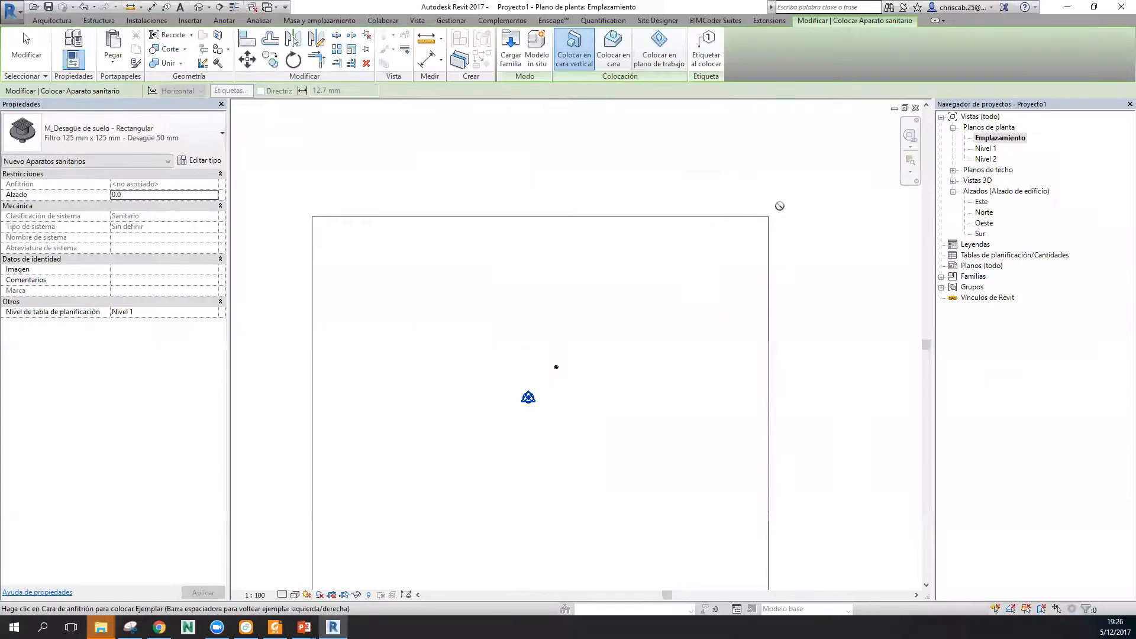
Leave fixture placement and close all open views of Proyecto1 without saving the changes.
left_click(756, 241)
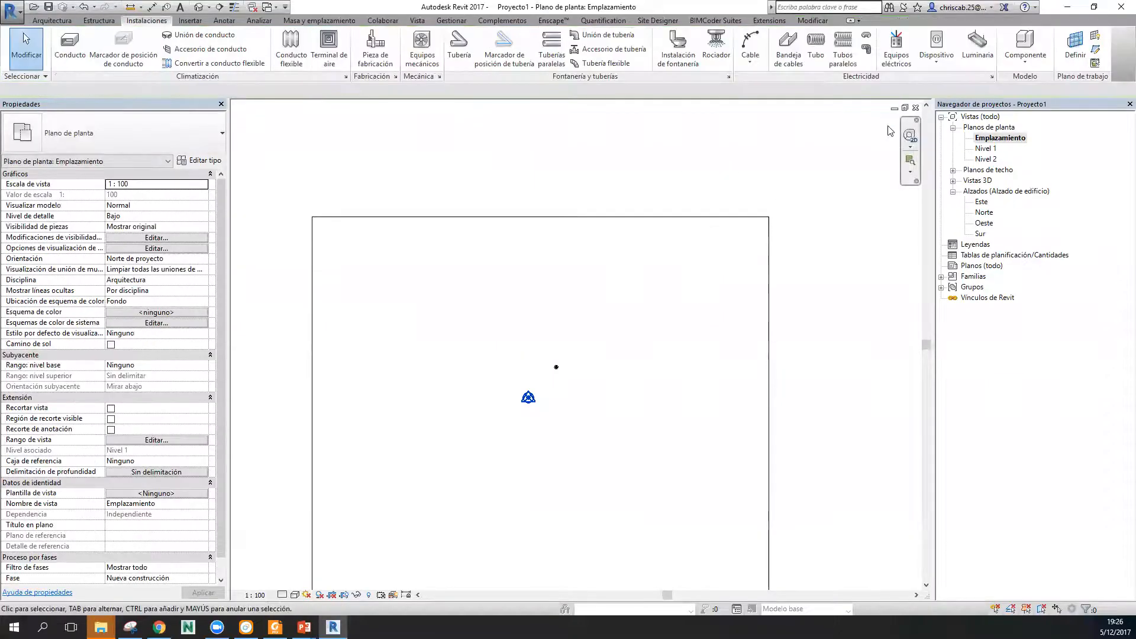
left_click(915, 109)
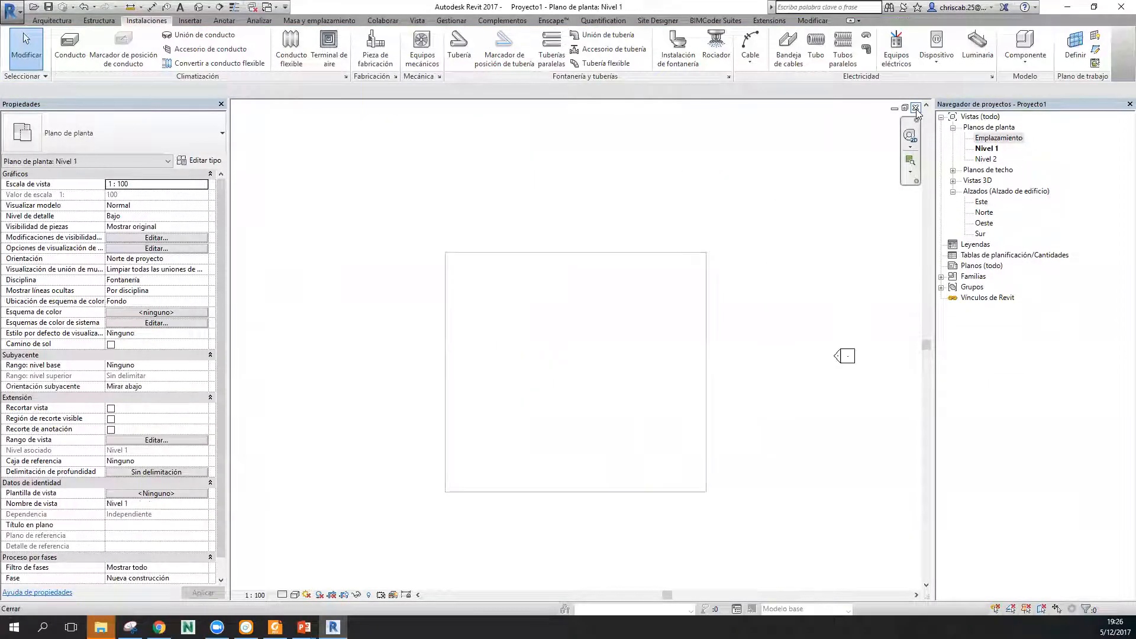
left_click(915, 109)
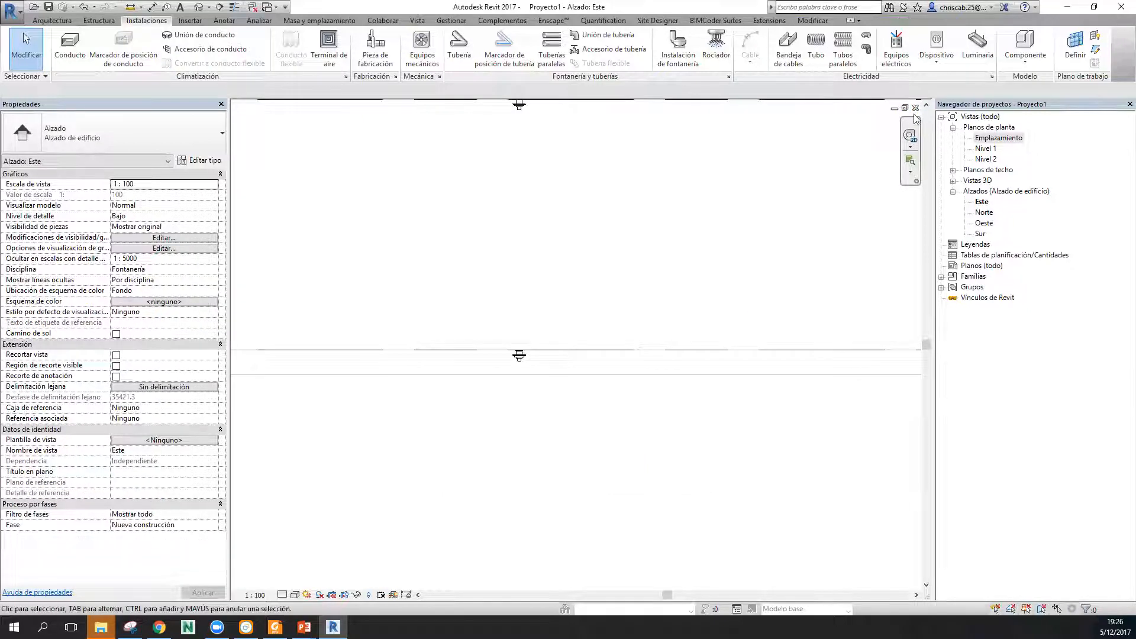
left_click(917, 108)
left_click(916, 108)
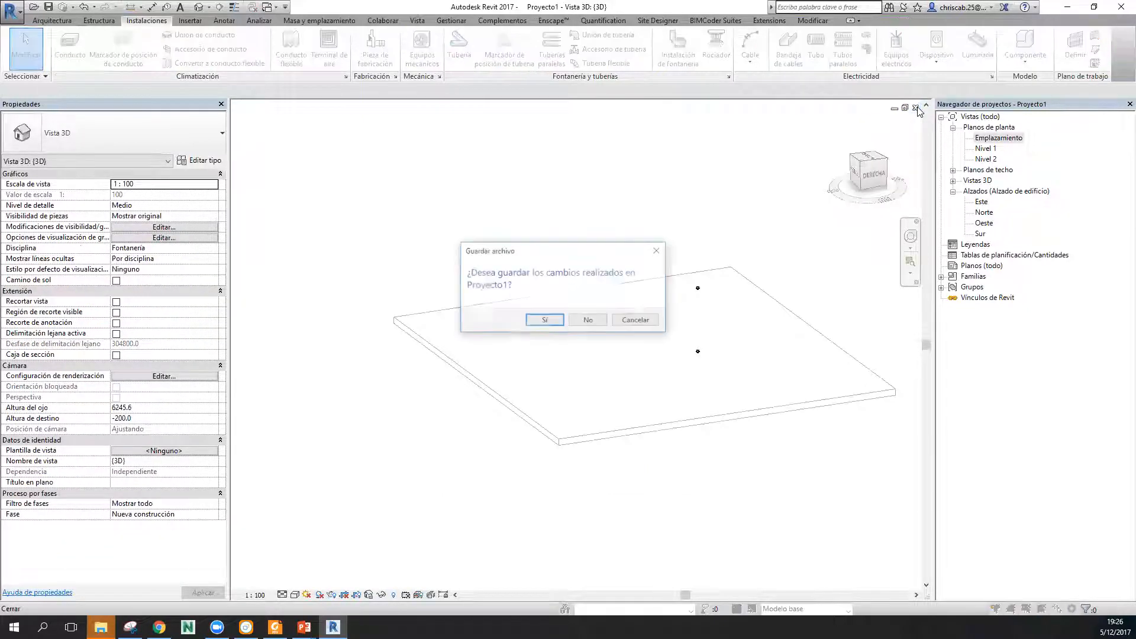
left_click(599, 321)
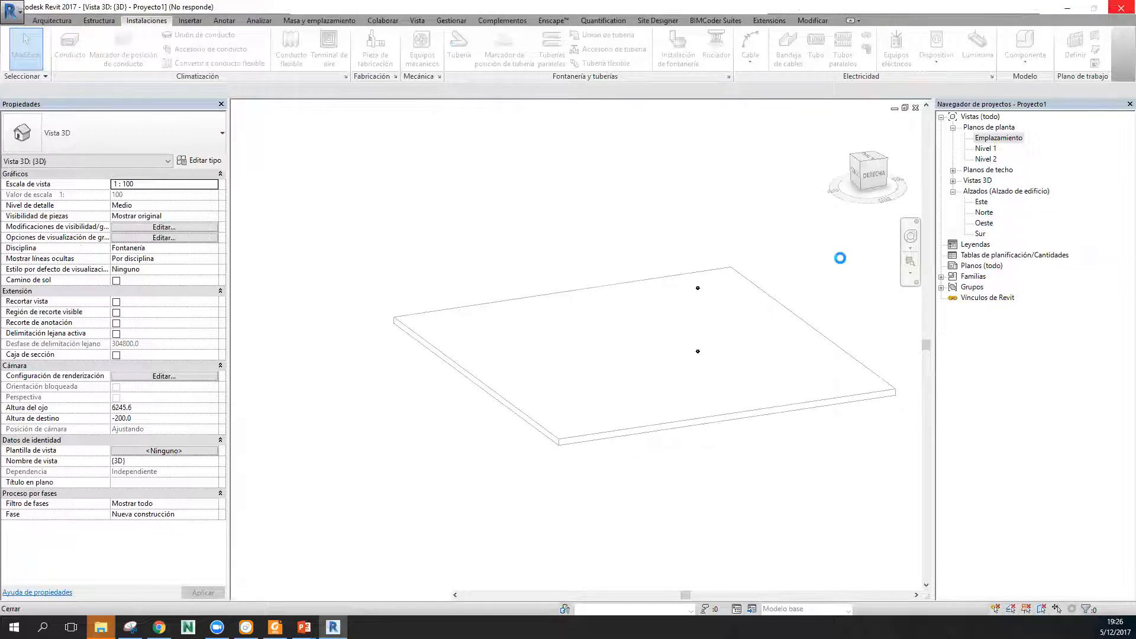
Load the unsigned add-ins at startup, allowing CypeConex to always load.
left_click(644, 343)
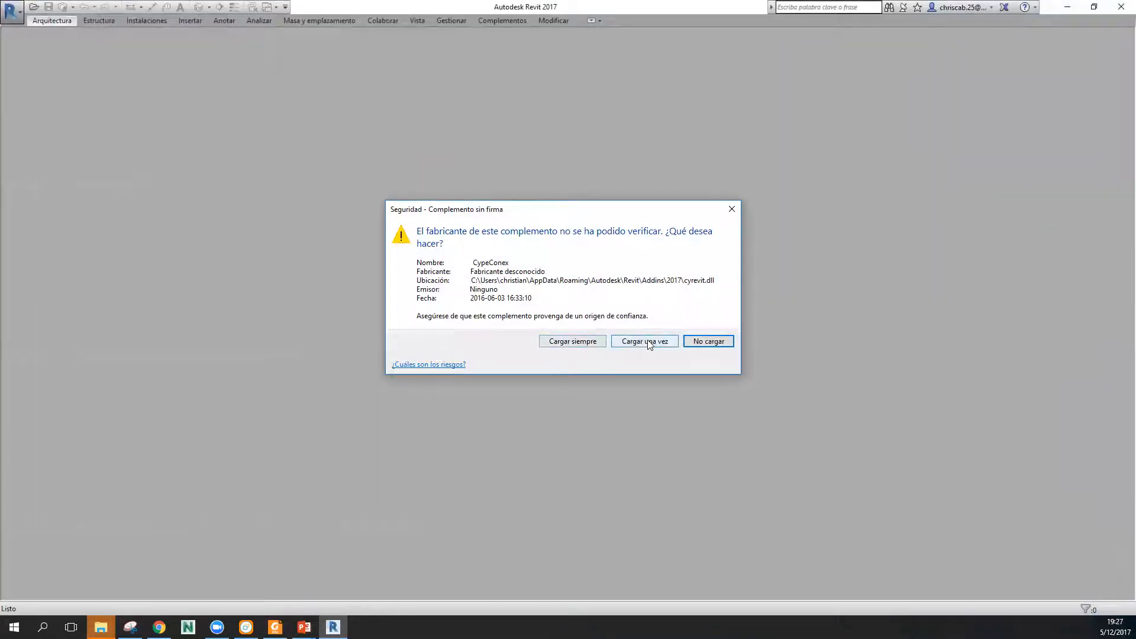
left_click(570, 340)
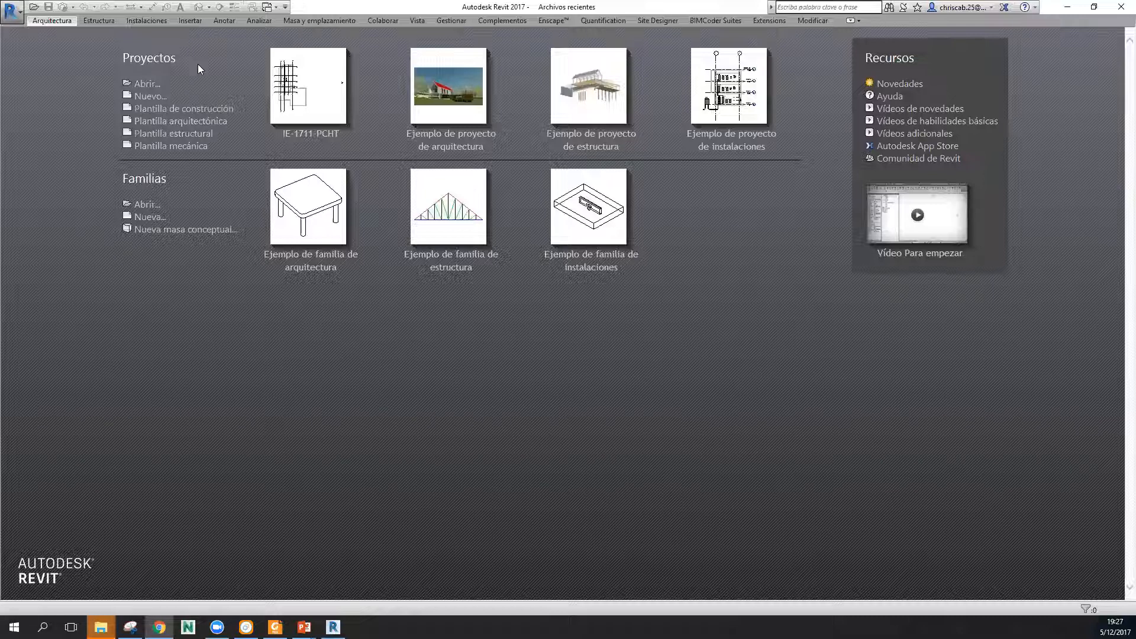
Create a new project from the Plumbing-Default_MetricESP.rte template in the Spanish_INTL templates folder.
left_click(151, 97)
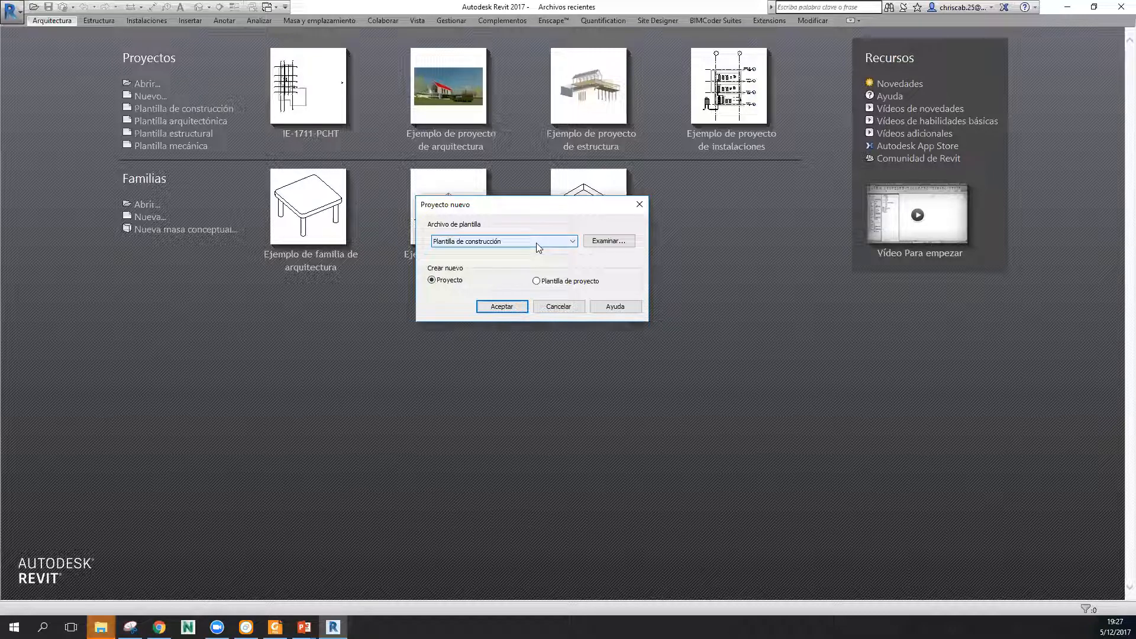
left_click(536, 243)
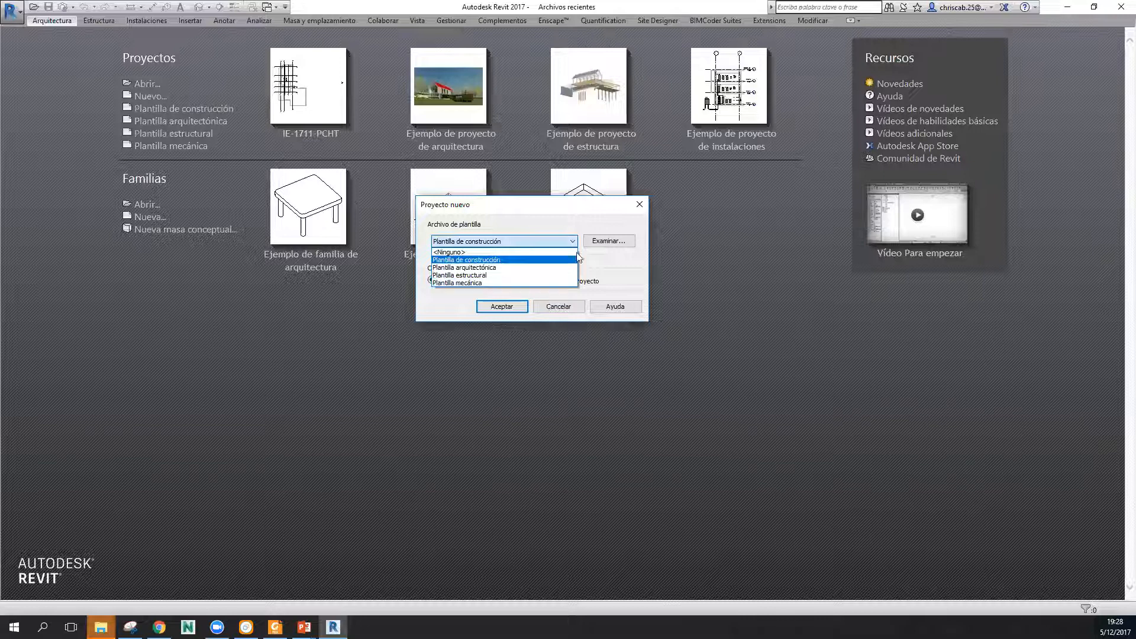
left_click(607, 240)
left_click(607, 240)
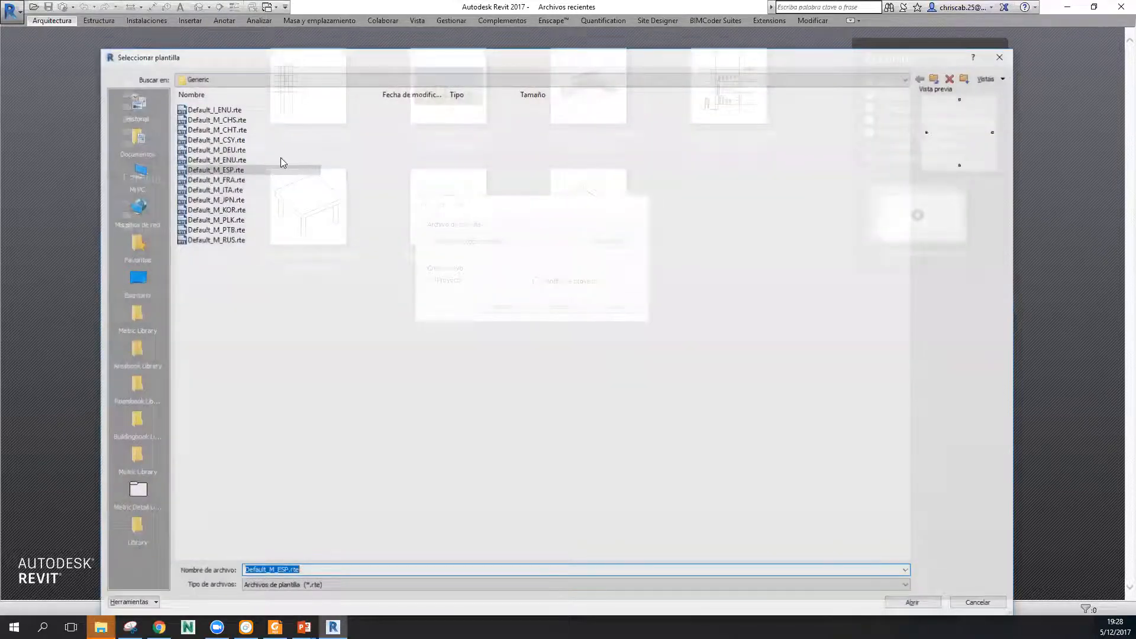
left_click(244, 81)
left_click(255, 100)
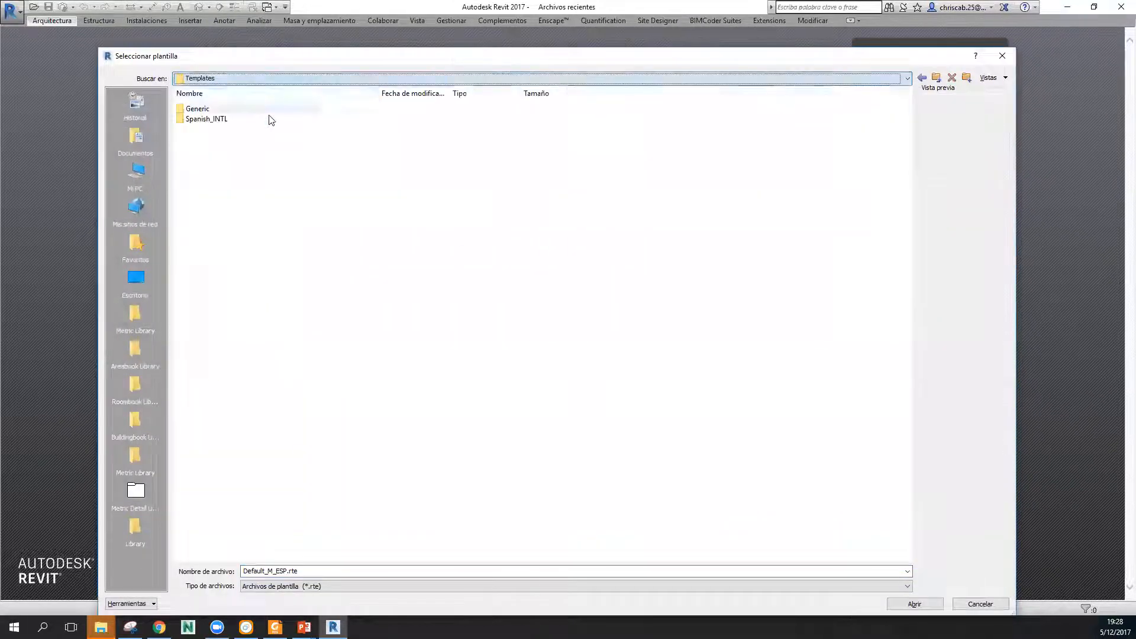
double_click(212, 119)
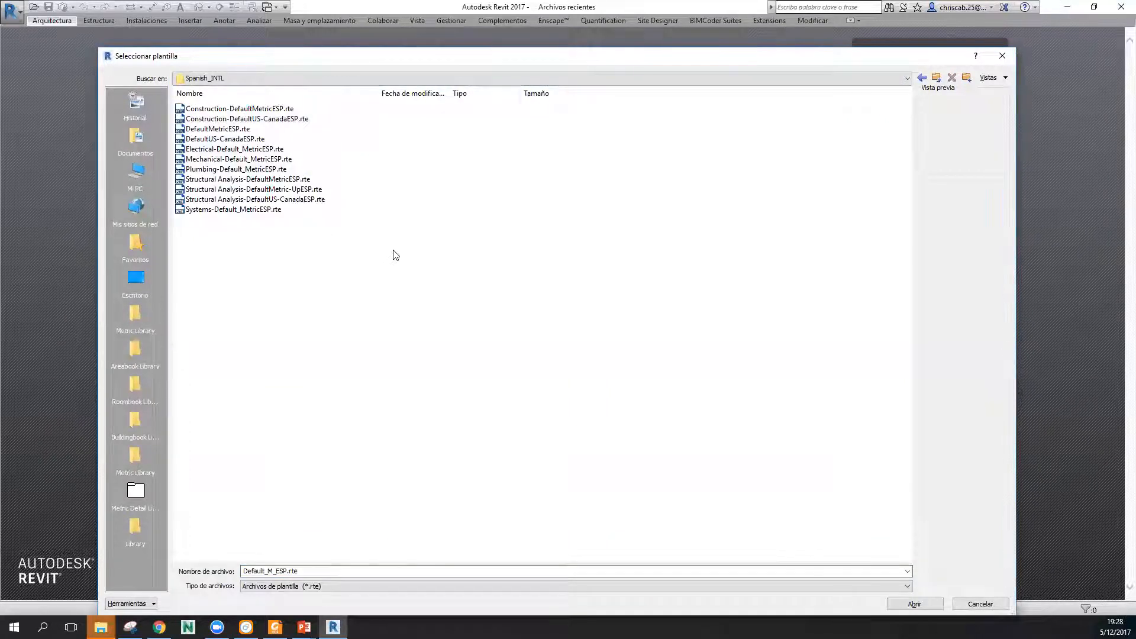
left_click(230, 170)
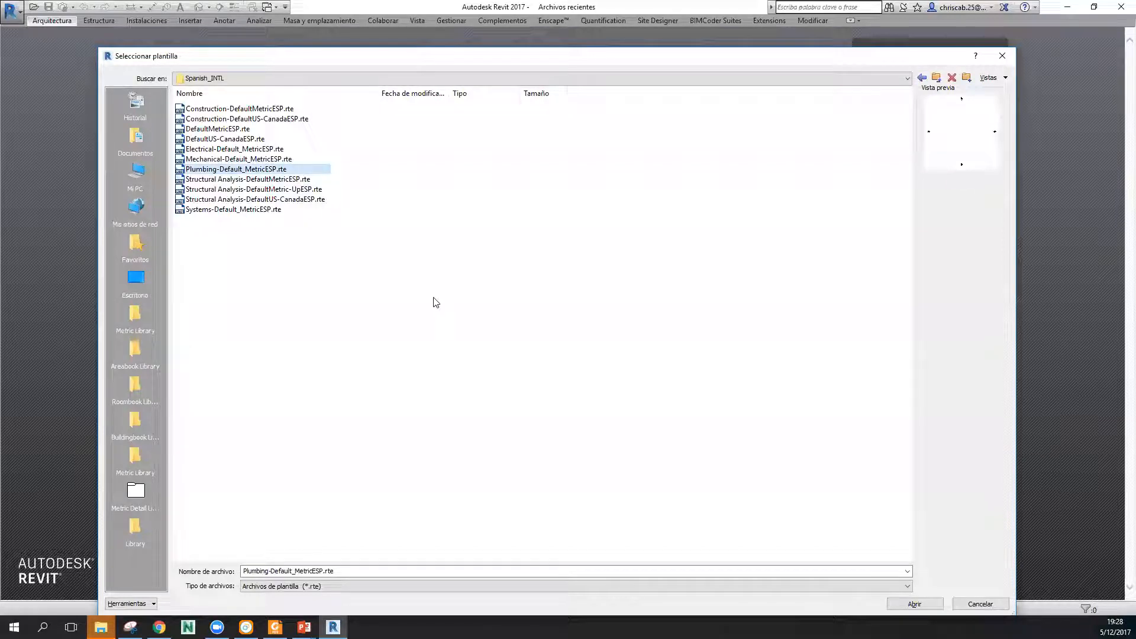
left_click(924, 602)
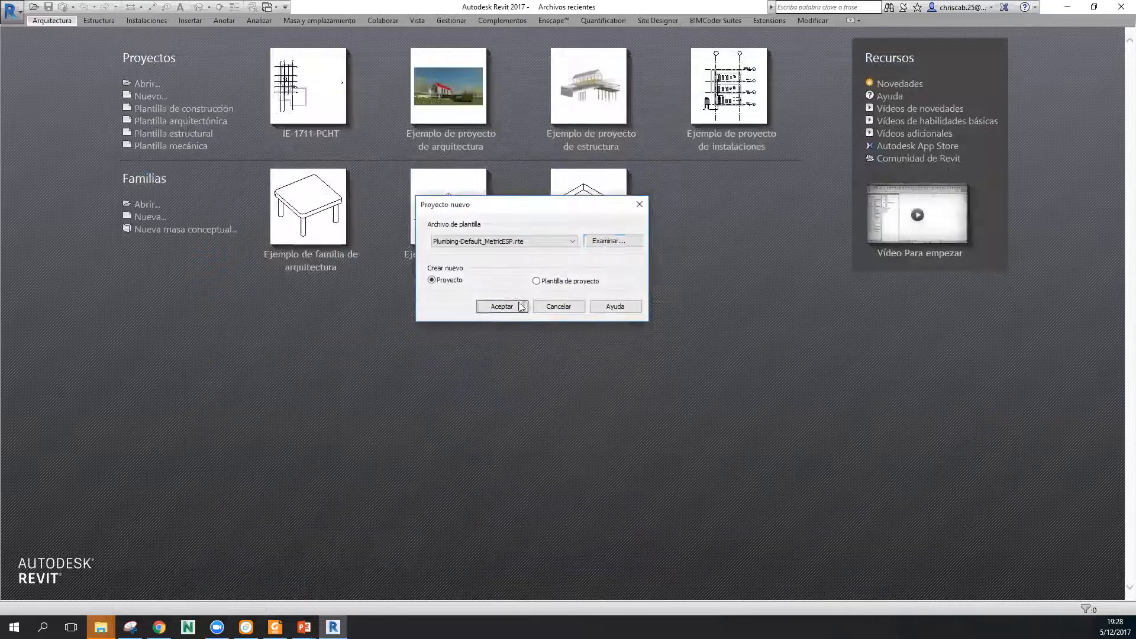
left_click(514, 306)
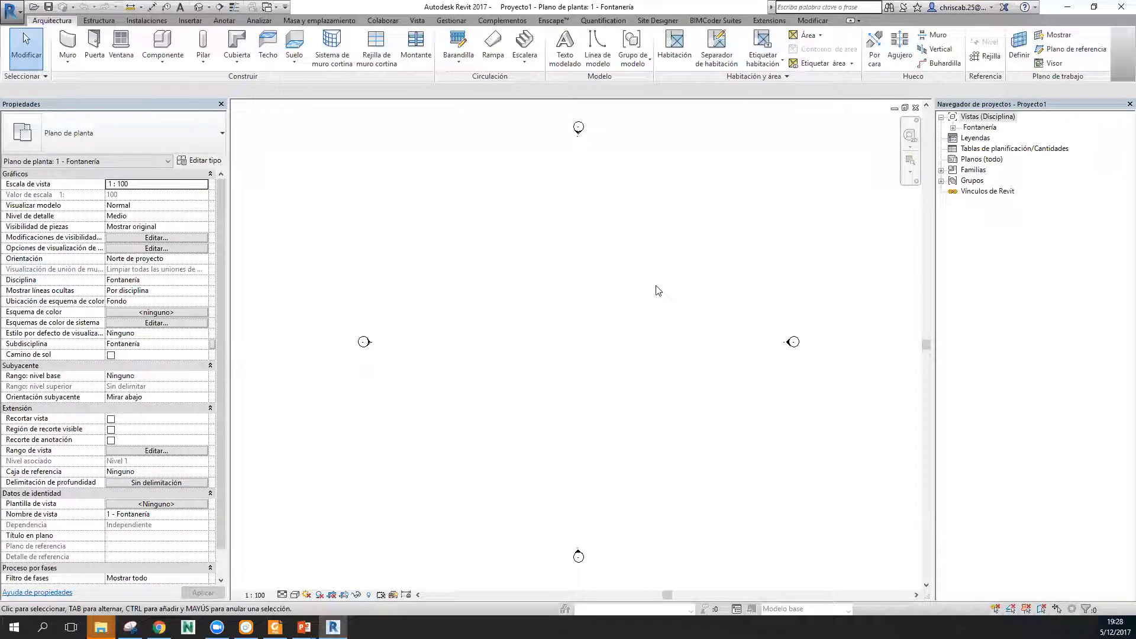
Draw a straight horizontal Genérico - 200 mm wall about 9000 mm long between the elevation markers on the 1 - Fontanería plan.
scroll(655, 329, "down", 1)
middle_click_drag(654, 329, 633, 328)
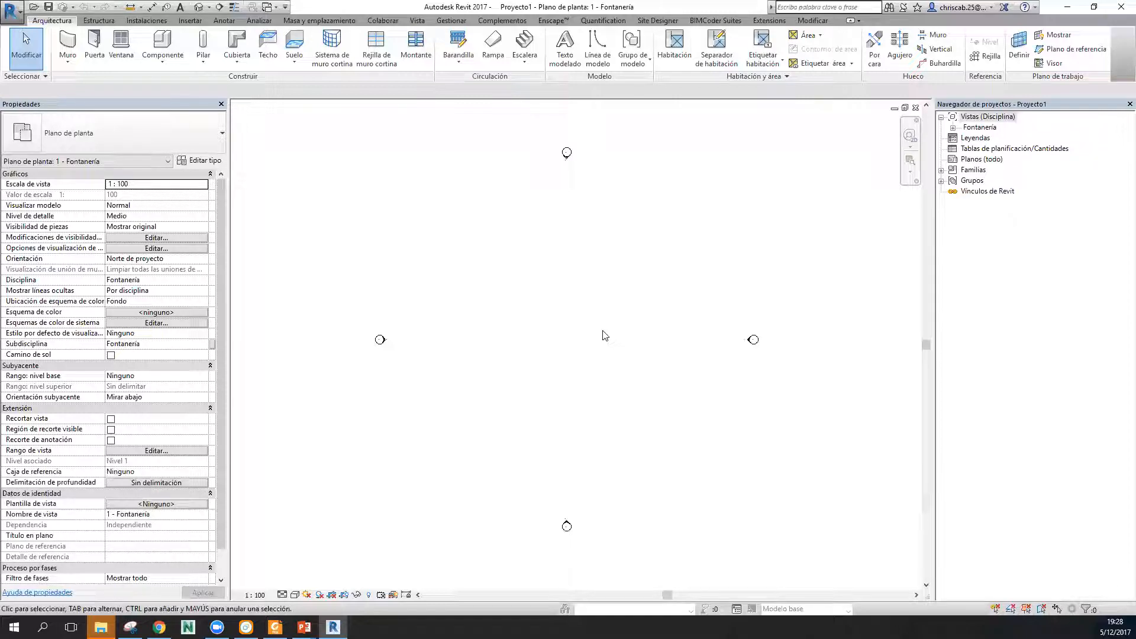
key("w")
key("a")
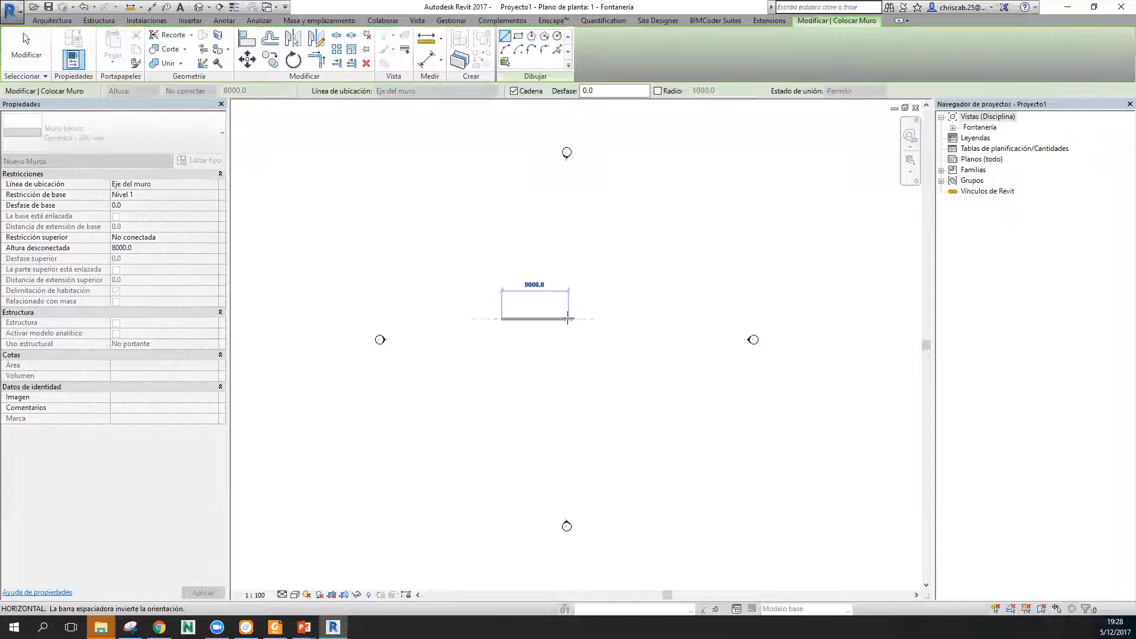
scroll(559, 323, "up", 2)
left_click(445, 320)
left_click(681, 321)
key("Escape")
Create a rectangular Genérico 300 mm floor about 9200 by 9100 mm, extending on both sides of the wall.
left_click(53, 21)
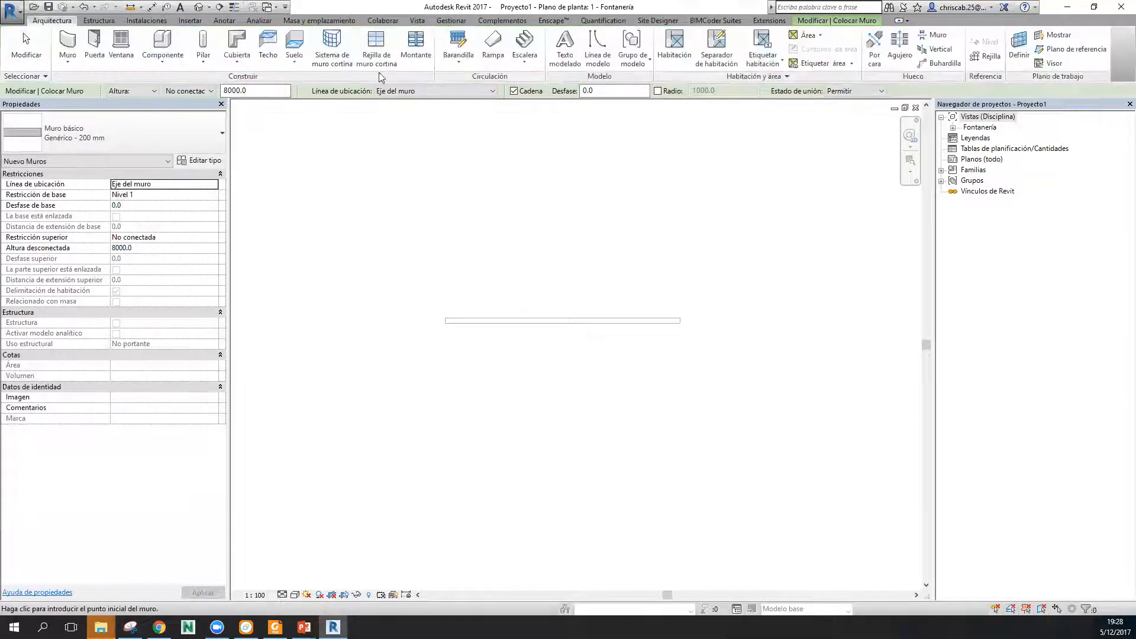
left_click(294, 43)
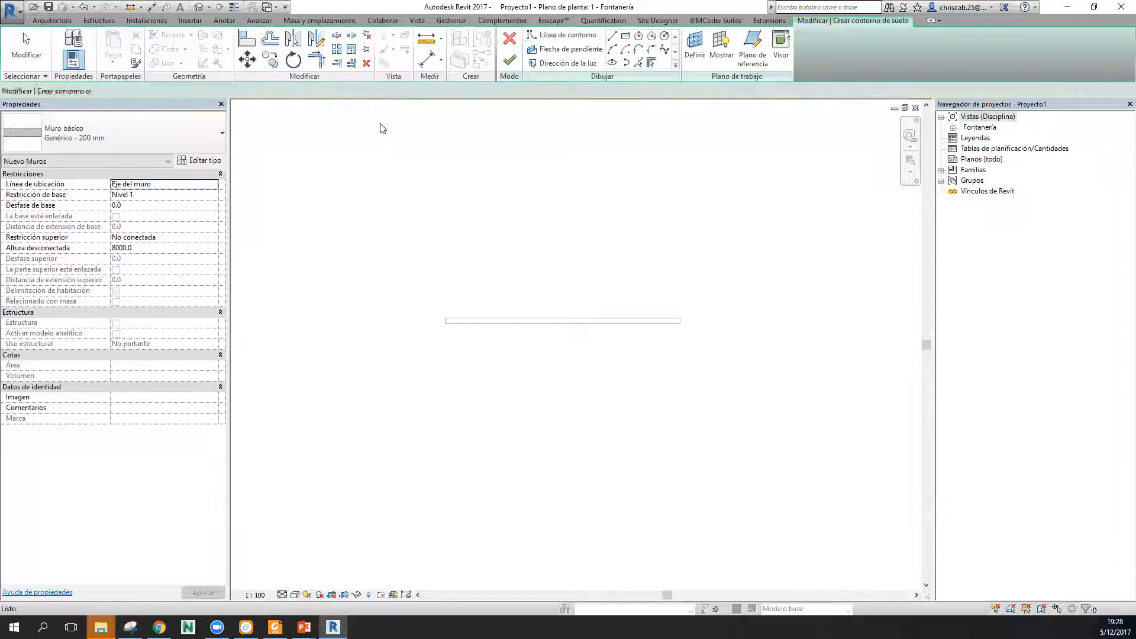
left_click(625, 36)
left_click(440, 188)
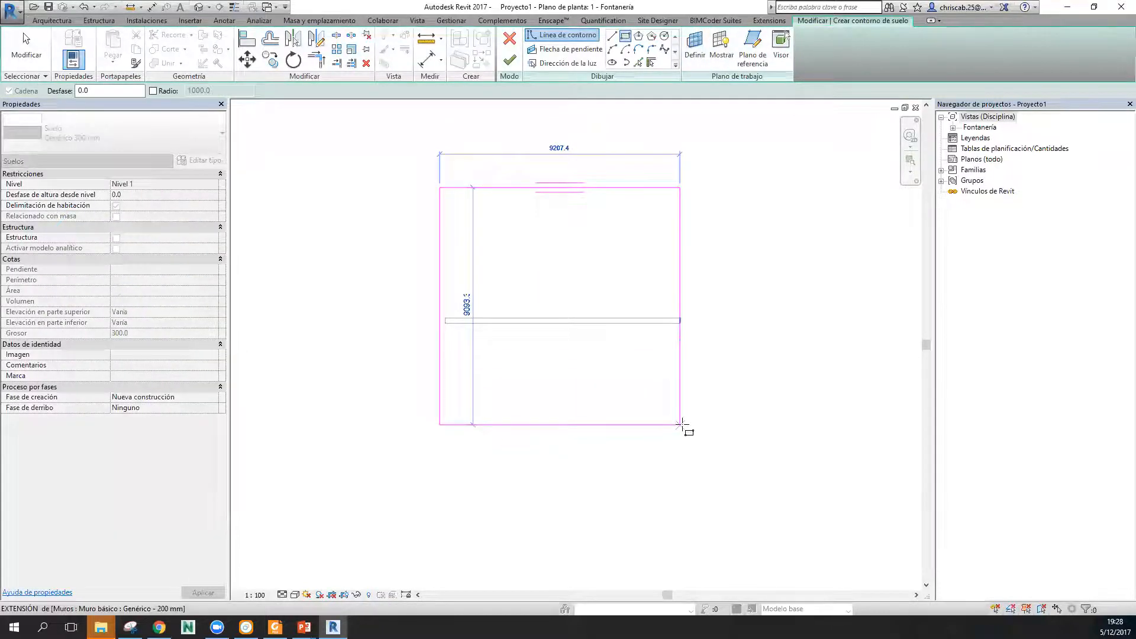
left_click(680, 423)
left_click(510, 59)
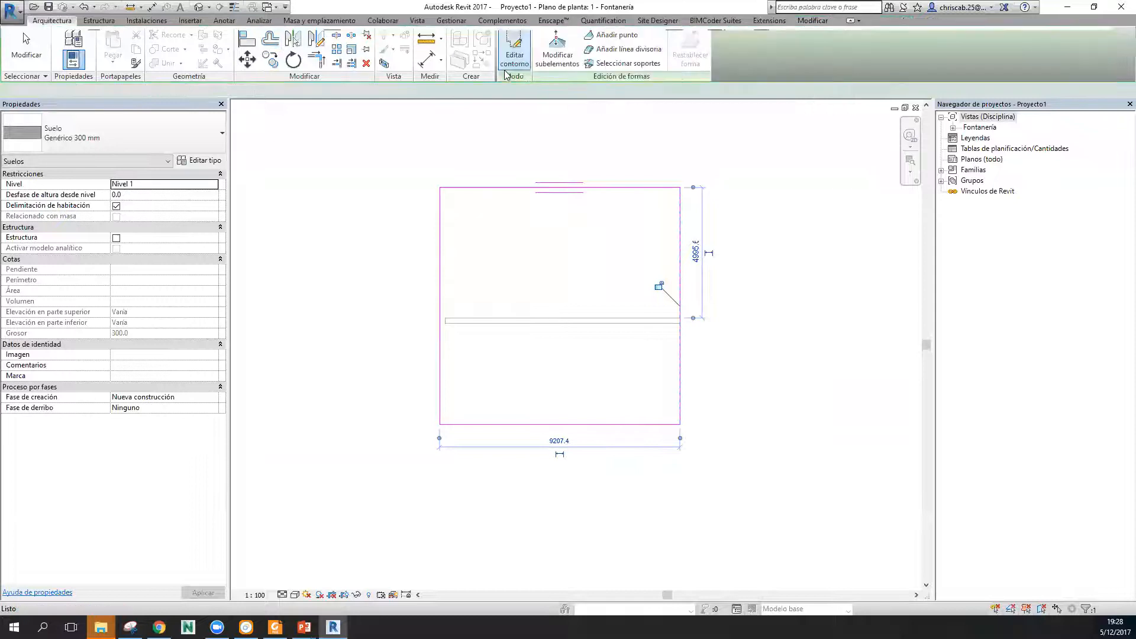
Show the base of the wall in the 3D view and start placing a plumbing fixture.
middle_click_drag(640, 428, 723, 406, "shift")
scroll(522, 408, "up", 5)
middle_click_drag(681, 441, 665, 449)
left_click(145, 27)
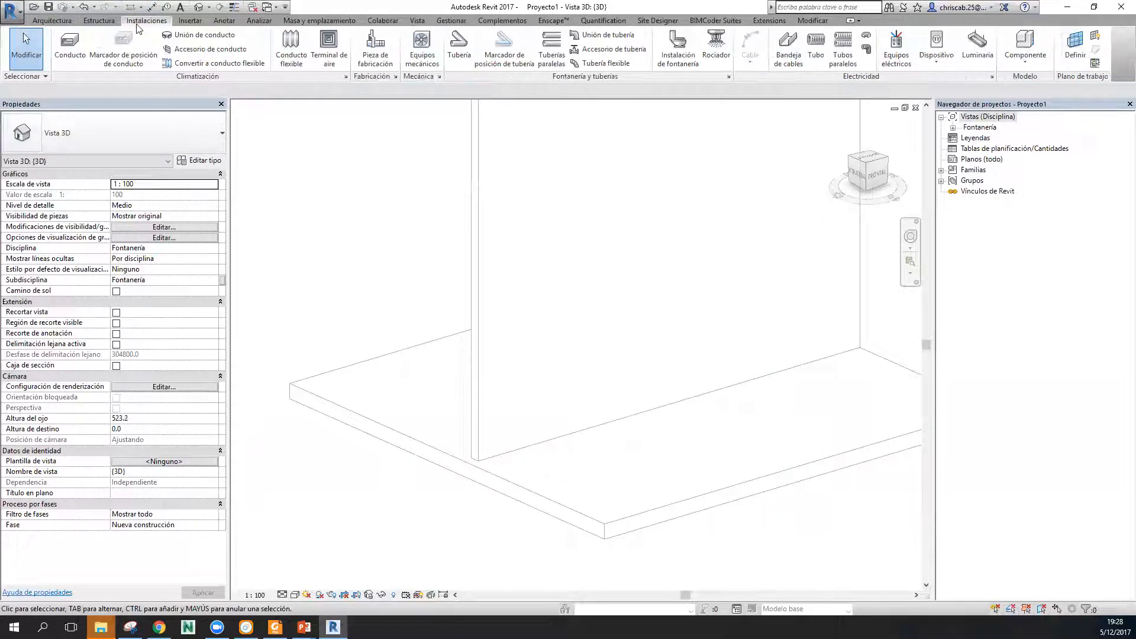
left_click(678, 48)
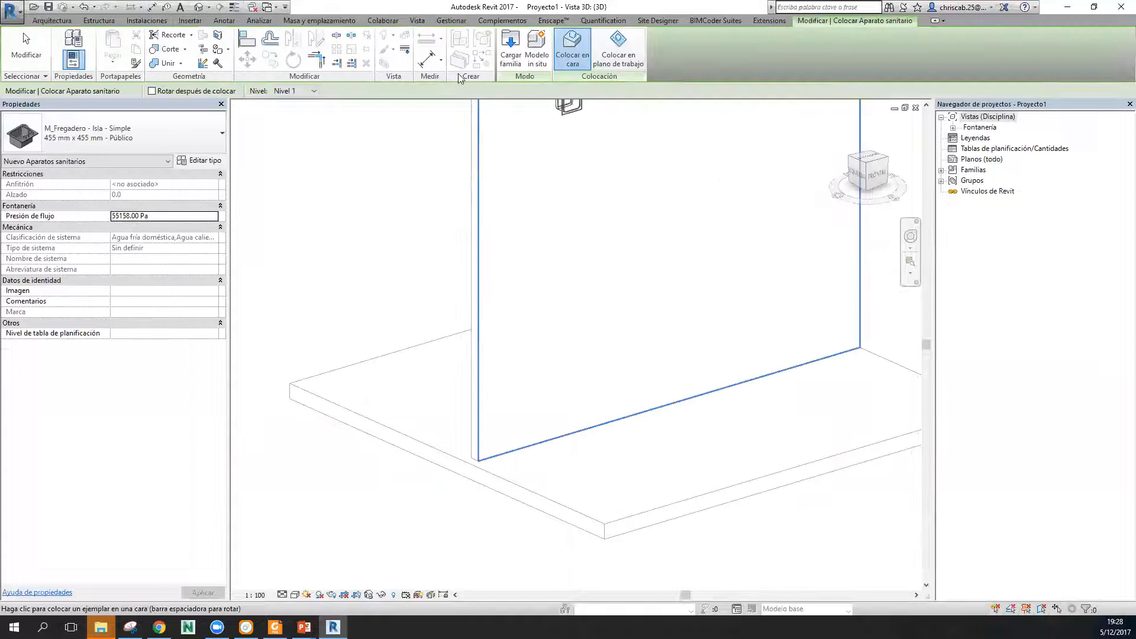
Try the M_Fregadero - Isla - Simple 455 mm x 455 mm - Privado sink on a face and work plane, and the M_Fregadero - Mocho sink.
left_click(118, 134)
scroll(91, 342, "up", 2)
scroll(91, 325, "down", 2)
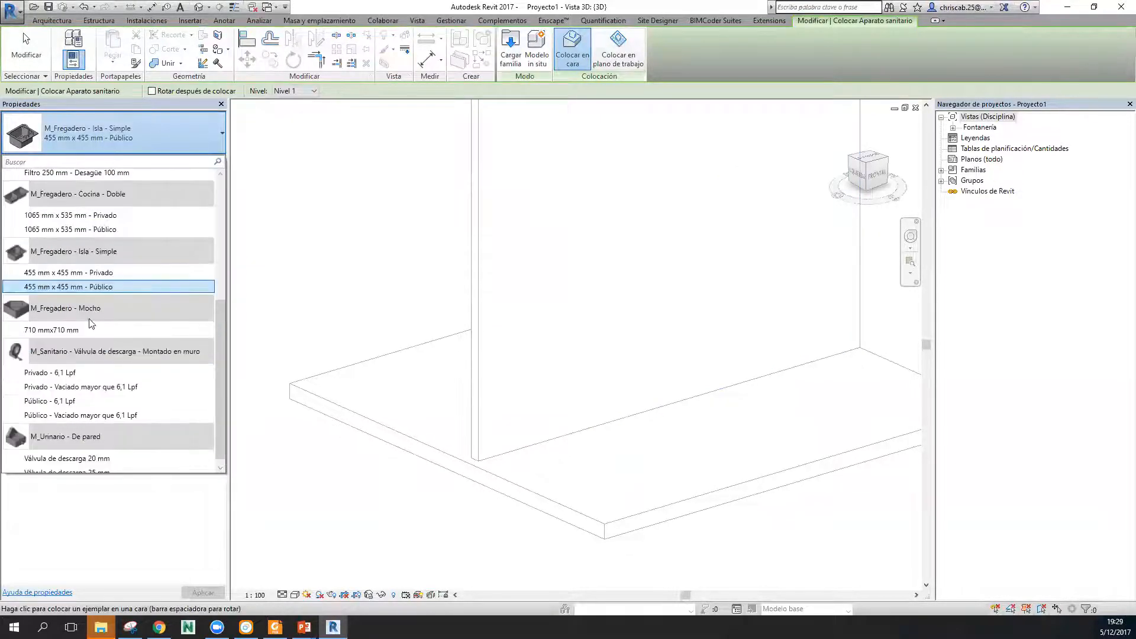
left_click(68, 272)
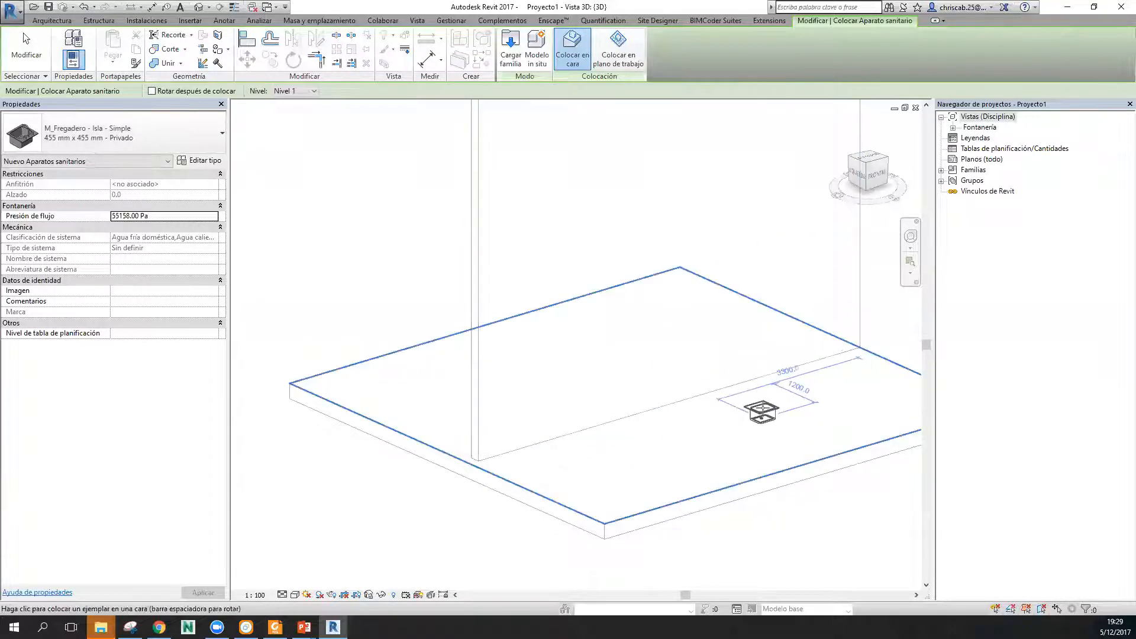
middle_click_drag(760, 395, 762, 465)
left_click(619, 50)
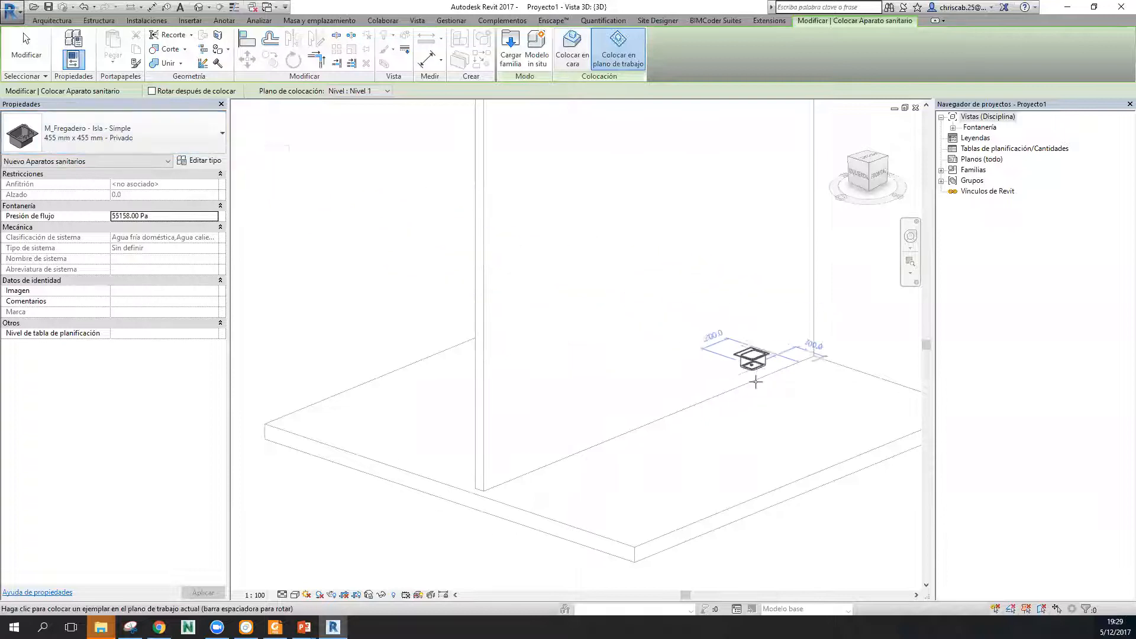
left_click(109, 133)
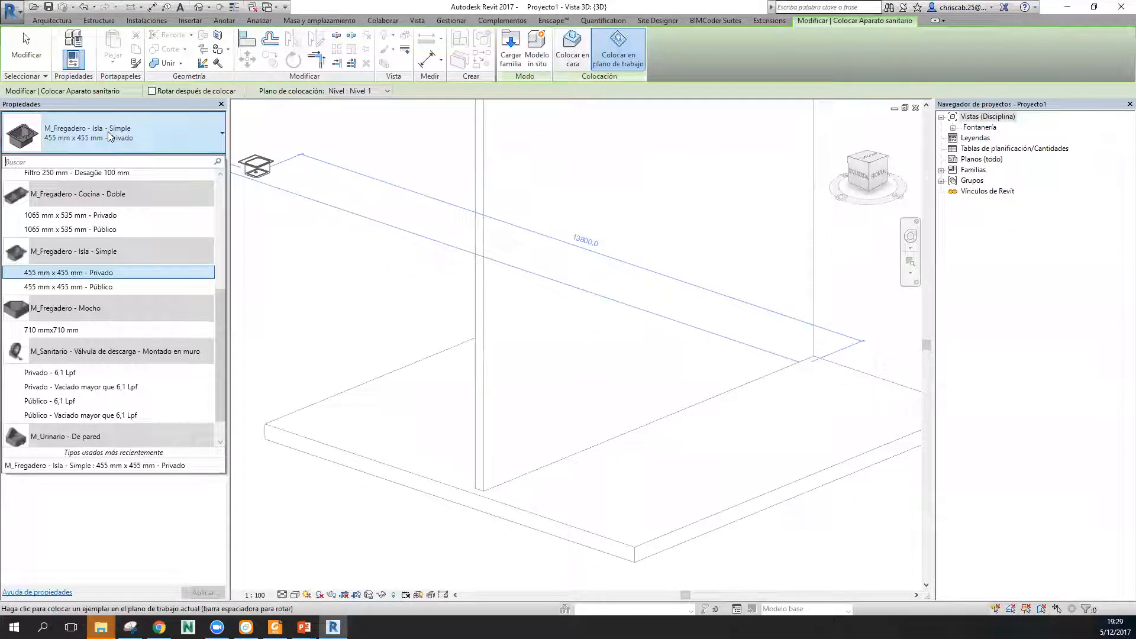
left_click(77, 330)
middle_click_drag(576, 401, 710, 409, "shift")
Place a wall-mounted M_Sanitario - Válvula de descarga toilet, type Privado - 6,1 Lpf, low on the wall face about 6200 mm from its far end.
left_click(115, 128)
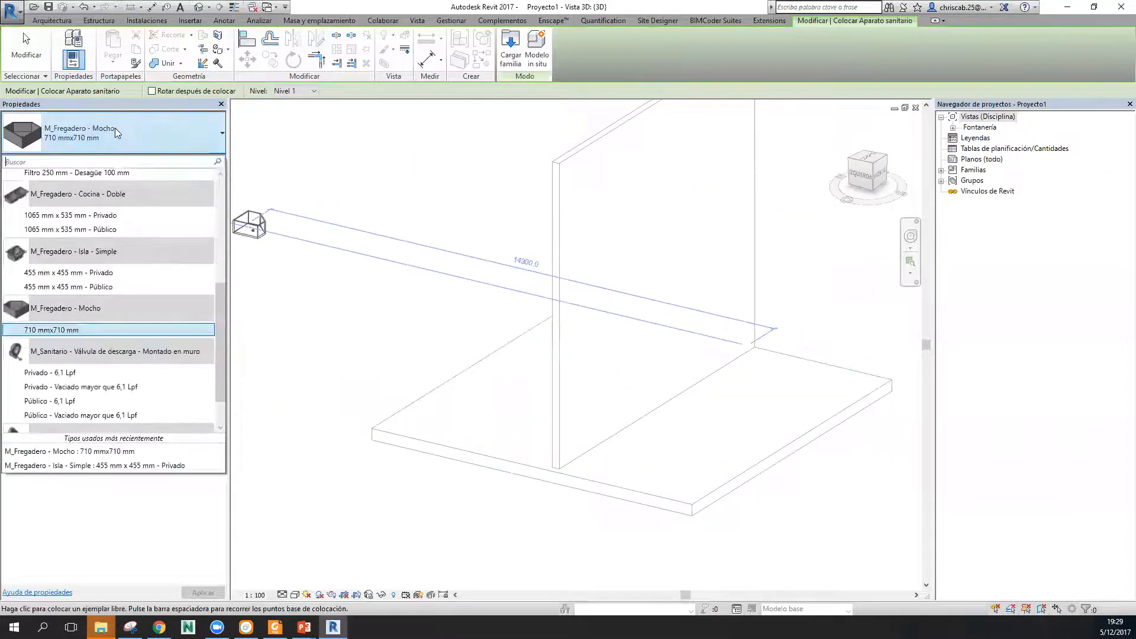
scroll(90, 330, "up", 5)
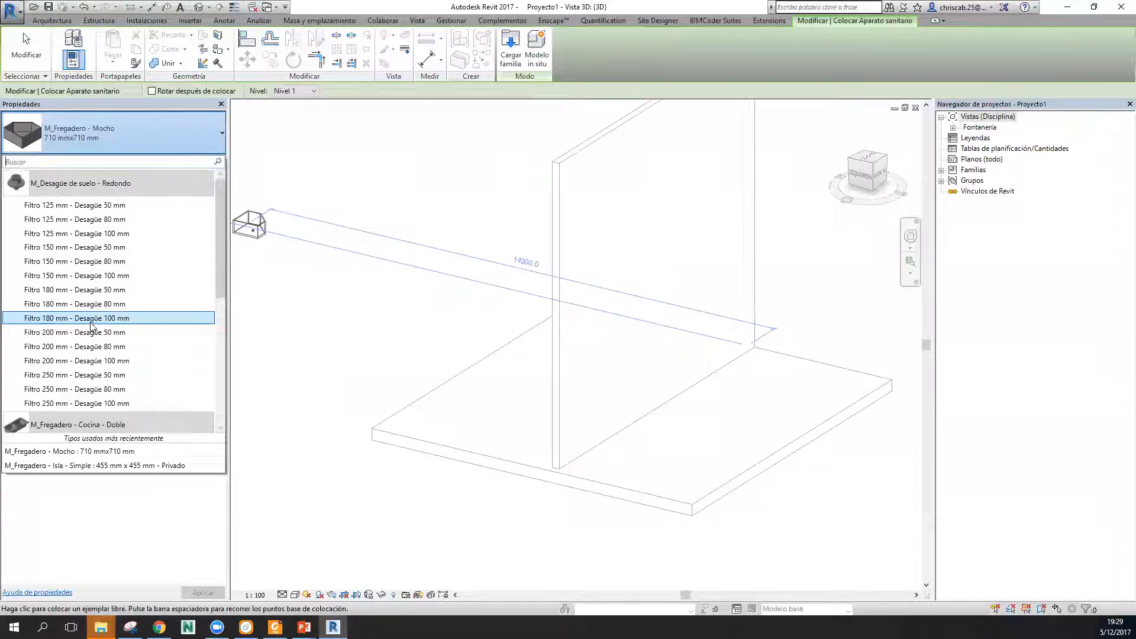
scroll(90, 329, "down", 5)
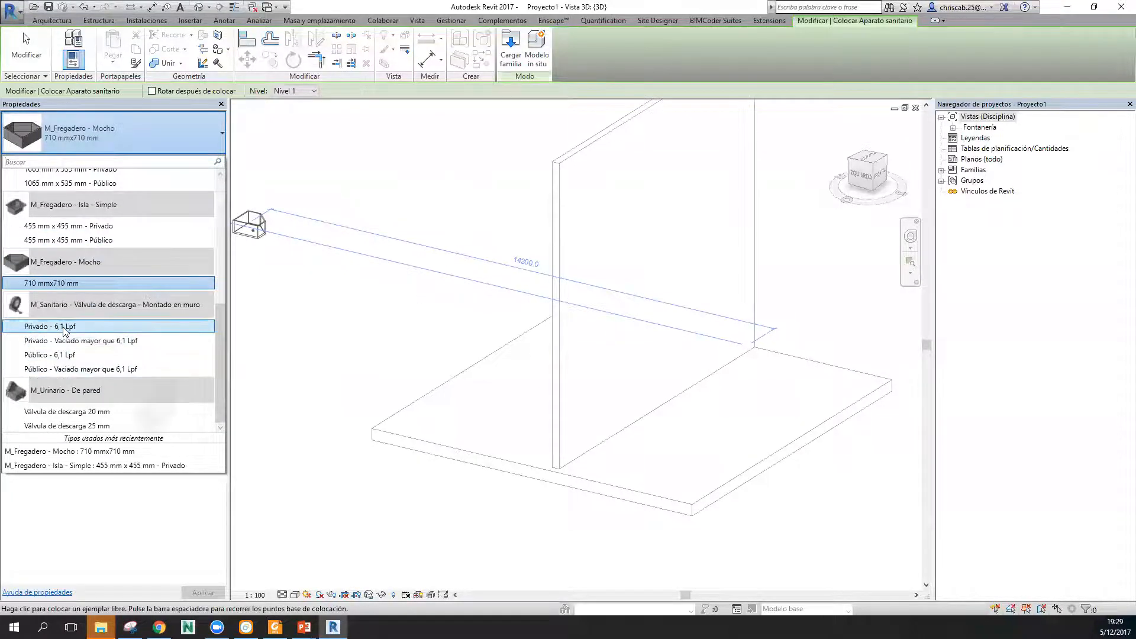
left_click(63, 326)
left_click(620, 421)
scroll(651, 427, "down", 2)
middle_click_drag(680, 434, 598, 456)
scroll(598, 459, "up", 3)
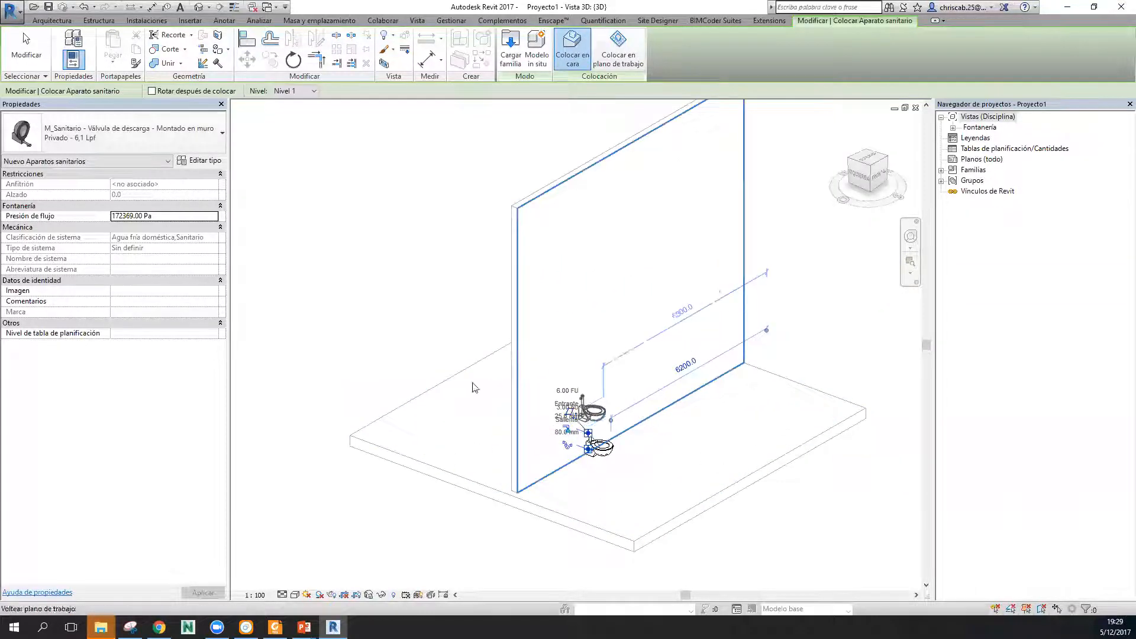
Place an M_Urinario - De pared urinal, type Válvula de descarga 20 mm, on the wall face about 3500 mm from its far end.
left_click(113, 134)
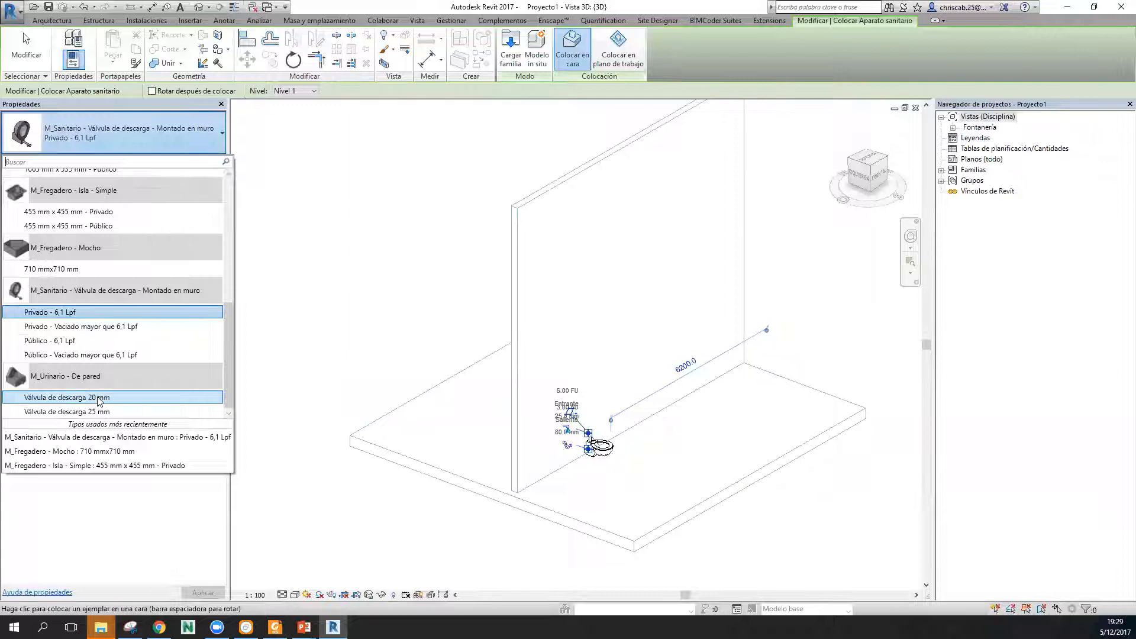
left_click(67, 397)
left_click(656, 408)
middle_click_drag(707, 413, 709, 342, "shift")
scroll(687, 346, "up", 2)
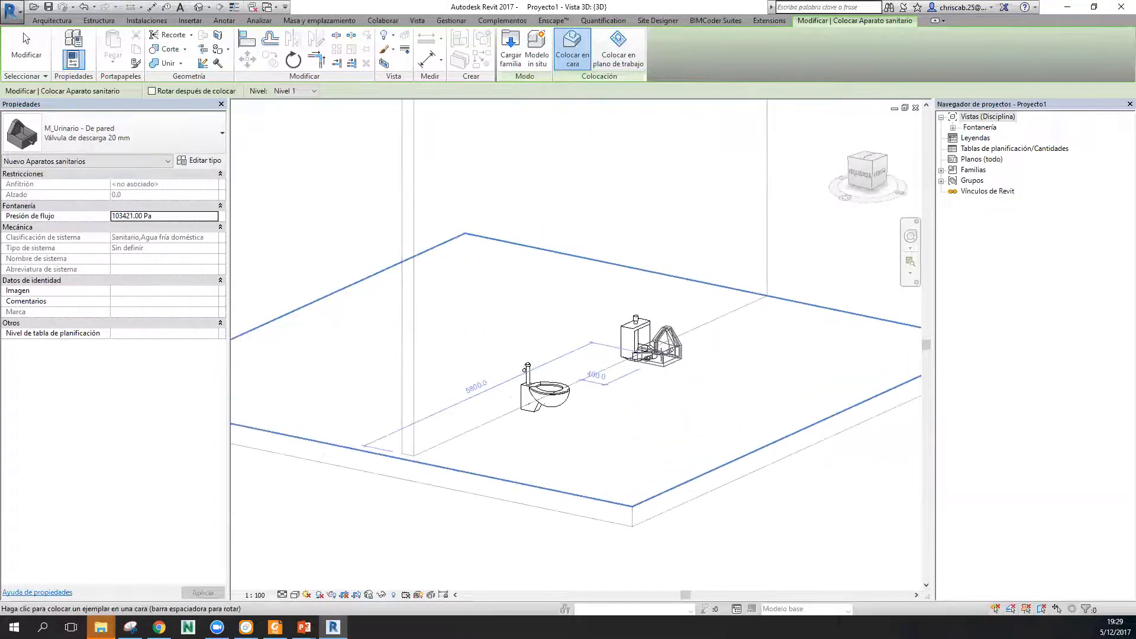
key("Escape")
Set the urinal's elevation (Alzado) to 650.0 mm.
left_click(651, 354)
left_click(181, 195)
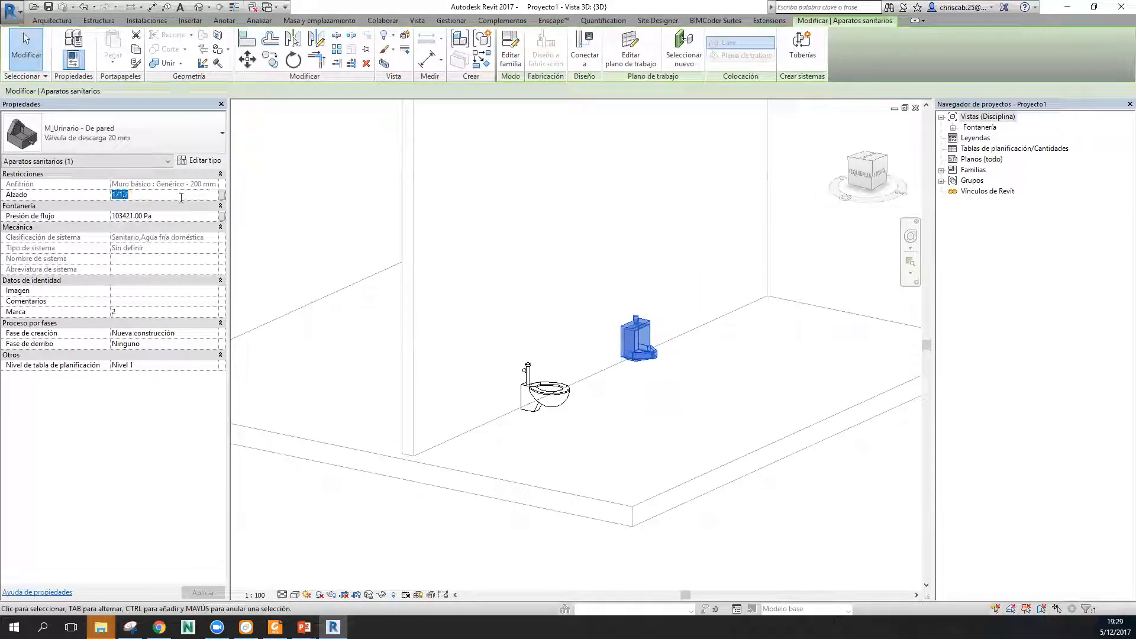
type("650.0")
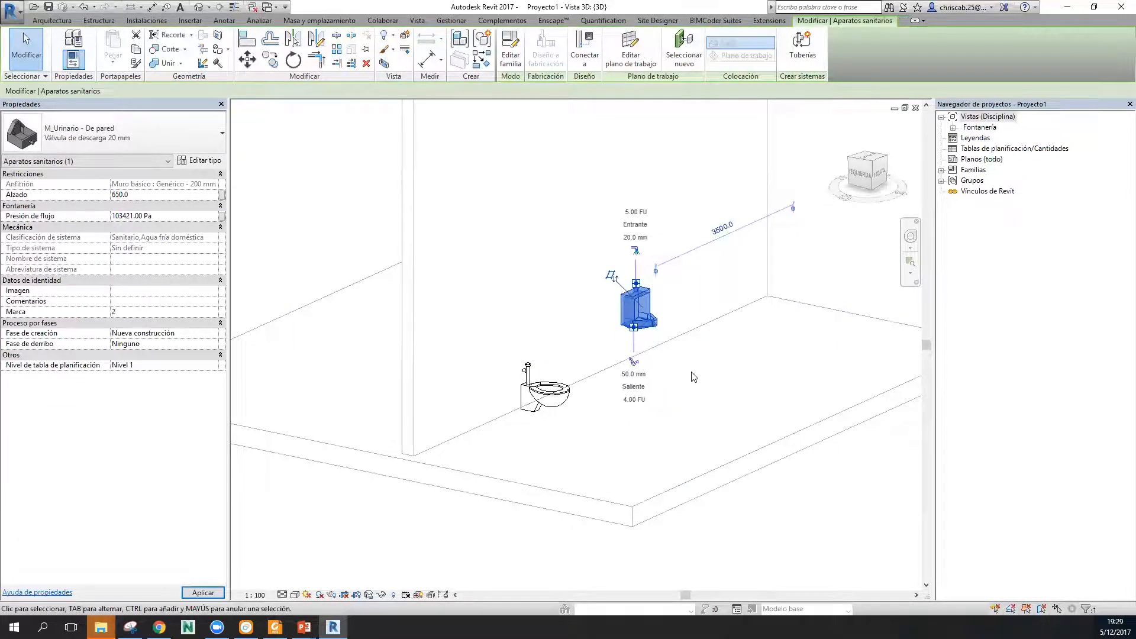
Open the 1 - Fontanería floor plan view and select the urinal.
mouse_move(728, 491)
middle_mouse_down("shift")
mouse_move(832, 331)
mouse_move(736, 469)
mouse_move(615, 468)
middle_mouse_up("shift")
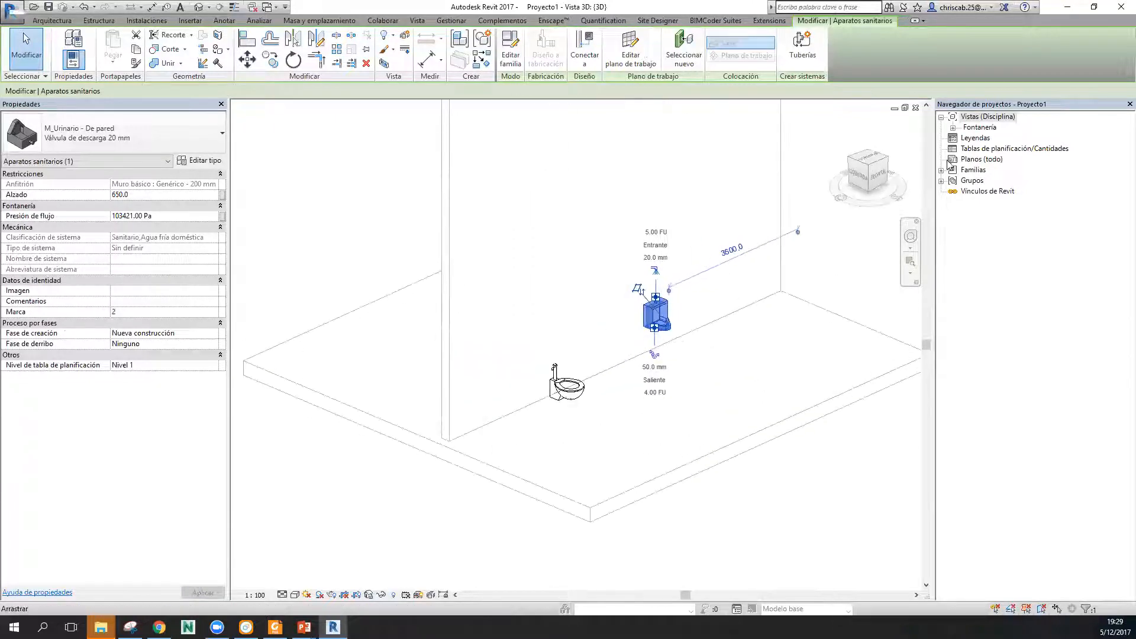
double_click(979, 127)
left_click(966, 138)
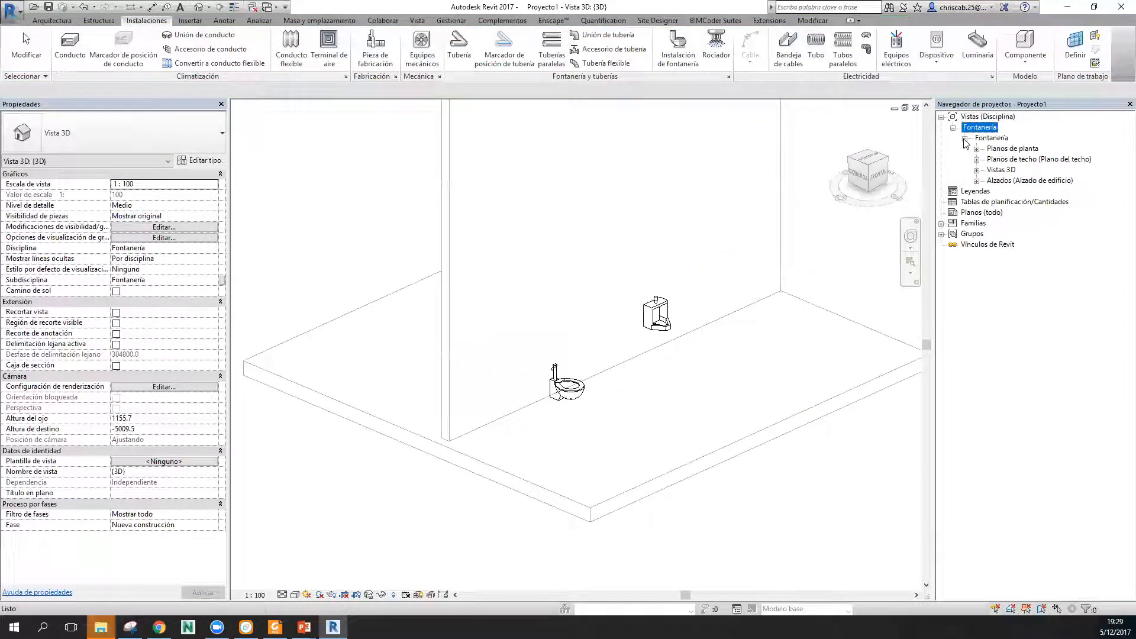
left_click(977, 149)
double_click(1004, 164)
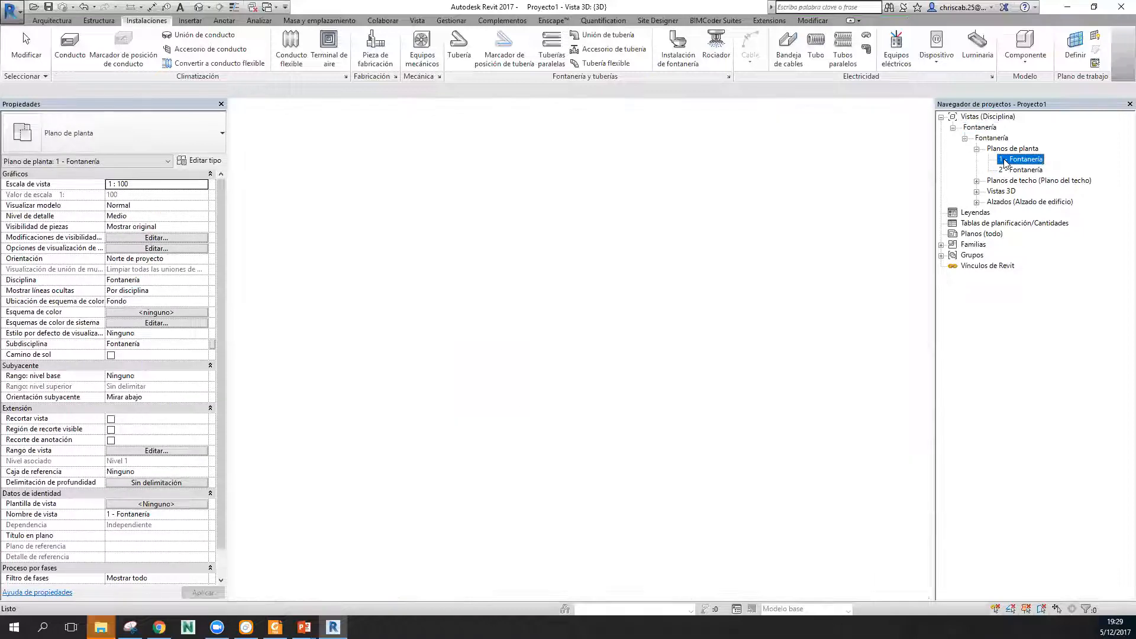
scroll(527, 305, "up", 1)
left_click(596, 330)
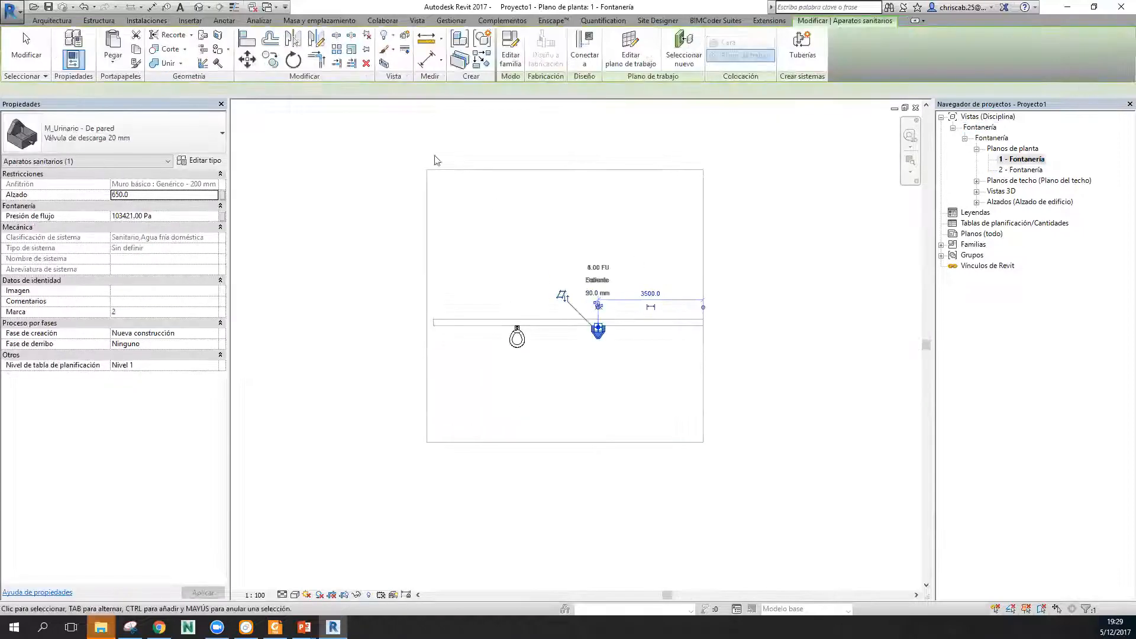
Draw a section line across the wall between the toilet and the urinal, looking towards the urinal.
left_click(219, 7)
left_click(567, 286)
left_click(567, 376)
key("Escape")
key("Escape")
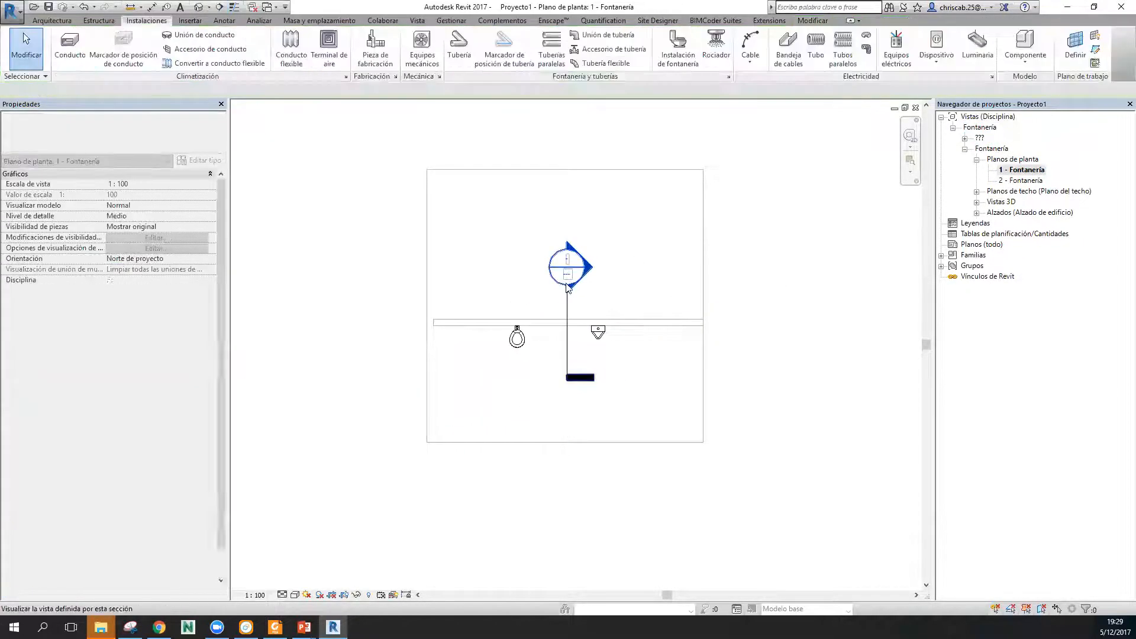
Open the section view and dimension the height from the floor to the urinal's rim with an aligned dimension.
double_click(565, 270)
scroll(580, 393, "up", 3)
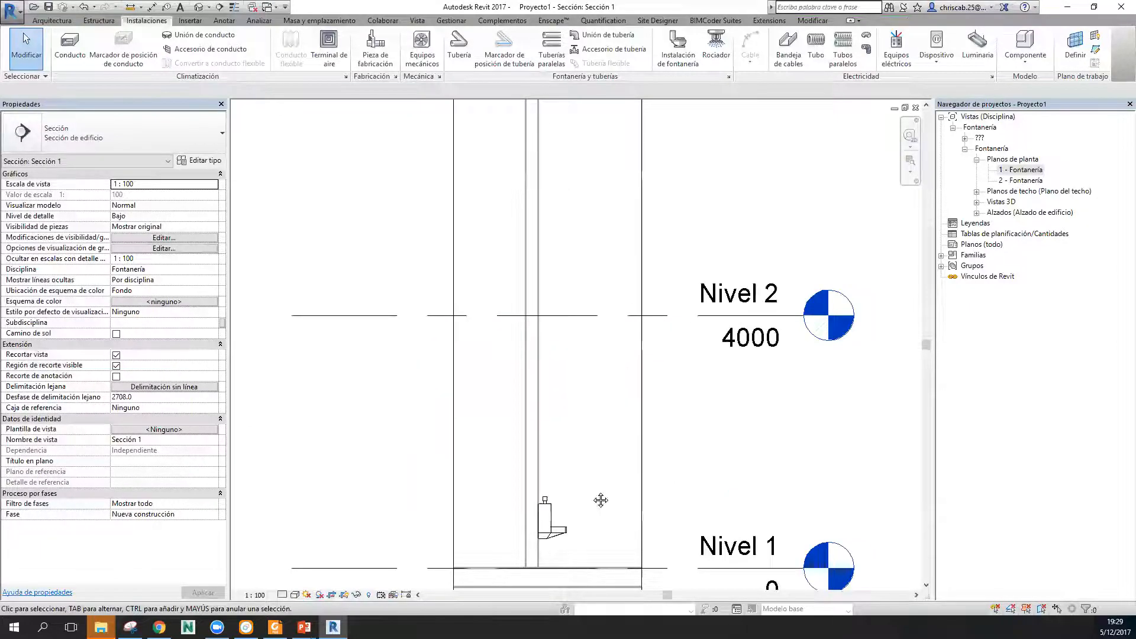
scroll(528, 321, "up", 2)
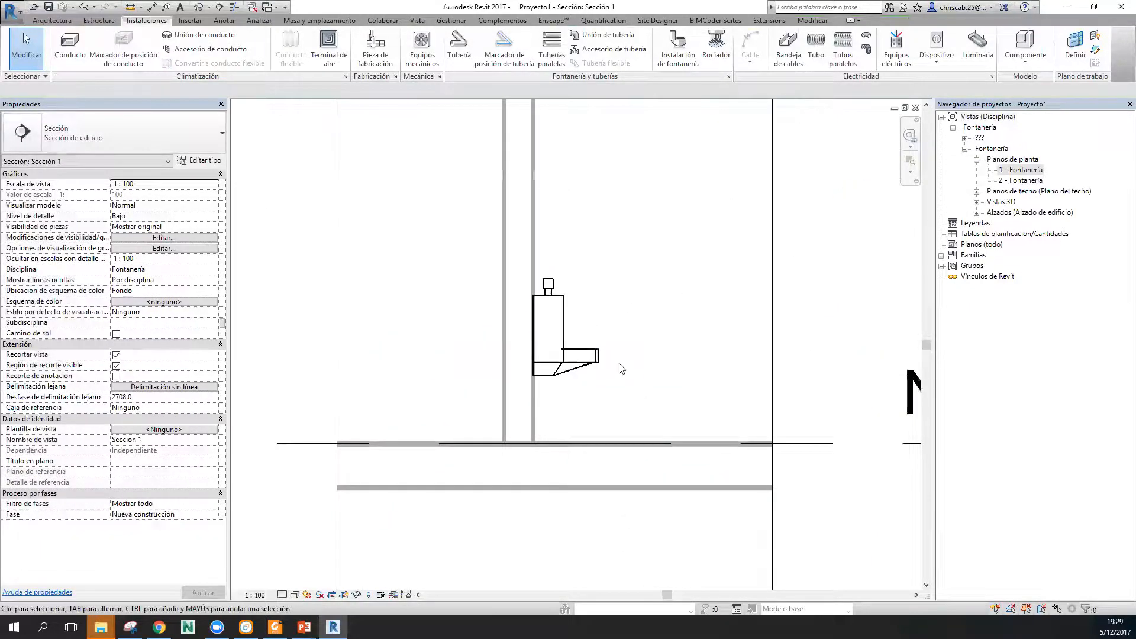
left_click(153, 7)
left_click(598, 355)
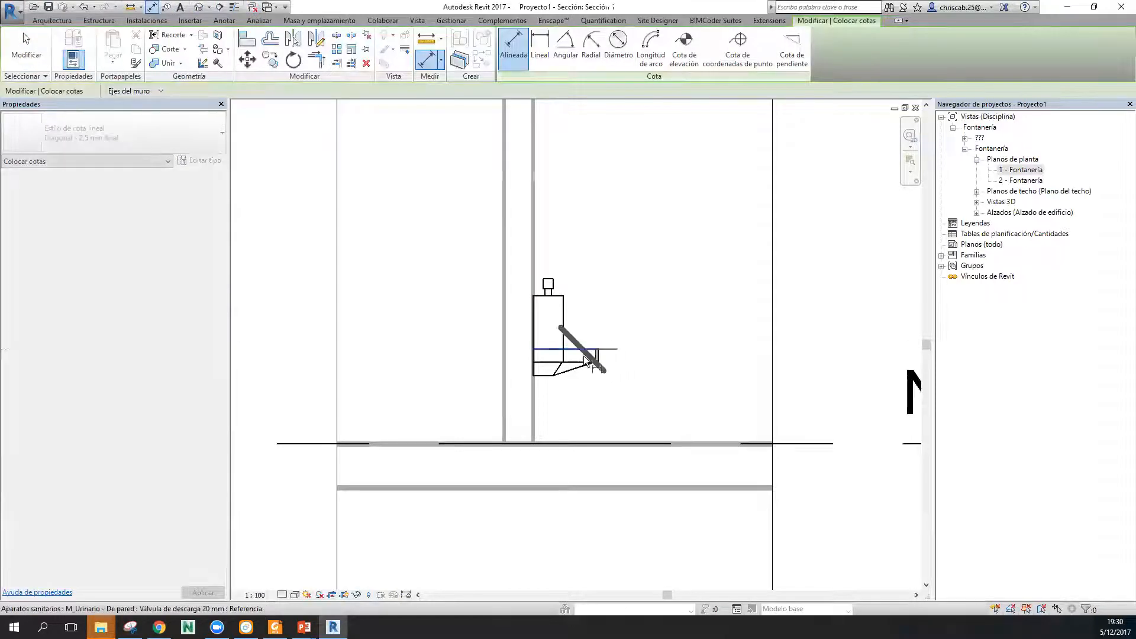
left_click(600, 443)
left_click(706, 532)
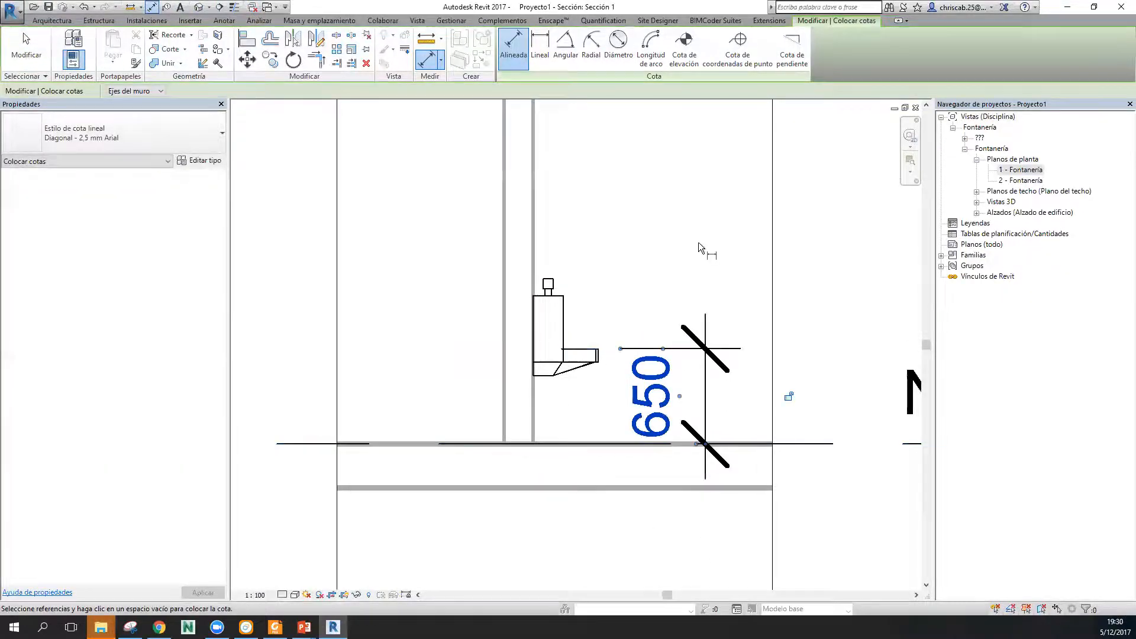
key("Escape")
key("Escape")
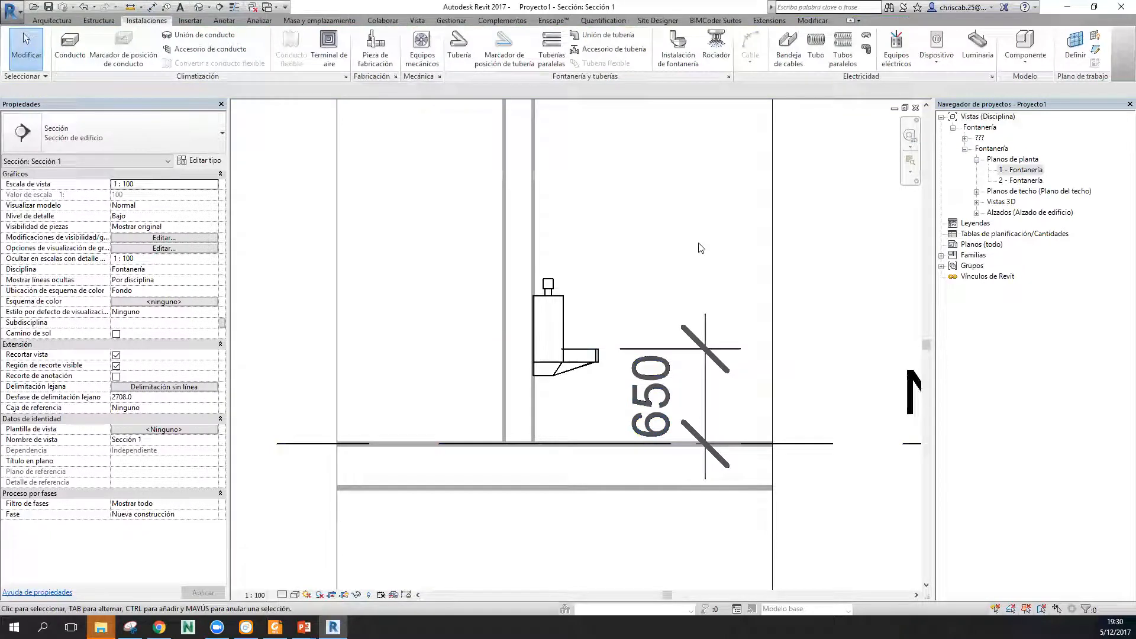
Return to the 1 - Fontanería floor plan and delete the section between the two fixtures.
double_click(1026, 170)
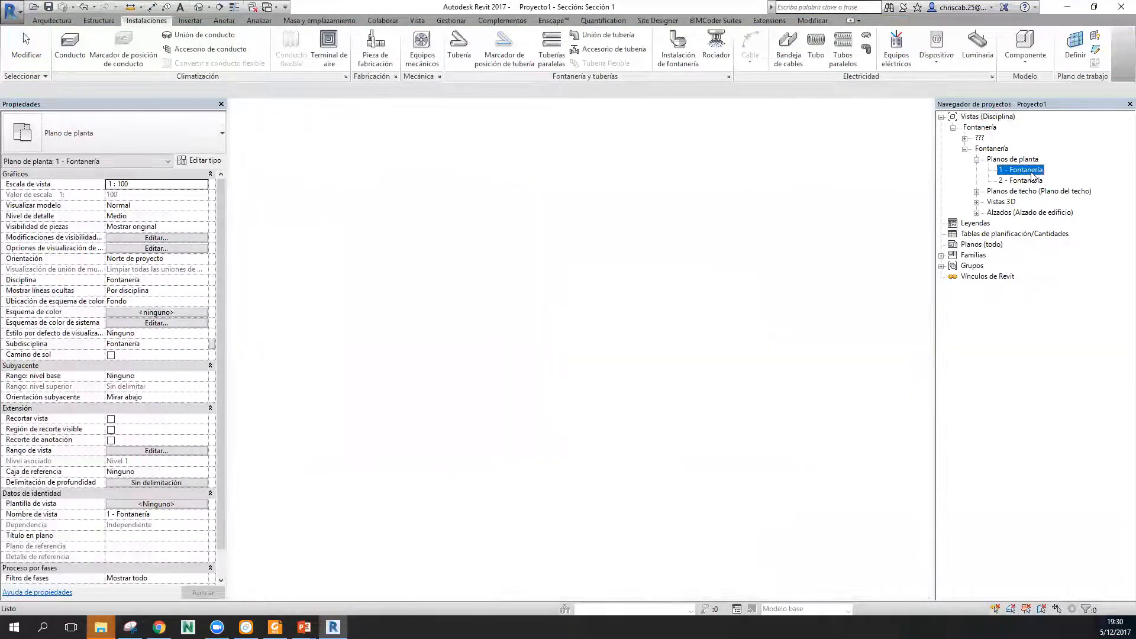
scroll(584, 345, "up", 3)
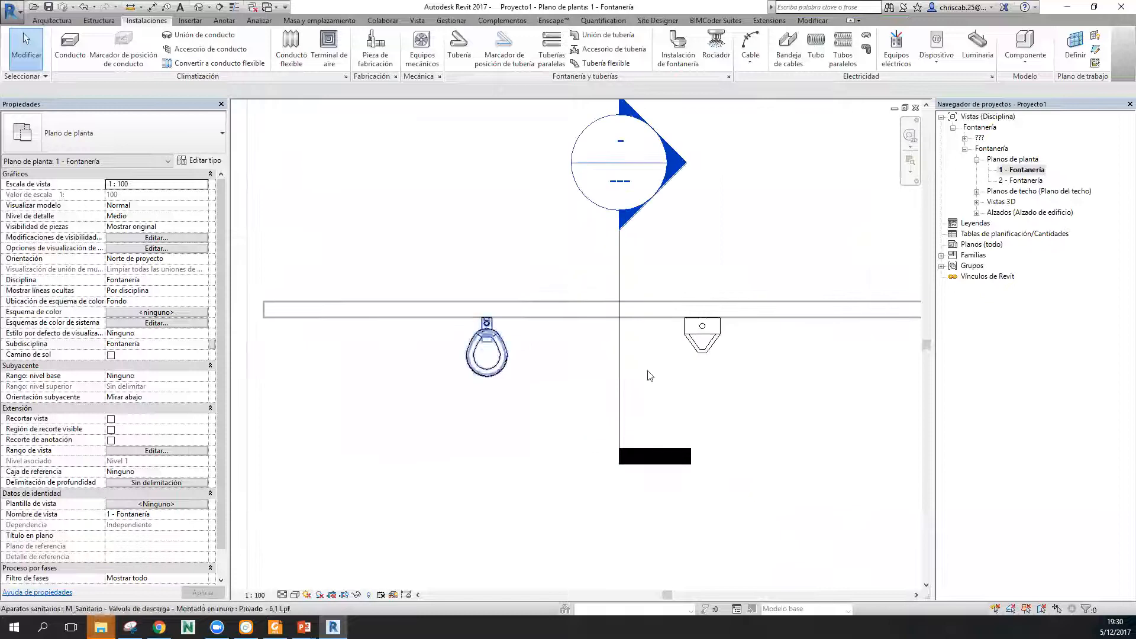
left_click(619, 265)
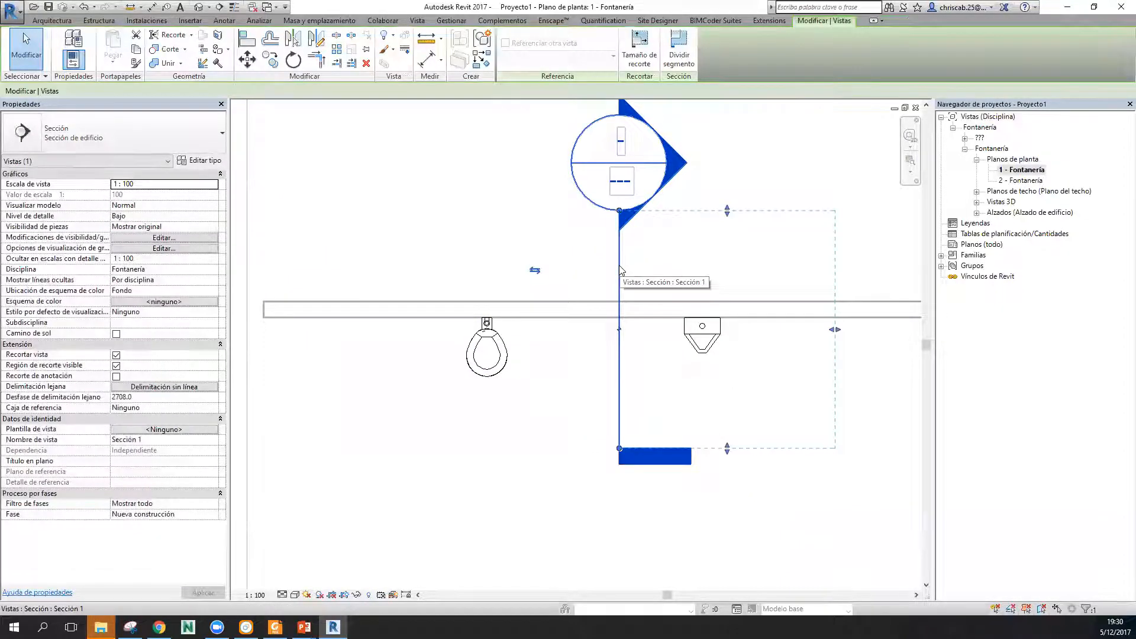
key("Delete")
left_click(611, 352)
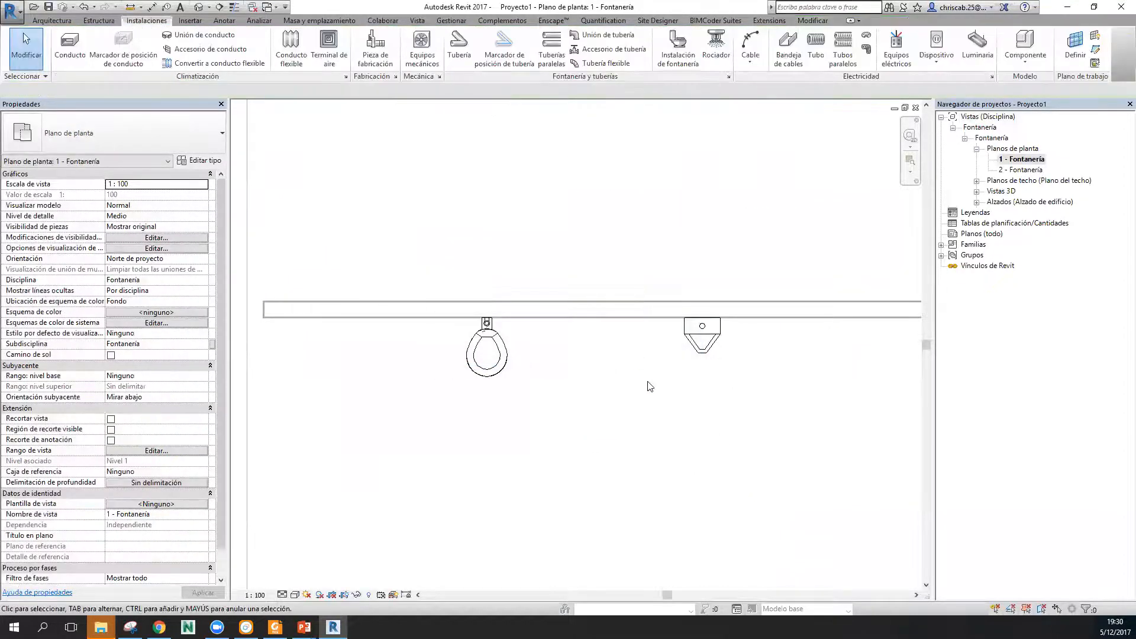
Create a piping system of type Sanitario from the toilet and urinal, opening it in the system editor and finishing the edit.
scroll(528, 251, "down", 2)
left_click_drag(352, 165, 778, 395)
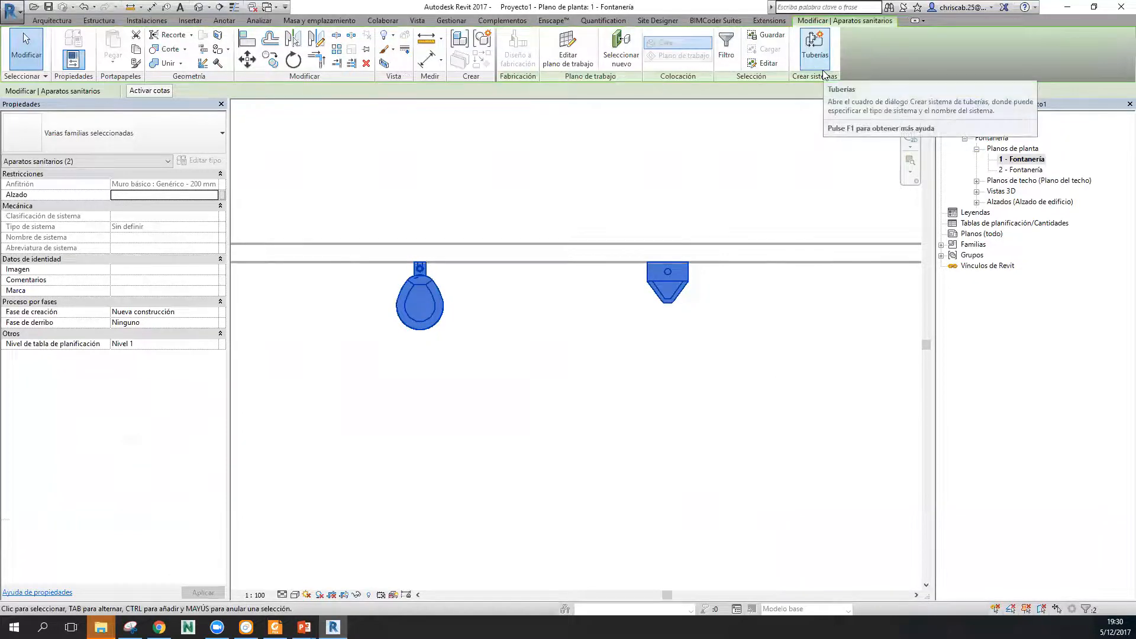
left_click(824, 73)
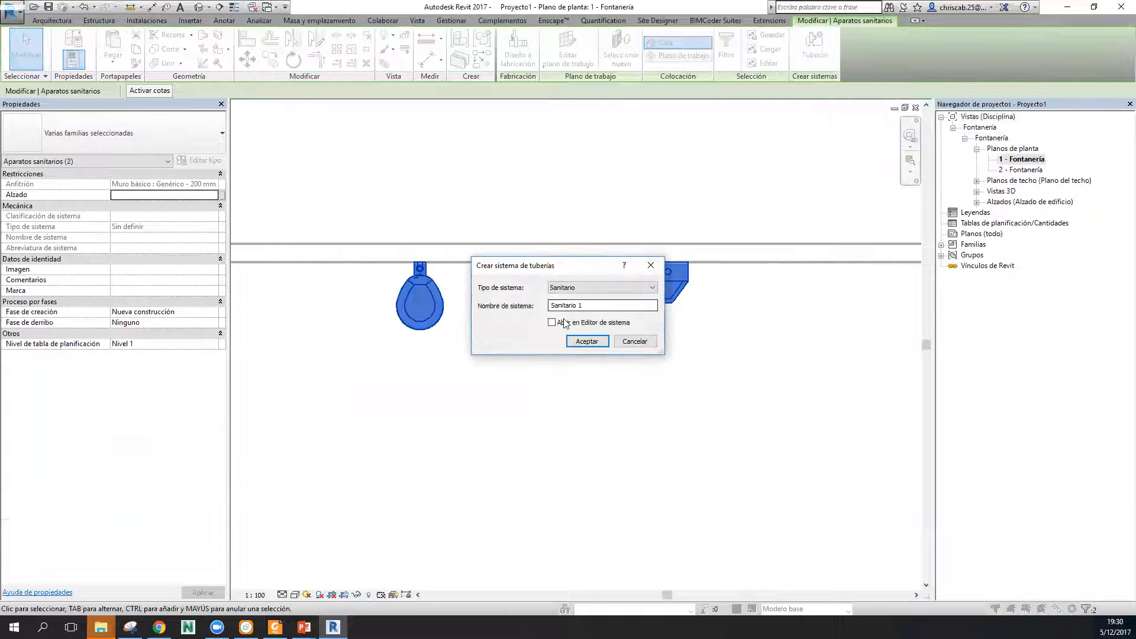
left_click(573, 289)
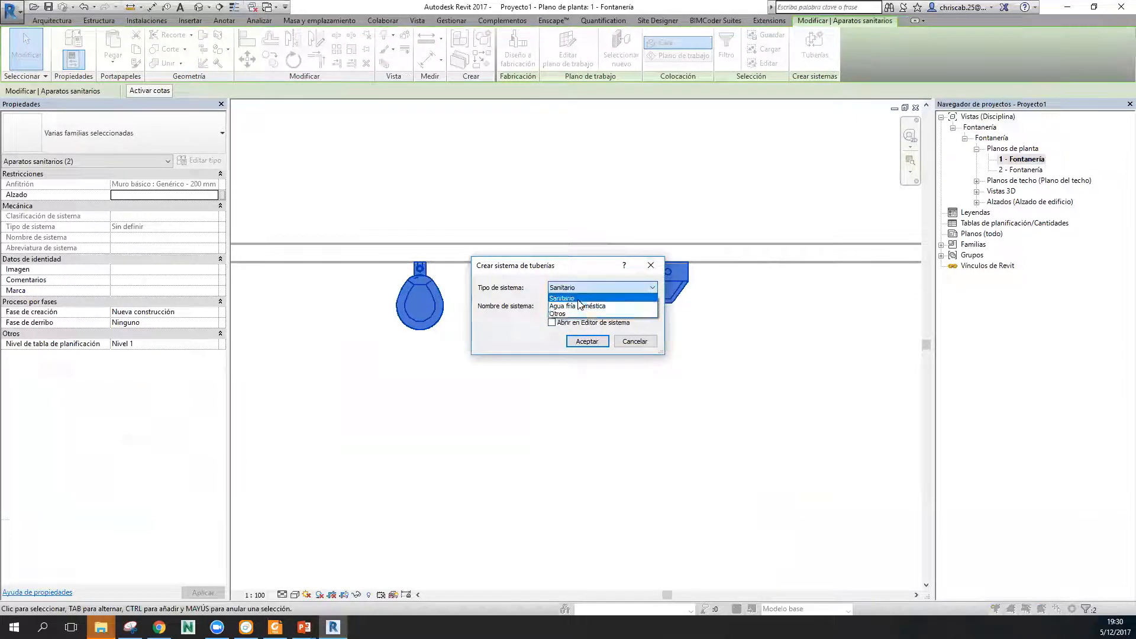
left_click(577, 299)
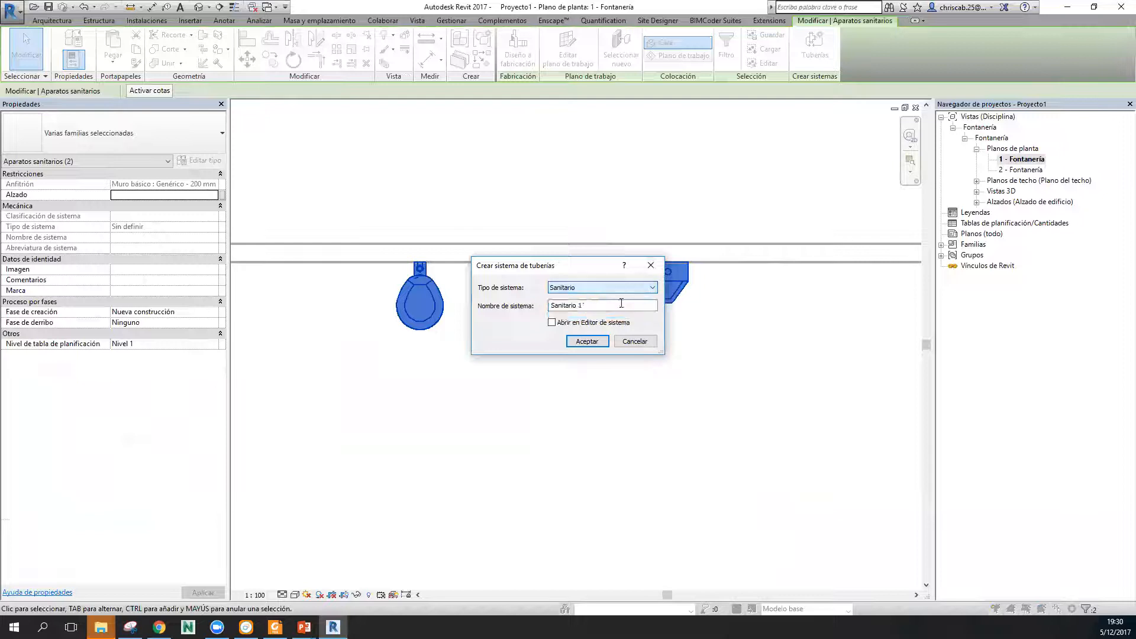
left_click(552, 324)
left_click(588, 342)
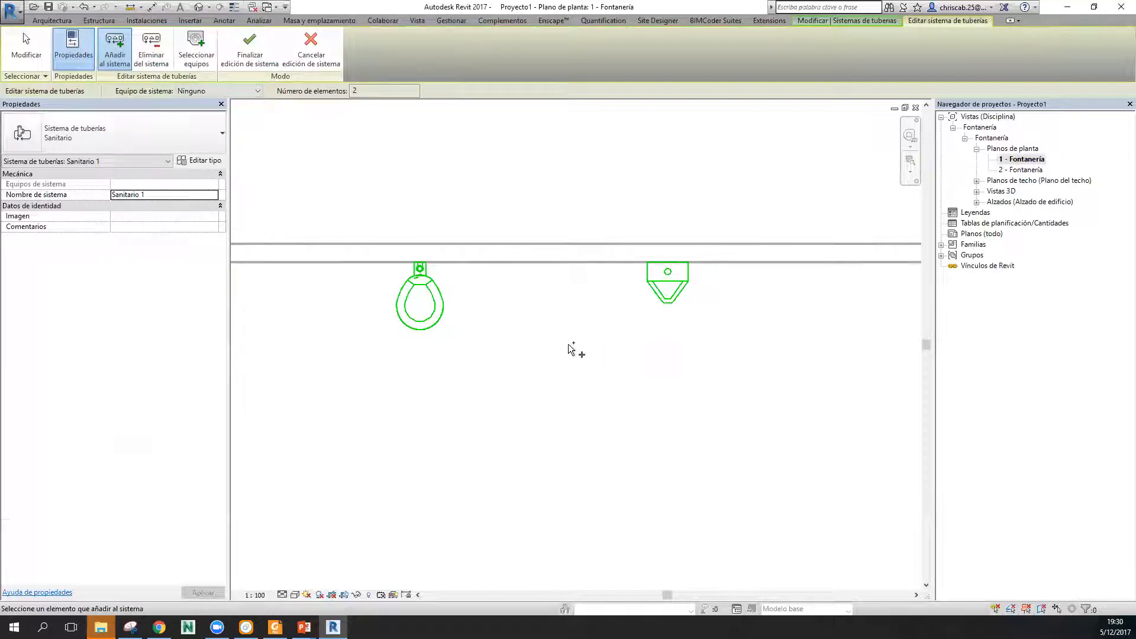
left_click(250, 56)
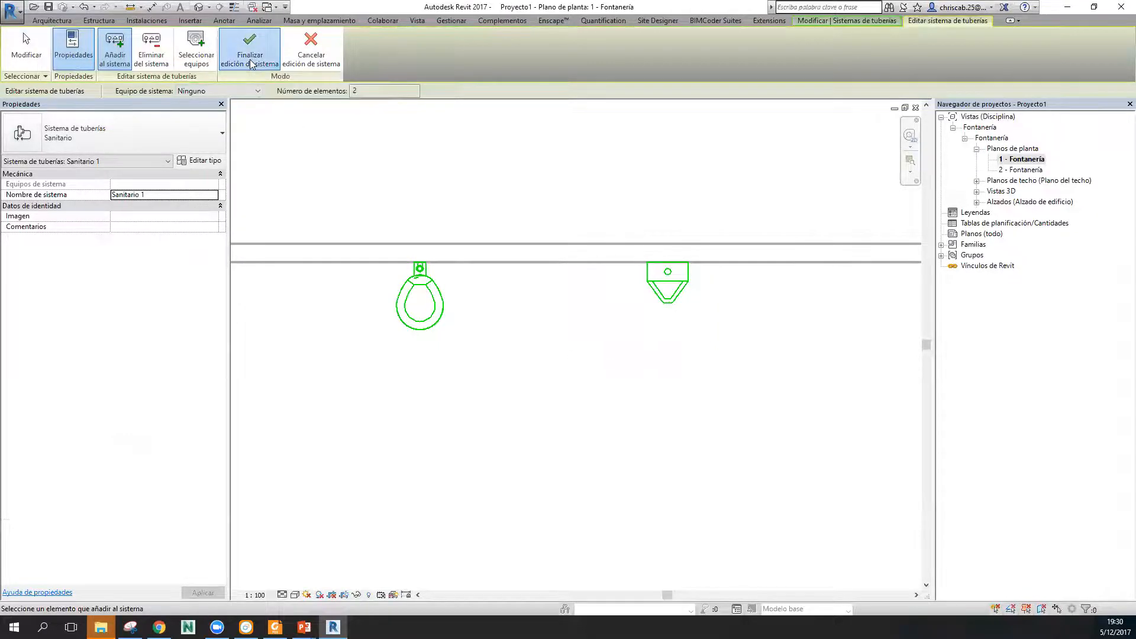
Select the sanitary piping system through the toilet and start generating its pipe layout.
key("Tab")
left_click(427, 278)
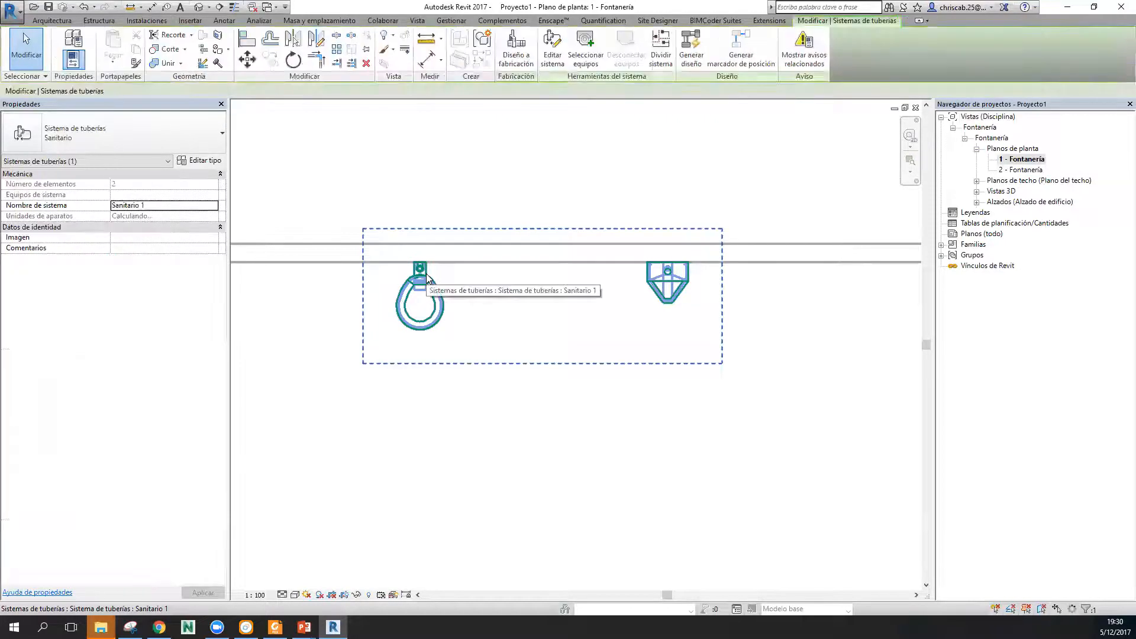
left_click(611, 363)
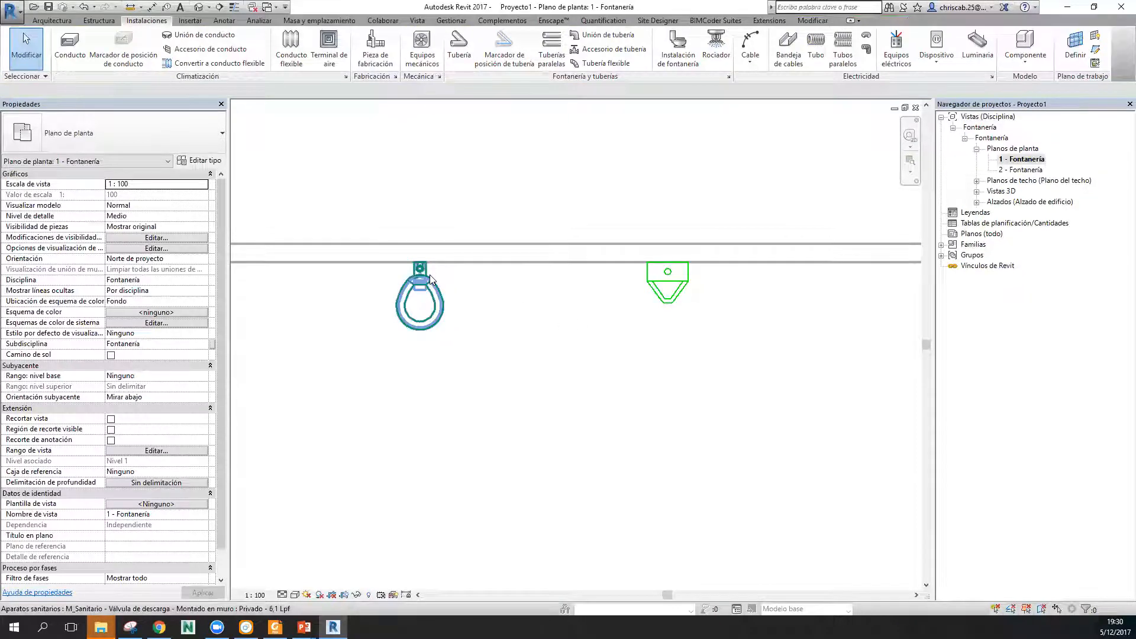
key("Tab")
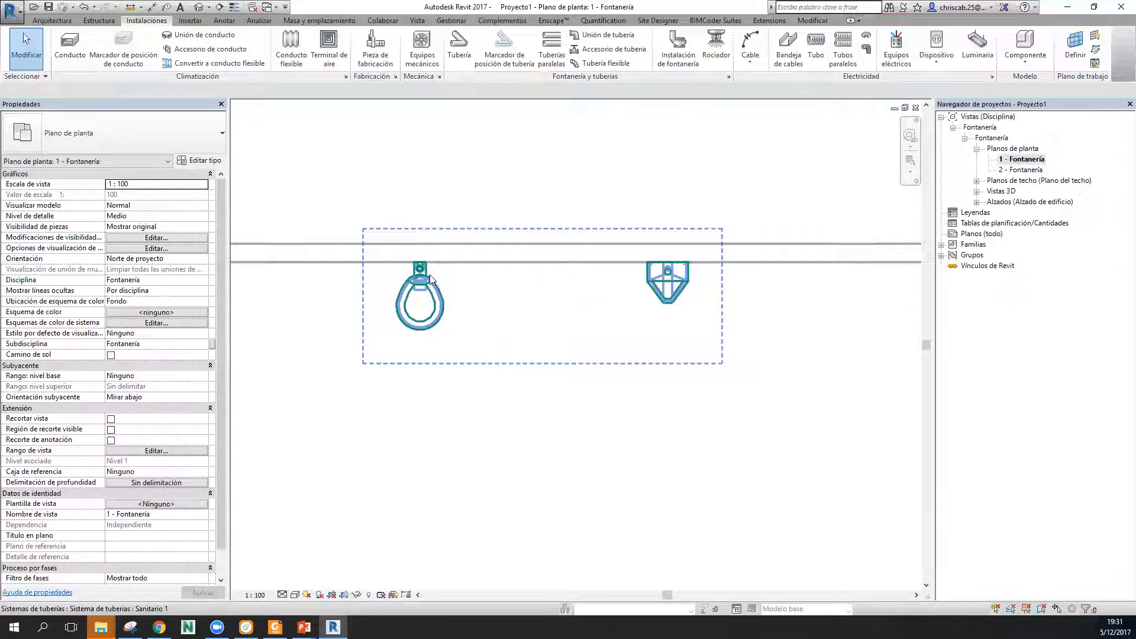
left_click(430, 275)
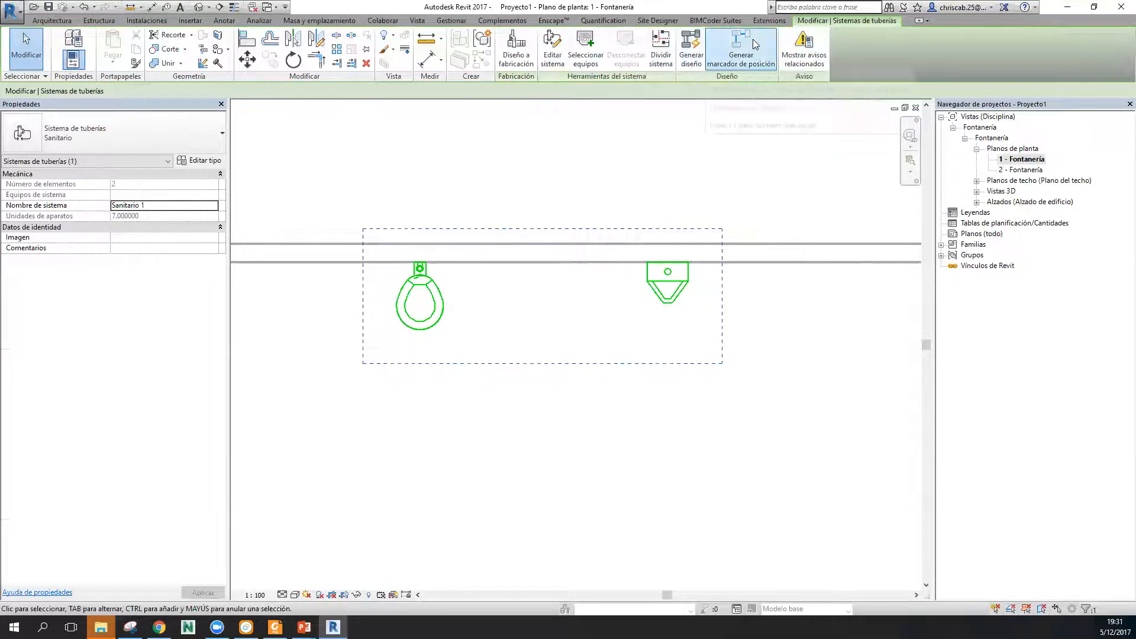
left_click(694, 56)
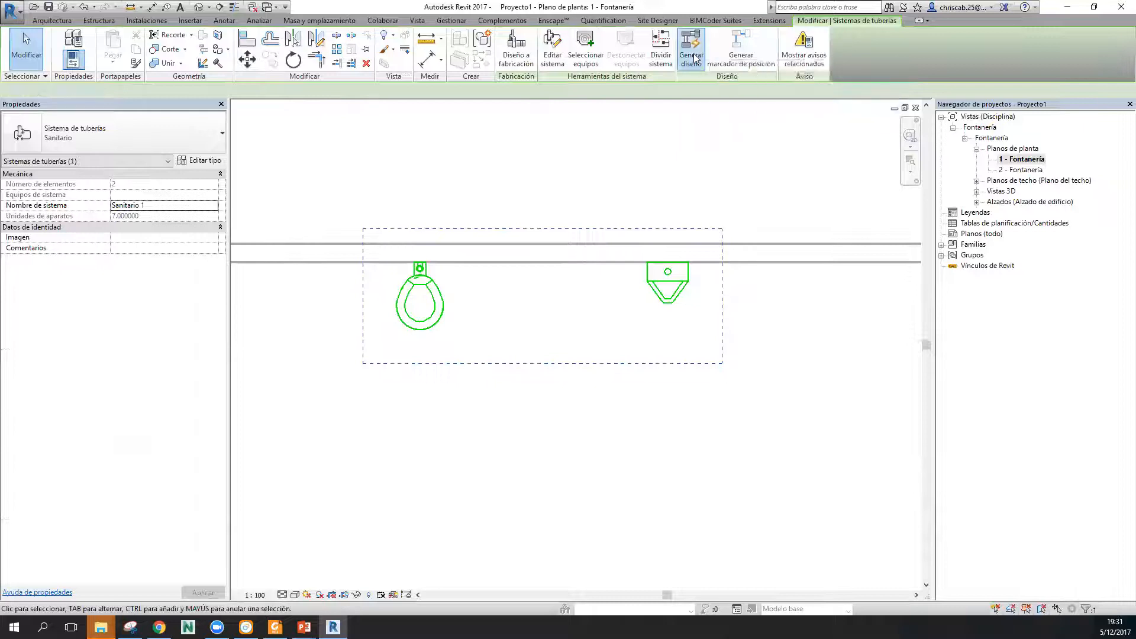
scroll(667, 270, "down", 1)
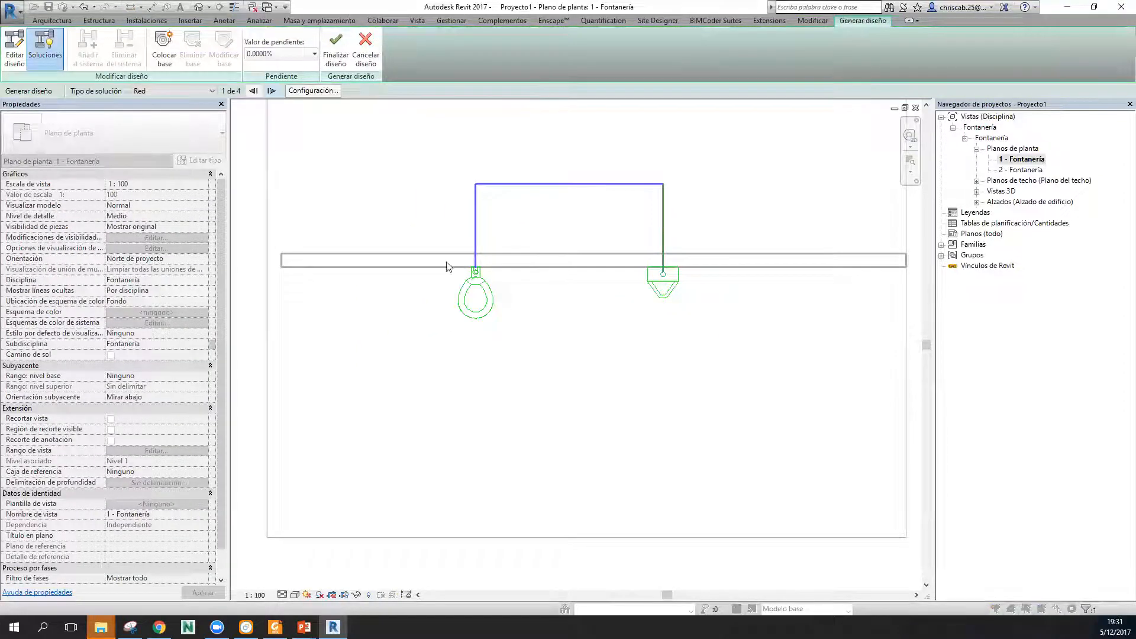
scroll(486, 293, "up", 1)
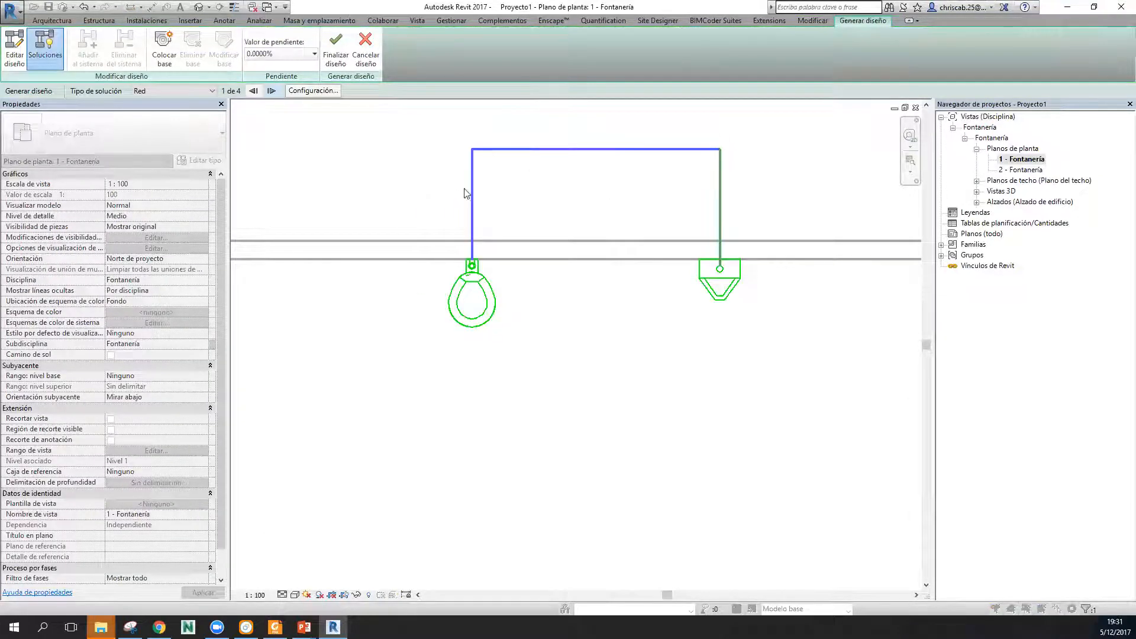
scroll(581, 302, "down", 1)
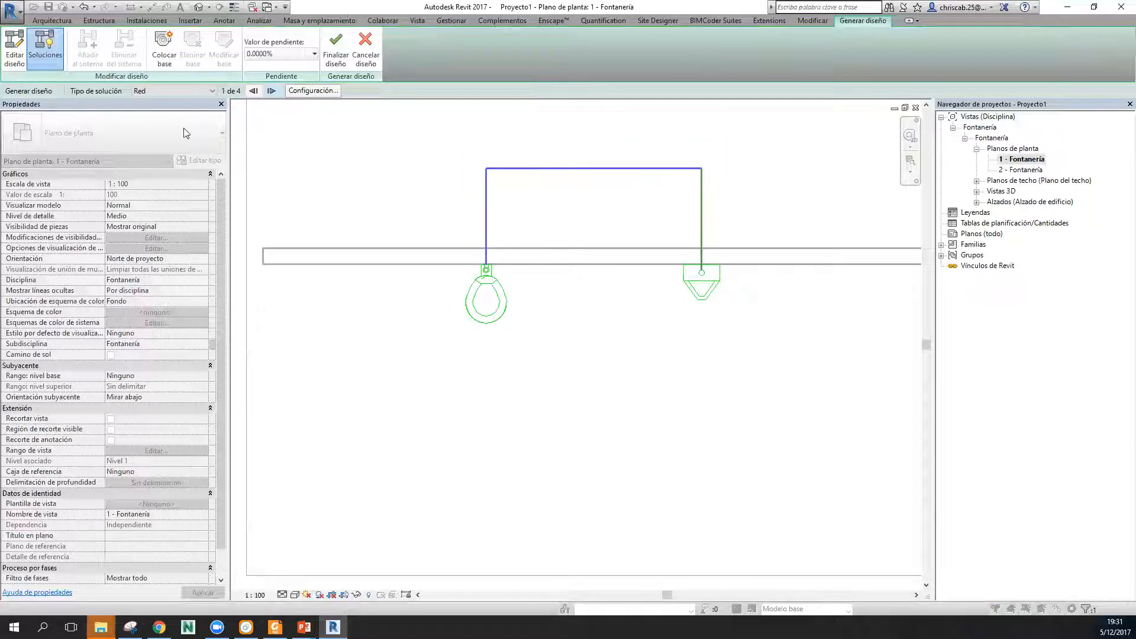
Cycle through all the layout solutions of type Red and return to the first one.
left_click(271, 92)
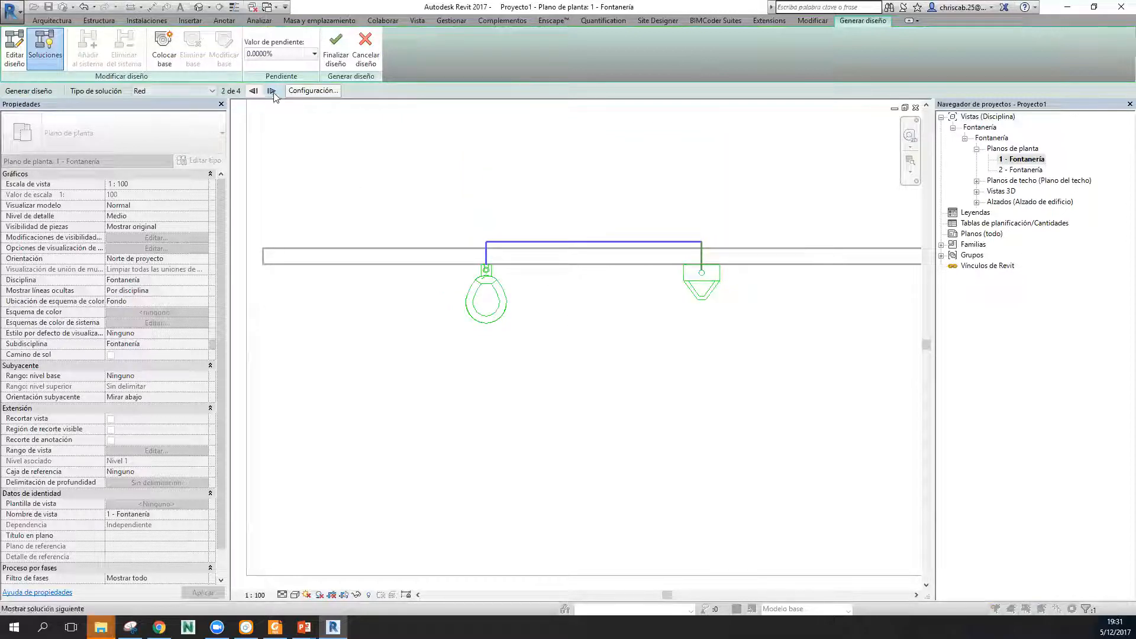
left_click(271, 92)
left_click(272, 92)
left_click(271, 92)
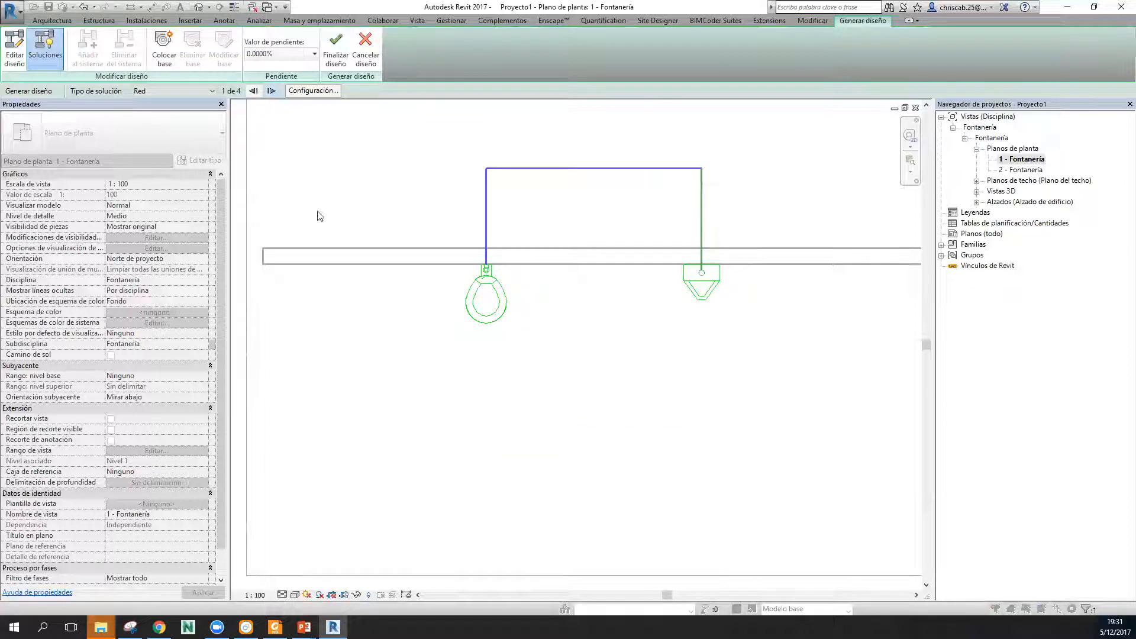
Preview the Perímetro and Intersecciones solution types, then set the solution type back to Red.
left_click(153, 90)
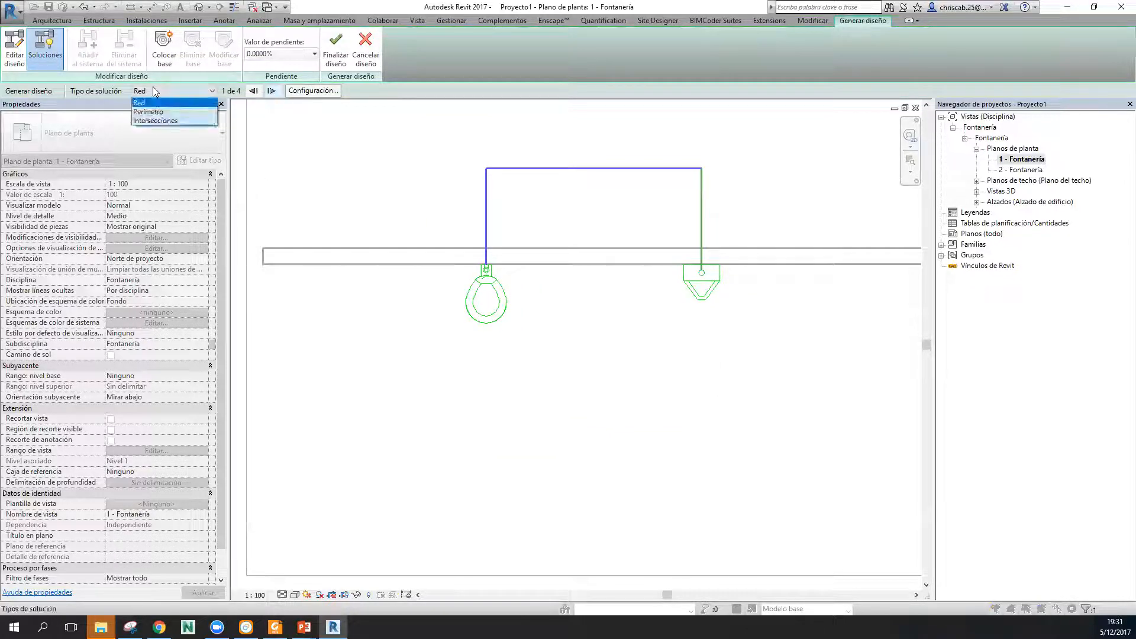
left_click(172, 112)
left_click(196, 92)
left_click(184, 121)
left_click(187, 91)
left_click(189, 103)
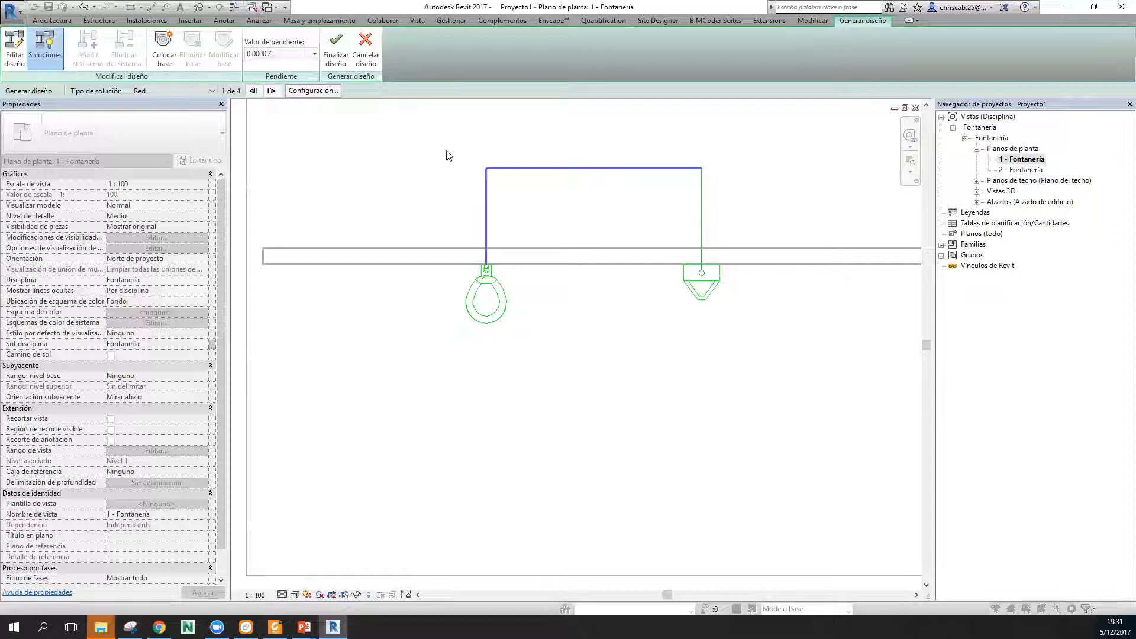
Review the pipe type and offset for Principal and Ramificación in the layout's conversion settings and accept them.
left_click(312, 91)
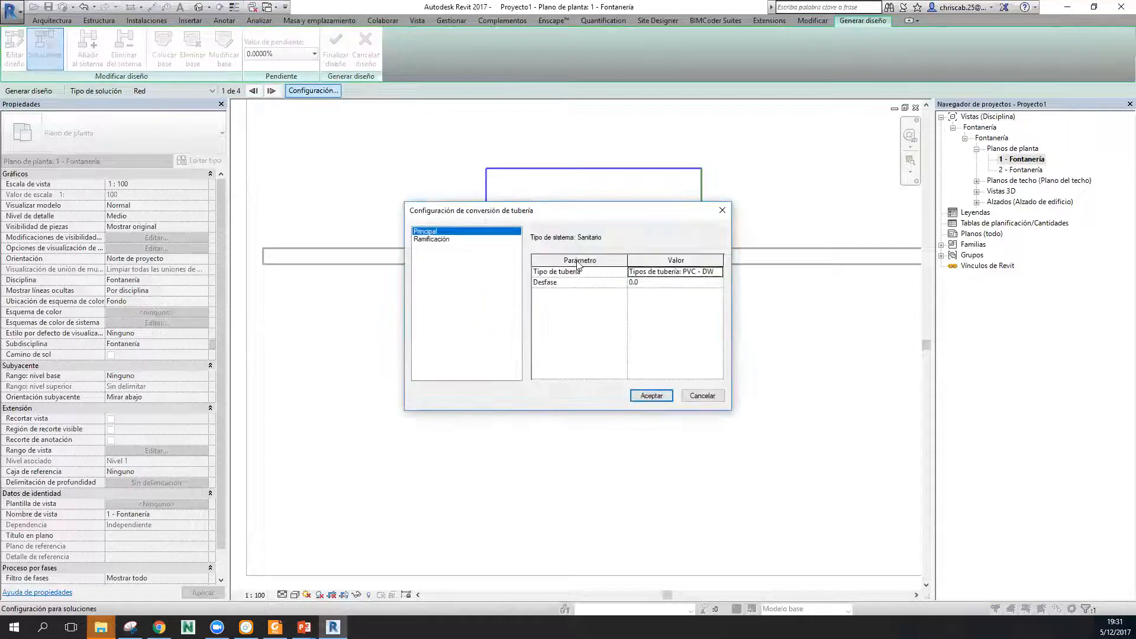
left_click_drag(541, 211, 563, 365)
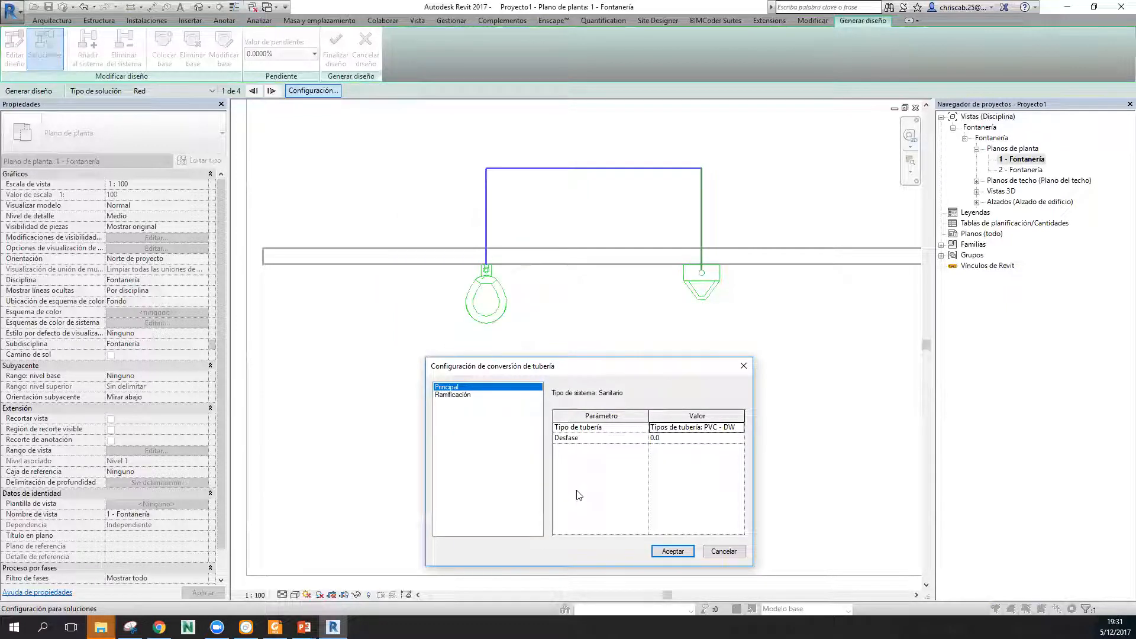
left_click(486, 395)
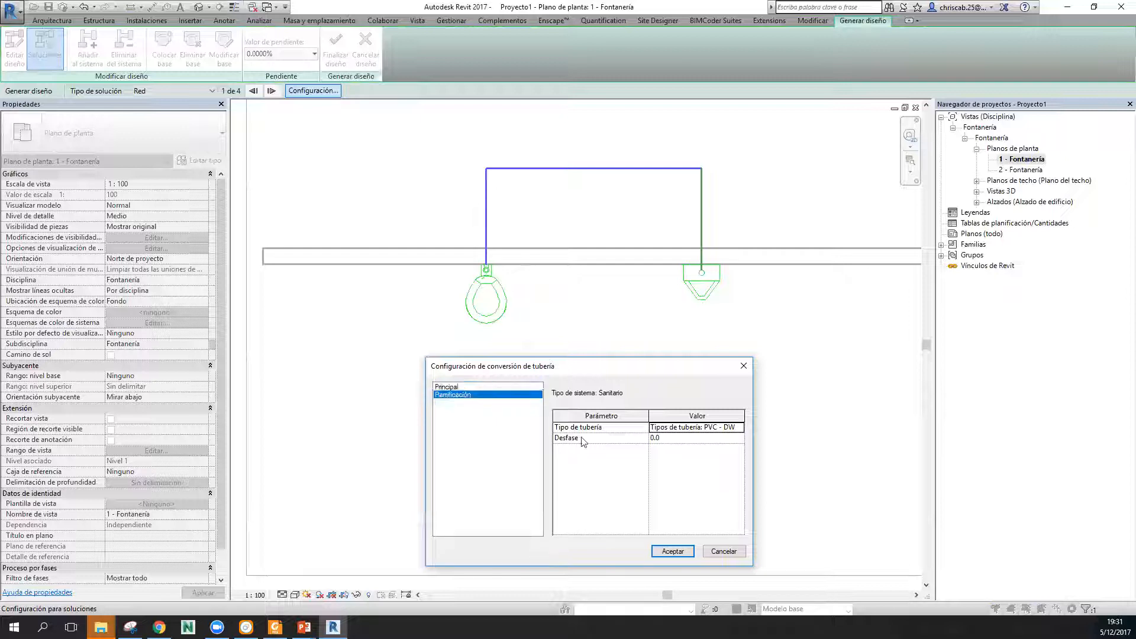
left_click(466, 387)
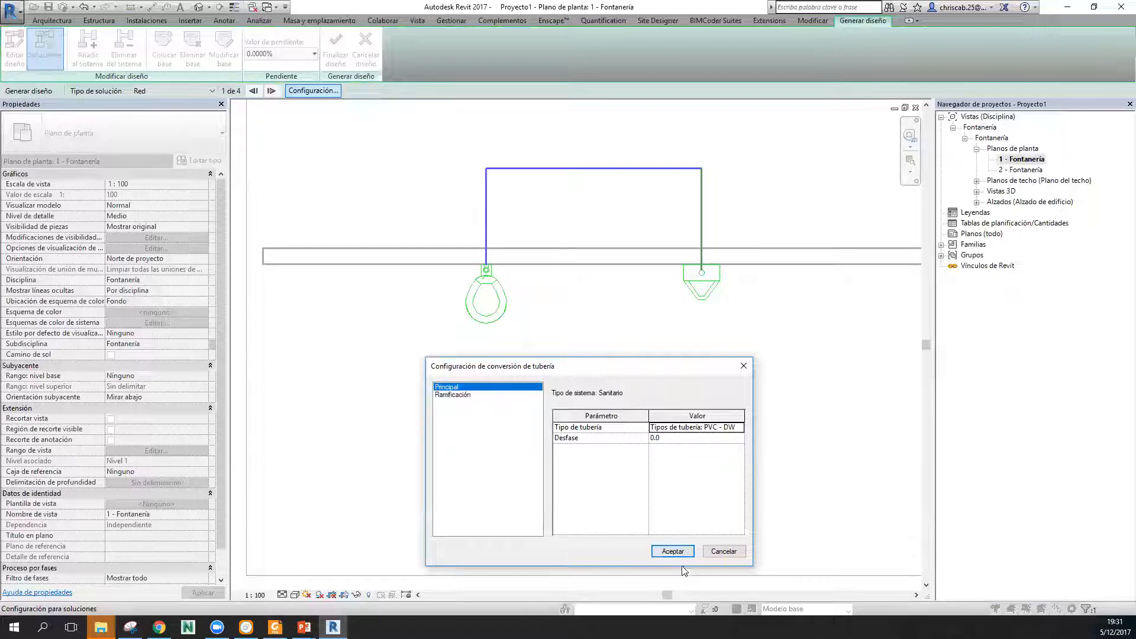
left_click(673, 552)
Finish the sanitary pipe layout with the Red solution and dismiss the notice.
left_click(337, 54)
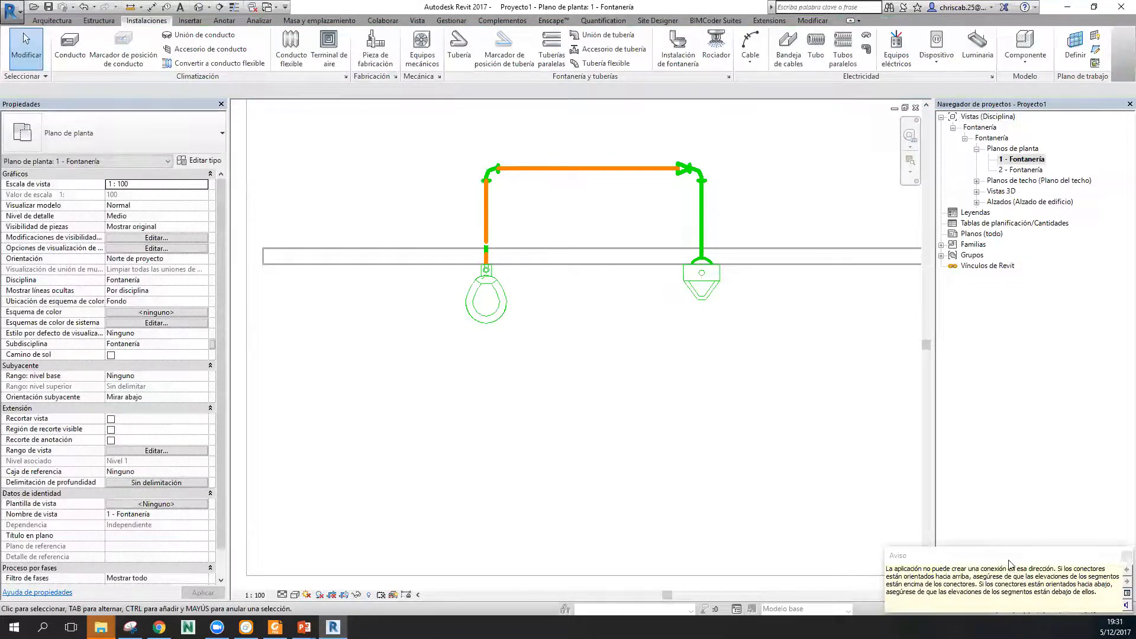
left_click_drag(1009, 564, 701, 405)
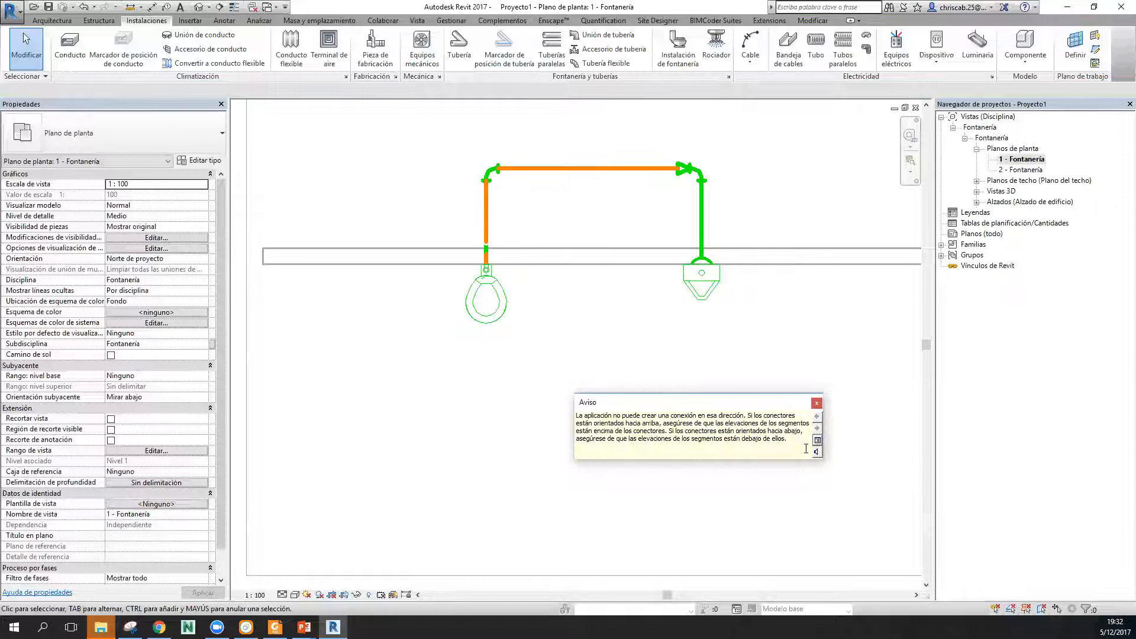
left_click(817, 403)
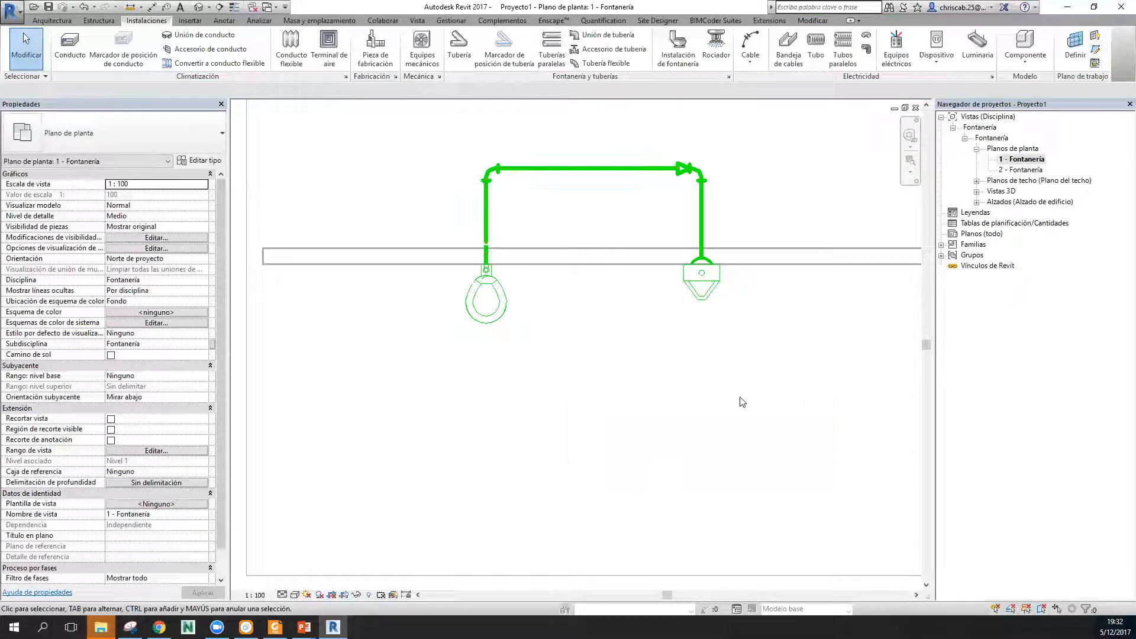
Open the default 3D view, toggle the thin lines display and set the detail level to Alto.
left_click(198, 7)
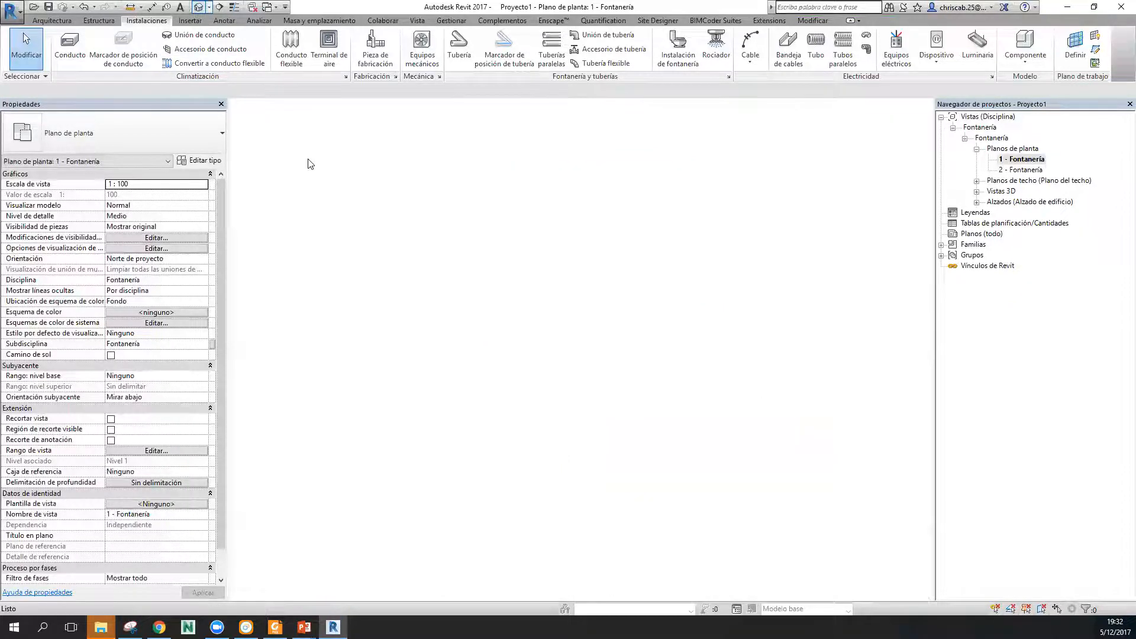
scroll(637, 401, "up", 2)
middle_click_drag(650, 419, 737, 377, "shift")
scroll(699, 346, "up", 2)
middle_click_drag(576, 446, 436, 263, "shift")
key("t")
key("l")
scroll(496, 417, "up", 2)
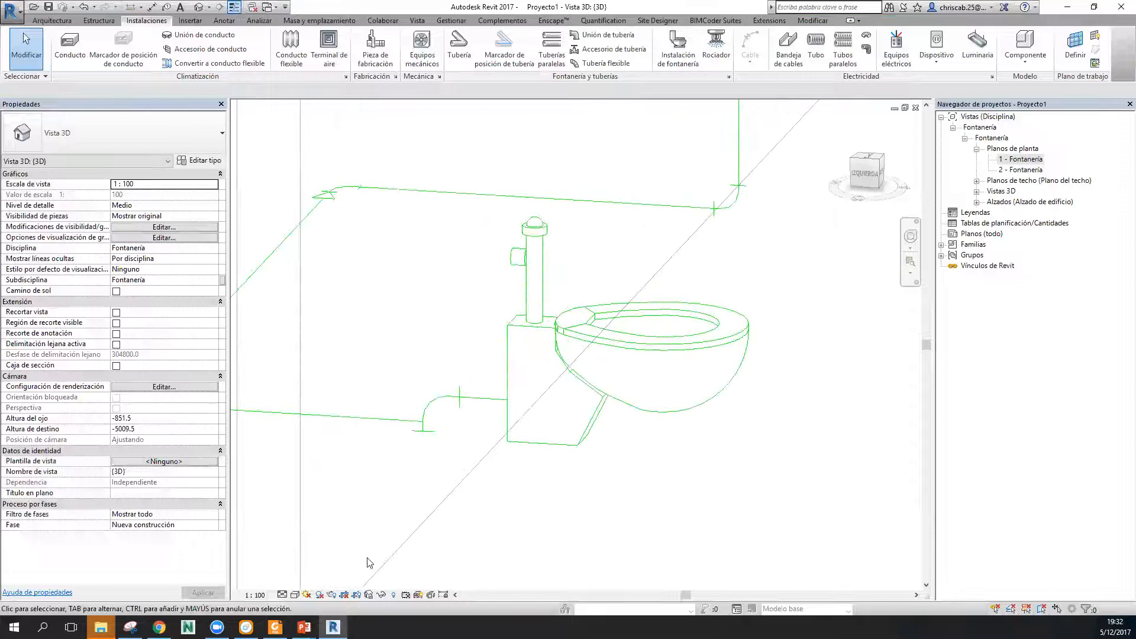
left_click(283, 595)
left_click(299, 513)
Examine the sanitary pipes and elbows in 3D around the connections to the toilet and the urinal.
middle_click_drag(507, 444, 734, 448, "shift")
middle_click_drag(796, 472, 715, 487)
scroll(663, 407, "up", 2)
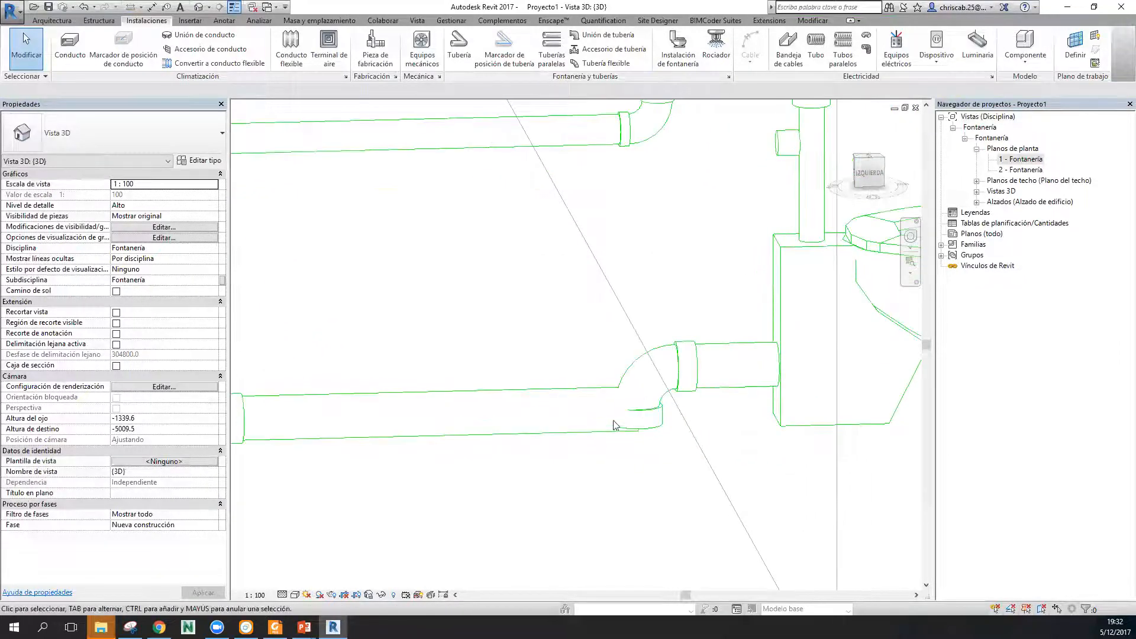
scroll(549, 414, "down", 3)
middle_click_drag(545, 382, 644, 471, "shift")
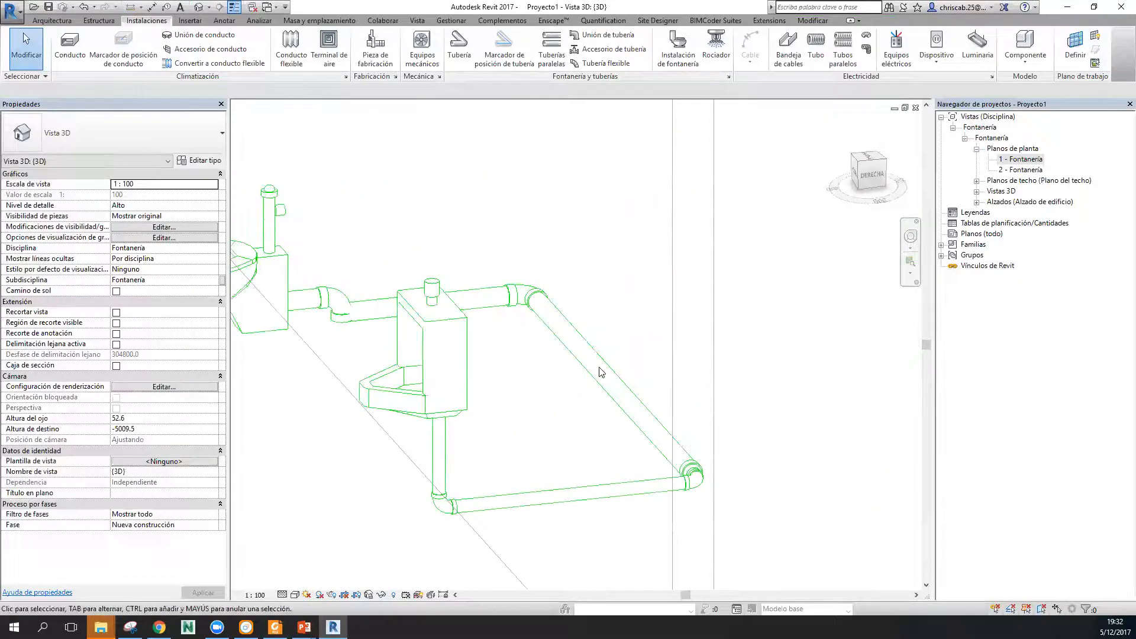
scroll(701, 486, "up", 5)
scroll(714, 531, "down", 6)
middle_click_drag(714, 531, 635, 583, "shift")
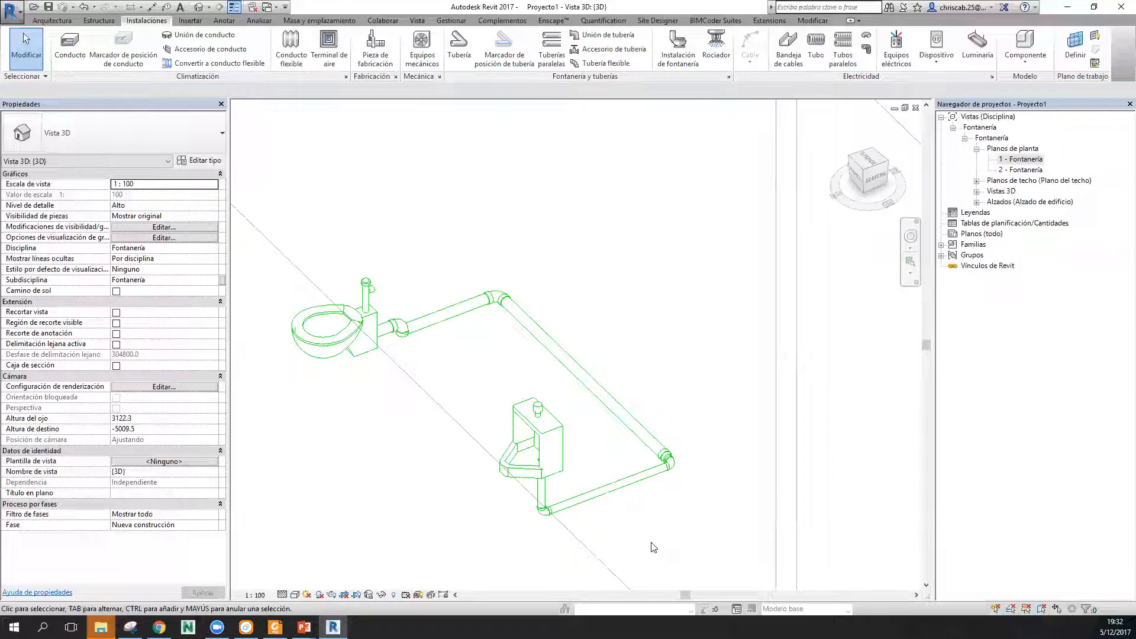
Create a piping system of type Agua fría doméstica, named Agua fría doméstica 1, from the toilet and the urinal.
middle_click_drag(653, 548, 515, 503, "shift")
left_click(502, 461)
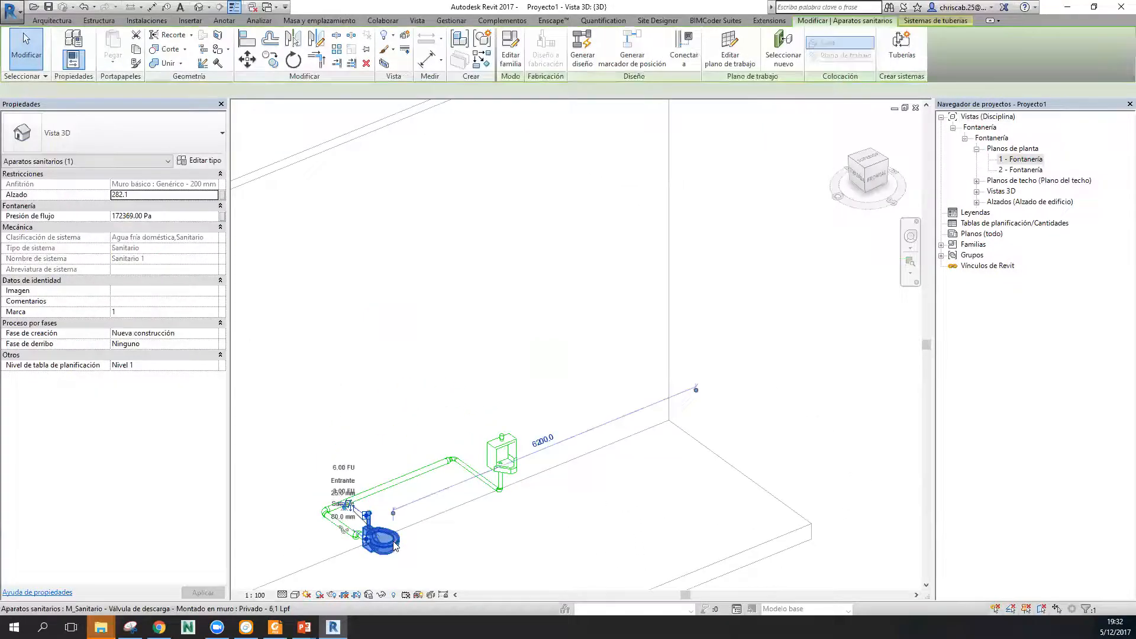
left_click(502, 461, "ctrl")
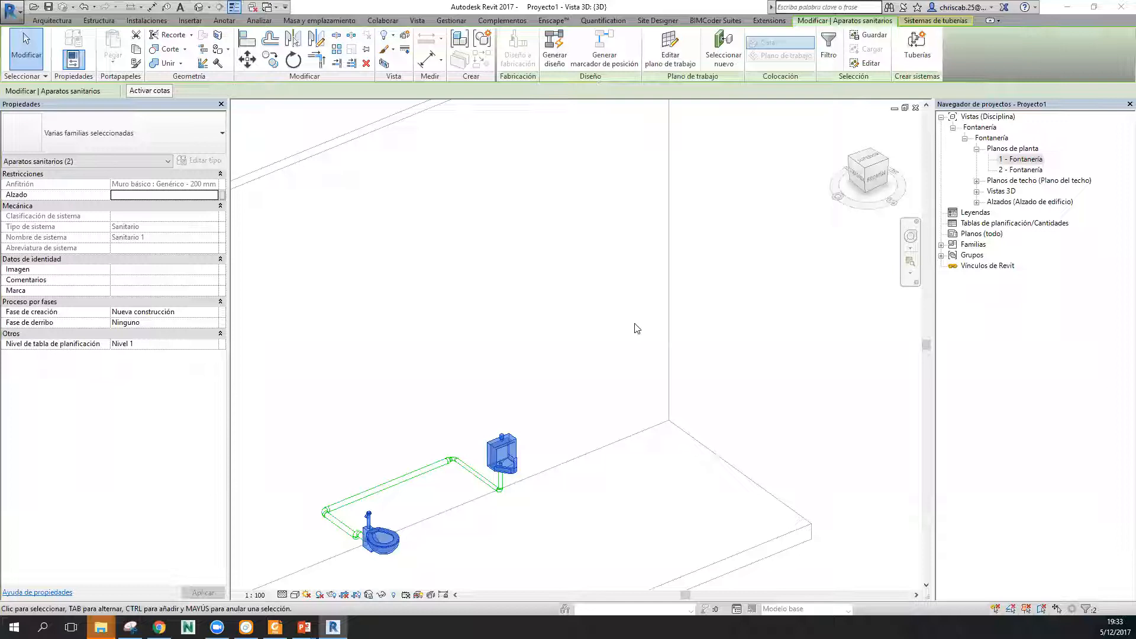
left_click(917, 44)
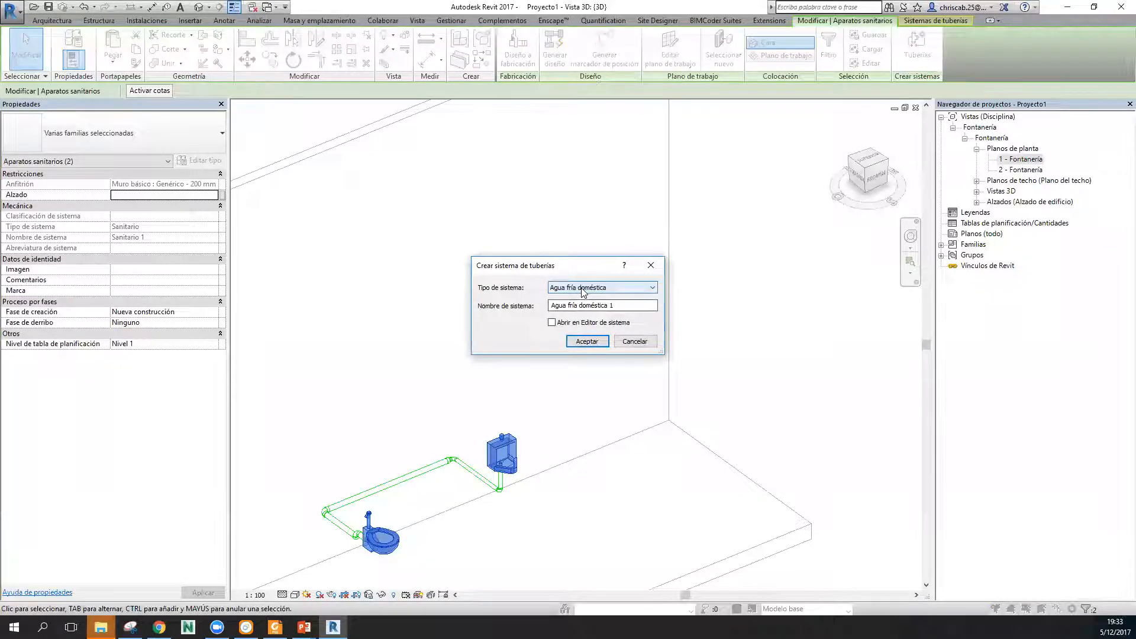
left_click(583, 288)
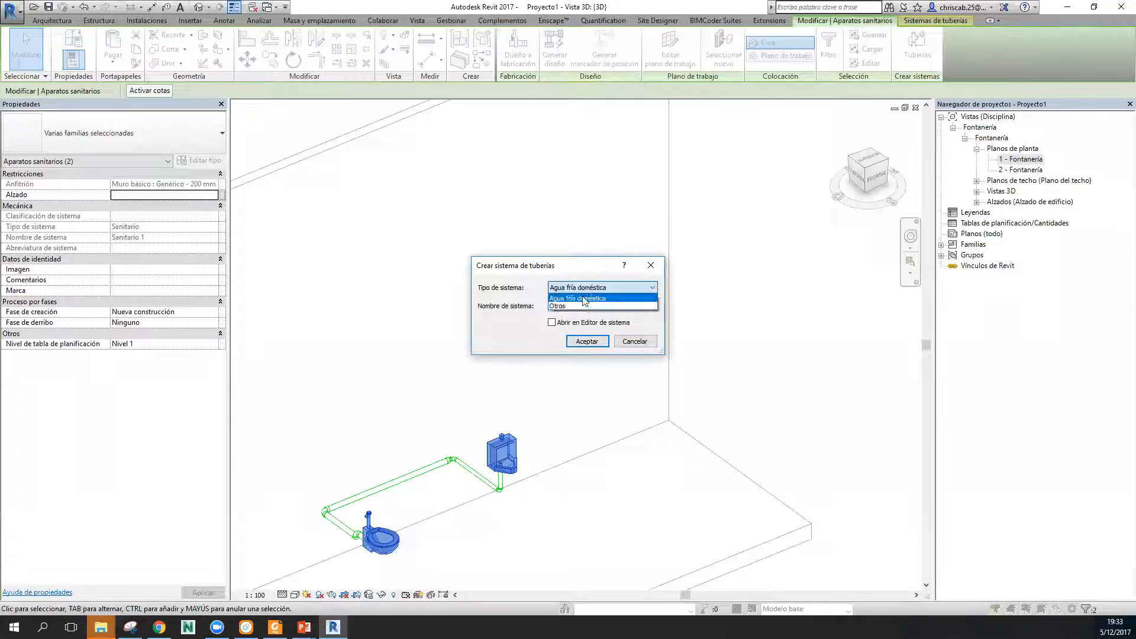
left_click(583, 298)
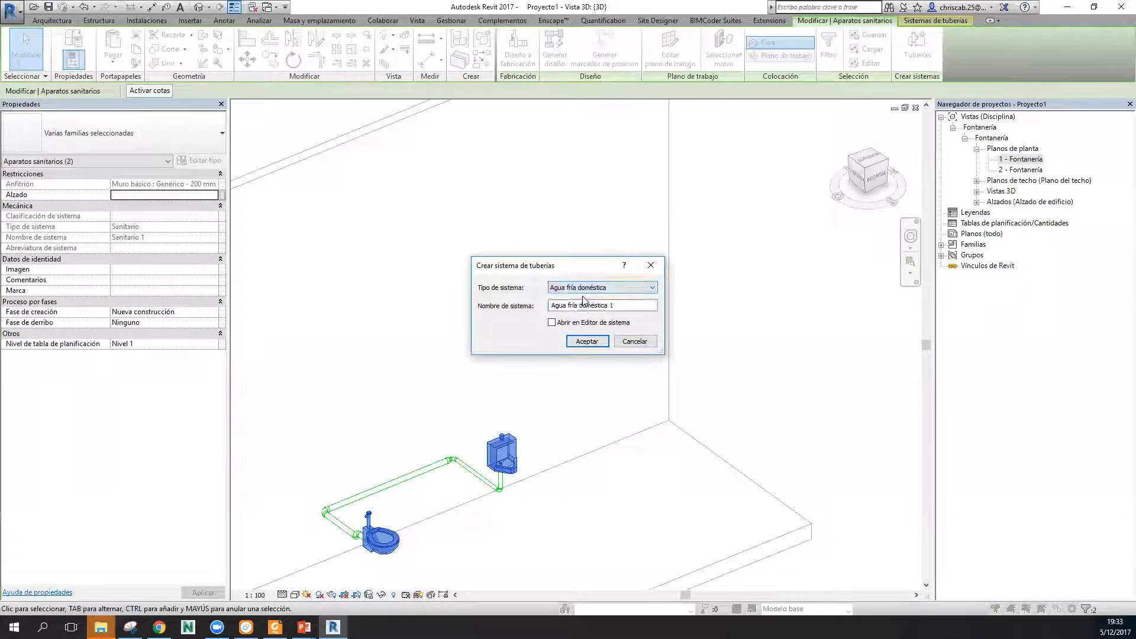
left_click(581, 344)
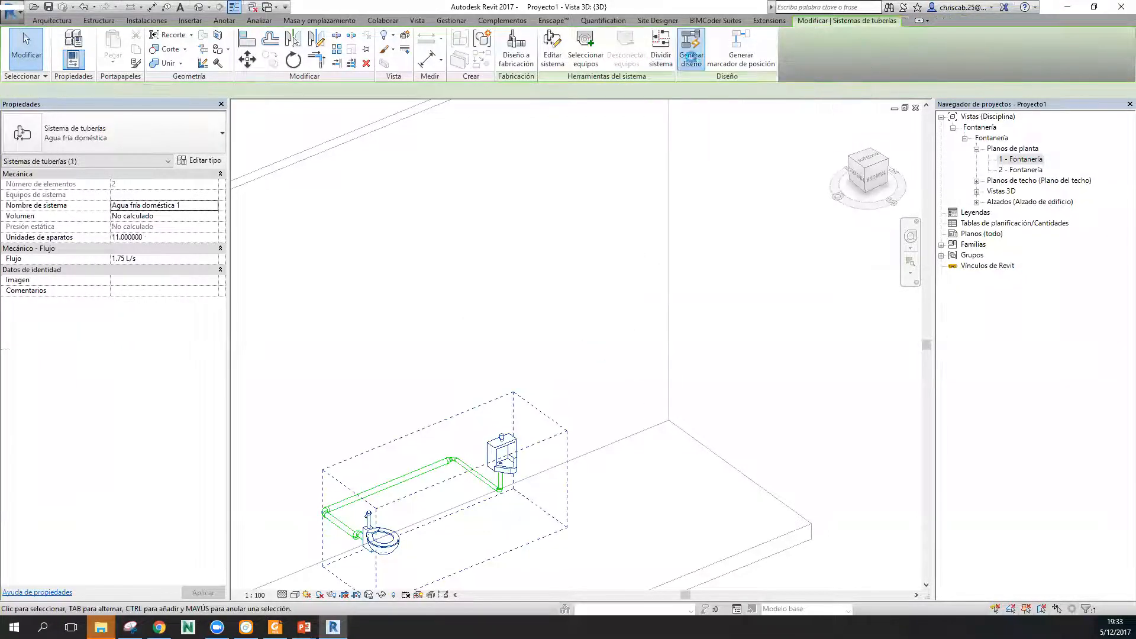
Generate the cold water system's pipe layout using solution 5 of type Red and finish it.
left_click(692, 53)
middle_click_drag(549, 388, 319, 175, "shift")
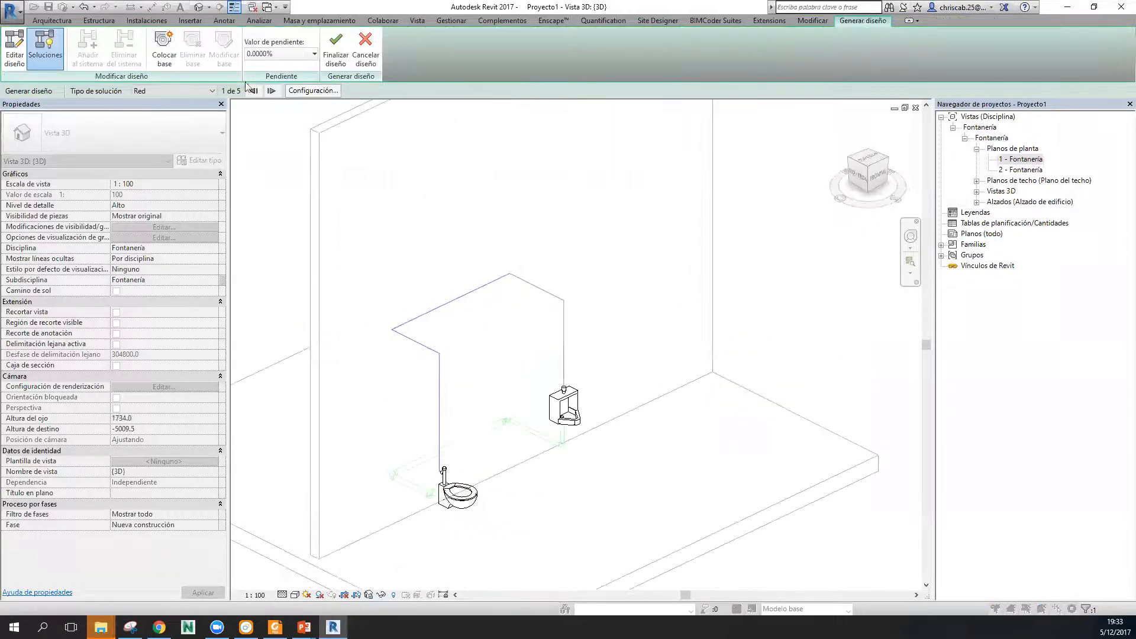
left_click(271, 90)
left_click(271, 90)
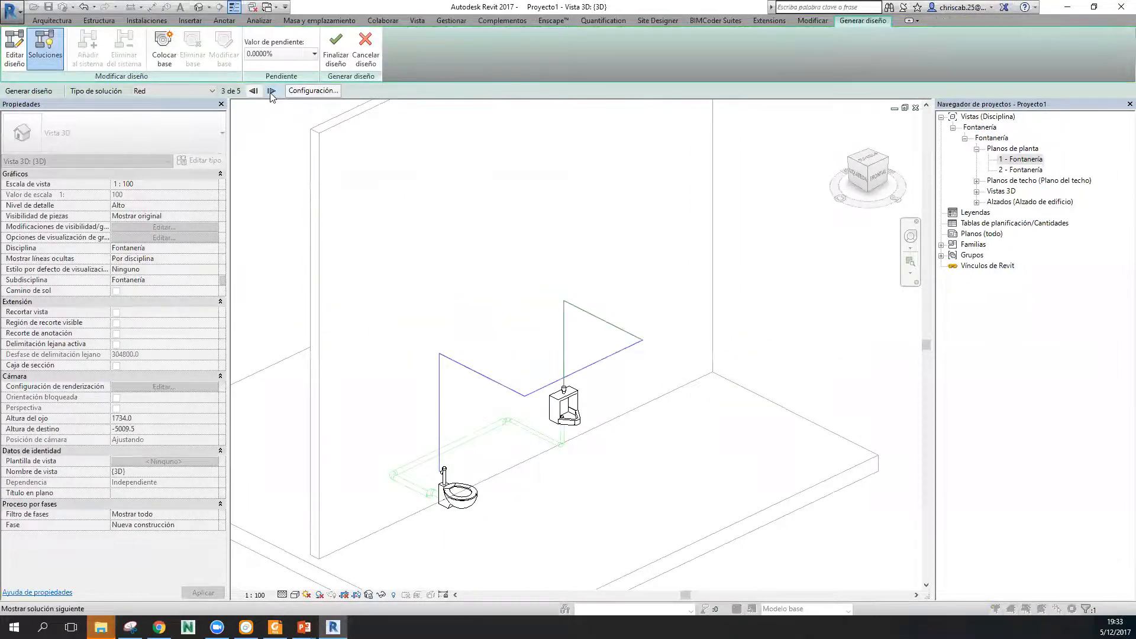
left_click(271, 90)
left_click(271, 90)
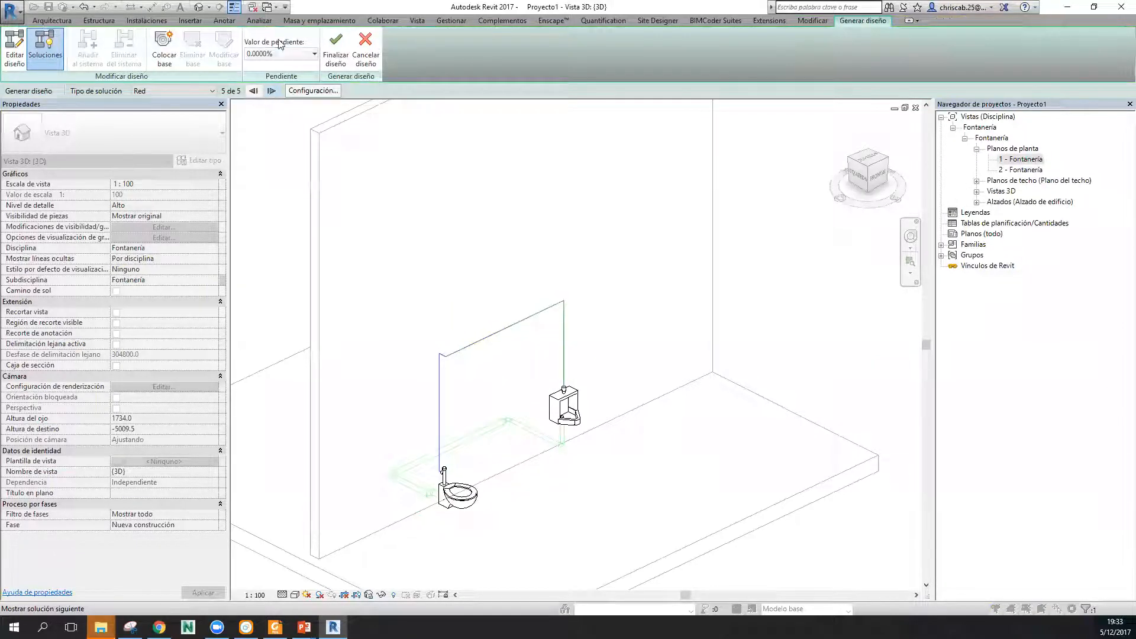
left_click(336, 47)
Examine the cold water and sanitary pipe runs around the toilet and urinal from several angles in 3D.
middle_click_drag(504, 487, 622, 476, "shift")
scroll(622, 476, "up", 2)
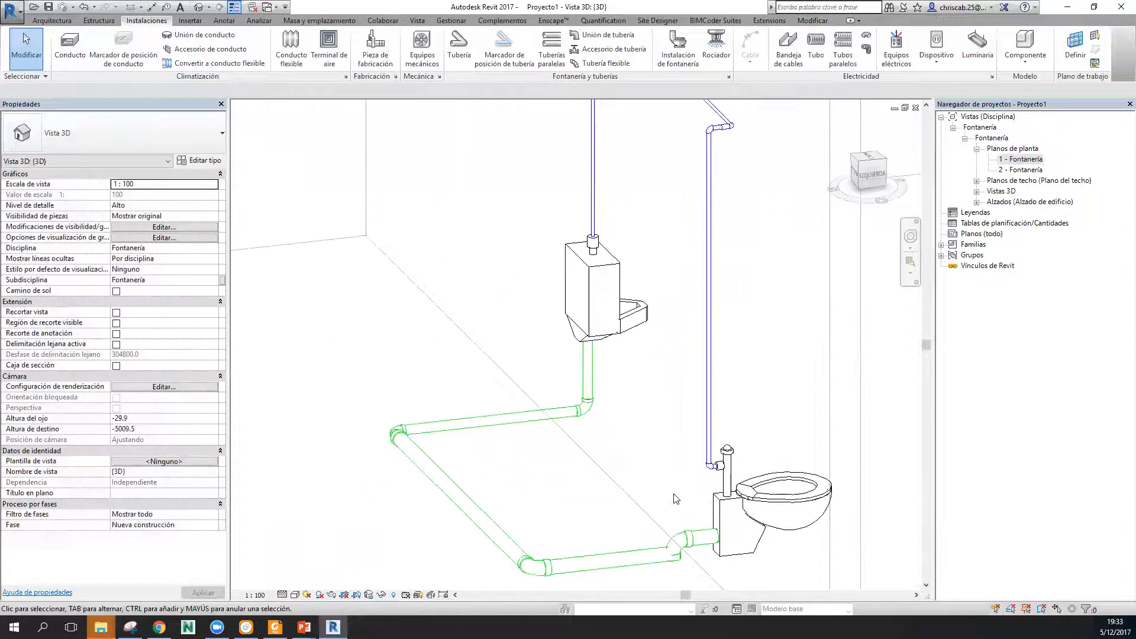
middle_click_drag(692, 479, 618, 568, "shift")
scroll(379, 240, "up", 2)
scroll(386, 290, "down", 3)
middle_click_drag(385, 290, 565, 393, "shift")
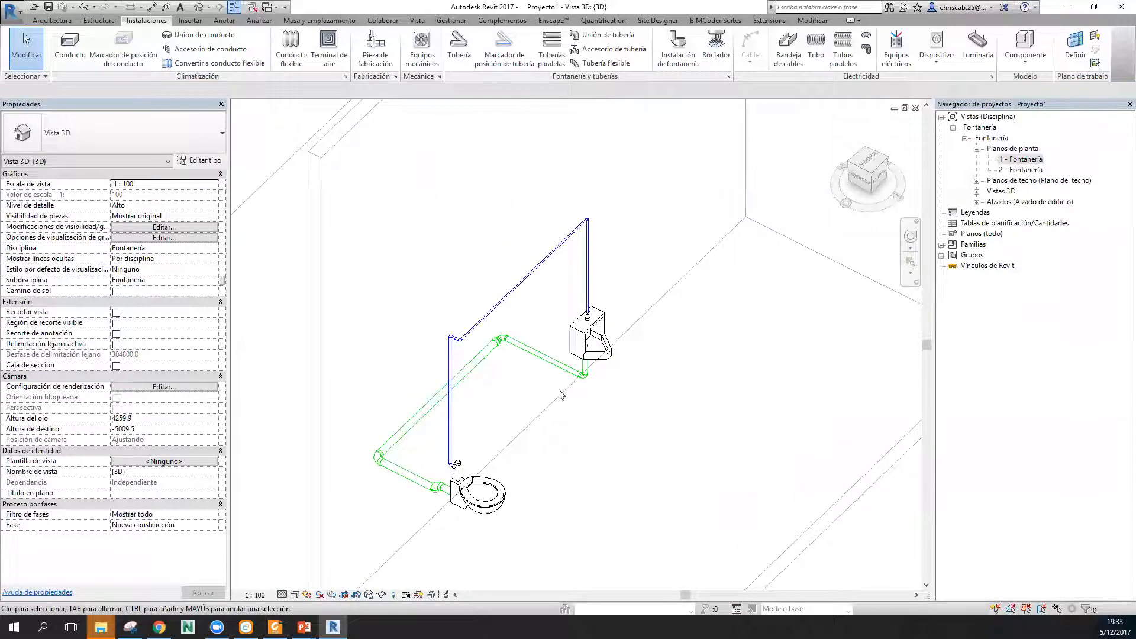
scroll(584, 374, "down", 3)
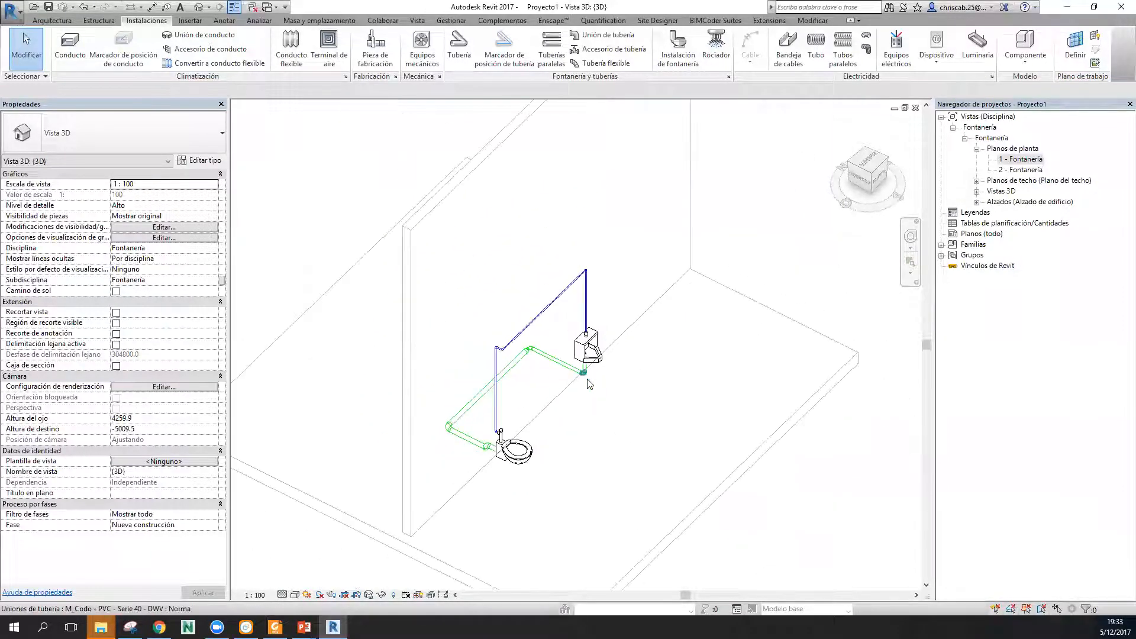
middle_click_drag(649, 420, 611, 423)
scroll(538, 429, "up", 3)
scroll(603, 400, "down", 2)
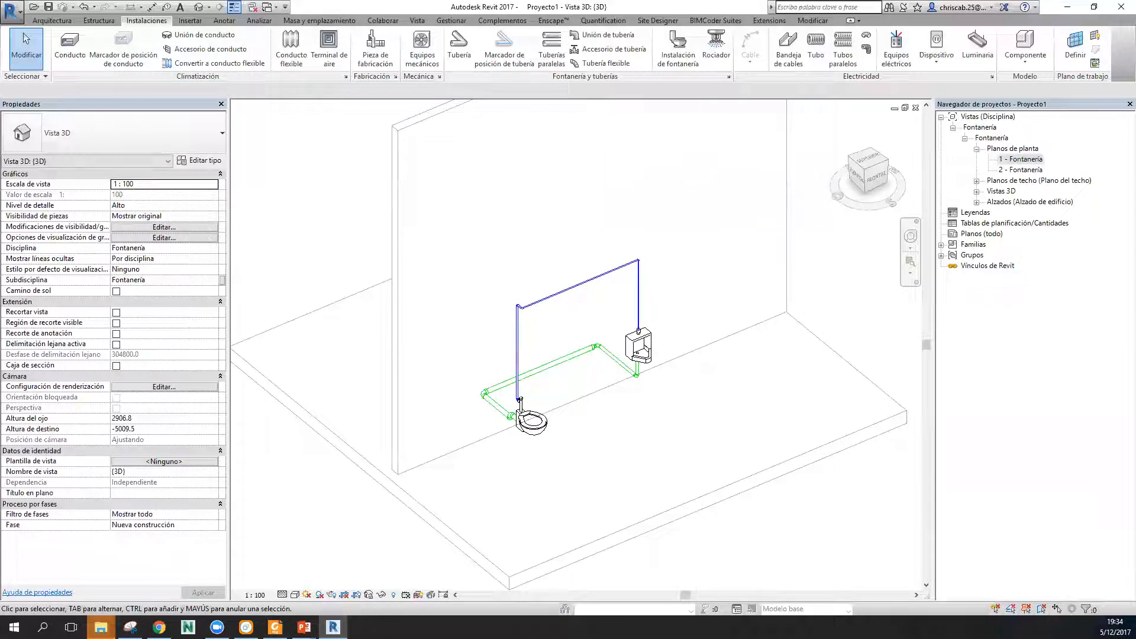
left_click(159, 627)
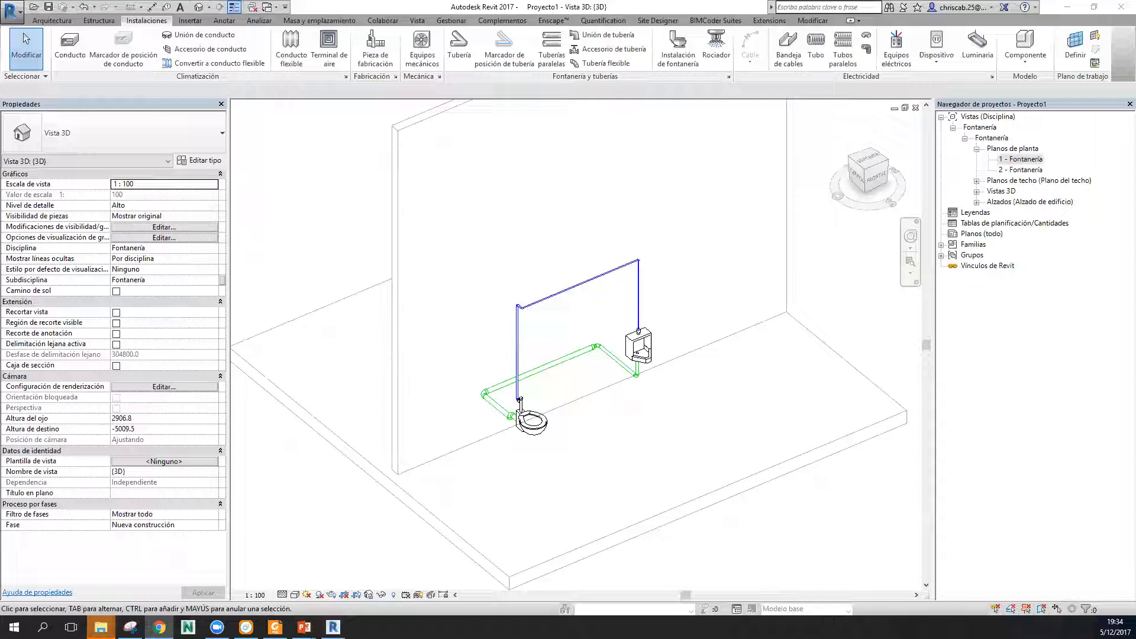
Select the horizontal cold water pipe to review its properties and those of its piping system, then clear the selection.
scroll(497, 315, "up", 2)
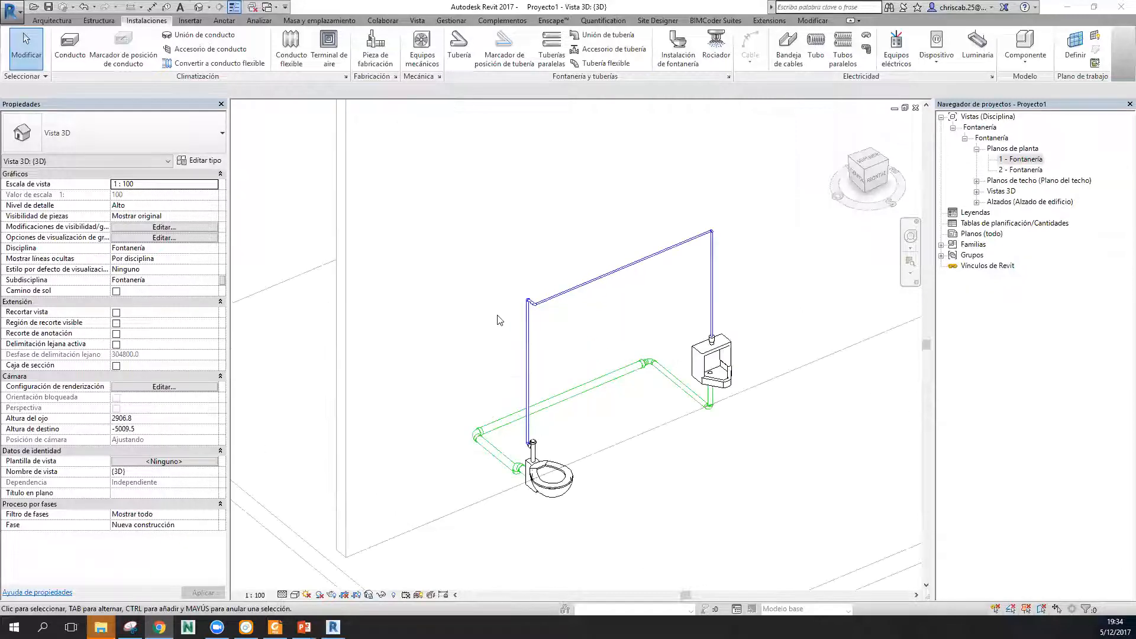
left_click(556, 305)
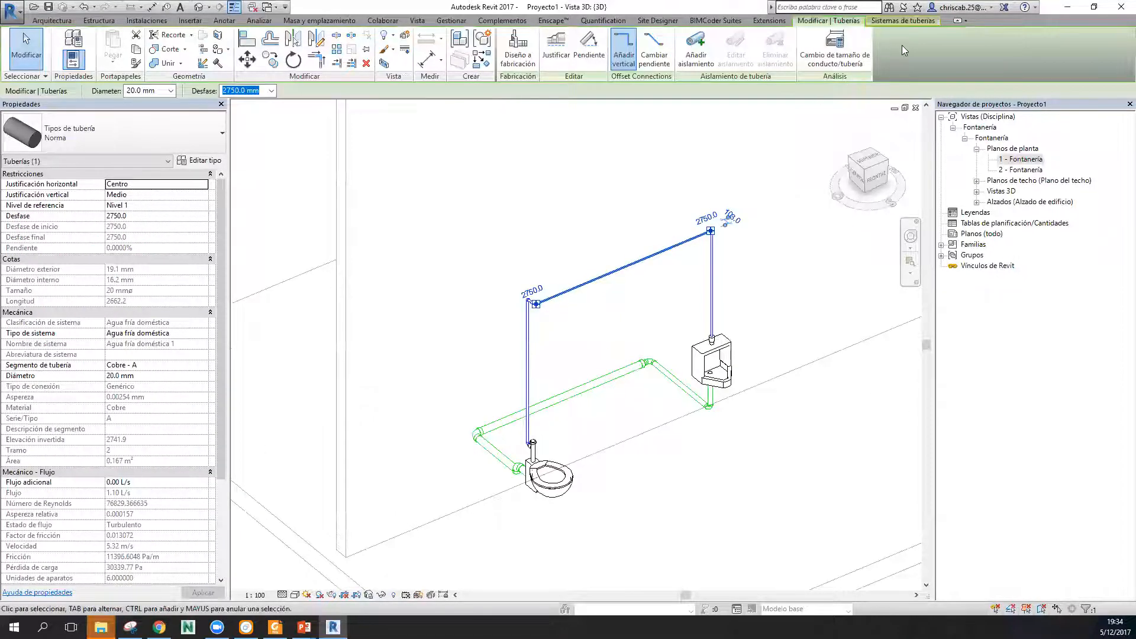
left_click(915, 24)
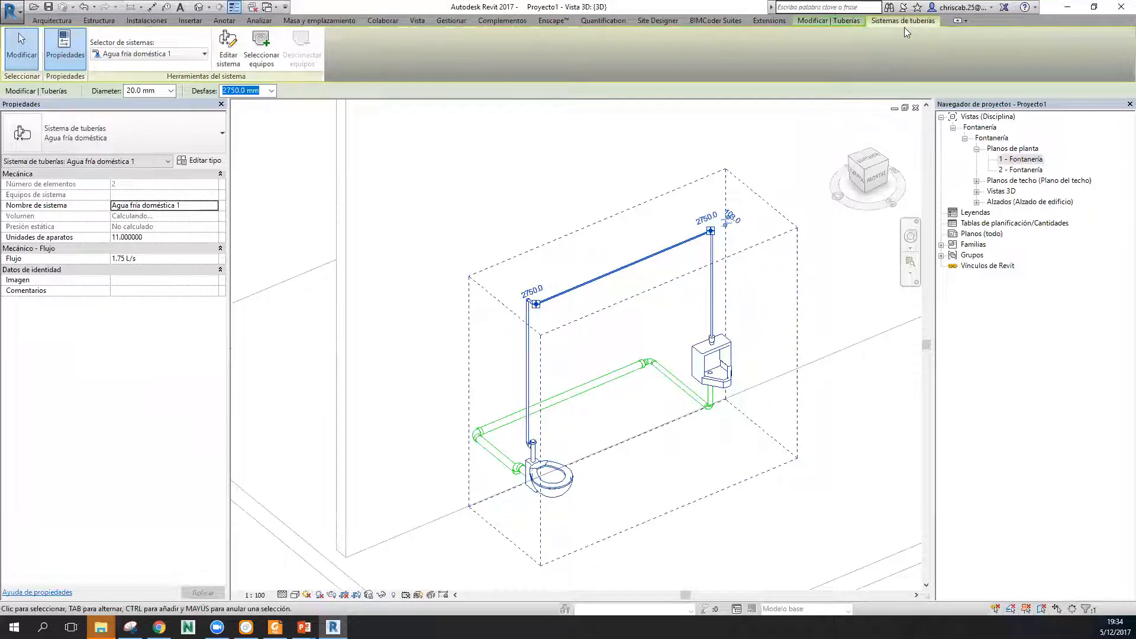
key("Escape")
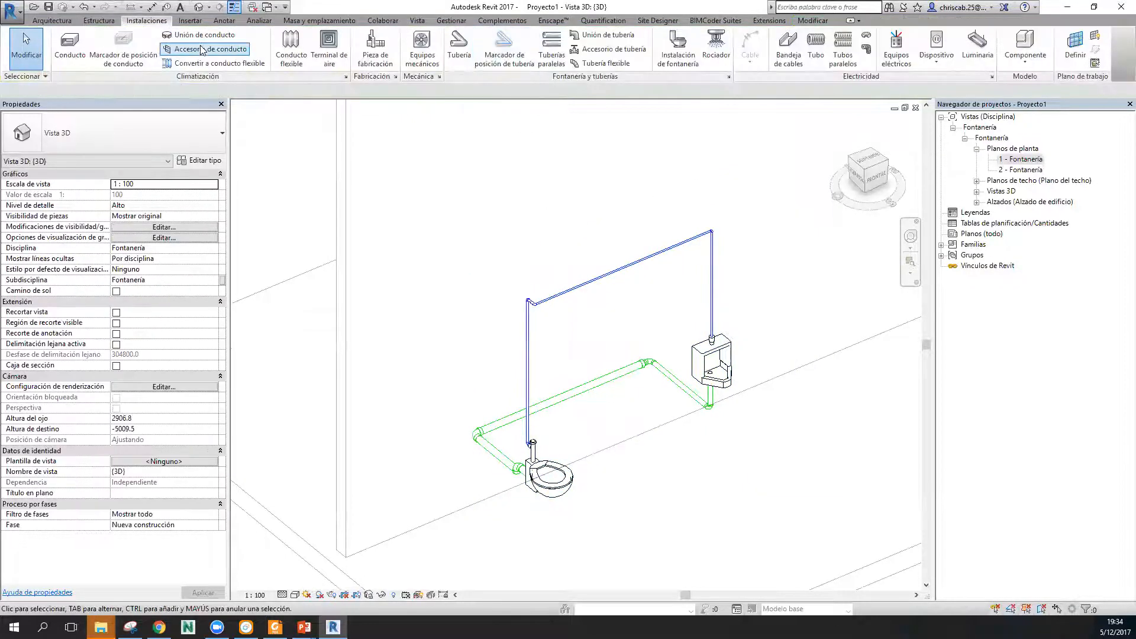
Open the mechanical settings and review the pipe calculation methods for pressure loss and flow.
left_click(246, 23)
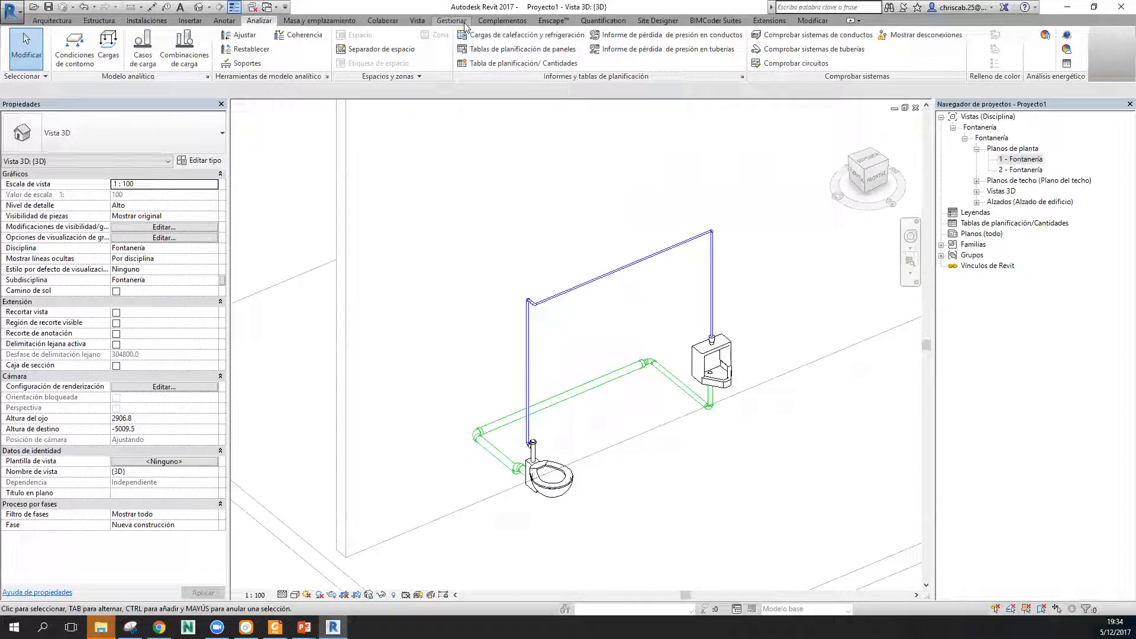
key("m")
key("s")
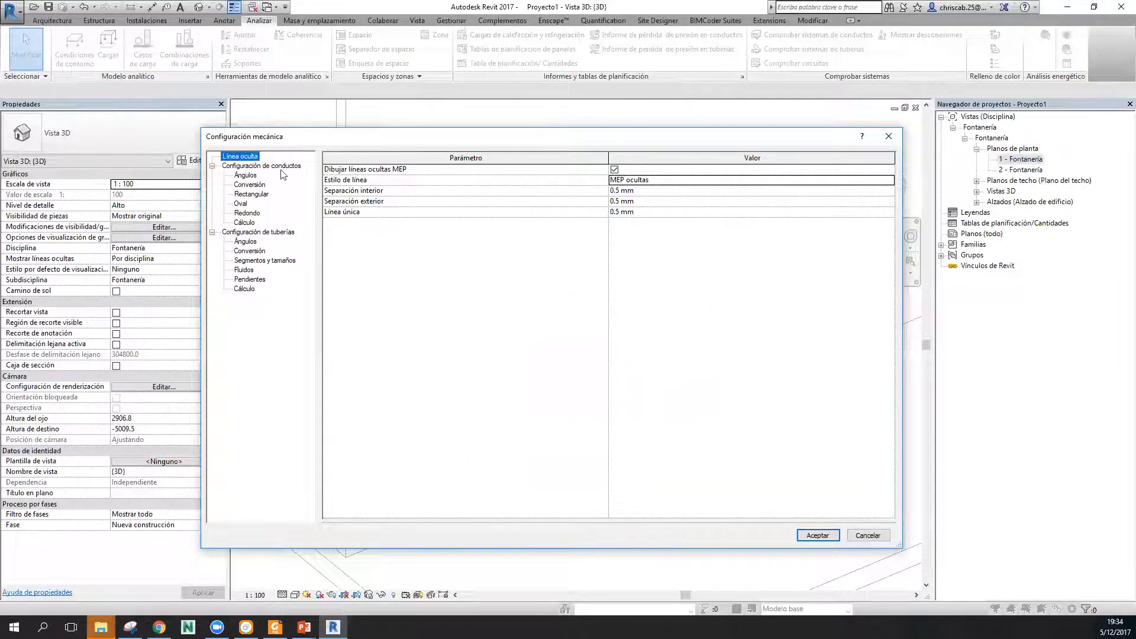
left_click(251, 290)
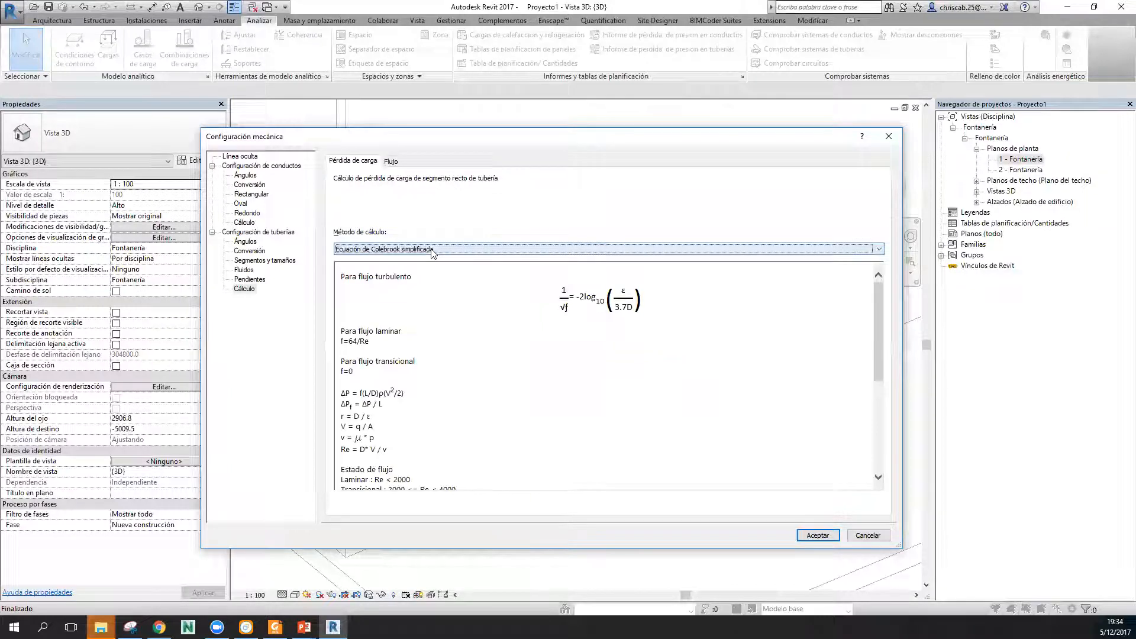
left_click(391, 161)
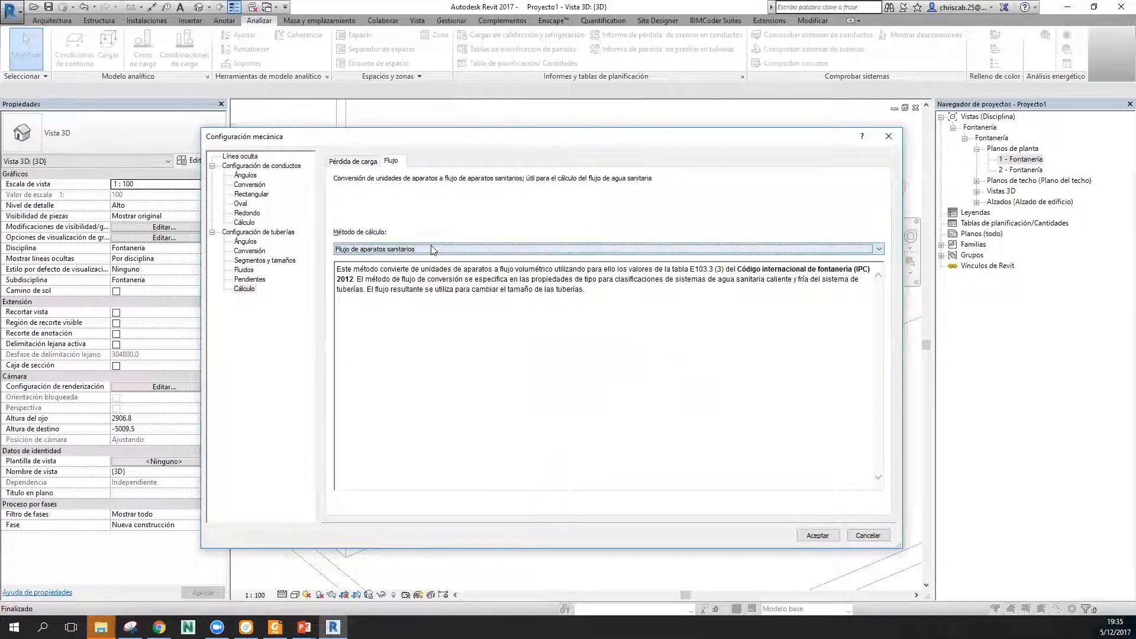
left_click(353, 162)
left_click(392, 165)
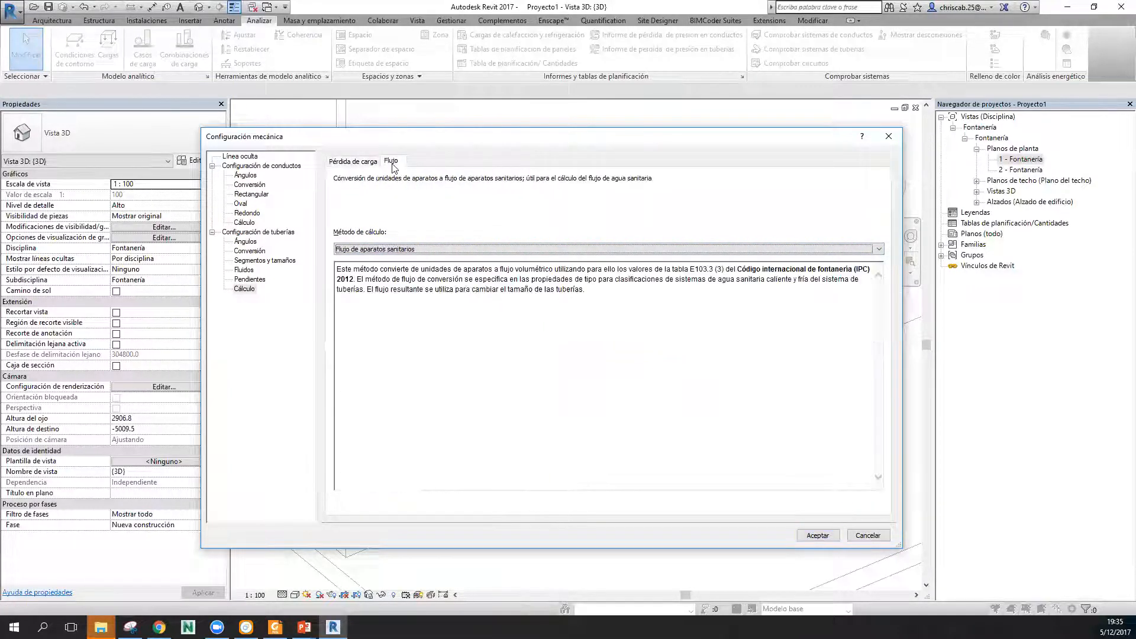
Compare the available pipe pressure loss calculation methods with the flow calculation method.
left_click(357, 162)
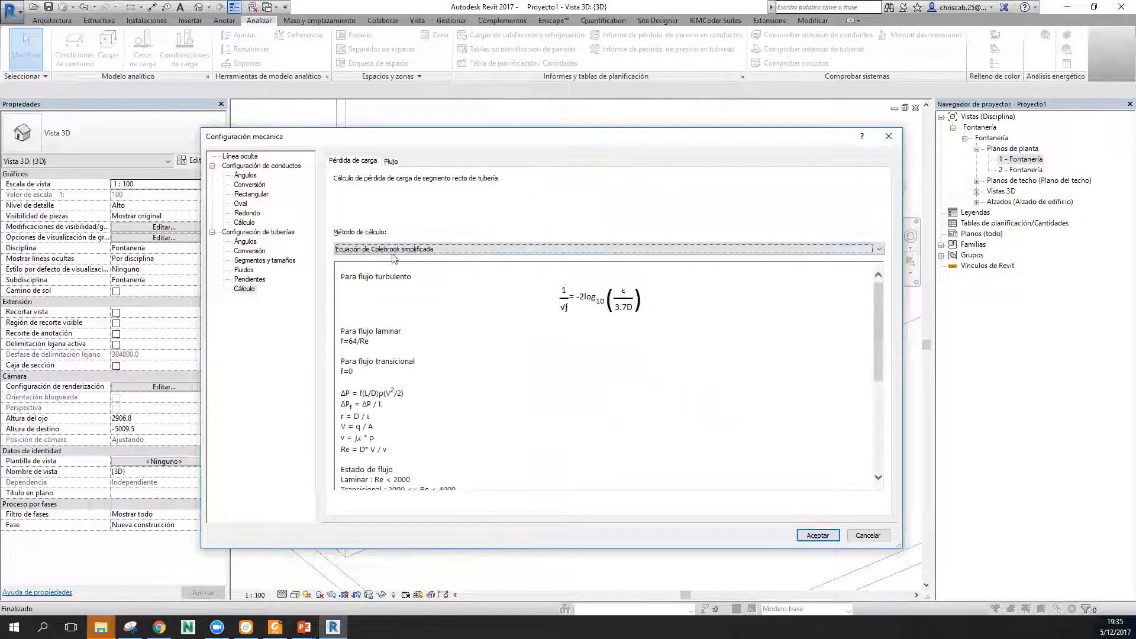
left_click(393, 249)
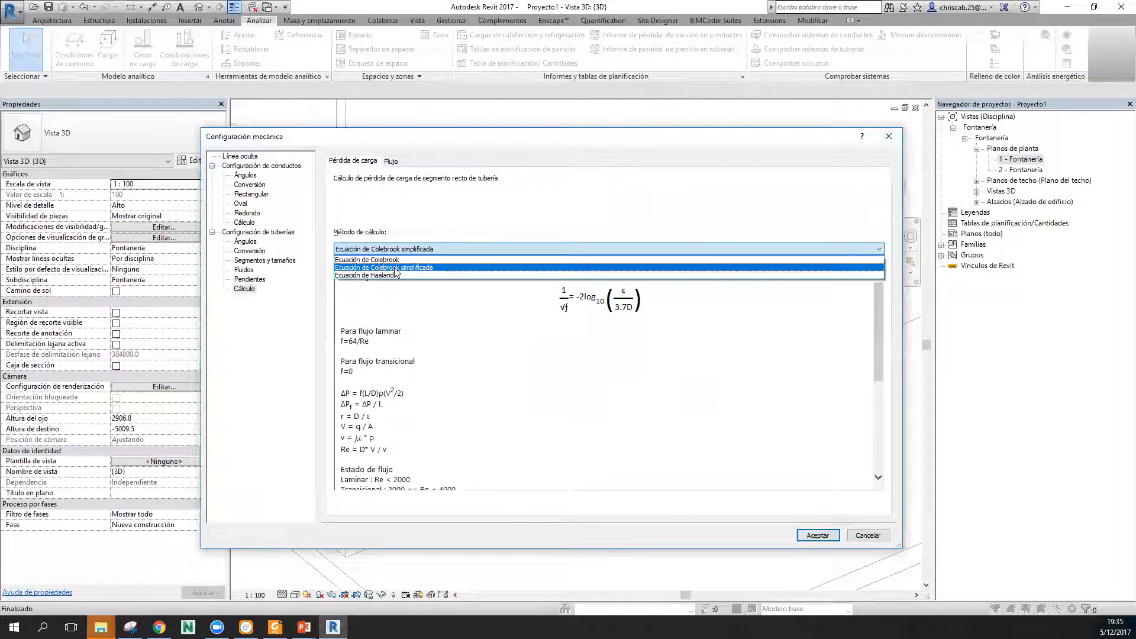
left_click(393, 162)
left_click(393, 162)
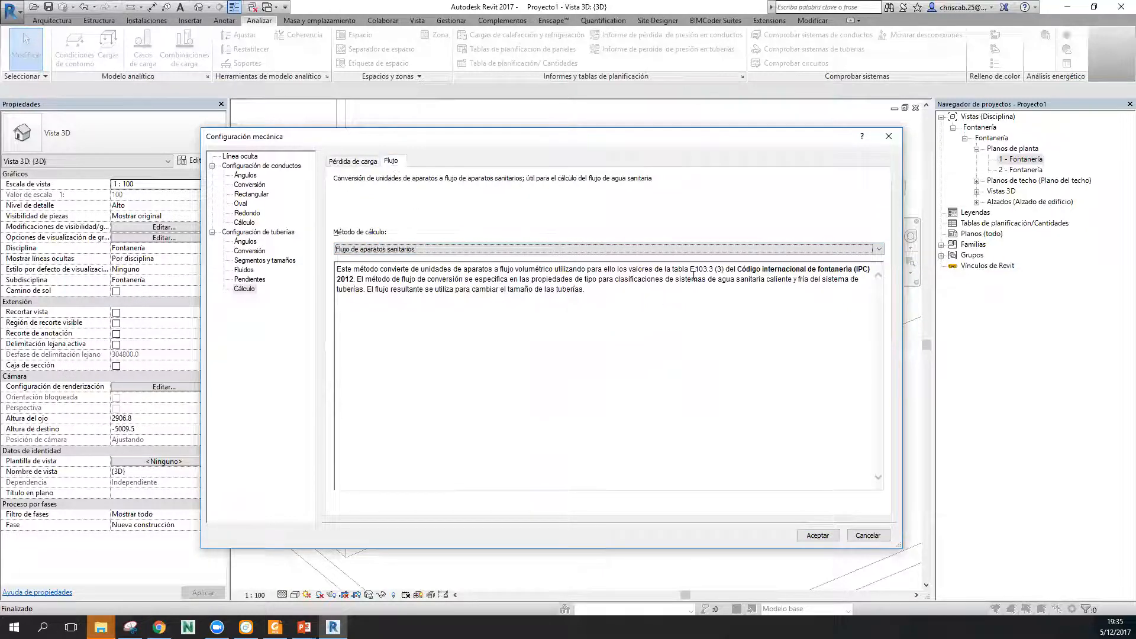
Examine the flow method's reference to table E103.3 (3) of the 2012 IPC, then close the mechanical settings without saving changes.
left_click_drag(738, 270, 871, 268)
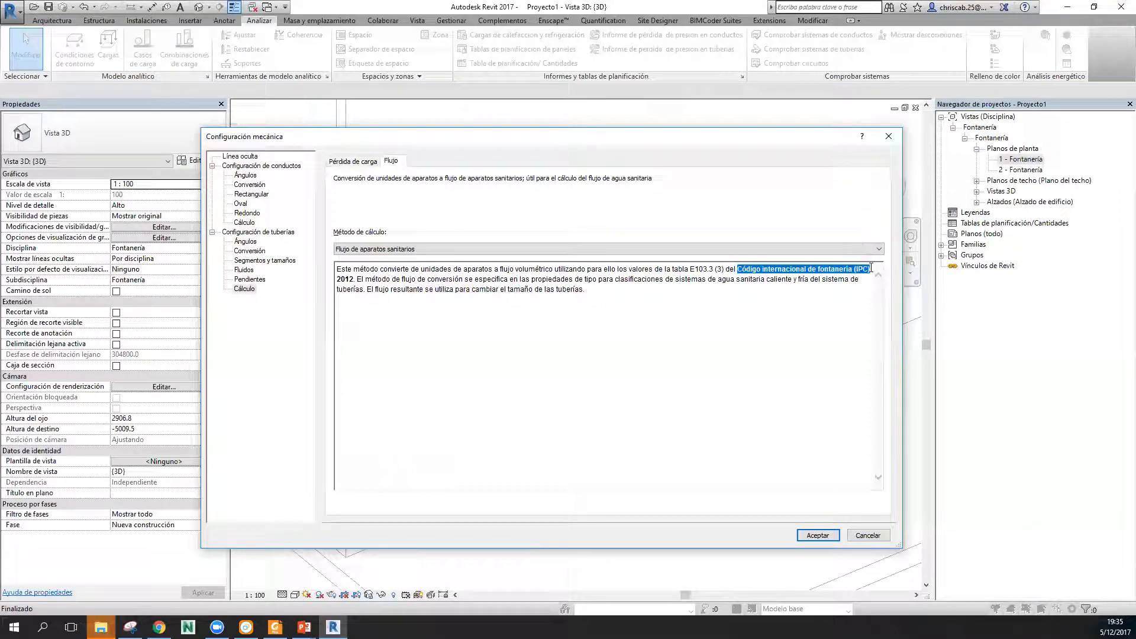
left_click_drag(690, 269, 353, 283)
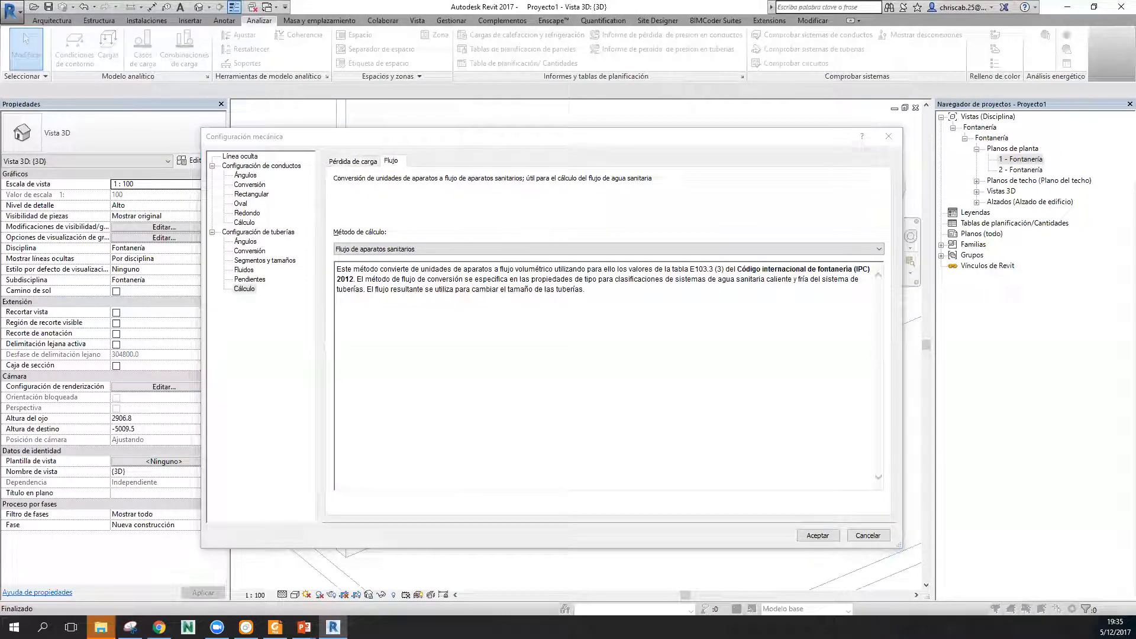
left_click(710, 270)
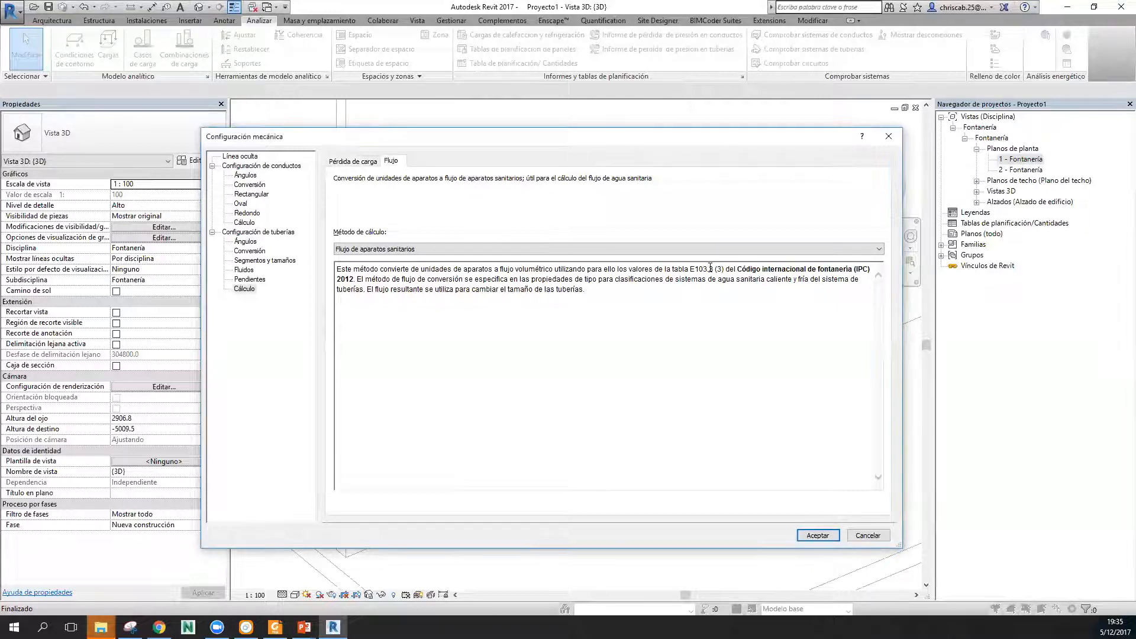
left_click_drag(711, 269, 354, 280)
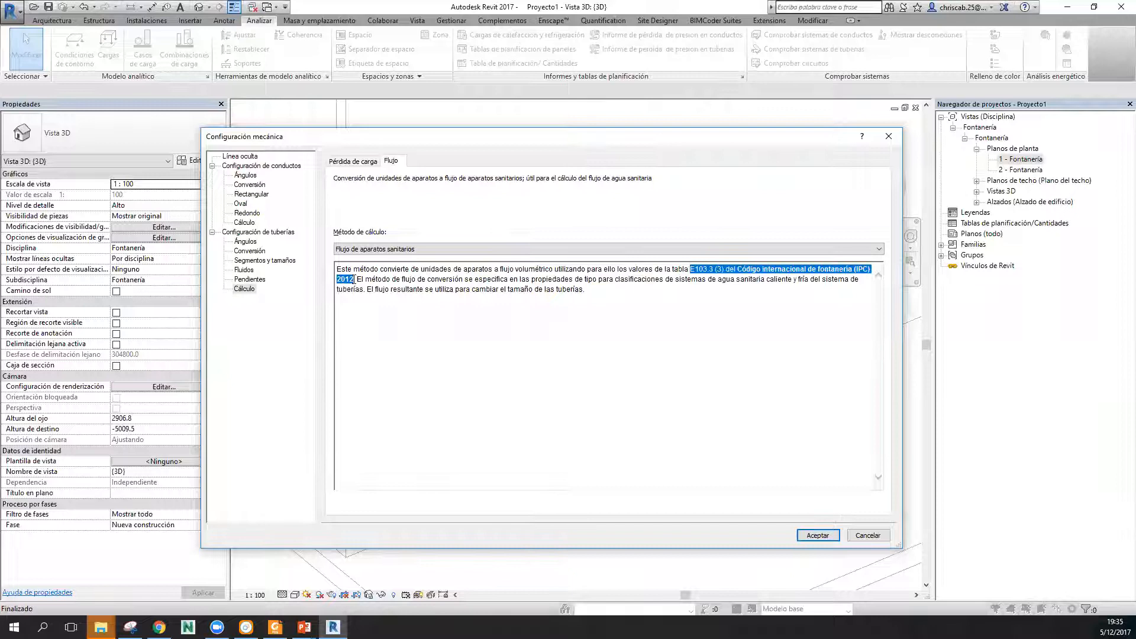
key("alt+Tab")
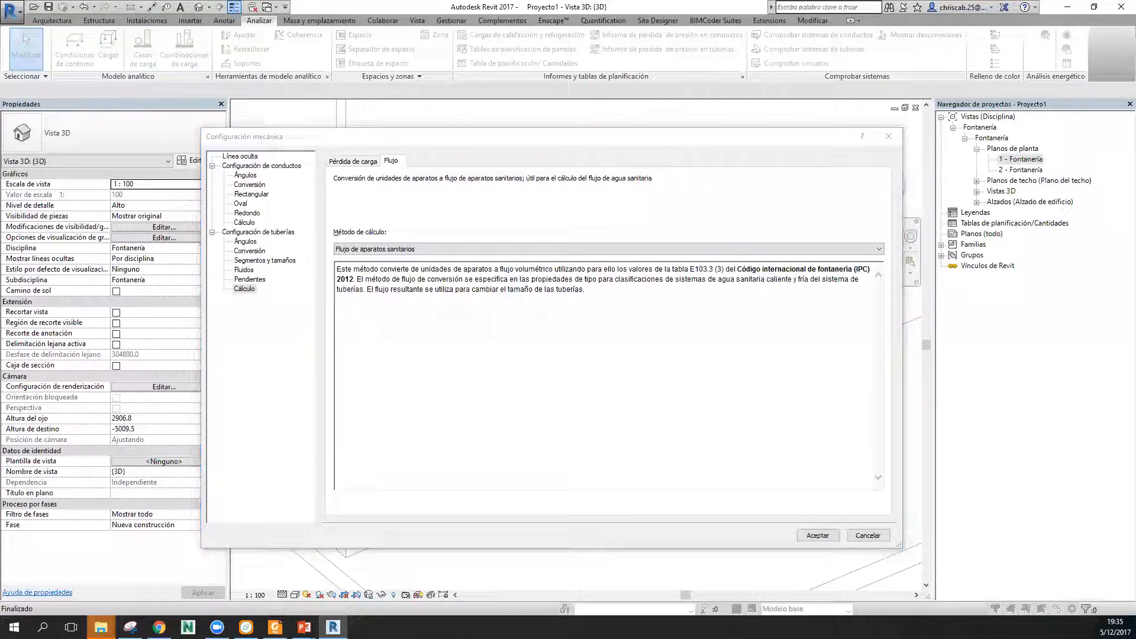
left_click(811, 249)
left_click(810, 248)
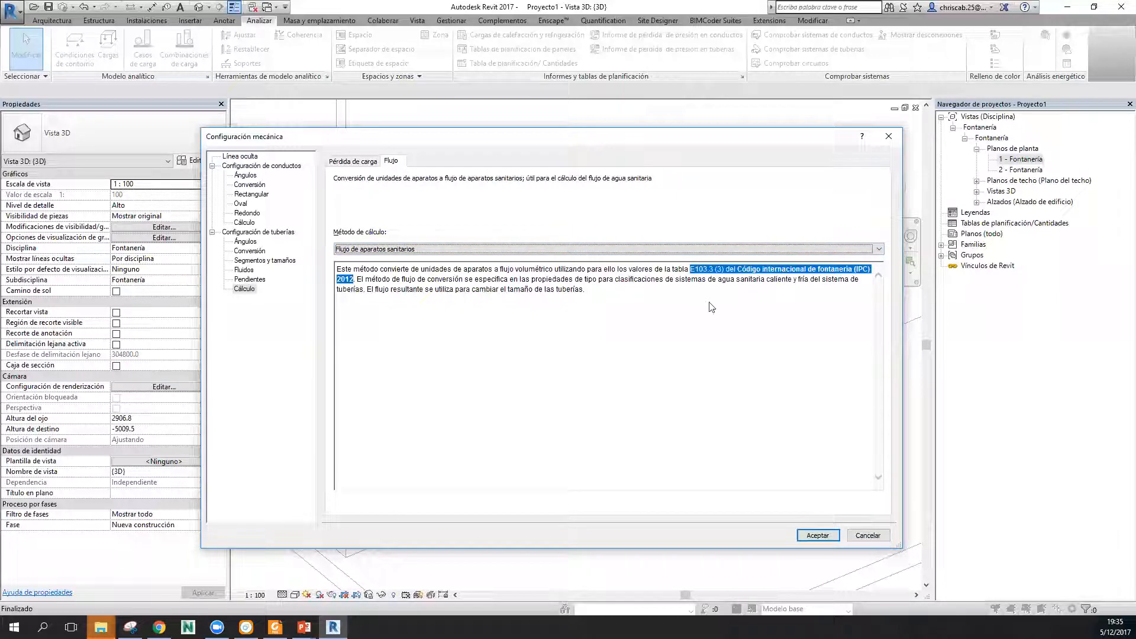
left_click(869, 535)
Delete the entire domestic cold water pipe run connecting the toilet and the urinal.
scroll(592, 476, "up", 2)
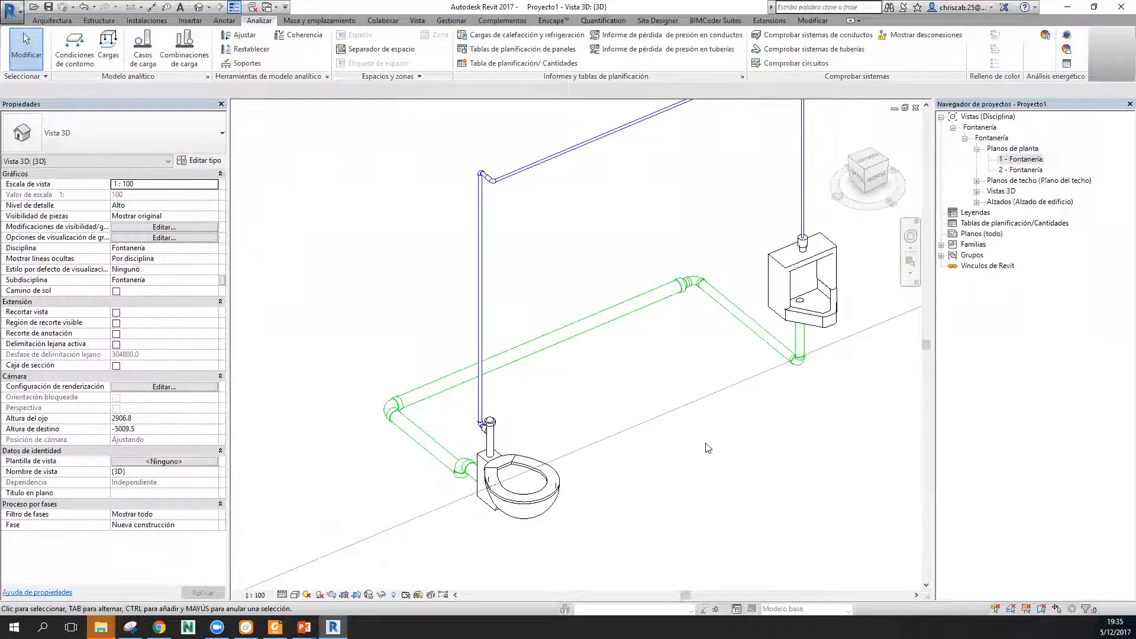
middle_click_drag(711, 448, 1095, 509, "shift")
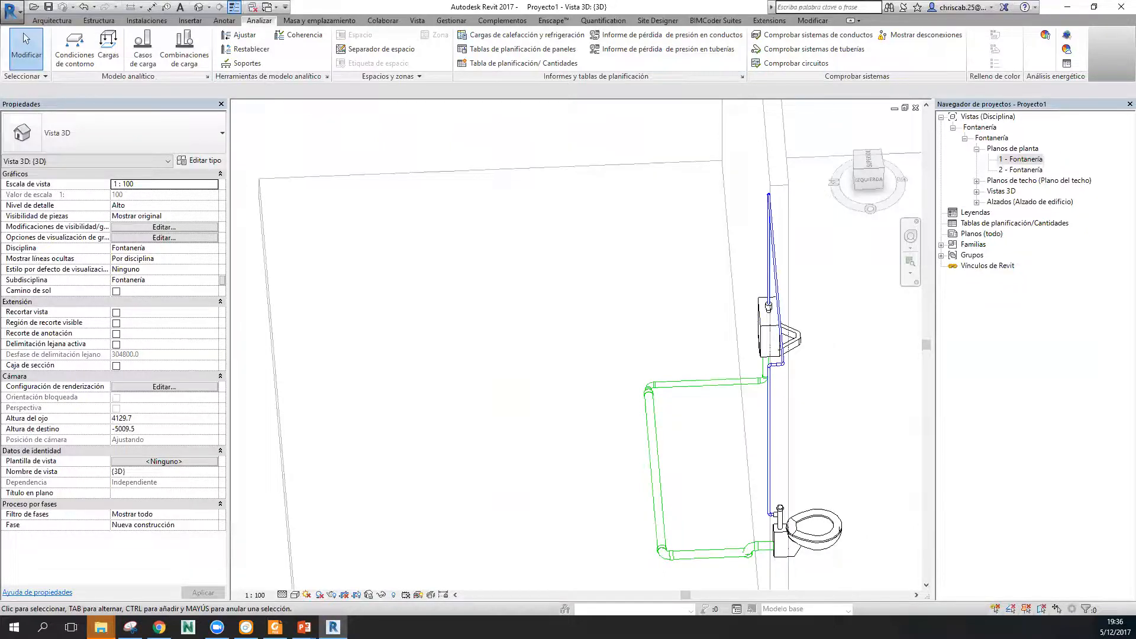
middle_click_drag(808, 385, 698, 468, "shift")
scroll(841, 390, "up", 5)
scroll(657, 456, "up", 3)
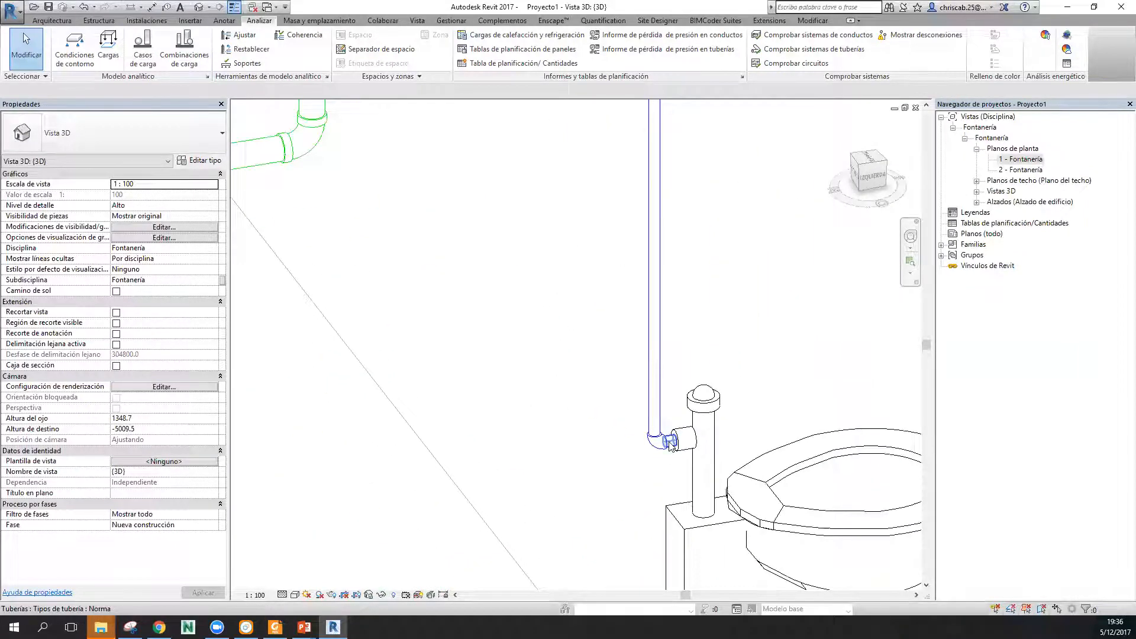
scroll(671, 445, "down", 5)
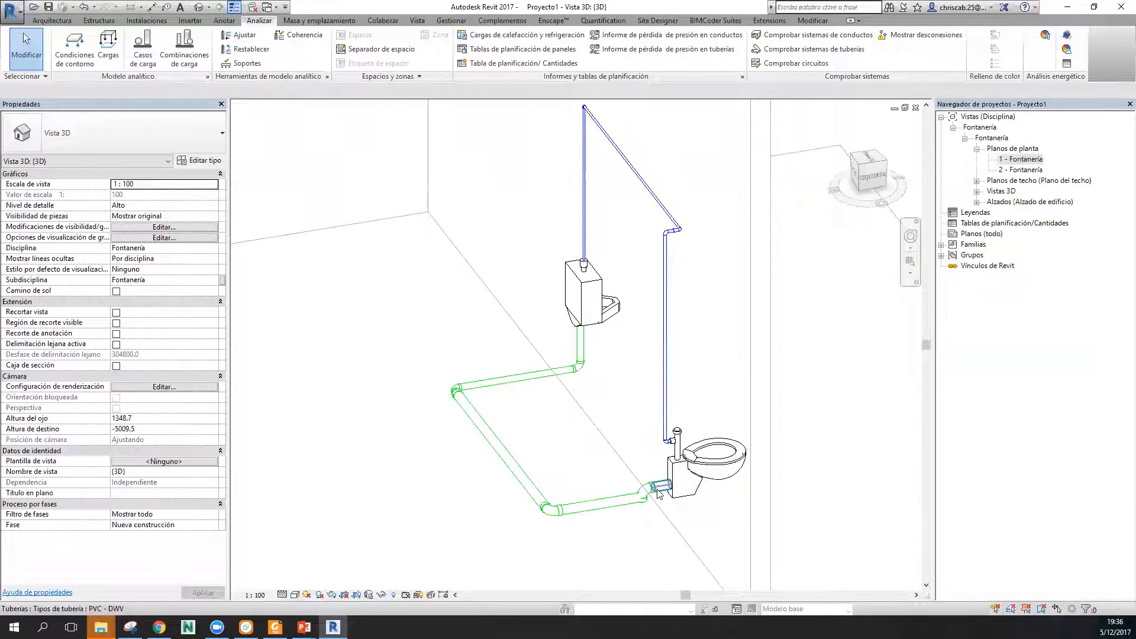
scroll(659, 494, "up", 1)
key("Tab")
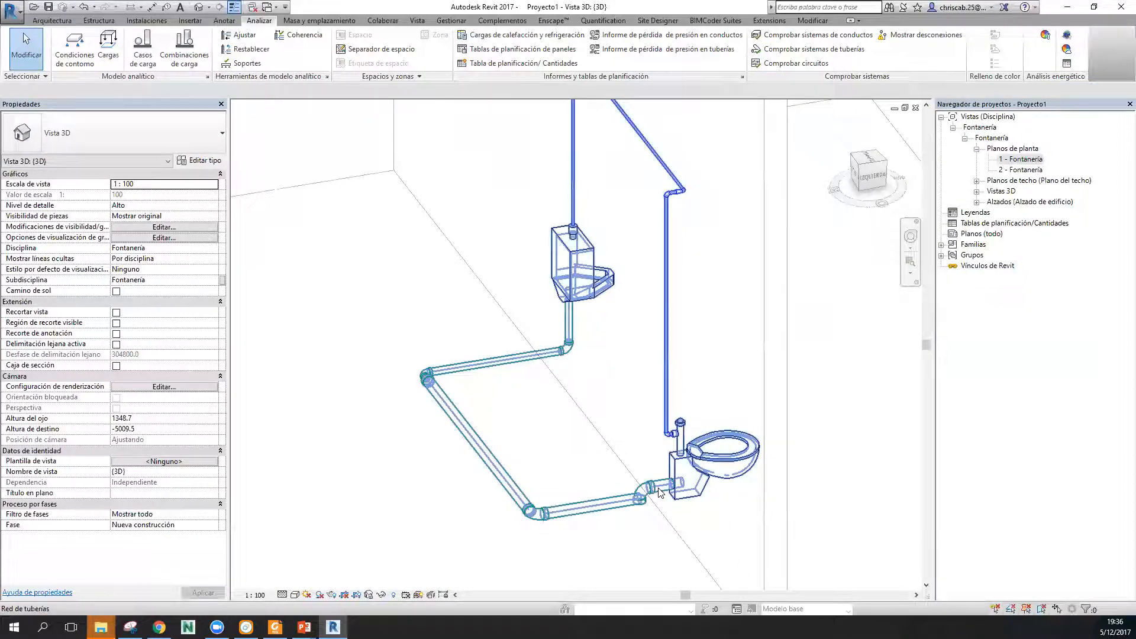
key("Tab")
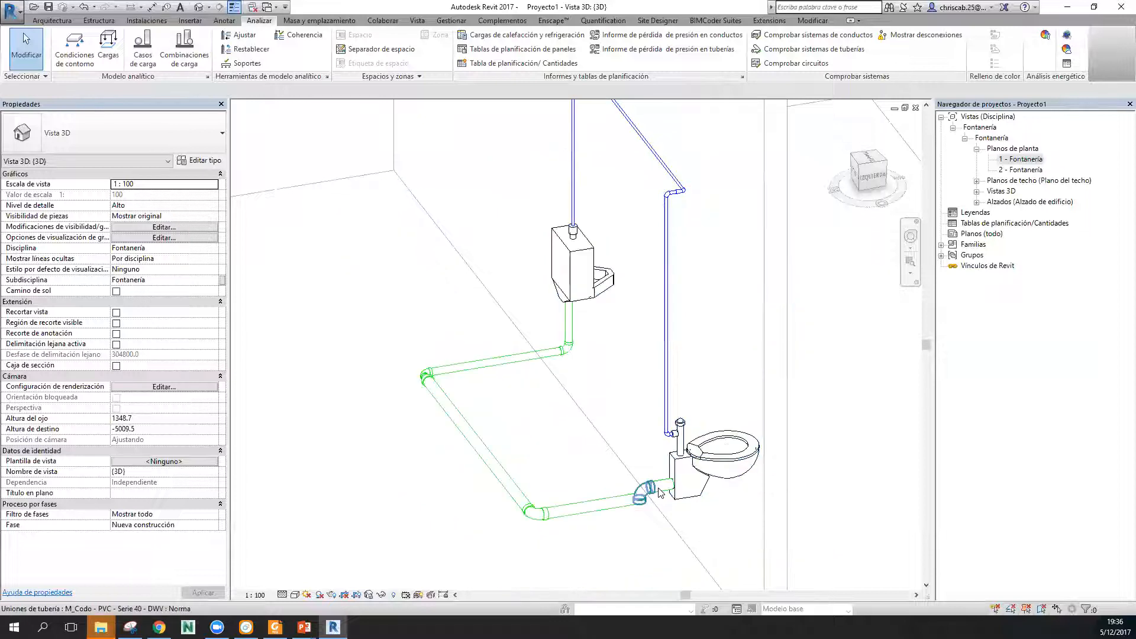
key("Tab")
key("Tab")
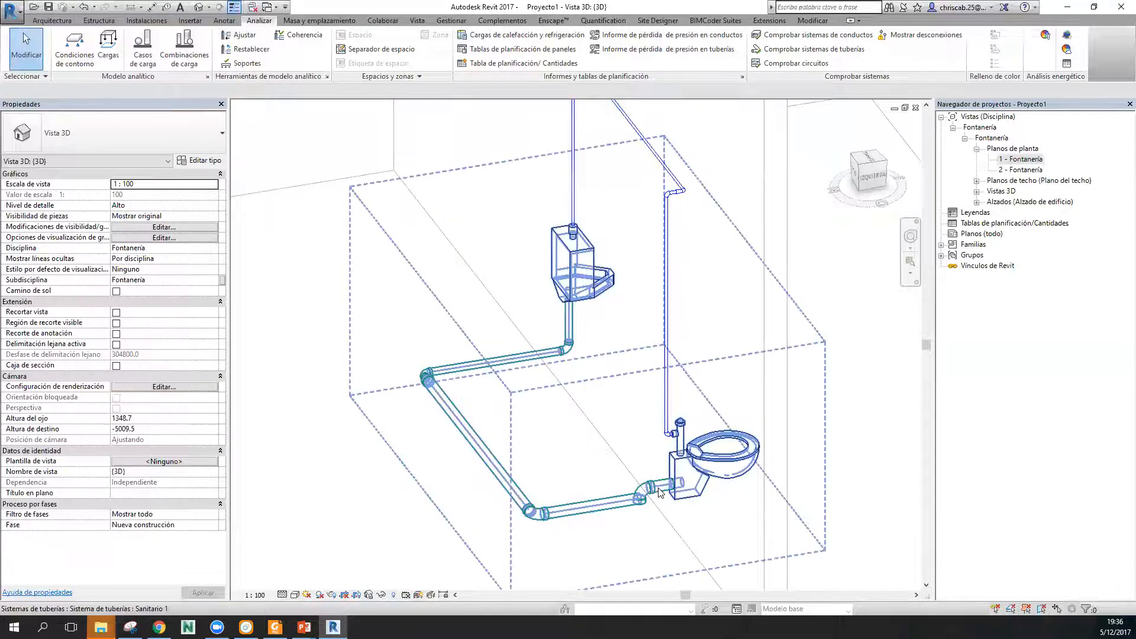
key("Tab")
left_click(674, 438)
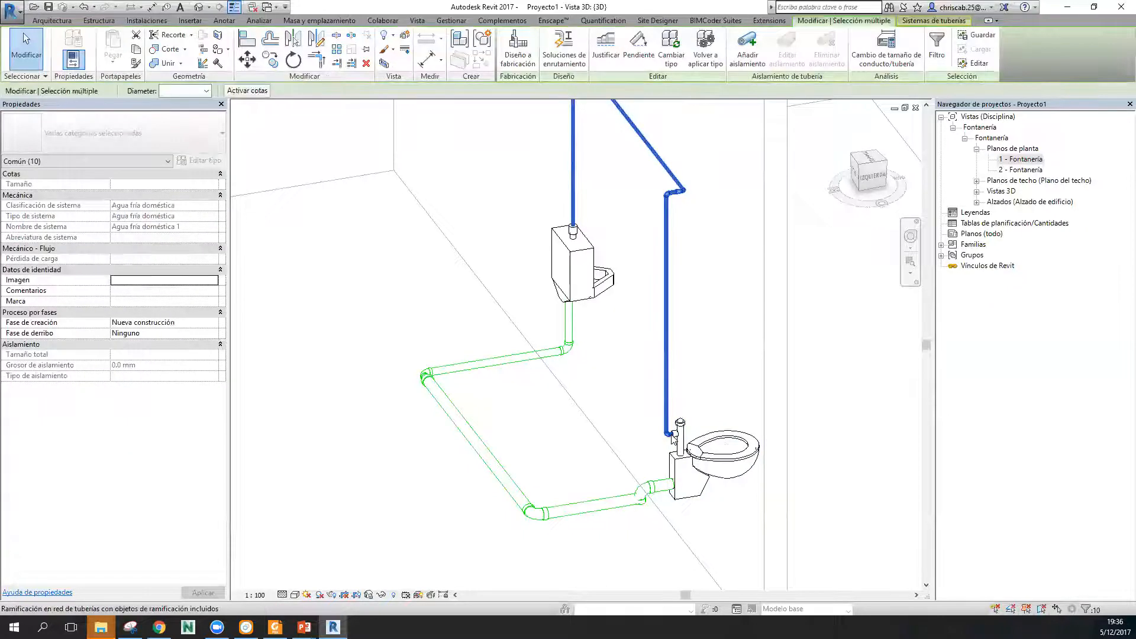
key("Escape")
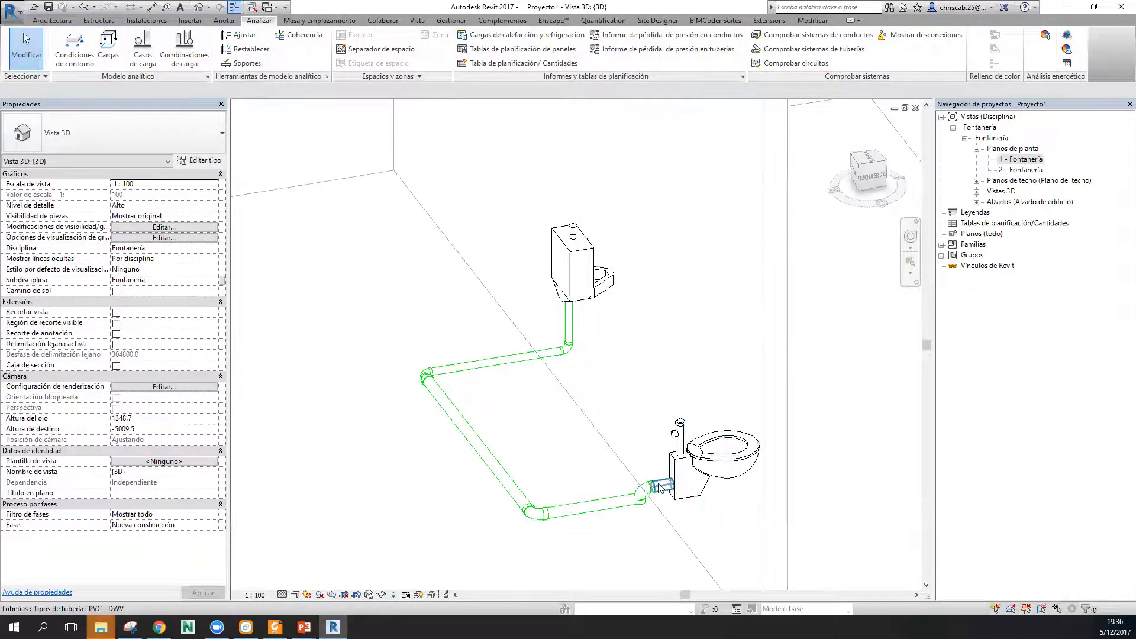
Delete the sanitary pipe run between the urinal and the toilet, including the elbow and leftover pipe pieces behind the toilet.
key("Tab")
left_click(570, 310)
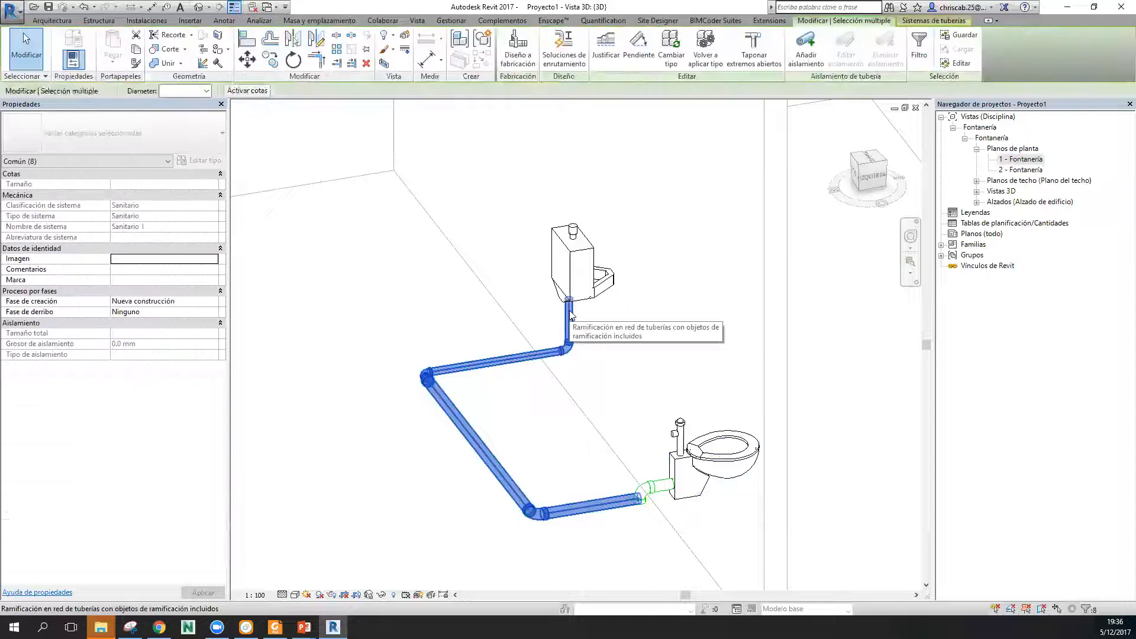
key("Delete")
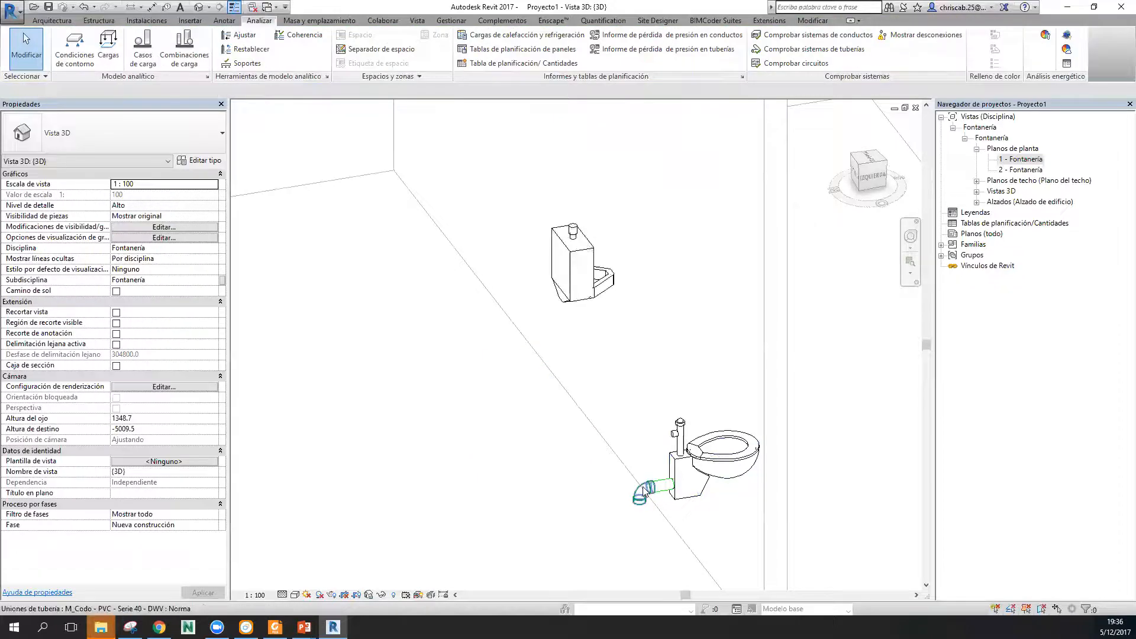
left_click(645, 491)
key("Delete")
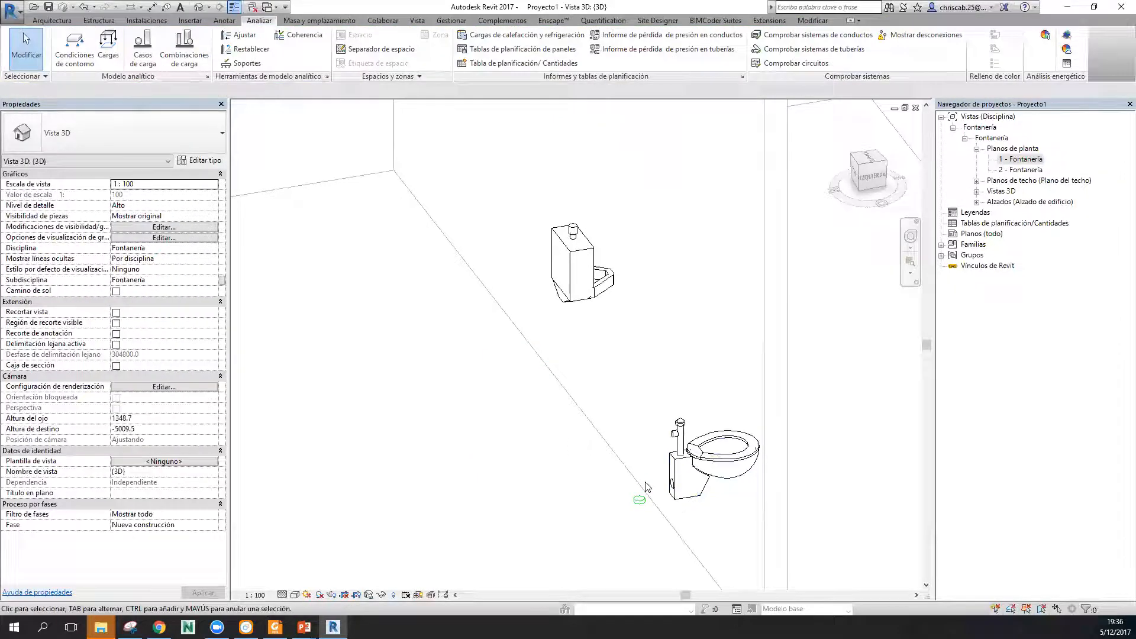
scroll(628, 485, "up", 2)
left_click_drag(660, 524, 661, 524)
key("Delete")
Open the 1 - Fontanería floor plan and bring the toilet and urinal into view.
scroll(664, 484, "down", 2)
middle_click_drag(664, 484, 406, 406, "shift")
scroll(505, 355, "up", 2)
scroll(520, 334, "down", 3)
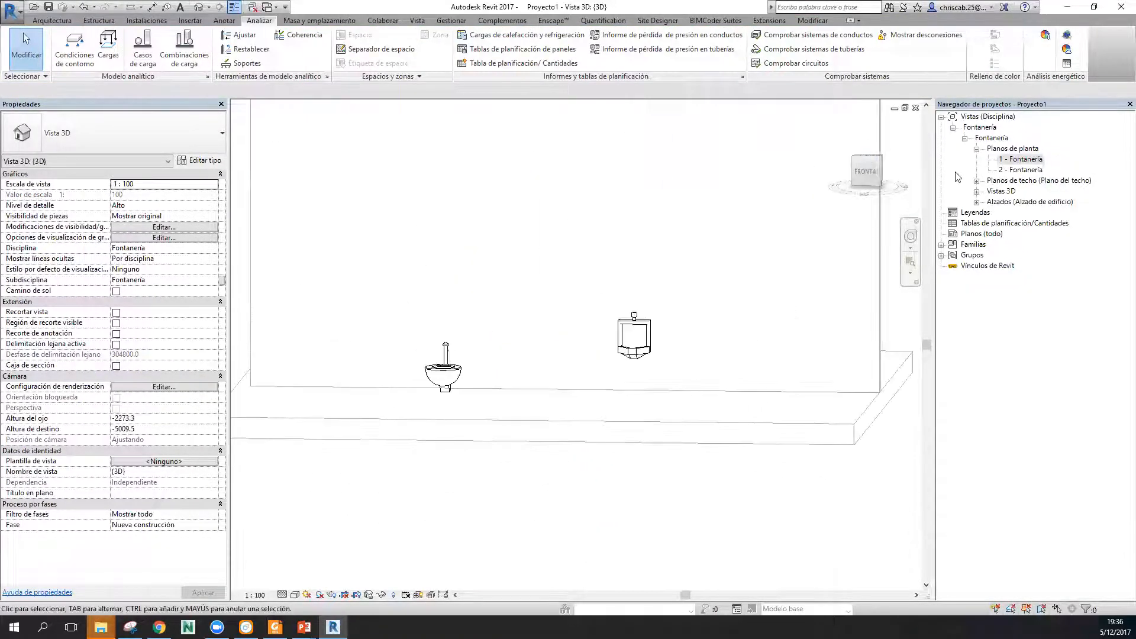
double_click(1017, 160)
scroll(667, 262, "up", 2)
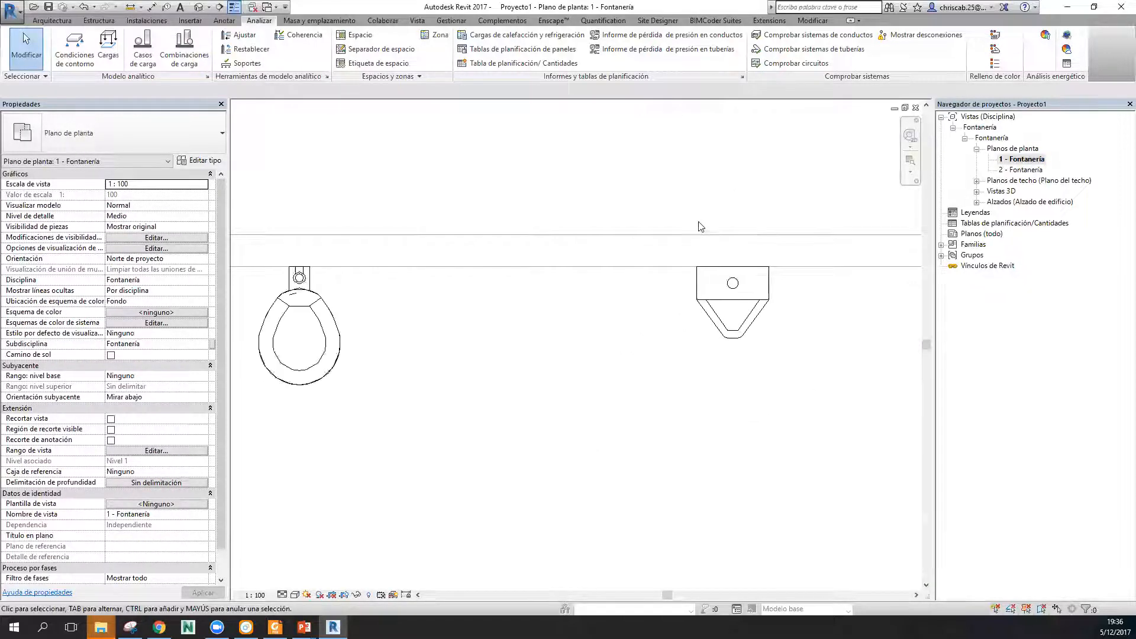
left_click(219, 7)
left_click(645, 189)
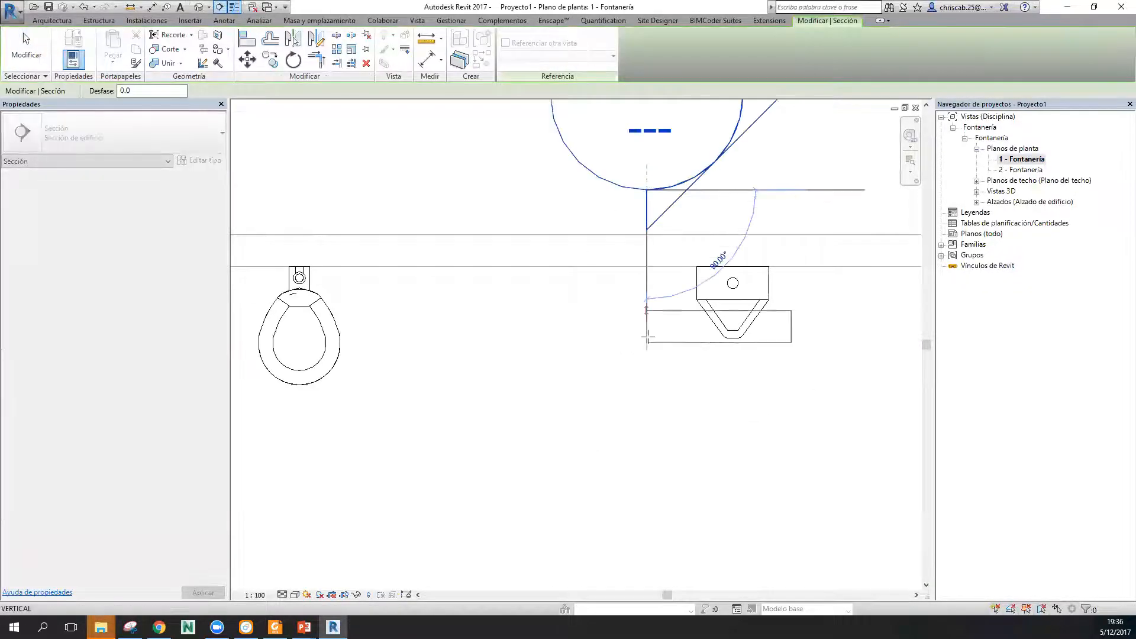
left_click(635, 400)
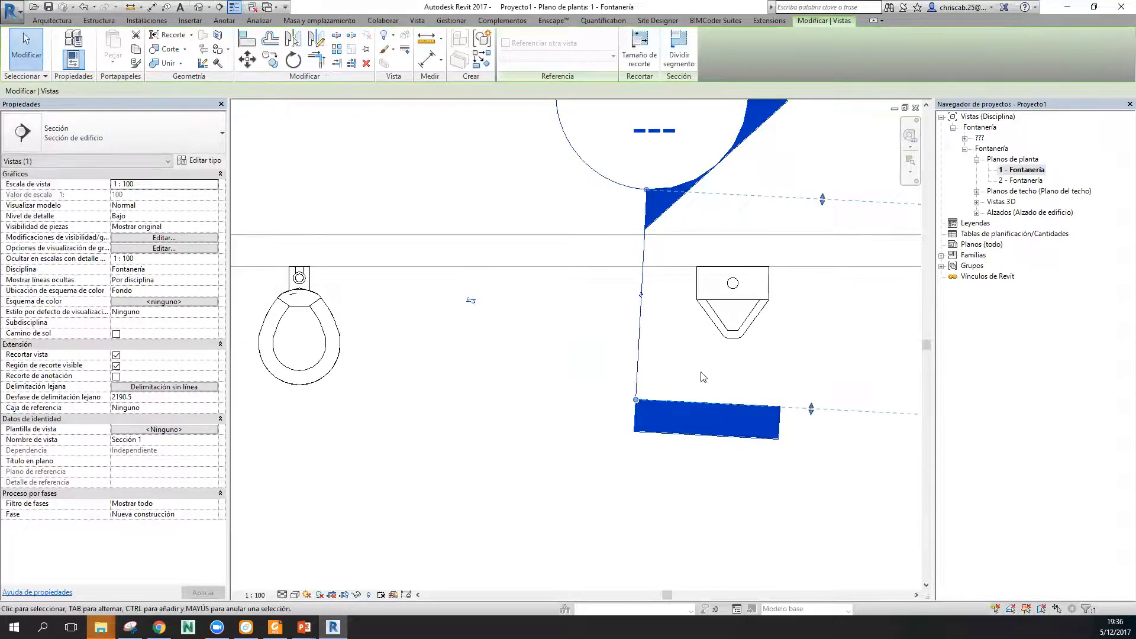
scroll(556, 407, "down", 3)
scroll(479, 384, "up", 1)
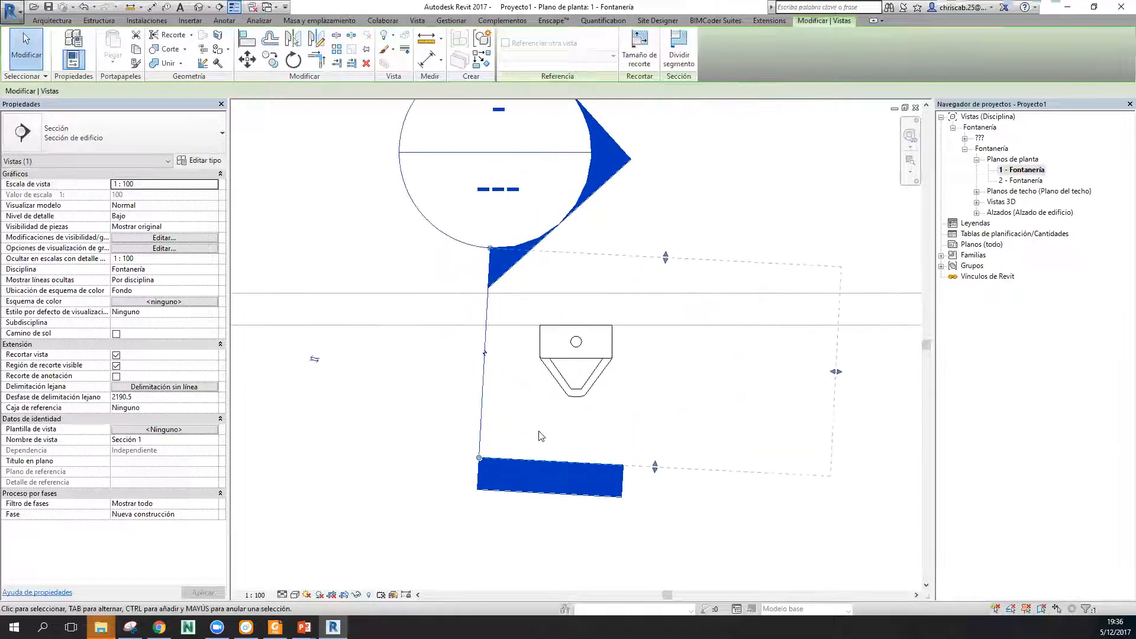
scroll(510, 348, "down", 1)
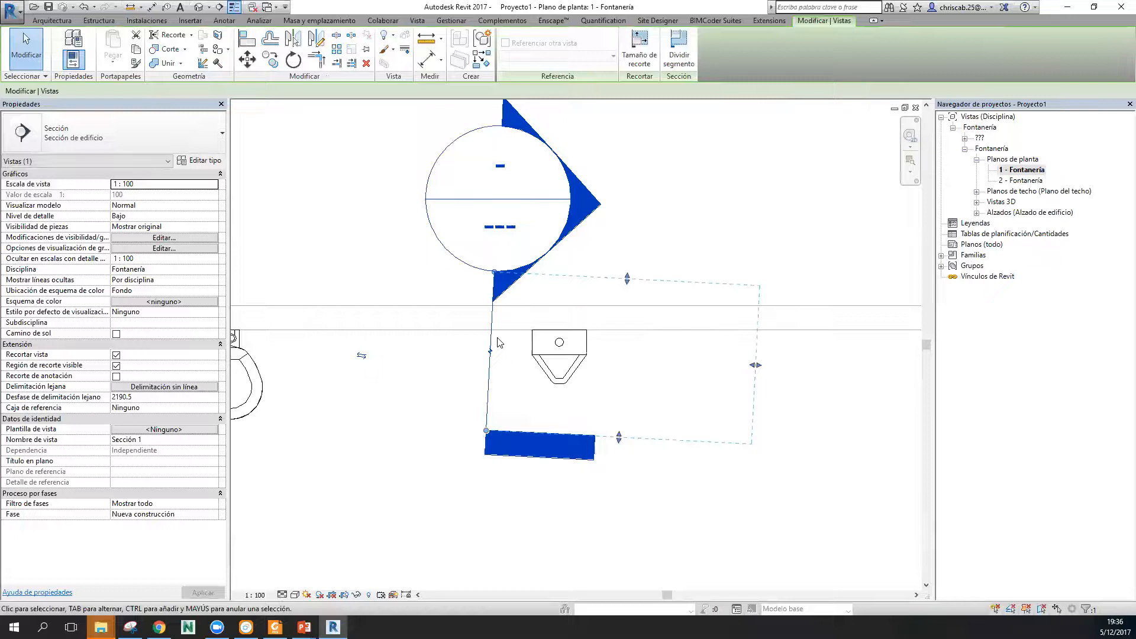
key("Delete")
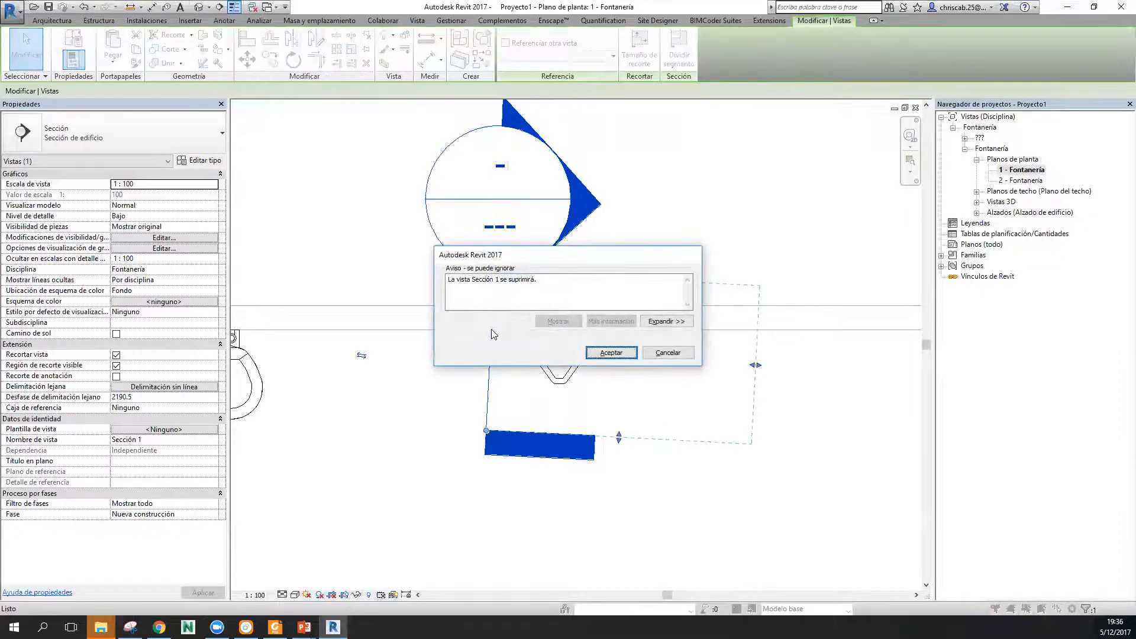
left_click(611, 353)
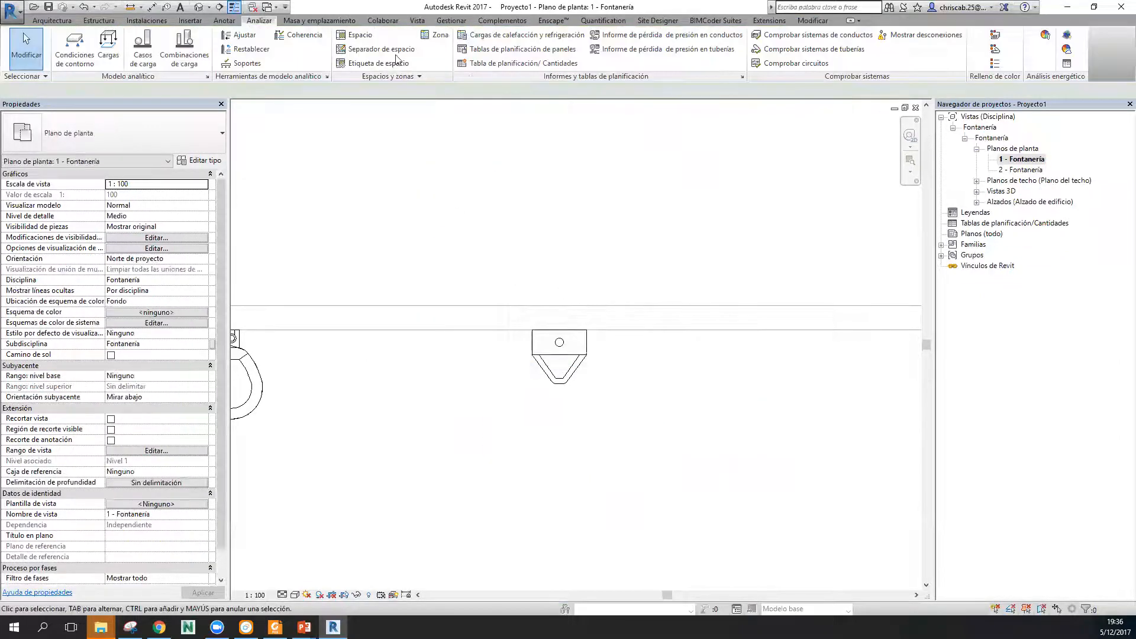
Draw a vertical section line across the wall between the toilet and urinal, facing the urinal, and open its section view.
left_click(219, 7)
left_click(500, 247)
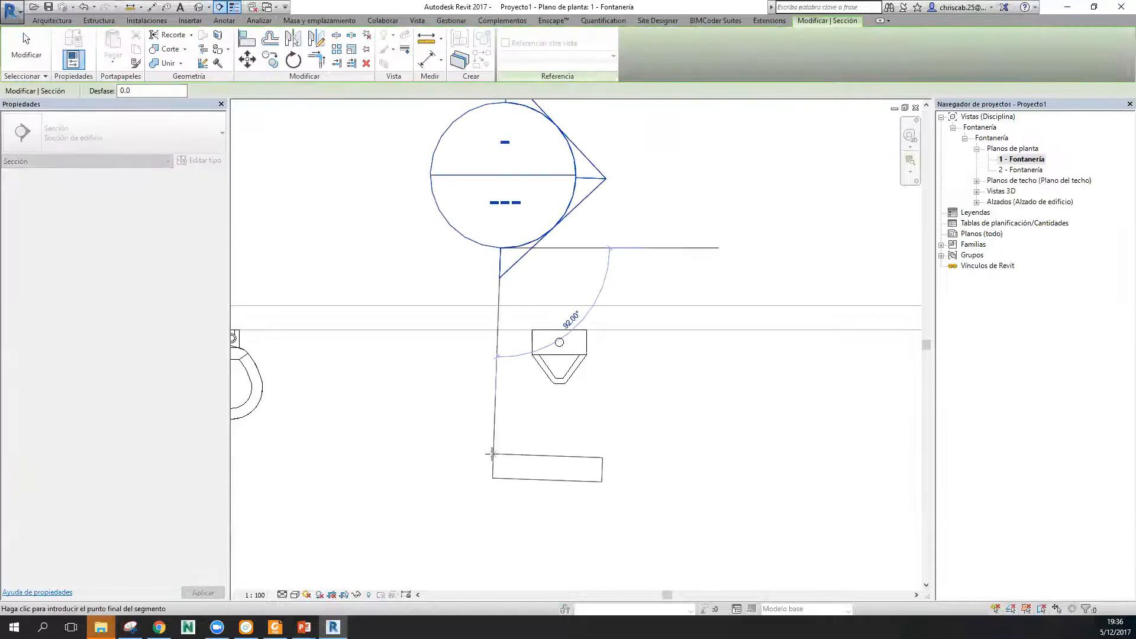
left_click(501, 453)
left_click(431, 212)
double_click(431, 212)
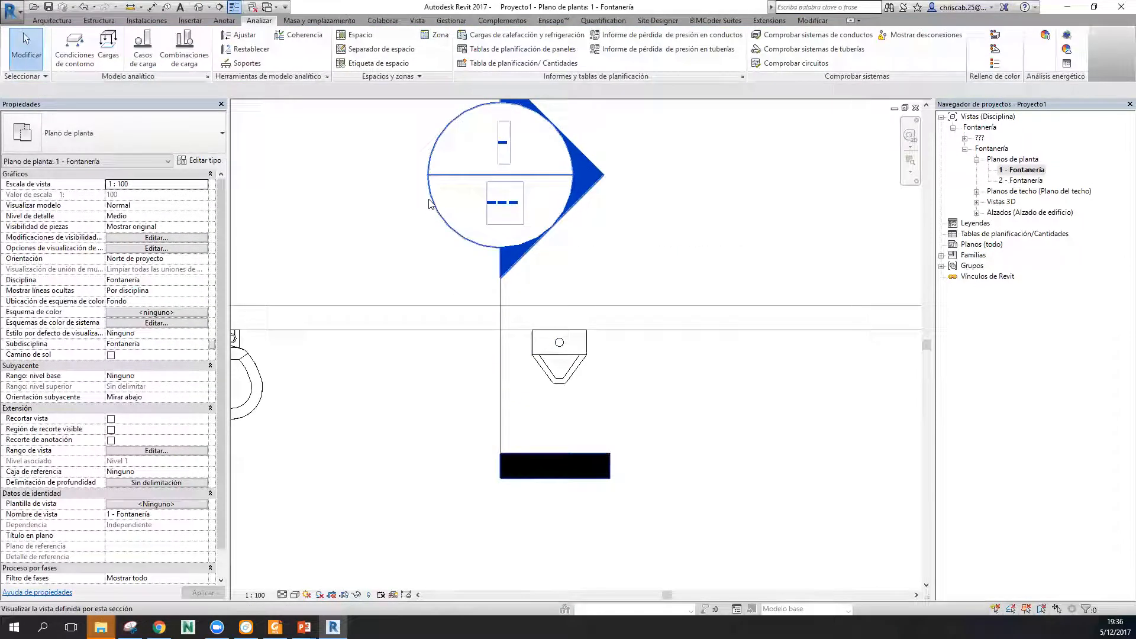
scroll(565, 503, "up", 5)
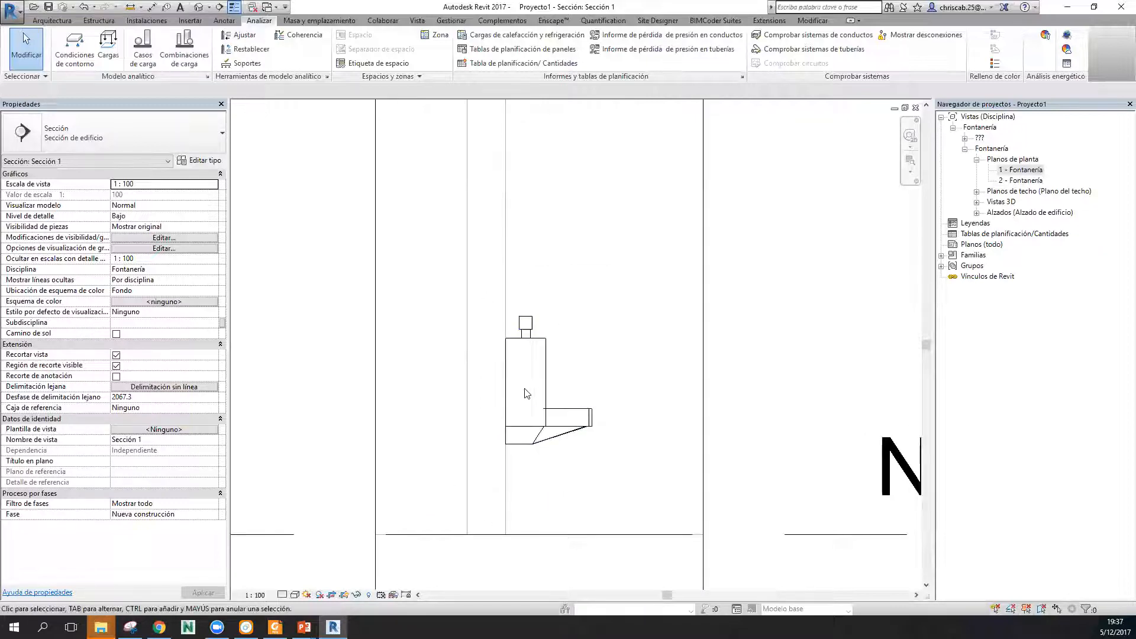
Draw a 20 mm cold water pipe from the urinal's upper inlet, about 160 mm up and horizontally back into the wall.
left_click(543, 370)
scroll(533, 332, "up", 2)
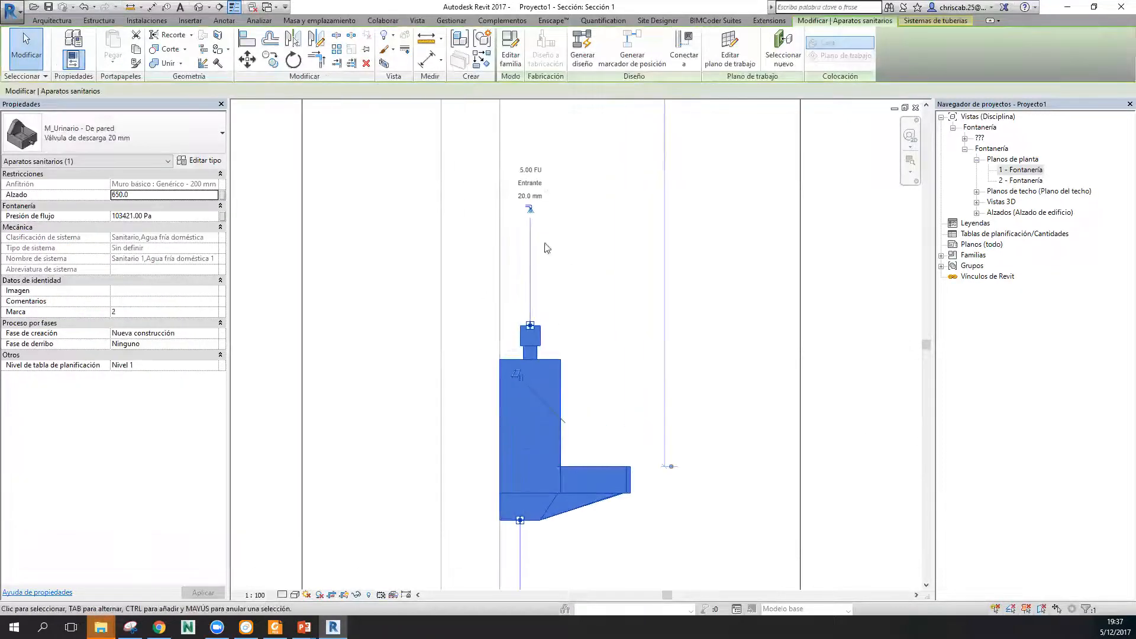
left_click(530, 209)
scroll(521, 284, "up", 2)
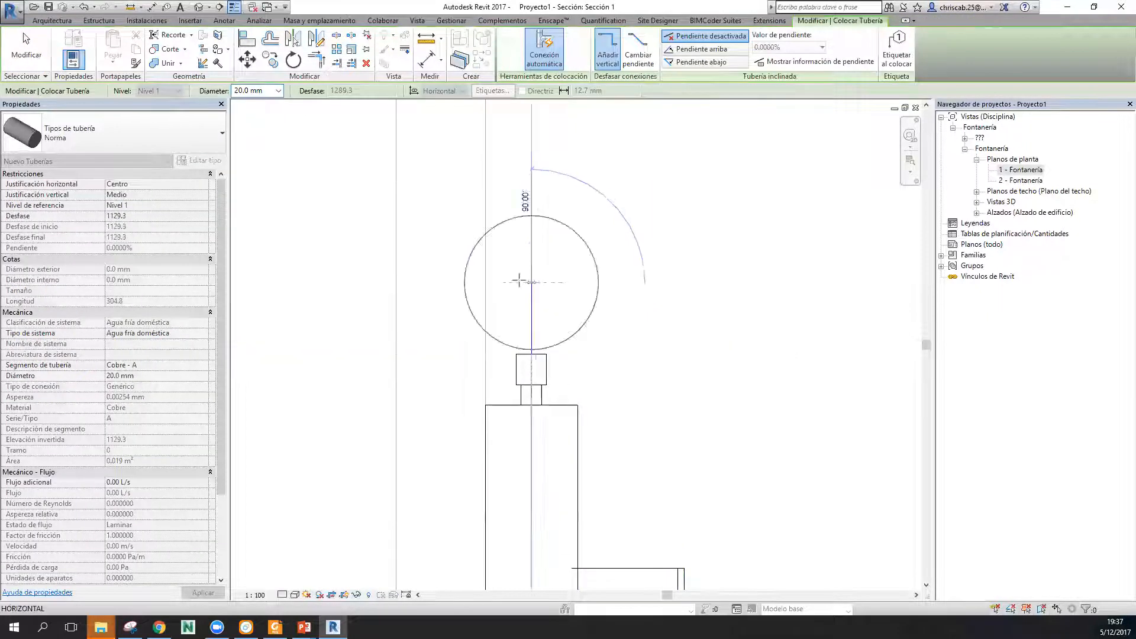
left_click(435, 283)
Continue the cold water pipe down inside the wall to below the floor line, ending with a horizontal run away from the urinal.
scroll(438, 395, "down", 2)
middle_click_drag(439, 438, 449, 269)
scroll(448, 332, "down", 1)
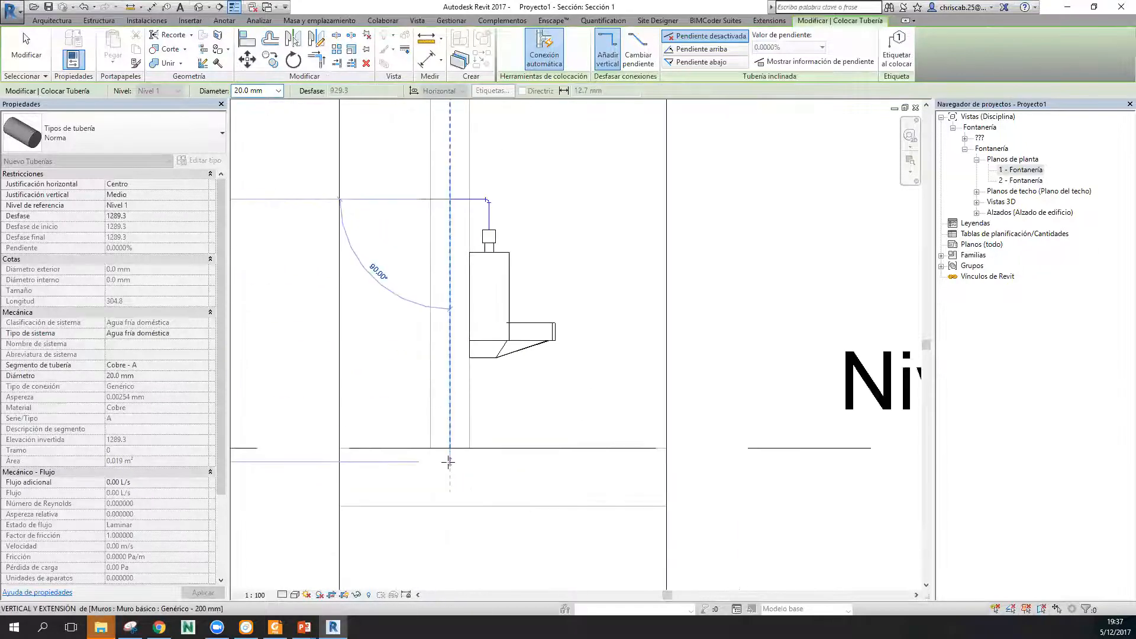
left_click(450, 472)
left_click(358, 474)
key("Escape")
key("Escape")
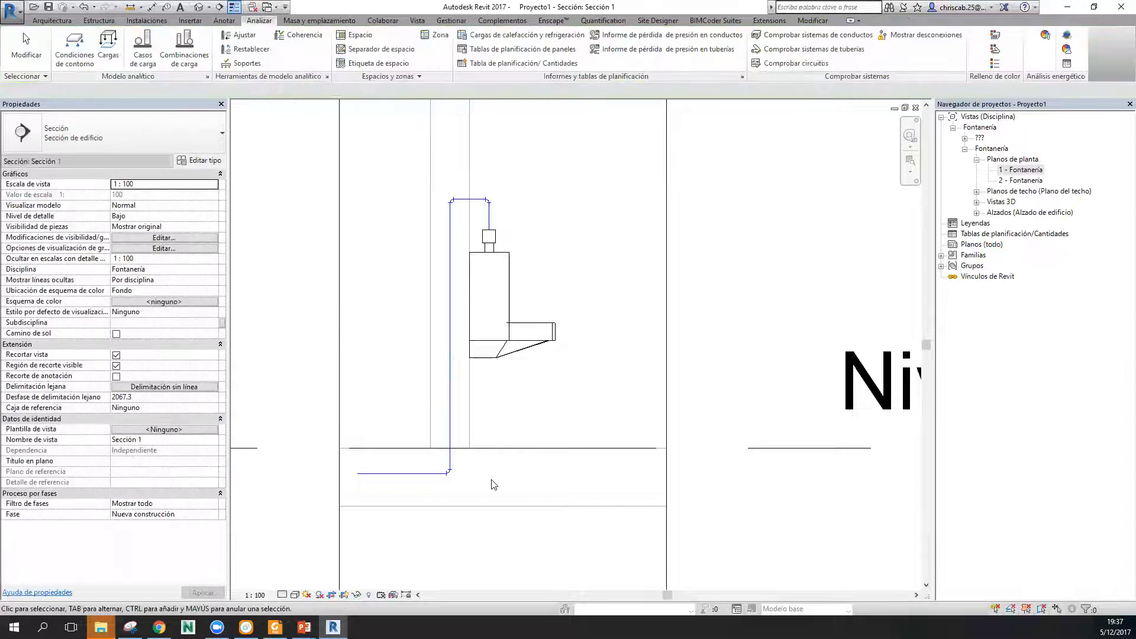
Draw a 50 mm sanitary pipe from the urinal's outlet, shifted into the wall, down below the floor and horizontally under the urinal's front.
scroll(491, 485, "up", 1)
middle_click_drag(512, 409, 527, 467)
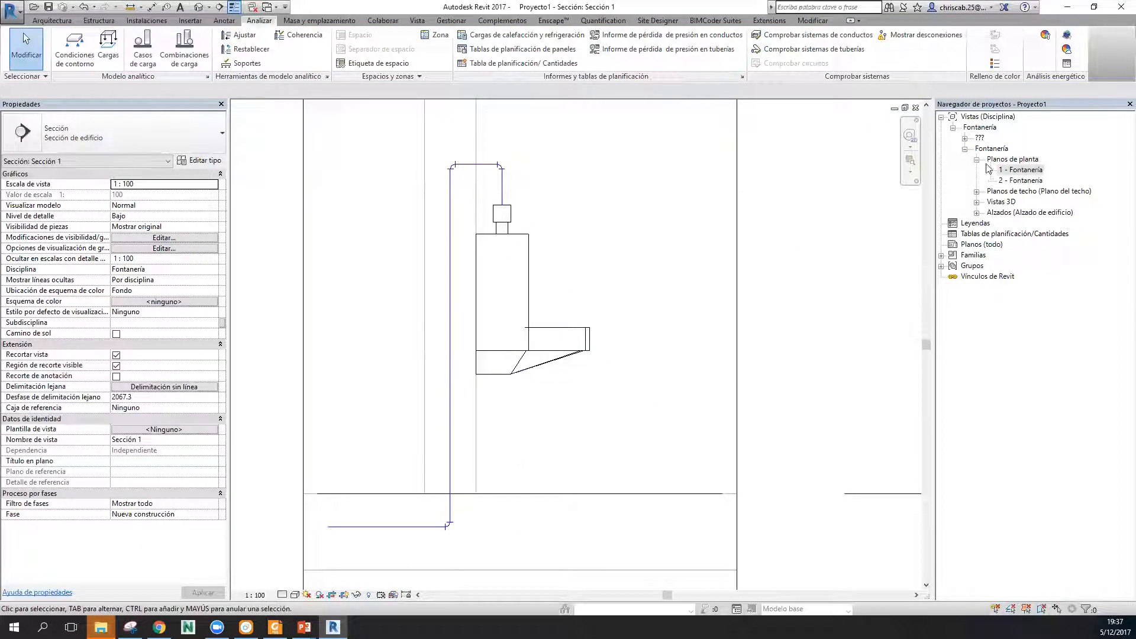
left_click(519, 384)
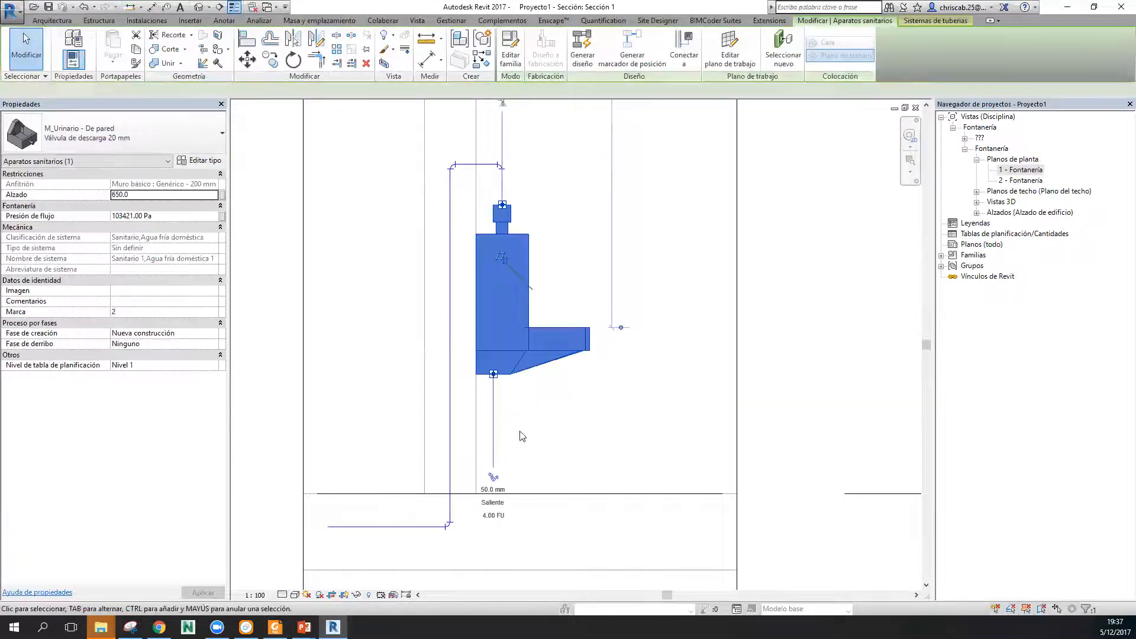
left_click(493, 478)
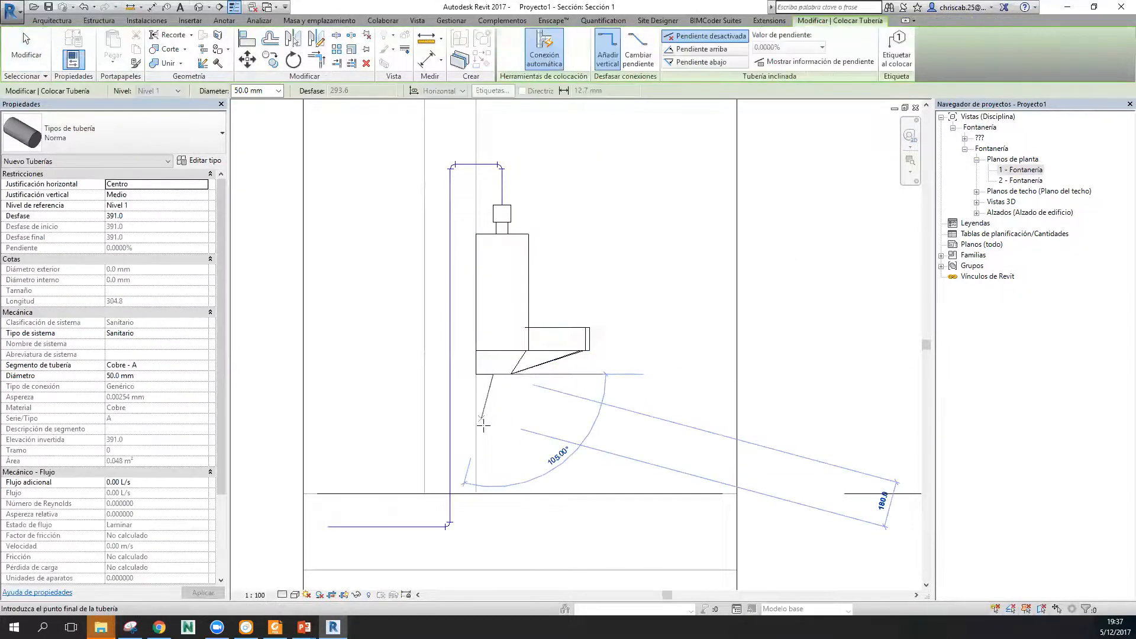
left_click(492, 426)
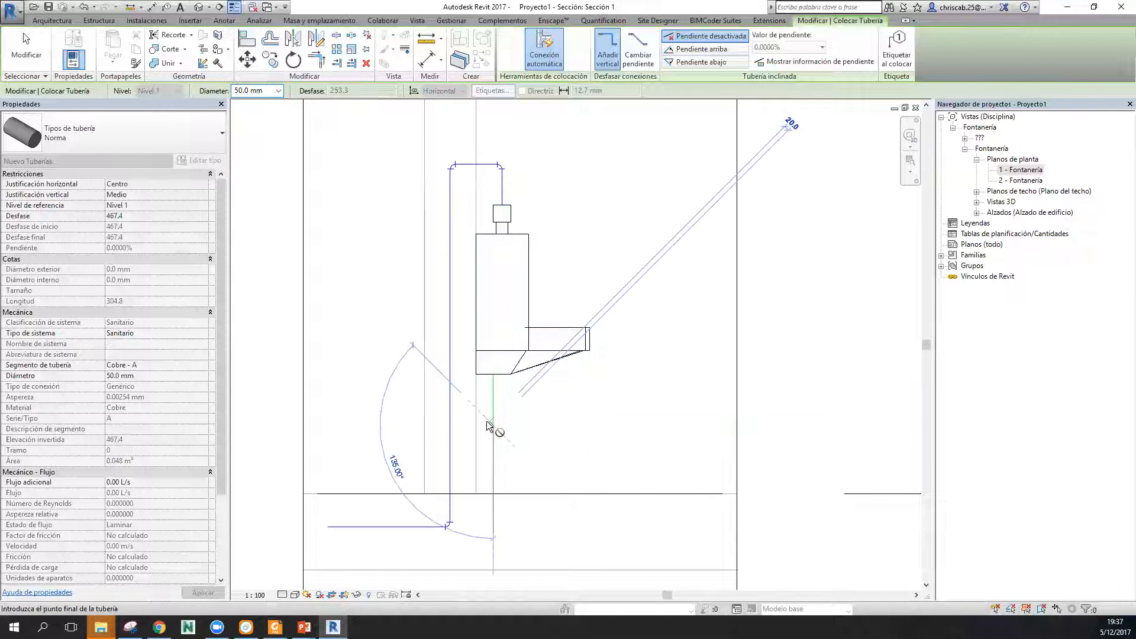
middle_click_drag(483, 480, 464, 383)
left_click(442, 430)
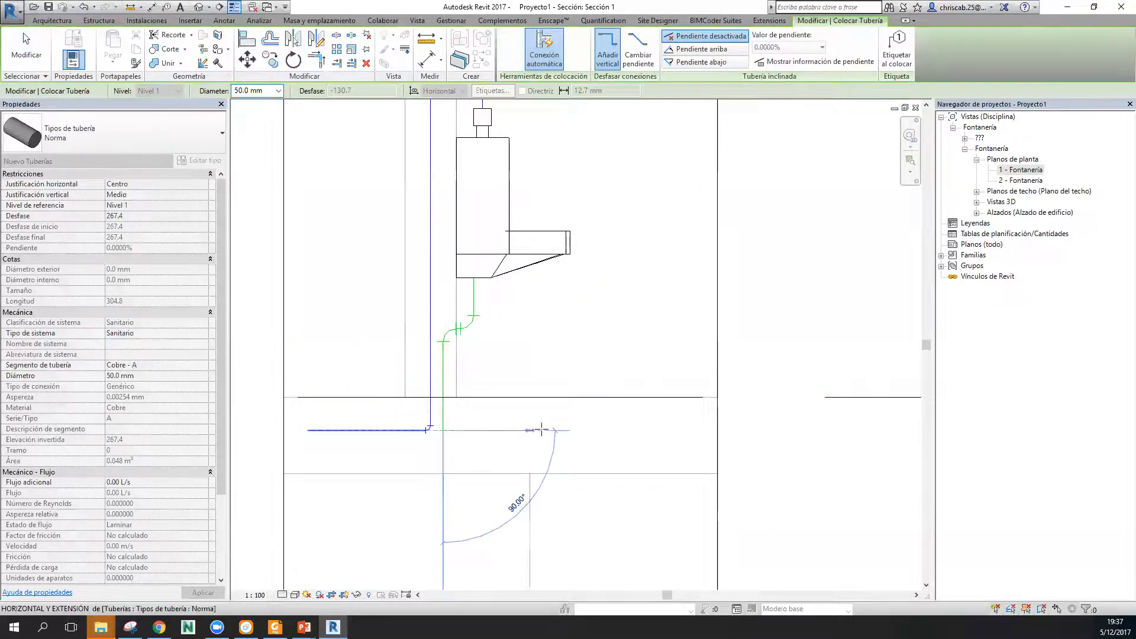
key("Escape")
scroll(544, 367, "down", 1)
middle_click_drag(544, 367, 564, 415)
key("Escape")
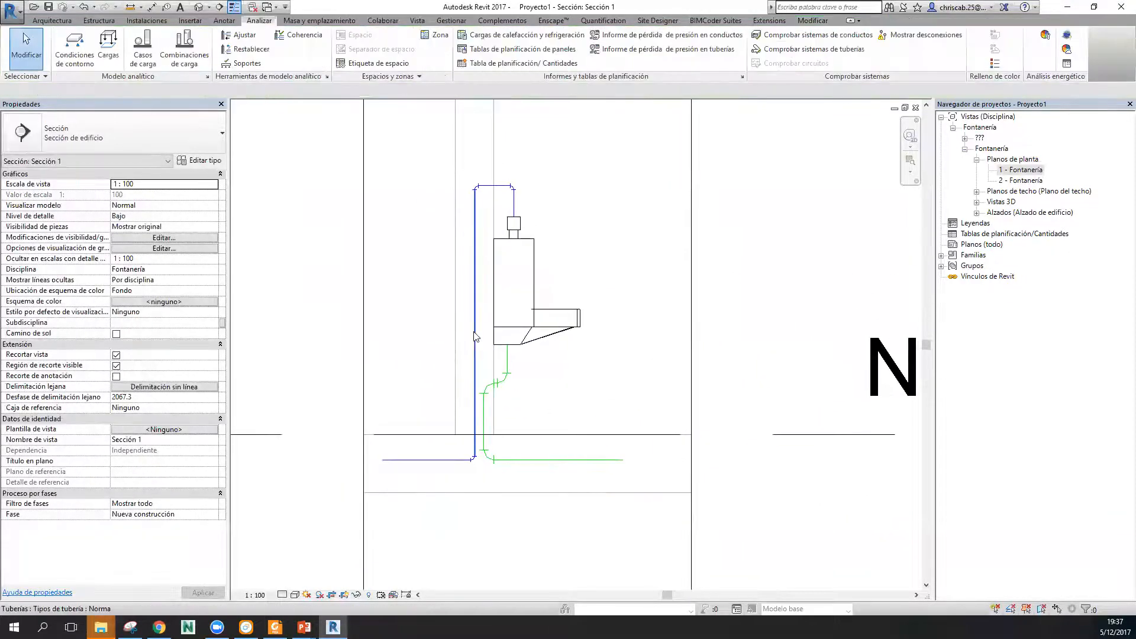
Set the section view's detail level to Alto and check the urinal's pipes and elbows up close.
left_click(474, 323)
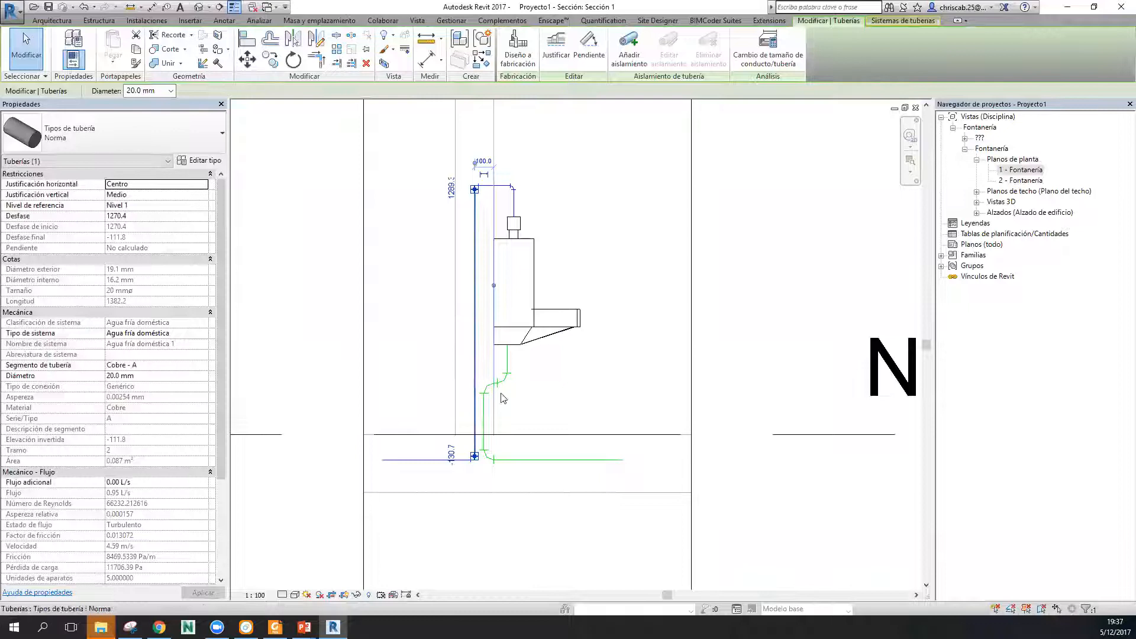
key("Escape")
scroll(456, 390, "up", 1)
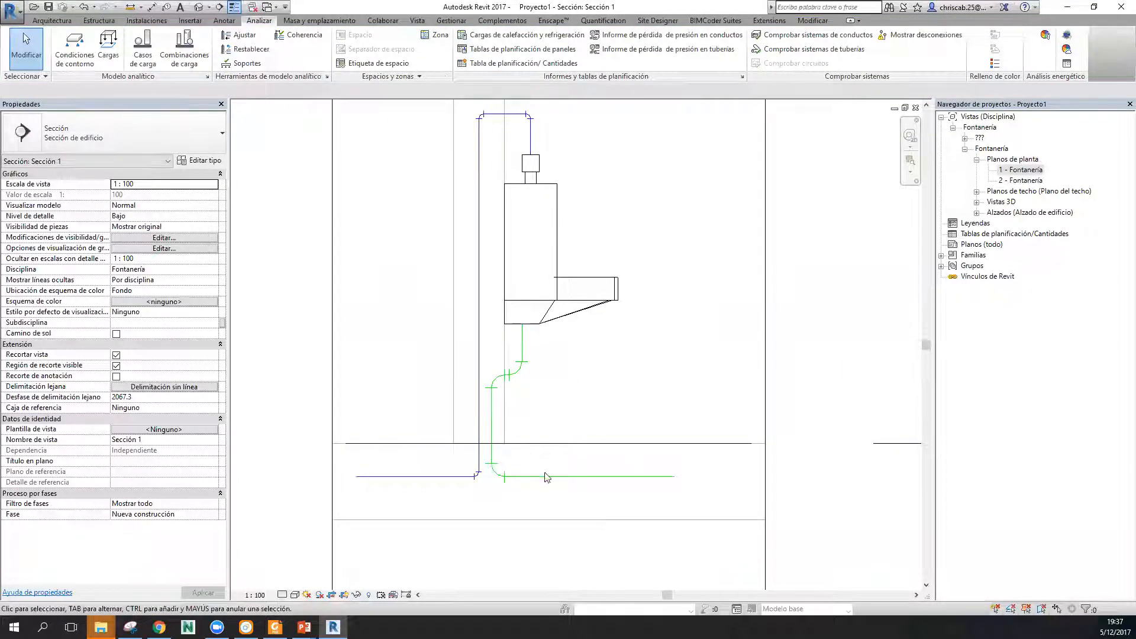
left_click(282, 595)
left_click(291, 579)
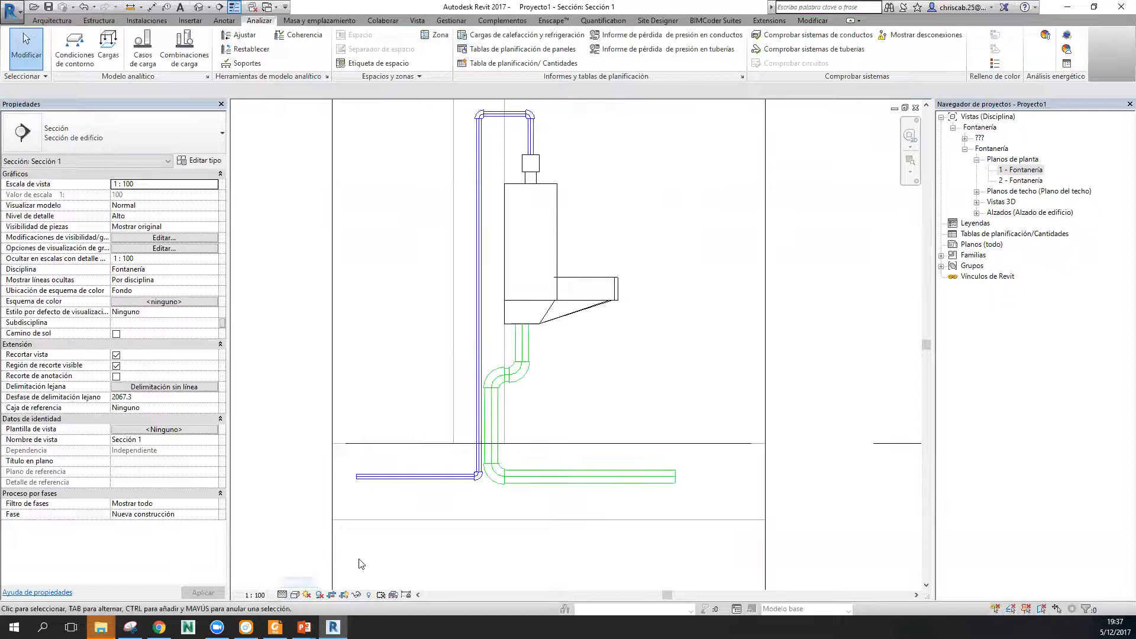
scroll(470, 447, "up", 3)
scroll(502, 456, "down", 2)
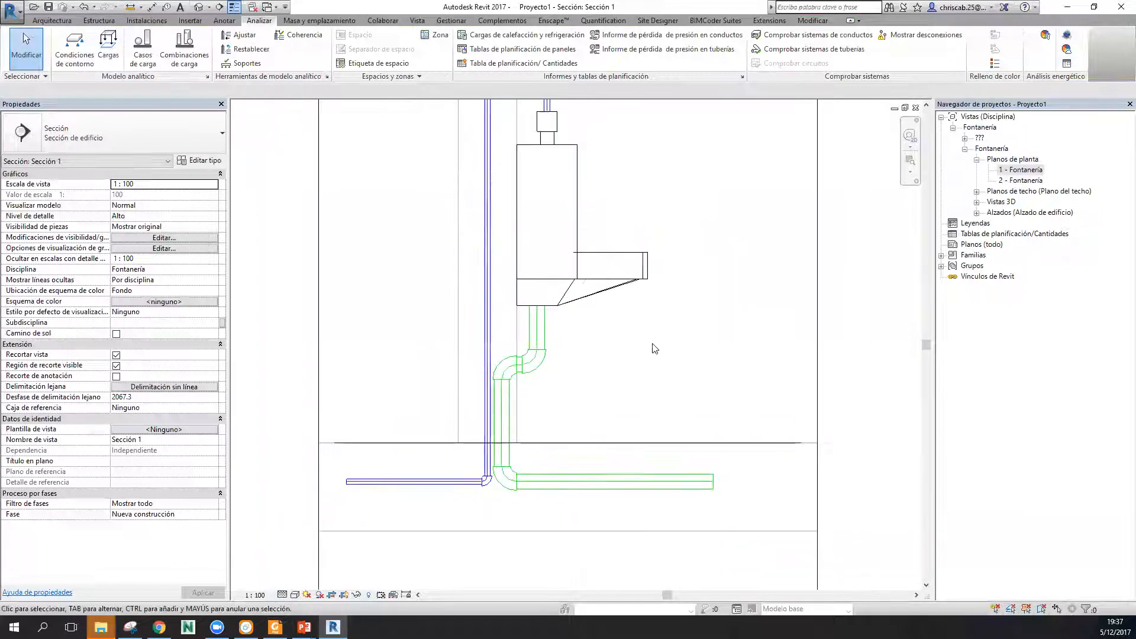
scroll(449, 332, "up", 2)
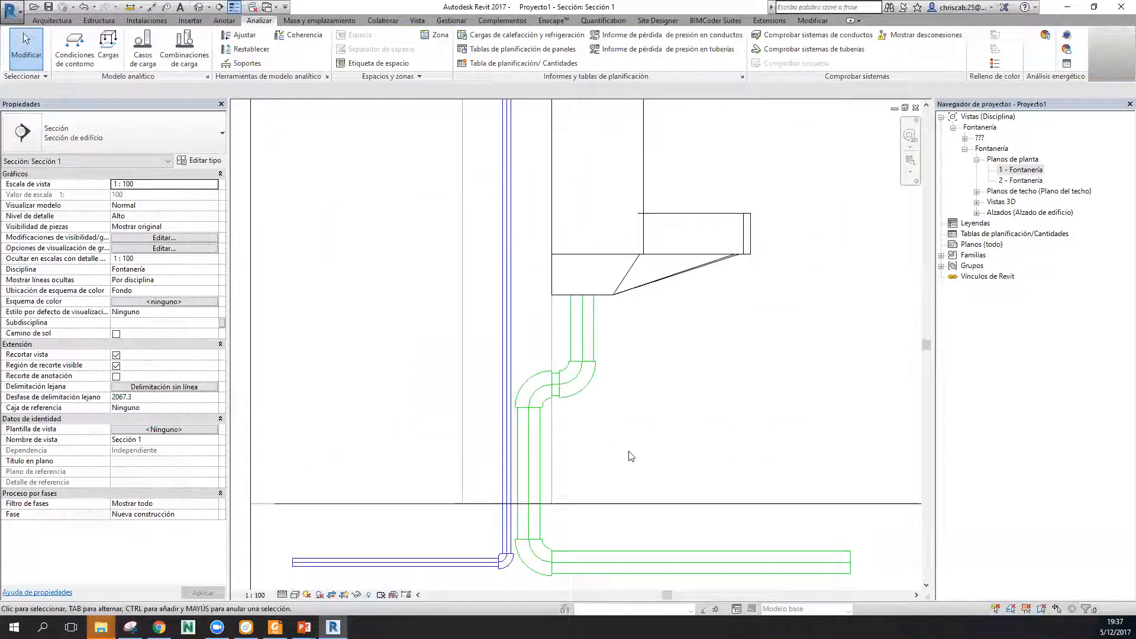
scroll(630, 456, "down", 3)
Open the default 3D view and view the urinal's new pipes from several angles, ending with both fixtures in view.
left_click(203, 8)
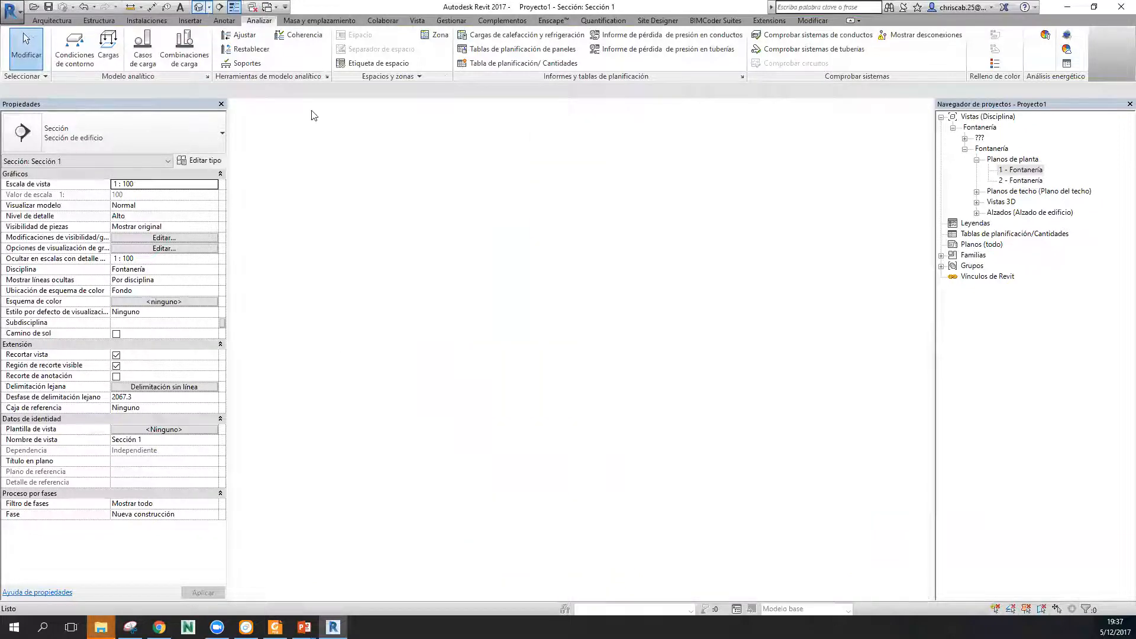
middle_click_drag(687, 426, 621, 322, "shift")
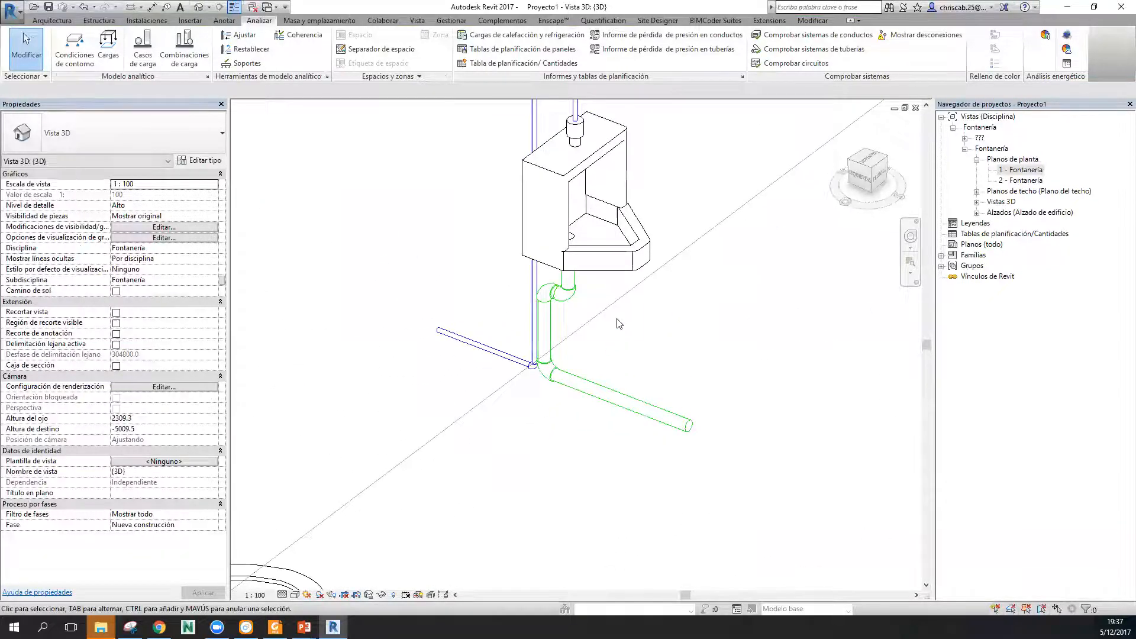
middle_click_drag(627, 408, 577, 419, "shift")
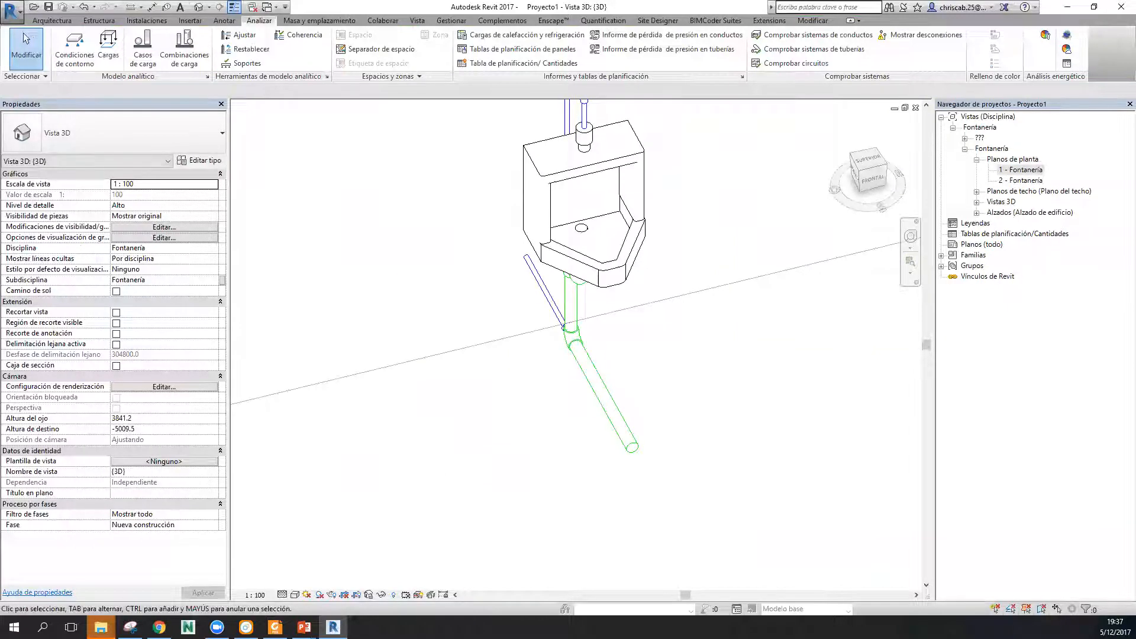
key("alt+Tab")
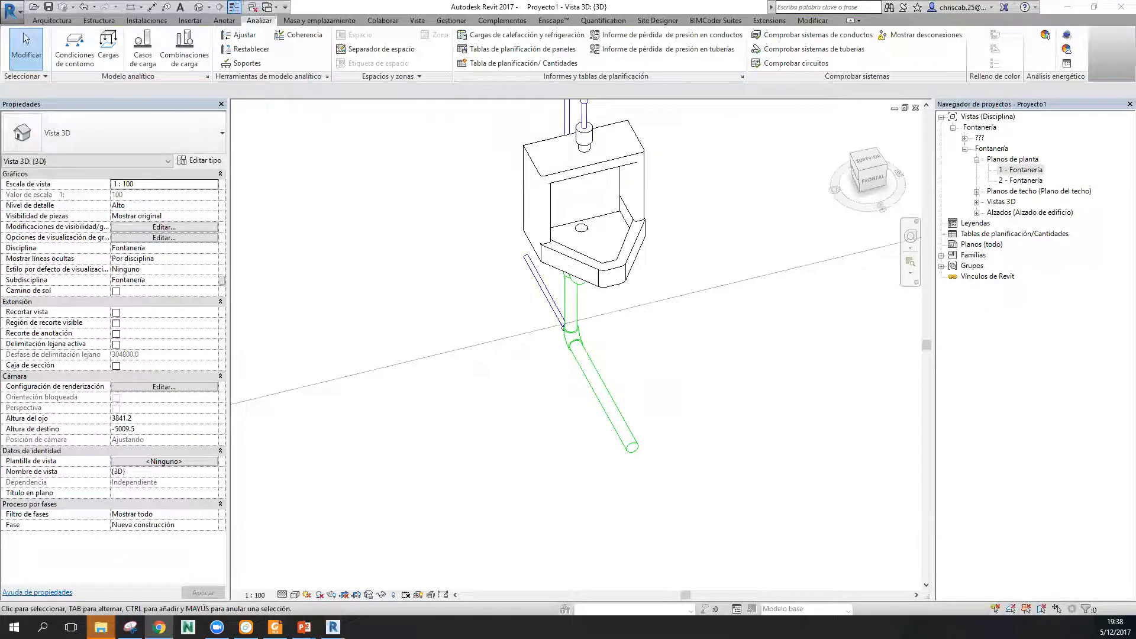
scroll(711, 387, "down", 3)
middle_click_drag(689, 398, 631, 330, "shift")
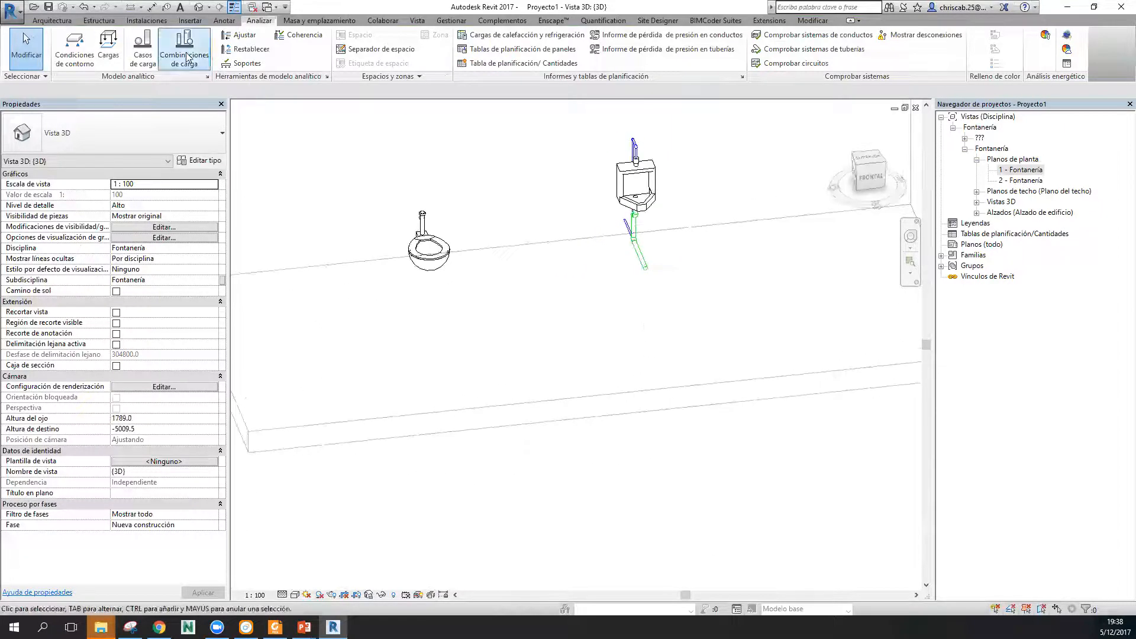
Draw a 32 mm sanitary pipe about 2500 mm long in front of the toilet, on Nivel 1 with an offset of -130.7 mm.
left_click(147, 20)
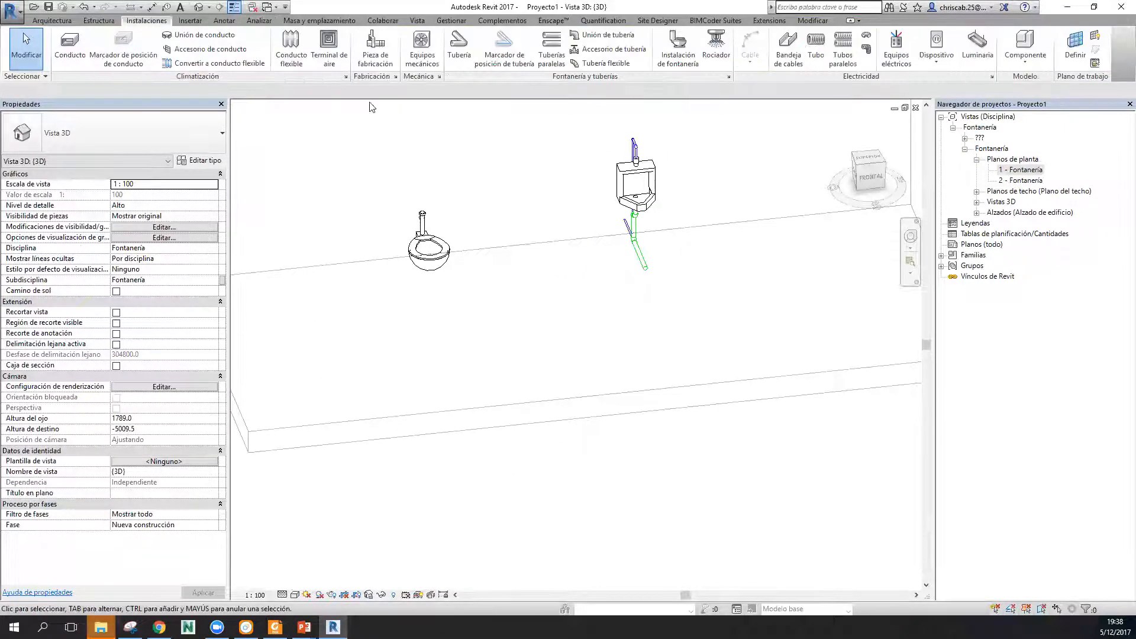
left_click(450, 53)
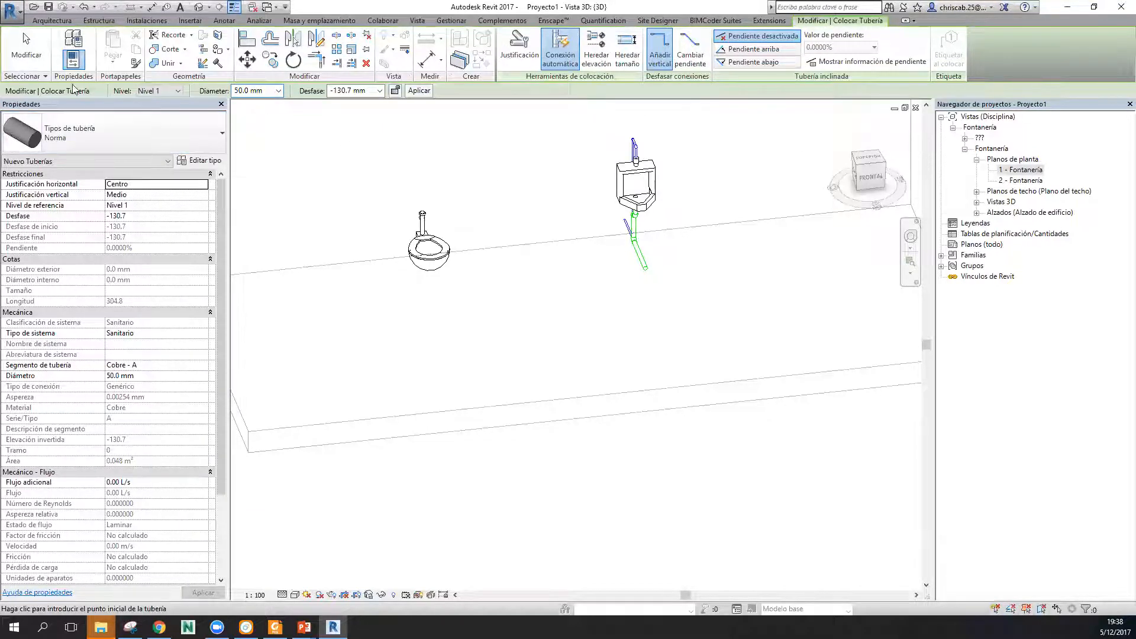
left_click(151, 92)
left_click(278, 92)
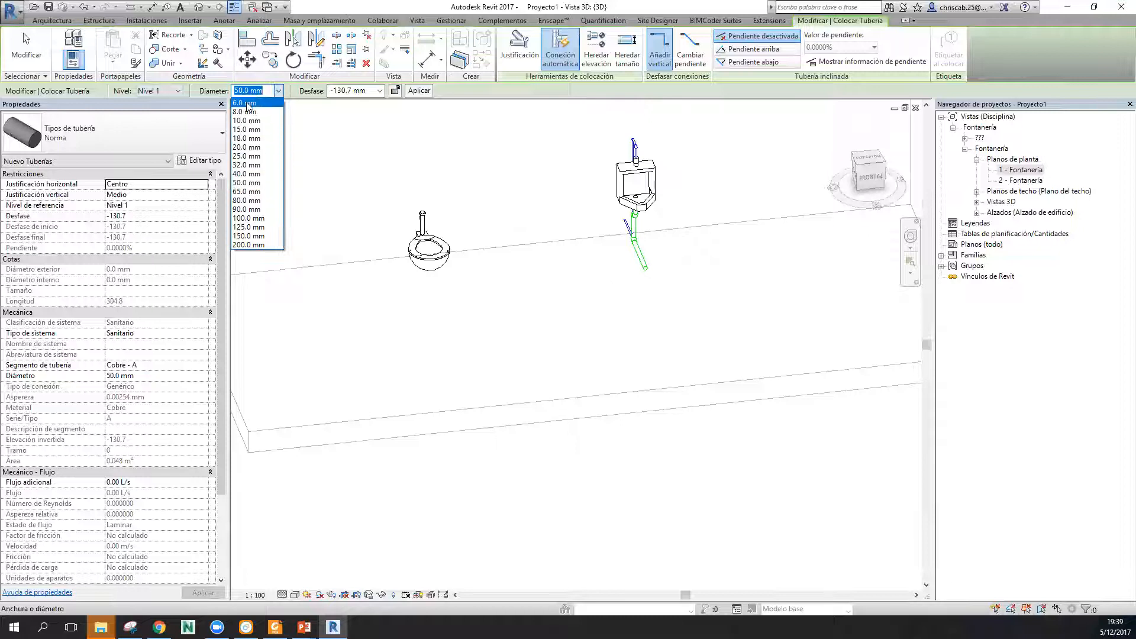
left_click(254, 148)
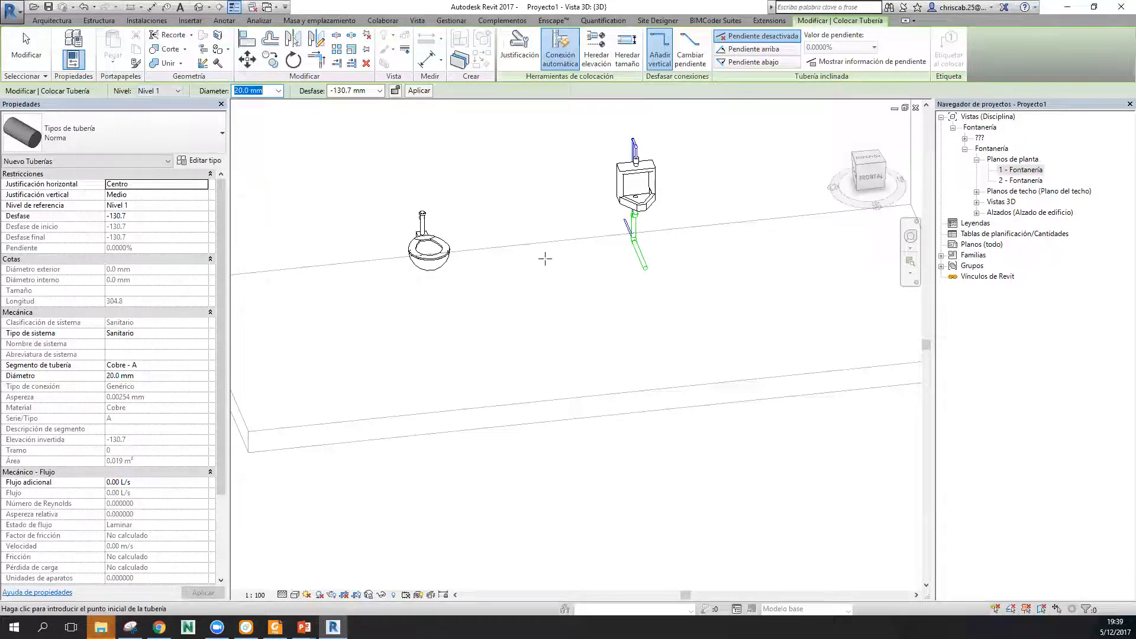
left_click(278, 90)
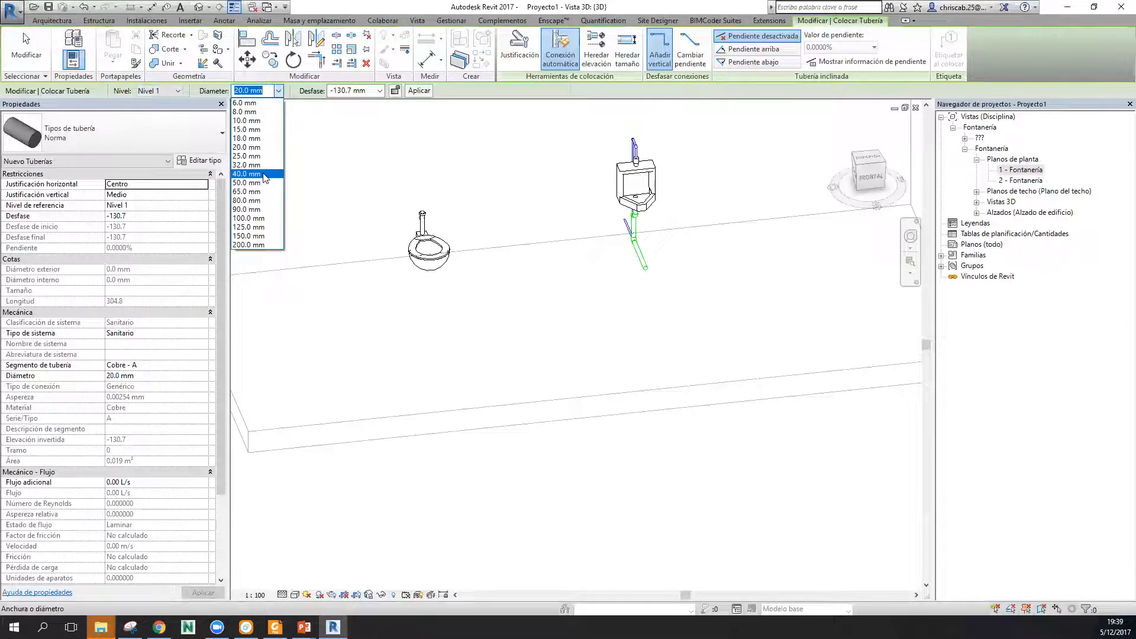
left_click(262, 164)
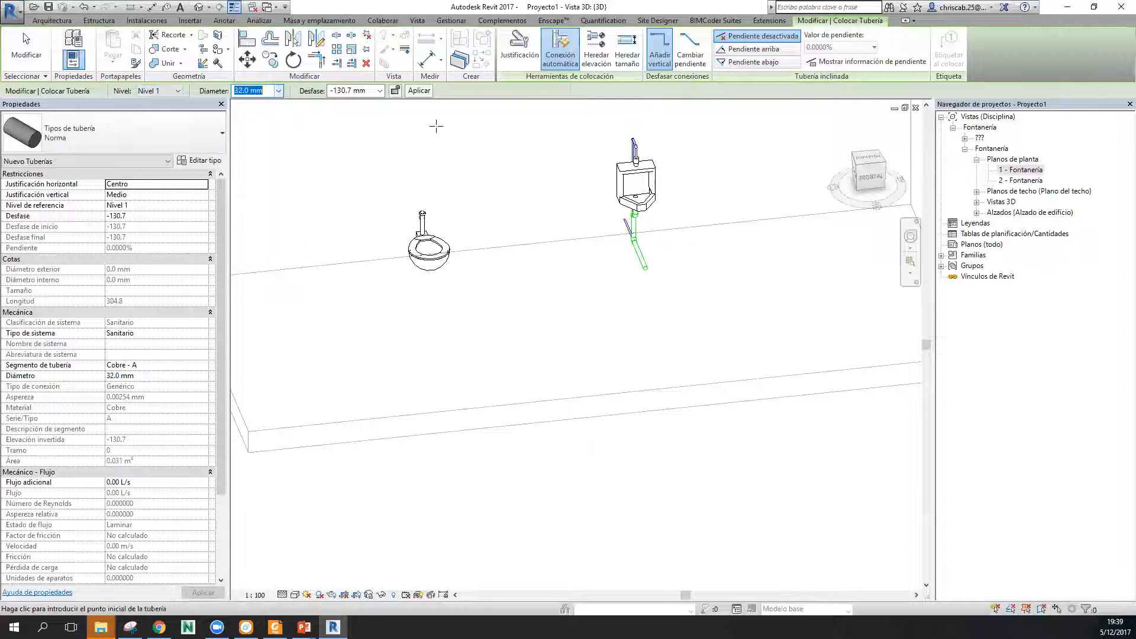
left_click(380, 90)
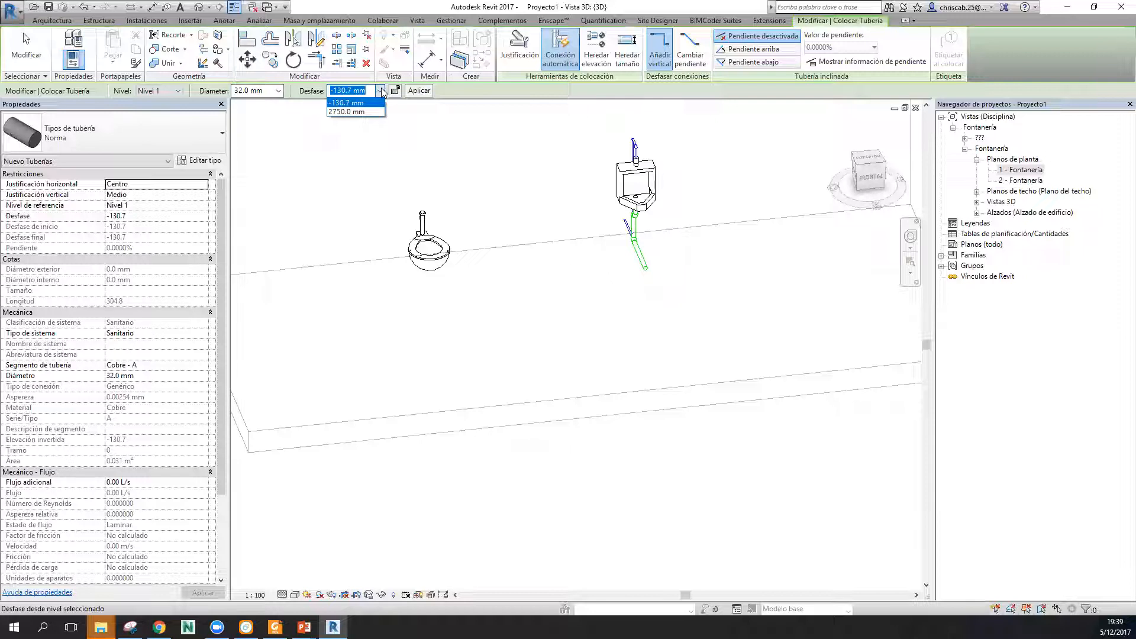
left_click(382, 91)
left_click(415, 371)
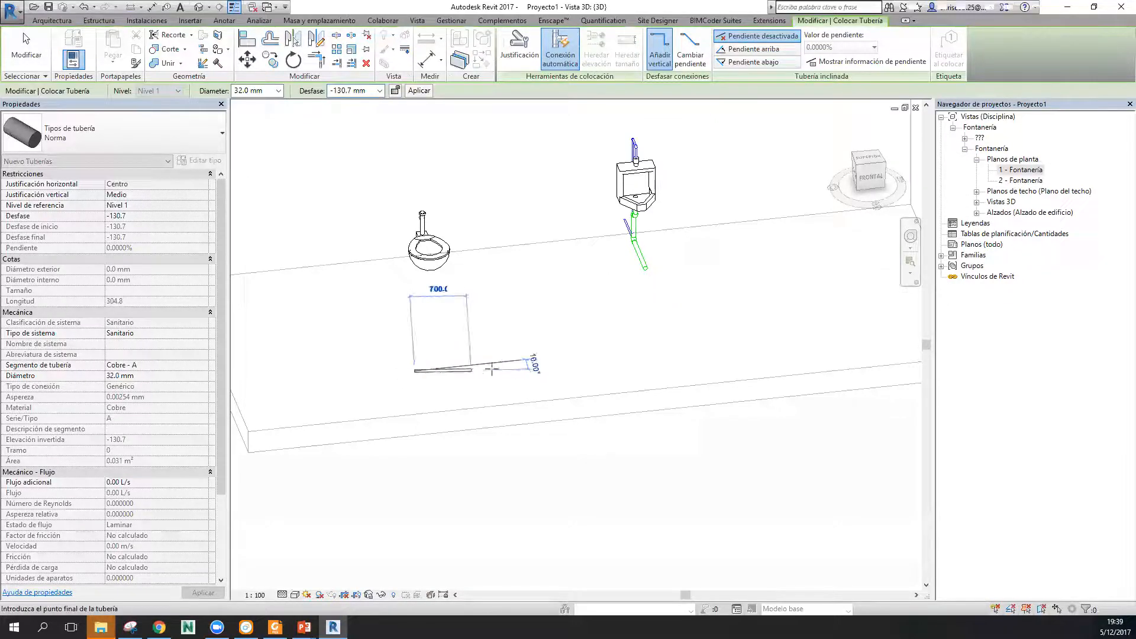
left_click(605, 336)
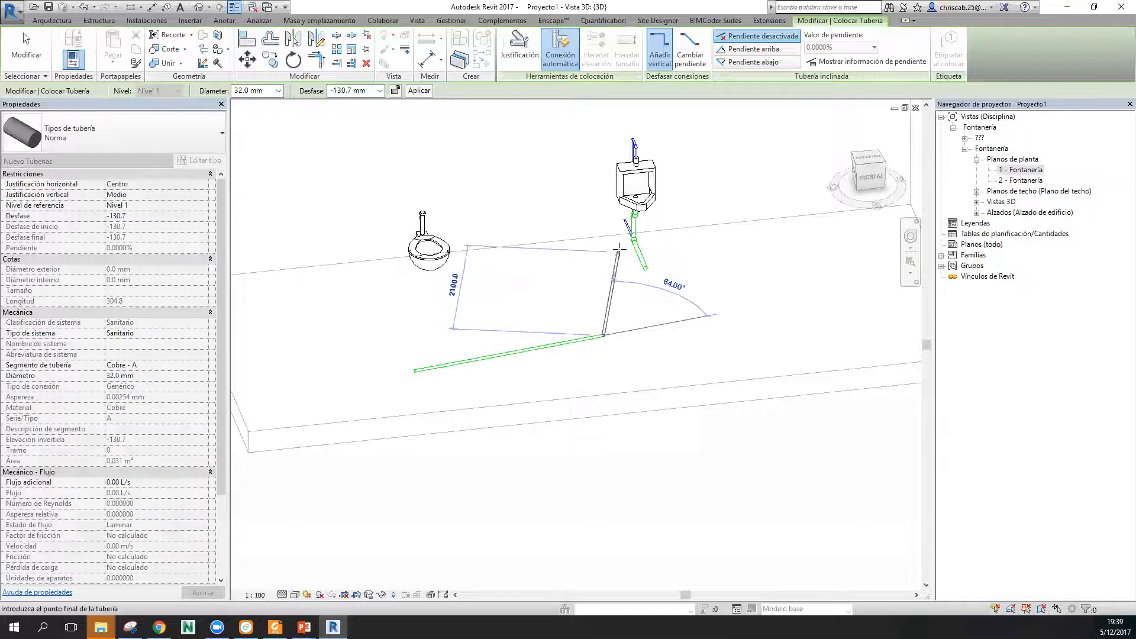
key("Escape")
key("Escape")
Select the new 32 mm pipe and examine its position, length and end offsets relative to the floor from several 3D angles.
scroll(580, 313, "down", 8)
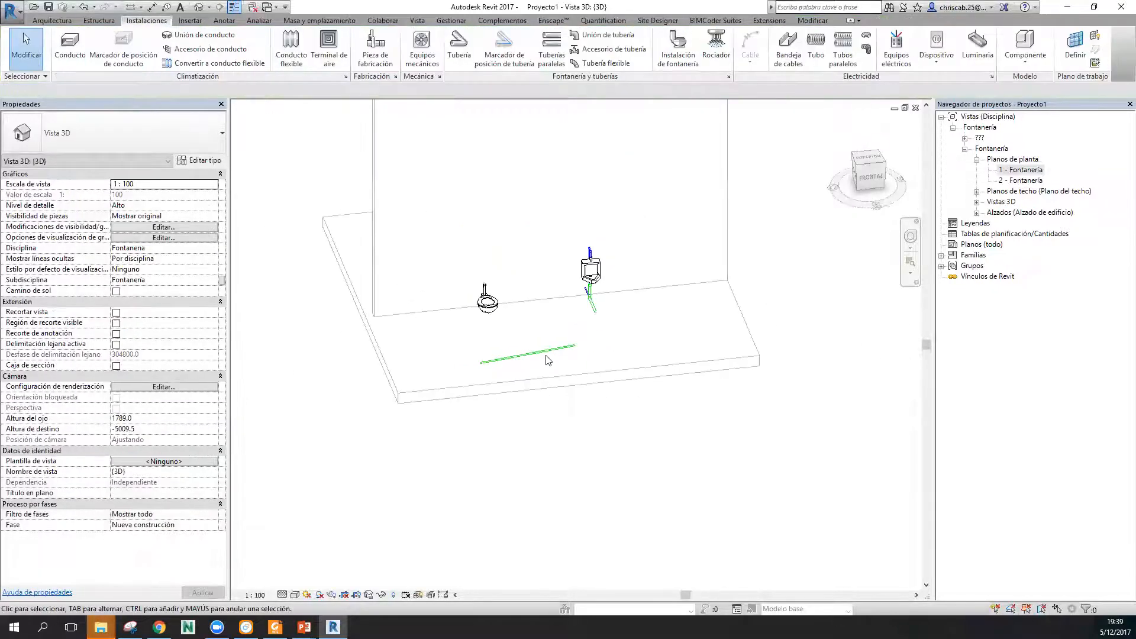
middle_click_drag(595, 471, 653, 374, "shift")
scroll(592, 312, "up", 6)
left_click(590, 307)
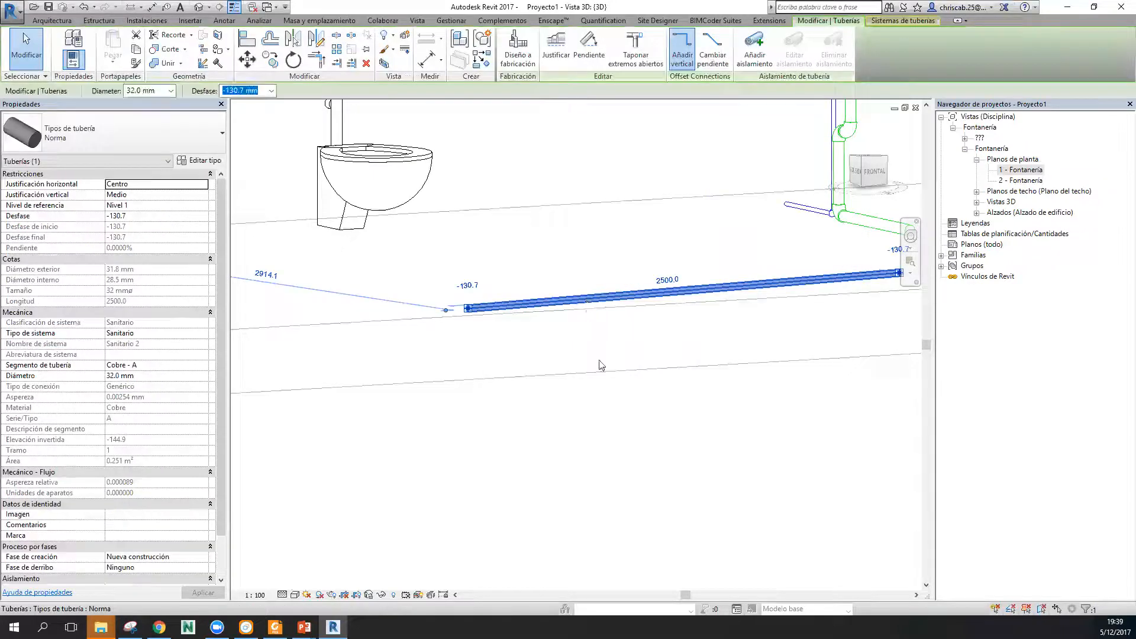
middle_click_drag(685, 426, 386, 302, "shift")
scroll(437, 279, "down", 3)
middle_click_drag(692, 393, 439, 455)
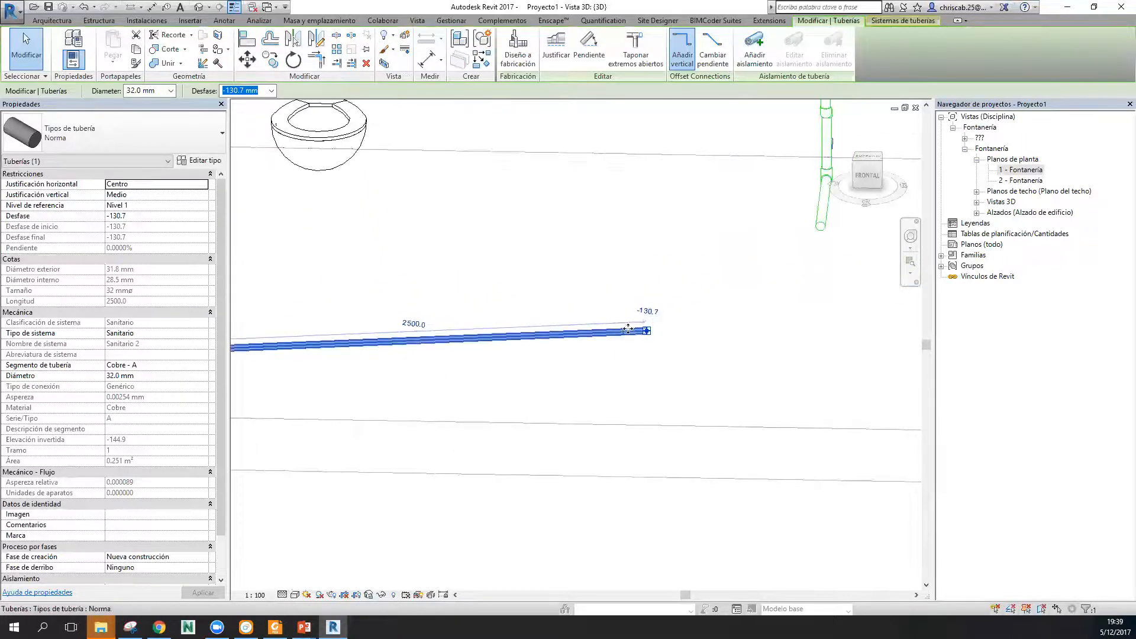
scroll(625, 329, "down", 3)
middle_click_drag(712, 355, 575, 341)
left_click(579, 329)
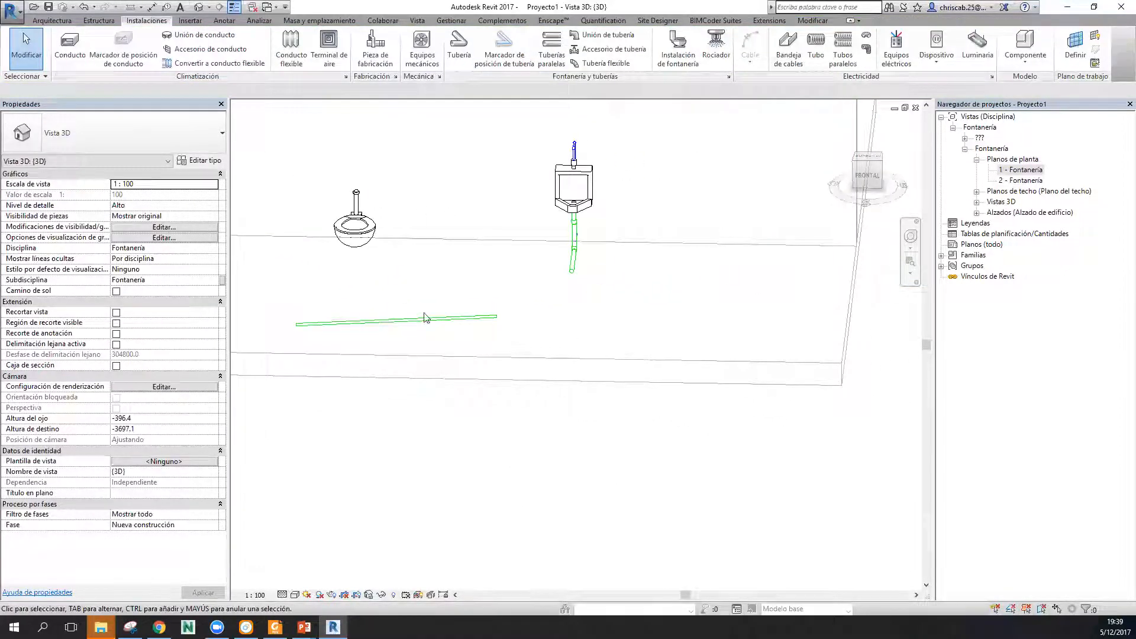
Draw a two-segment 32 mm sanitary pipe run in front of the urinal, on Nivel 1 with an offset of 2750 mm.
left_click(460, 47)
left_click(380, 92)
left_click(358, 106)
middle_click_drag(632, 333, 596, 409)
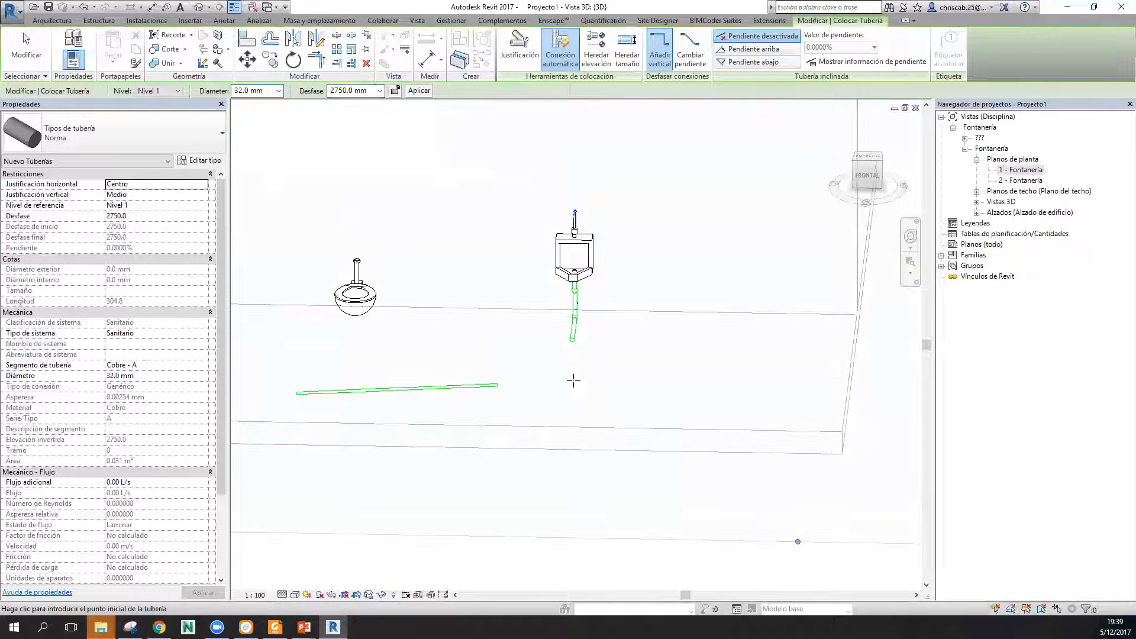
left_click(558, 370)
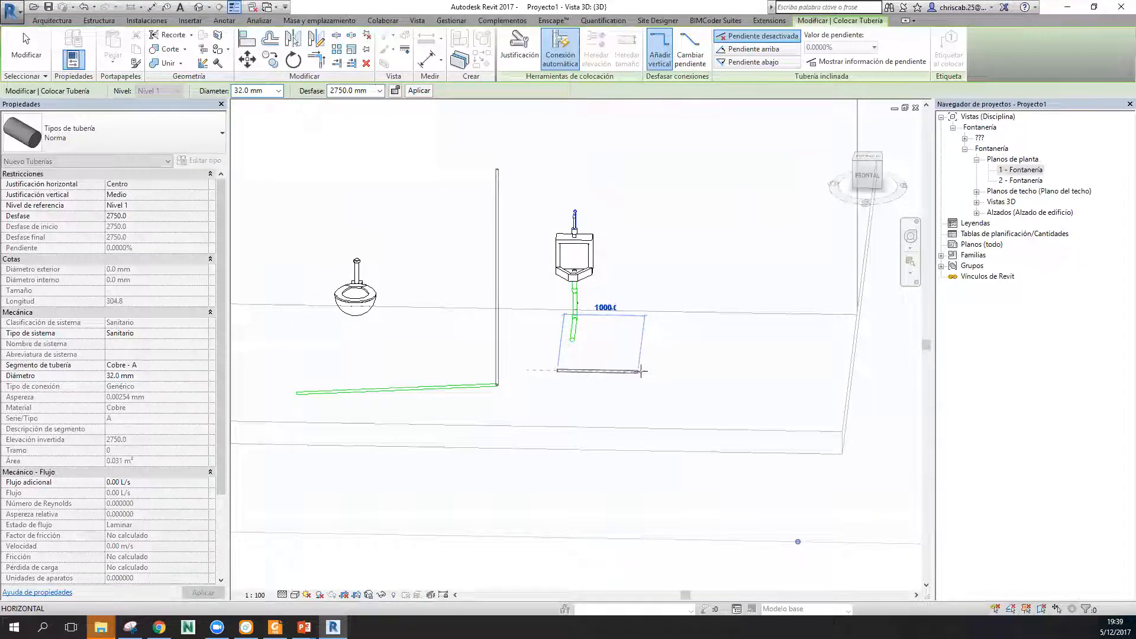
left_click(751, 371)
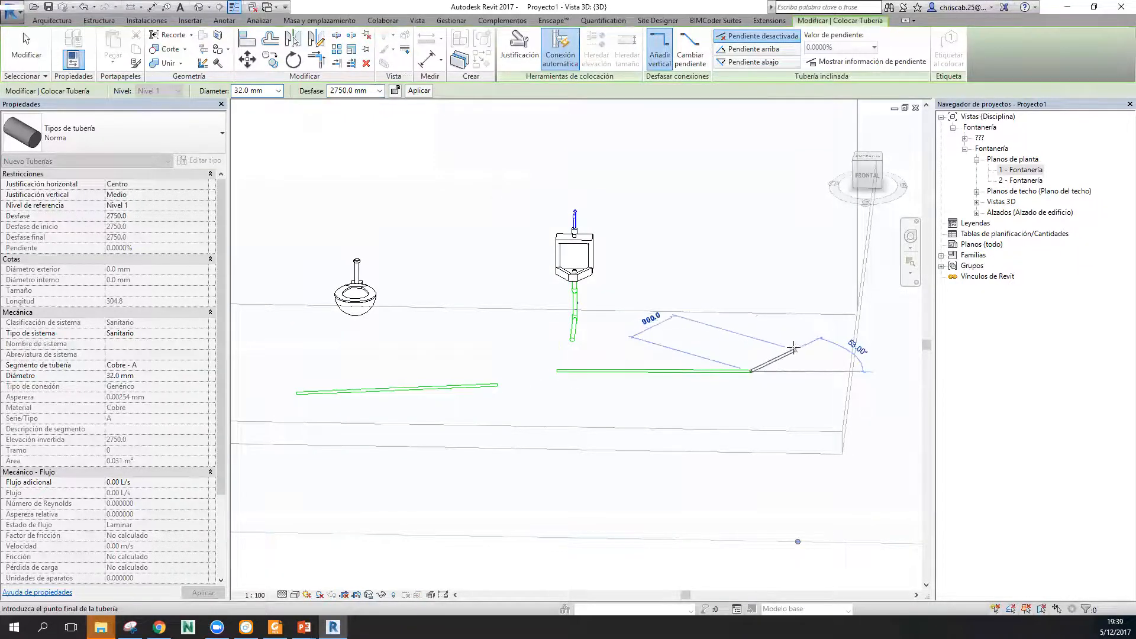
left_click(783, 283)
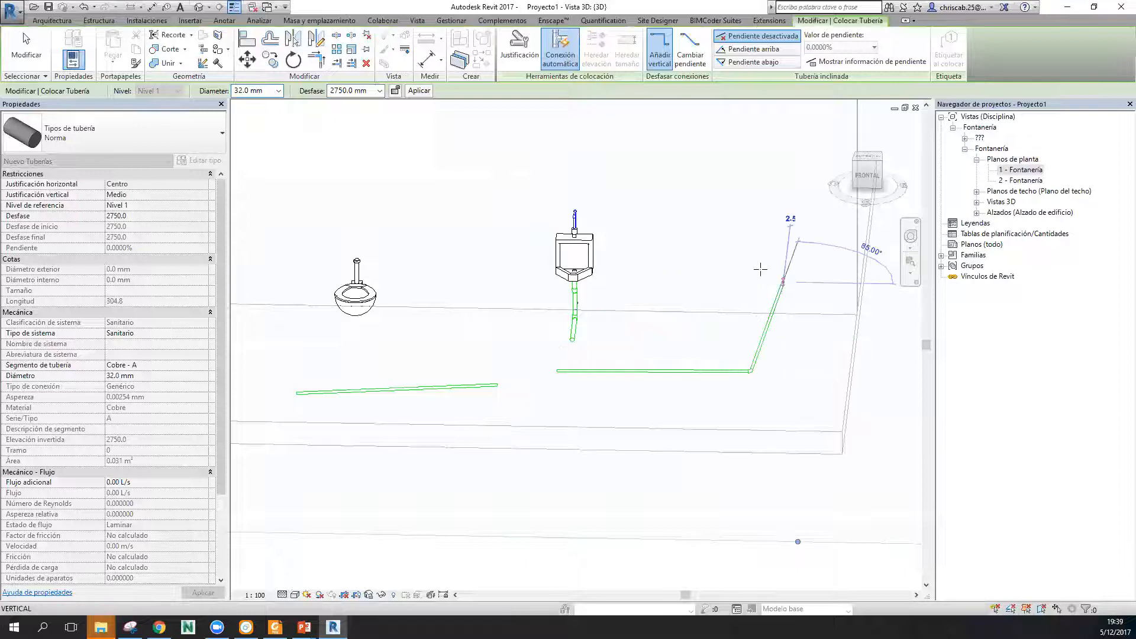
key("Escape")
key("Escape")
Set the offset of the new two-segment pipe run to 500 mm in the front view.
scroll(707, 332, "down", 3)
middle_click_drag(737, 432, 819, 420, "shift")
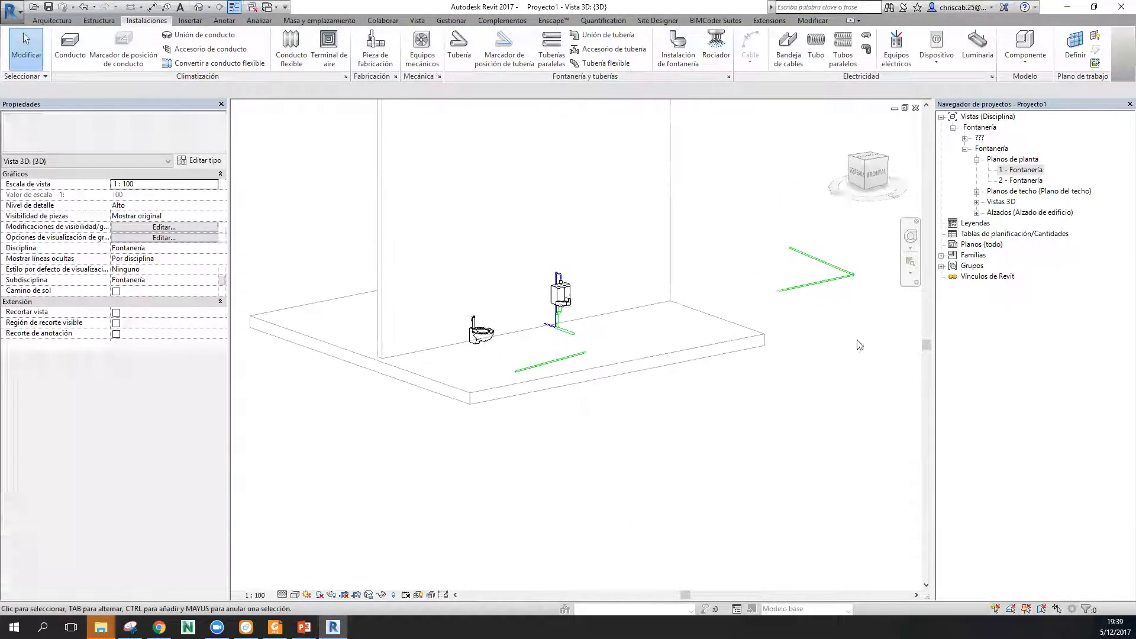
left_click(875, 172)
left_click(880, 177)
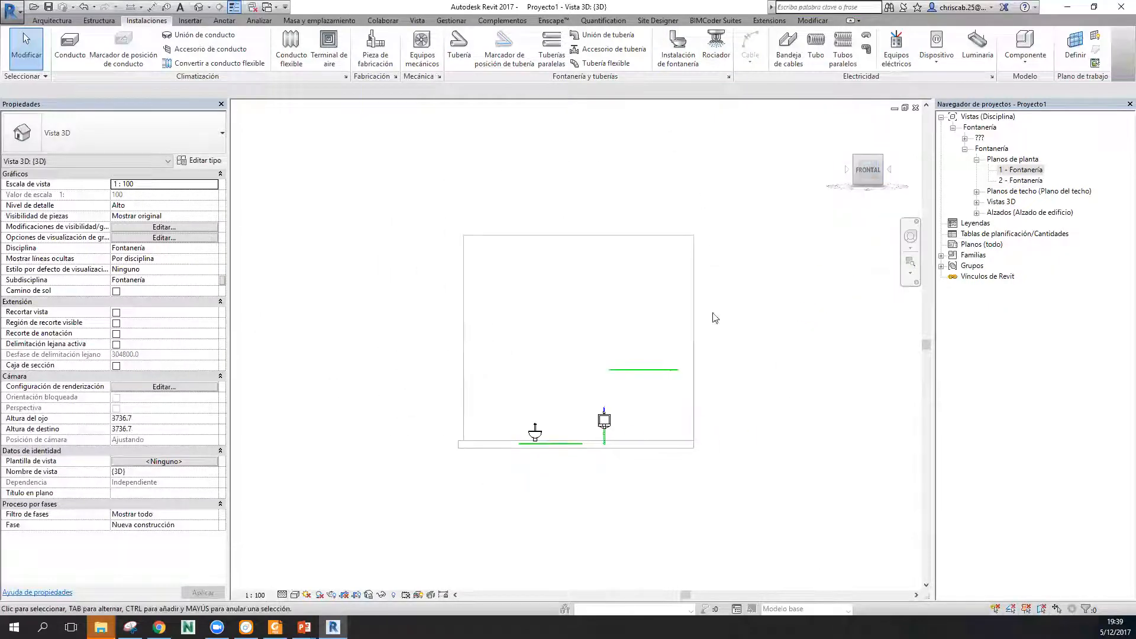
scroll(638, 460, "up", 2)
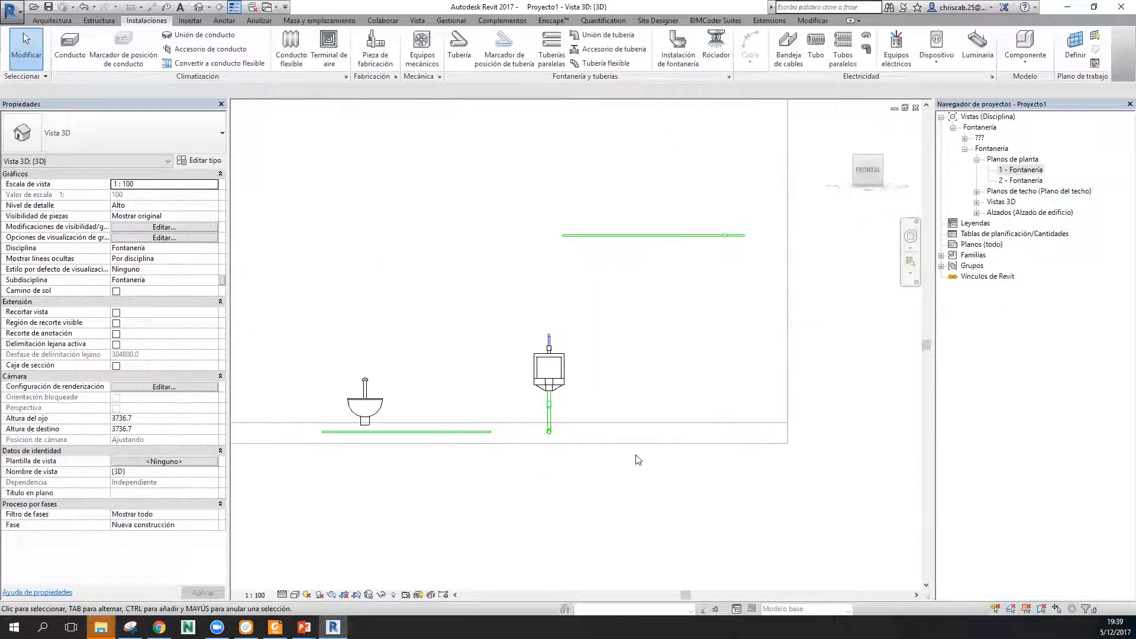
left_click(670, 237)
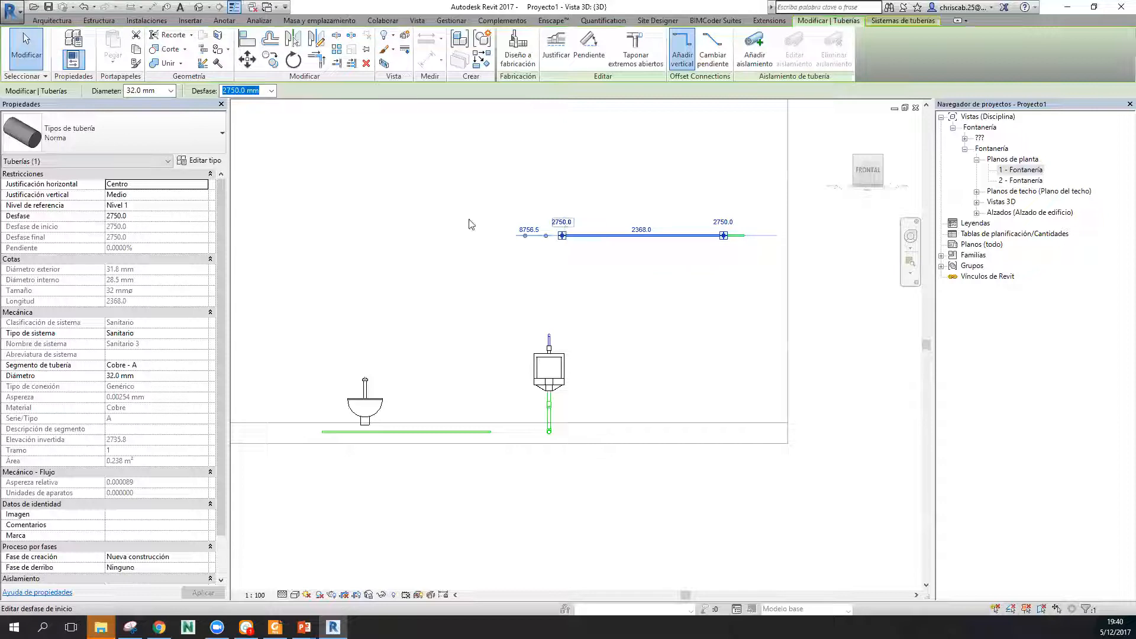
left_click(272, 92)
left_click(272, 92)
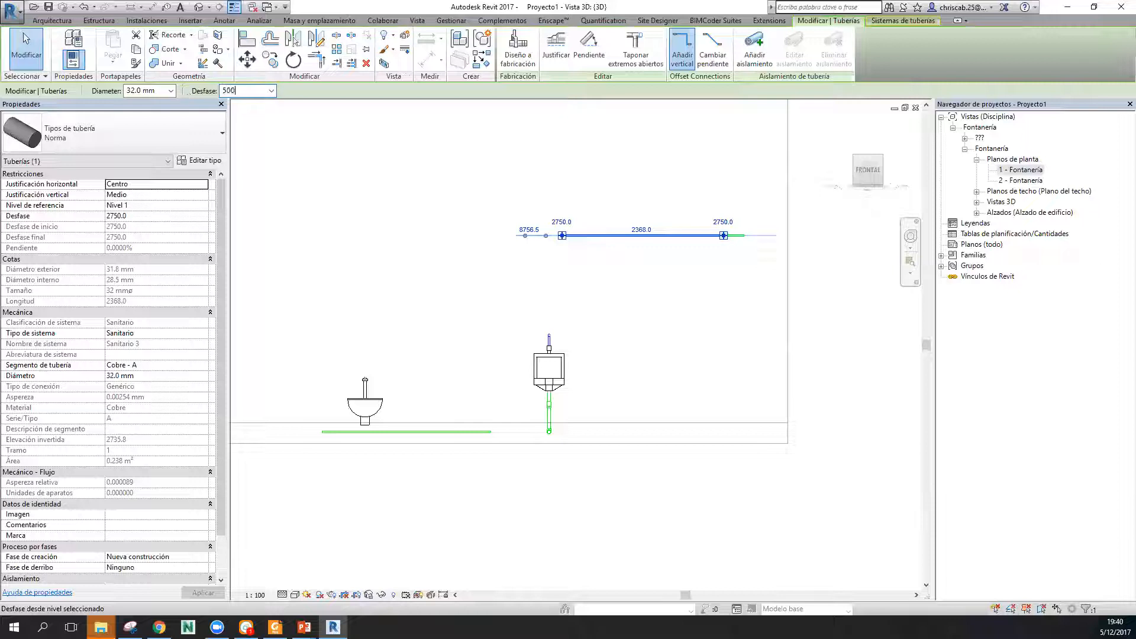
key("Return")
left_click(753, 371)
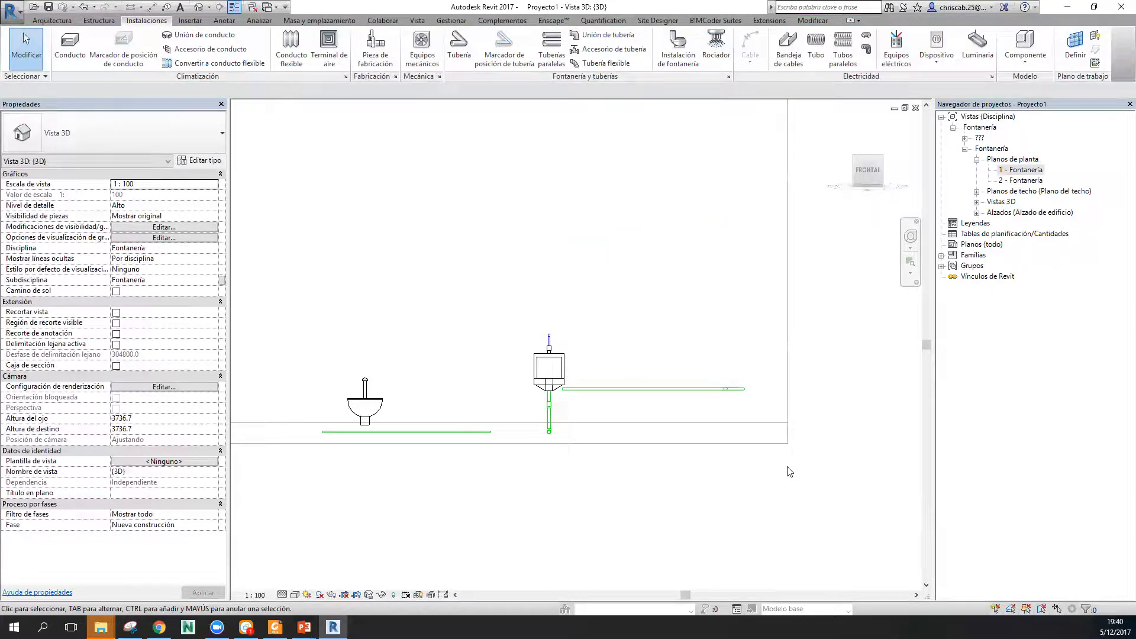
Try to continue the 500 mm offset pipe run from its open end near the urinal in the front view.
scroll(651, 465, "up", 3)
scroll(740, 373, "up", 1)
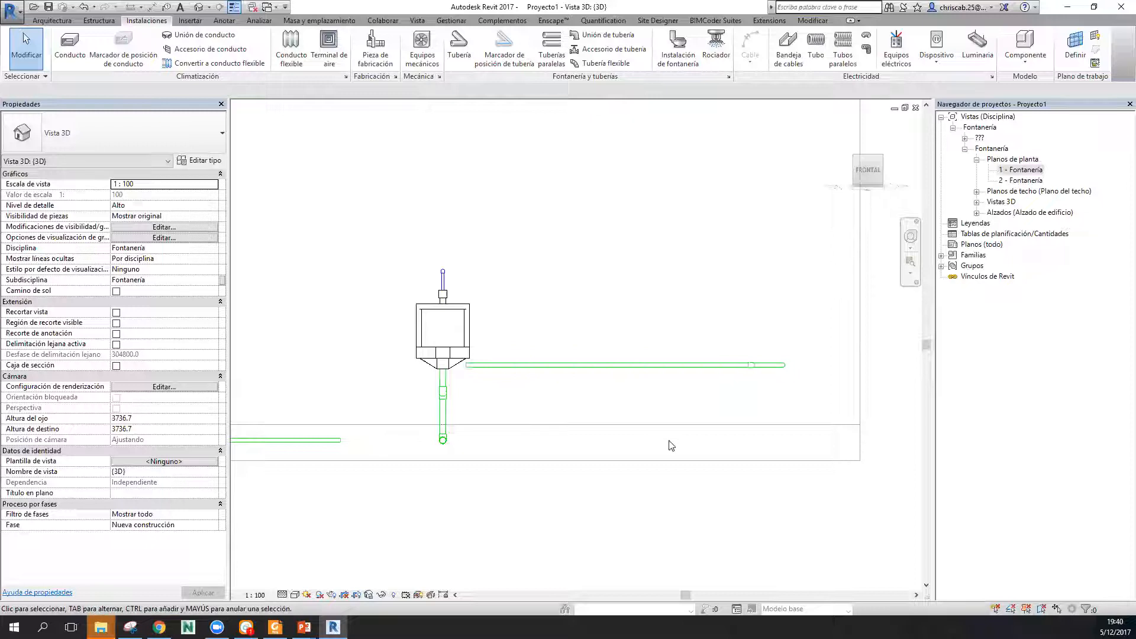
scroll(664, 448, "down", 2)
scroll(481, 466, "up", 2)
scroll(476, 417, "up", 1)
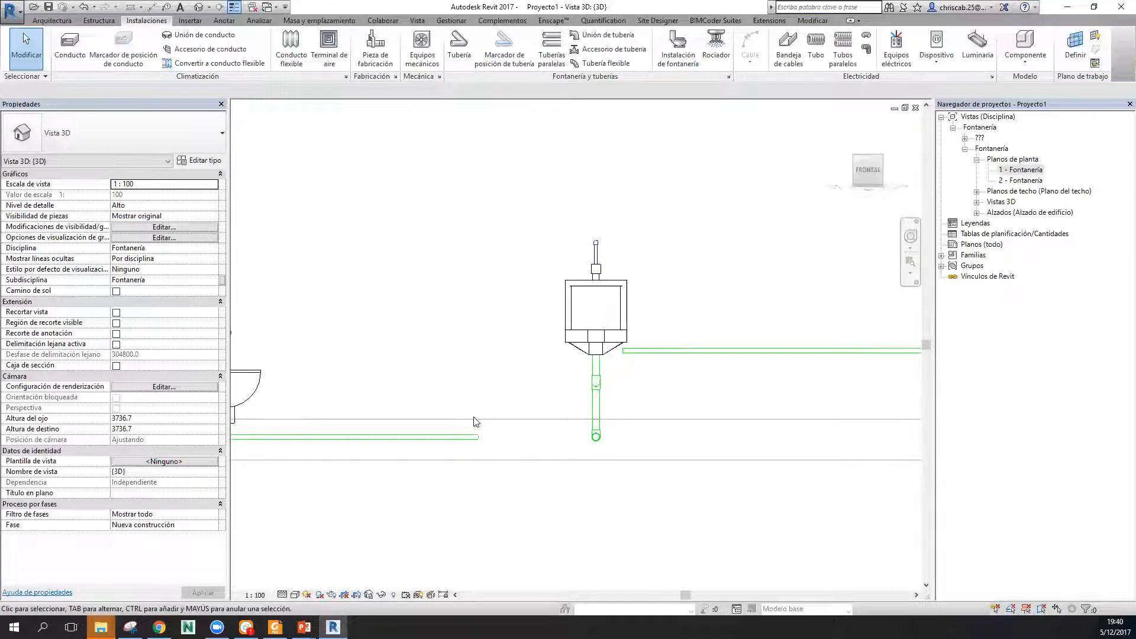
left_click(632, 358)
scroll(567, 418, "up", 1)
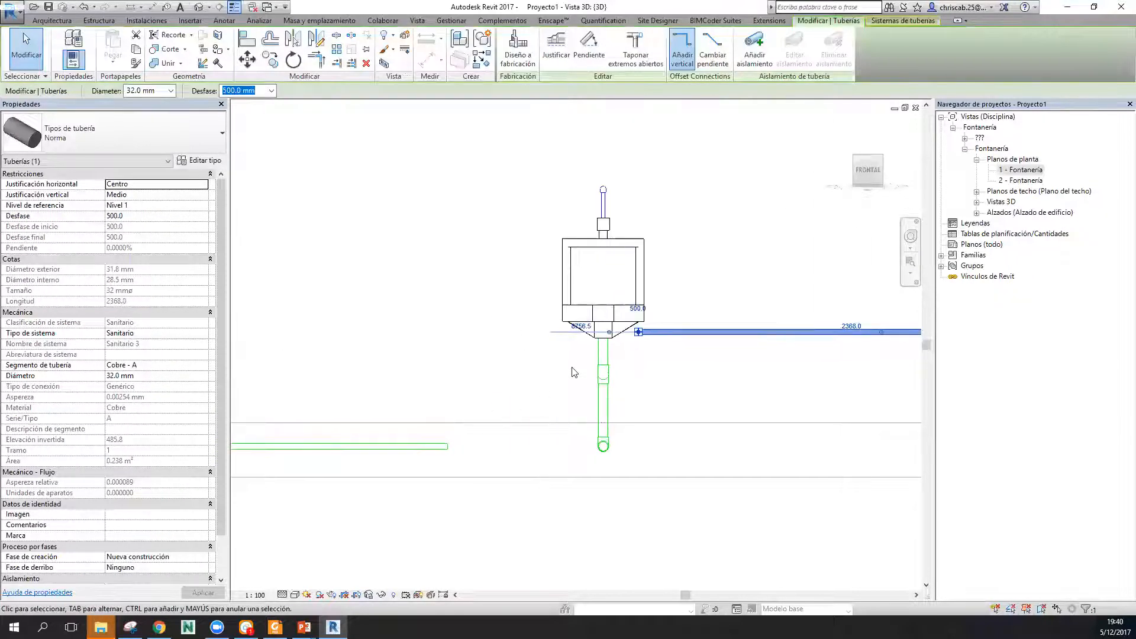
right_click(641, 333)
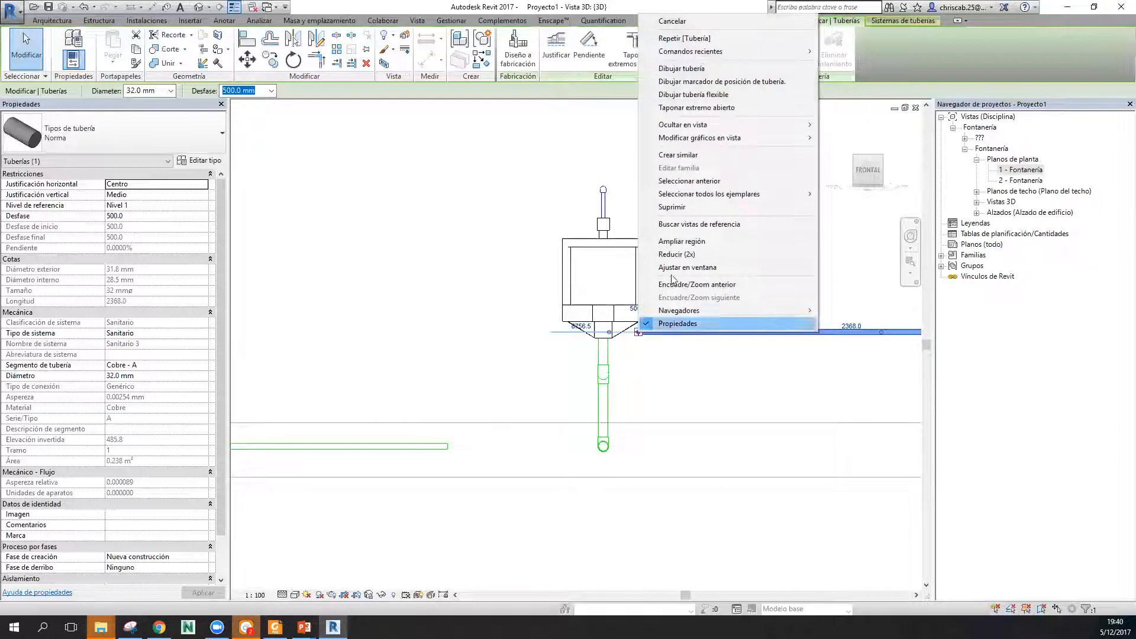
left_click(681, 68)
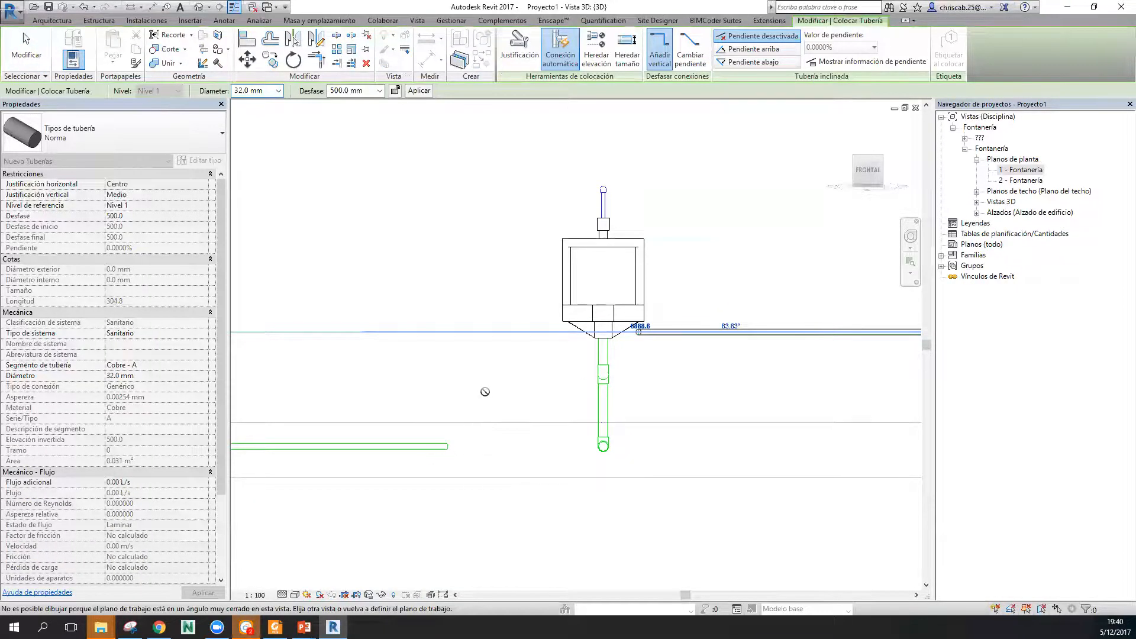
scroll(516, 461, "down", 2)
scroll(515, 461, "up", 2)
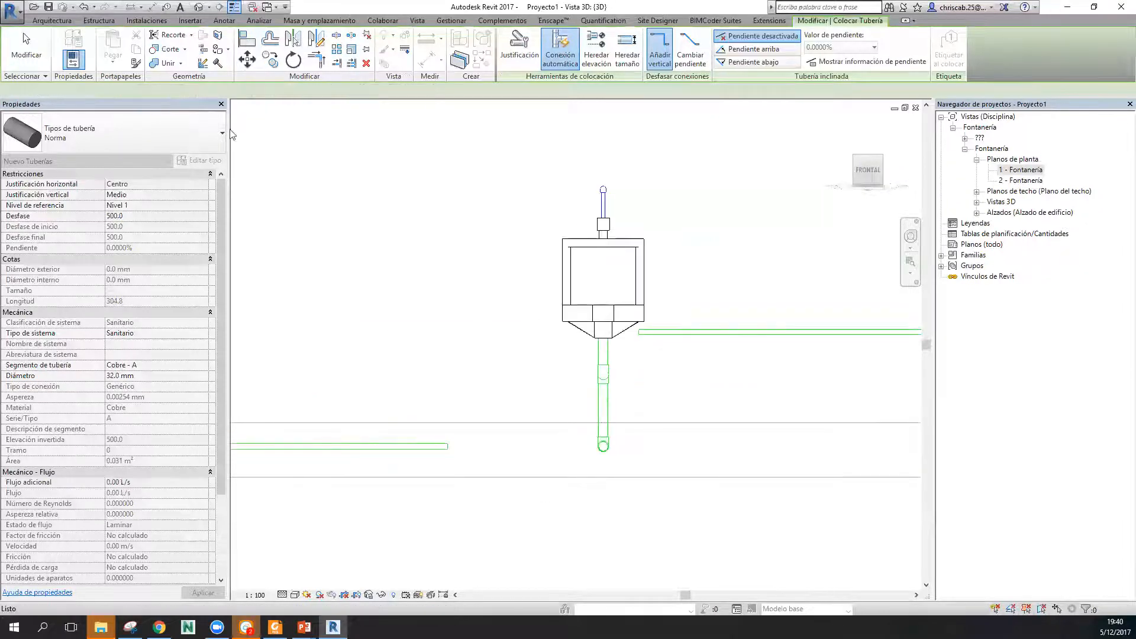
key("Escape")
Draw a 32 mm sanitary pipe to the urinal's right, starting with a -130.7 mm offset and switching to 2750 mm before placing its end.
scroll(614, 354, "down", 3)
middle_click_drag(614, 354, 506, 257, "shift")
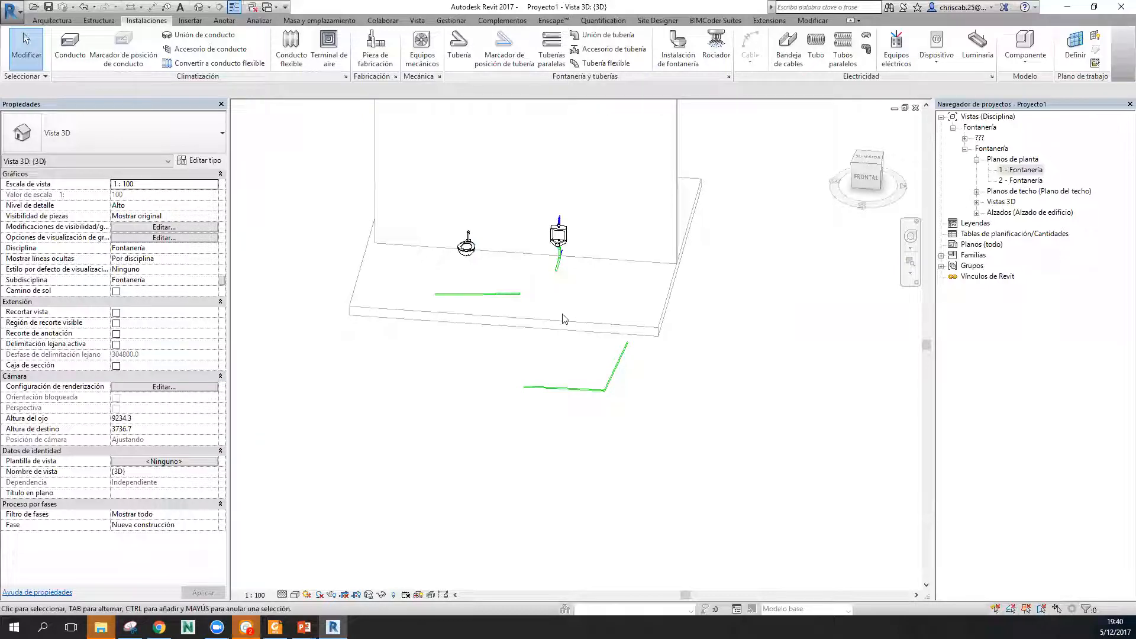
scroll(637, 313, "up", 3)
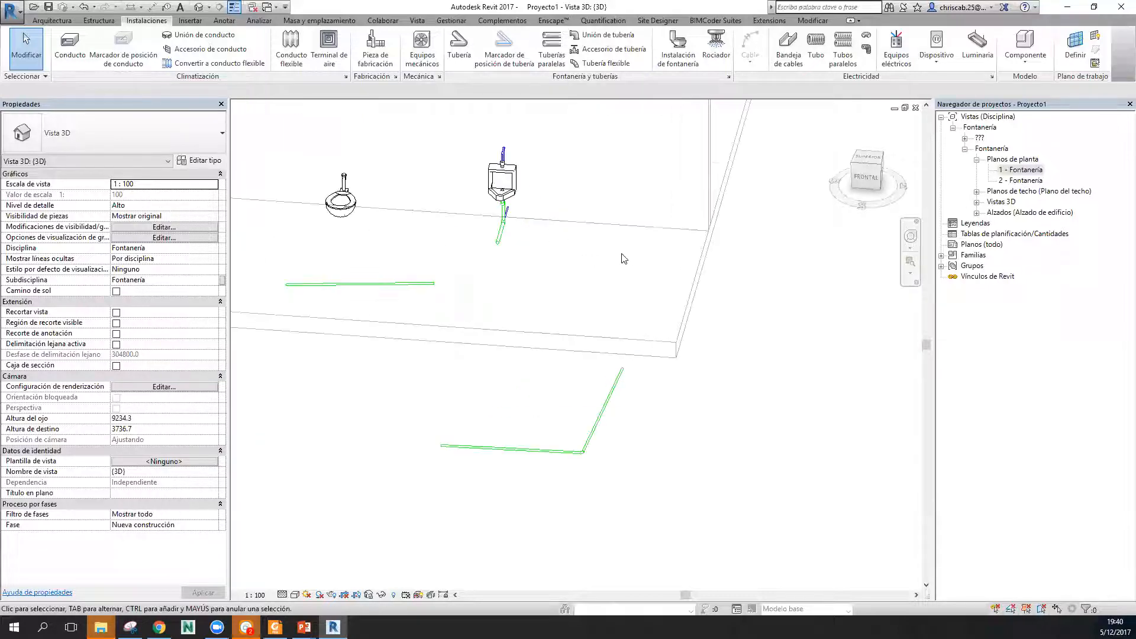
middle_click_drag(621, 254, 642, 367)
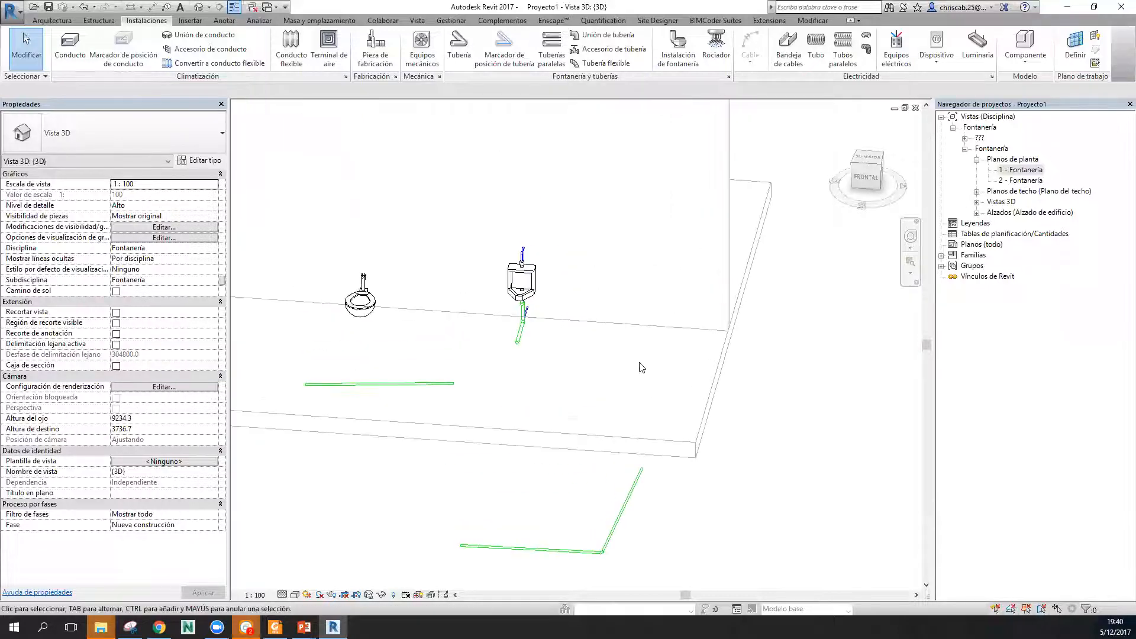
left_click(459, 48)
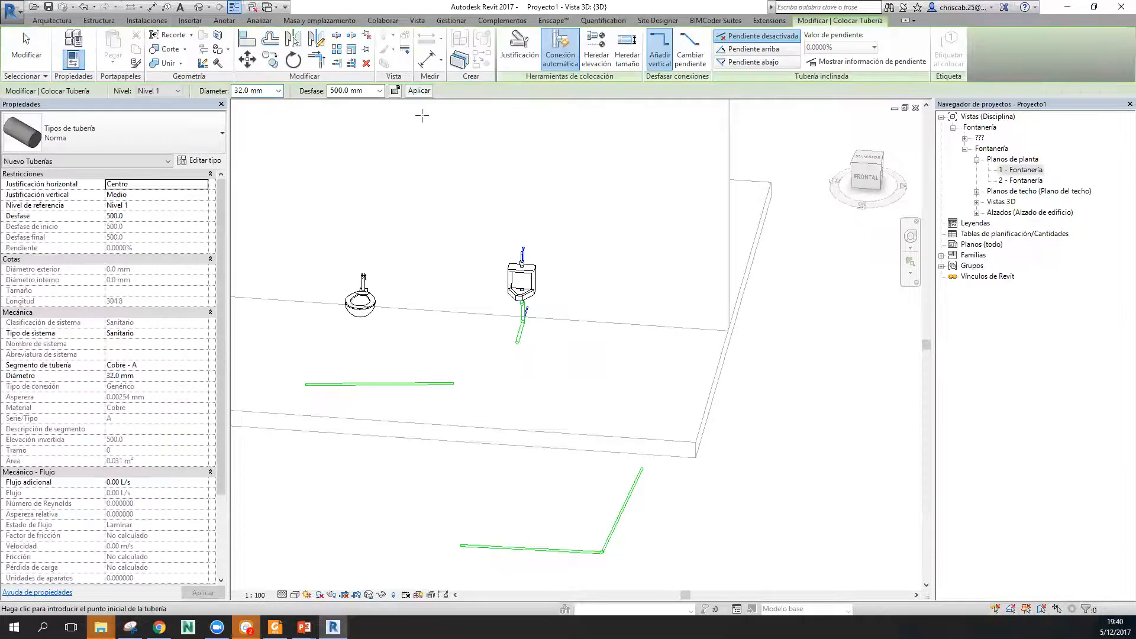
left_click(380, 92)
left_click(355, 112)
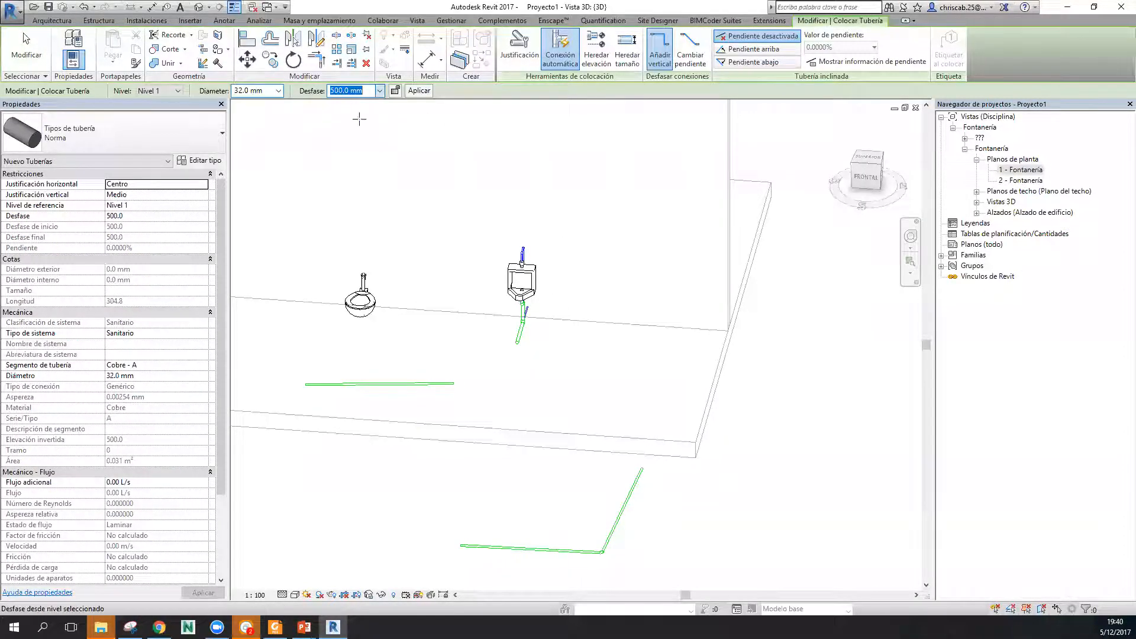
left_click(629, 387)
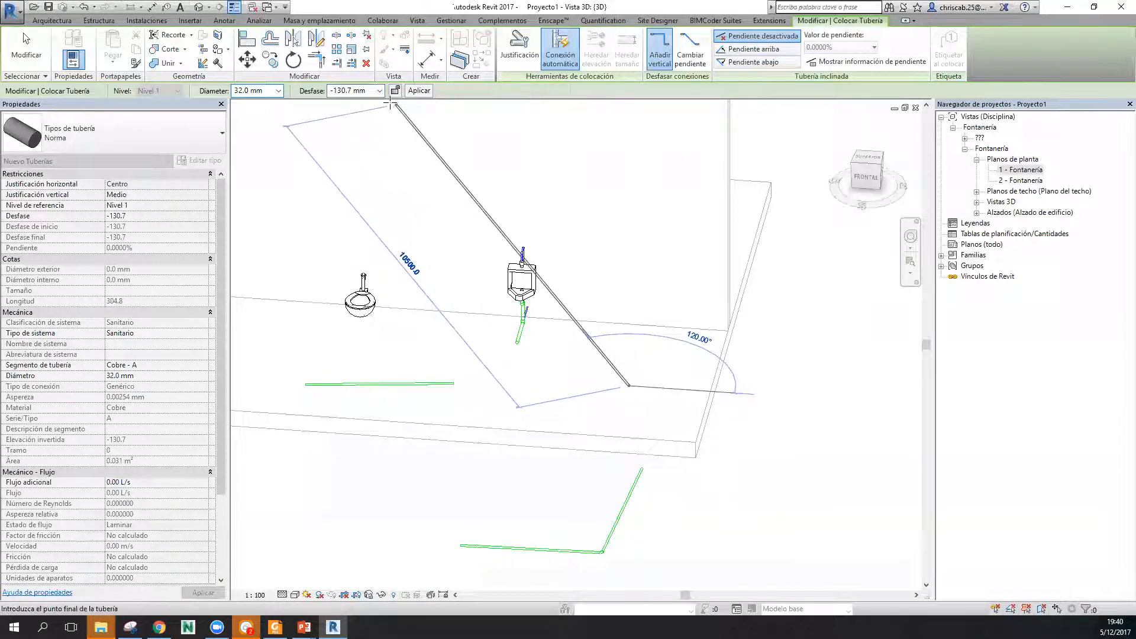
left_click(380, 93)
left_click(381, 93)
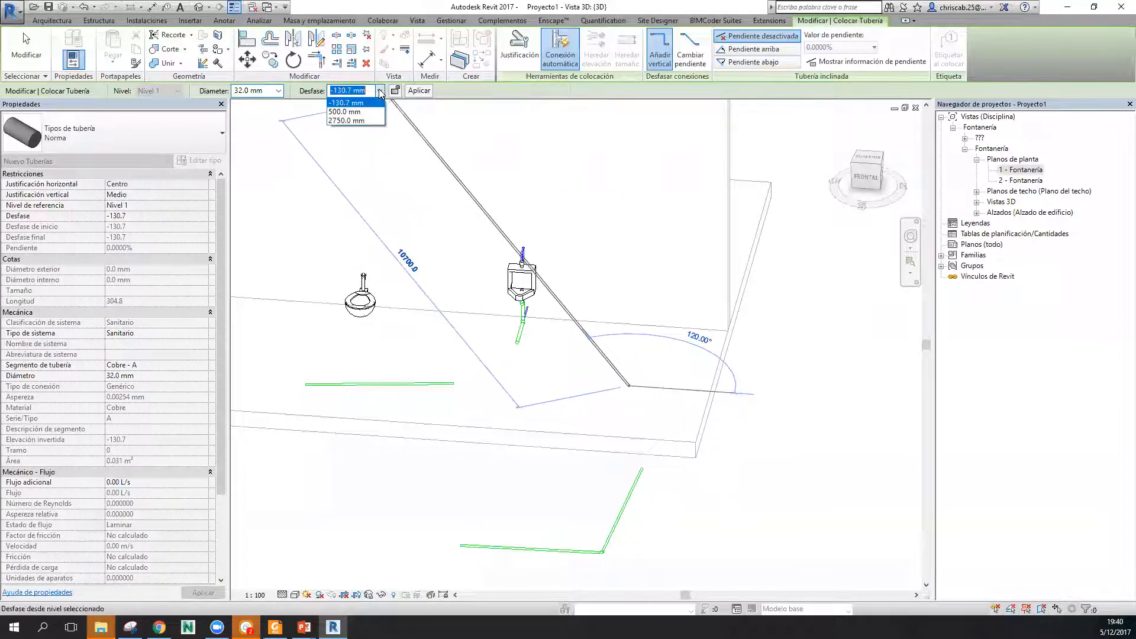
left_click(355, 120)
scroll(823, 305, "down", 4)
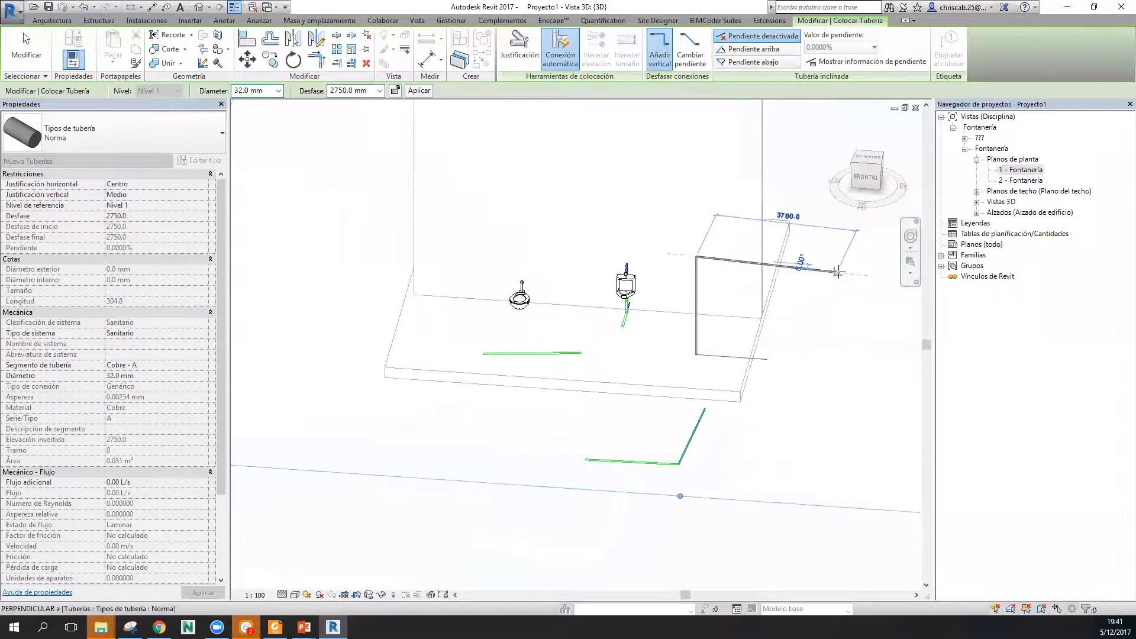
left_click(828, 310)
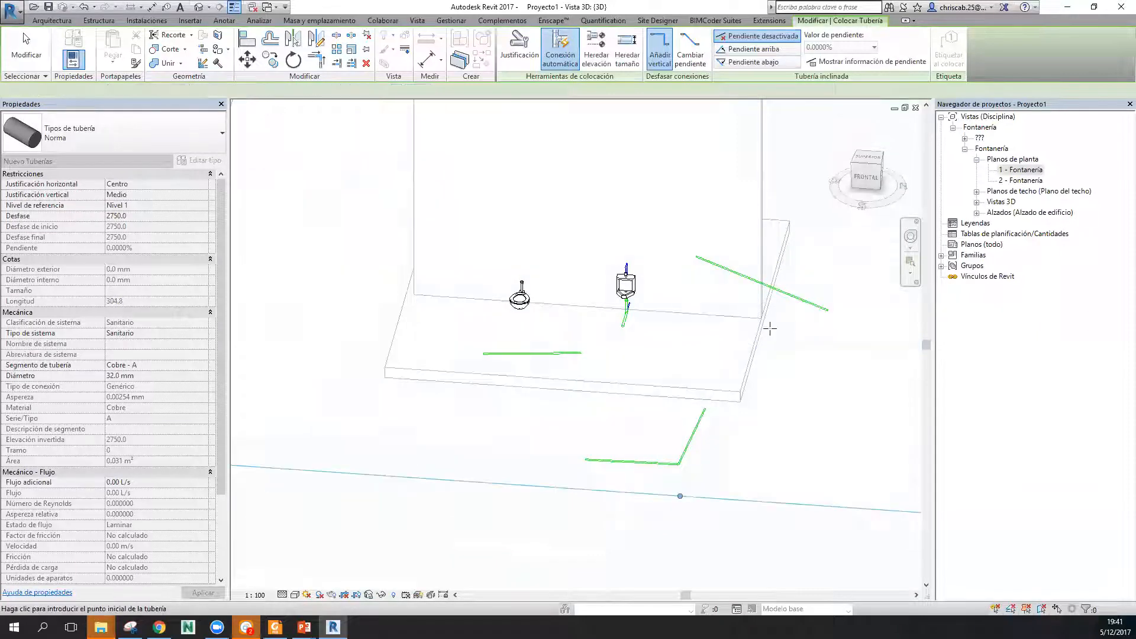
Draw a 32 mm pipe about 1100 mm long at a 2750 mm offset, and continue it with a drop and another segment at -130.7 mm.
scroll(693, 357, "down", 2)
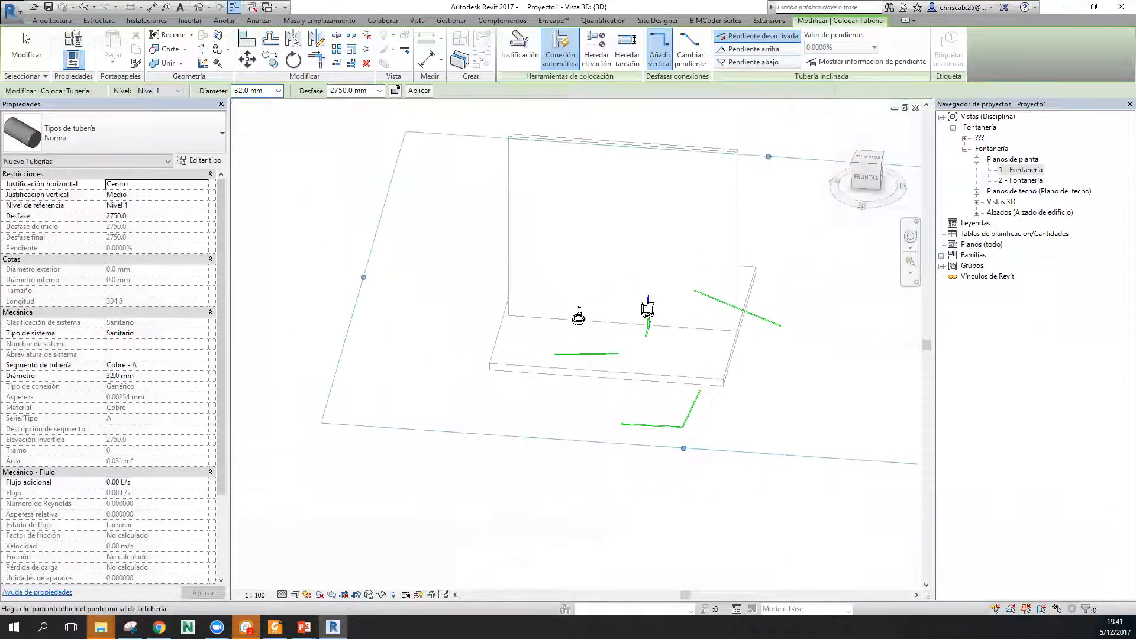
scroll(691, 353, "up", 2)
left_click(684, 361)
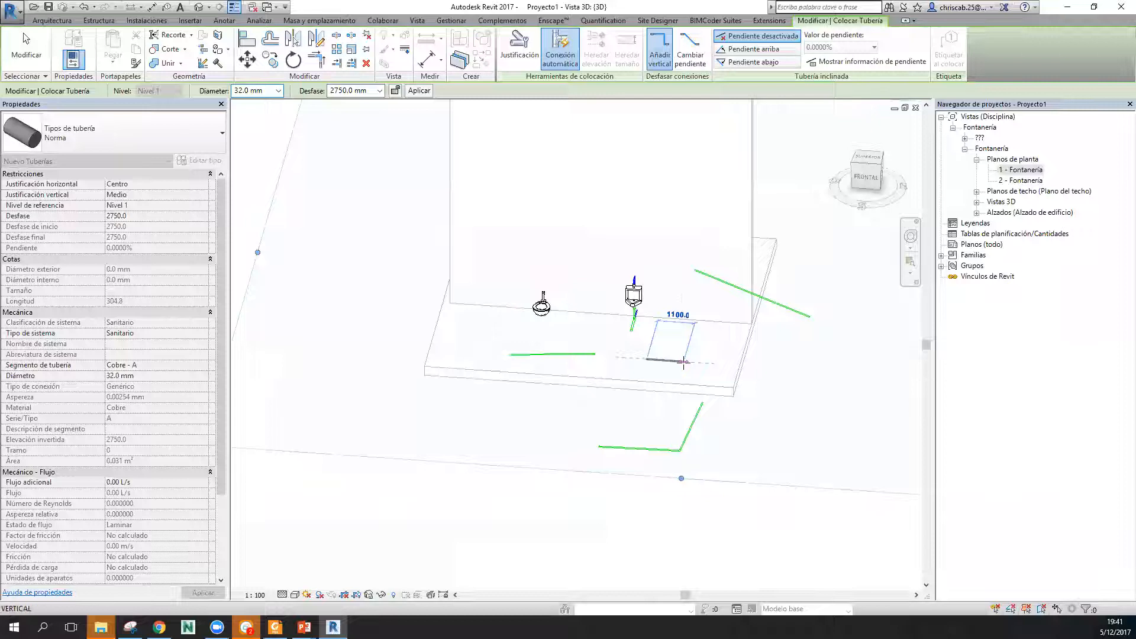
left_click(380, 91)
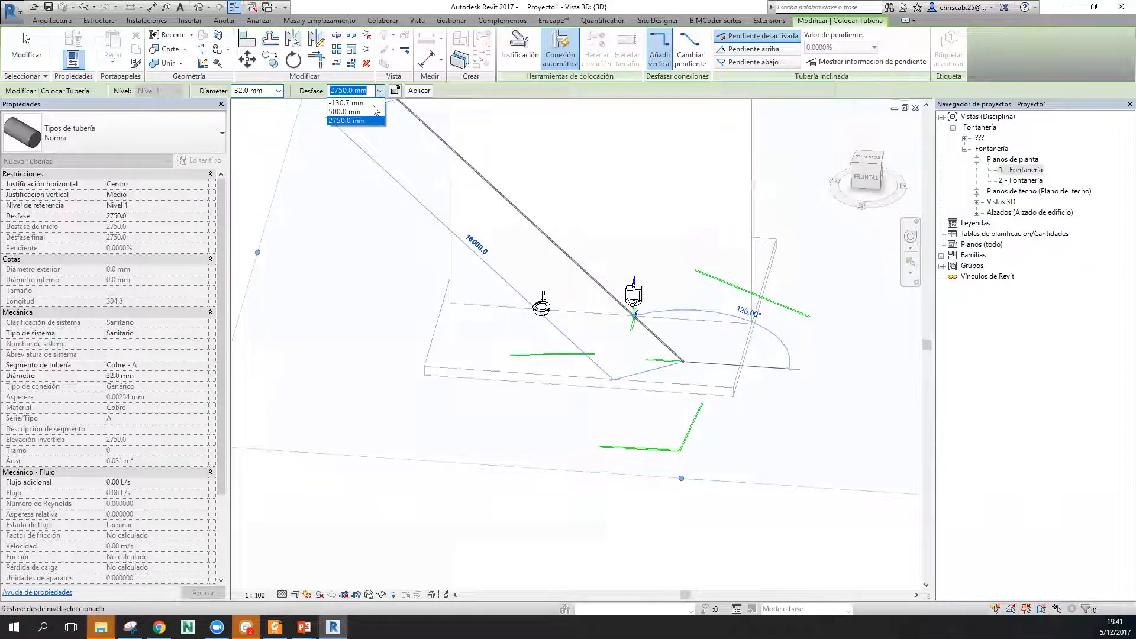
left_click(355, 112)
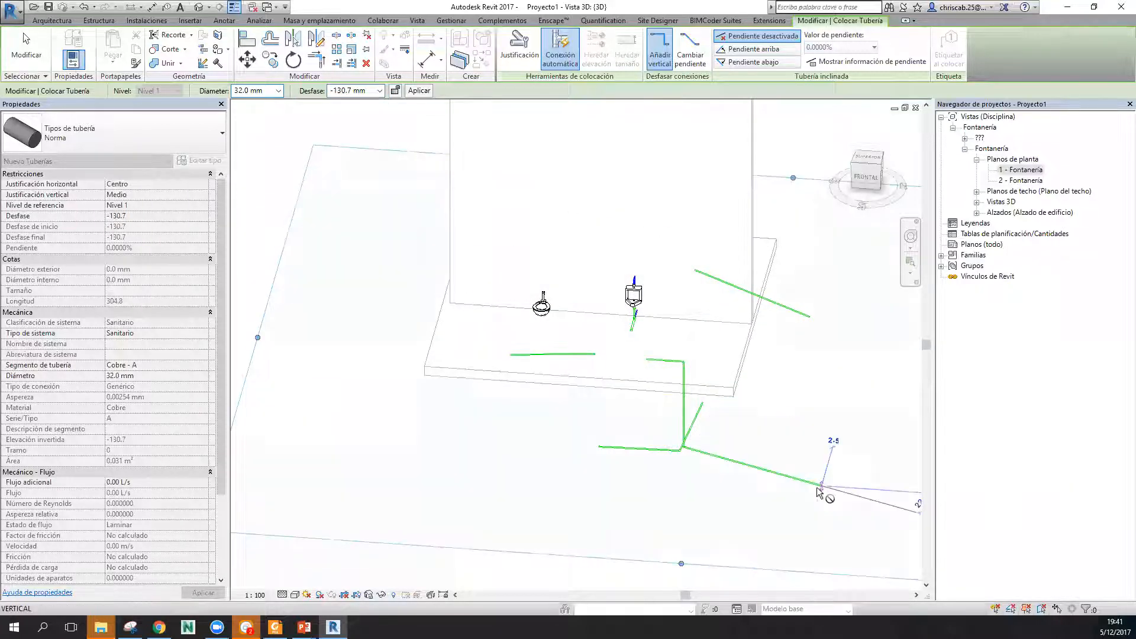
left_click(822, 485)
key("Escape")
key("Escape")
Select the vertical pipe joining the two offsets and examine its elbows, end offsets and slope connection options from several 3D angles.
middle_click_drag(725, 503, 817, 492, "shift")
scroll(798, 382, "up", 2)
scroll(777, 436, "up", 4)
scroll(715, 519, "up", 3)
middle_click_drag(703, 521, 672, 505, "shift")
scroll(671, 490, "down", 3)
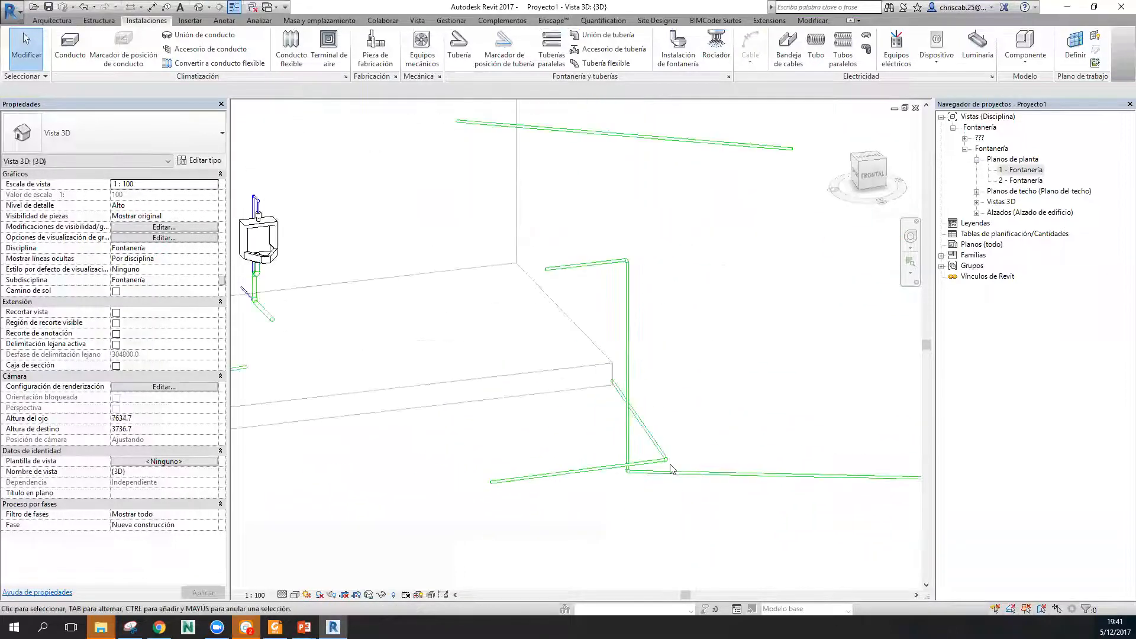
left_click(631, 327)
middle_click_drag(741, 409, 717, 239, "shift")
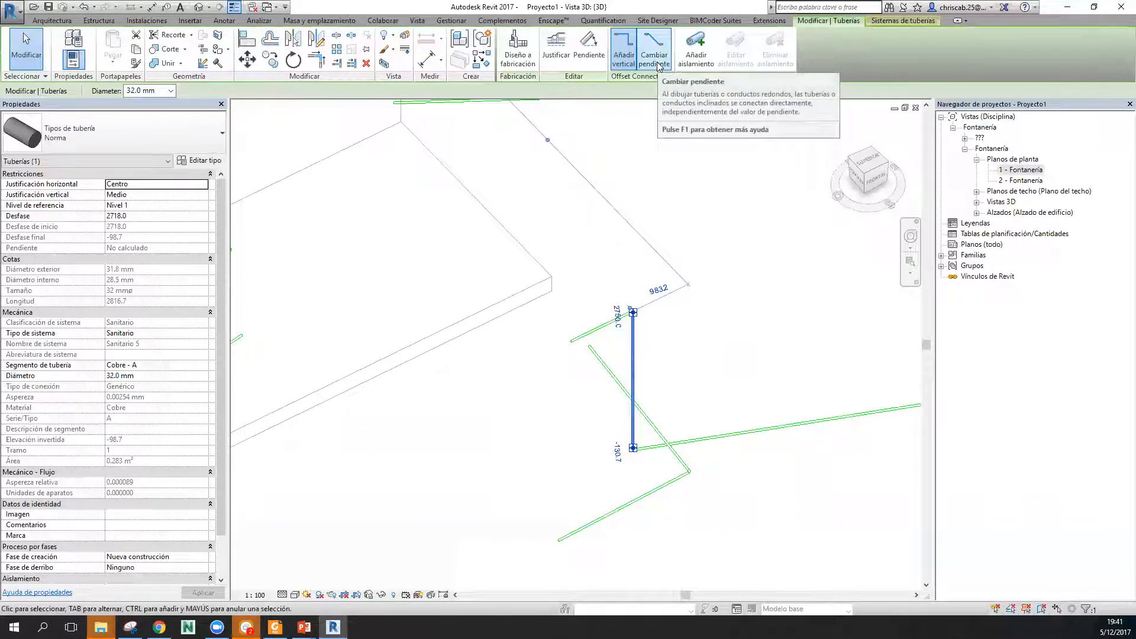
scroll(655, 382, "down", 2)
middle_click_drag(766, 510, 743, 522, "shift")
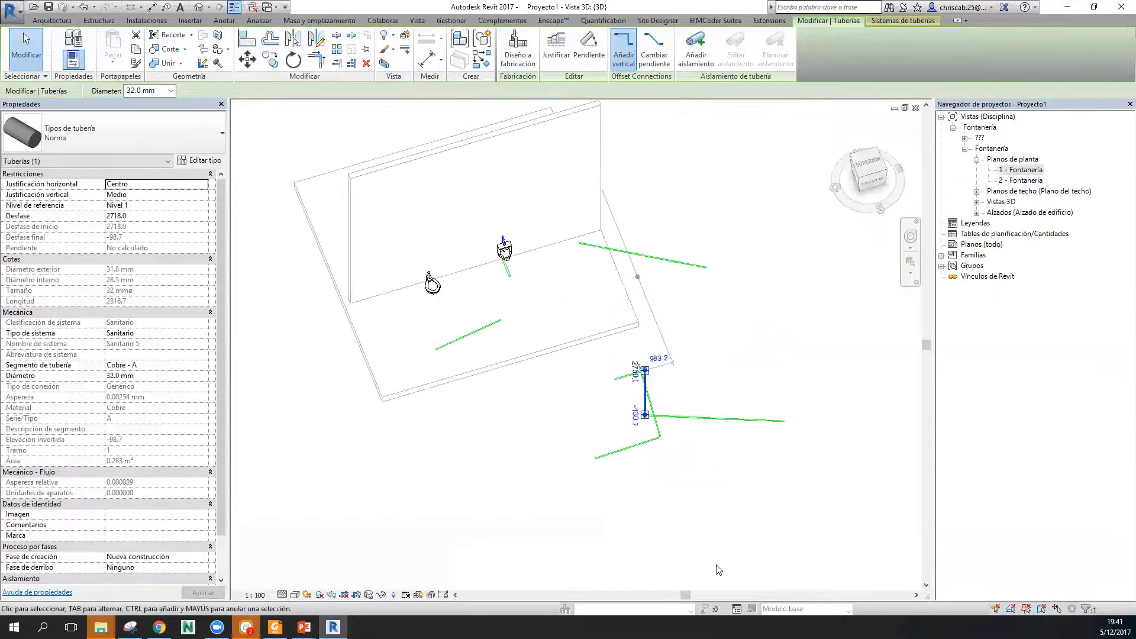
middle_click_drag(690, 572, 703, 469)
left_click(717, 473)
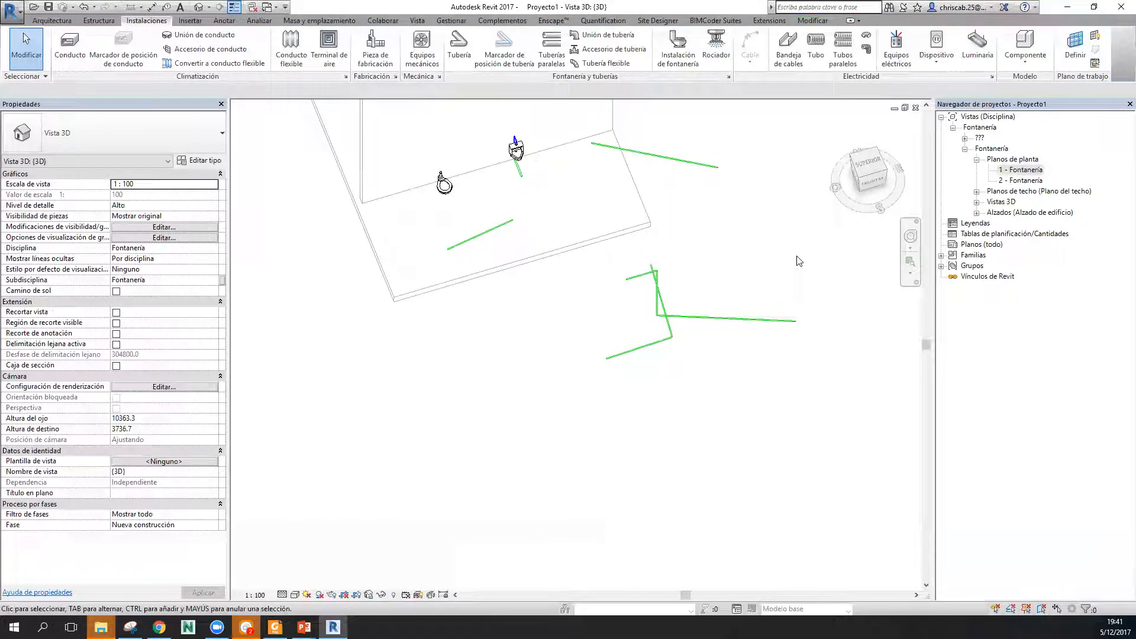
Generate parallel pipes from the long lower horizontal segment, with a horizontal number of 5 and a 250 mm horizontal offset.
scroll(796, 263, "up", 2)
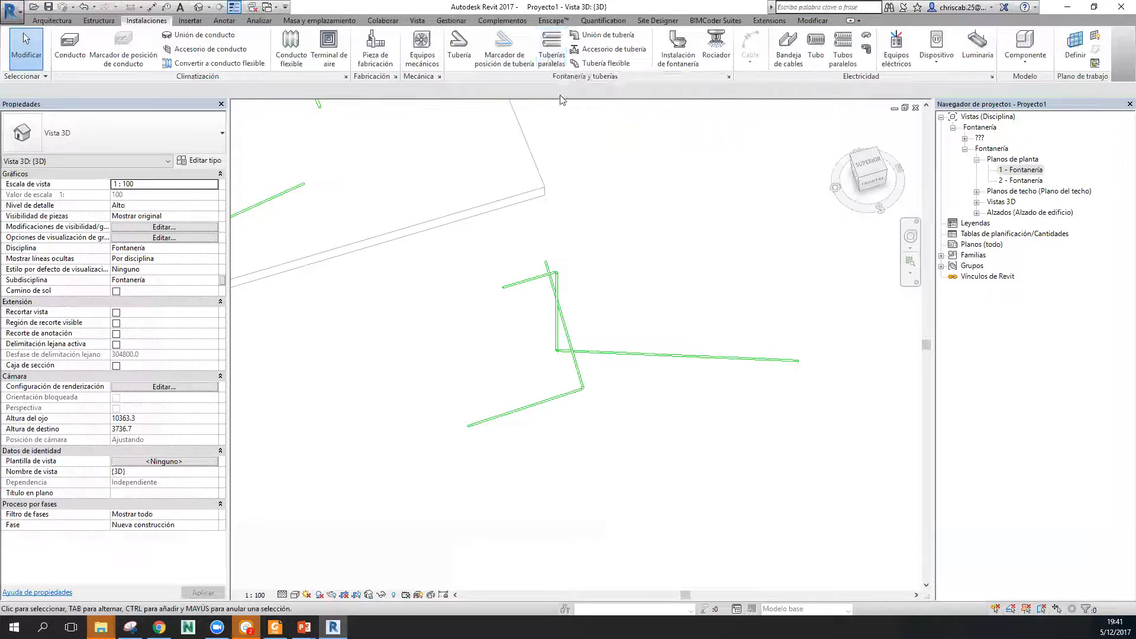
left_click(552, 57)
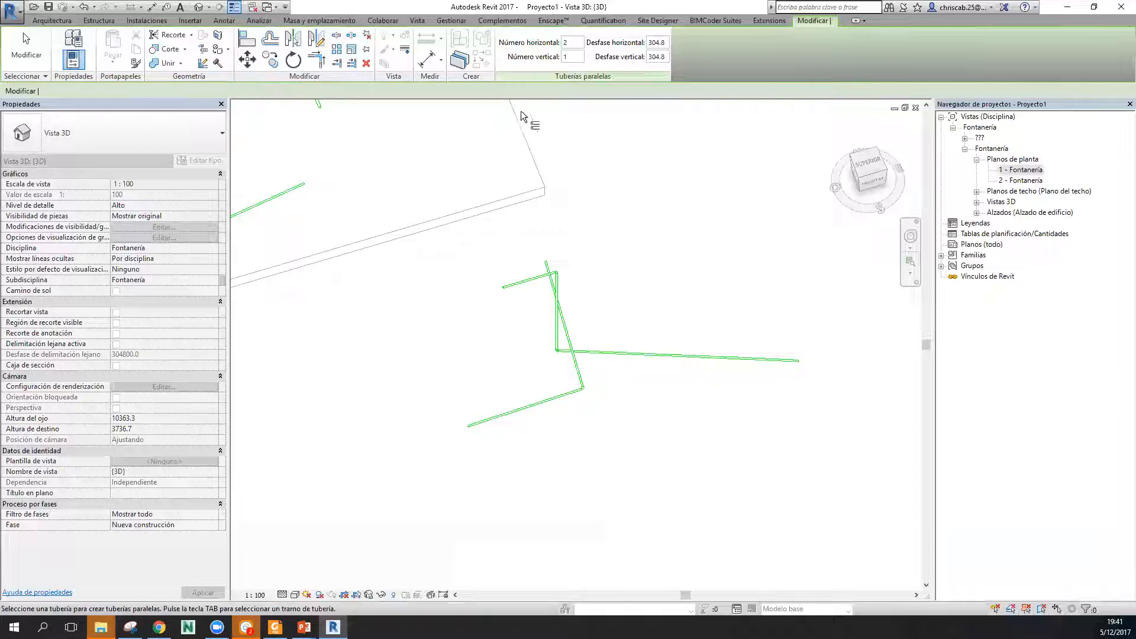
left_click(569, 43)
type("5")
left_click(705, 356)
scroll(732, 426, "up", 2)
scroll(745, 435, "up", 1)
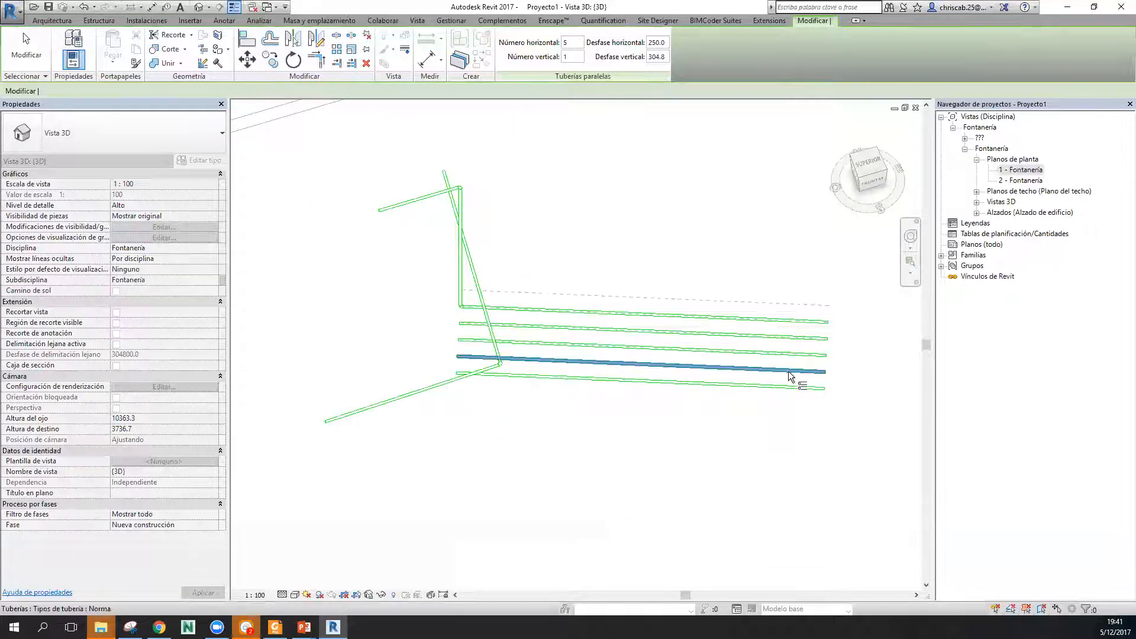
Generate matching sets of five parallel pipes, 250 mm apart, from the vertical pipe and the short upper segment.
scroll(778, 362, "up", 1)
left_click(409, 251)
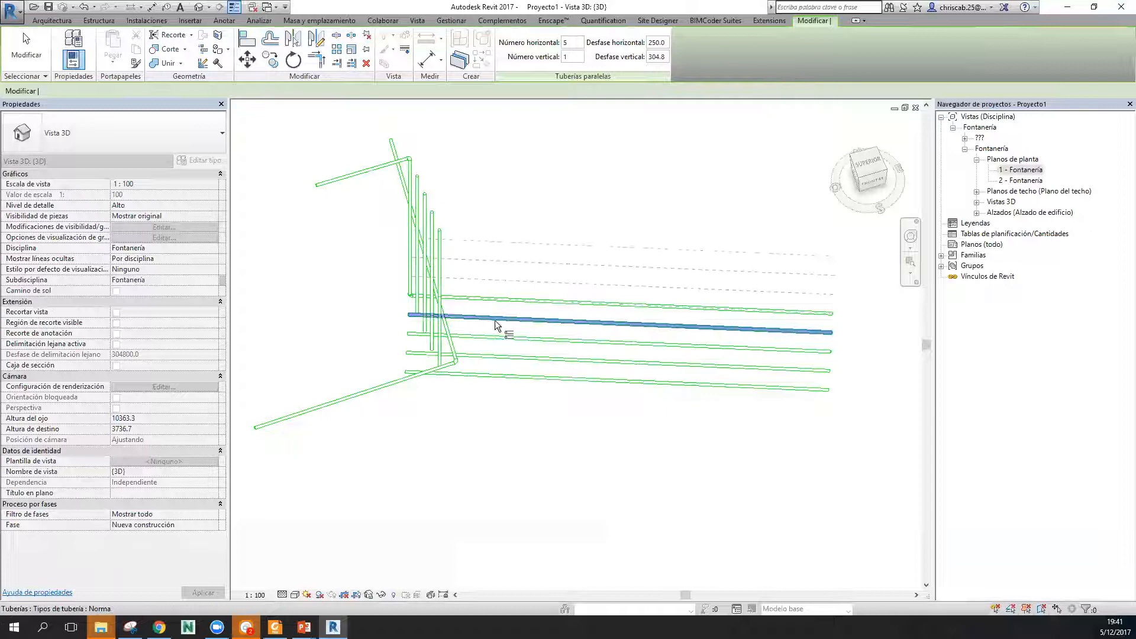
scroll(450, 372, "down", 1)
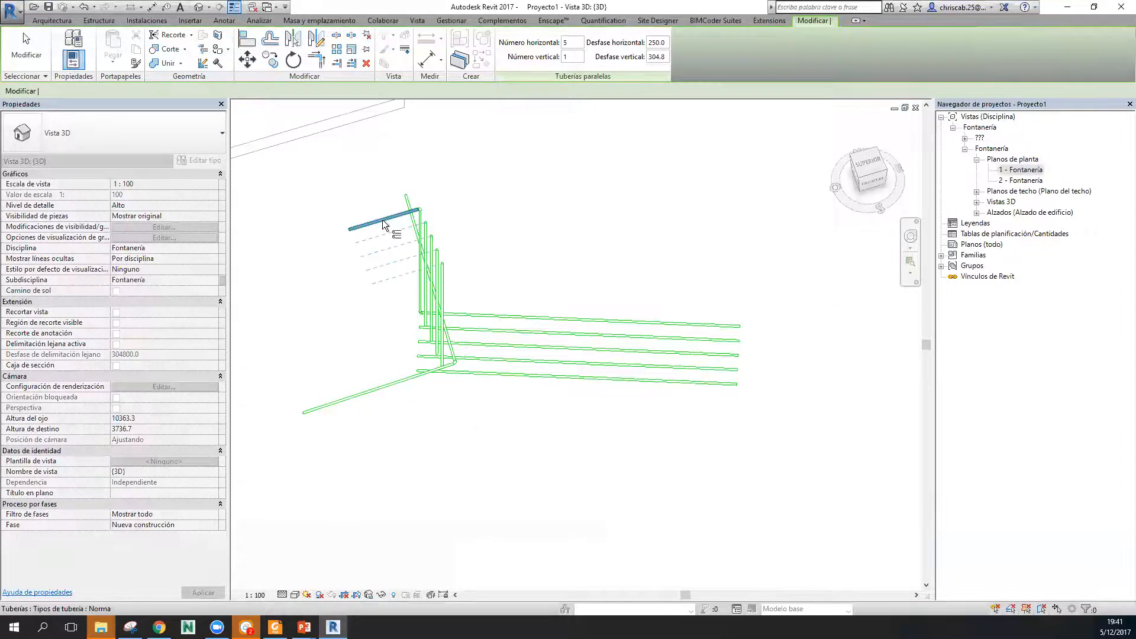
middle_click_drag(508, 334, 474, 192, "shift")
scroll(474, 193, "up", 3)
scroll(433, 239, "up", 1)
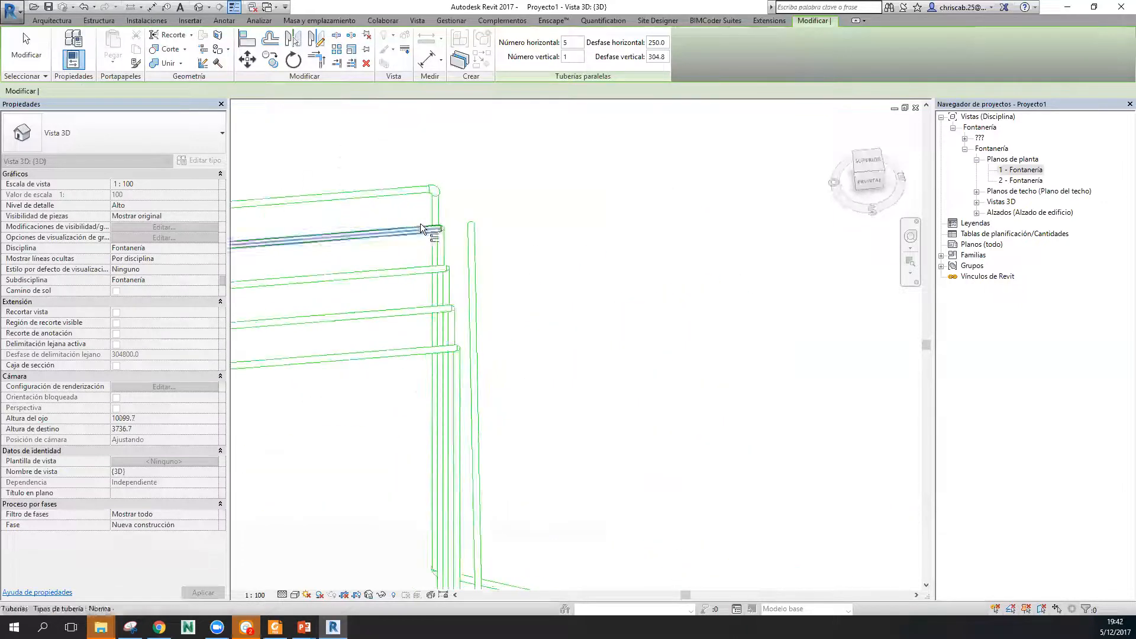
Examine the corners where the parallel upper pipes meet their vertical drops, with Trim/Extend to Corner started but not applied.
scroll(355, 308, "down", 3)
scroll(377, 257, "up", 4)
scroll(428, 360, "up", 2)
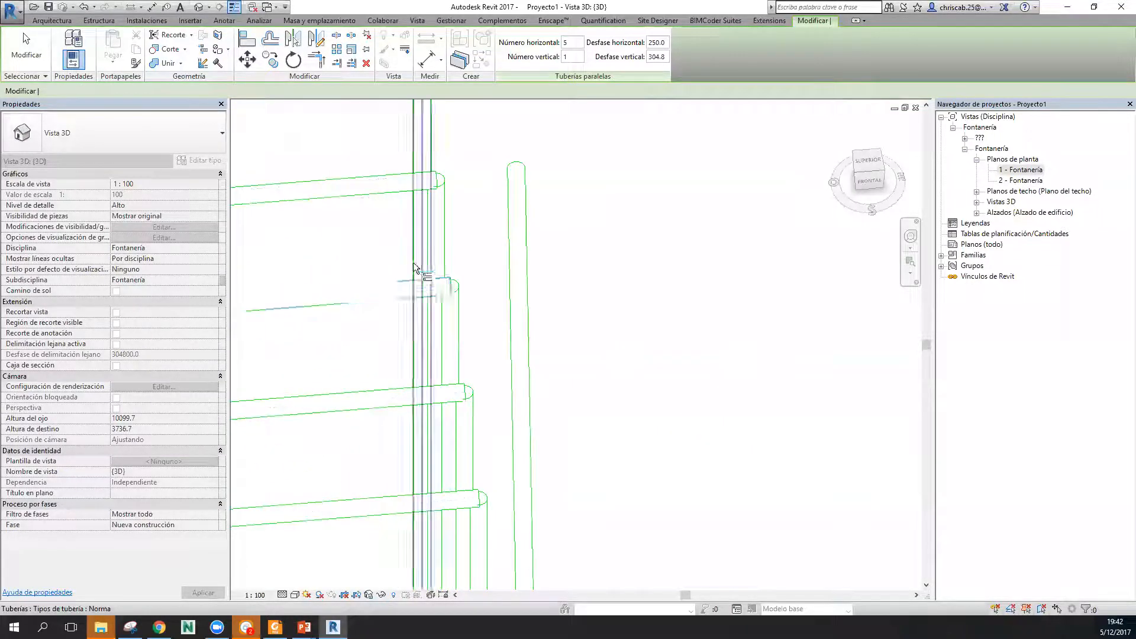
scroll(379, 226, "up", 3)
key("Escape")
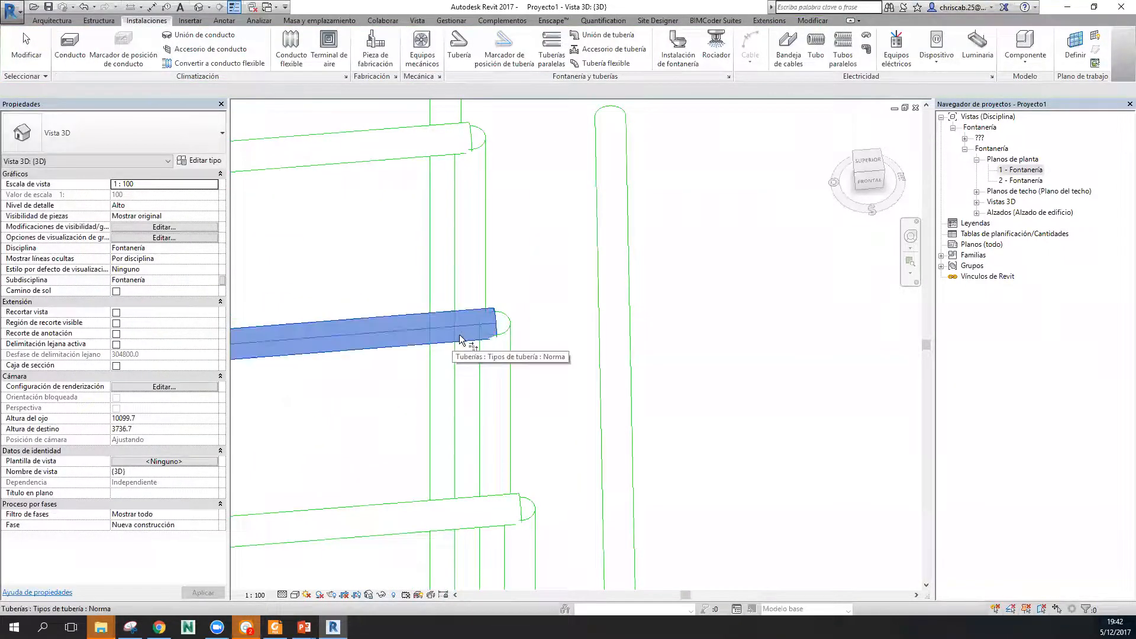
scroll(527, 400, "down", 2)
middle_click_drag(529, 400, 588, 431, "shift")
scroll(524, 379, "down", 3)
scroll(500, 332, "up", 5)
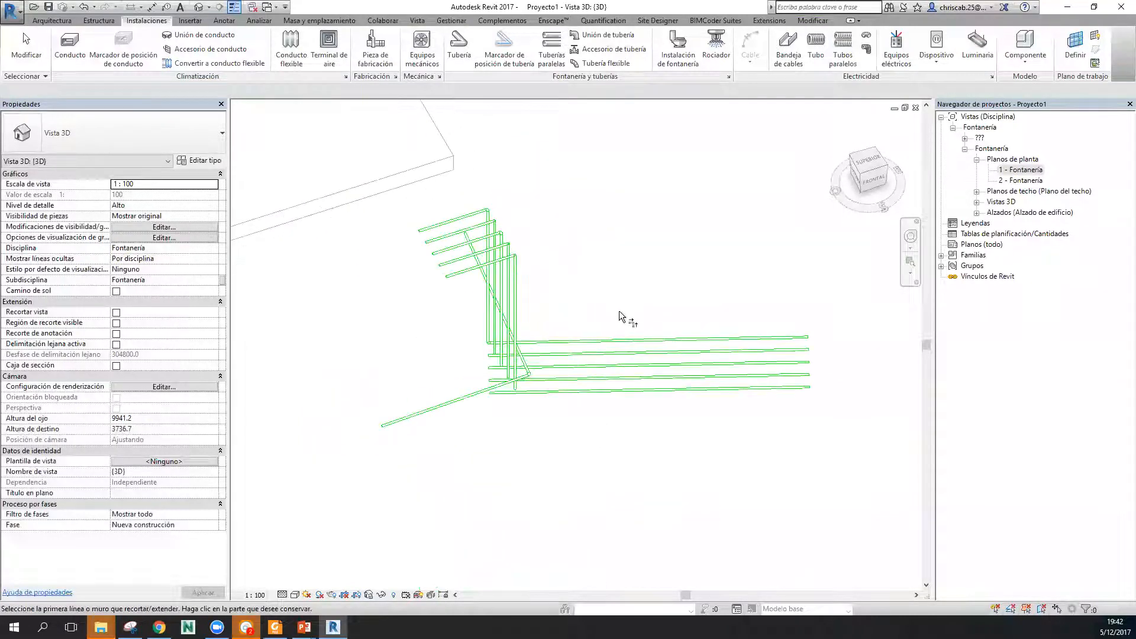
key("Escape")
Draw two separate 32 mm sanitary pipes at a -130.7 mm offset in the empty area in front of the parallel run, leaving a gap between them.
middle_click_drag(692, 435, 630, 333)
scroll(604, 378, "down", 3)
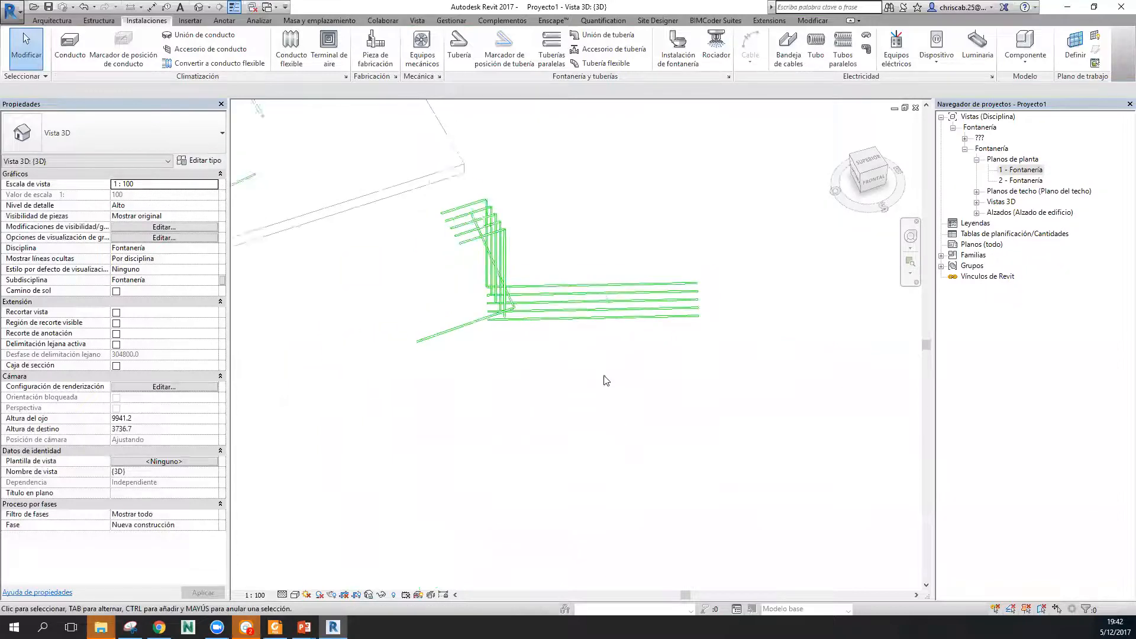
middle_click_drag(604, 378, 563, 298)
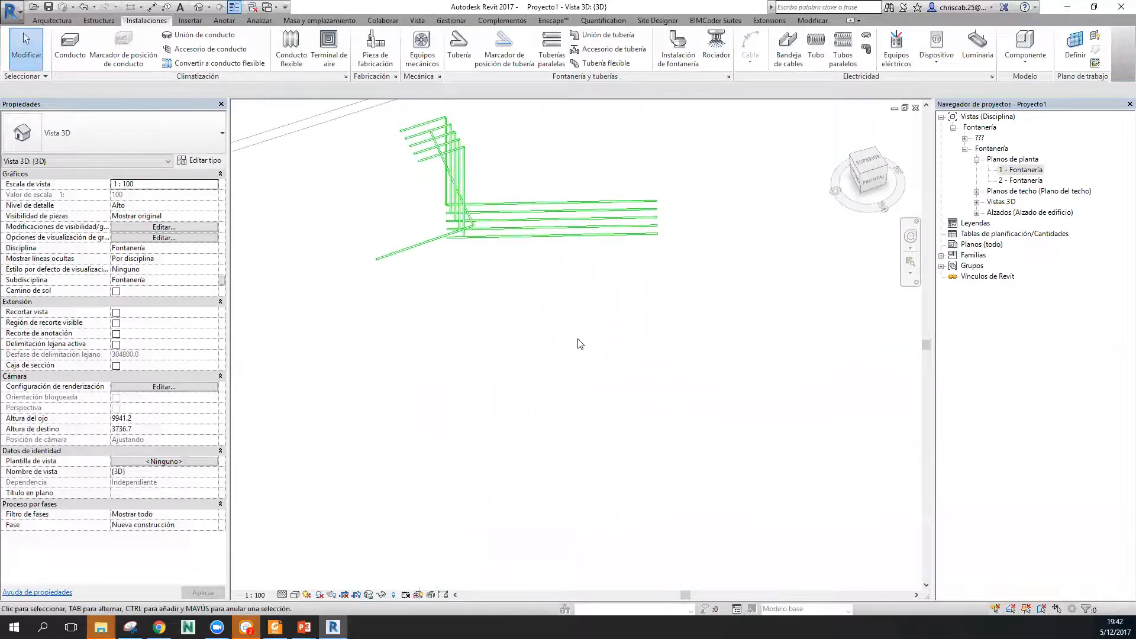
left_click(462, 47)
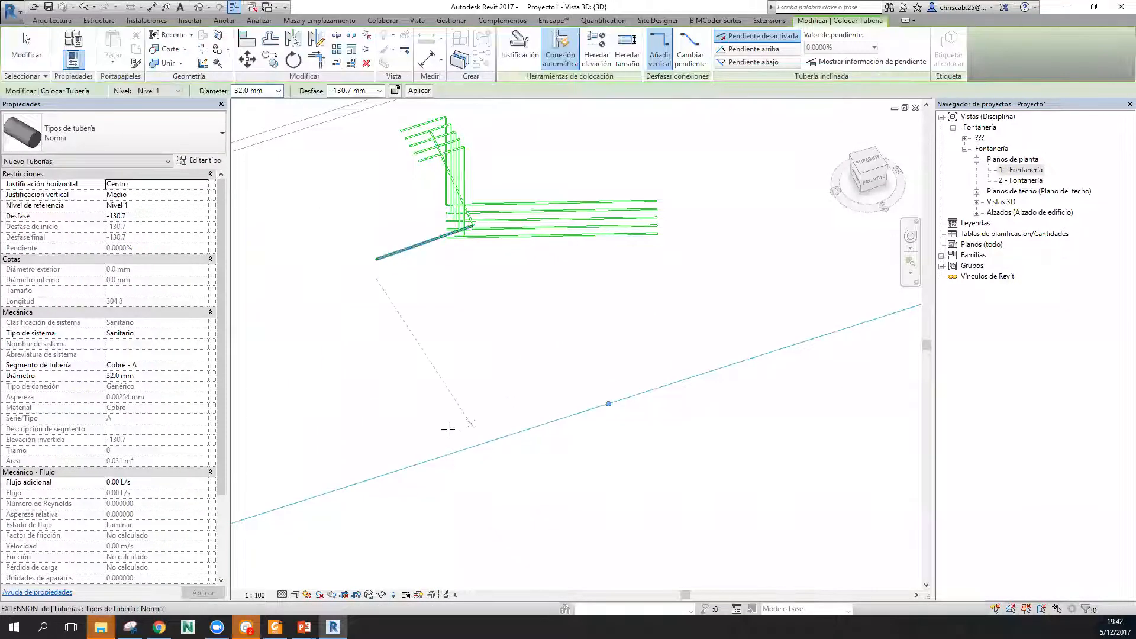
middle_click_drag(447, 426, 452, 291)
scroll(451, 294, "down", 2)
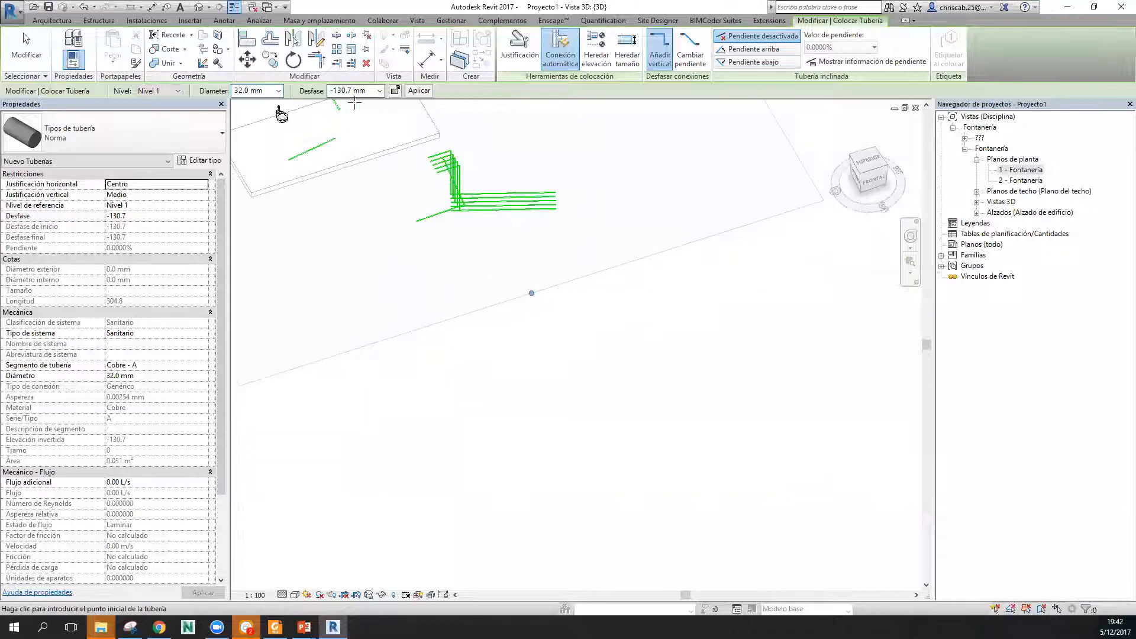
left_click(468, 451)
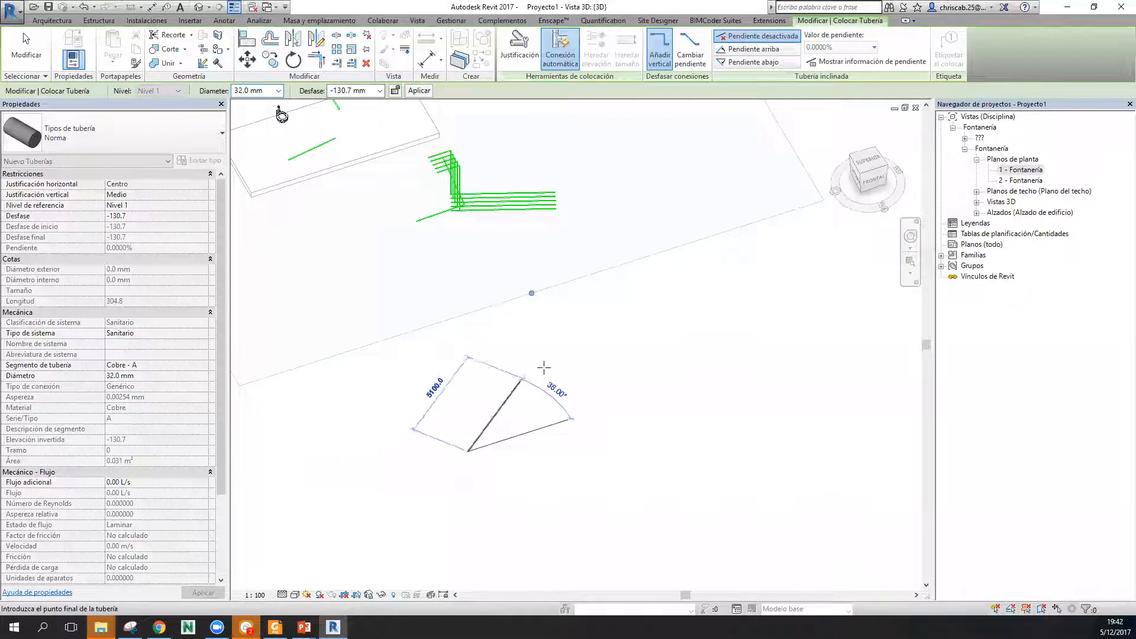
left_click(561, 349)
left_click(591, 326)
left_click(804, 349)
key("Escape")
key("Escape")
Join the two separate 32 mm pipes at a corner with Trim/Extend.
scroll(641, 398, "up", 2)
middle_click_drag(641, 398, 641, 427, "shift")
scroll(500, 330, "up", 2)
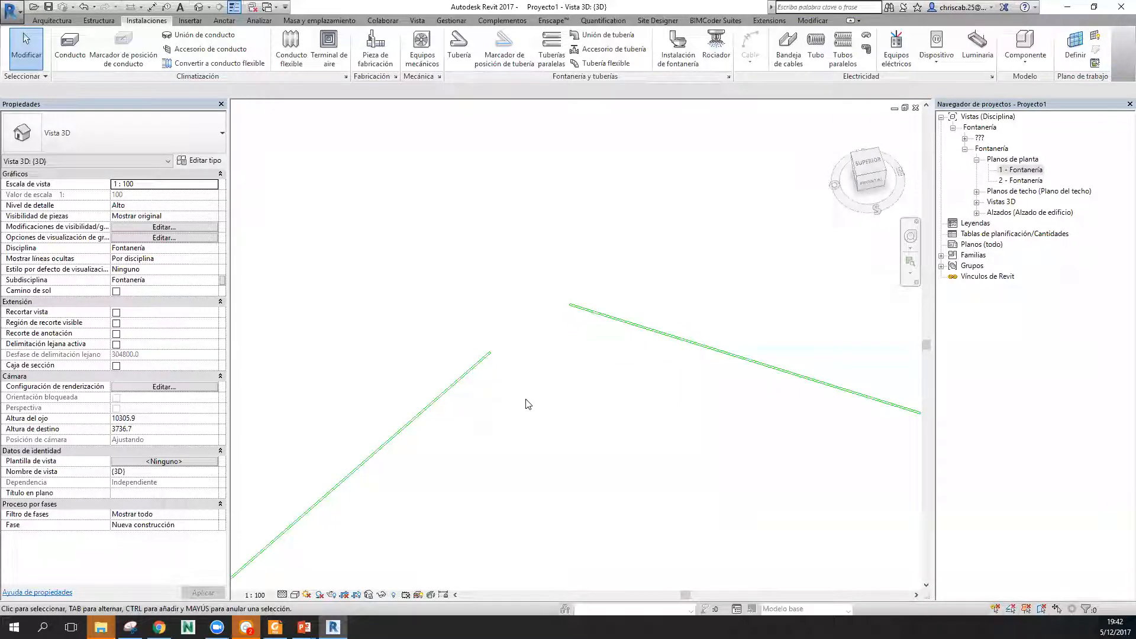
key("t")
key("r")
left_click(479, 364)
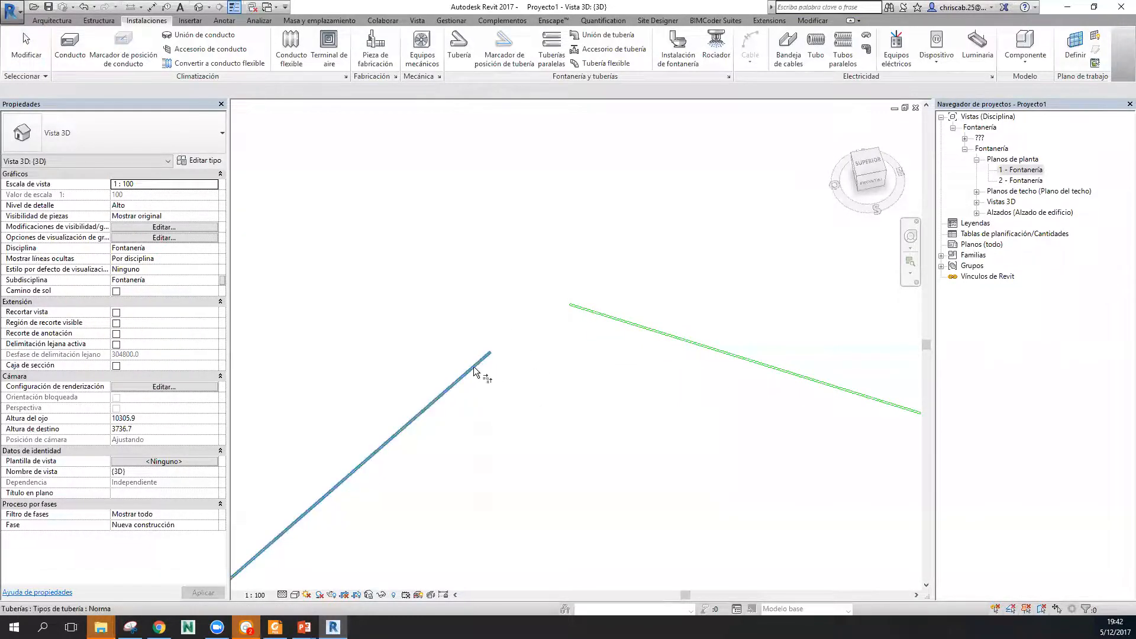
left_click(665, 333)
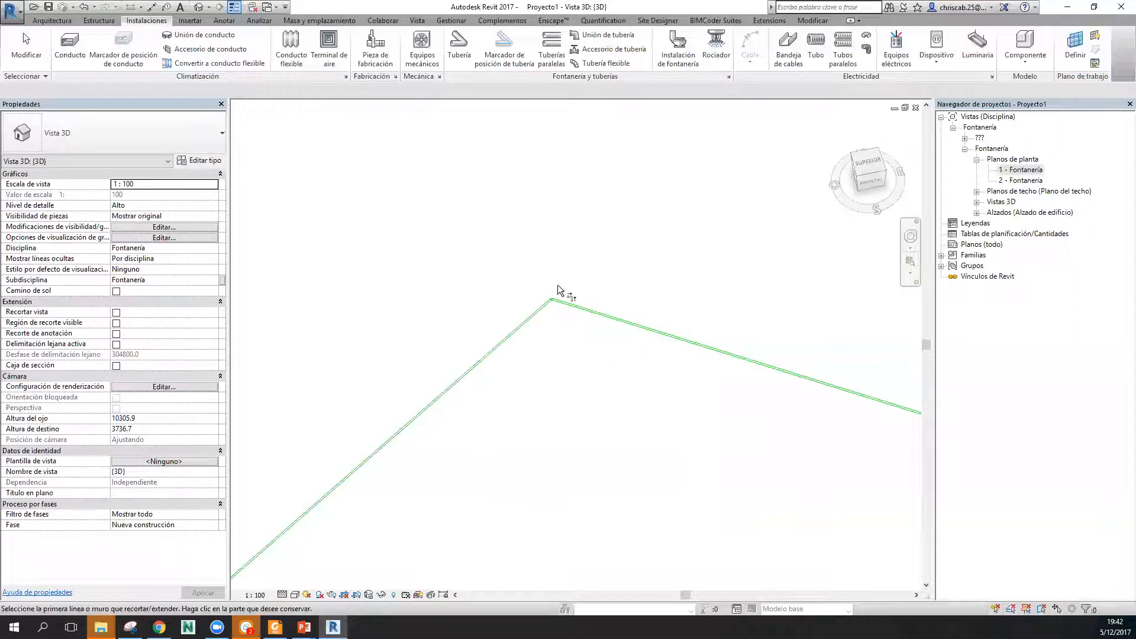
scroll(596, 345, "down", 3)
key("Escape")
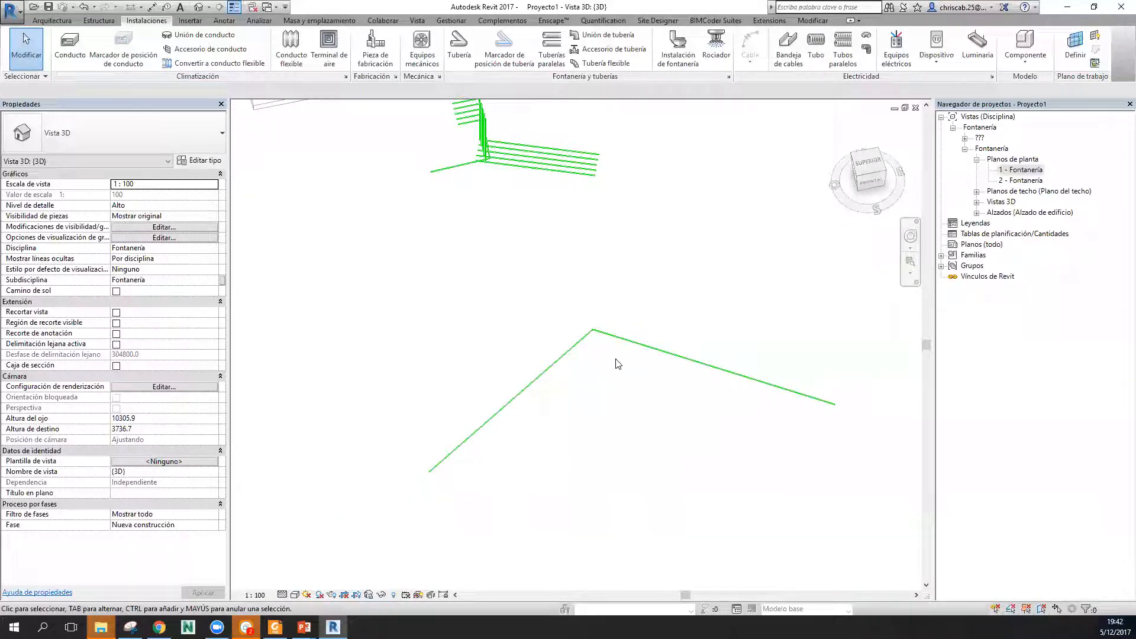
Select the elbow joining the two pipes, examine its angle property, and view the pair from the top.
scroll(559, 317, "up", 4)
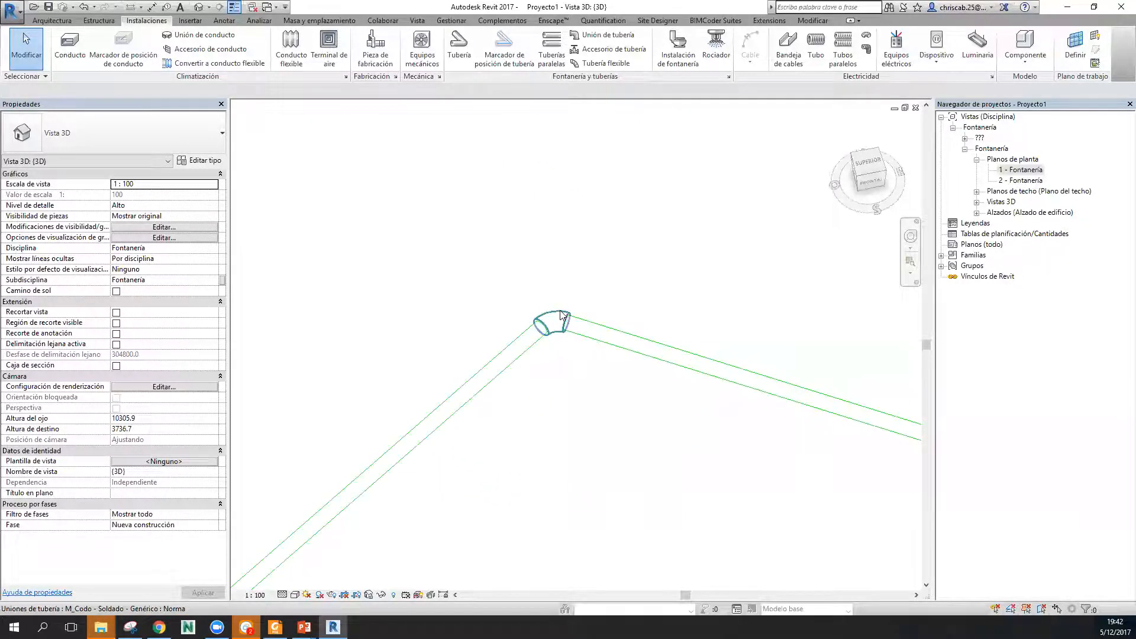
left_click(561, 318)
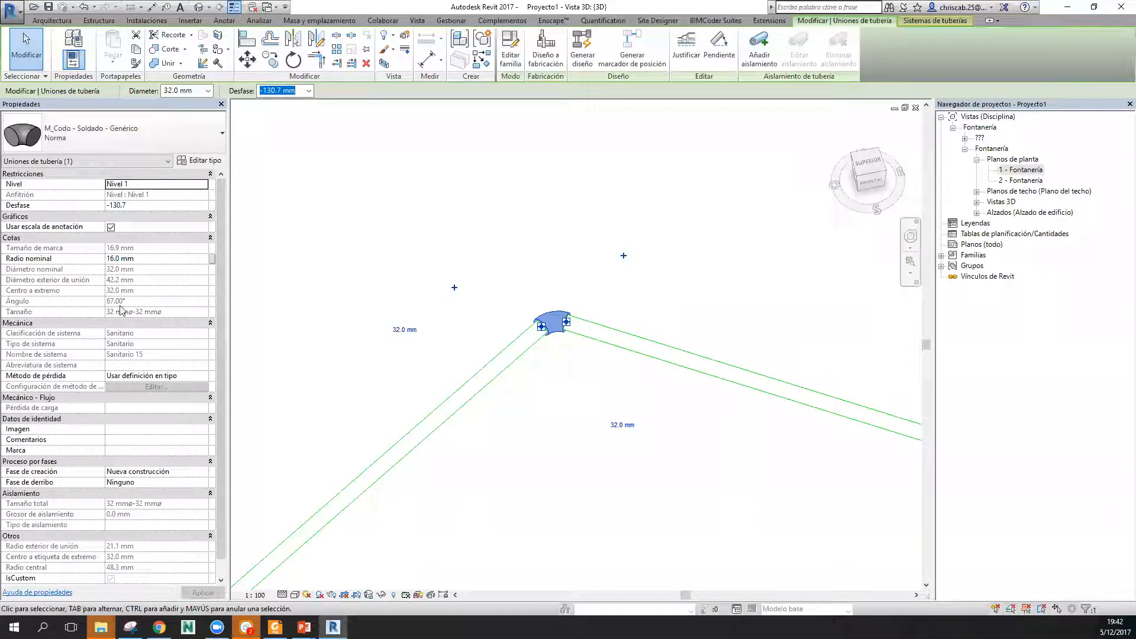
scroll(616, 385, "down", 3)
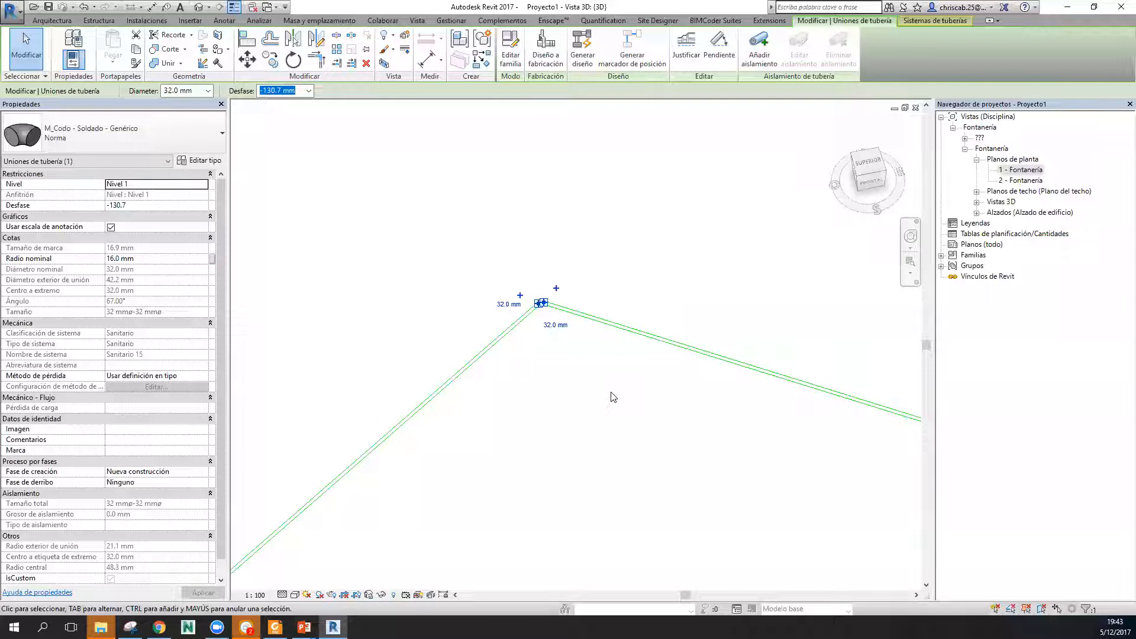
middle_click_drag(613, 398, 638, 324)
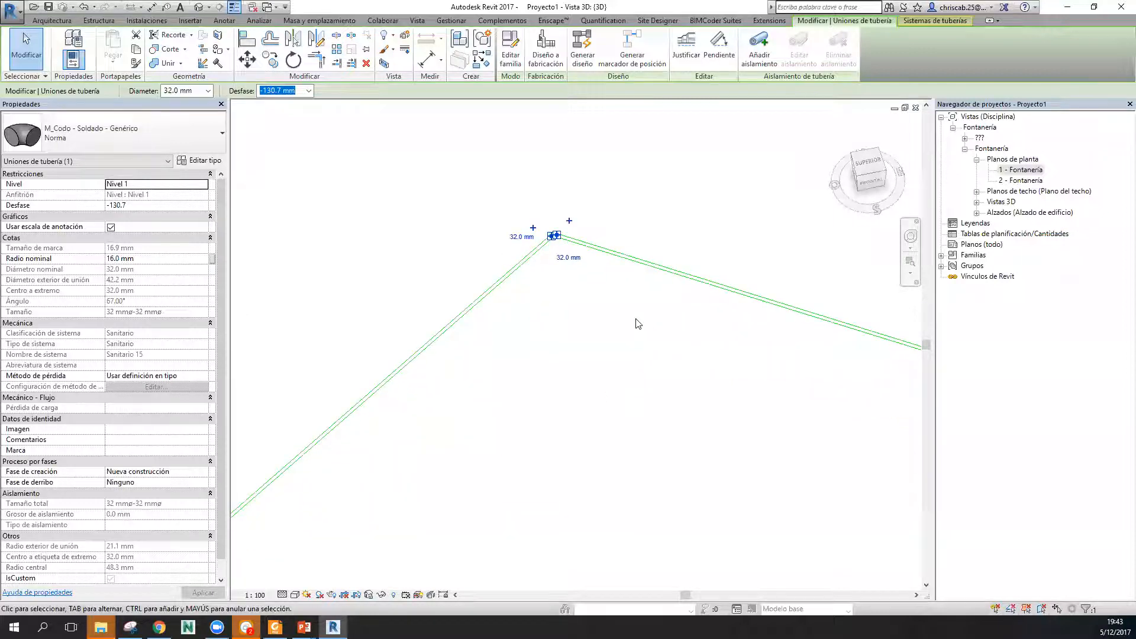
left_click(613, 349)
middle_click_drag(633, 433, 616, 395)
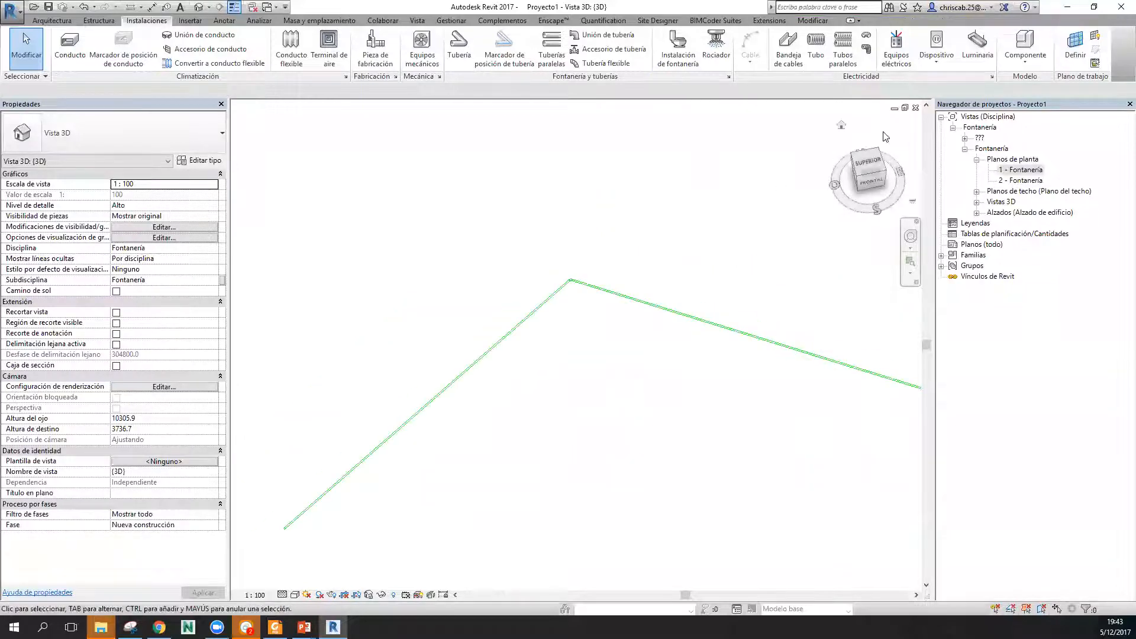
left_click(875, 167)
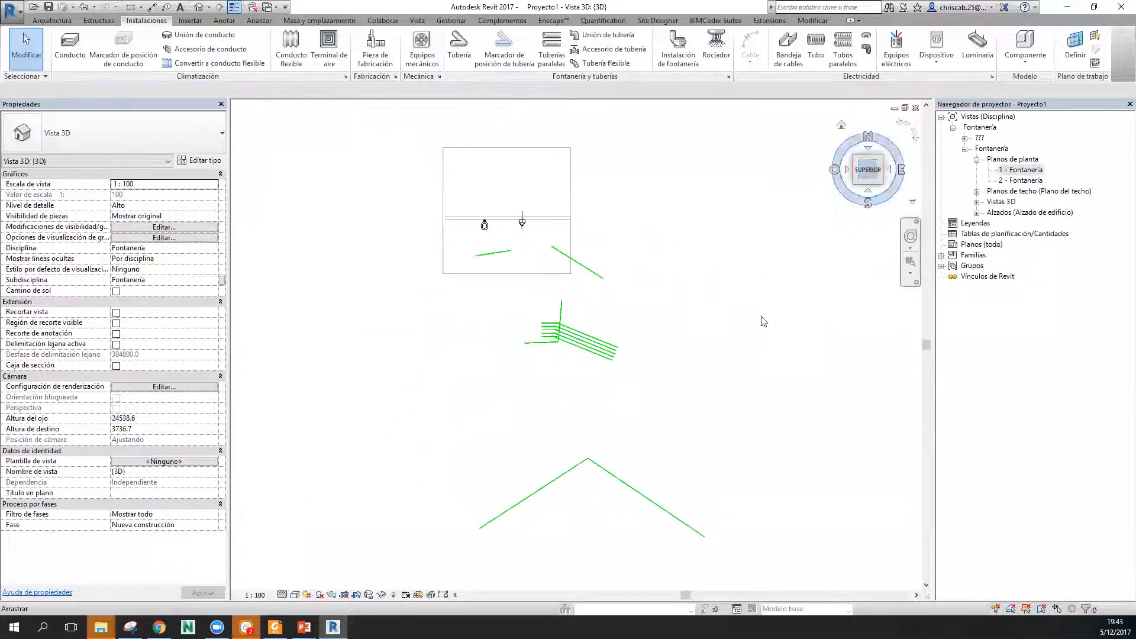
middle_click_drag(621, 532, 578, 424)
scroll(572, 422, "up", 2)
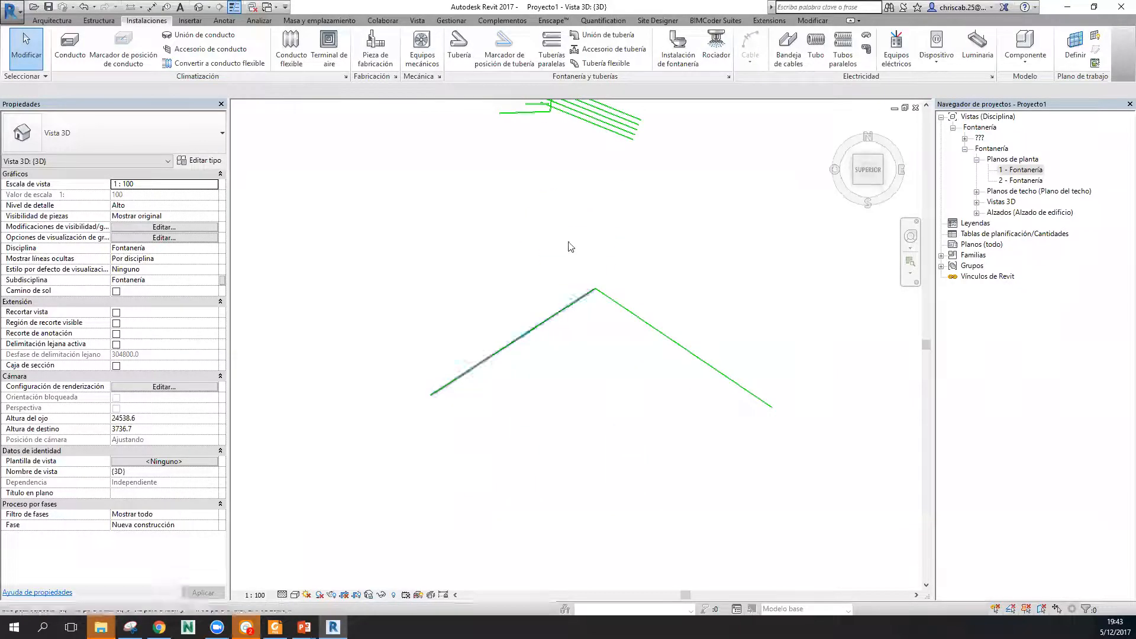
Set the pipe fittings to use specific angles in the mechanical settings, excluding 60°, 30°, 22.5° and 11.25° so only 90° and 45° stay enabled.
key("m")
key("s")
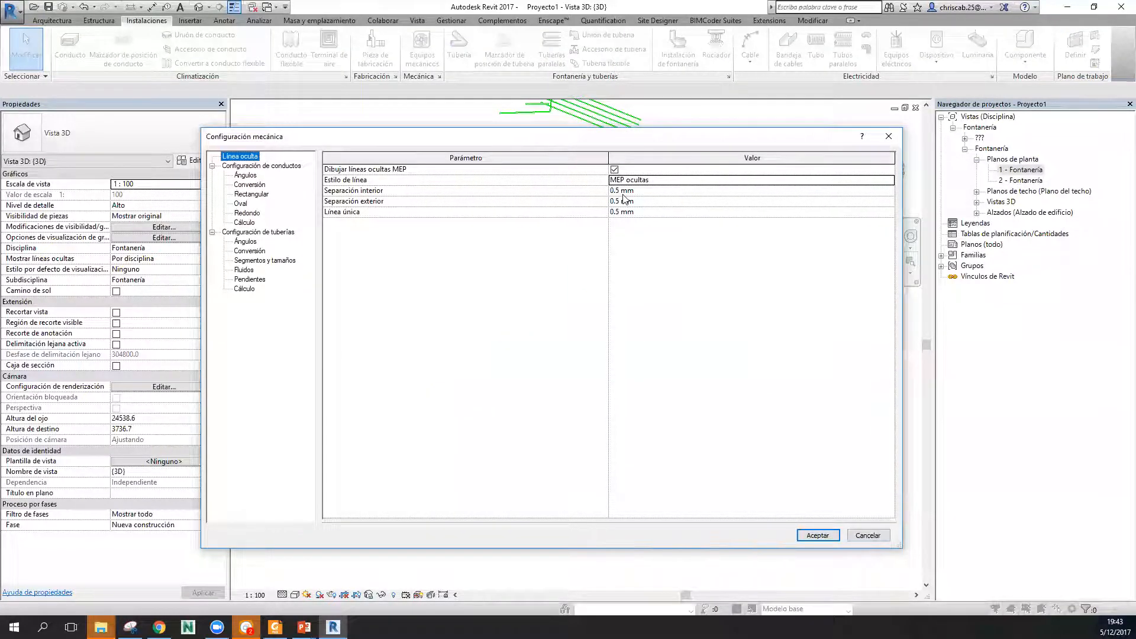
left_click(272, 234)
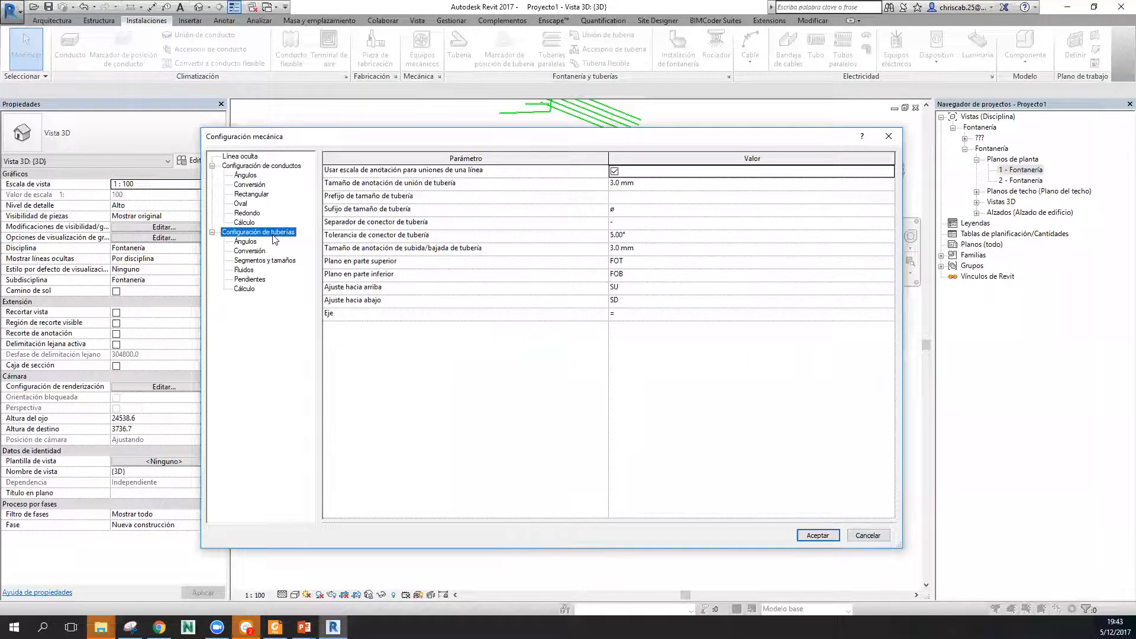
left_click(243, 242)
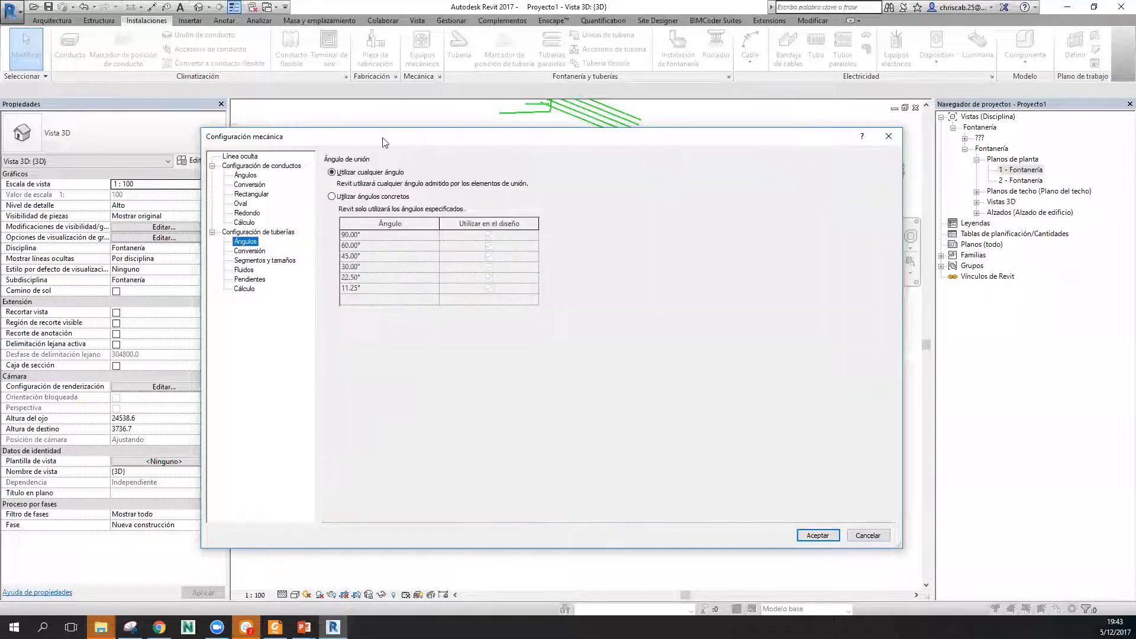
left_click(333, 198)
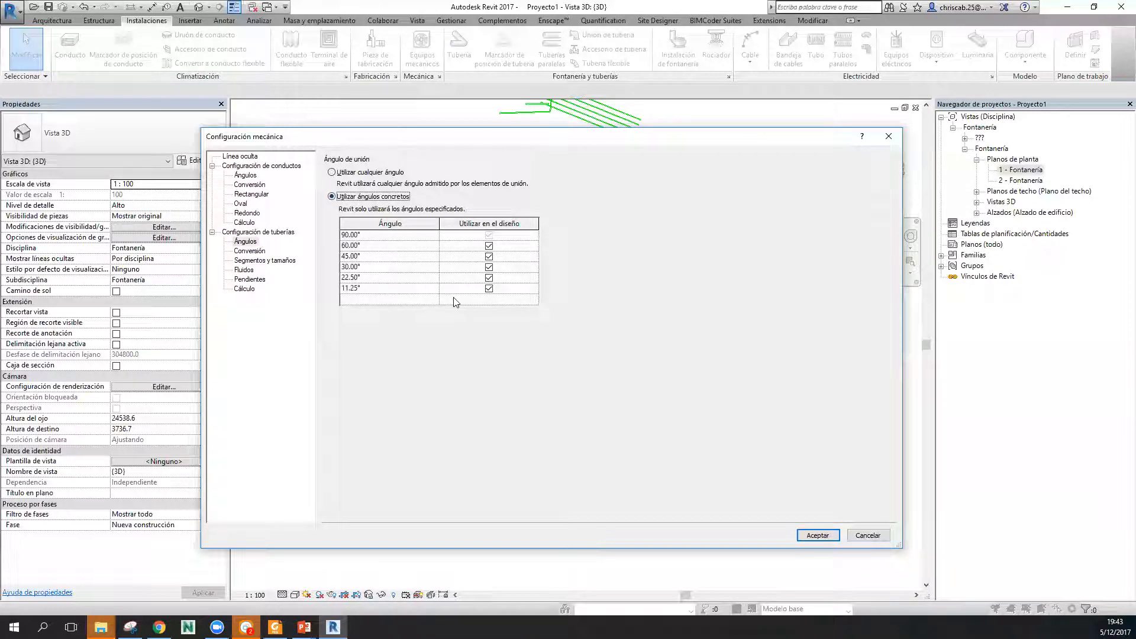
left_click(489, 267)
left_click(489, 278)
left_click(489, 289)
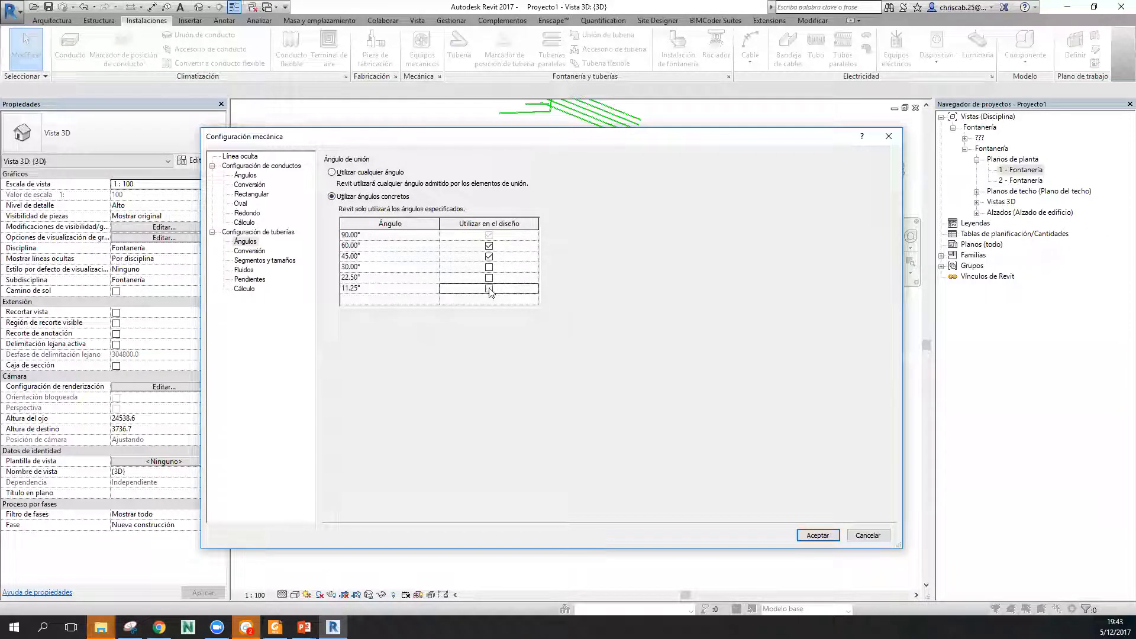
left_click(489, 245)
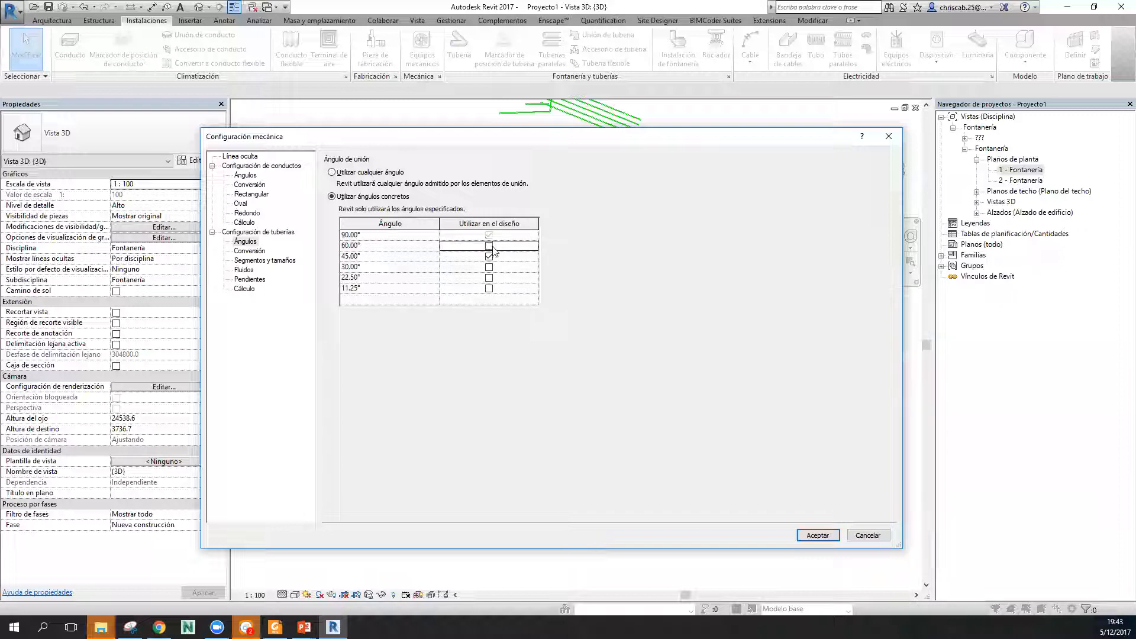
left_click(825, 539)
Draw a two-segment 32 mm sanitary pipe run at a -130.7 mm offset inside the large corner, turning 45° into a second segment about 4000 mm long.
scroll(641, 379, "up", 2)
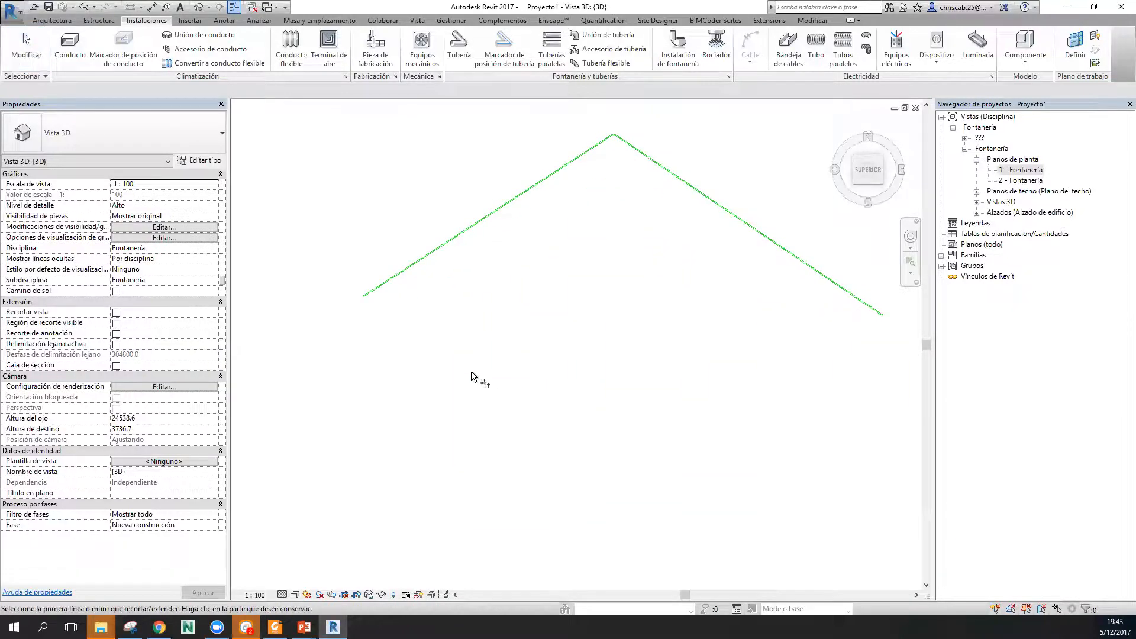
key("p")
key("i")
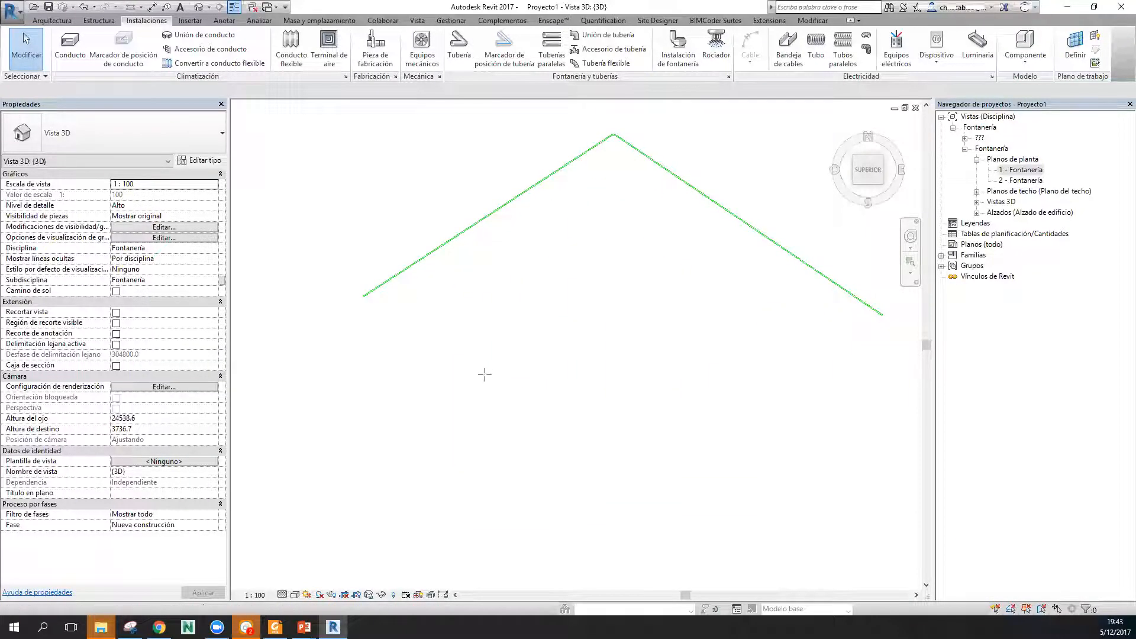
left_click(461, 384)
left_click(552, 323)
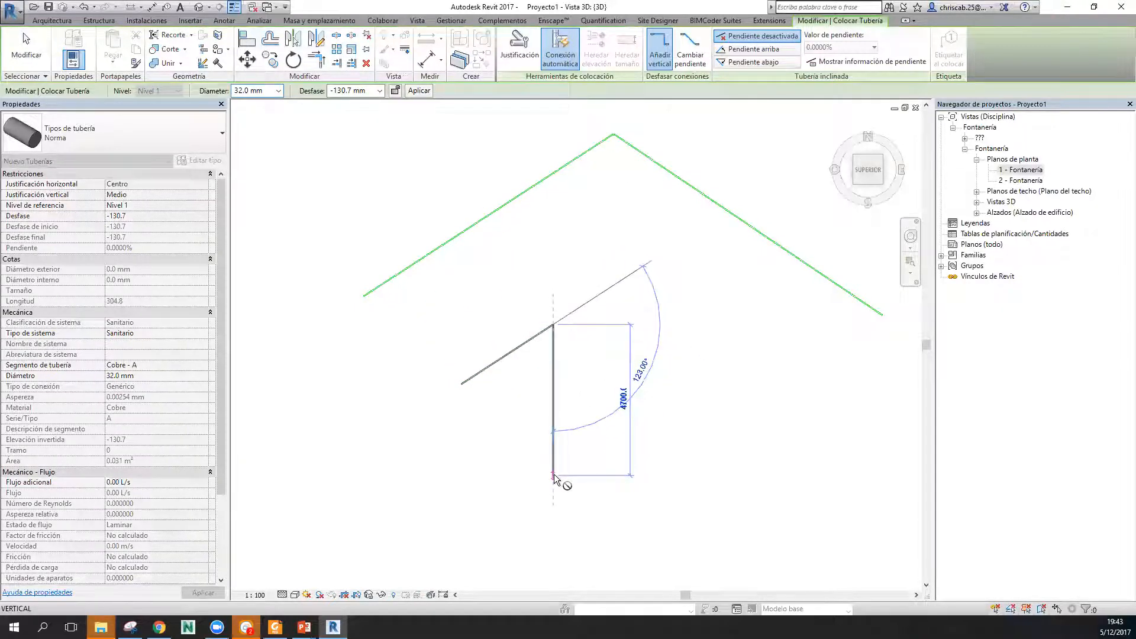
scroll(676, 351, "up", 2)
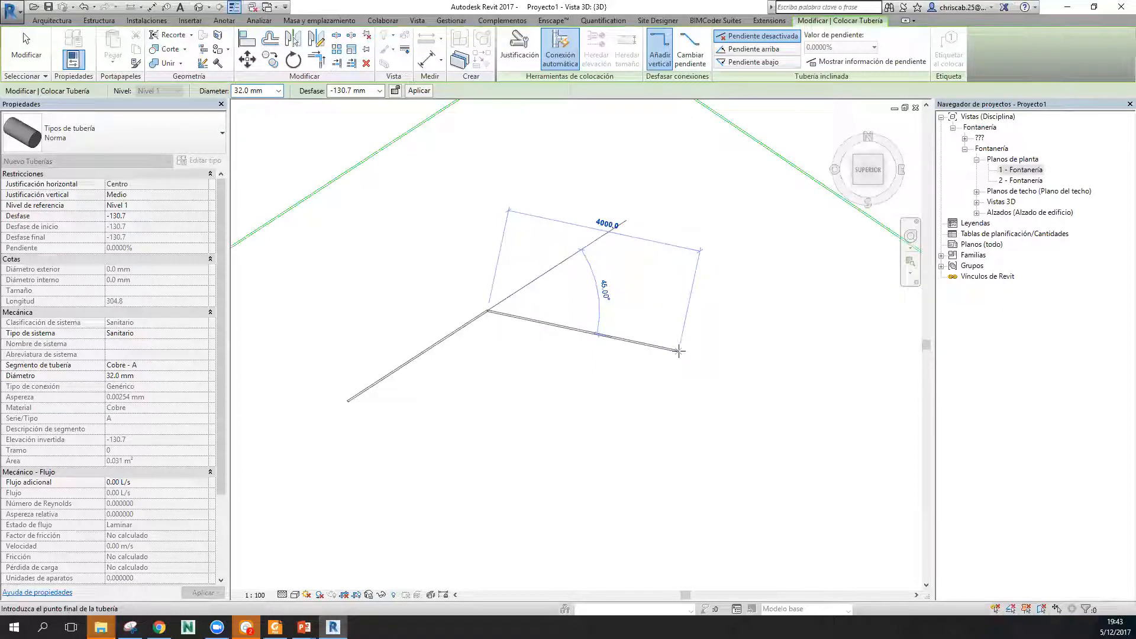
left_click(679, 351)
scroll(507, 309, "up", 3)
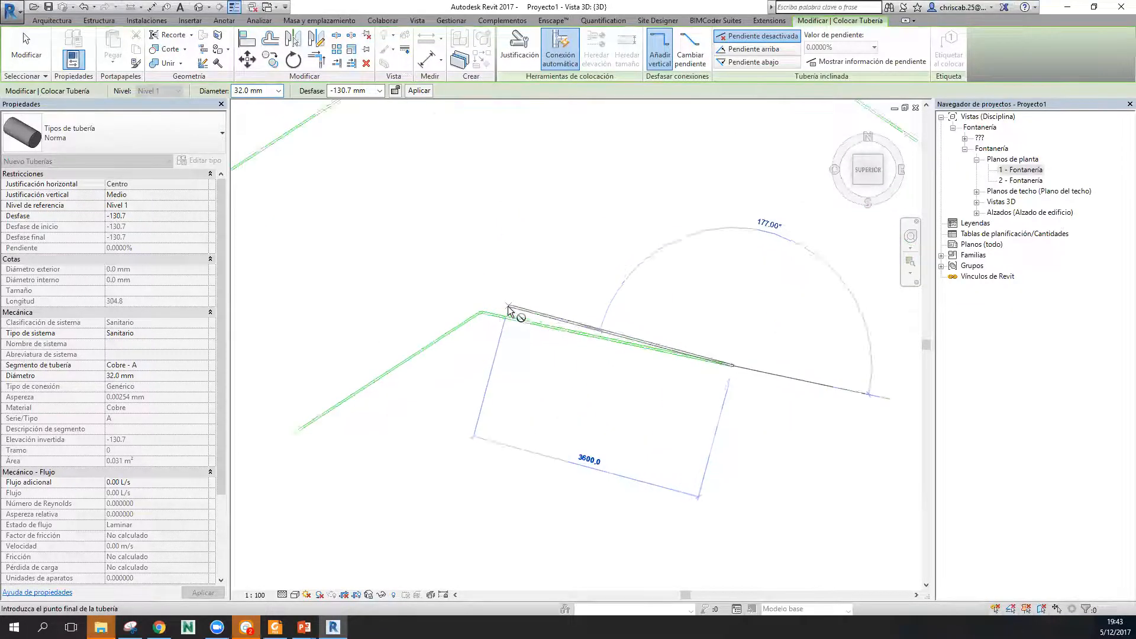
scroll(506, 373, "down", 3)
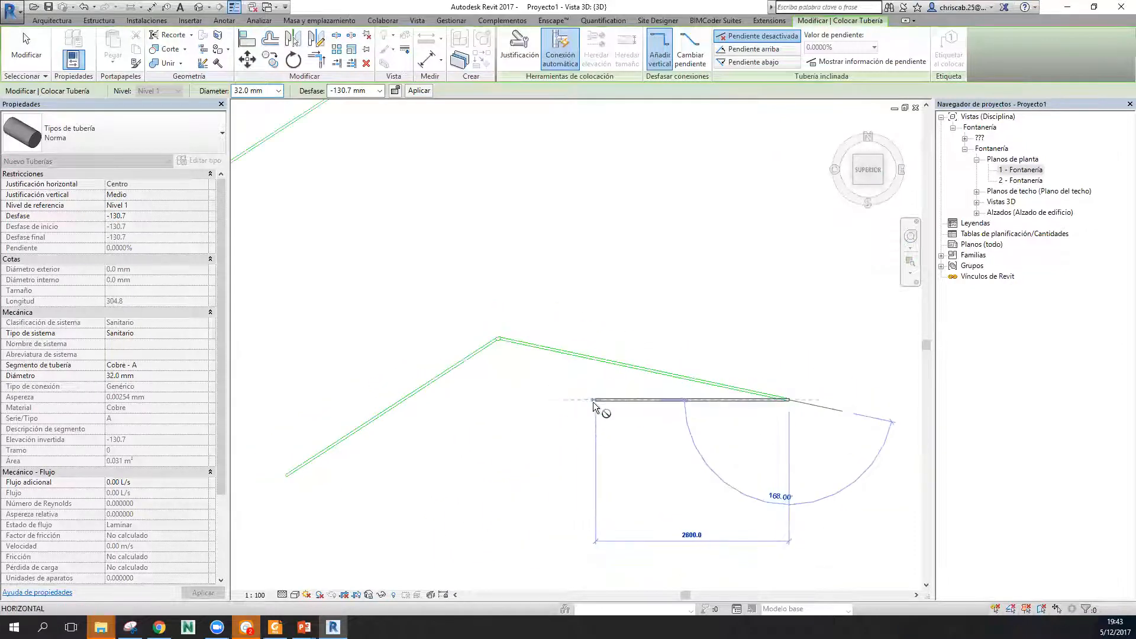
scroll(499, 345, "up", 3)
key("Escape")
key("Escape")
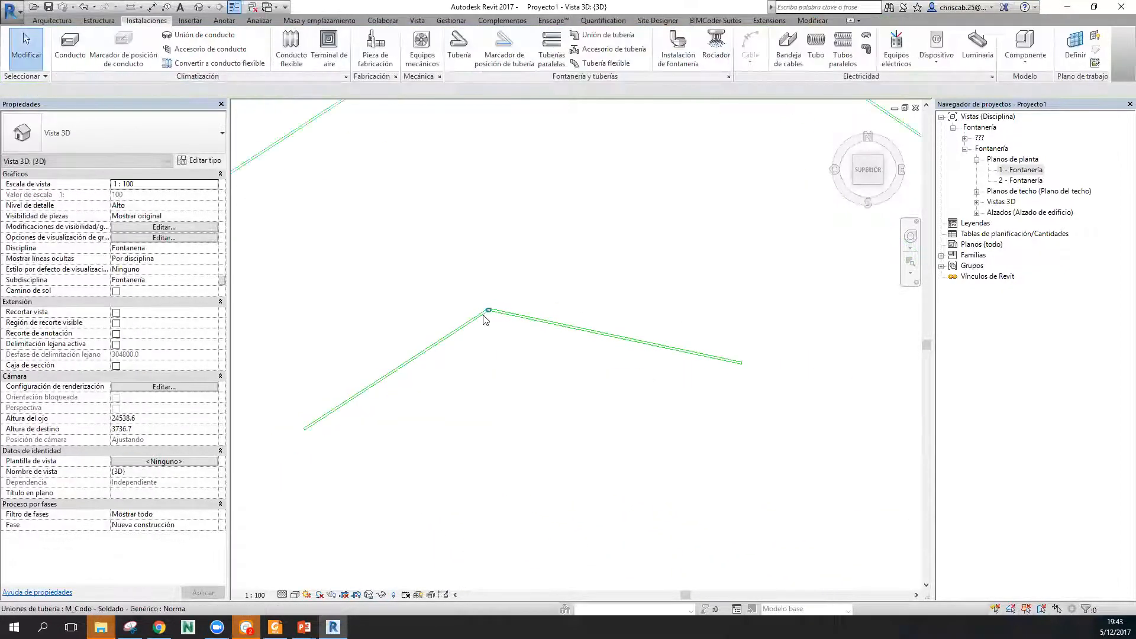
Select the elbow of the newly drawn run and examine its angle property.
left_click(495, 312)
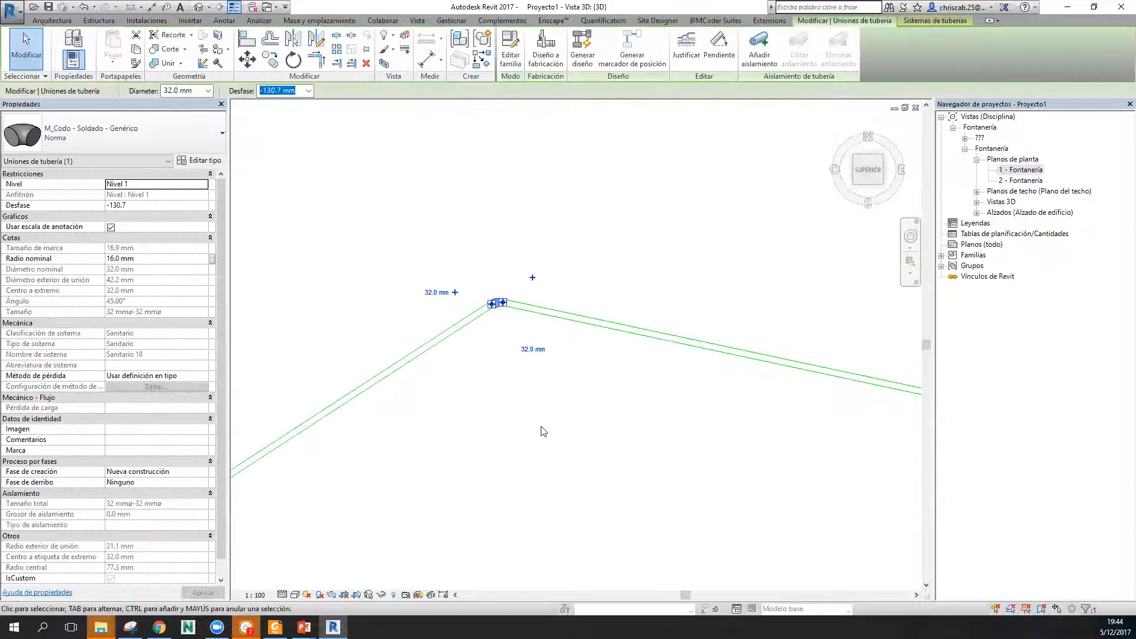
scroll(483, 335, "up", 2)
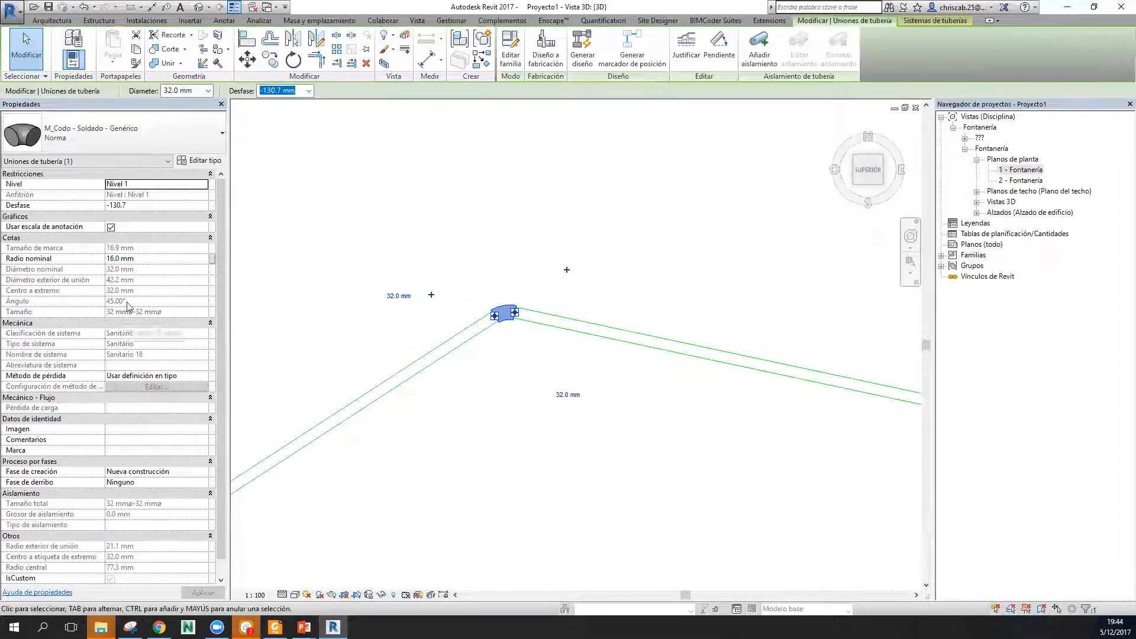
scroll(591, 354, "down", 2)
scroll(602, 382, "down", 3)
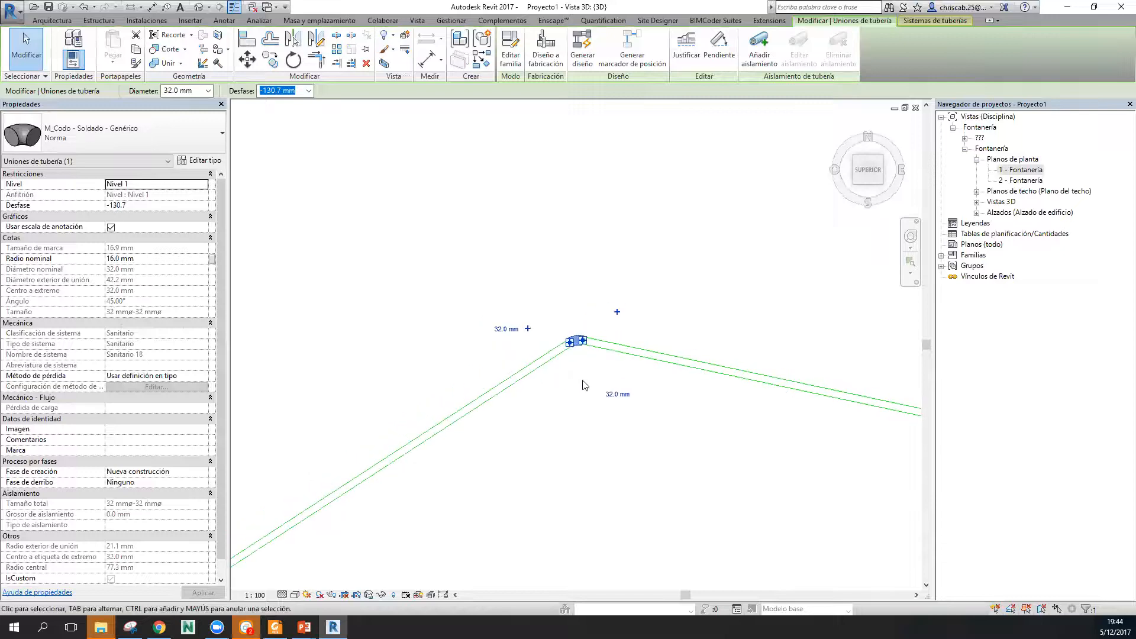
left_click(615, 360)
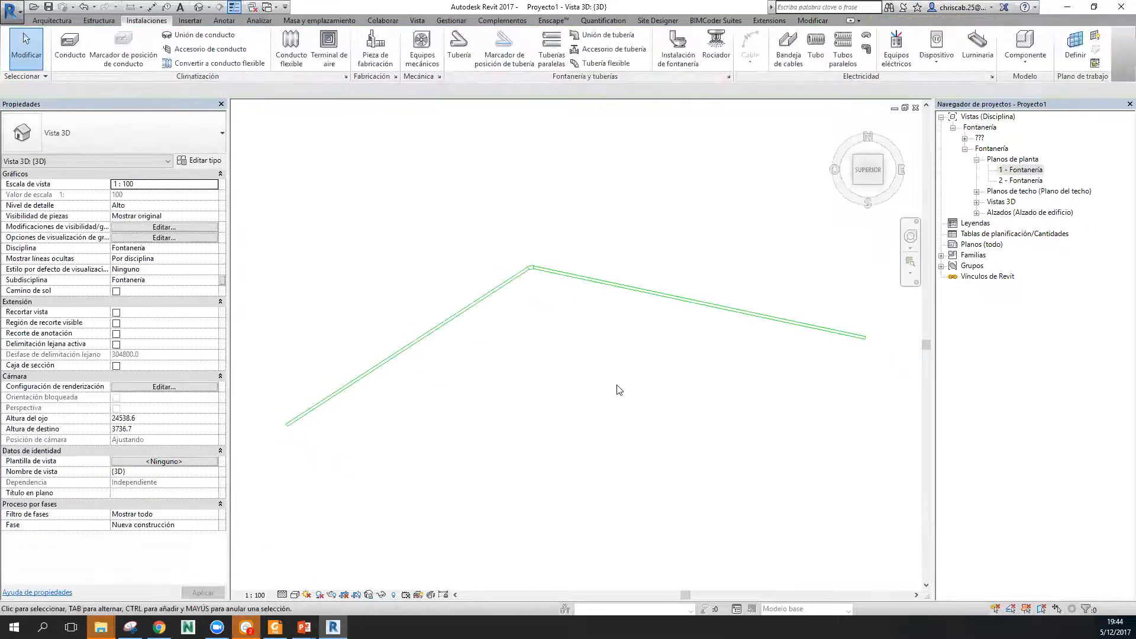
Draw a smaller two-segment 32 mm pipe run with a 90° corner at a -130.7 mm offset below the 45° run.
key("p")
key("i")
left_click(502, 432)
left_click(587, 365)
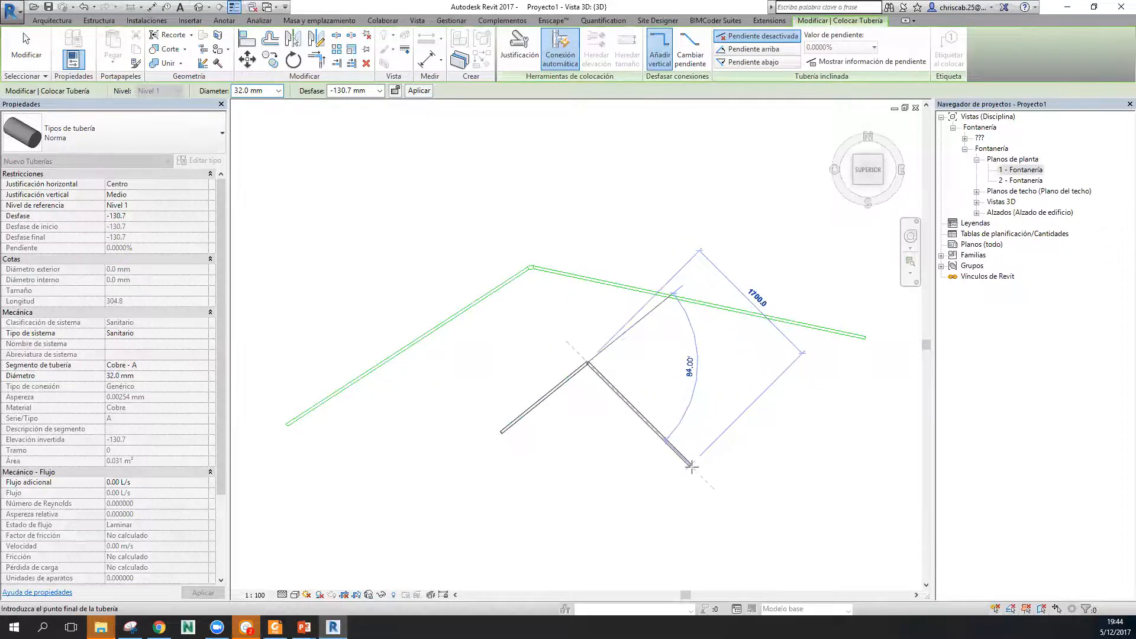
scroll(684, 489, "up", 2)
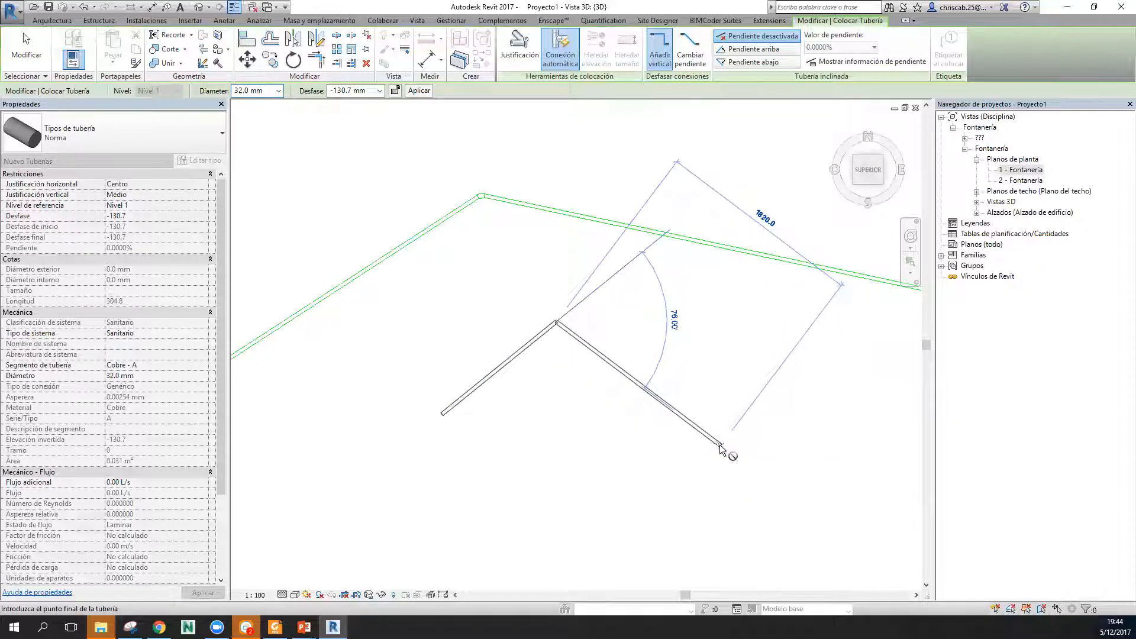
left_click(720, 442)
key("Escape")
key("Escape")
scroll(599, 299, "up", 2)
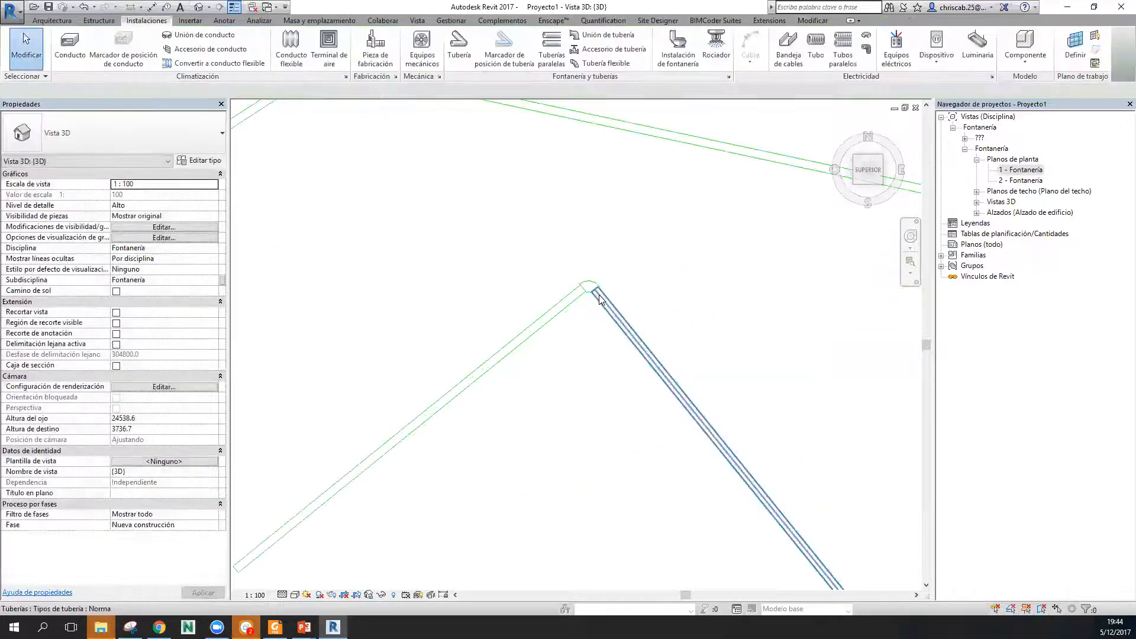
scroll(570, 325, "down", 1)
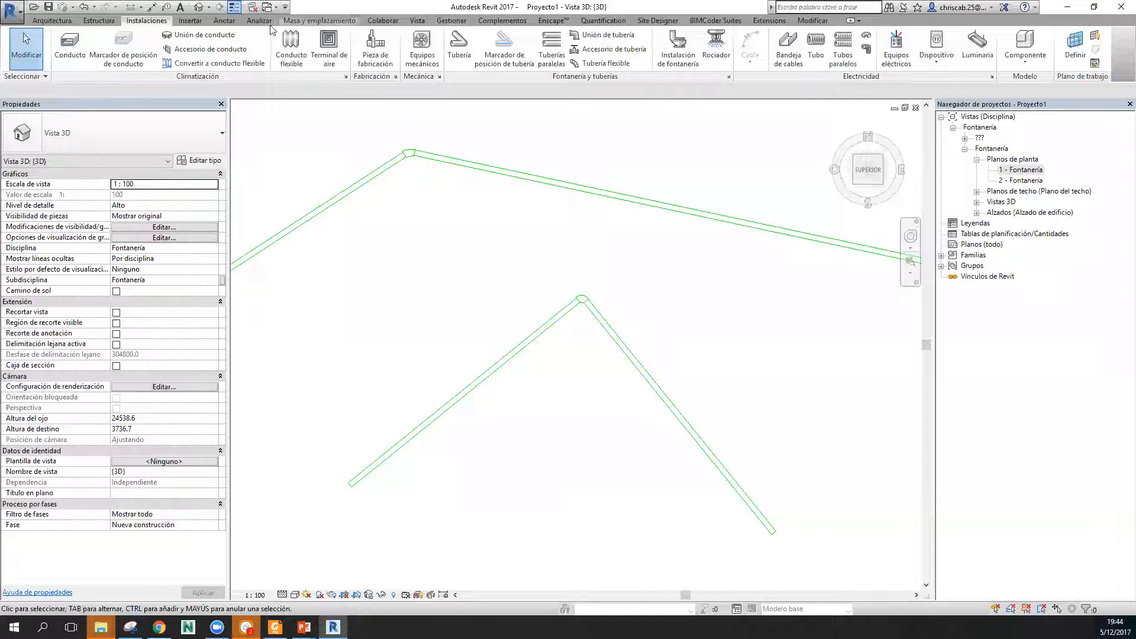
Add an angular dimension between the two pipes of the smallest run, placed inside its corner.
left_click(225, 20)
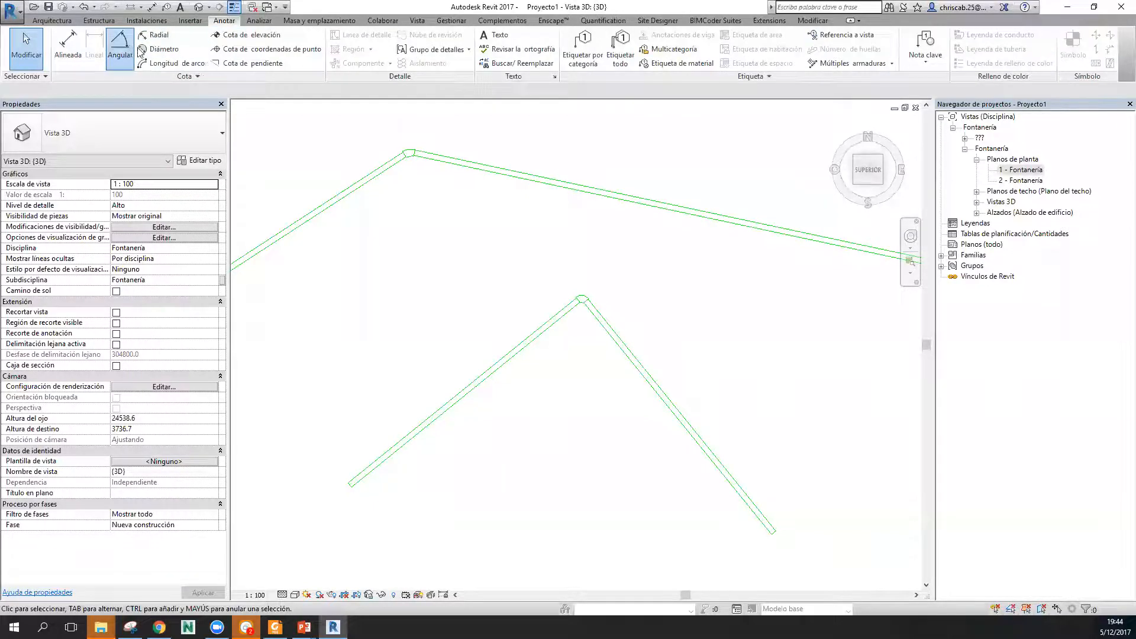
left_click(120, 44)
left_click(628, 356)
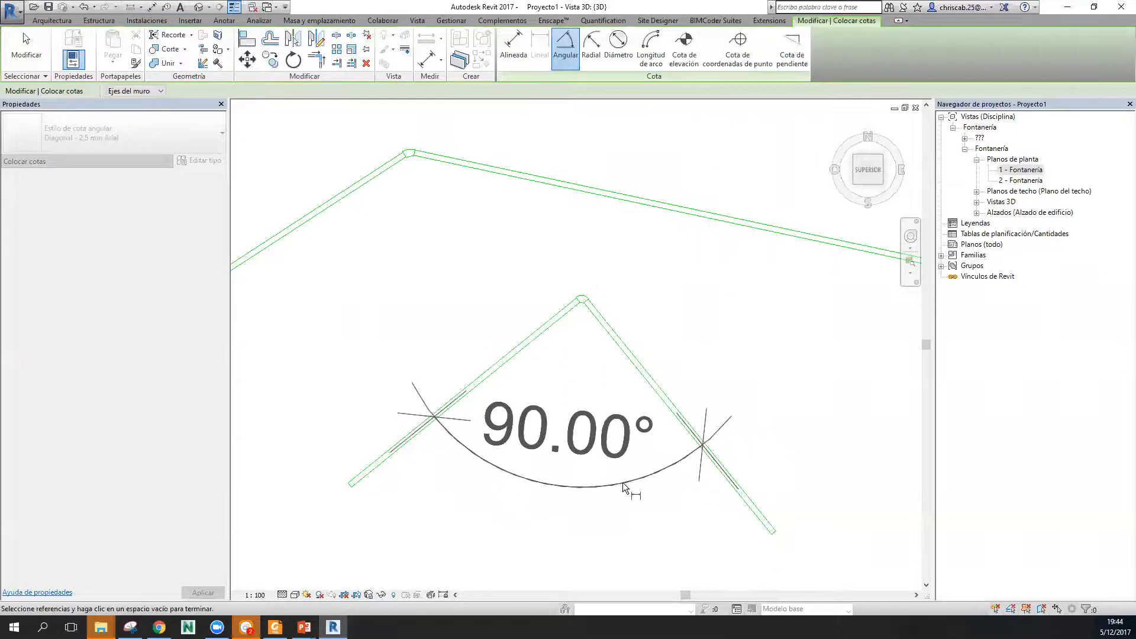
left_click(638, 525)
scroll(623, 508, "down", 2)
key("Escape")
key("Escape")
scroll(729, 459, "down", 1)
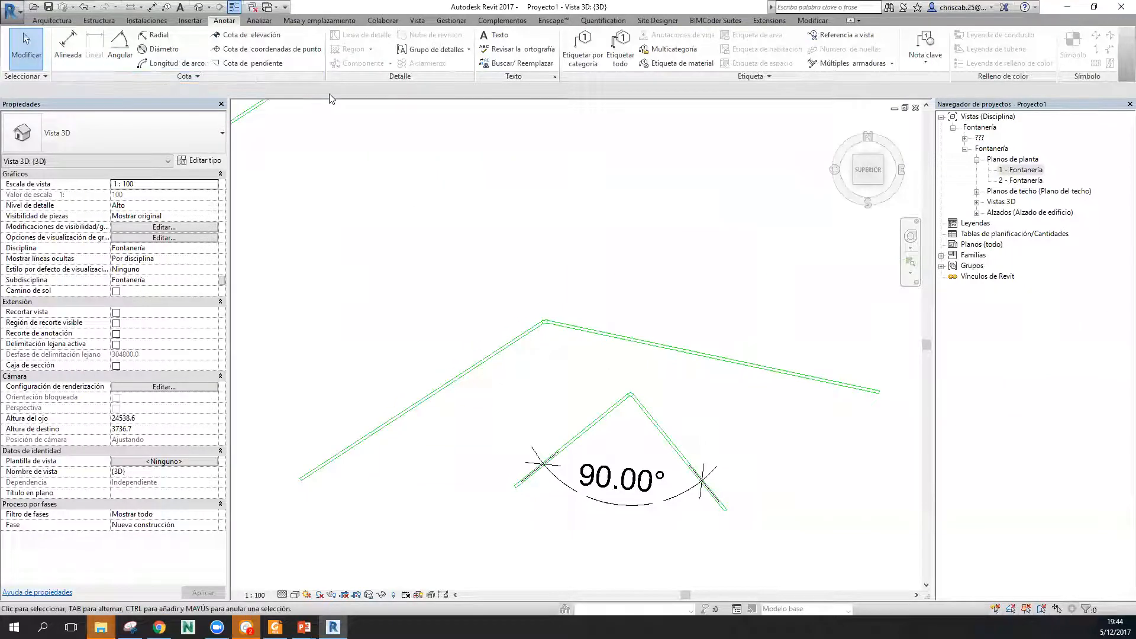
Add an angular dimension to the middle run, between the first pipe's extension and the second pipe.
left_click(121, 51)
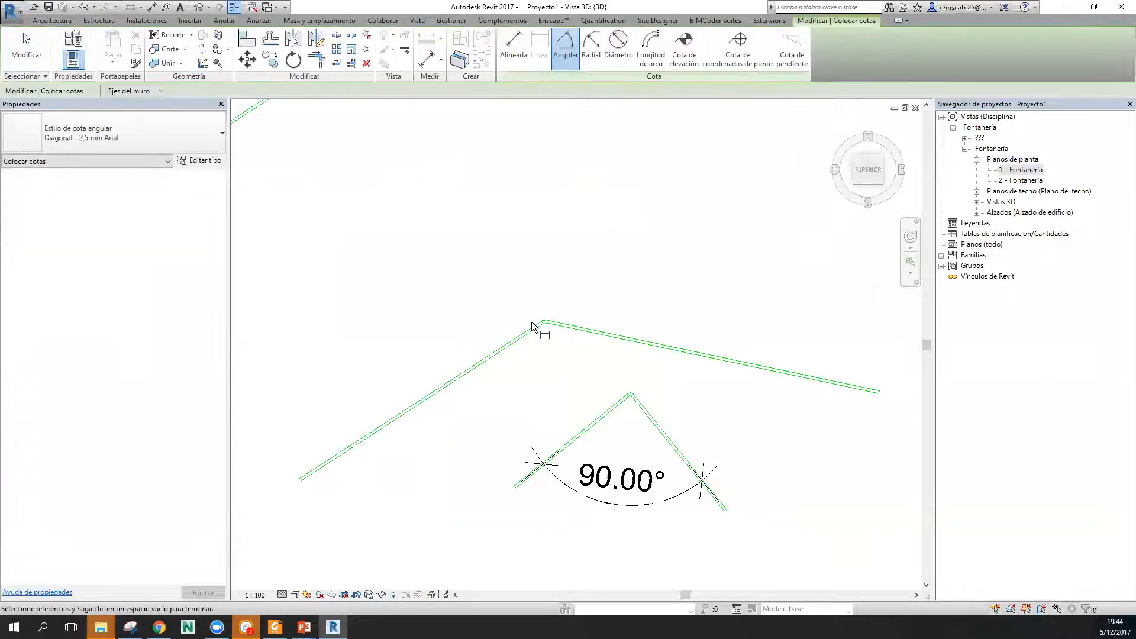
left_click(532, 327)
left_click(598, 333)
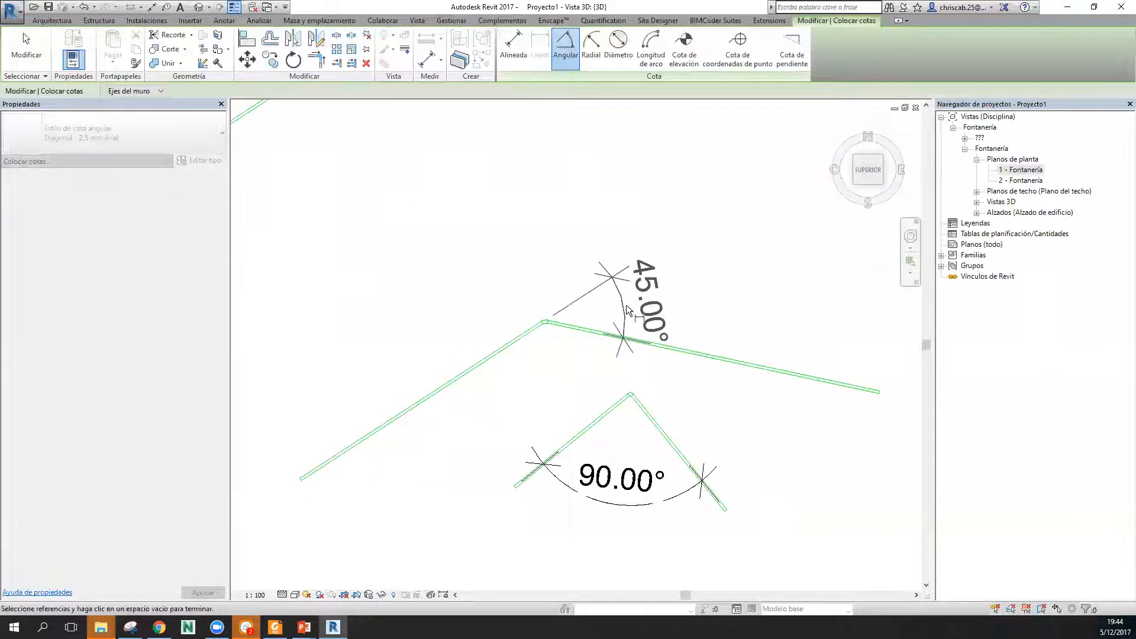
left_click(630, 313)
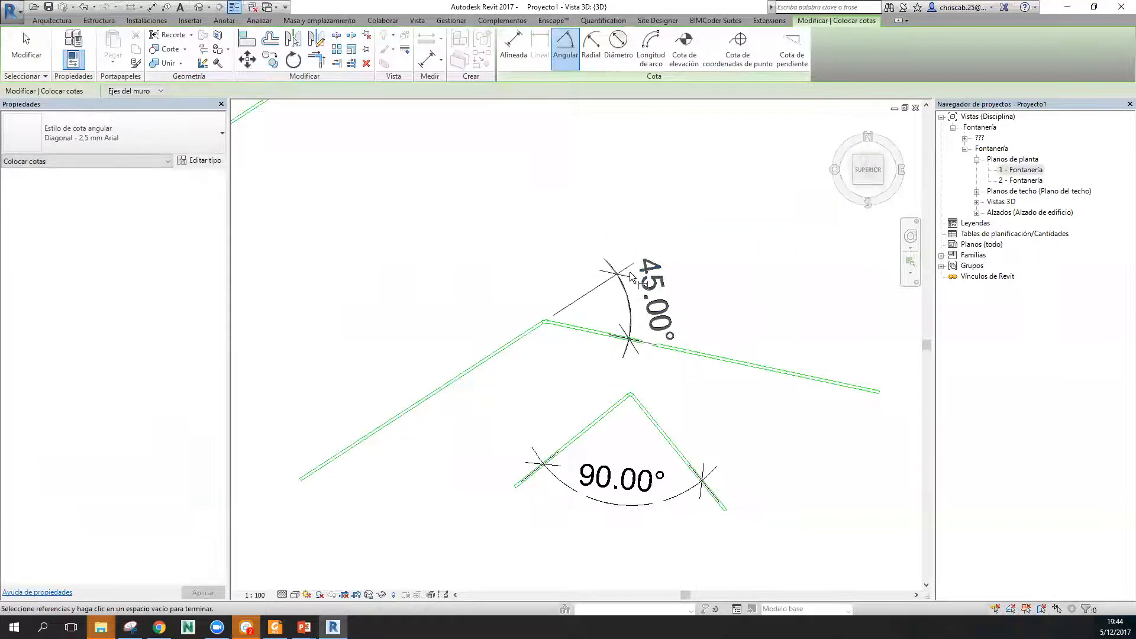
key("Escape")
Add an angular dimension inside the corner of the large pipe pair that was joined with Trim/Extend.
scroll(689, 358, "down", 2)
middle_click_drag(754, 419, 760, 481)
middle_click_drag(662, 288, 584, 462)
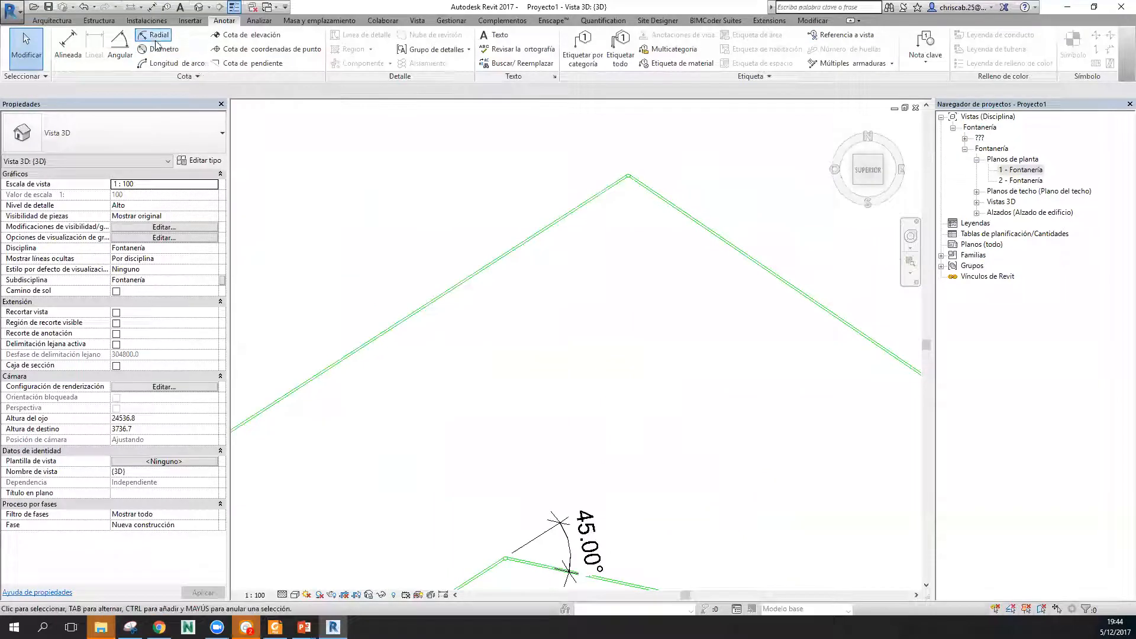
left_click(121, 44)
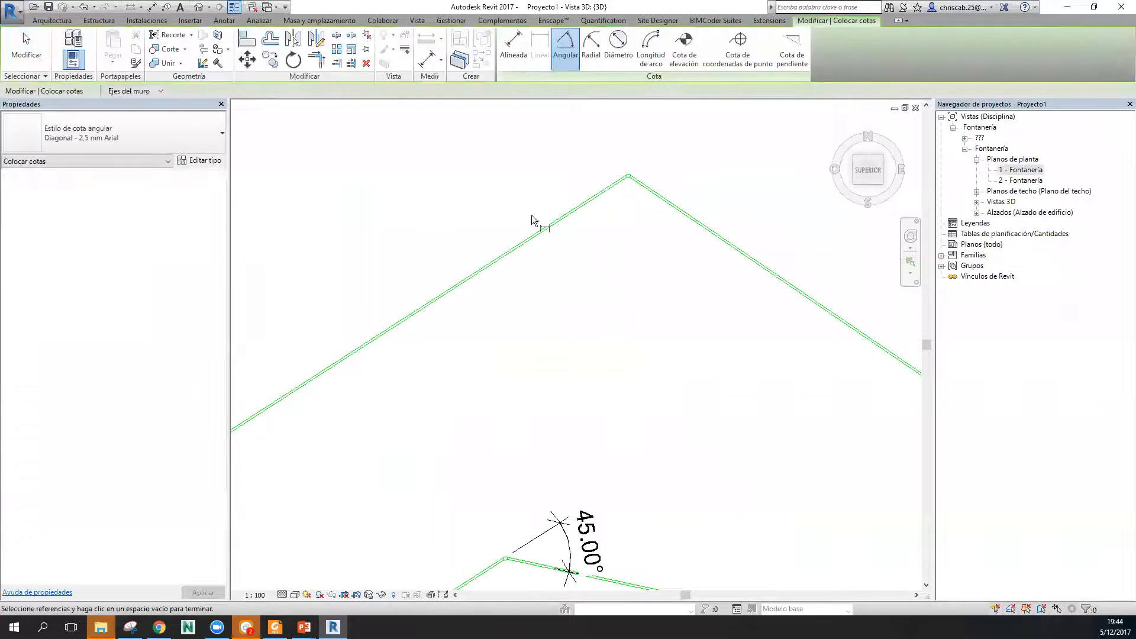
left_click(575, 213)
left_click(701, 226)
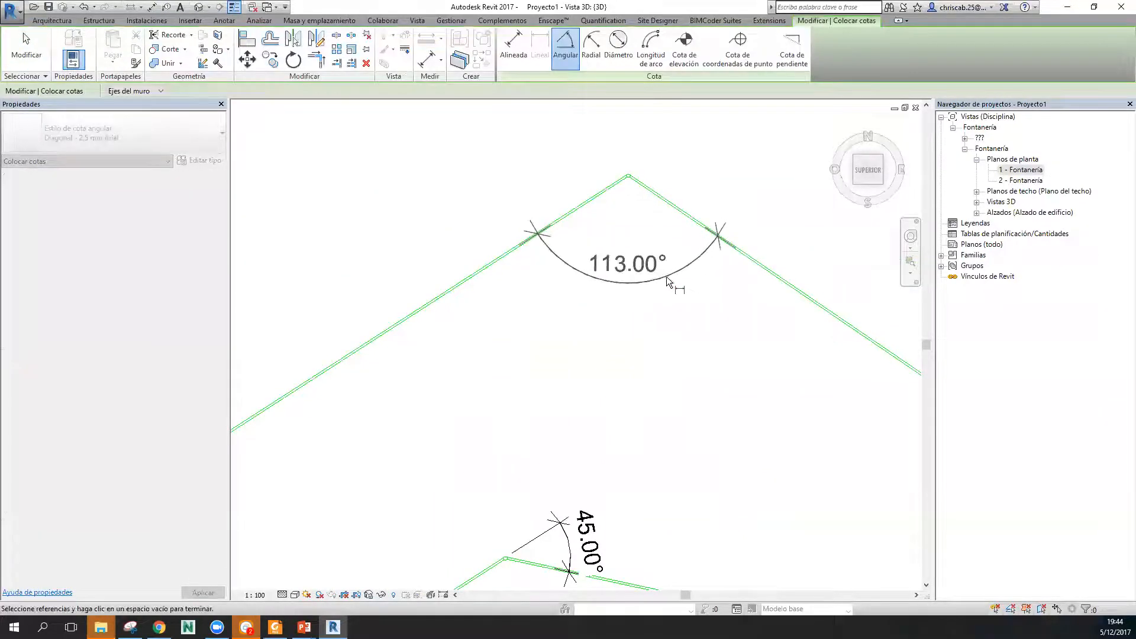
left_click(687, 251)
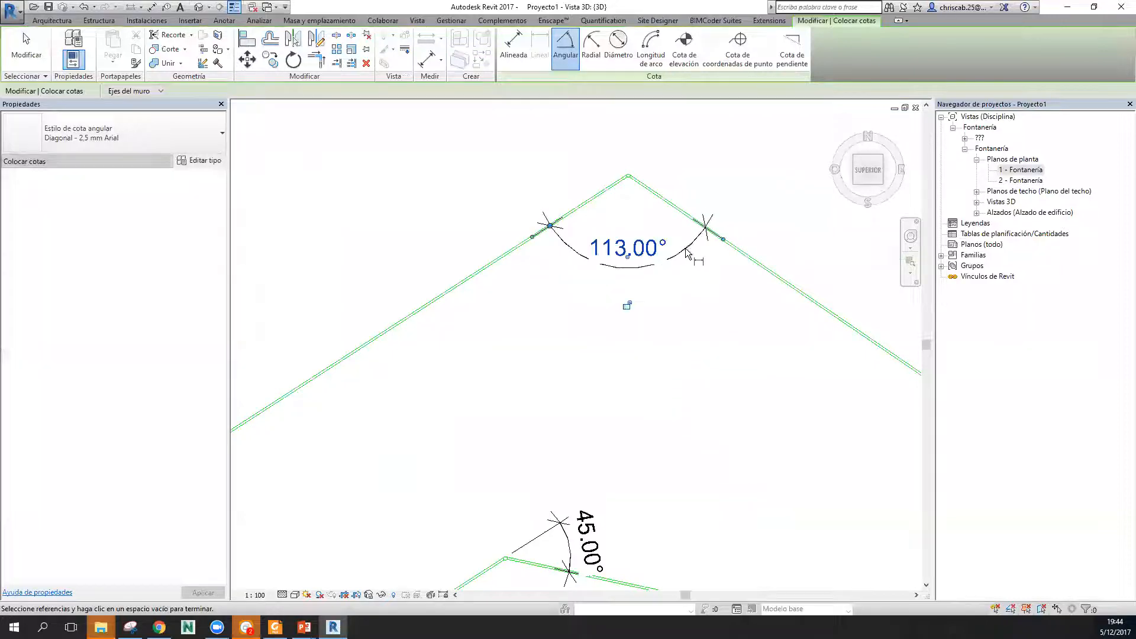
scroll(698, 349, "down", 1)
key("Escape")
scroll(704, 328, "down", 1)
scroll(704, 329, "down", 1)
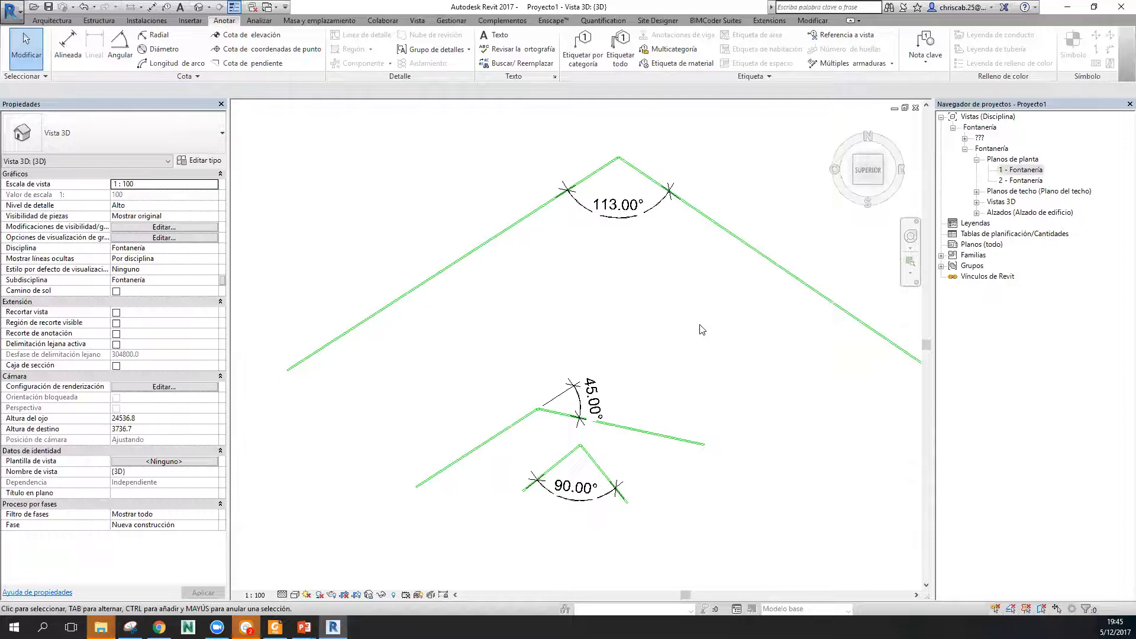
scroll(728, 305, "down", 2)
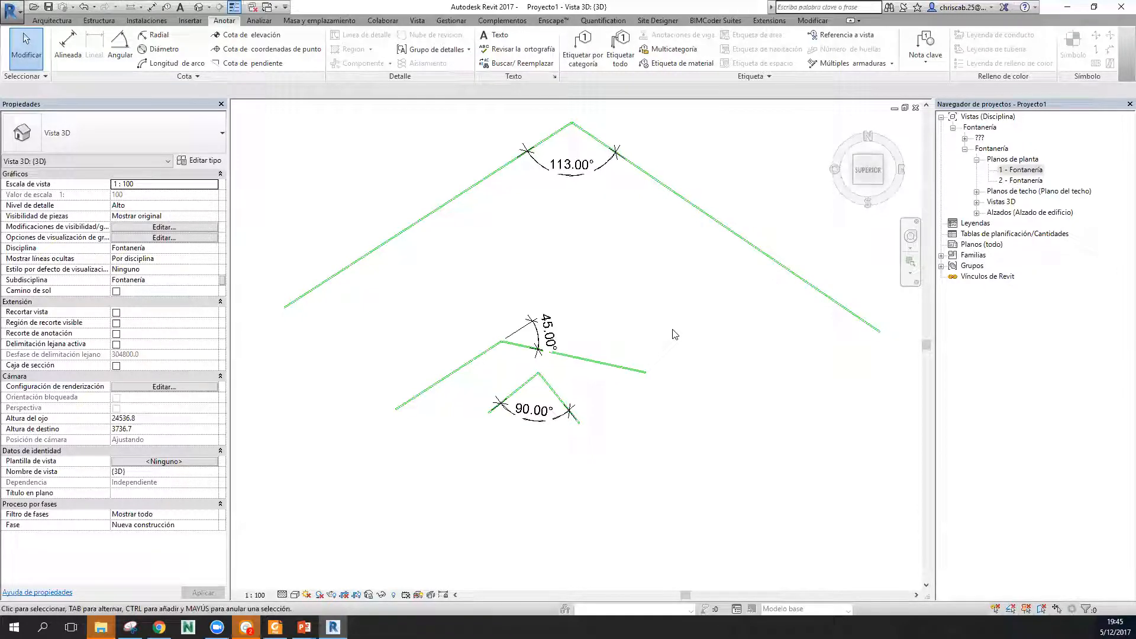
middle_click_drag(665, 312, 621, 397)
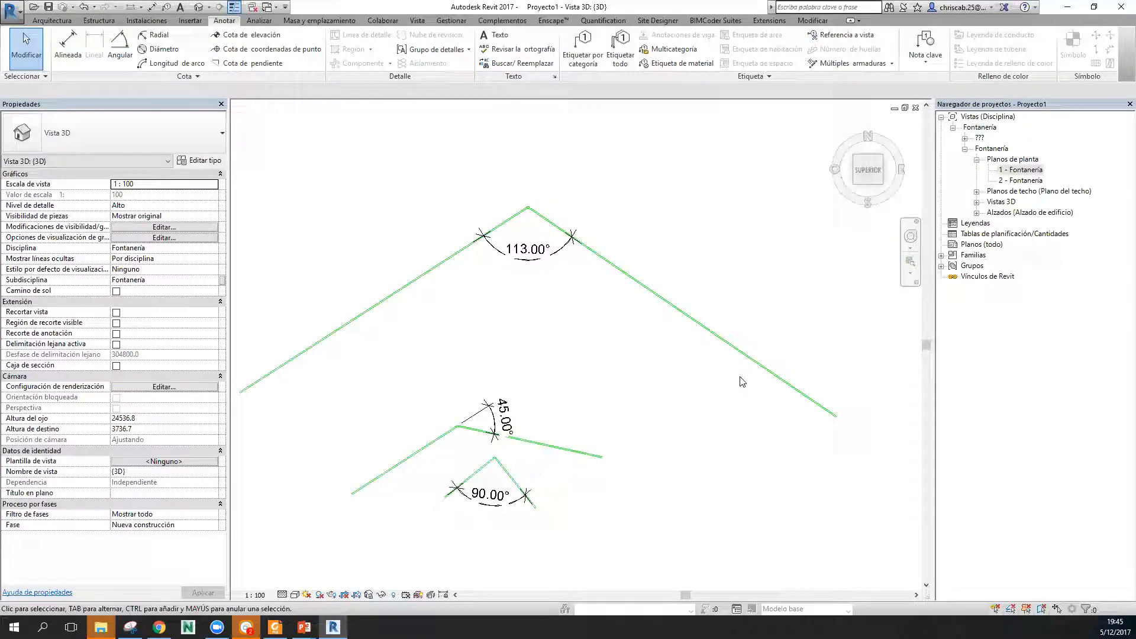
middle_click_drag(759, 326, 523, 278)
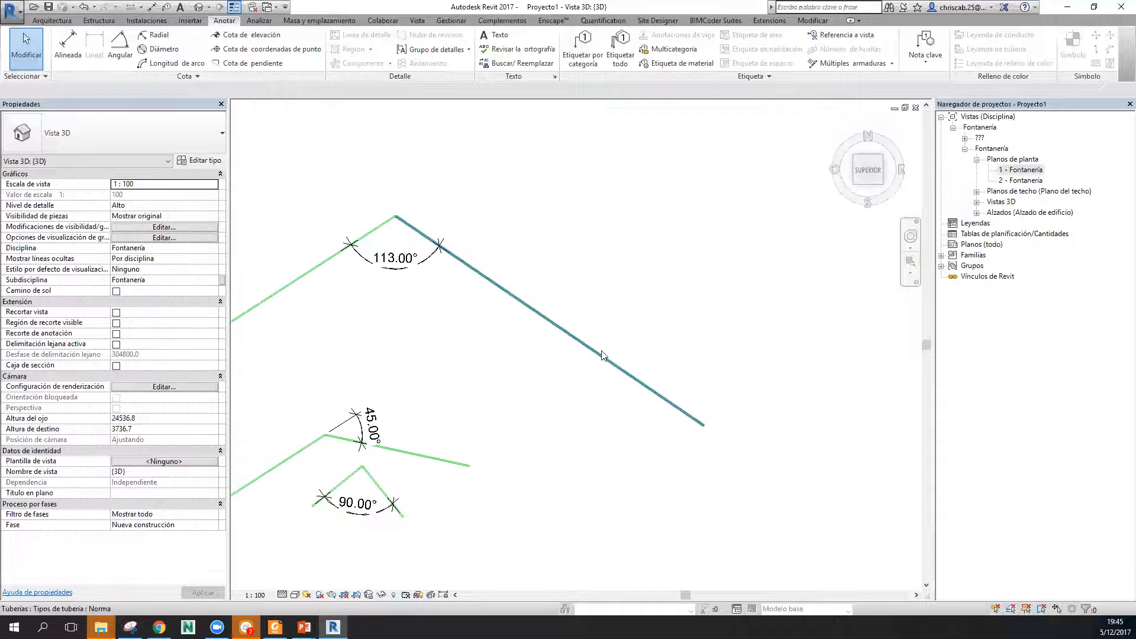
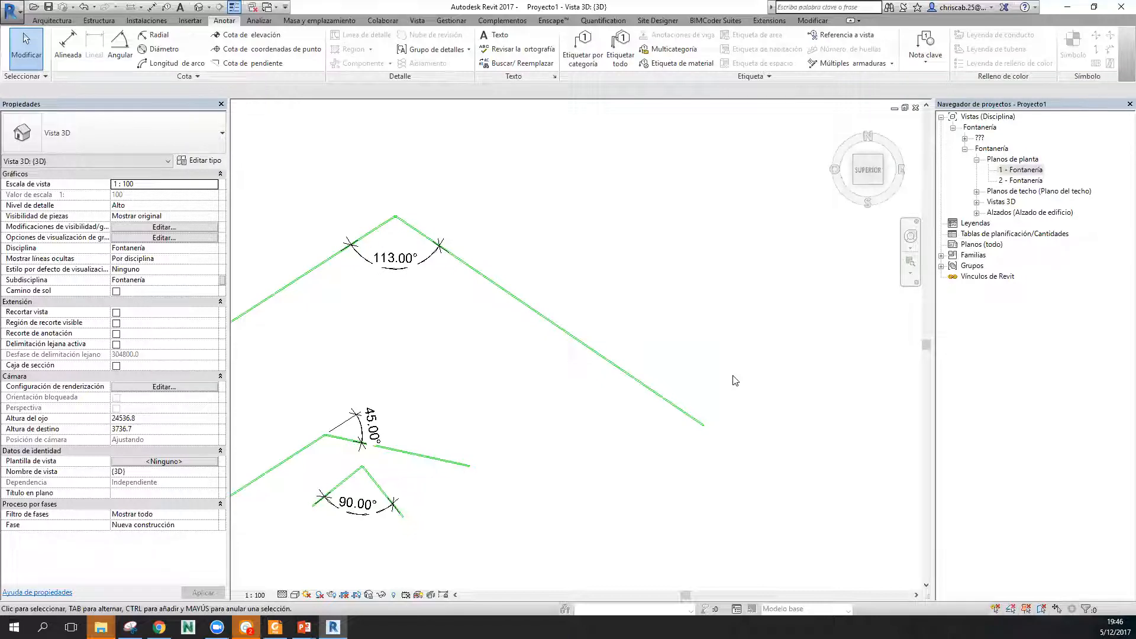
Draw two separate 32 mm pipes beside the dimensioned runs at a -130.7 mm offset: one horizontal and one steeply sloping, about 5097 mm long.
scroll(734, 380, "down", 3)
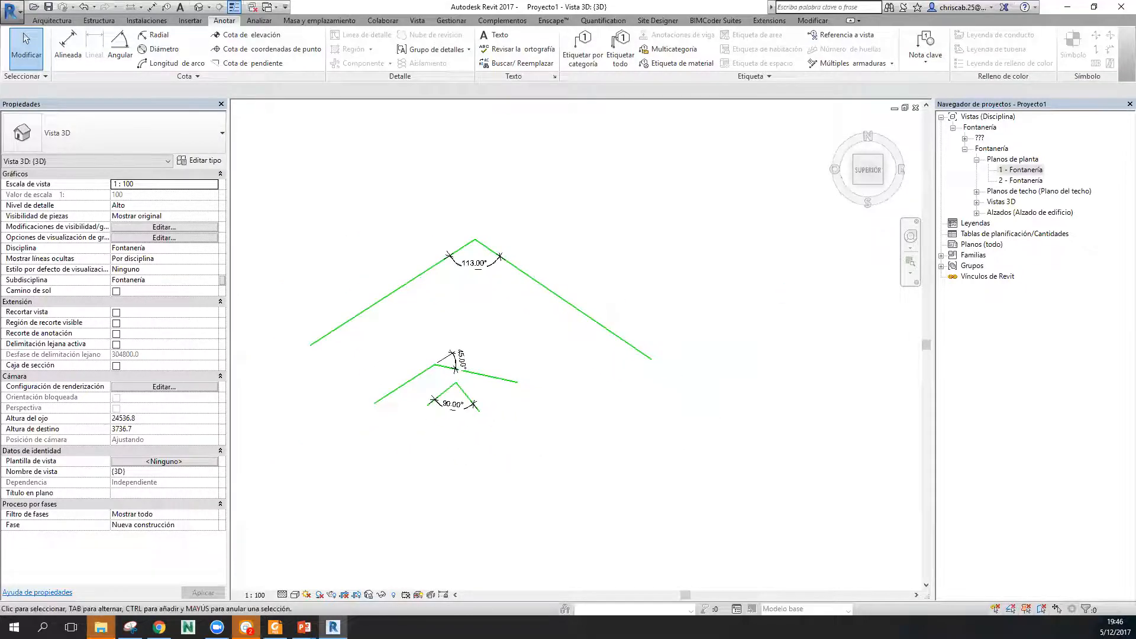
middle_click_drag(681, 315, 693, 387)
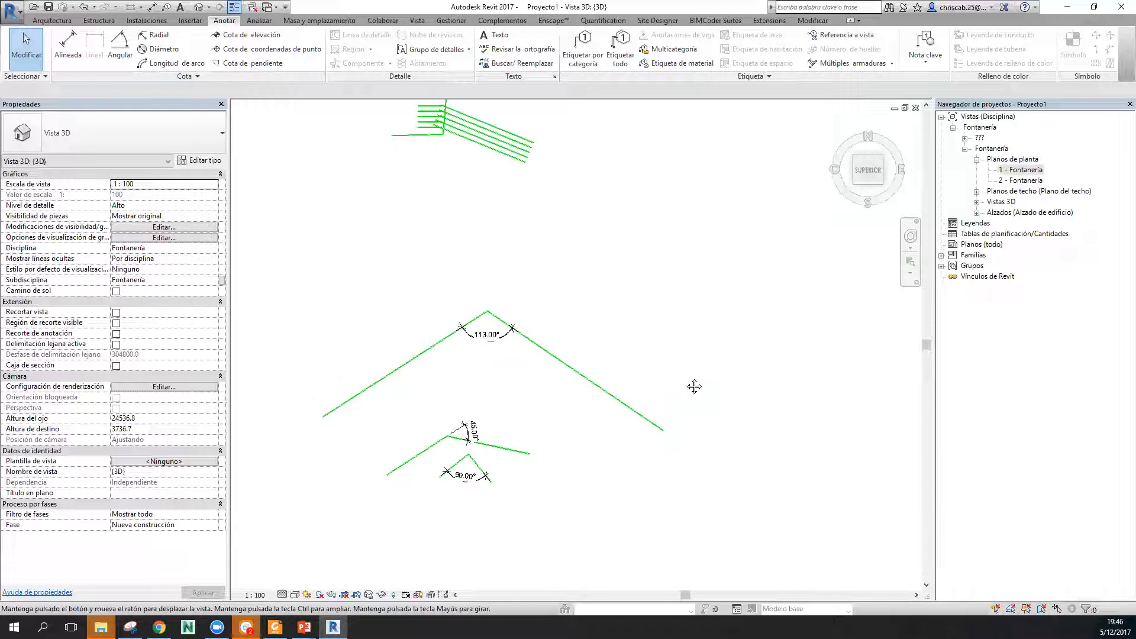
left_click(147, 21)
left_click(457, 49)
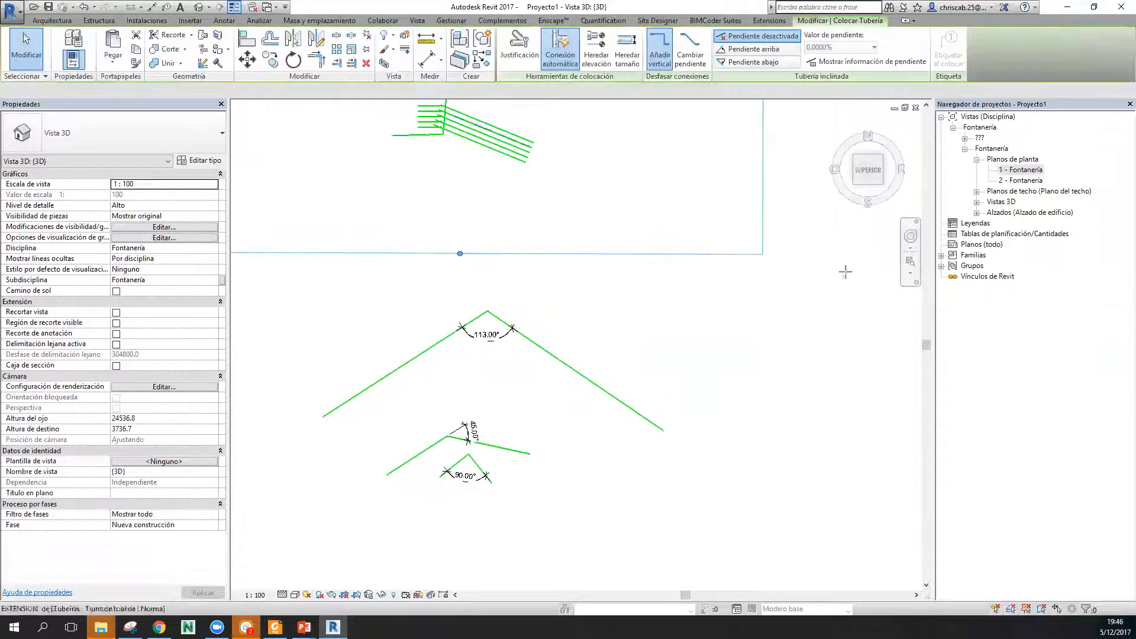
scroll(740, 322, "up", 2)
scroll(648, 328, "down", 2)
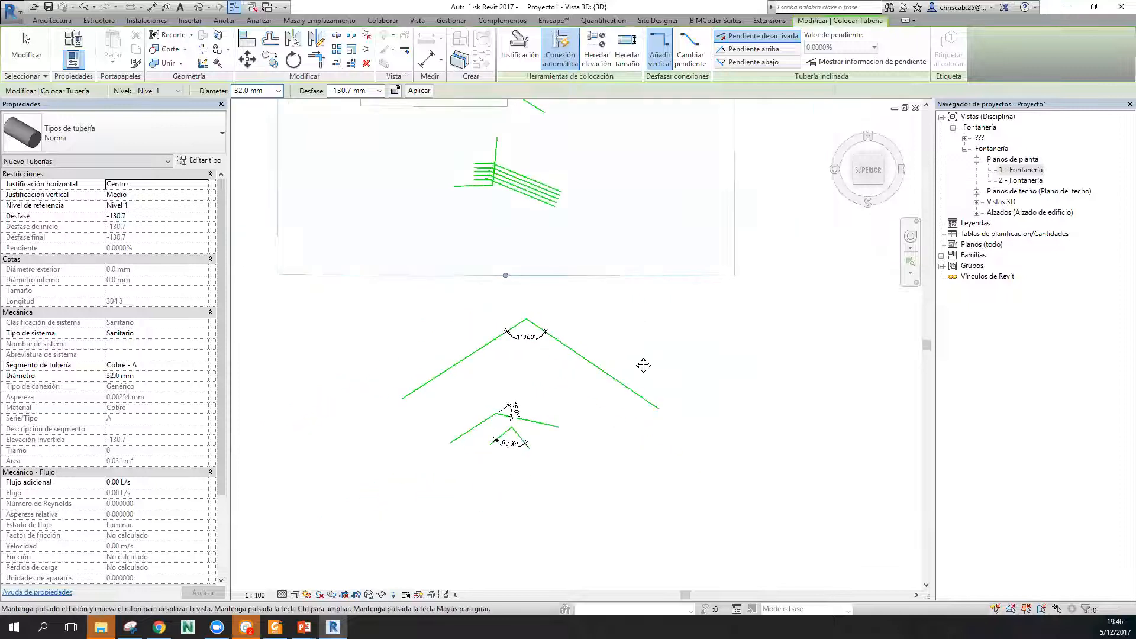
left_click(593, 361)
left_click(716, 361)
left_click(706, 258)
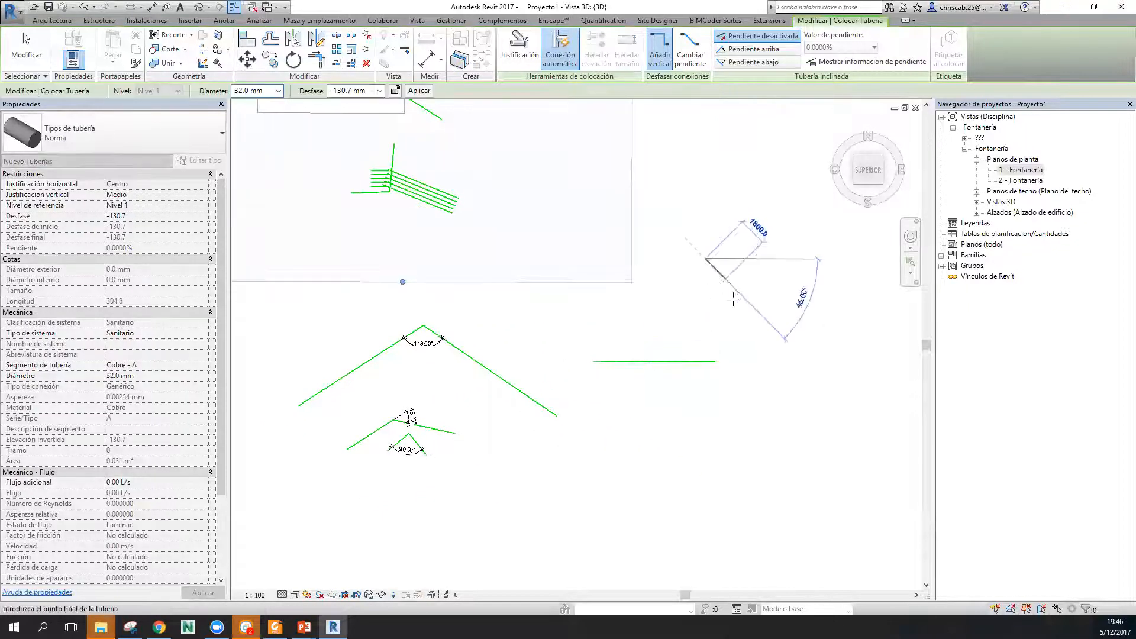
left_click(743, 331)
key("Escape")
key("Escape")
scroll(756, 342, "up", 2)
scroll(756, 346, "up", 1)
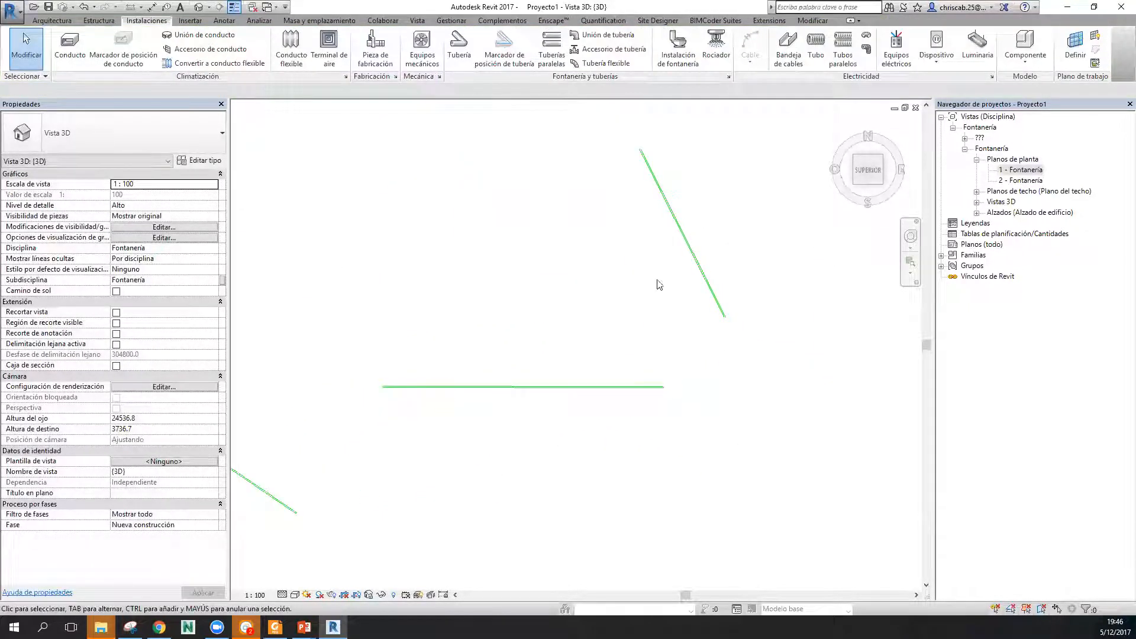
Tilt the horizontal pipe upward by moving its end nearest the steeply sloping pipe.
left_click(684, 233)
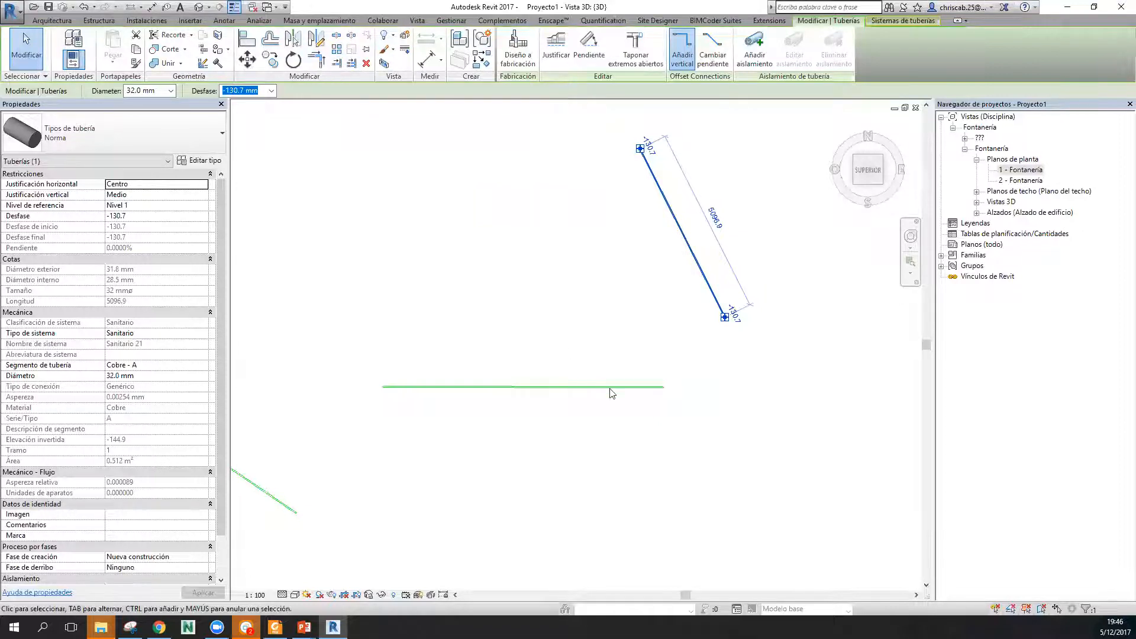
left_click(630, 387)
left_click_drag(664, 387, 641, 274)
scroll(674, 253, "up", 4)
left_click(728, 223)
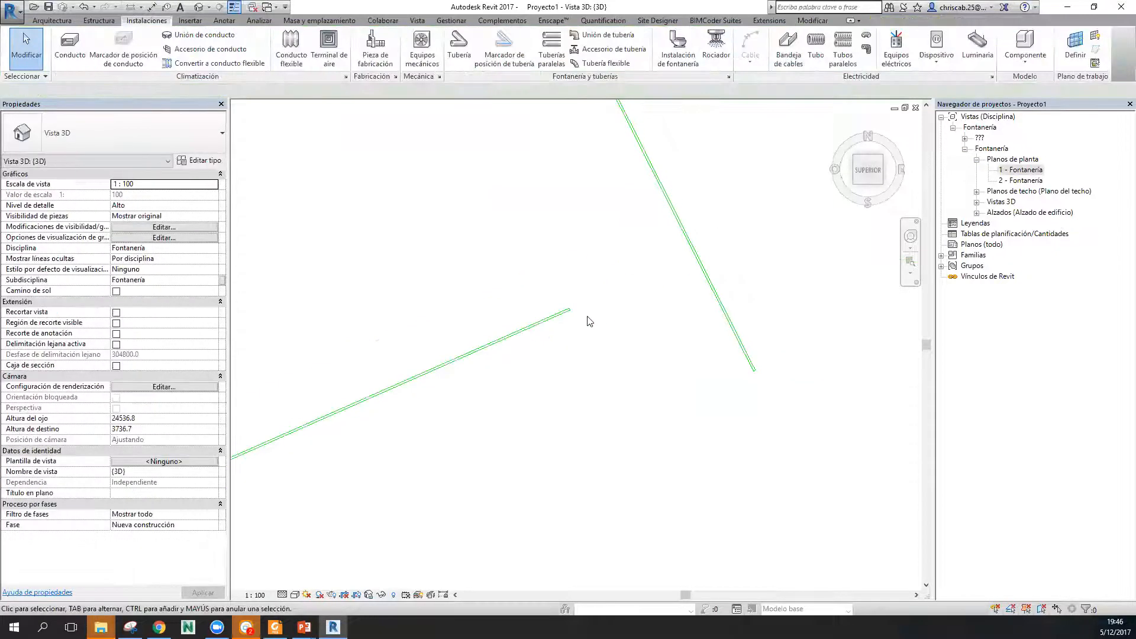
Extend the tilted pipe's free end onto the centreline of the steeply sloping pipe to form a tee, and inspect the fitting.
scroll(601, 361, "up", 3)
left_click(561, 361)
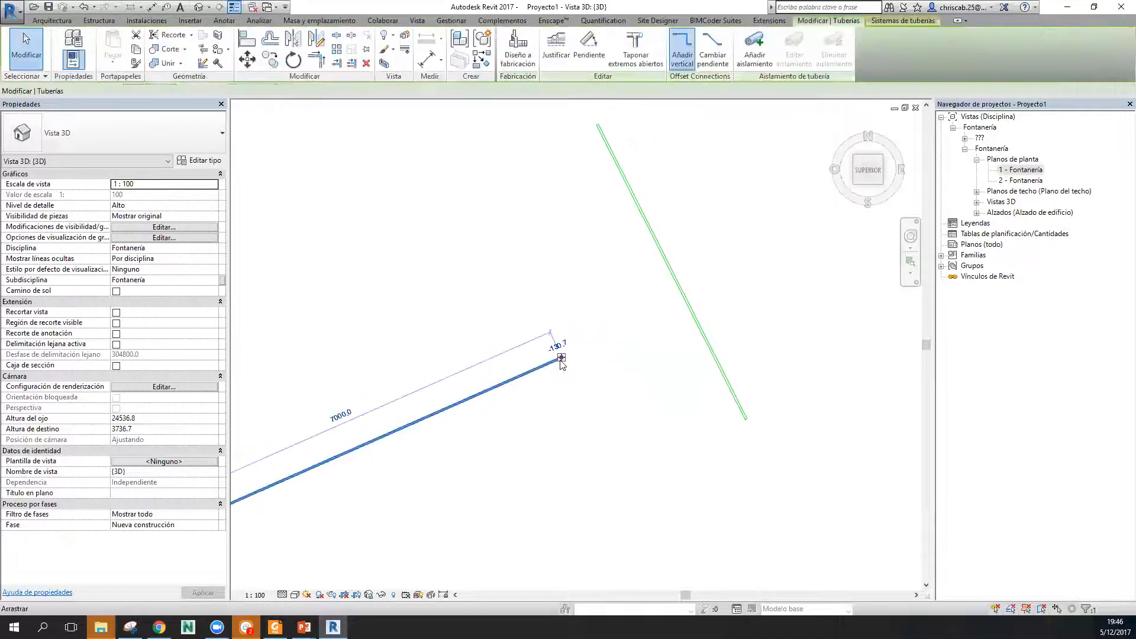
left_click_drag(563, 362, 762, 288)
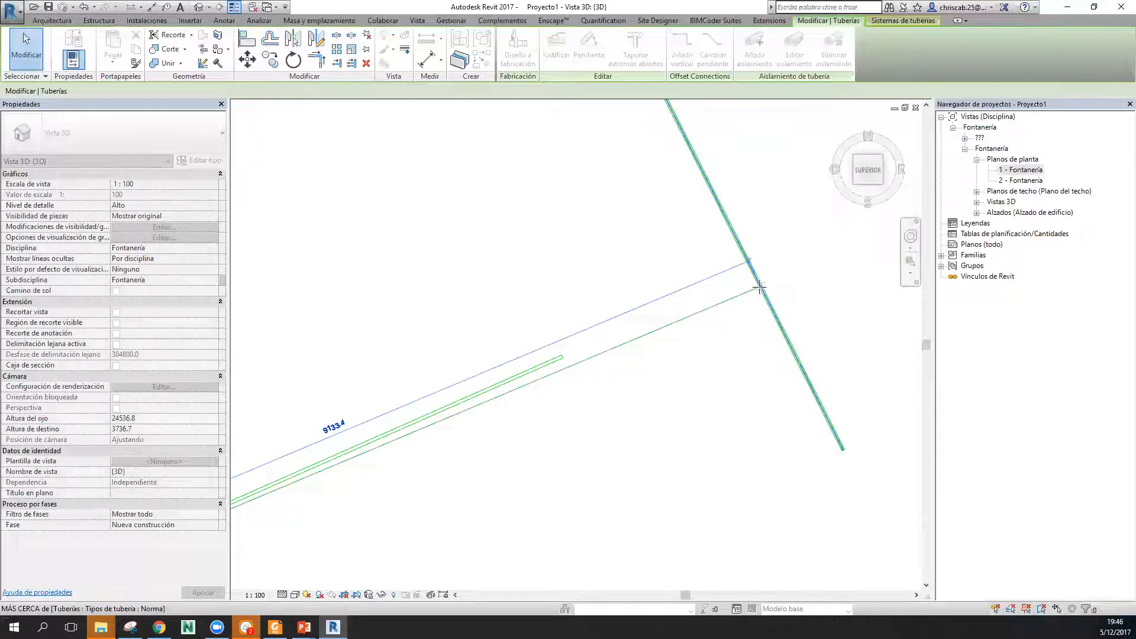
scroll(762, 287, "up", 8)
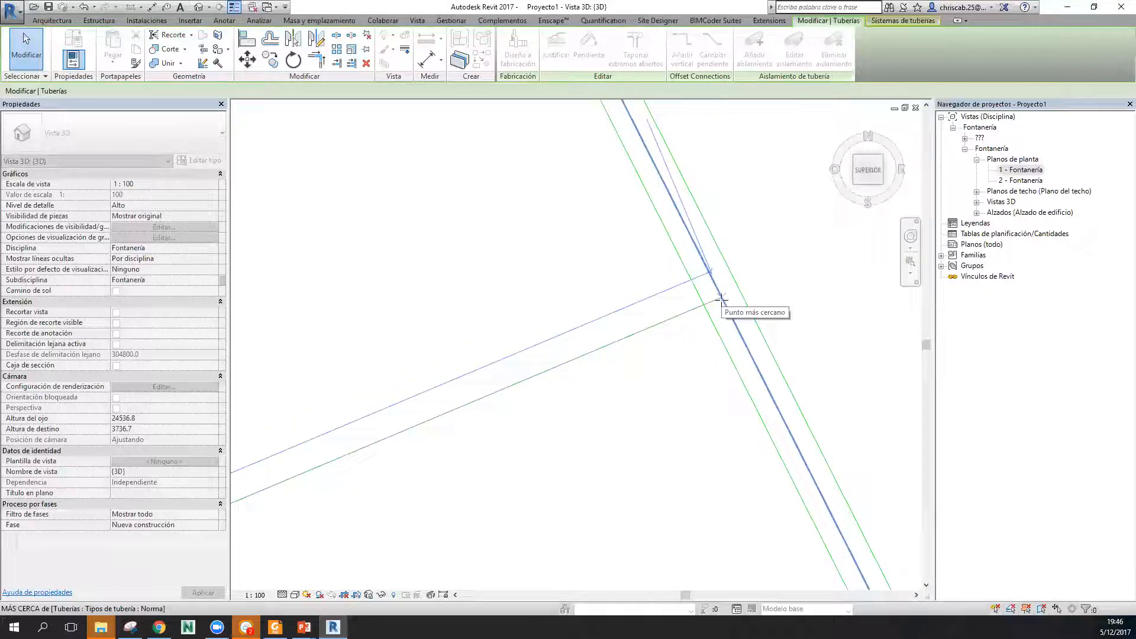
left_click_drag(722, 299, 723, 303)
scroll(720, 312, "down", 7)
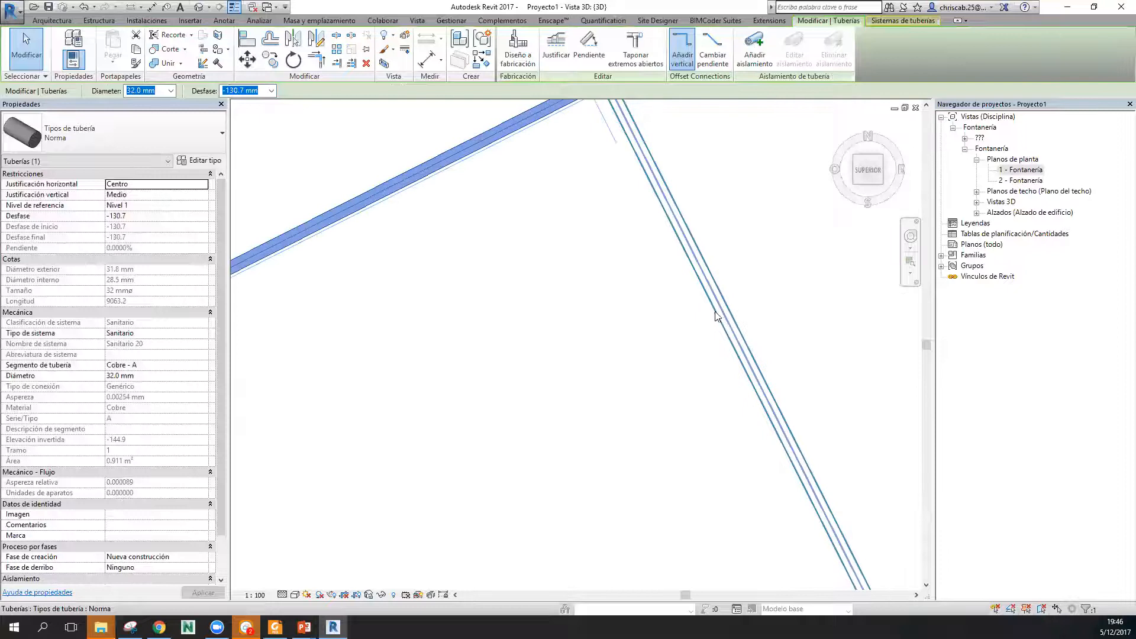
scroll(664, 142, "up", 3)
scroll(619, 223, "down", 4)
scroll(618, 274, "up", 5)
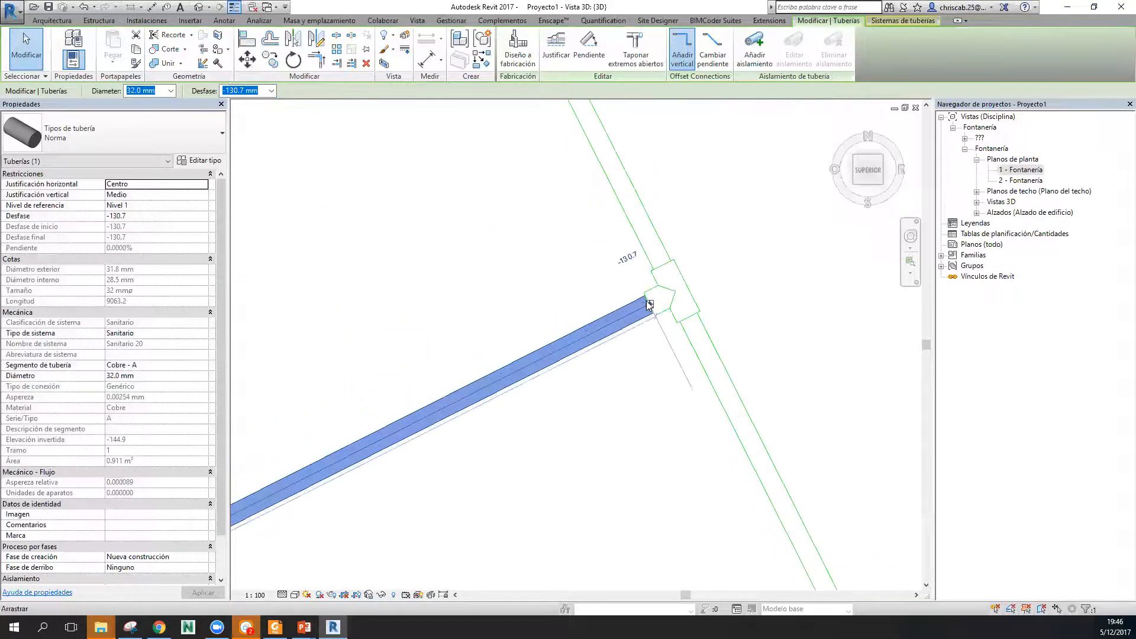
left_click(727, 348)
scroll(770, 355, "down", 6)
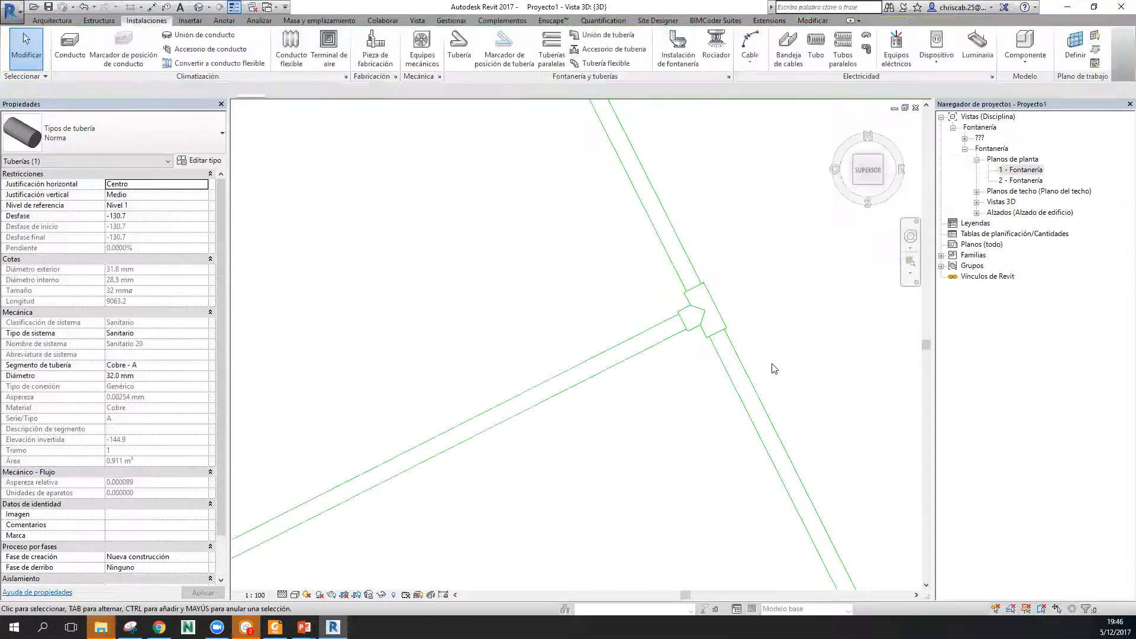
scroll(667, 325, "up", 1)
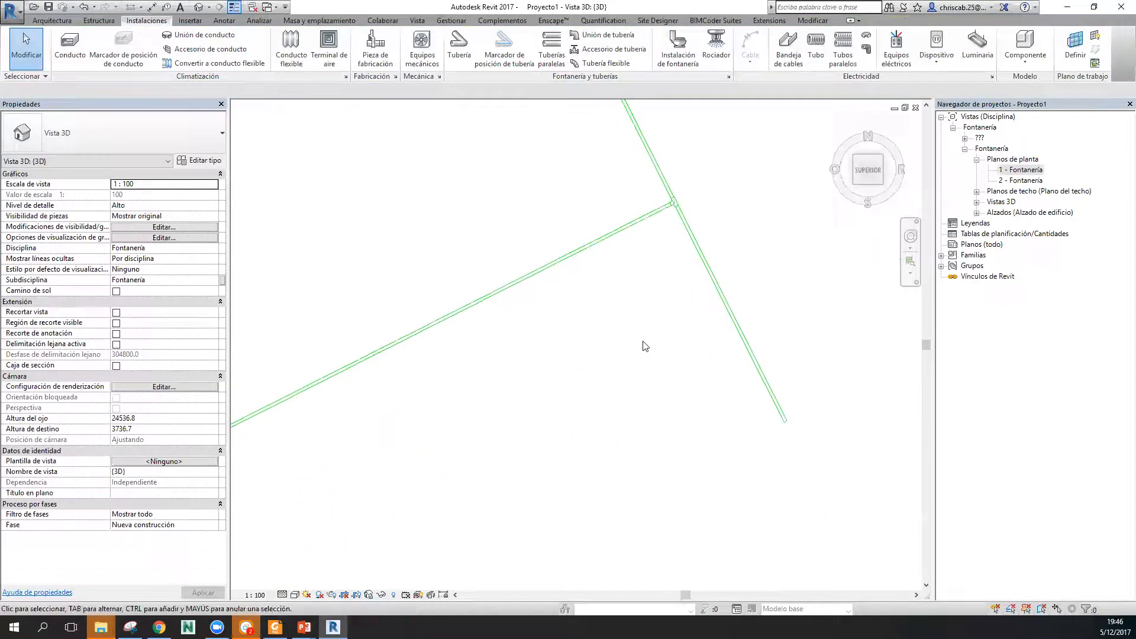
Draw a separate 32 mm pipe about 2220 mm long below the tee branch, at a -130.7 mm offset.
key("i")
left_click(466, 472)
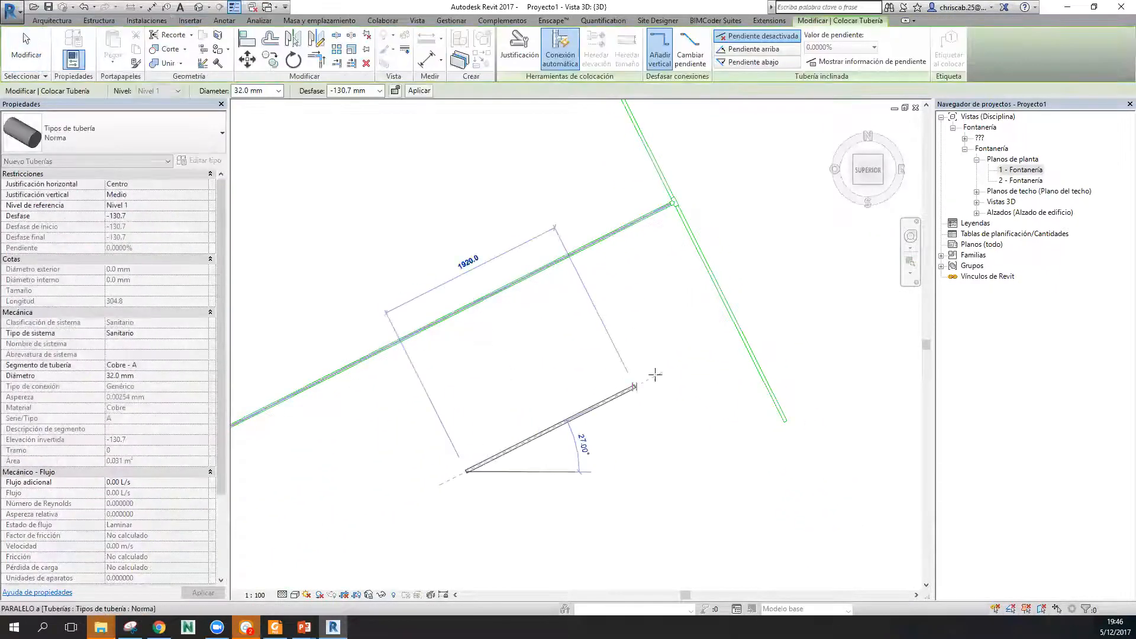
left_click(641, 341)
key("Escape")
key("Escape")
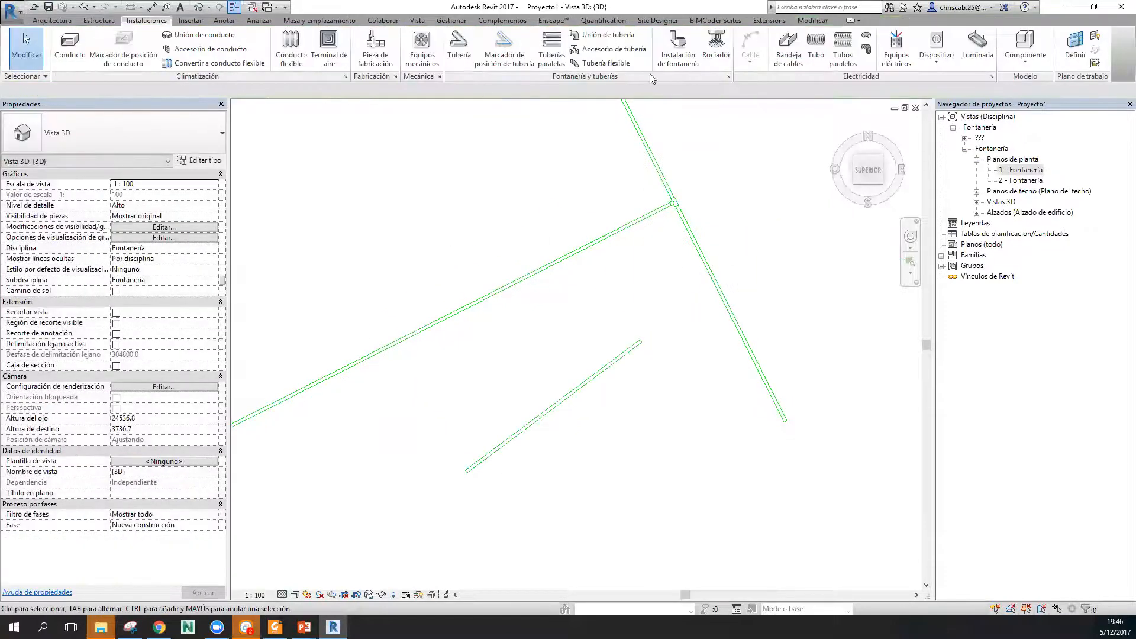
Set the pipe fitting angle in the mechanical settings to use any angle.
key("m")
key("s")
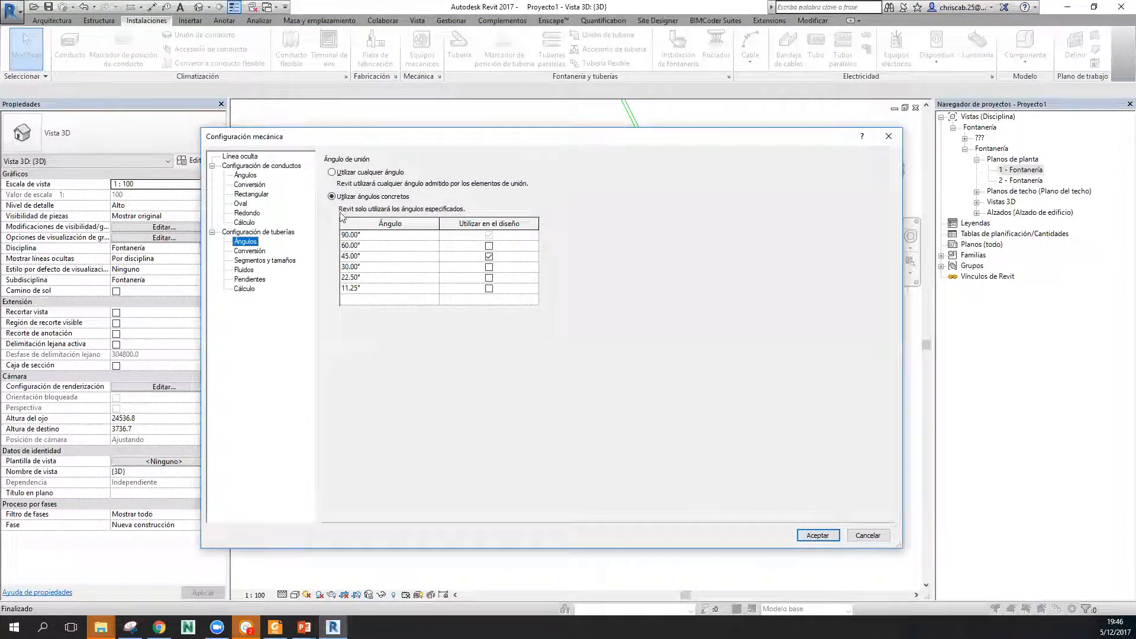
left_click(362, 173)
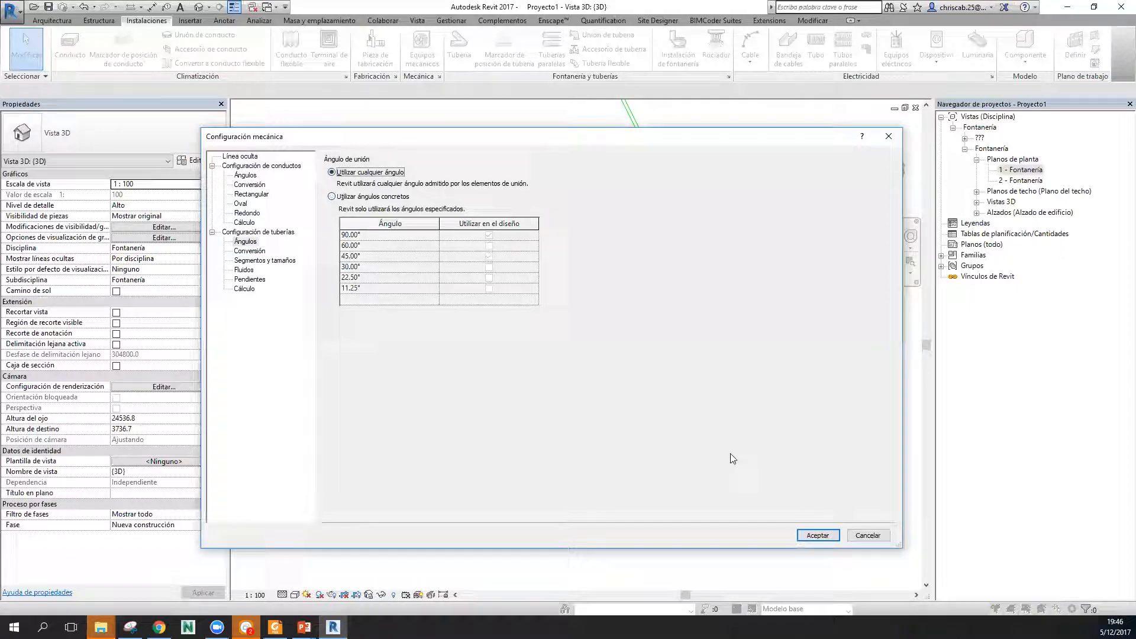
left_click(816, 536)
Extend the short pipe's upper end onto the steeply sloping pipe below the existing tee to form a second tee.
left_click(639, 349)
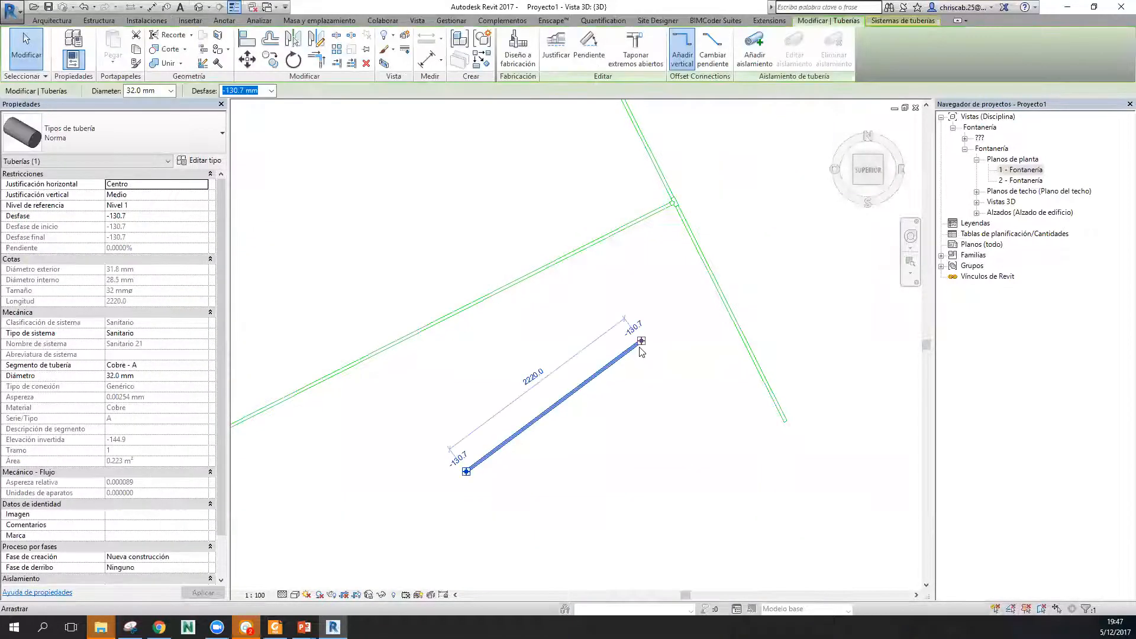
scroll(640, 348, "up", 2)
left_click_drag(642, 339, 750, 241)
scroll(740, 189, "up", 3)
key("Escape")
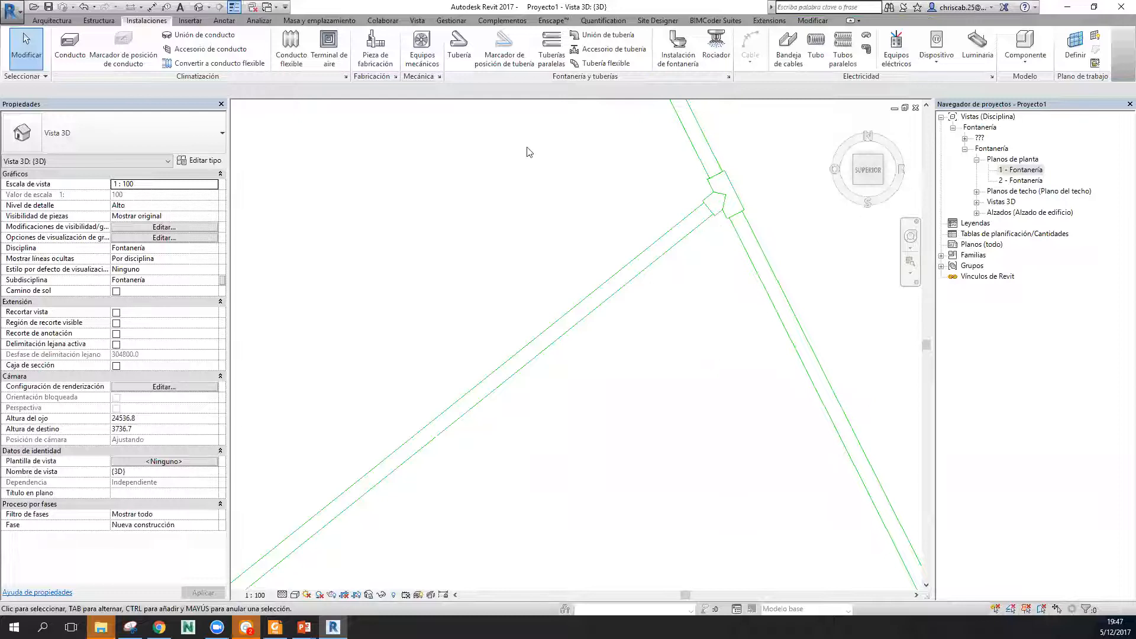
Add an angular dimension between the short branch and the steeply sloping pipe, placed below the second tee.
left_click(225, 20)
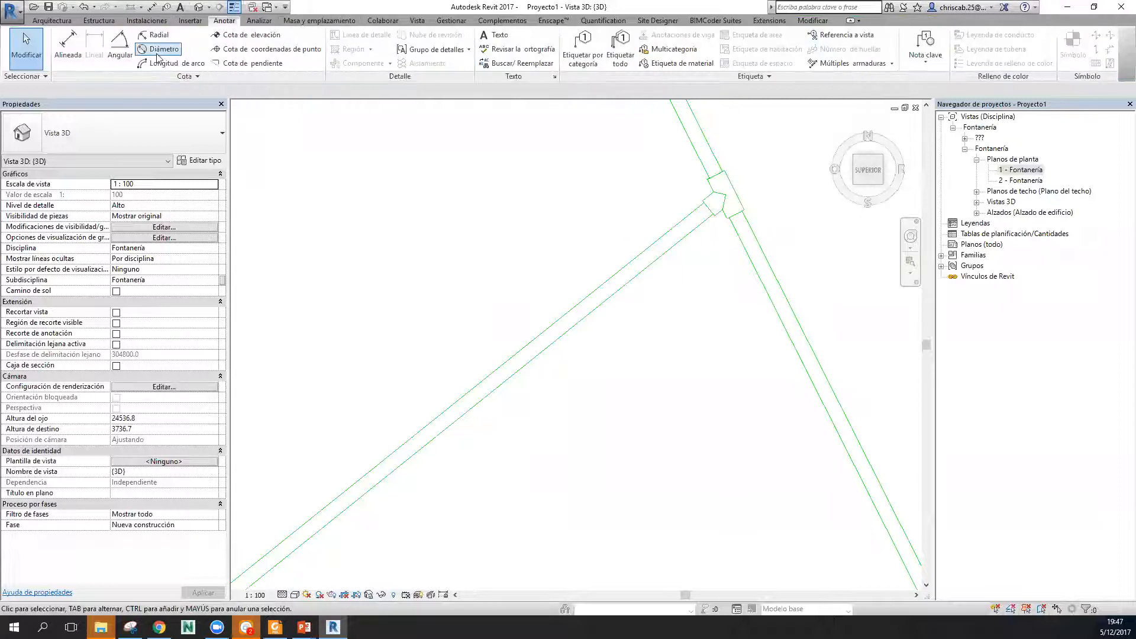
left_click(120, 42)
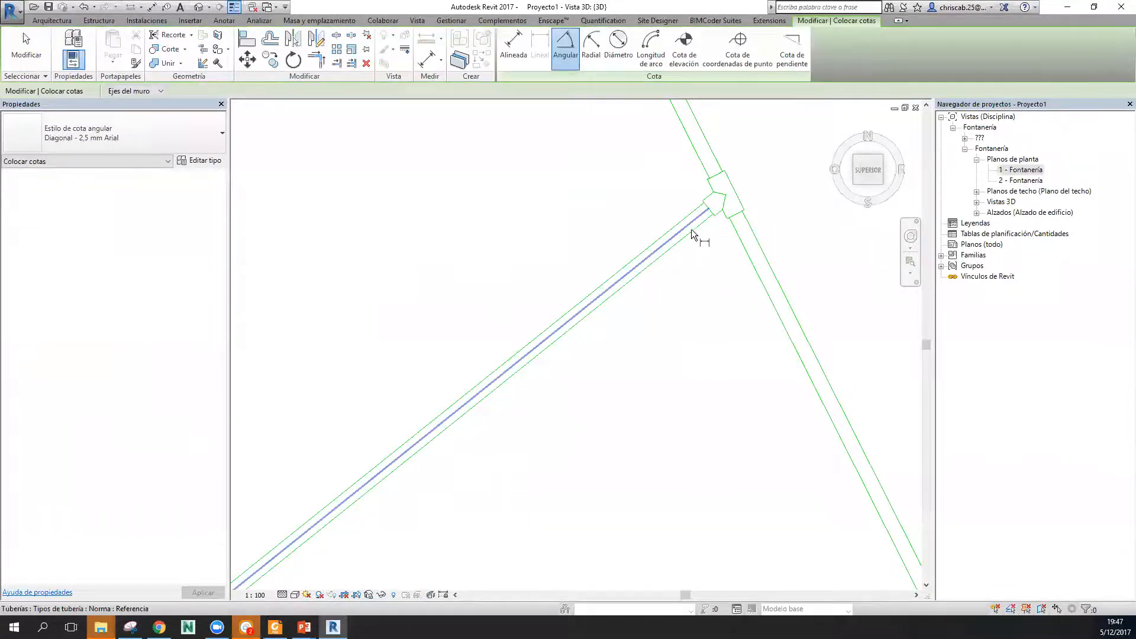
left_click(693, 229)
left_click(759, 265)
scroll(749, 388, "down", 1)
middle_click_drag(748, 388, 692, 273)
left_click(701, 349)
scroll(700, 350, "down", 3)
key("Escape")
key("Escape")
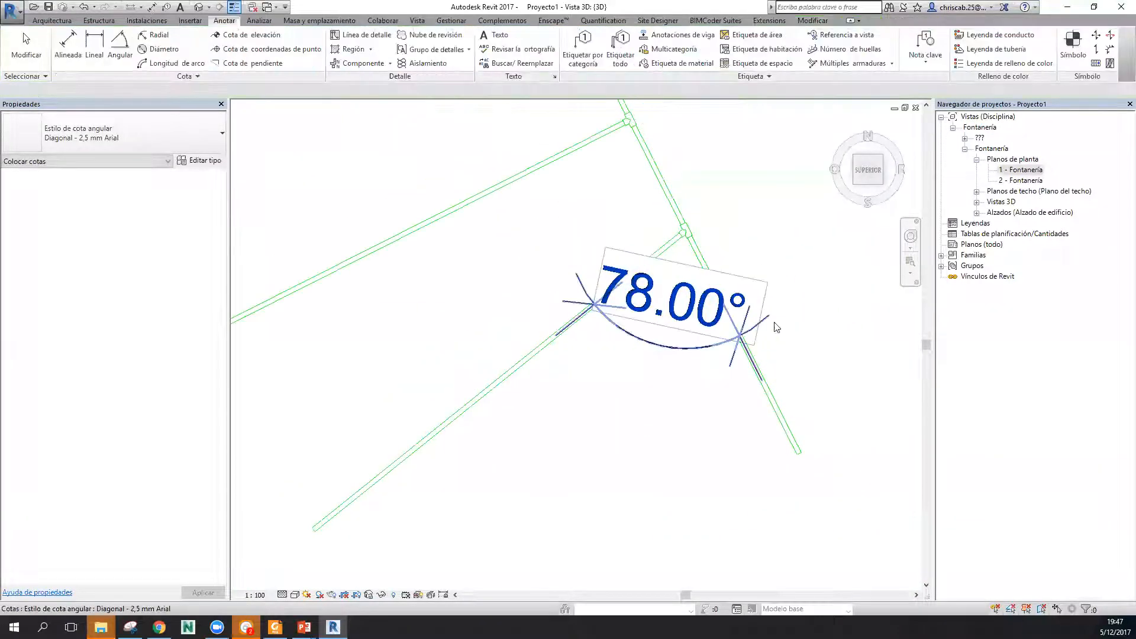
Add an angular dimension between the long branch of the first tee and the steeply sloping pipe, outside the existing dimension.
left_click(130, 47)
left_click(567, 156)
left_click(650, 182)
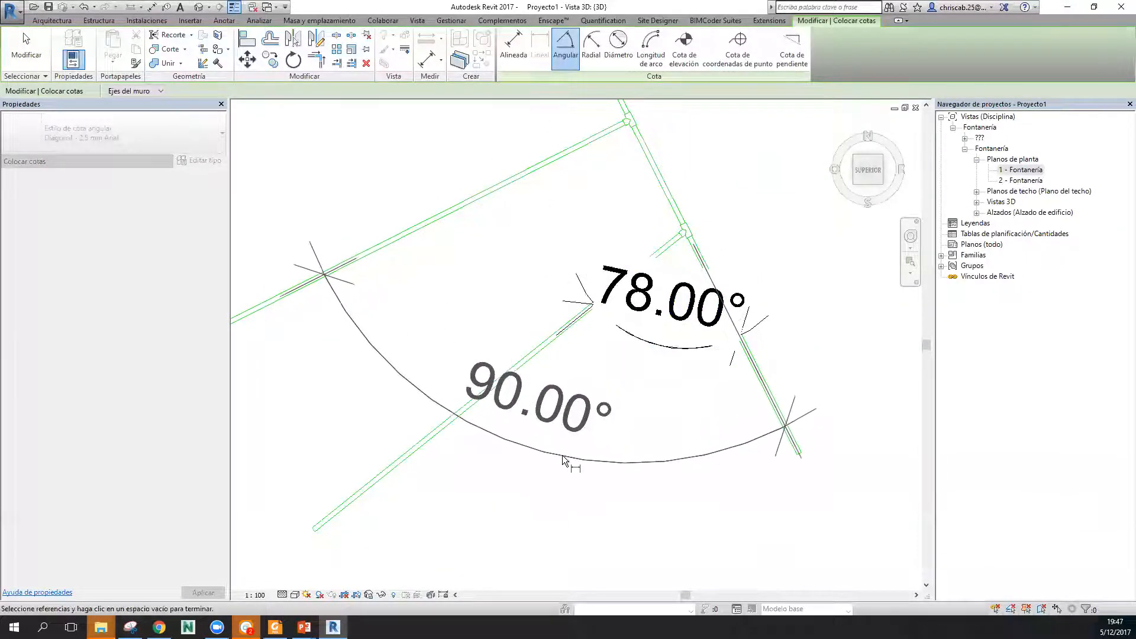
left_click(563, 461)
key("Escape")
key("Escape")
scroll(625, 255, "down", 4)
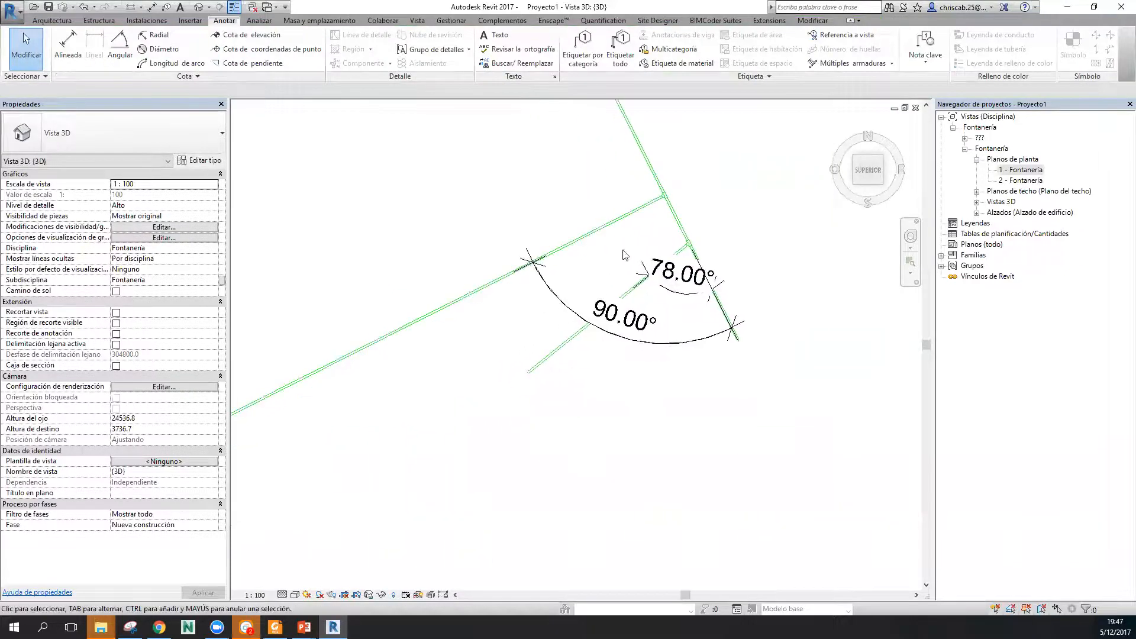
Draw a separate 32 mm pipe at a -130.7 mm offset beside the tee assembly, roughly parallel to its steeply sloping pipe.
middle_click_drag(774, 373, 754, 349)
scroll(754, 345, "down", 2)
middle_click_drag(687, 239, 690, 395)
scroll(560, 311, "down", 2)
middle_click_drag(560, 311, 625, 319)
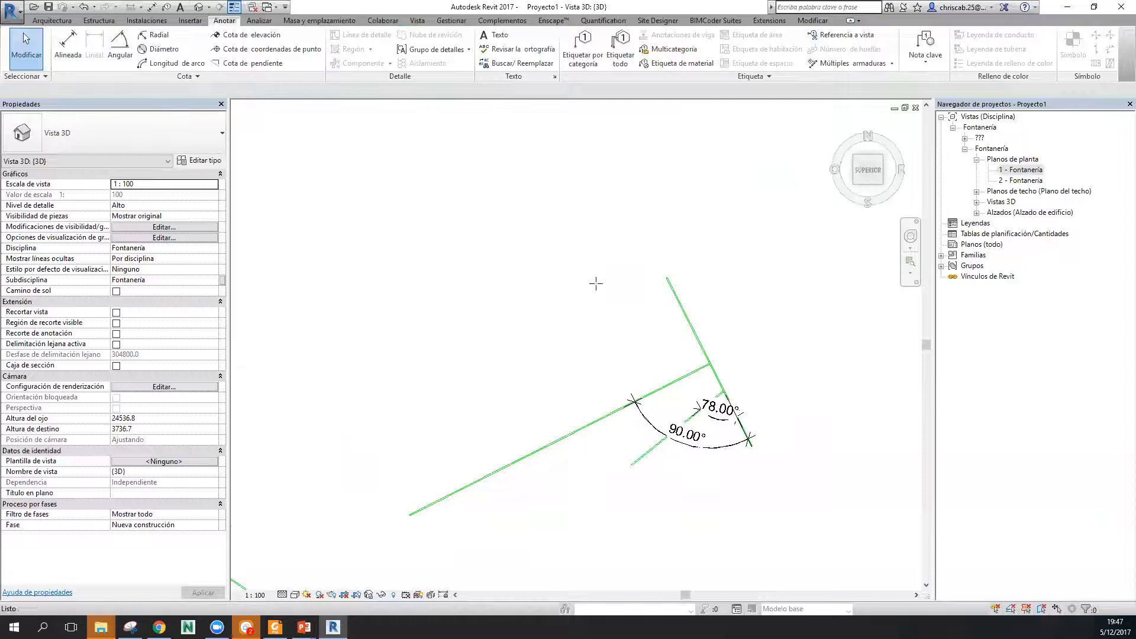
key("p")
key("i")
left_click(547, 215)
left_click(623, 366)
key("Escape")
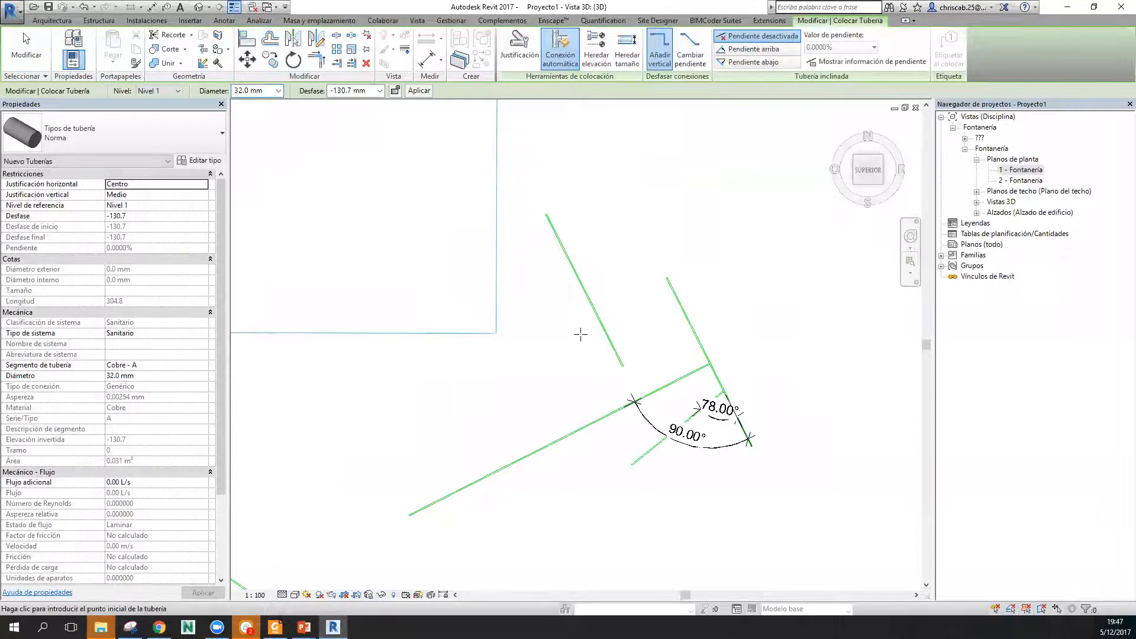
Draw a short 32 mm pipe about 2100 mm long, sloping toward the new long pipe without touching it.
left_click(507, 385)
left_click(550, 321)
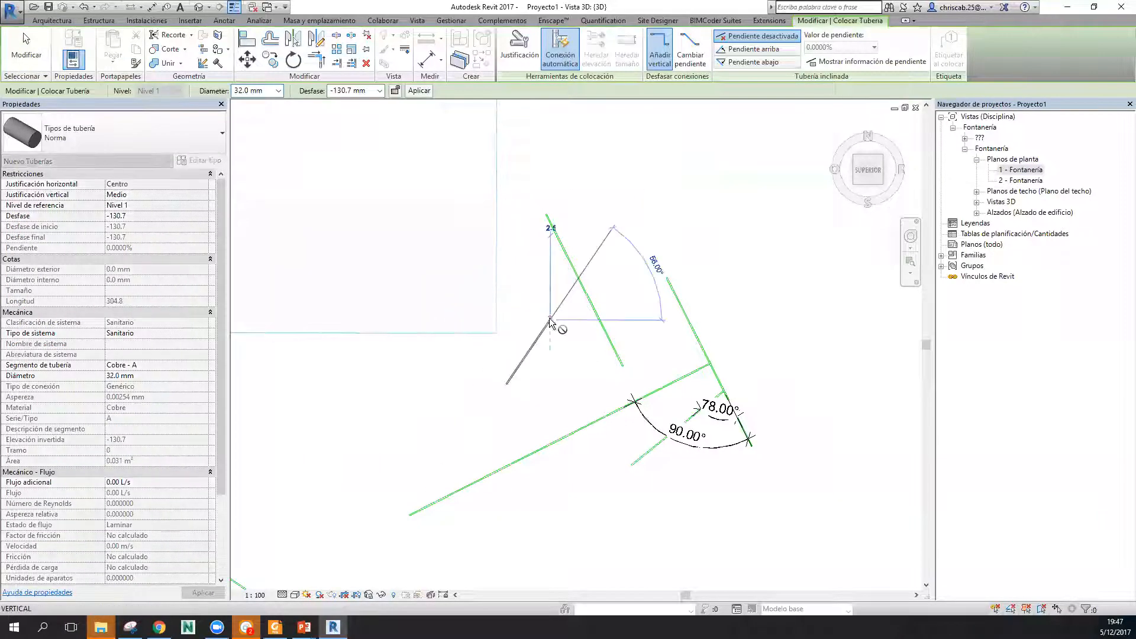
key("Escape")
scroll(570, 257, "up", 1)
key("Escape")
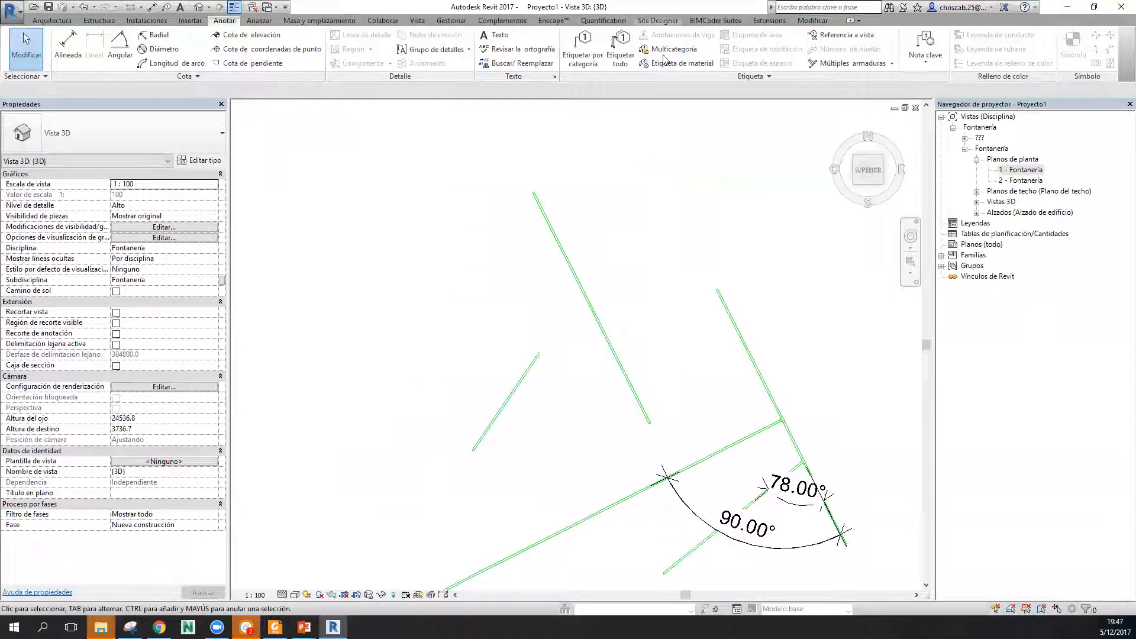
Try extending the short pipe to the new long pipe with Trim/Extend Single Element, then undo it.
left_click(534, 359)
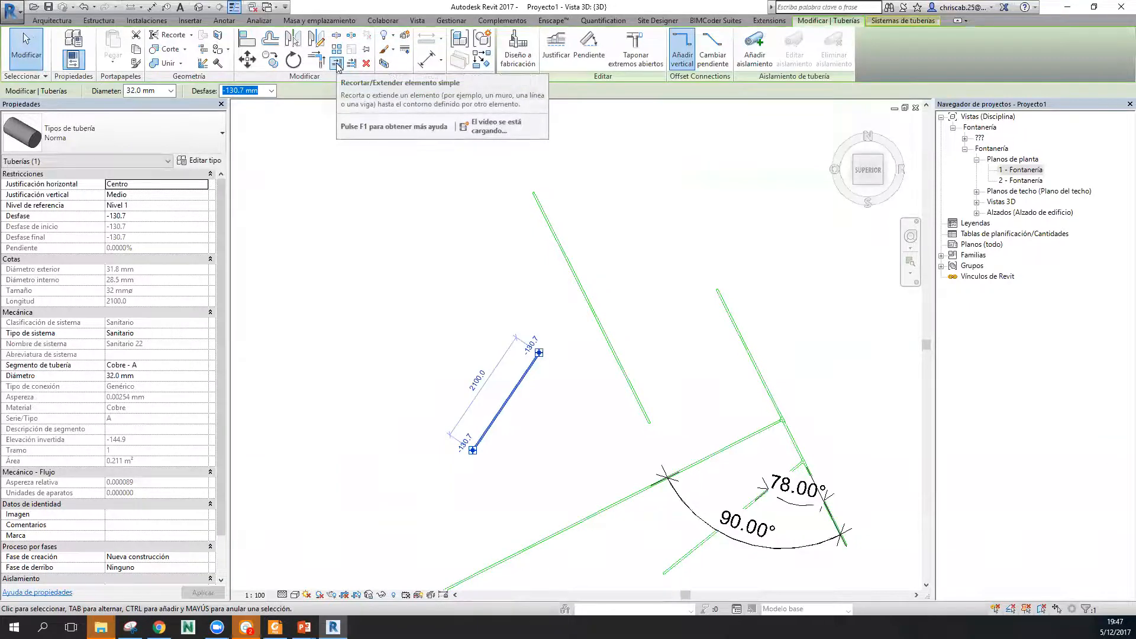
left_click(337, 63)
left_click(598, 333)
left_click(540, 368)
scroll(583, 293, "up", 2)
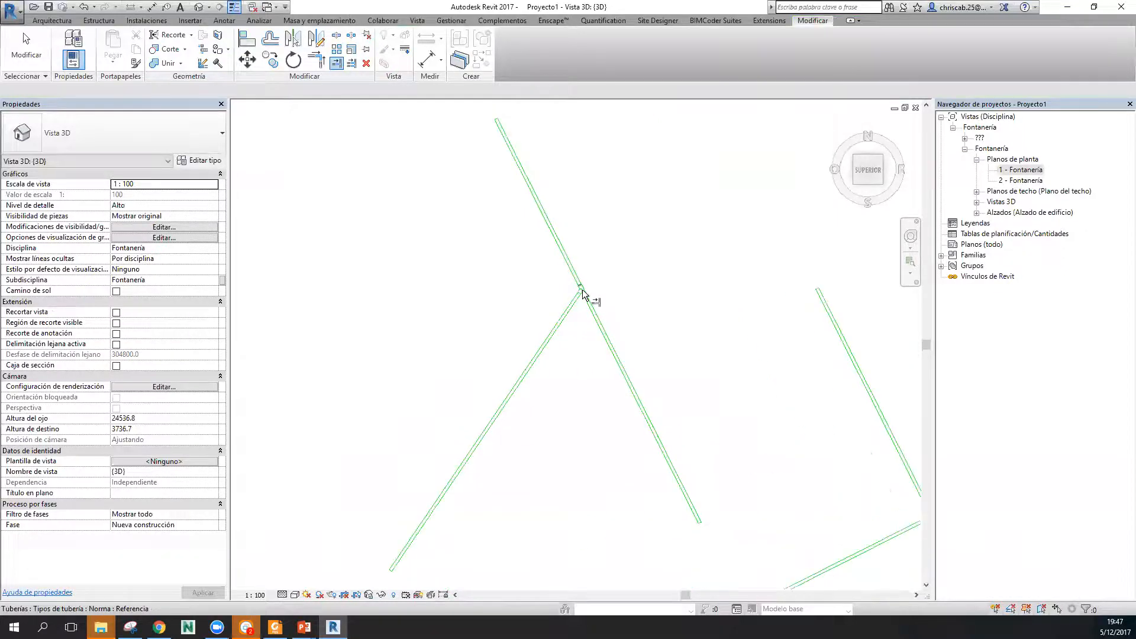
key("Escape")
scroll(586, 344, "down", 1)
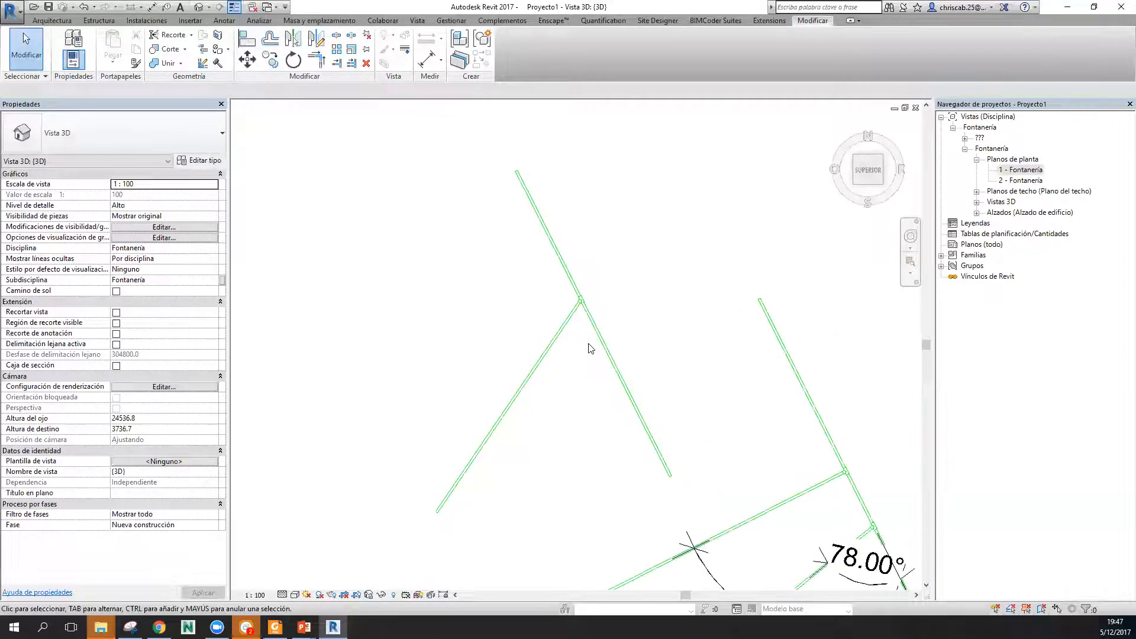
key("ctrl+z")
scroll(628, 318, "down", 1)
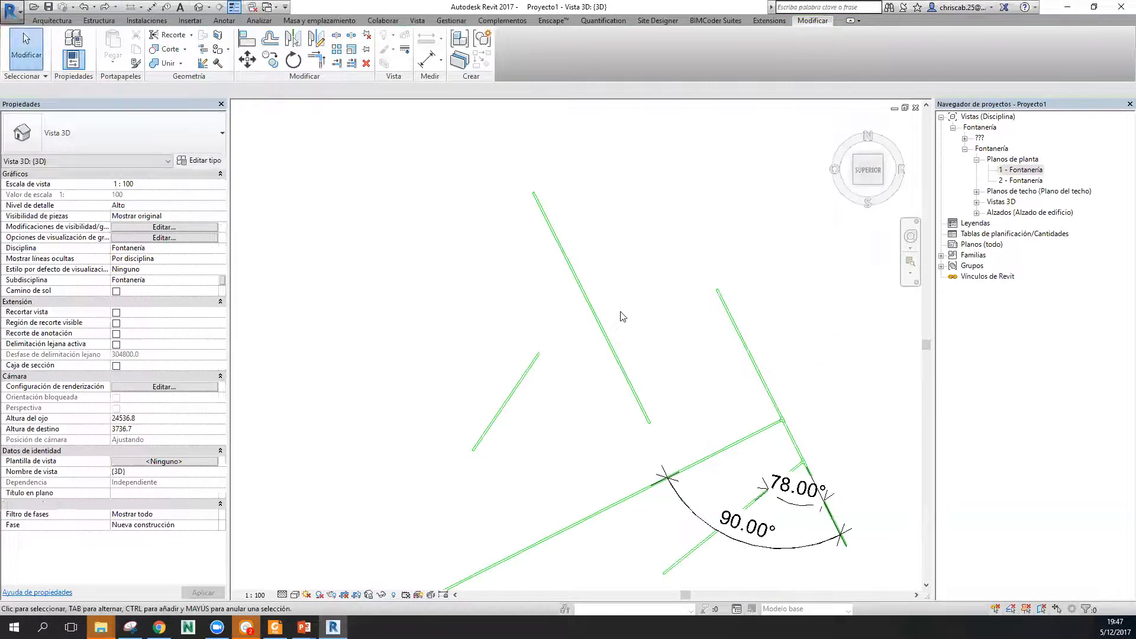
Try joining the lower part of the long pipe and the short pipe with Trim/Extend to Corner, then undo it.
key("t")
key("r")
left_click(627, 367)
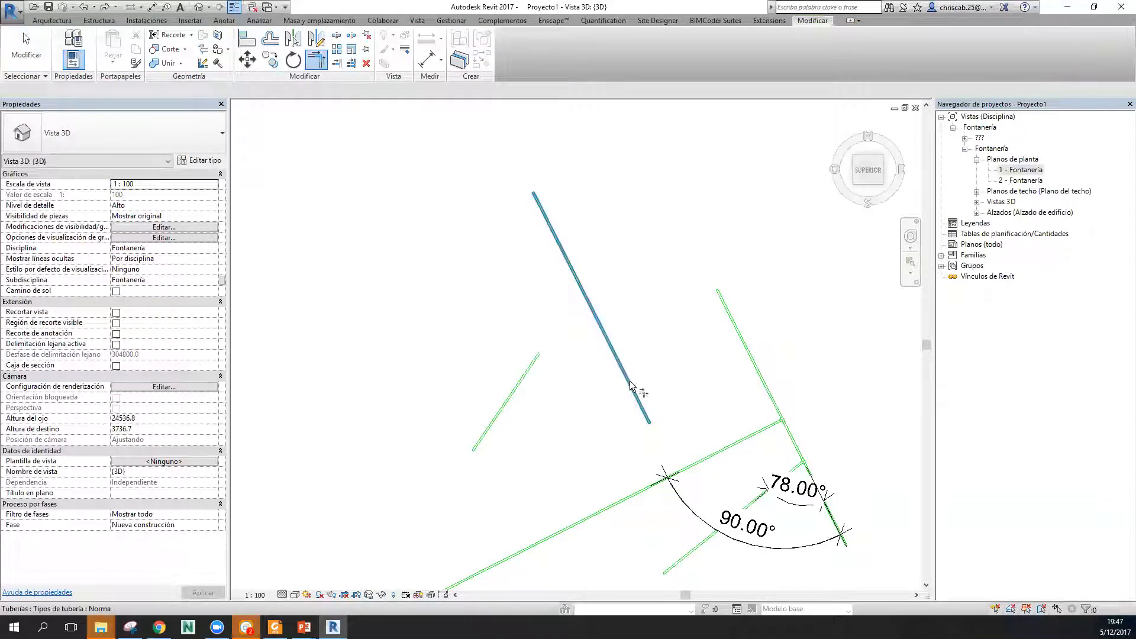
left_click(526, 380)
scroll(552, 339, "up", 1)
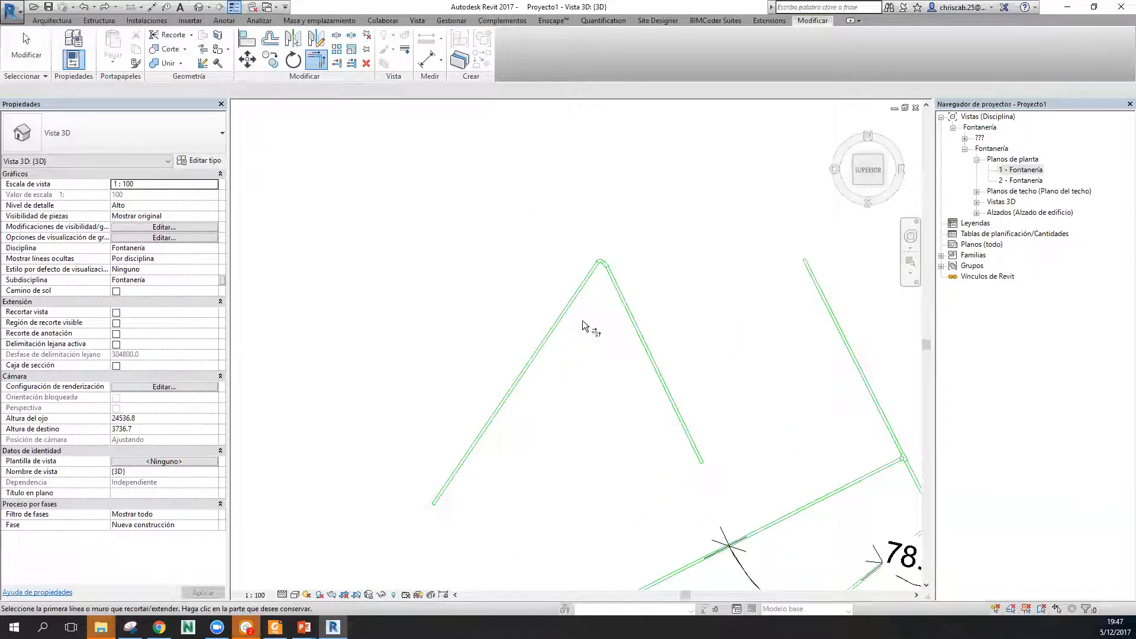
scroll(597, 263, "up", 2)
scroll(600, 254, "down", 3)
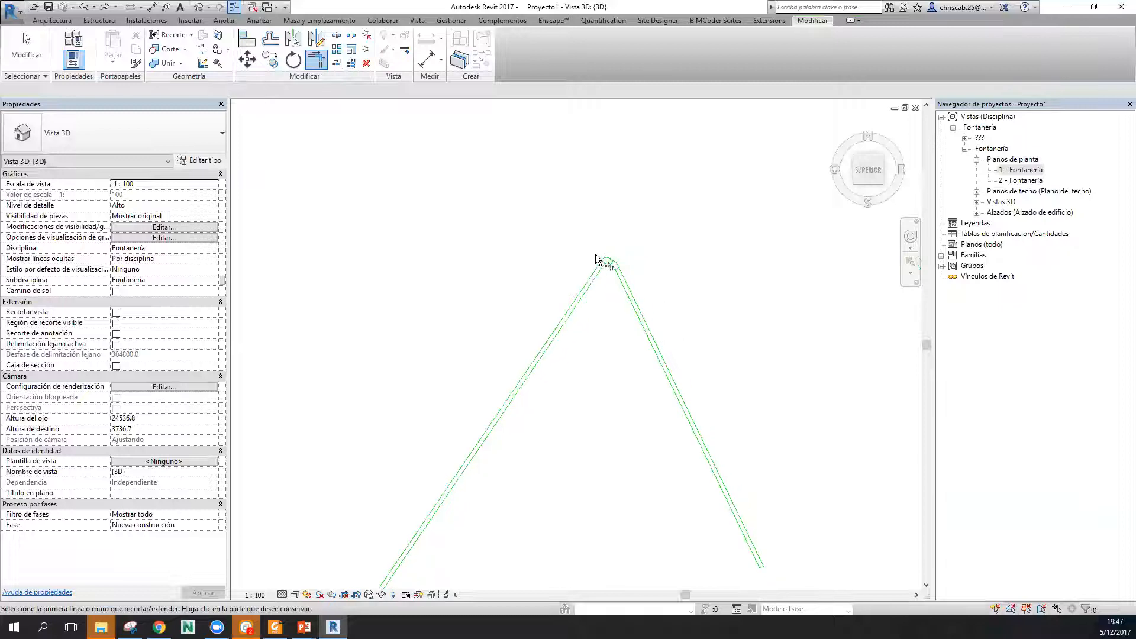
key("ctrl+z")
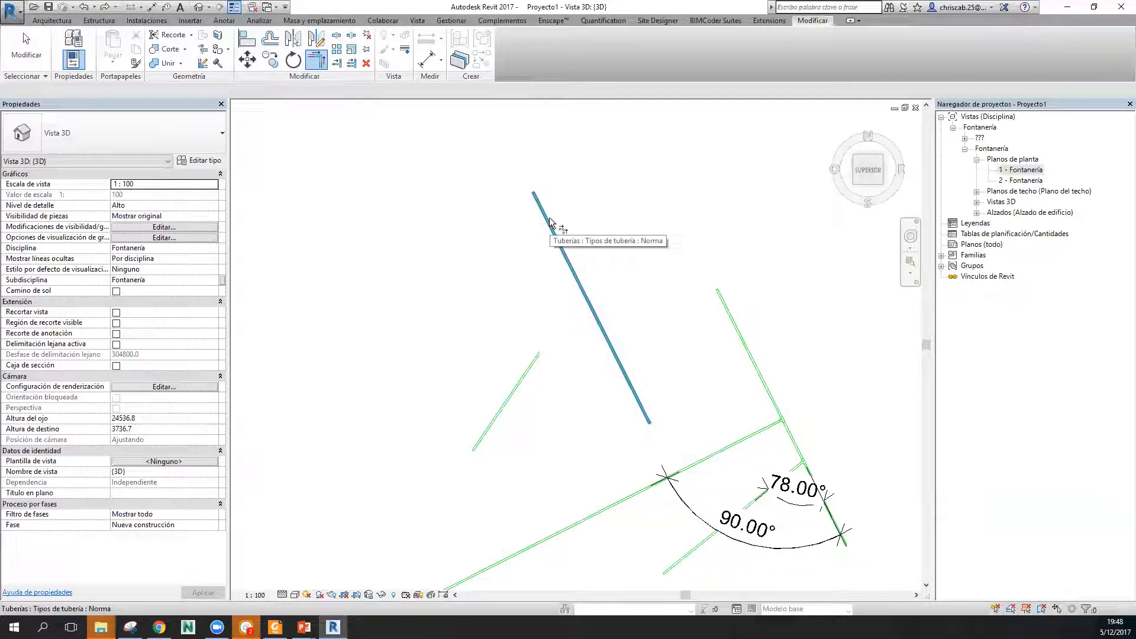
Trim and extend the two separate loose pipes so that they meet in a connected corner.
left_click(560, 245)
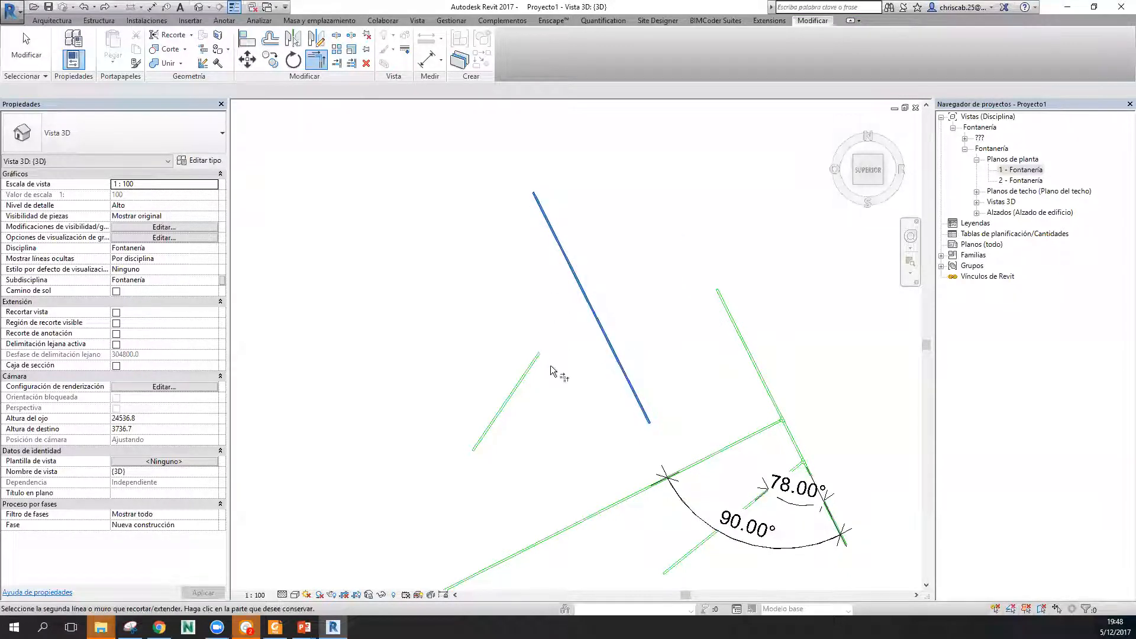
left_click(535, 378)
scroll(598, 278, "up", 5)
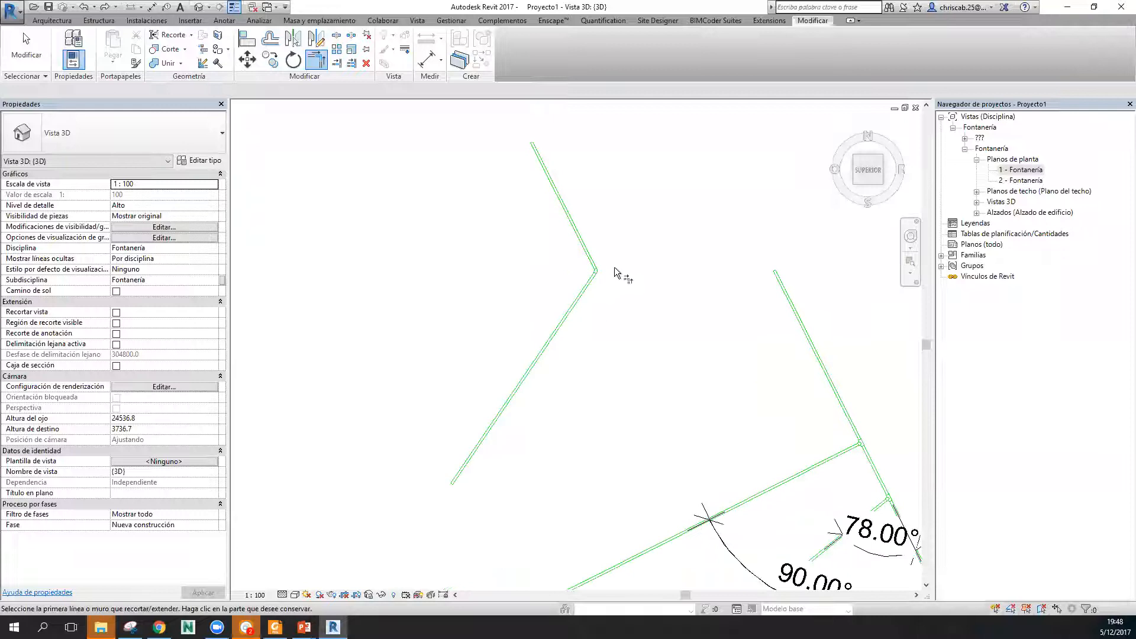
key("Escape")
left_click(201, 8)
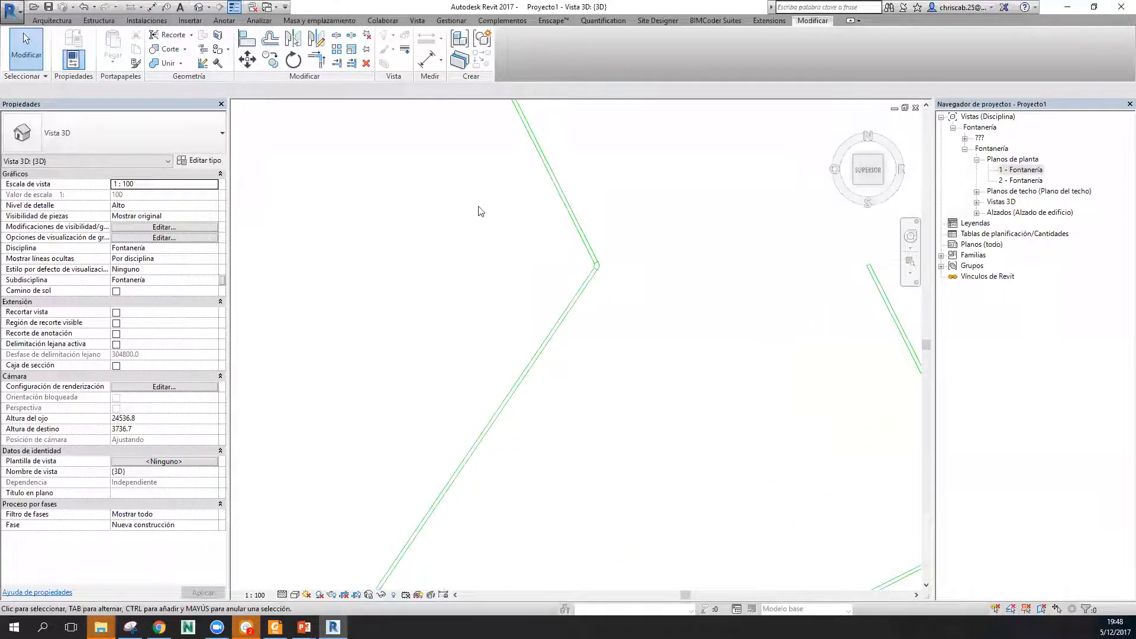
Examine the joined pipe corner in 3D from several angles and distances.
scroll(479, 209, "down", 4)
middle_click_drag(489, 237, 555, 213, "shift")
scroll(411, 376, "up", 4)
scroll(518, 307, "down", 1)
scroll(521, 312, "down", 3)
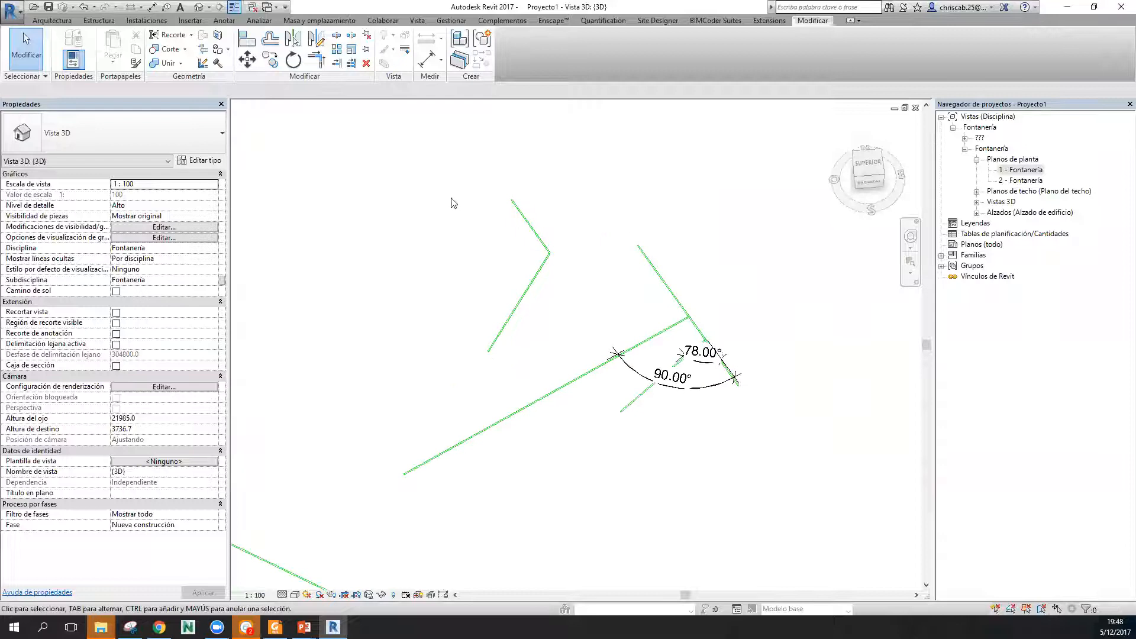
scroll(467, 231, "down", 2)
middle_click_drag(495, 315, 502, 343, "shift")
scroll(524, 278, "up", 5)
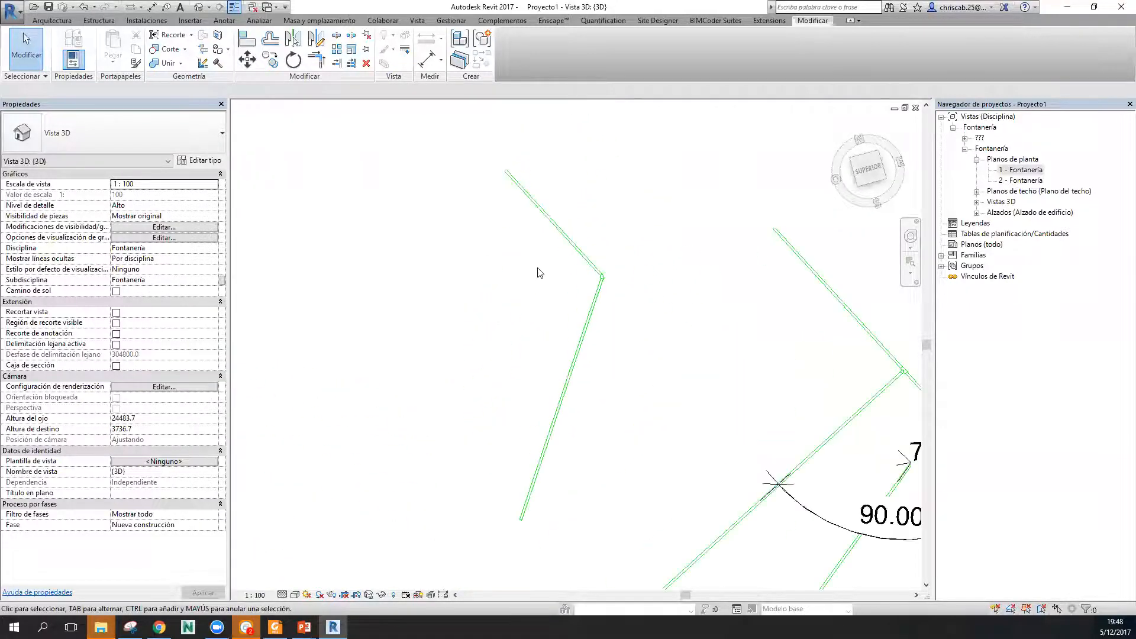
Try to apply a 2.0000% slope to only the shorter pipe of the joined corner.
left_click(545, 214)
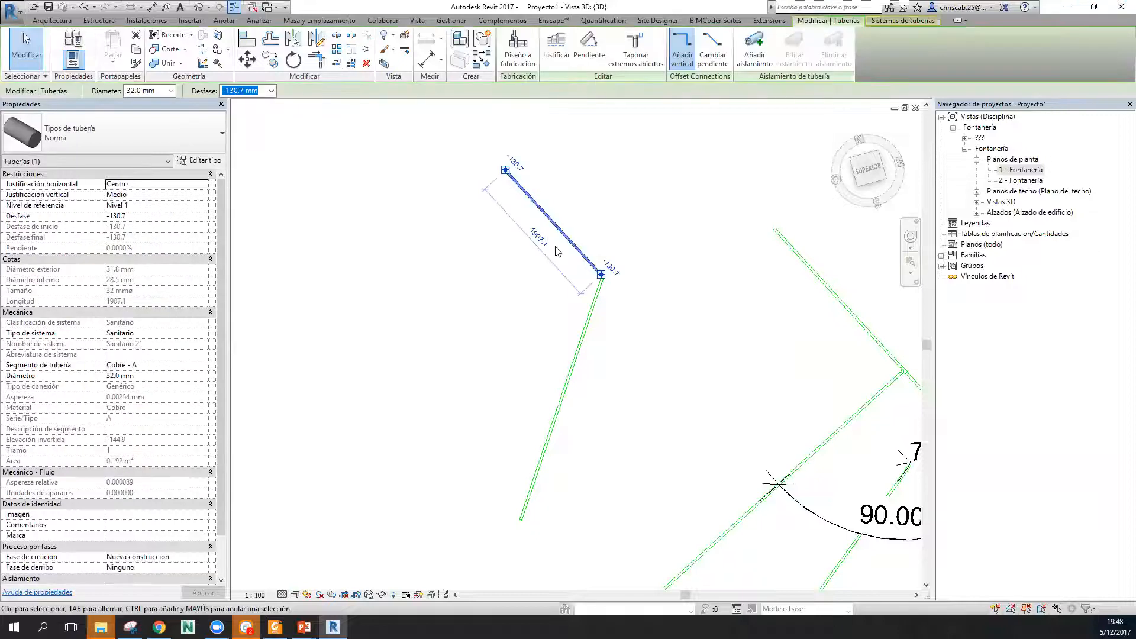
left_click(599, 53)
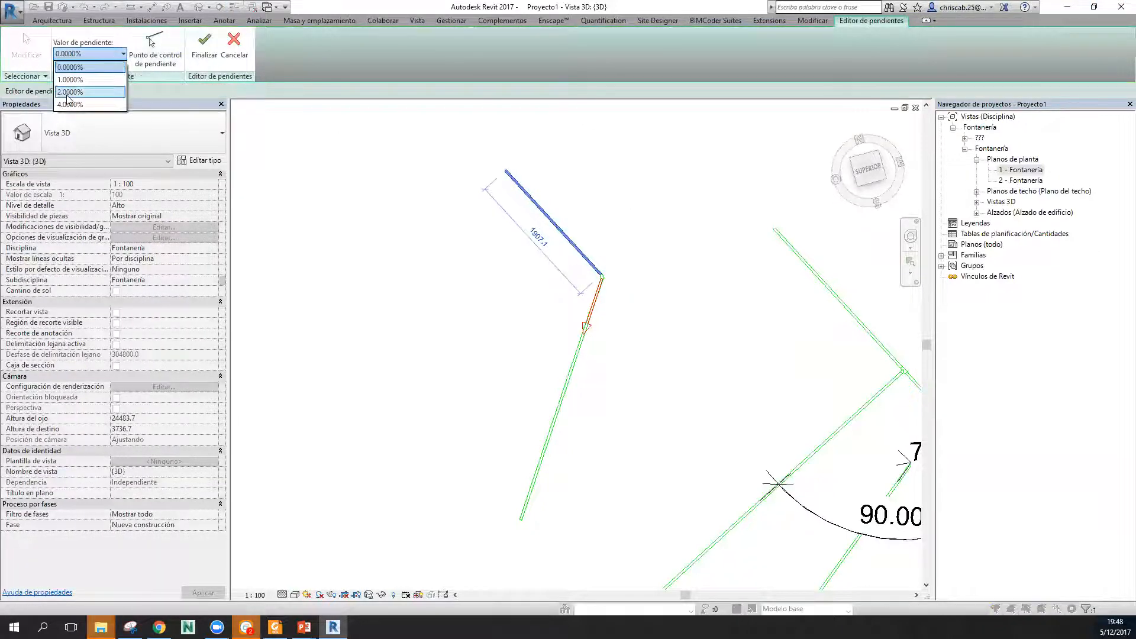
left_click(73, 93)
left_click(204, 50)
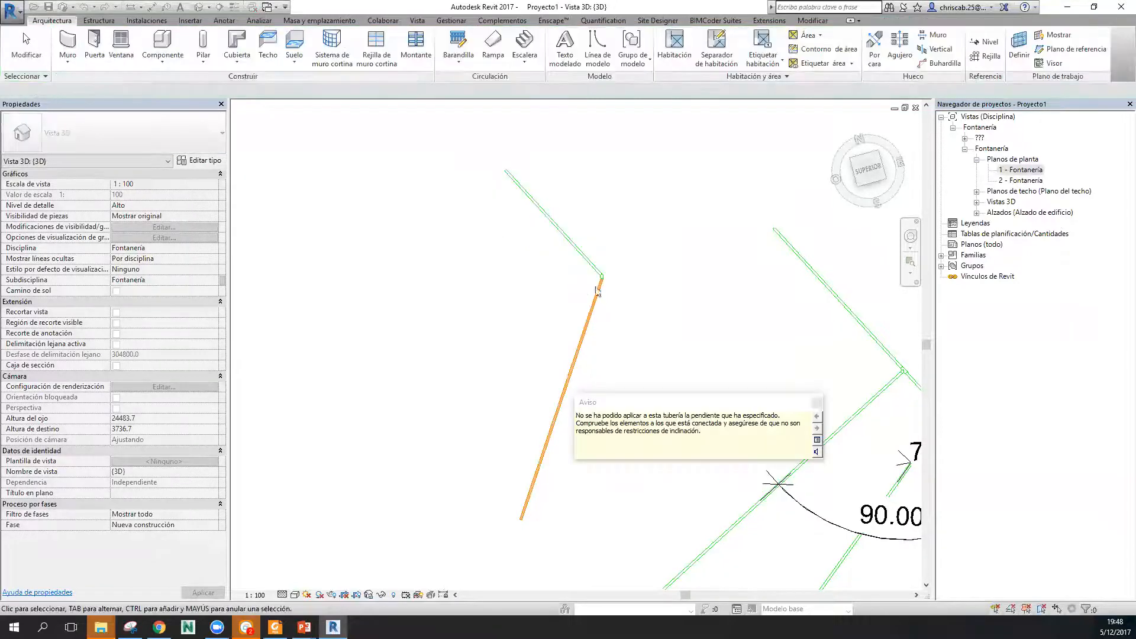
left_click(817, 403)
Select the whole connected run, both pipes and their elbow, and apply a slope of 2.0000%.
scroll(579, 270, "up", 2)
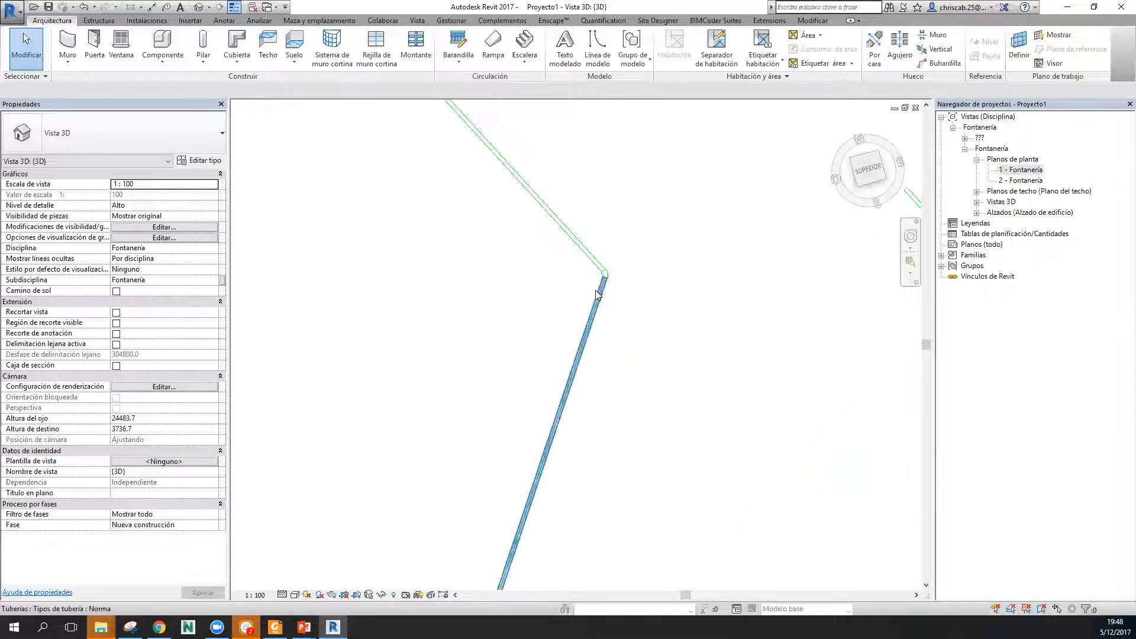
scroll(579, 269, "down", 3)
key("Tab")
left_click(570, 252)
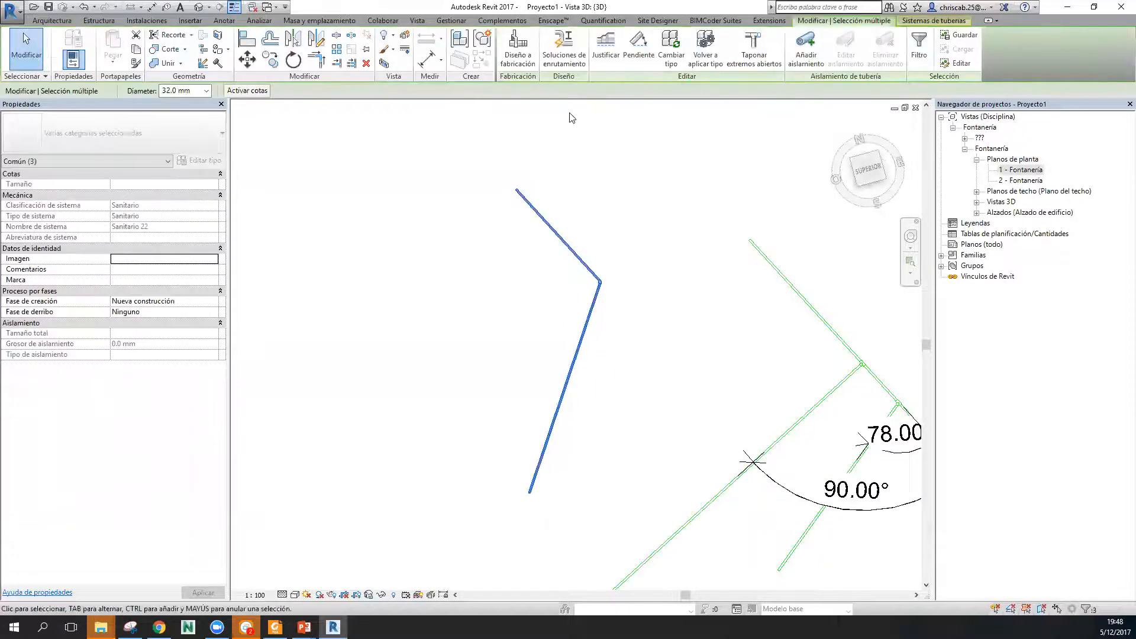
left_click(639, 53)
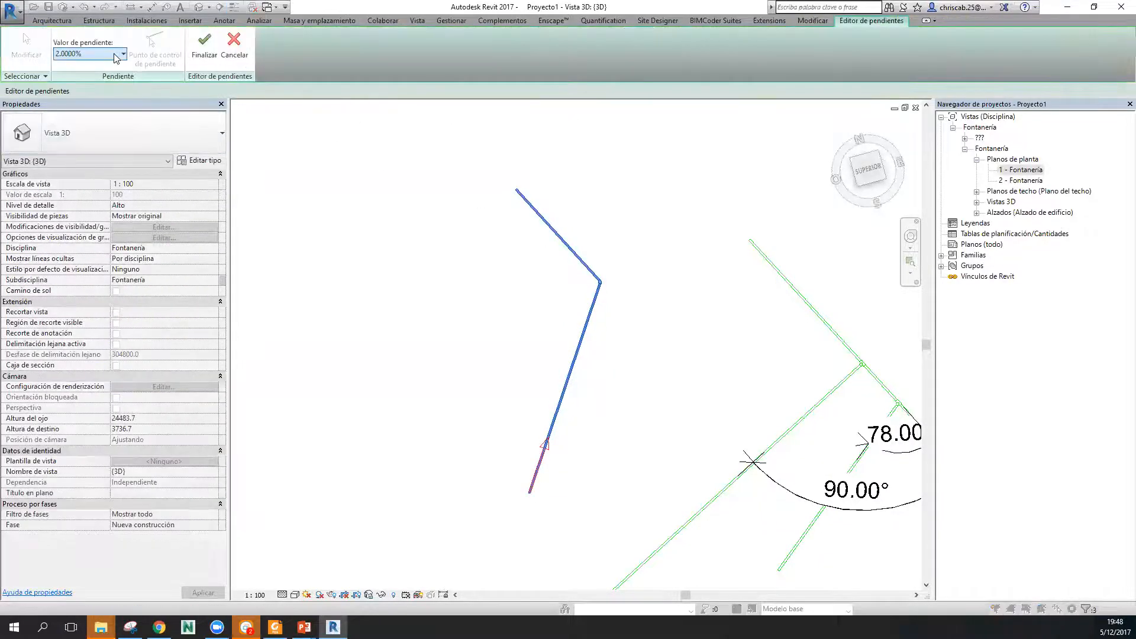
left_click(204, 42)
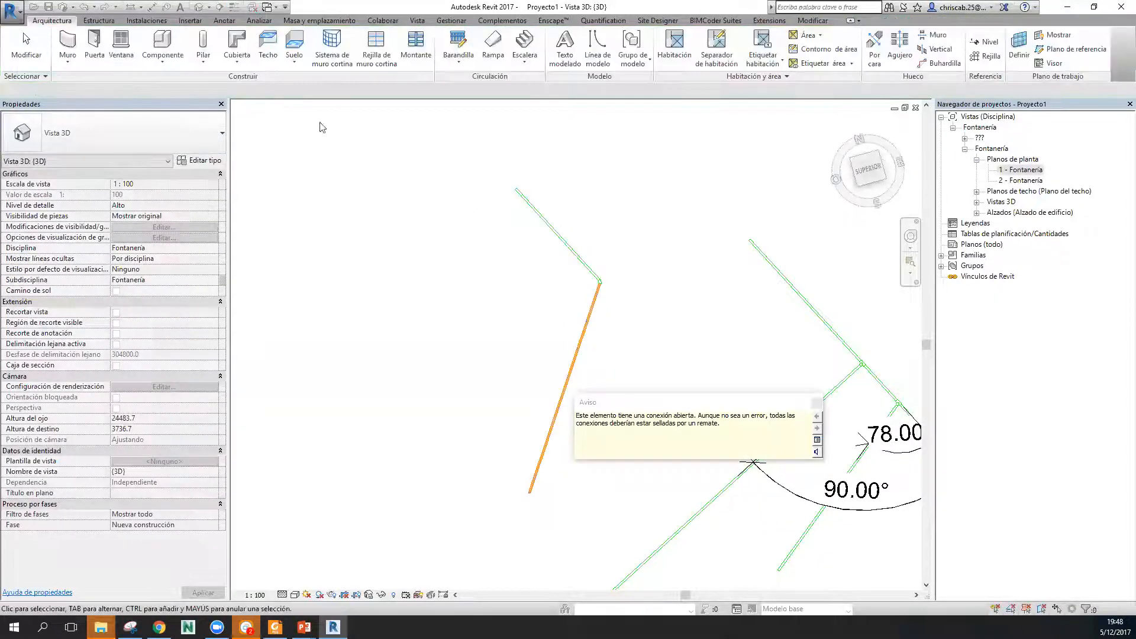
left_click(817, 405)
Check the slope and end offsets of each of the two joined pipes.
left_click(586, 331)
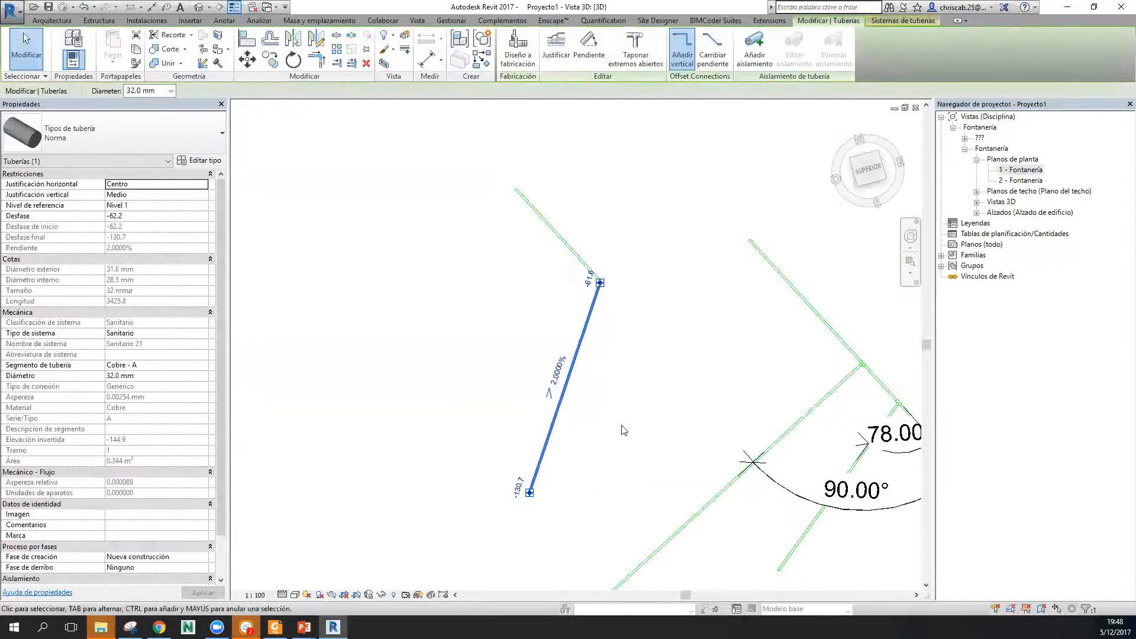
left_click(570, 250)
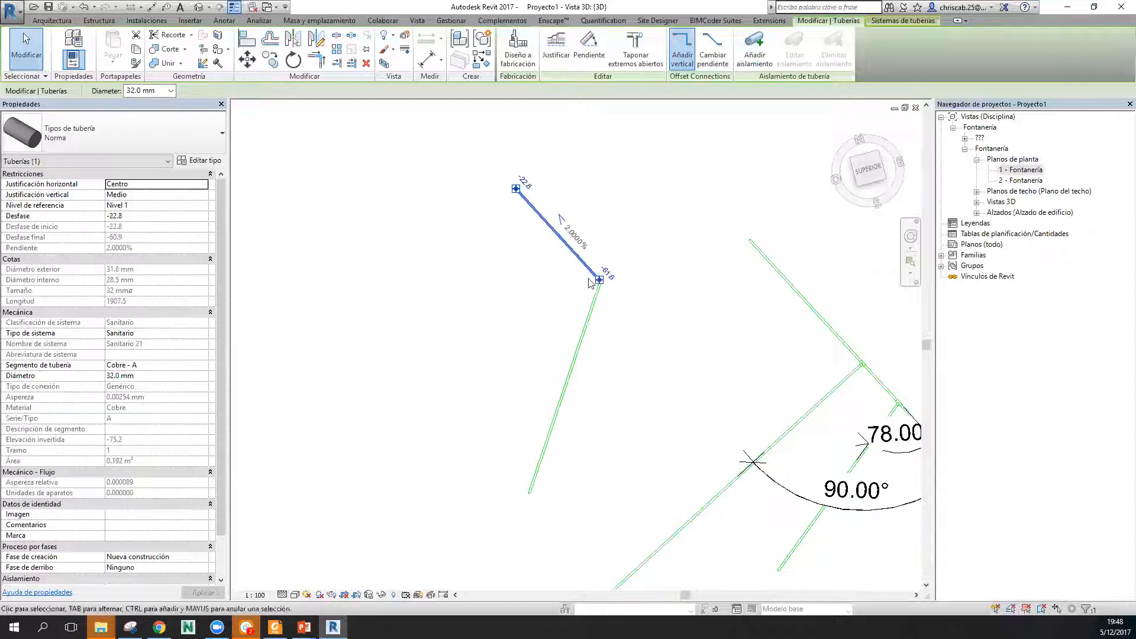
middle_click_drag(581, 274, 599, 215, "shift")
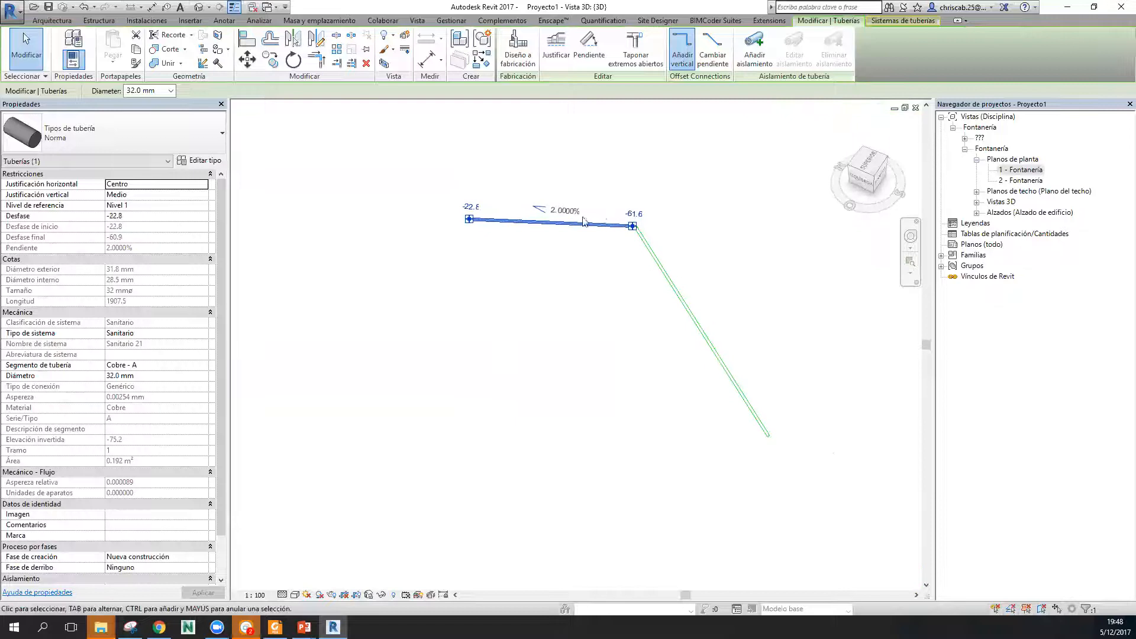
scroll(530, 221, "up", 2)
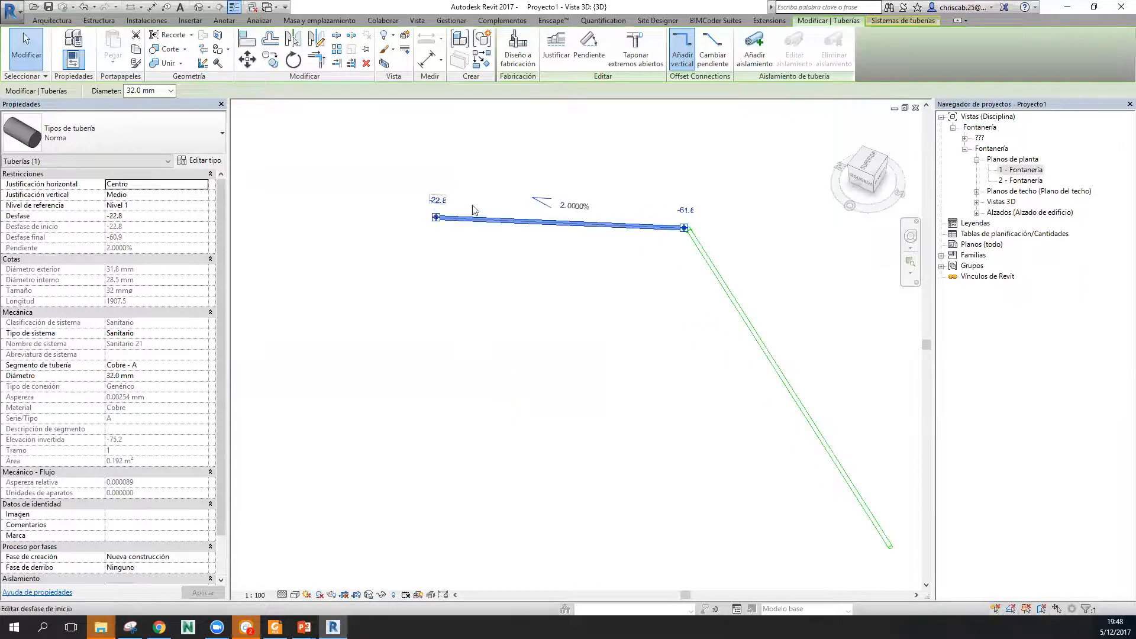
middle_click_drag(836, 395, 673, 299)
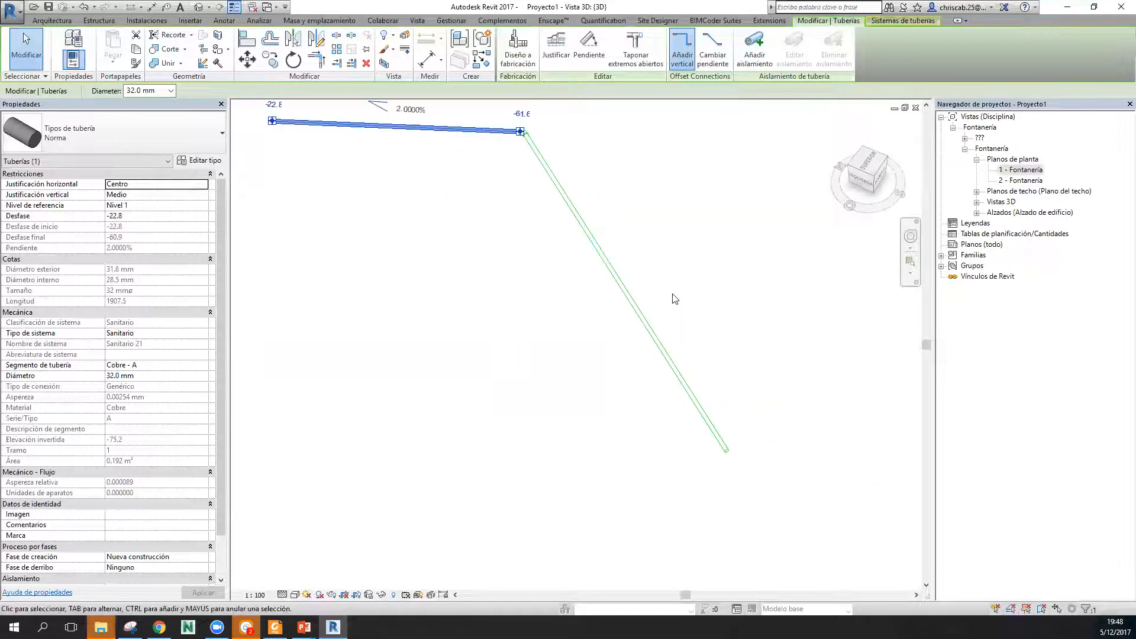
left_click(663, 349)
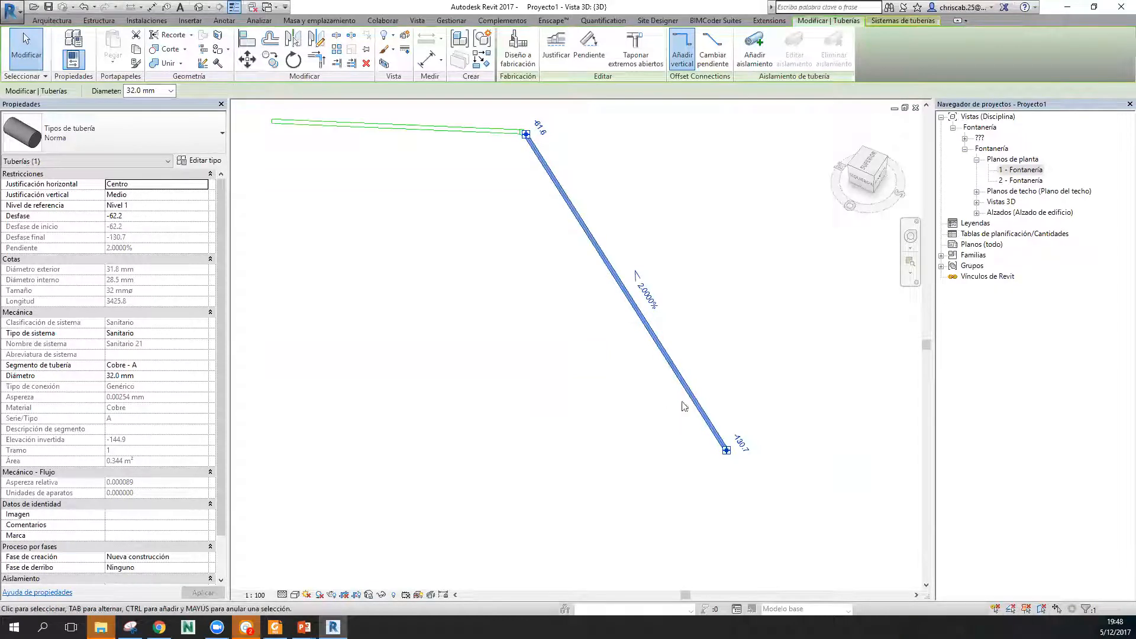
Examine the inclination of the pipes from the model's left side and in an overall 3D view.
middle_click_drag(739, 461, 895, 177, "shift")
left_click(870, 183)
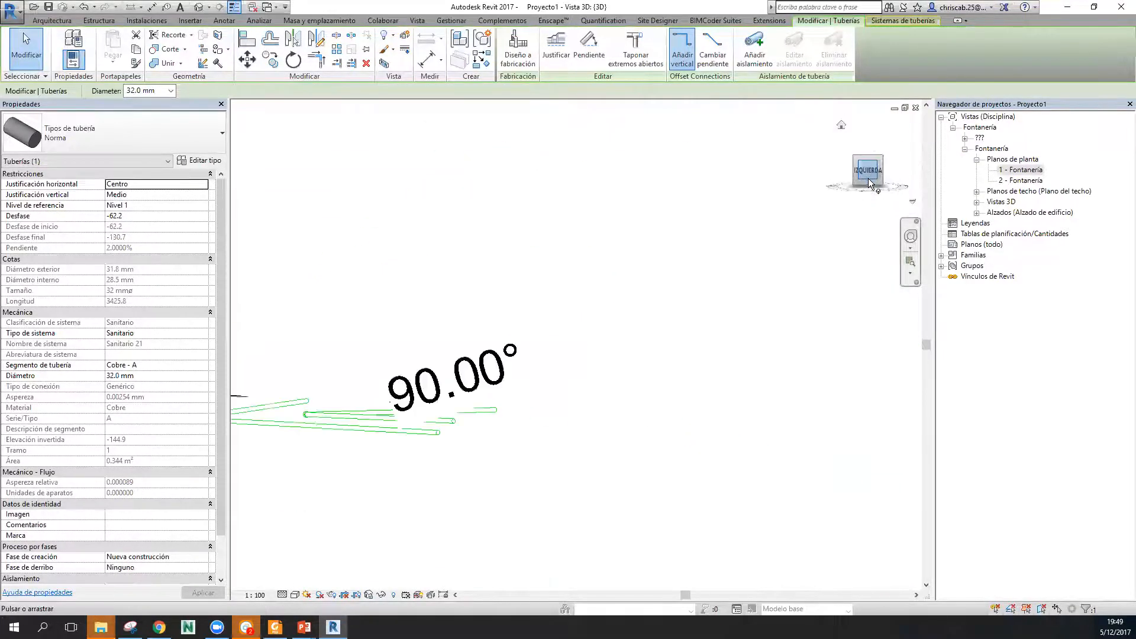
left_click(698, 425)
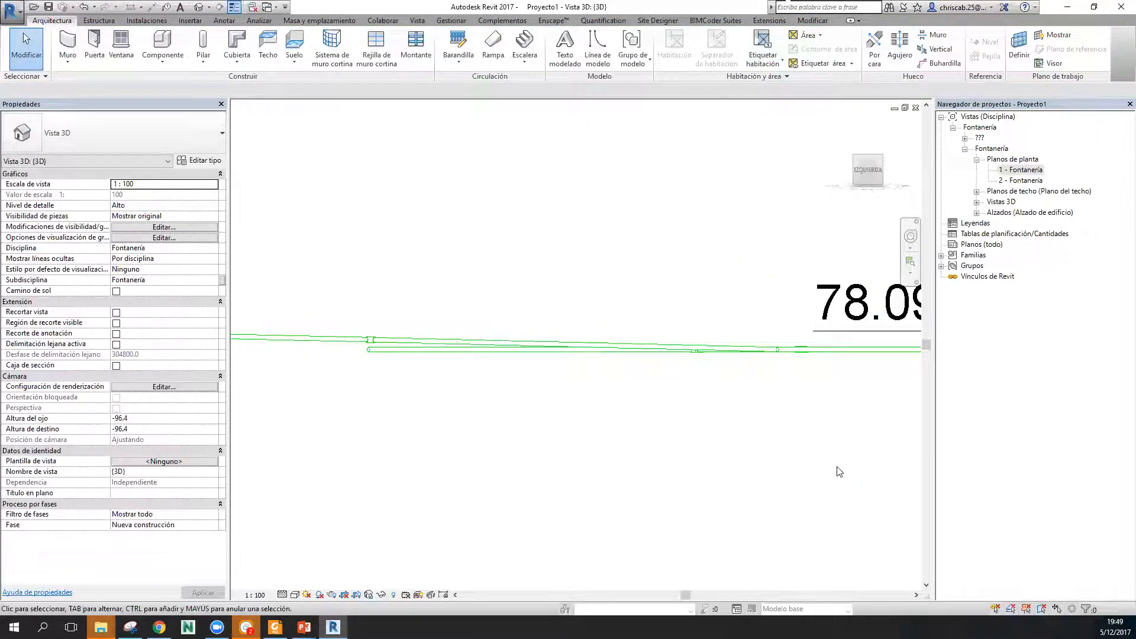
middle_click_drag(837, 467, 517, 434)
middle_click_drag(896, 408, 607, 425)
middle_click_drag(856, 393, 464, 414)
middle_click_drag(731, 395, 515, 417)
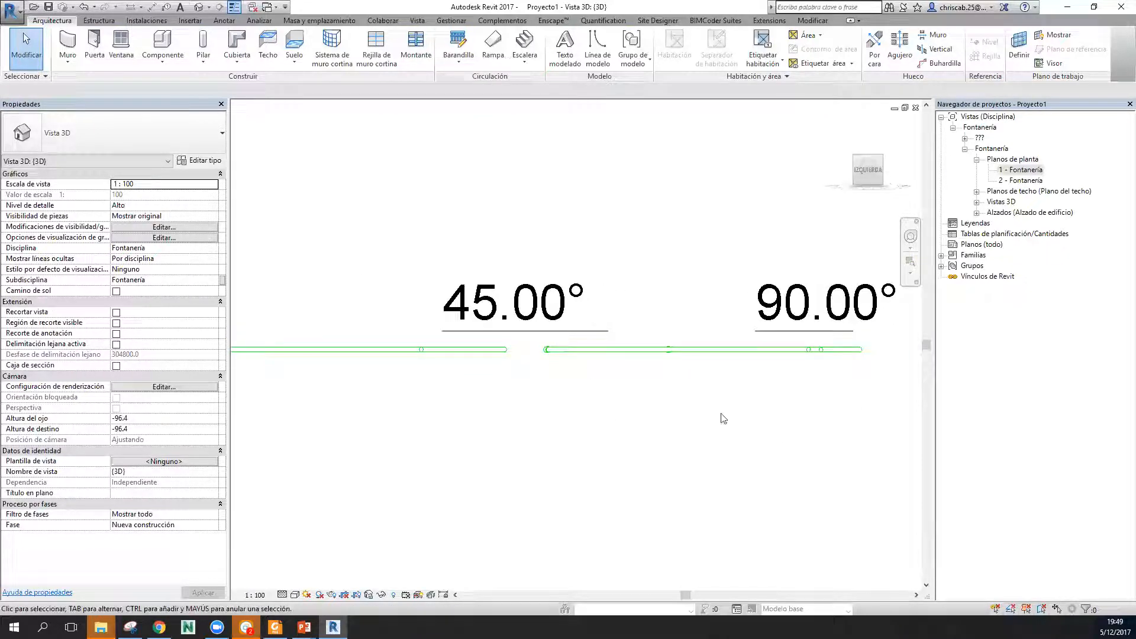
middle_click_drag(761, 441, 666, 303, "shift")
middle_click_drag(669, 343, 715, 288)
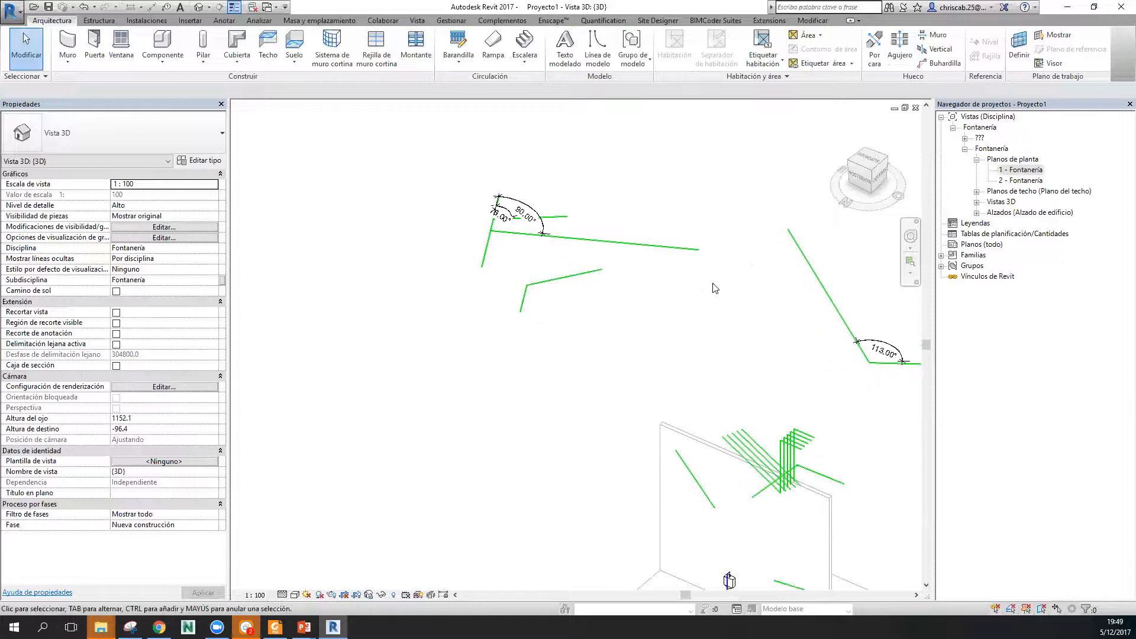
key("alt+Tab")
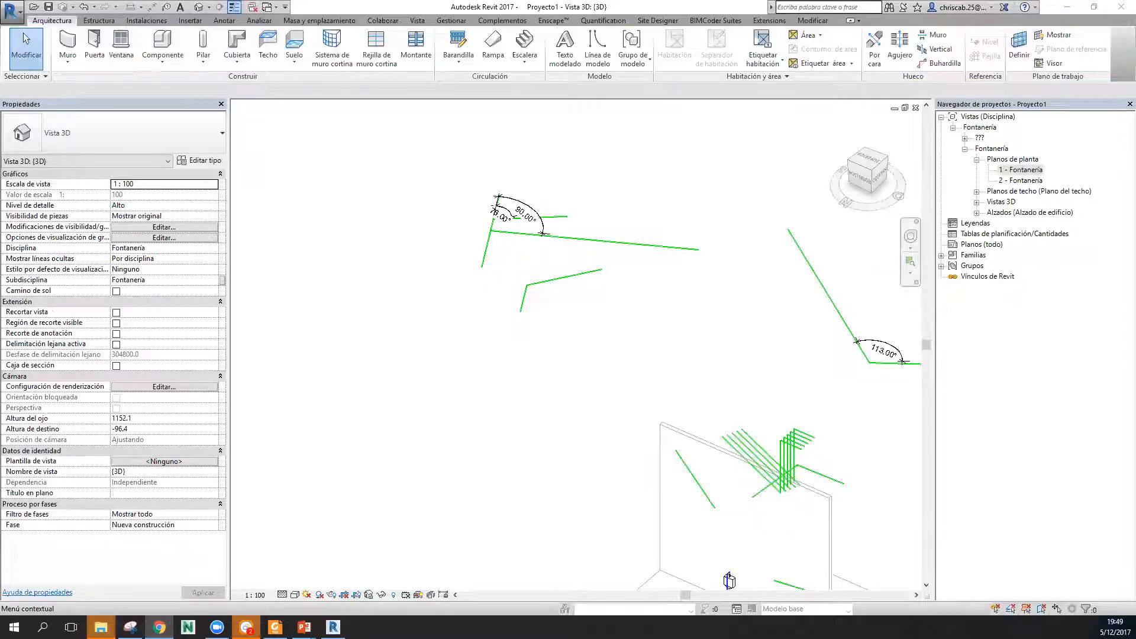
scroll(727, 406, "down", 3)
middle_click_drag(726, 405, 508, 439, "shift")
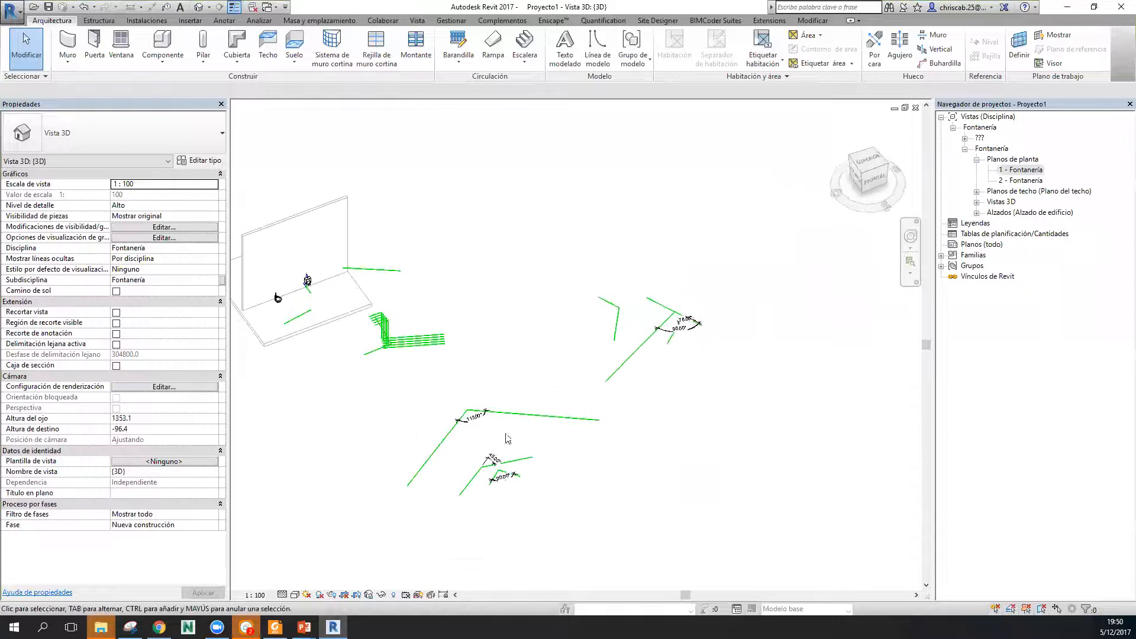
scroll(507, 439, "up", 3)
middle_click_drag(659, 349, 720, 385, "shift")
Open the 1 - Fontanería floor plan at the group of parallel pipes.
double_click(1009, 170)
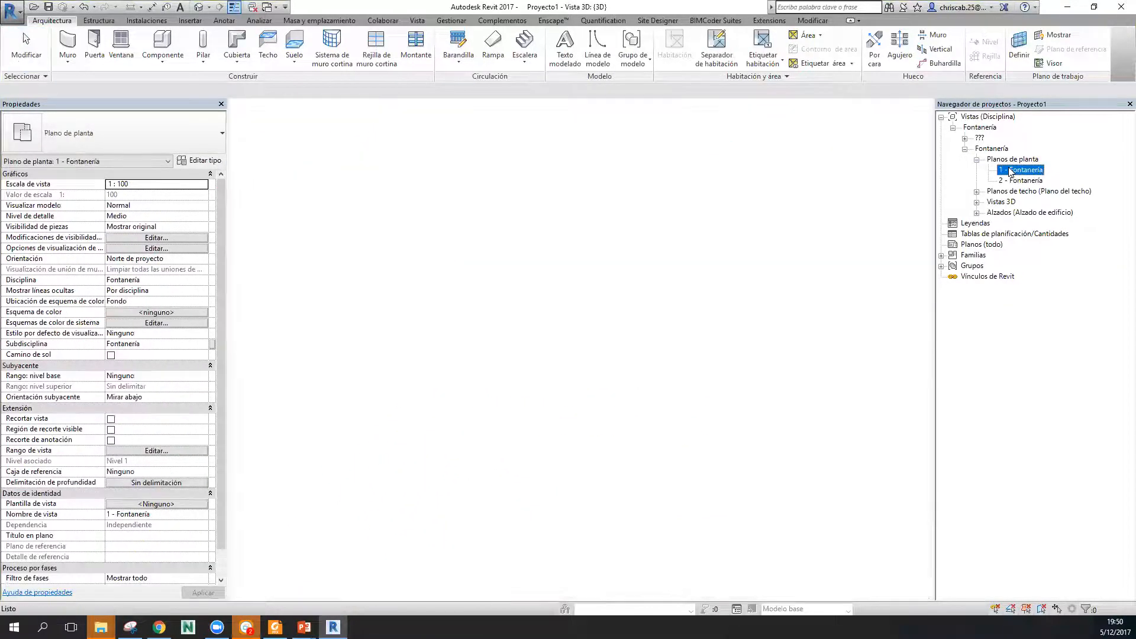
scroll(577, 298, "down", 2)
middle_click_drag(655, 368, 582, 198)
scroll(573, 379, "up", 6)
scroll(656, 489, "up", 2)
scroll(682, 406, "down", 2)
middle_click_drag(756, 446, 788, 430)
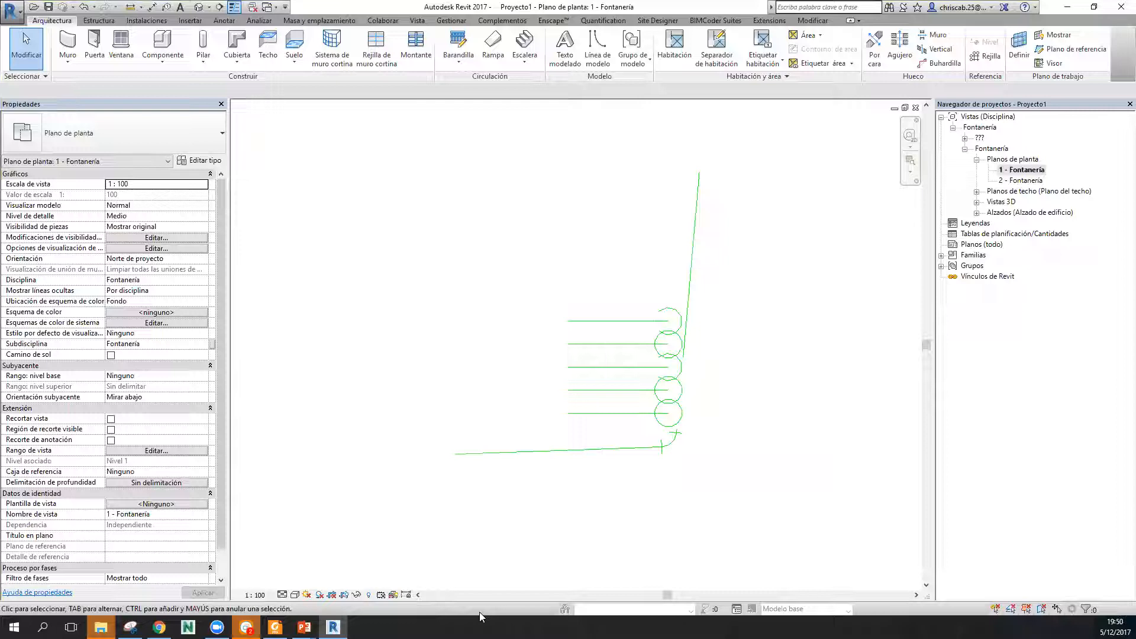
Switch the floor plan's detail level to Bajo, to Medio and finally to Alto.
left_click(282, 596)
left_click(297, 559)
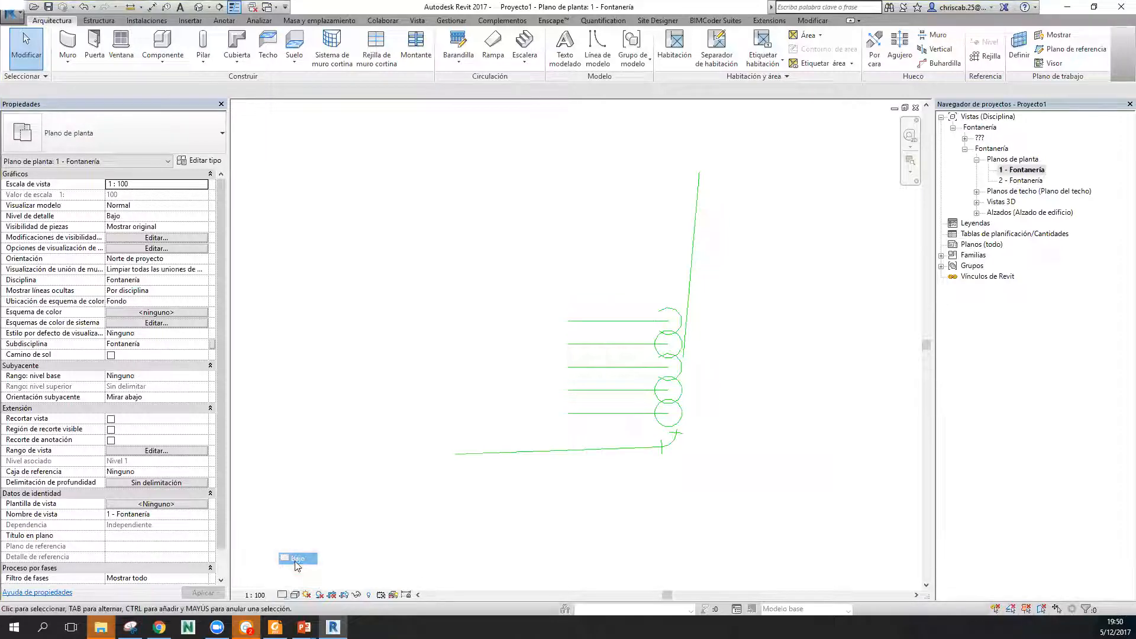
left_click(282, 596)
left_click(293, 571)
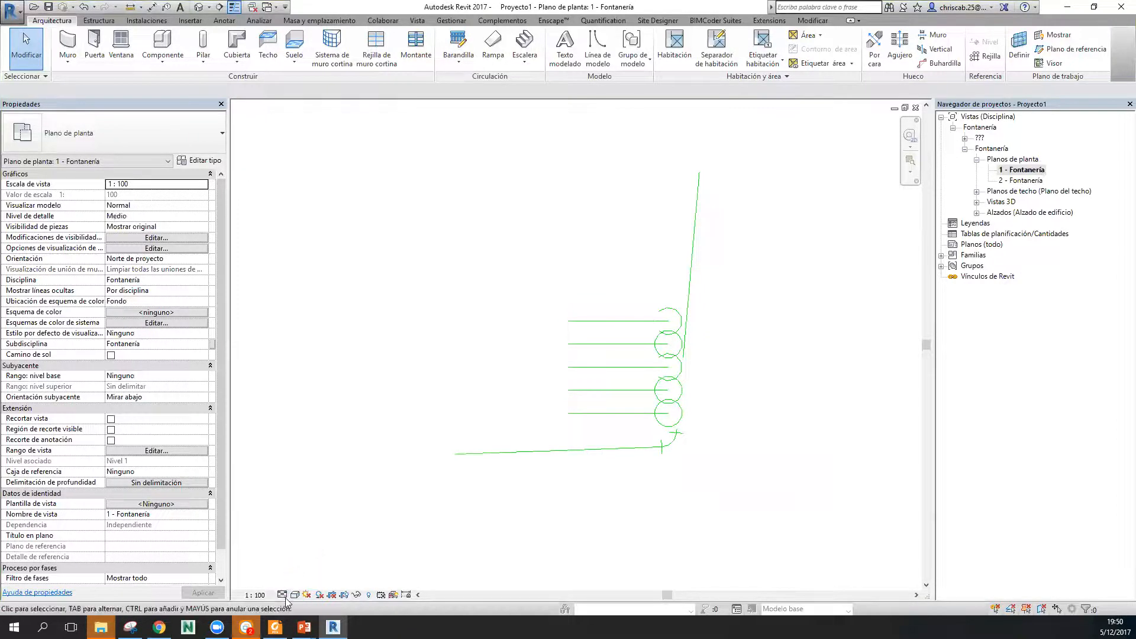
left_click(282, 596)
left_click(294, 582)
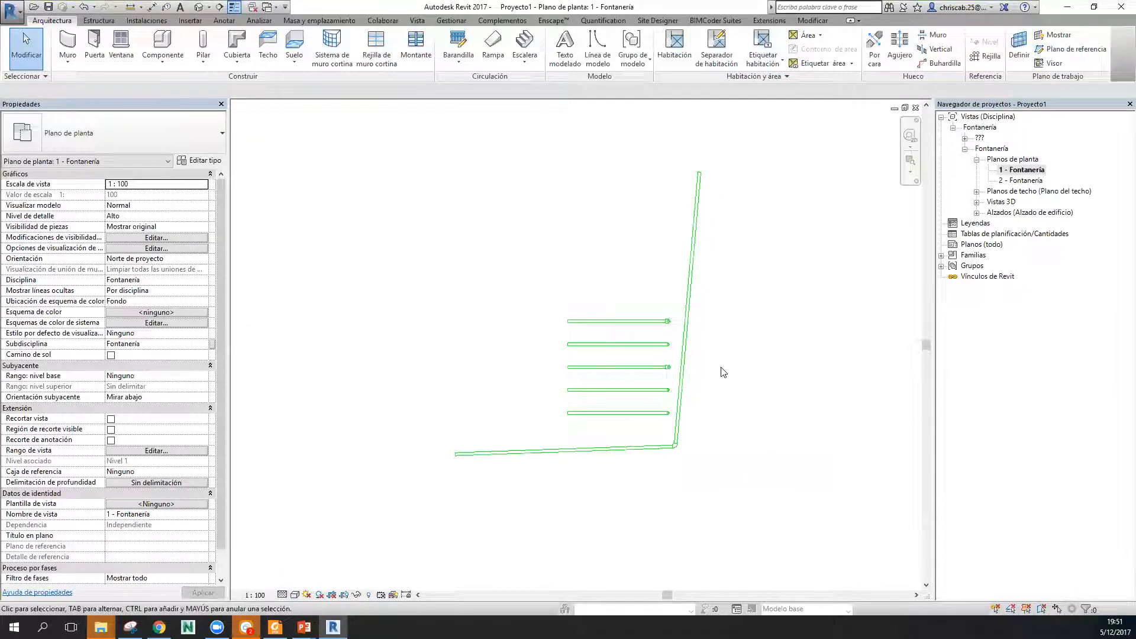
Examine how the parallel pipes, their vertical ends and the corner elbow are drawn in the detailed plan.
scroll(722, 335, "up", 5)
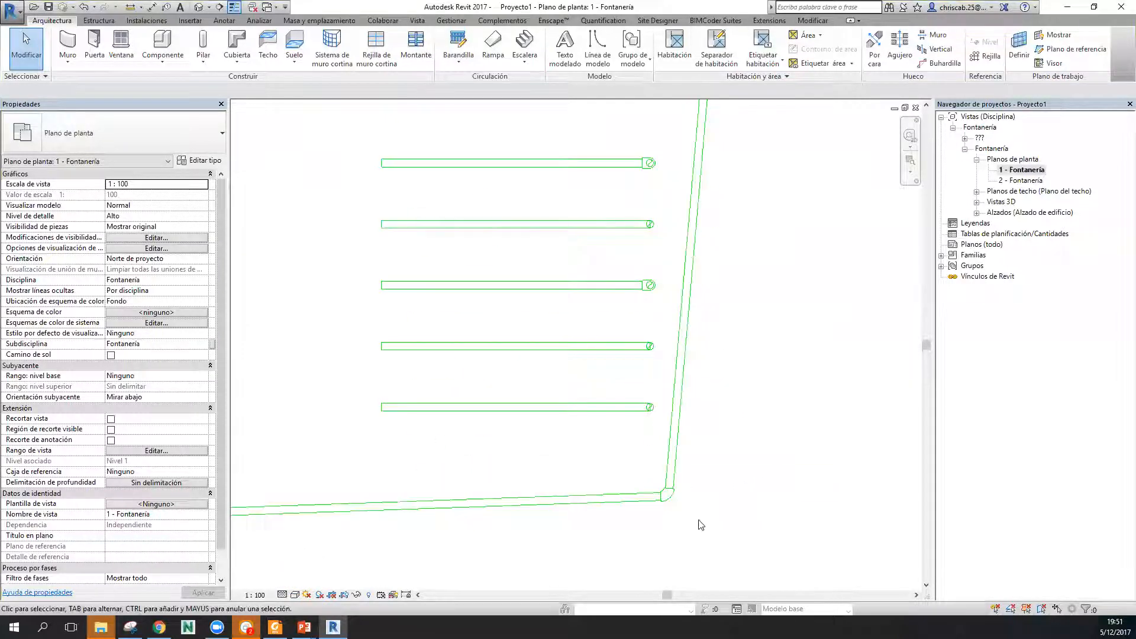
scroll(651, 409, "up", 6)
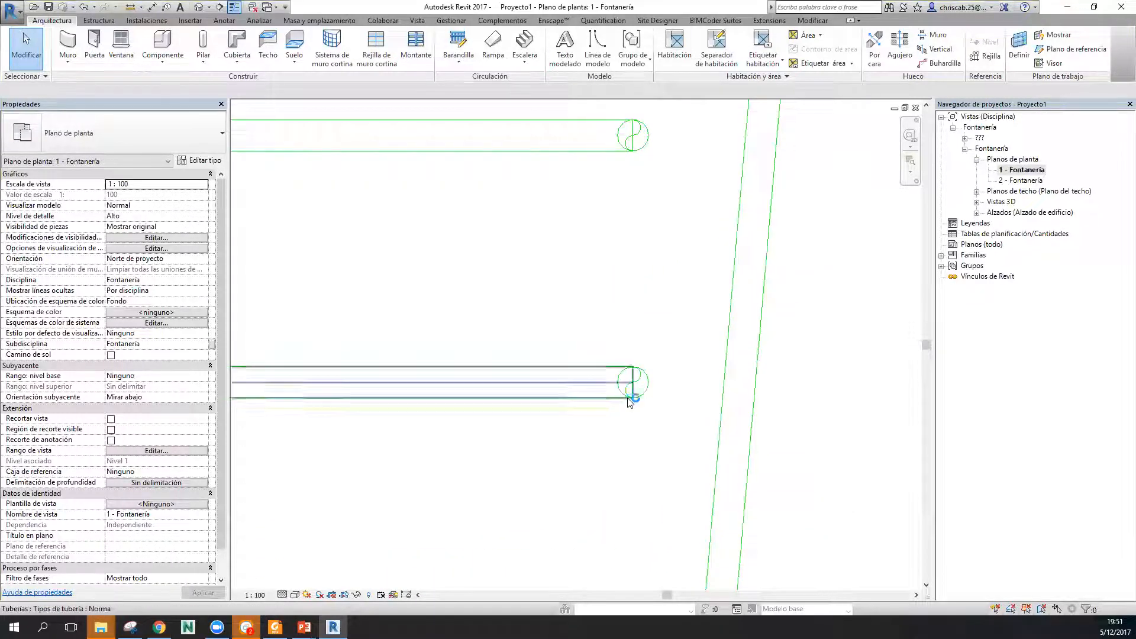
scroll(651, 400, "down", 2)
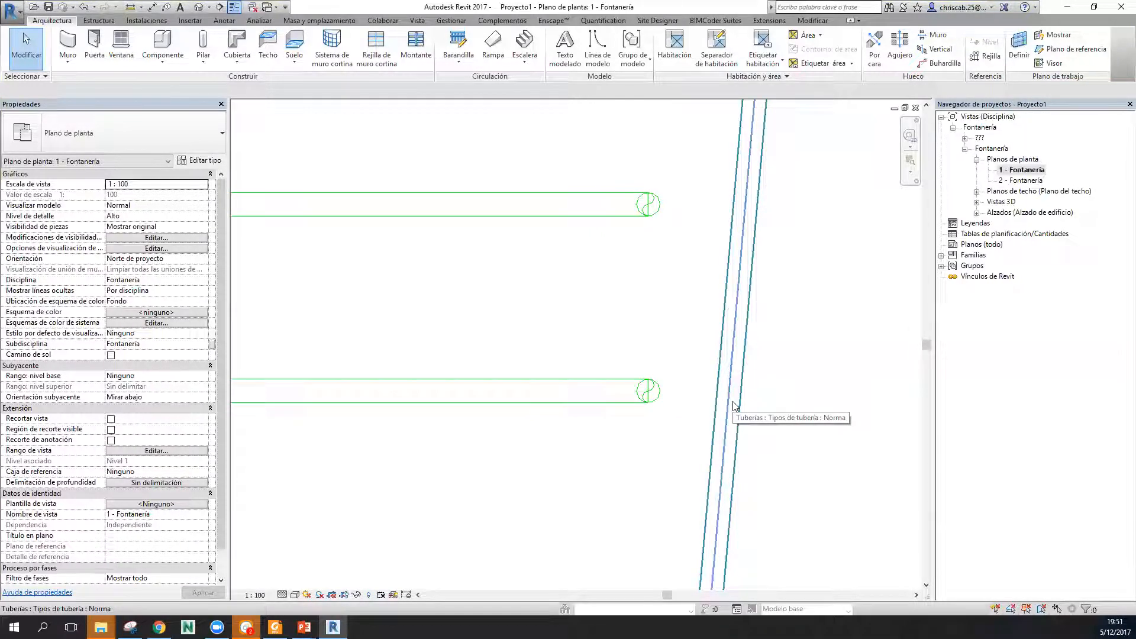
scroll(734, 409, "down", 2)
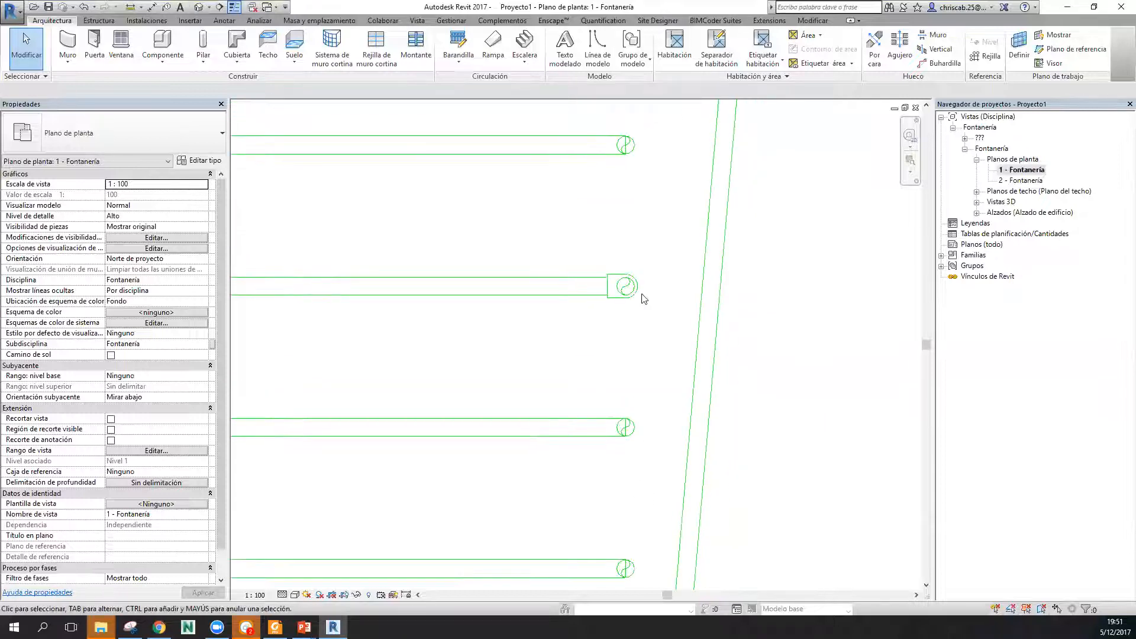
scroll(616, 317, "down", 2)
middle_click_drag(629, 318, 680, 293)
scroll(680, 293, "down", 4)
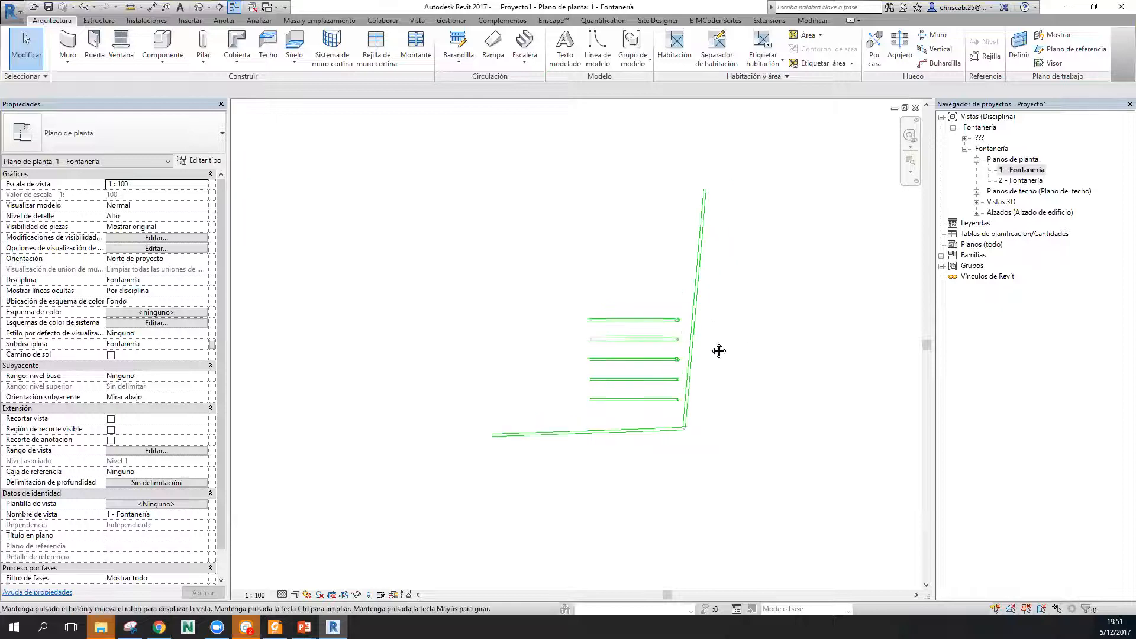
scroll(551, 438, "up", 2)
Set the floor plan's detail level to Bajo and examine how the pipes and corner elbow are drawn.
left_click(282, 594)
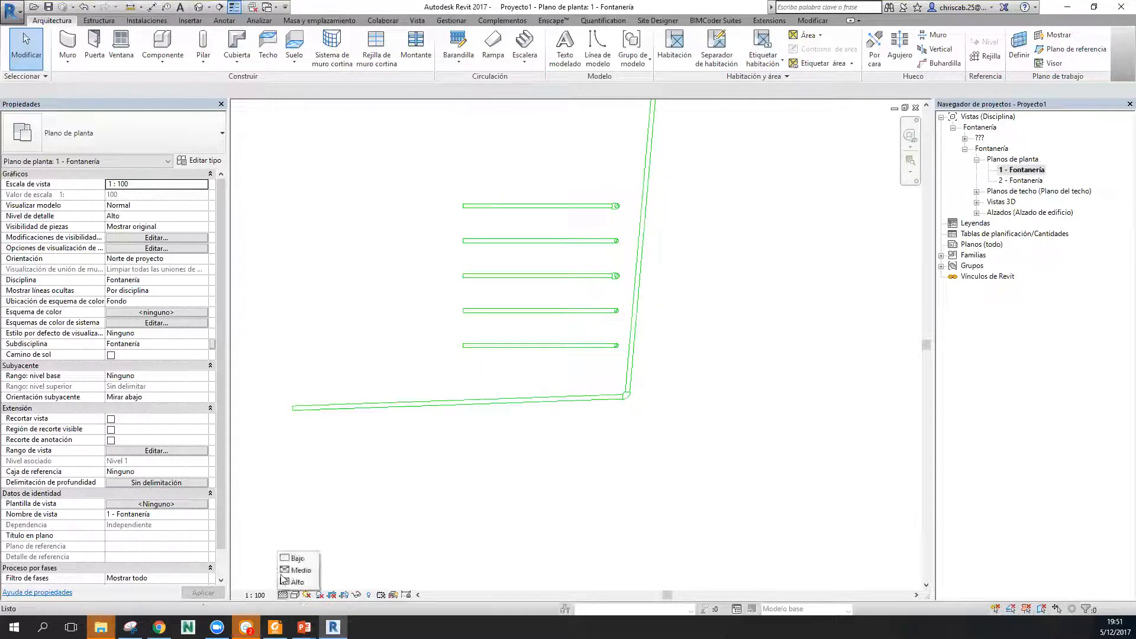
left_click(296, 558)
scroll(598, 230, "up", 2)
scroll(657, 510, "up", 2)
scroll(681, 507, "down", 4)
middle_click_drag(685, 506, 658, 472)
Open the family of the corner elbow joining the two long pipes for editing.
left_click(635, 468)
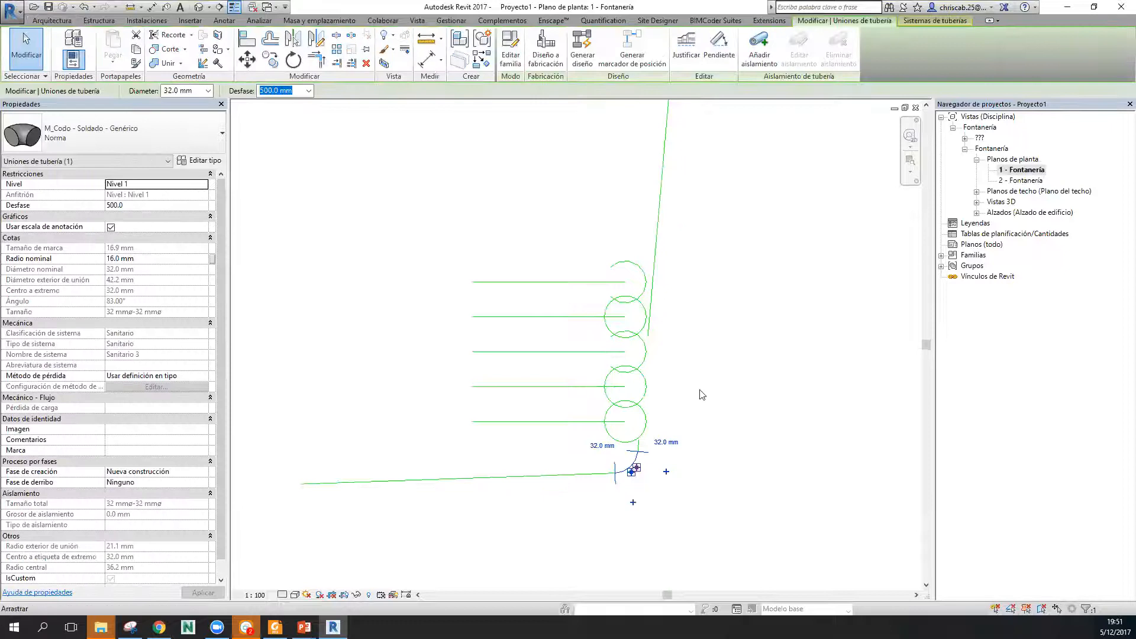
left_click(754, 445)
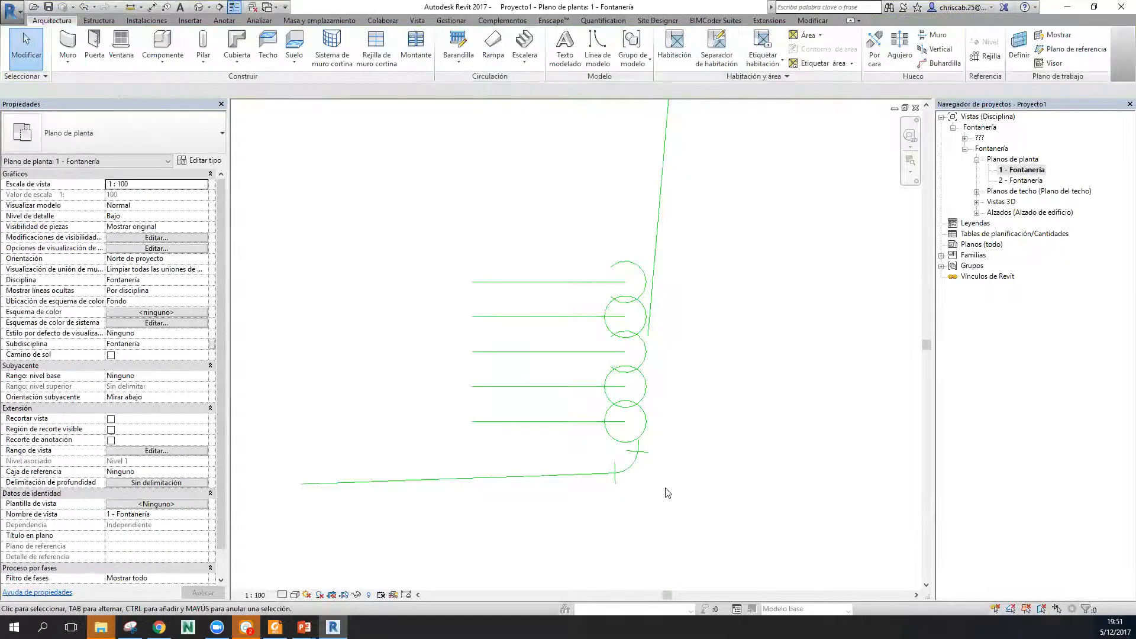
left_click(635, 469)
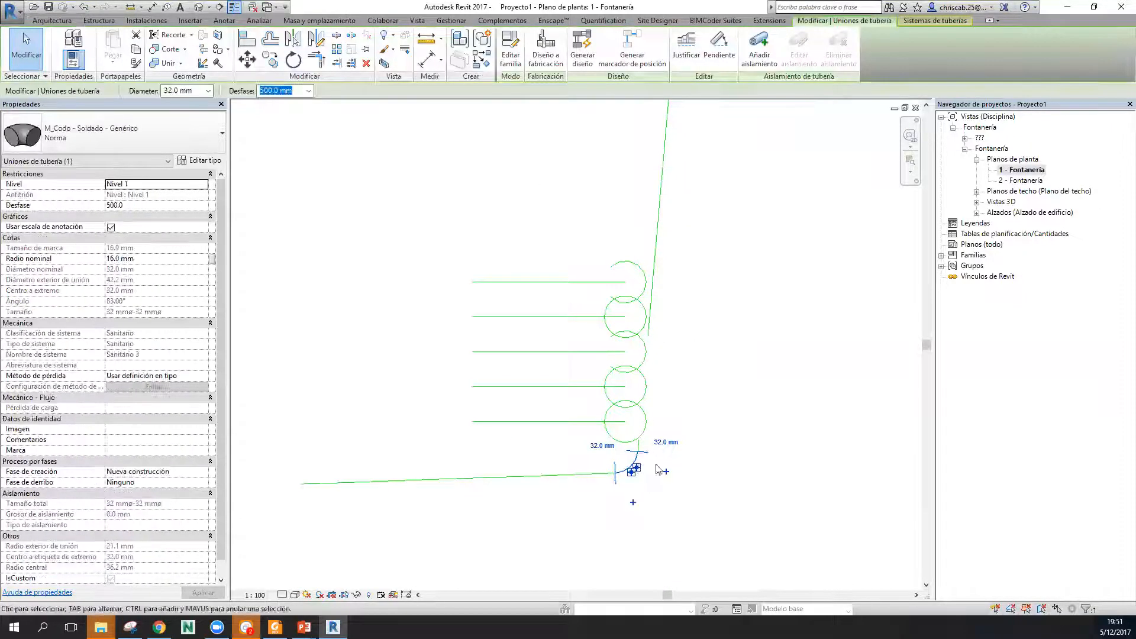
left_click(511, 55)
Examine the elbow family's geometry and one of its pipe connectors from several angles in the 3D view.
middle_click_drag(652, 325, 661, 391, "shift")
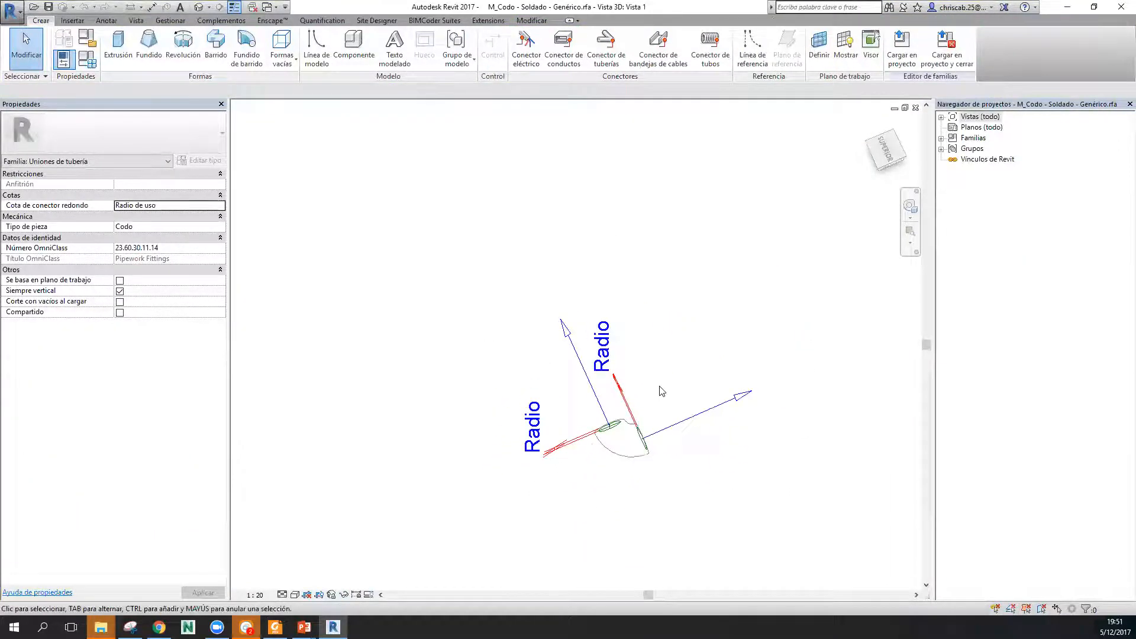
scroll(661, 391, "up", 2)
left_click(696, 448)
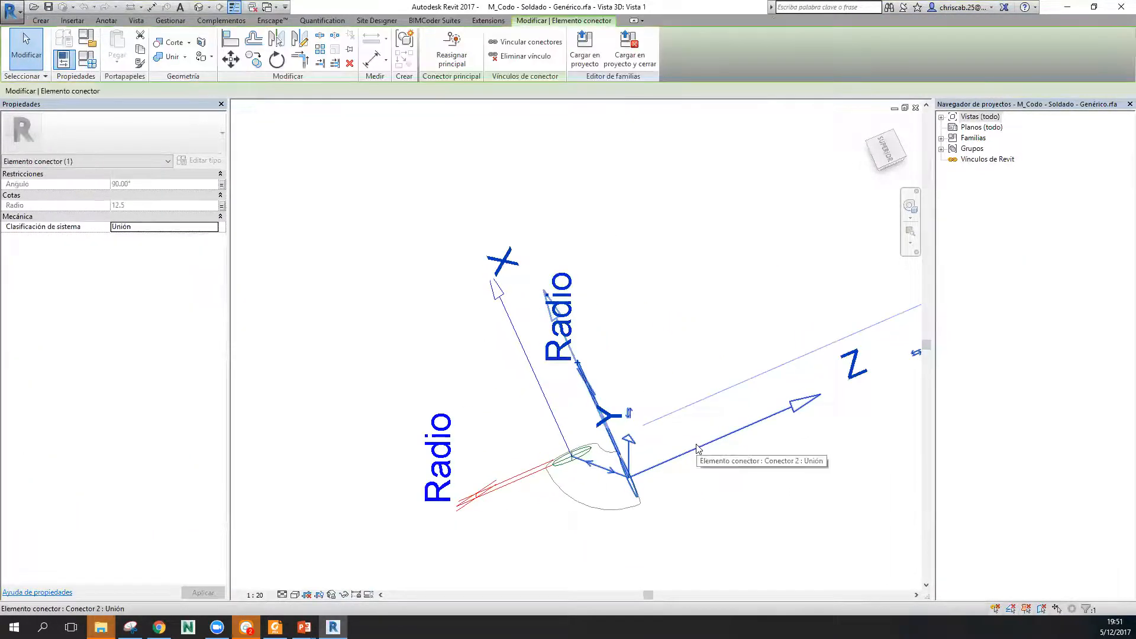
key("Escape")
middle_click_drag(557, 456, 679, 315, "shift")
Open the Nivel de referencia floor plan of the elbow family.
left_click(37, 22)
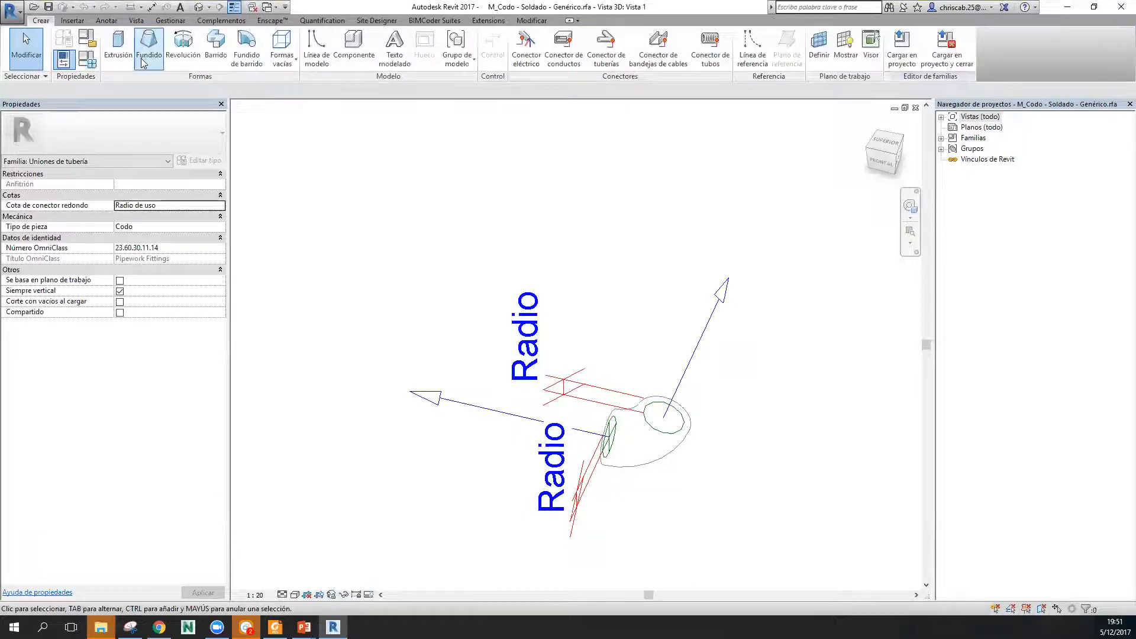
left_click(88, 62)
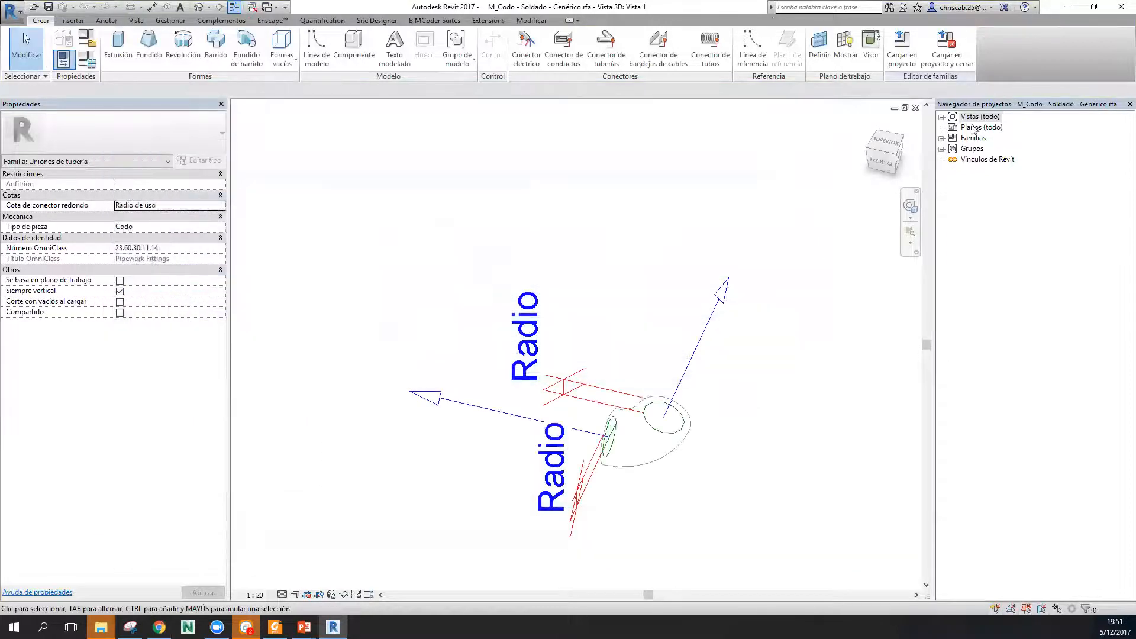
double_click(978, 118)
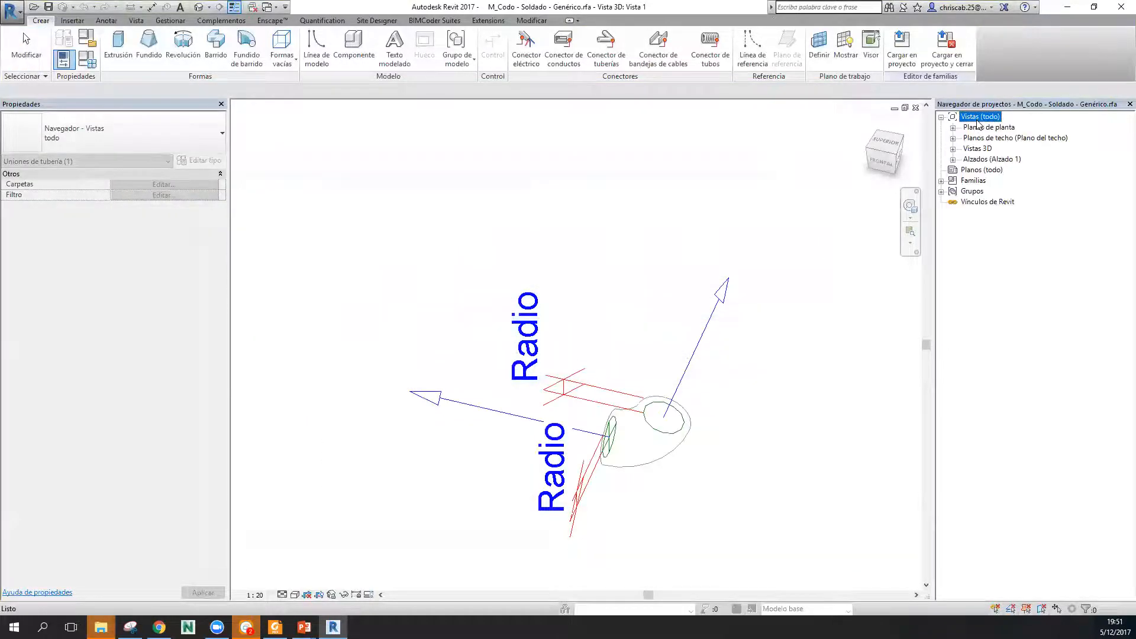
double_click(983, 127)
double_click(1006, 137)
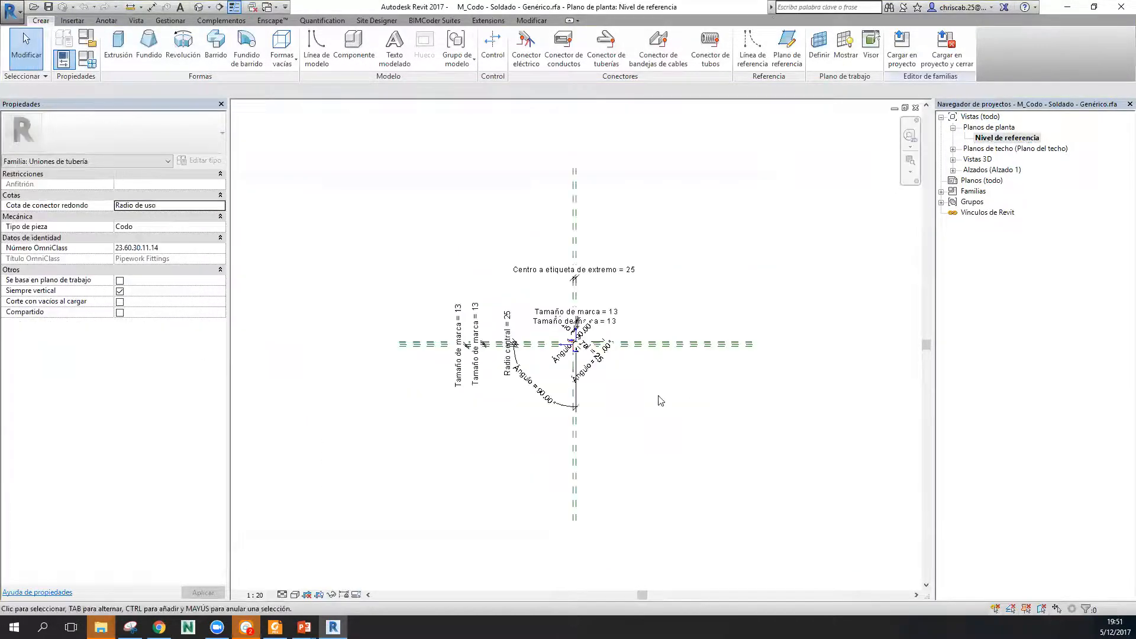
Set the scale of the family's reference plan to 1:1 so the dimension texts stop overlapping.
scroll(583, 344, "up", 10)
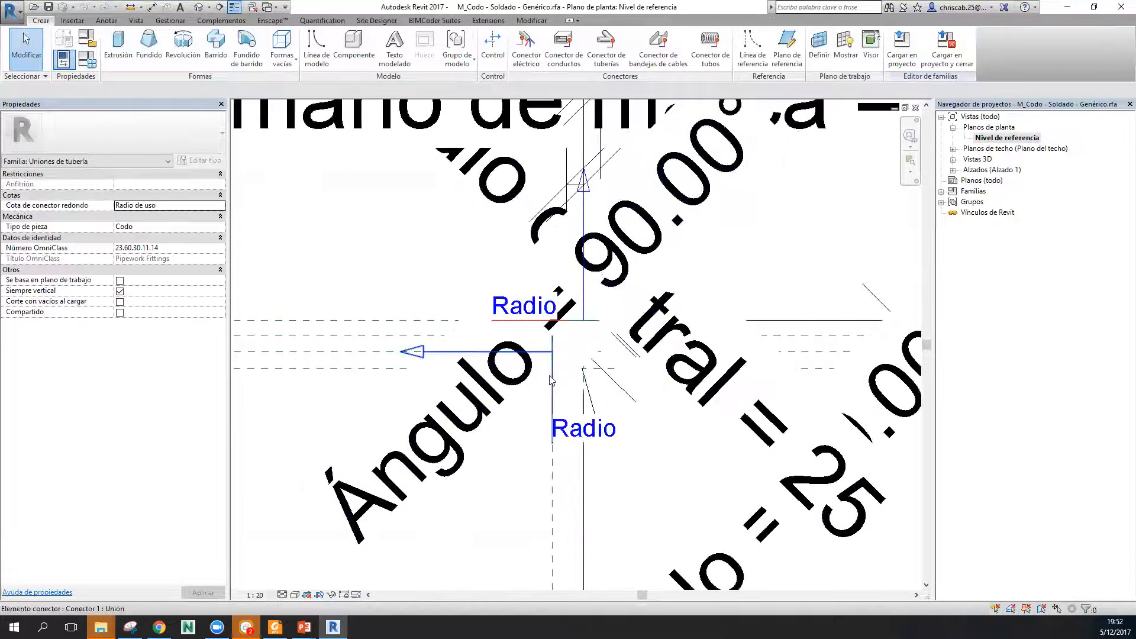
scroll(671, 340, "down", 10)
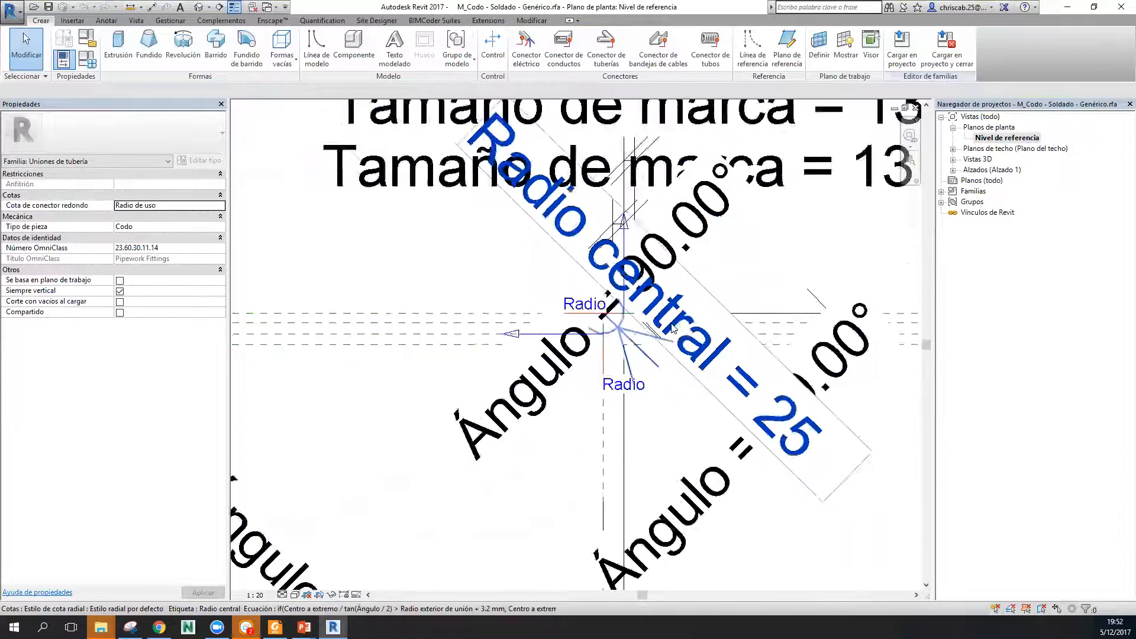
left_click(255, 595)
left_click(258, 426)
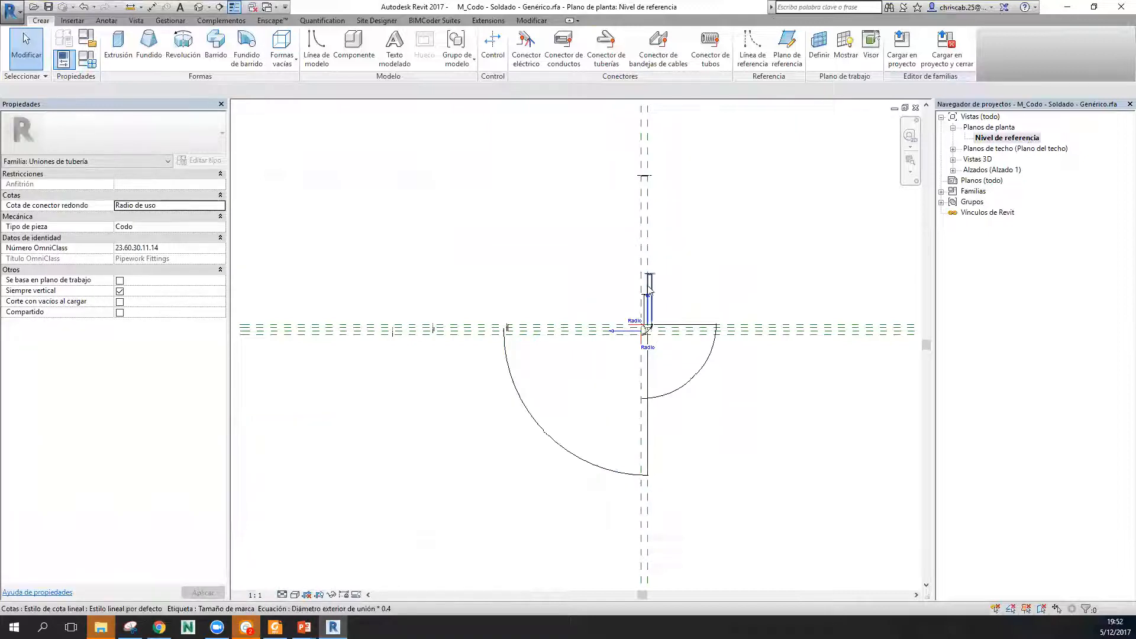
Select the elbow's sweep and examine its central radius, angle dimensions and reference planes in the plan.
scroll(648, 372, "up", 3)
scroll(708, 262, "up", 2)
middle_click_drag(733, 228, 661, 242)
scroll(520, 382, "up", 2)
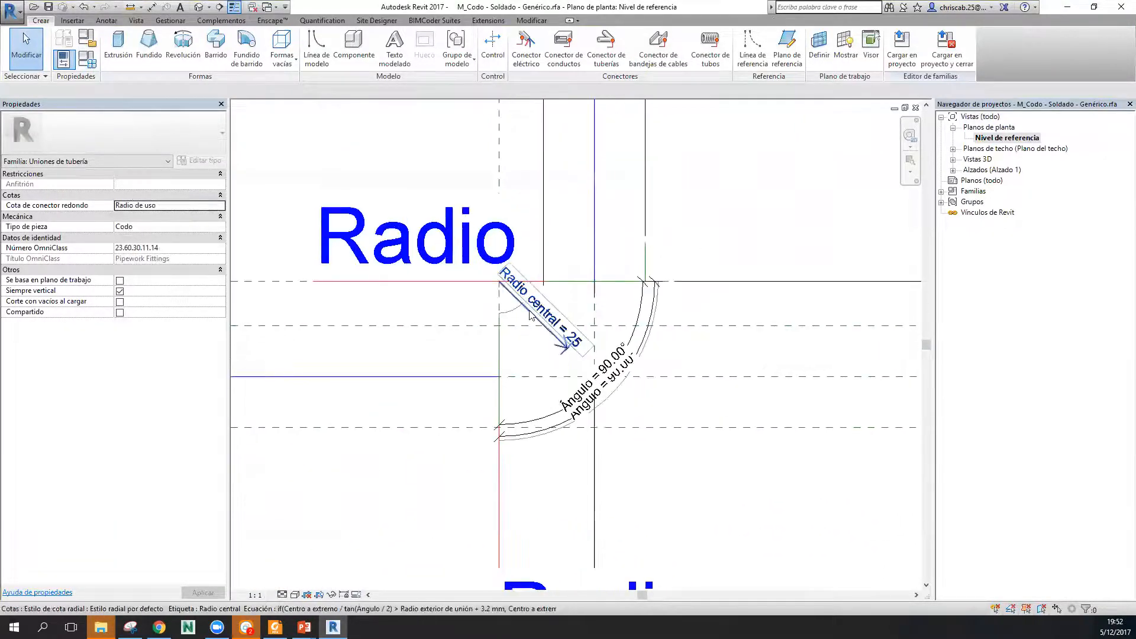
left_click(583, 400)
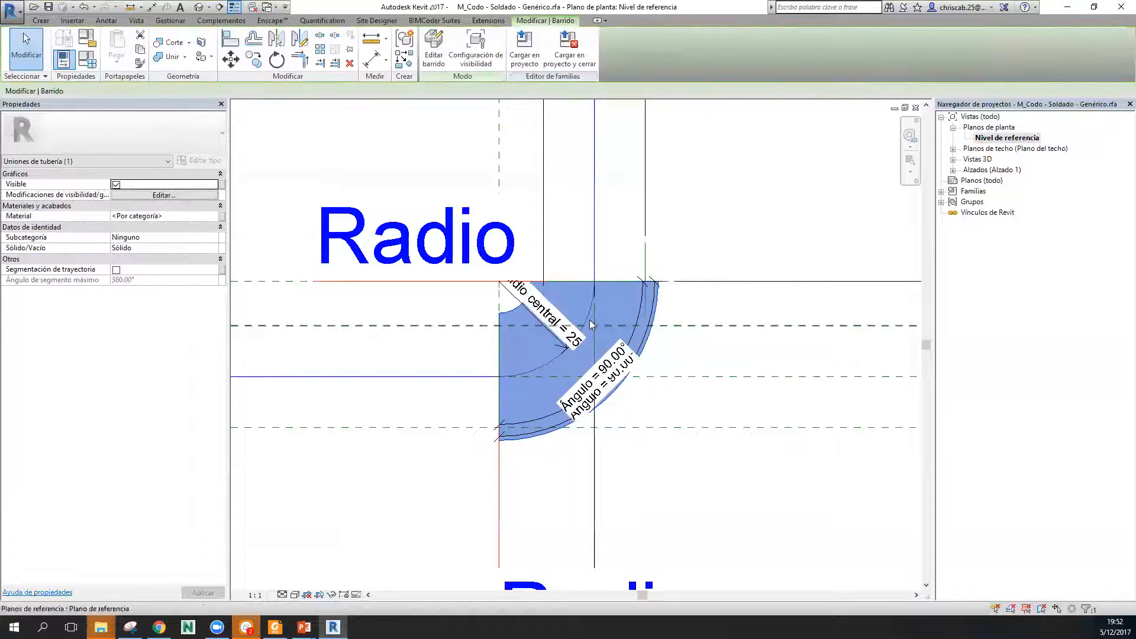
scroll(645, 323, "down", 8)
scroll(716, 431, "down", 1)
scroll(616, 343, "up", 5)
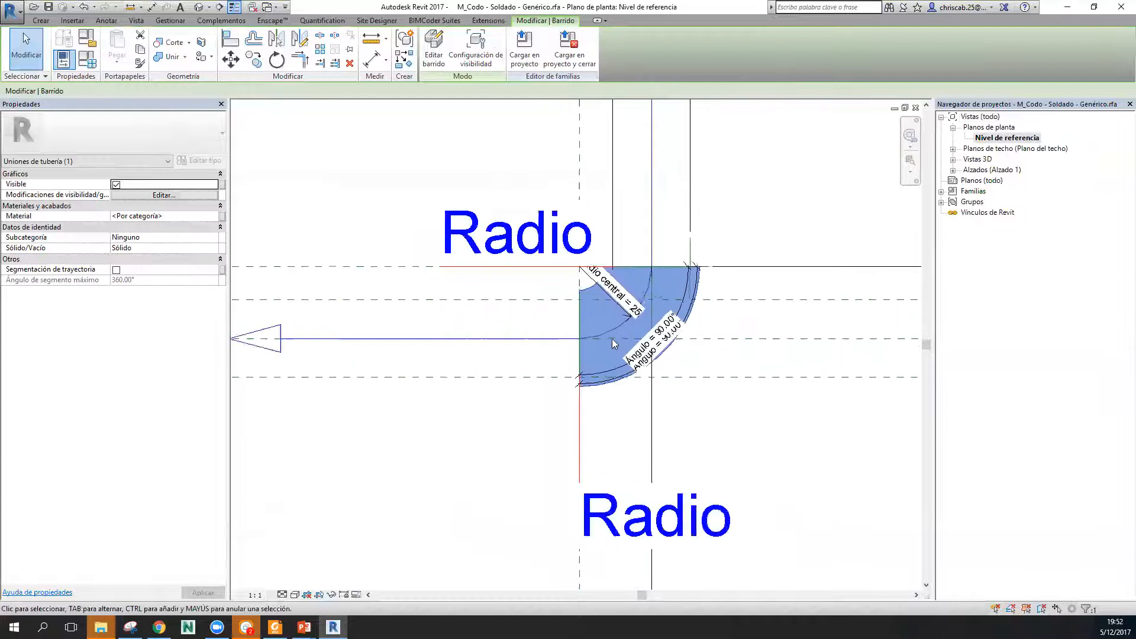
scroll(721, 283, "down", 2)
scroll(729, 302, "down", 3)
middle_click_drag(839, 409, 772, 565)
scroll(614, 279, "up", 1)
scroll(657, 355, "up", 3)
scroll(661, 343, "down", 2)
scroll(663, 237, "up", 1)
scroll(662, 202, "up", 1)
middle_click_drag(725, 325, 673, 159)
scroll(616, 381, "up", 4)
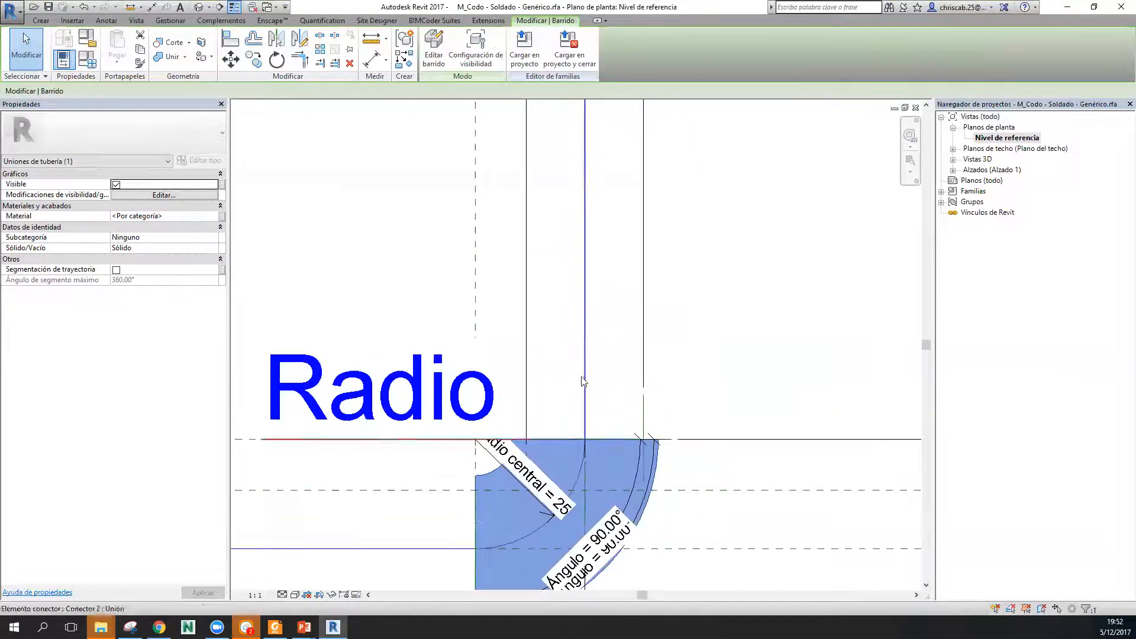
Open the family's default 3D view and examine the elbow's sweep between the two connectors.
left_click(199, 7)
scroll(570, 360, "down", 2)
scroll(589, 465, "up", 1)
middle_click_drag(614, 422, 787, 485, "shift")
scroll(592, 420, "up", 2)
left_click(623, 412)
scroll(650, 432, "up", 1)
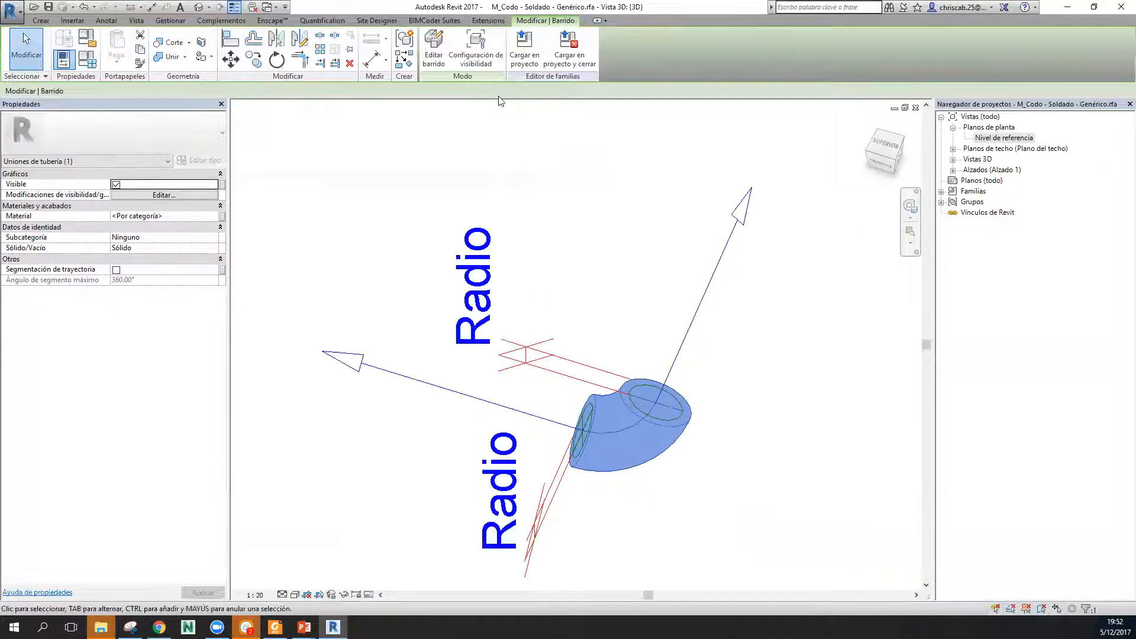
Open the sweep for editing, examine its curved path and circular profile, and leave the edit mode without changes.
left_click(434, 50)
mouse_move(663, 440)
middle_mouse_down("shift")
mouse_move(794, 538)
mouse_move(905, 428)
mouse_move(639, 540)
mouse_move(700, 518)
mouse_move(625, 471)
middle_mouse_up("shift")
scroll(617, 413, "up", 2)
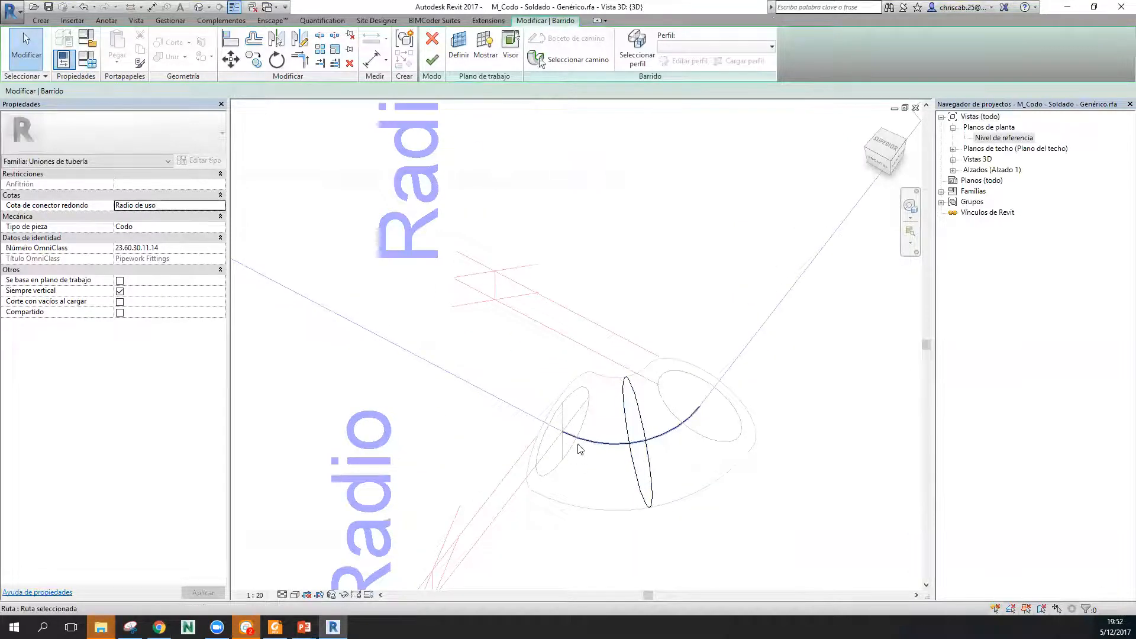
scroll(582, 448, "down", 3)
middle_click_drag(581, 448, 680, 436, "shift")
scroll(673, 431, "up", 2)
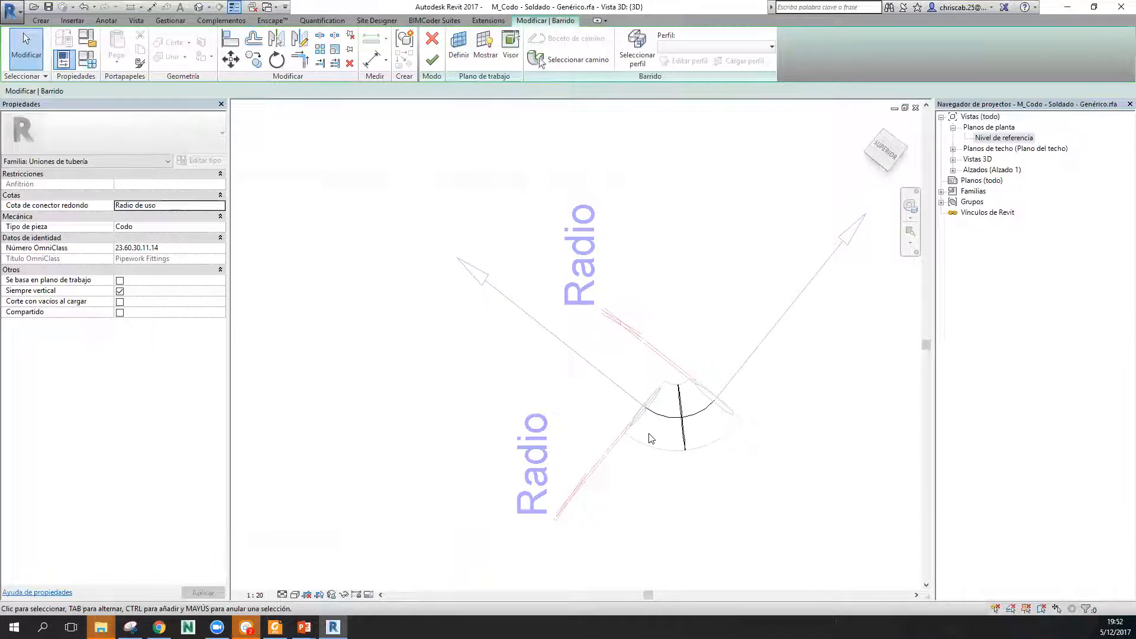
left_click(425, 57)
middle_click_drag(681, 385, 631, 405, "shift")
scroll(678, 454, "up", 3)
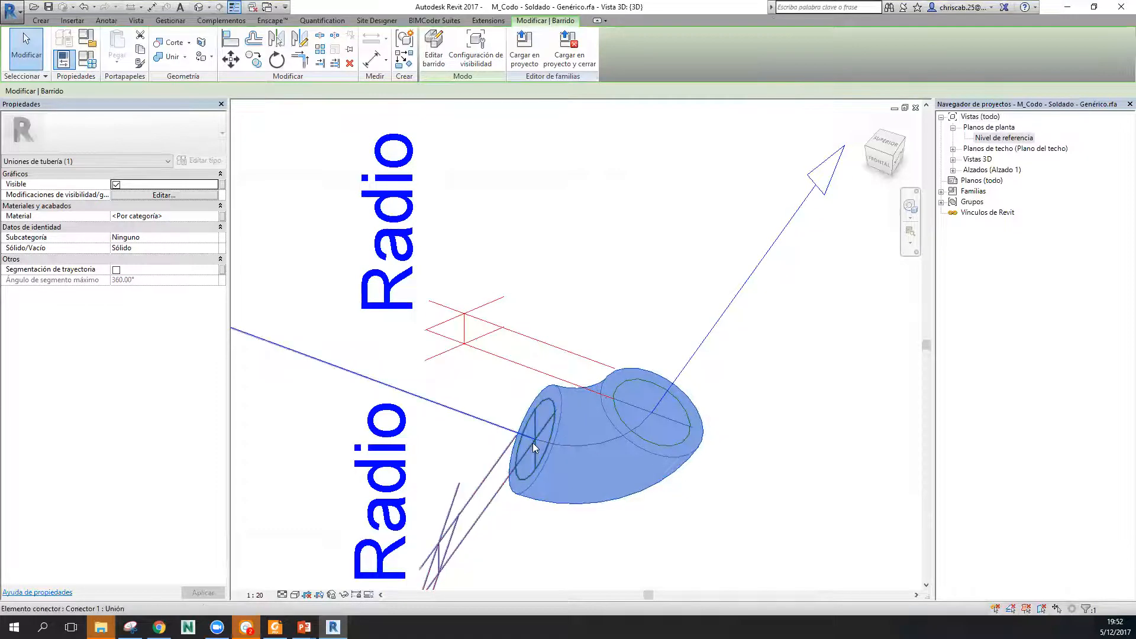
middle_click_drag(533, 444, 651, 496, "shift")
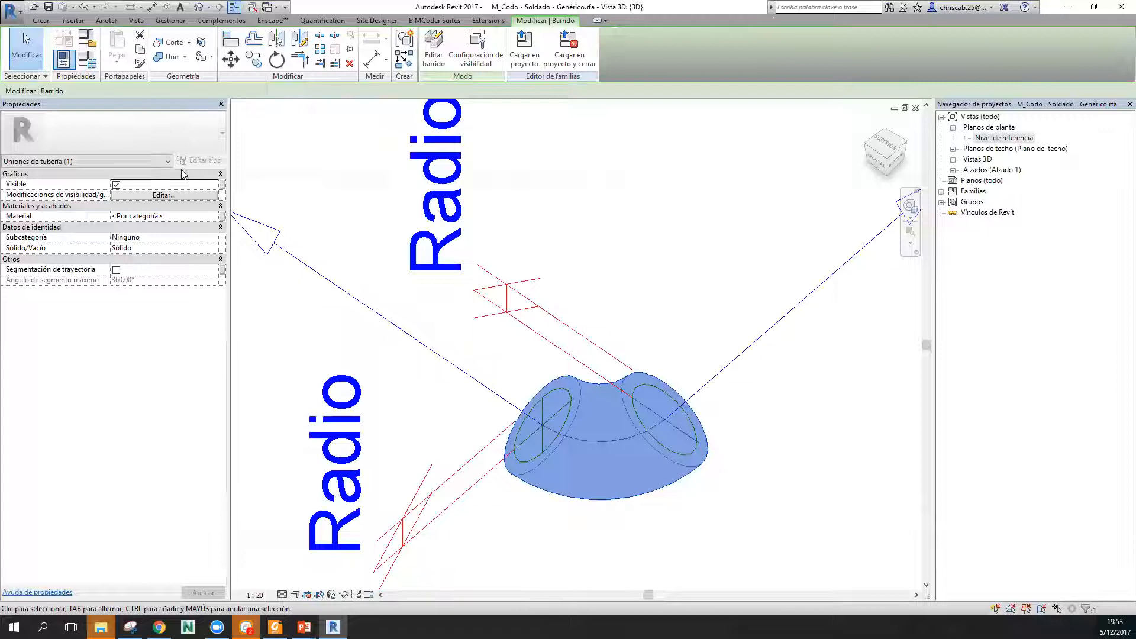
Open the elbow's family types, examine the nominal radius, nominal diameter and formulas, and close them without changes.
left_click(87, 59)
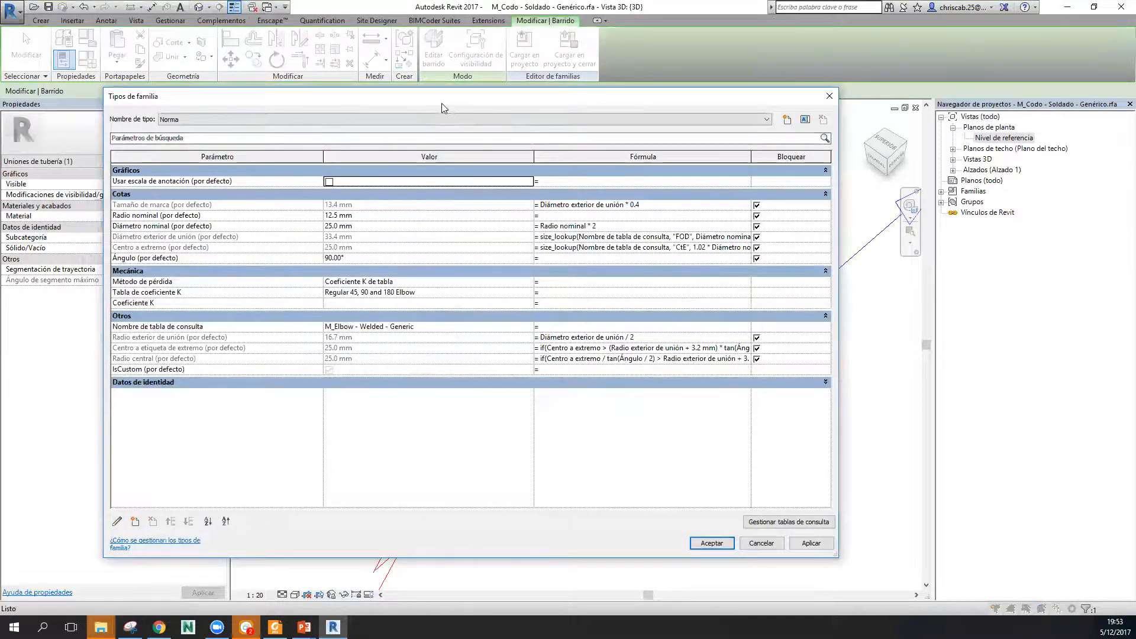
left_click_drag(441, 102, 1066, 123)
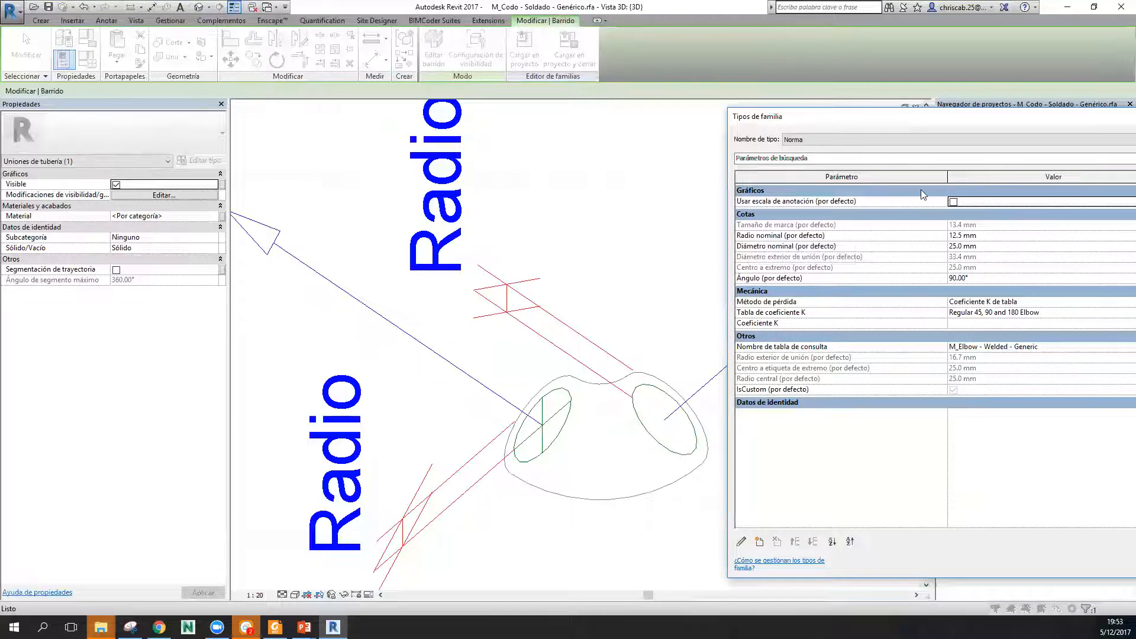
left_click(841, 139)
left_click(841, 138)
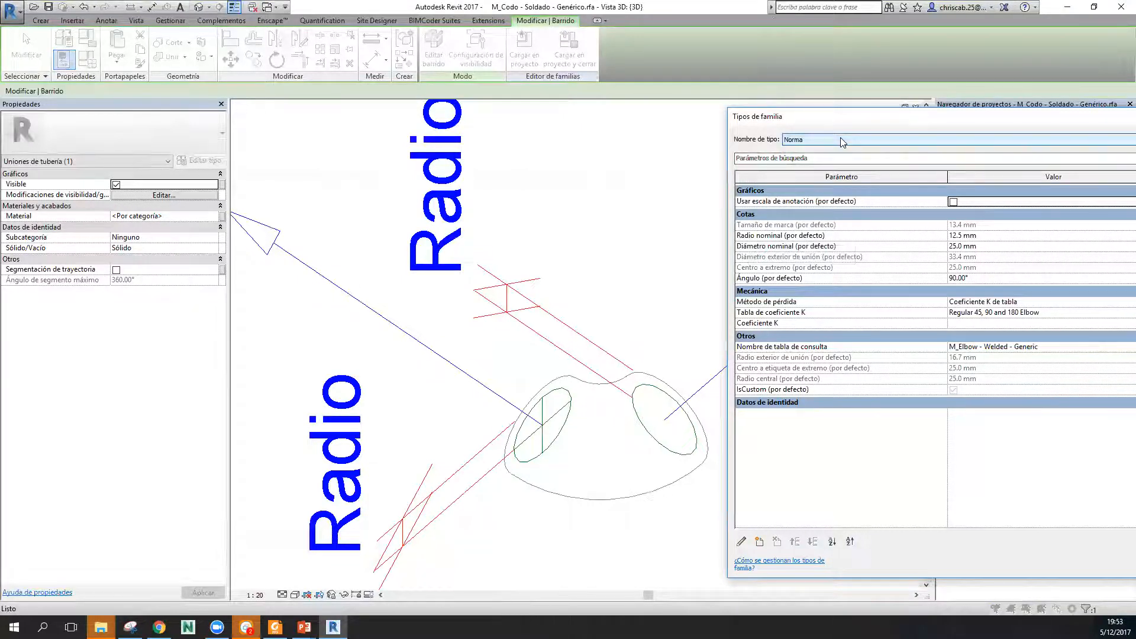
left_click(993, 240)
left_click(993, 239)
left_click(994, 247)
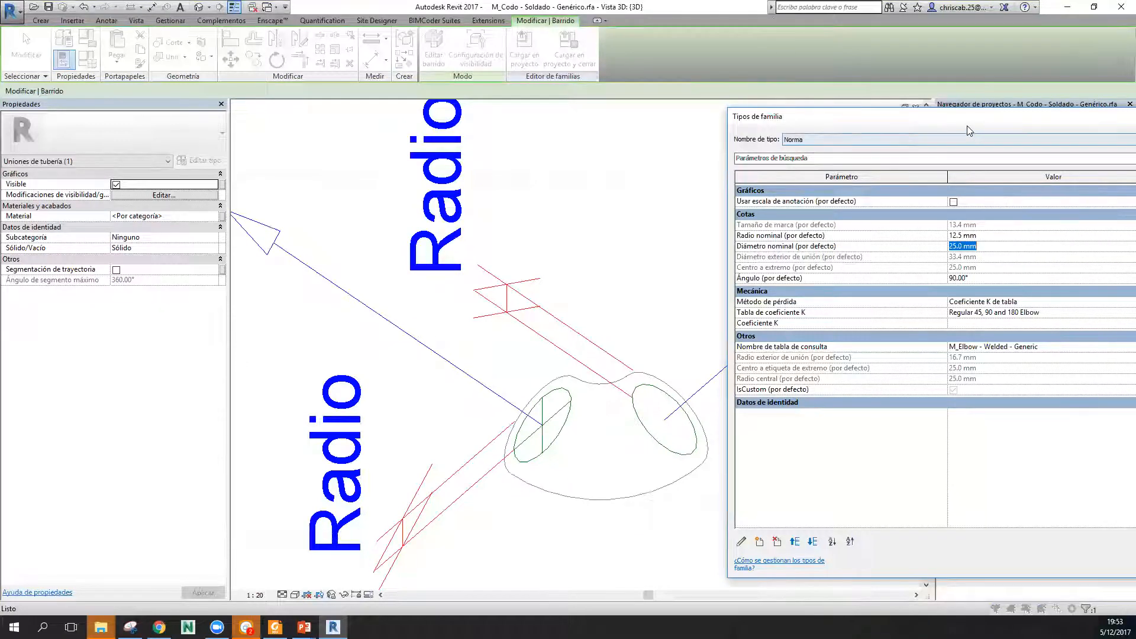
left_click_drag(816, 122, 421, 128)
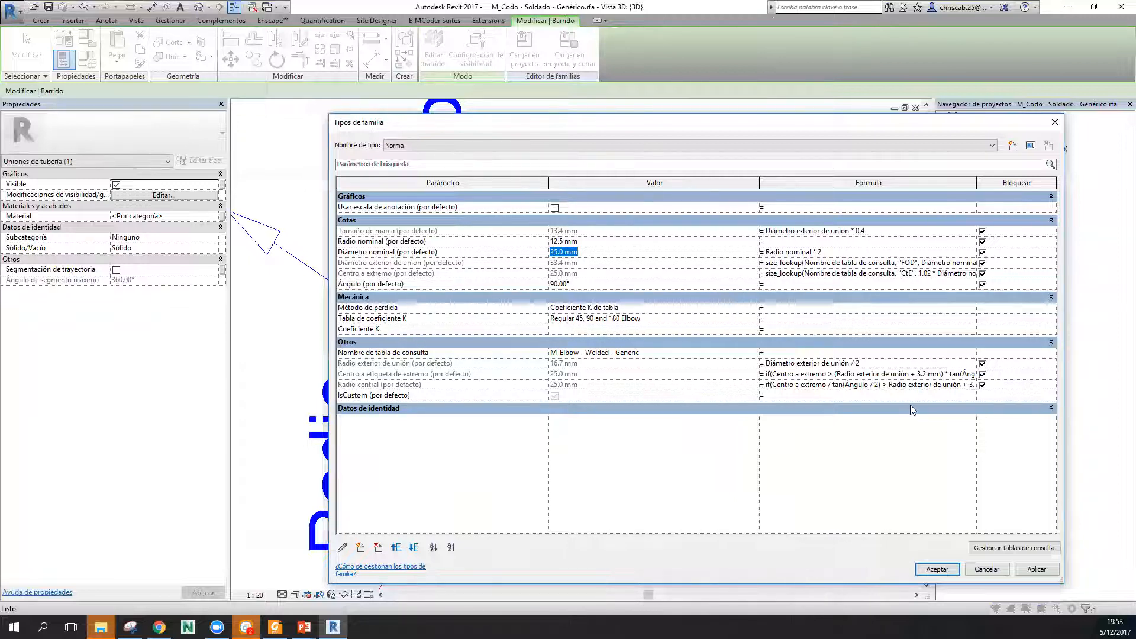
left_click(987, 570)
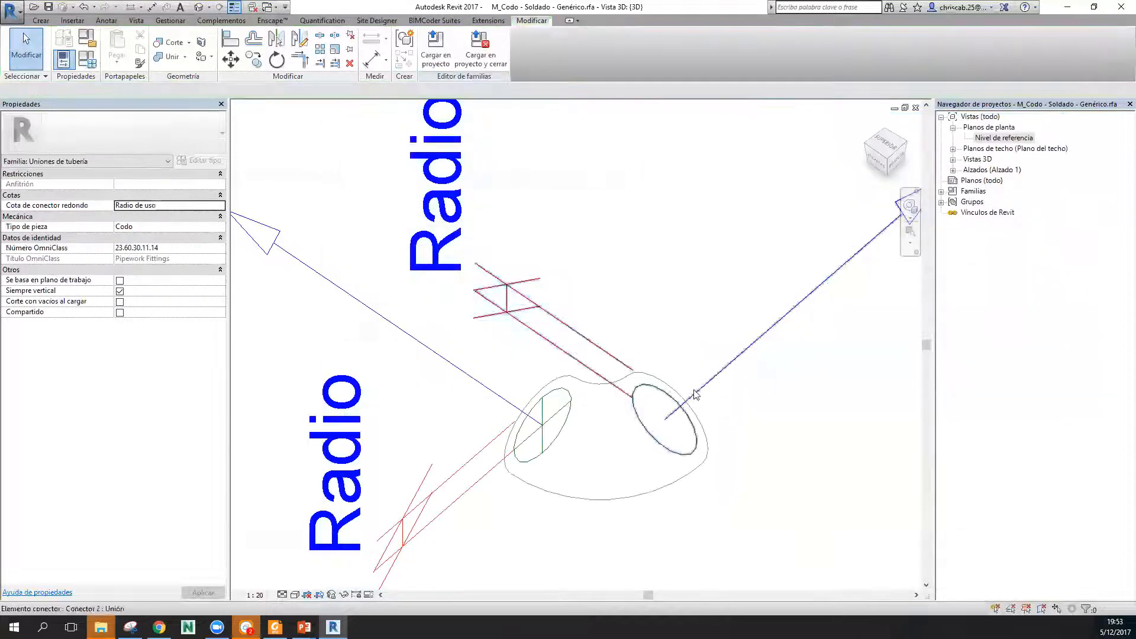
Close all views of the elbow family without saving its changes and return to the project's floor plan.
left_click(915, 109)
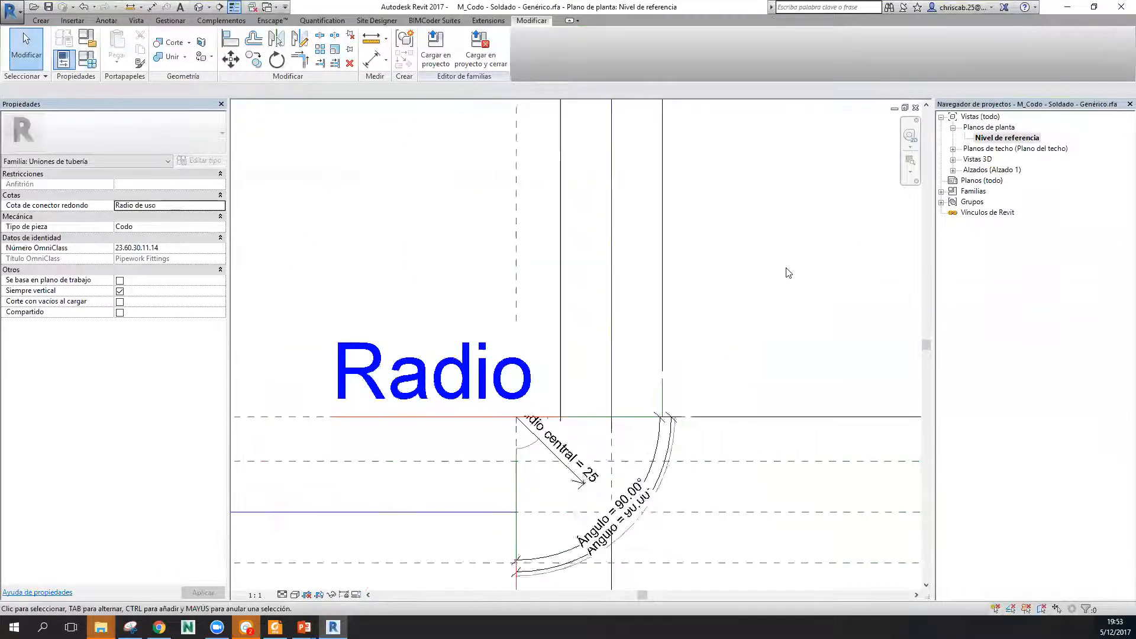
left_click(916, 108)
left_click(916, 108)
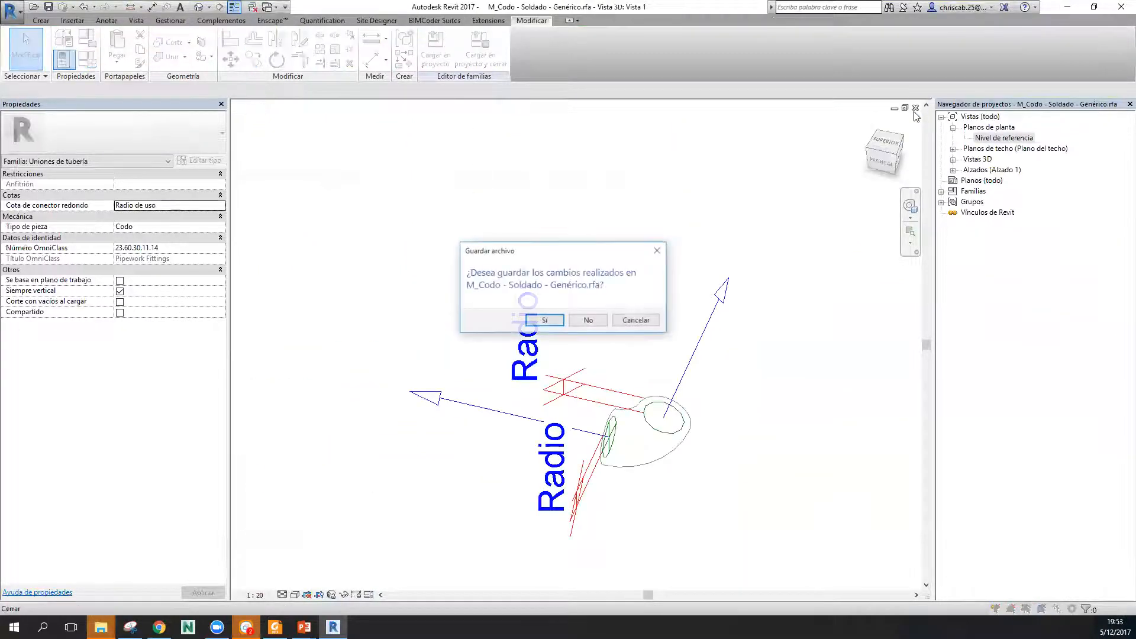
left_click(588, 321)
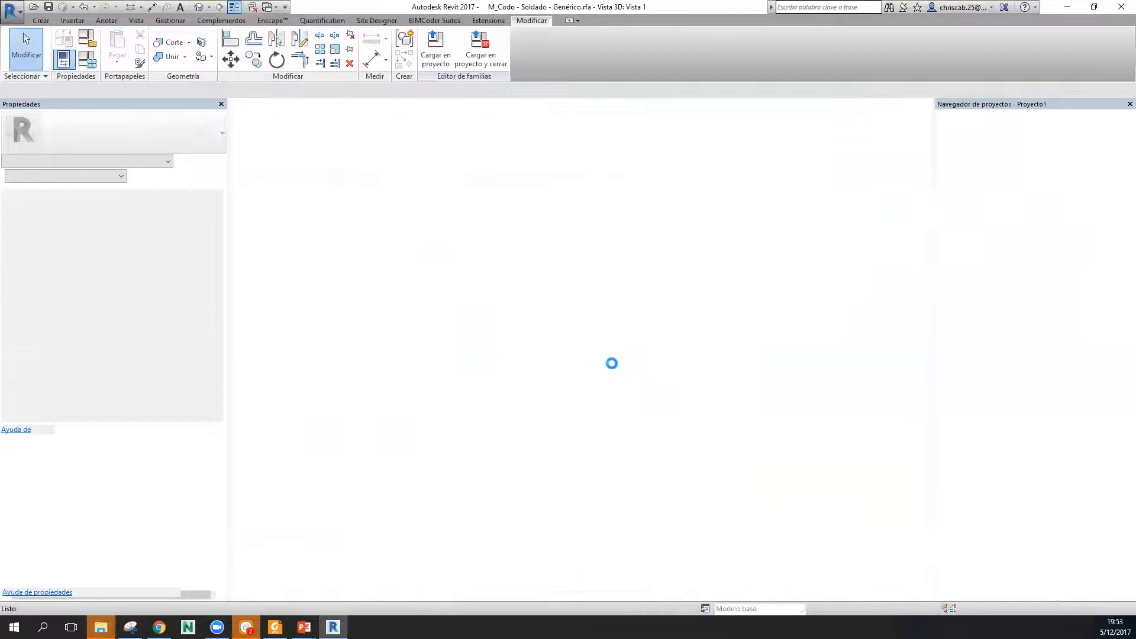
Examine the single-line symbols of the parallel pipes and the corner elbow in the low-detail floor plan.
scroll(669, 349, "up", 5)
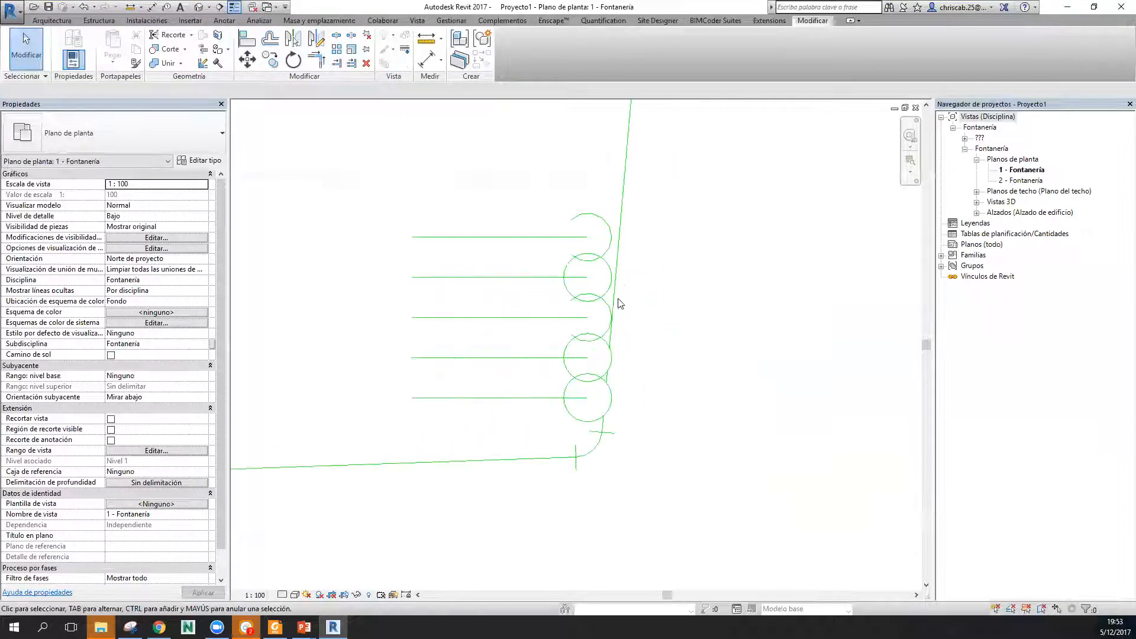
scroll(666, 480, "down", 3)
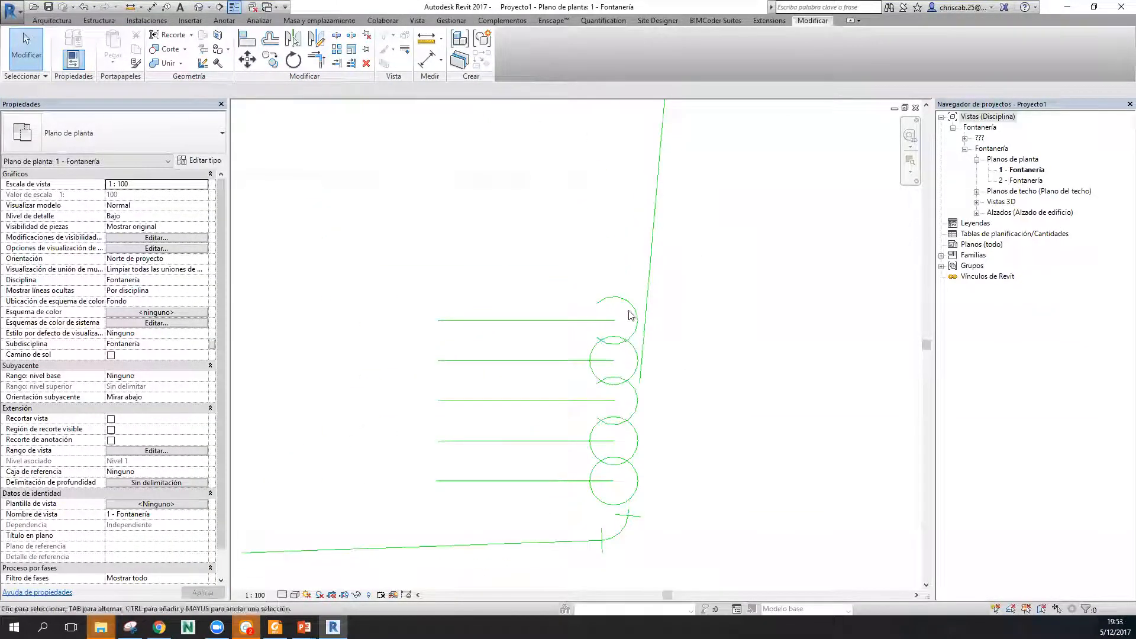
scroll(682, 432, "down", 3)
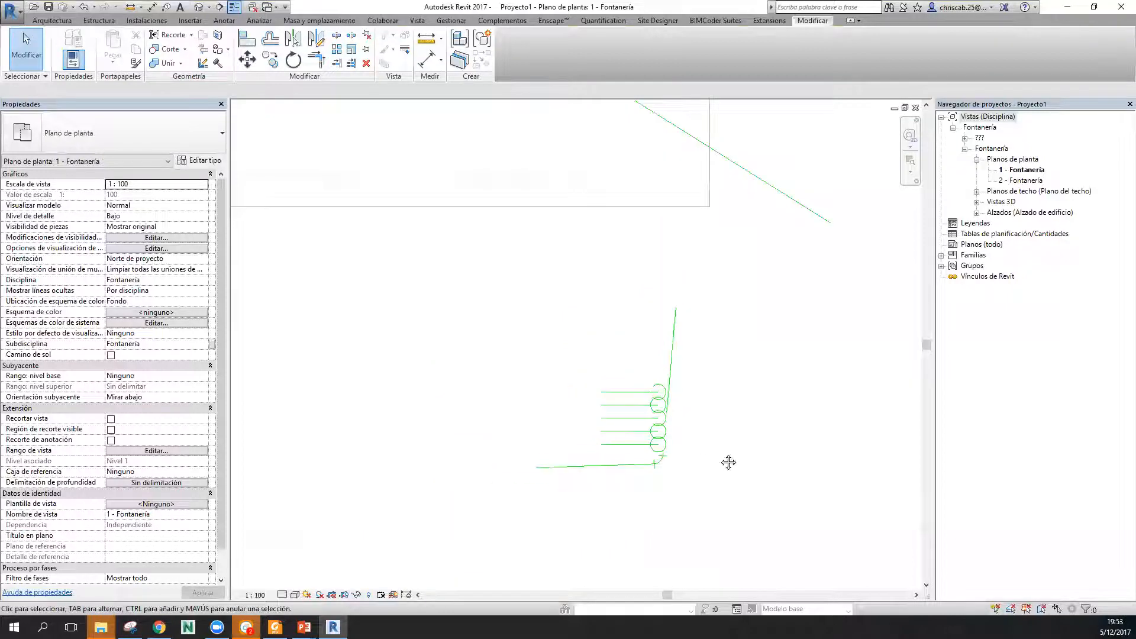
middle_click_drag(729, 462, 674, 399)
scroll(687, 350, "up", 5)
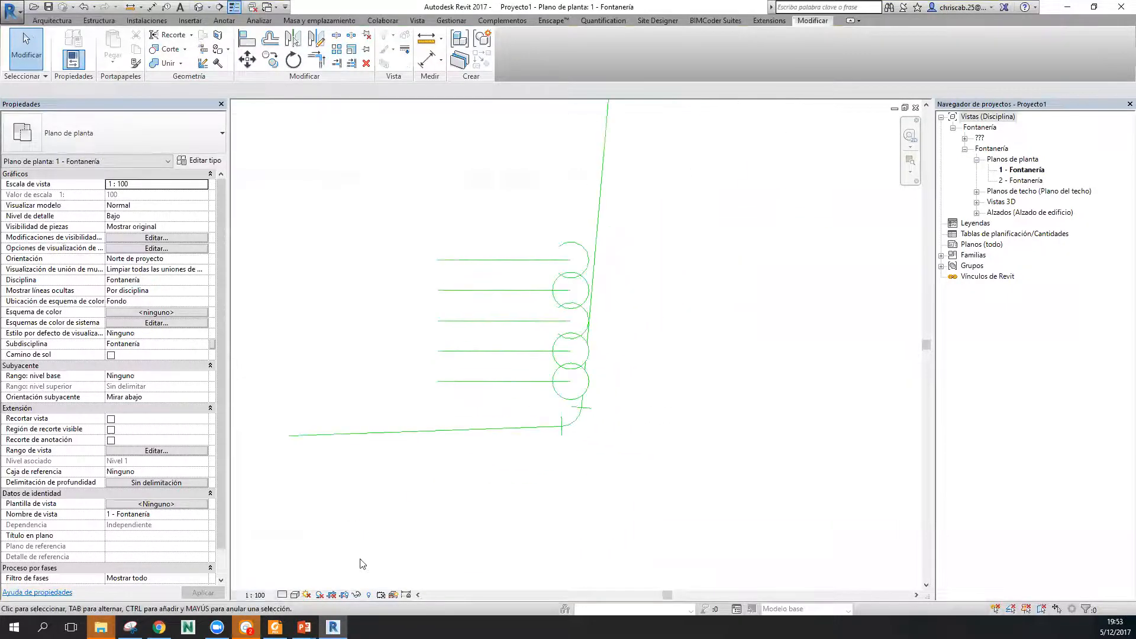
Set the floor plan's view scale to 1:50.
left_click(261, 595)
left_click(278, 505)
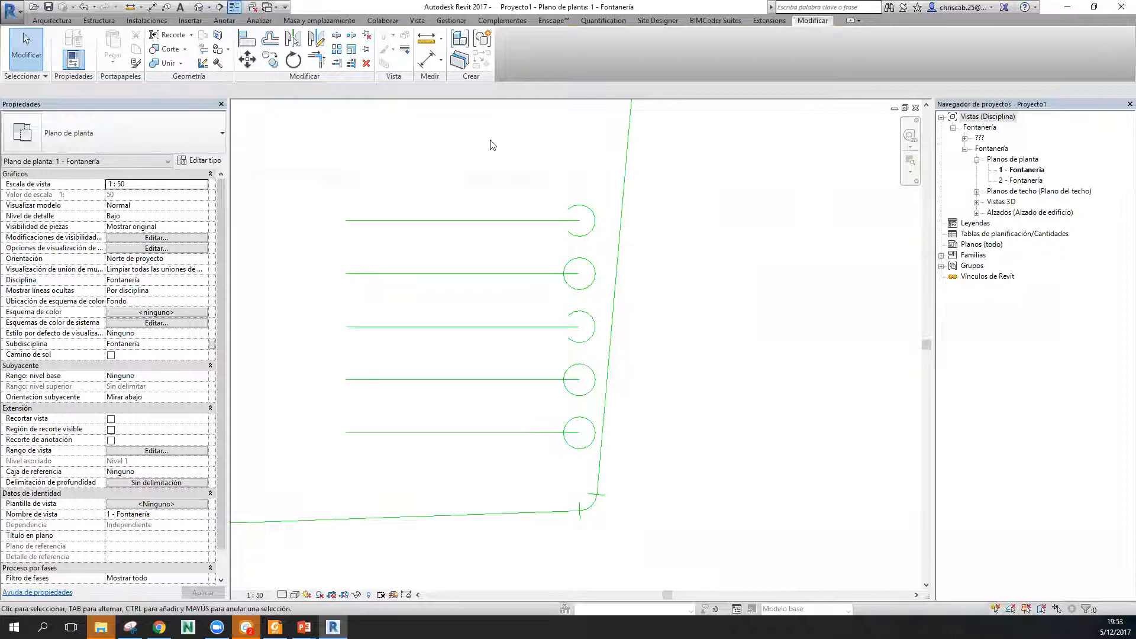
Set the pipe rise/drop annotation size to 5 mm in the mechanical settings.
key("m")
key("s")
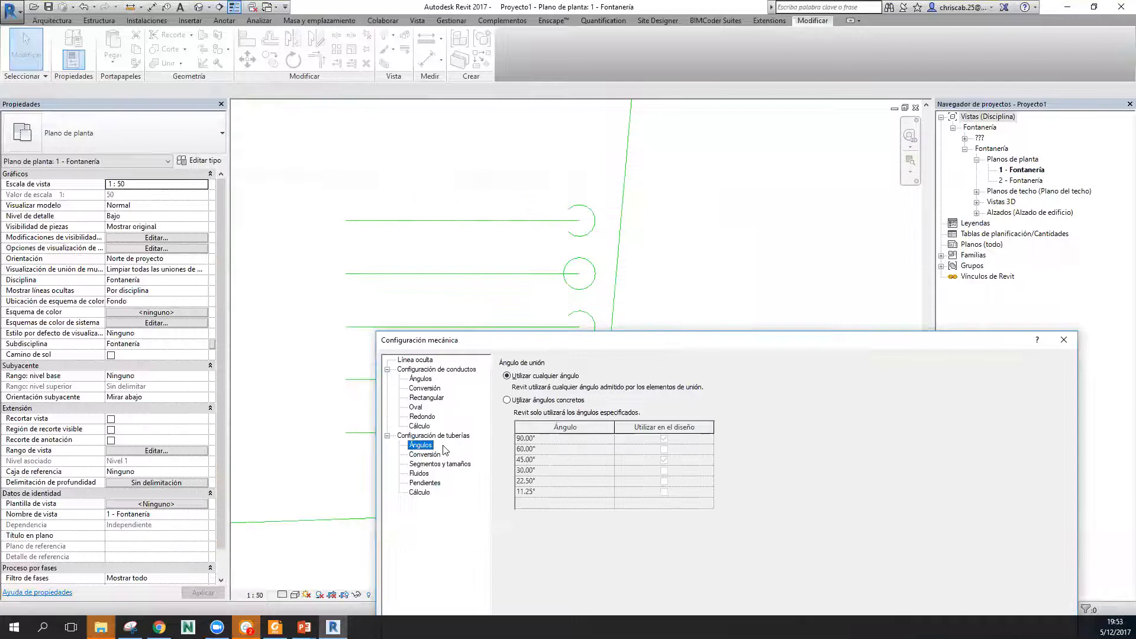
left_click(438, 438)
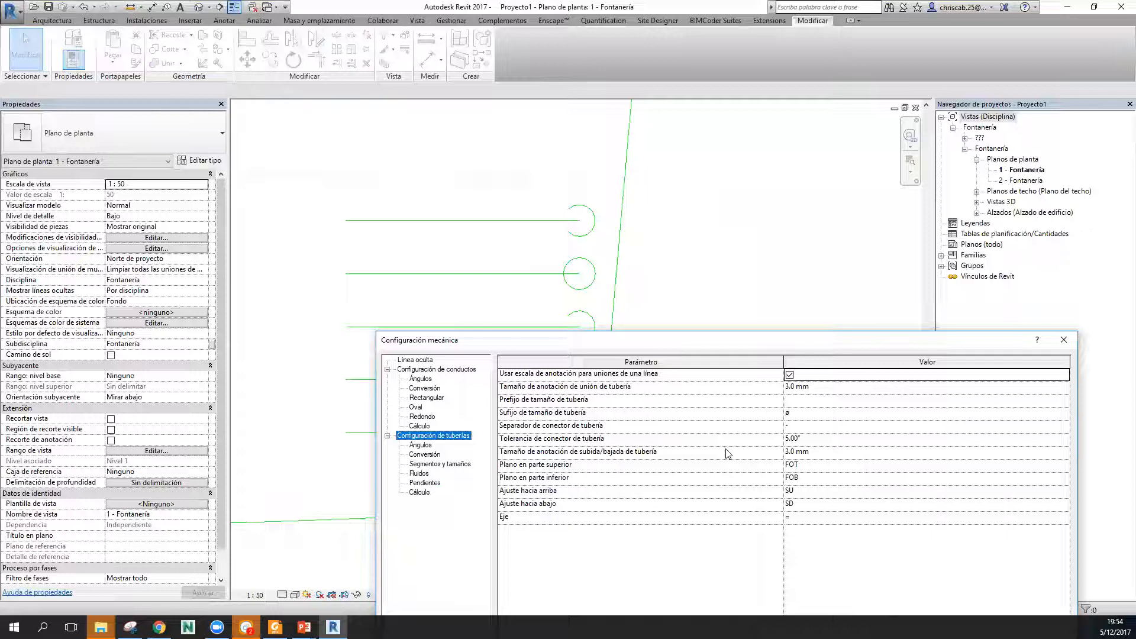
left_click(832, 455)
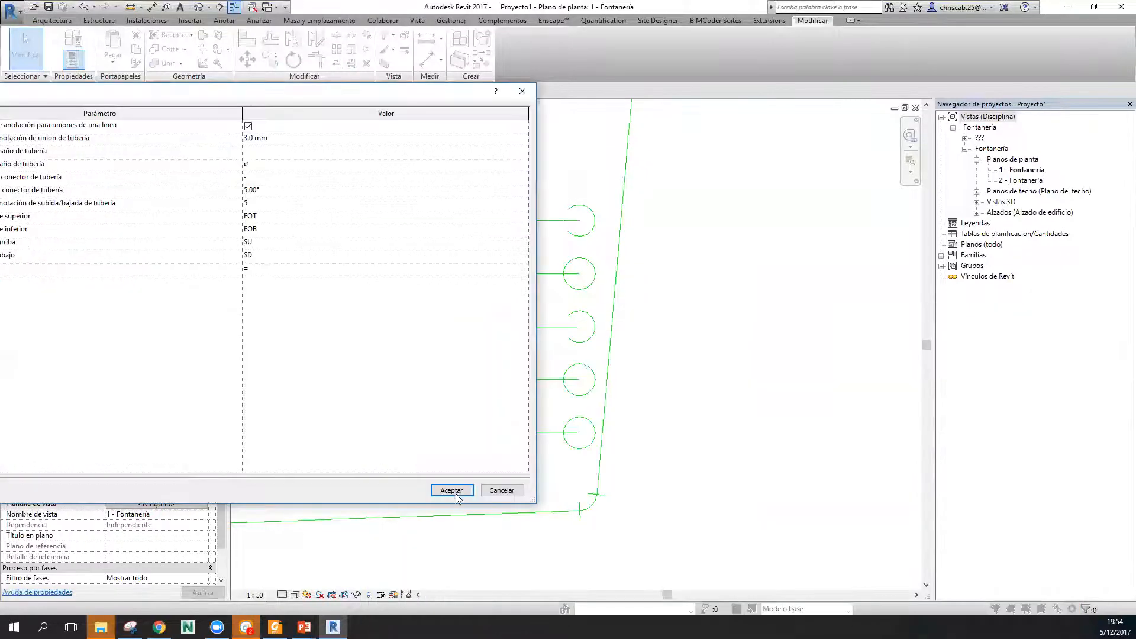
left_click(456, 493)
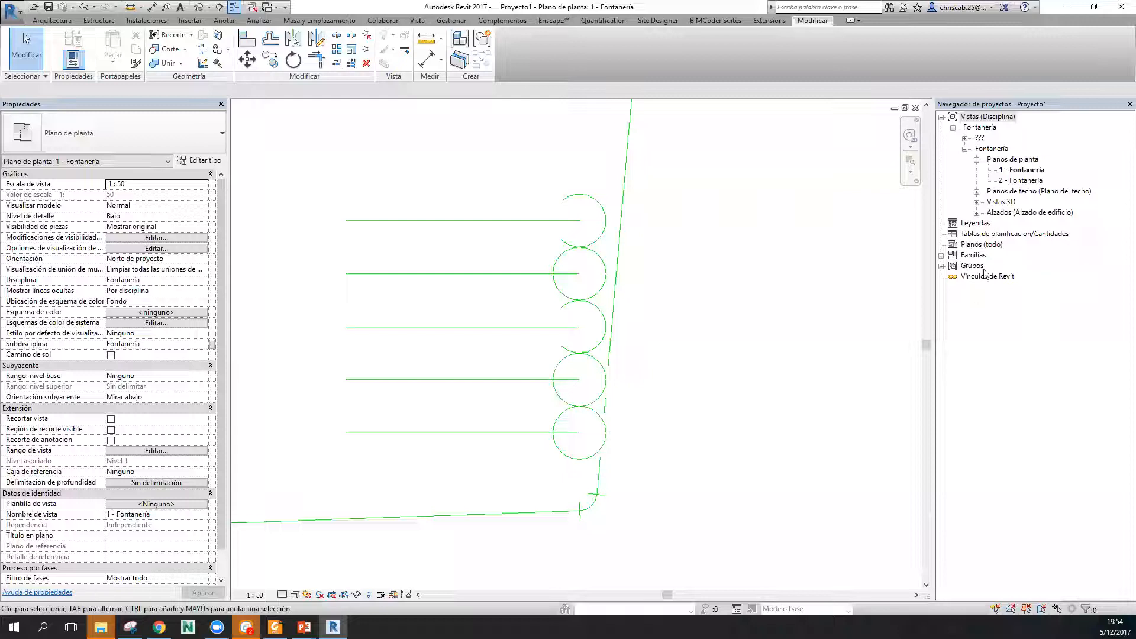
Locate the piping system types among the project's families and check the uppermost parallel pipe's system type.
left_click(942, 255)
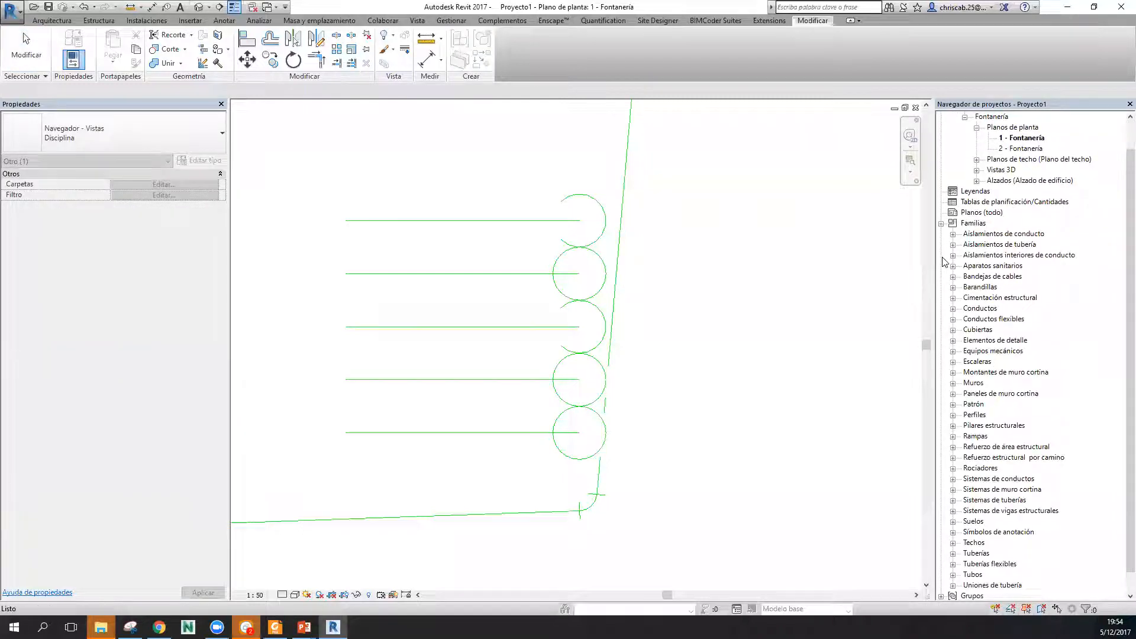
scroll(1009, 427, "down", 1)
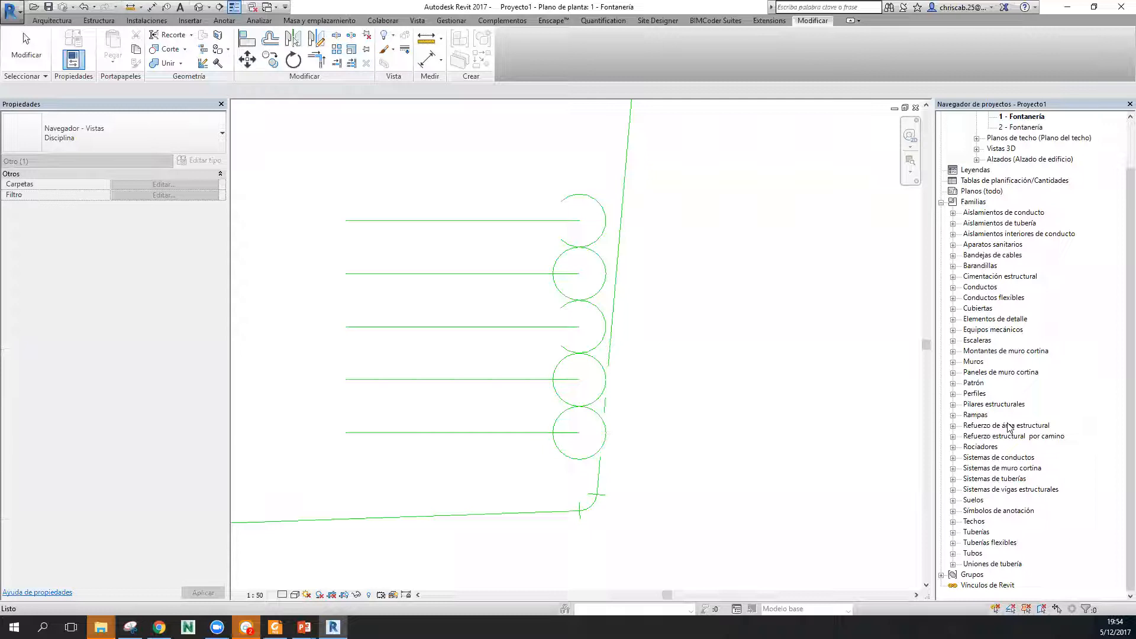
left_click(953, 511)
scroll(1024, 414, "up", 2)
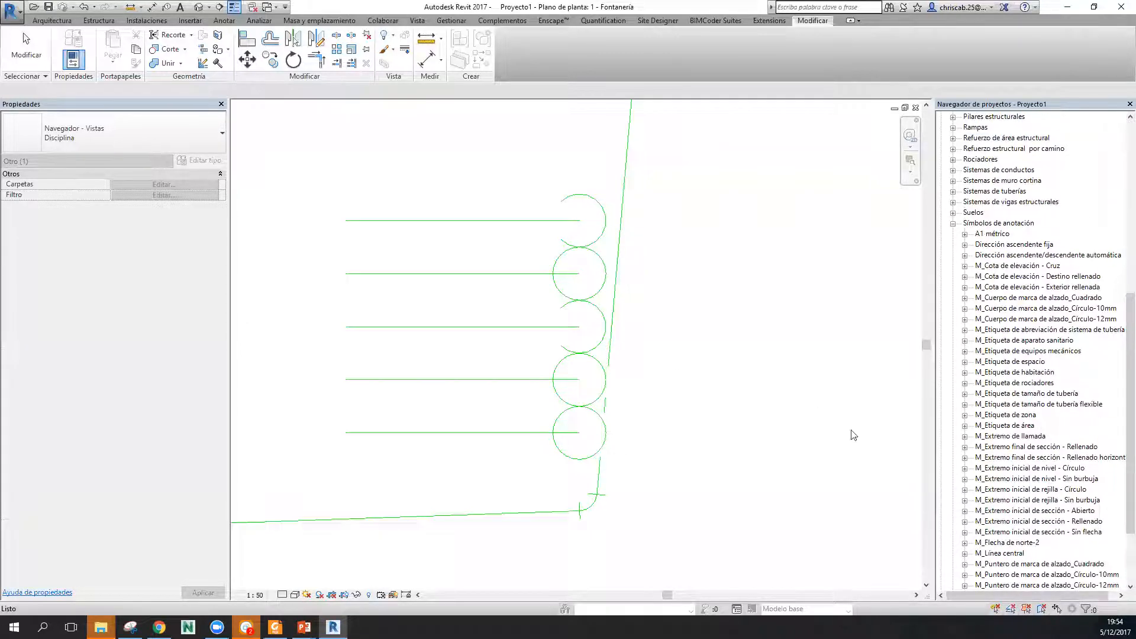
scroll(948, 237, "up", 2)
left_click(954, 213)
left_click(965, 224)
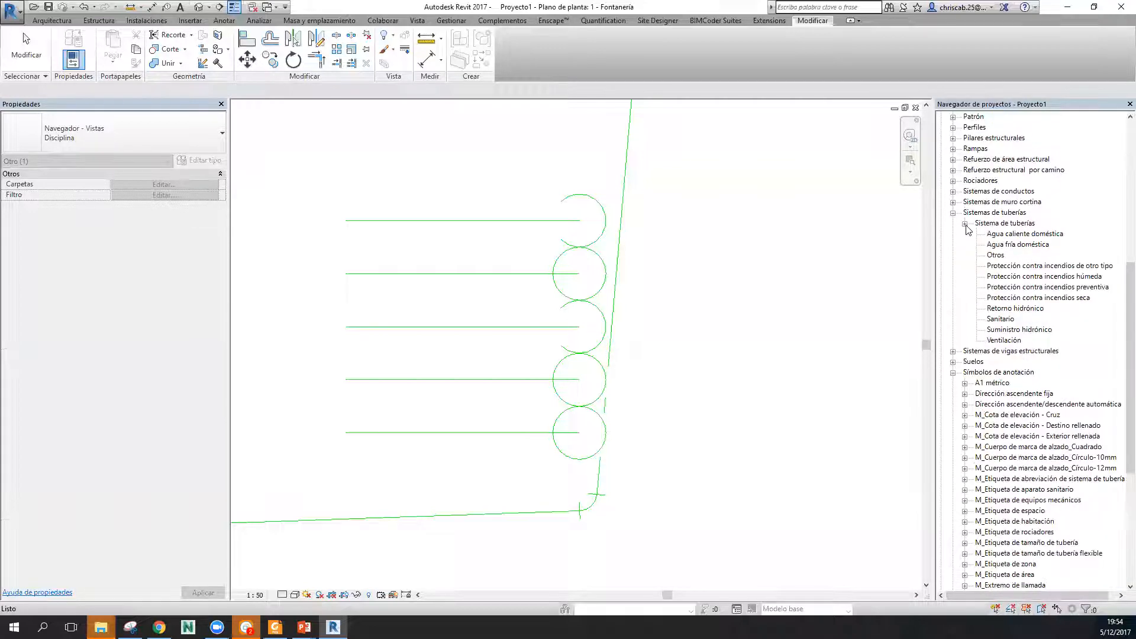
left_click(503, 221)
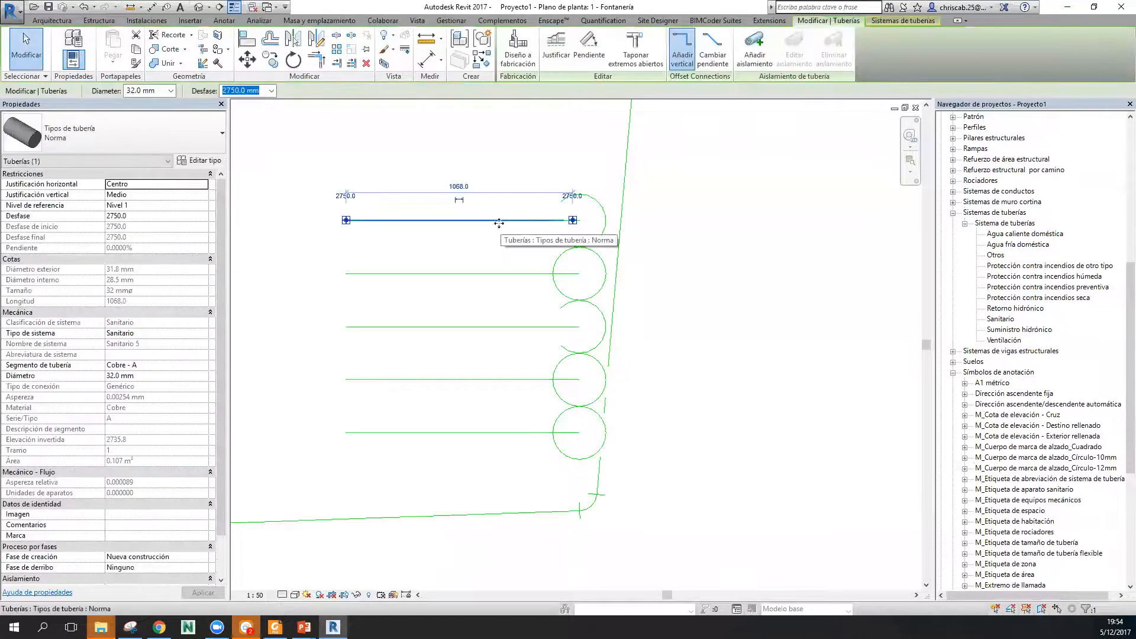
left_click(725, 341)
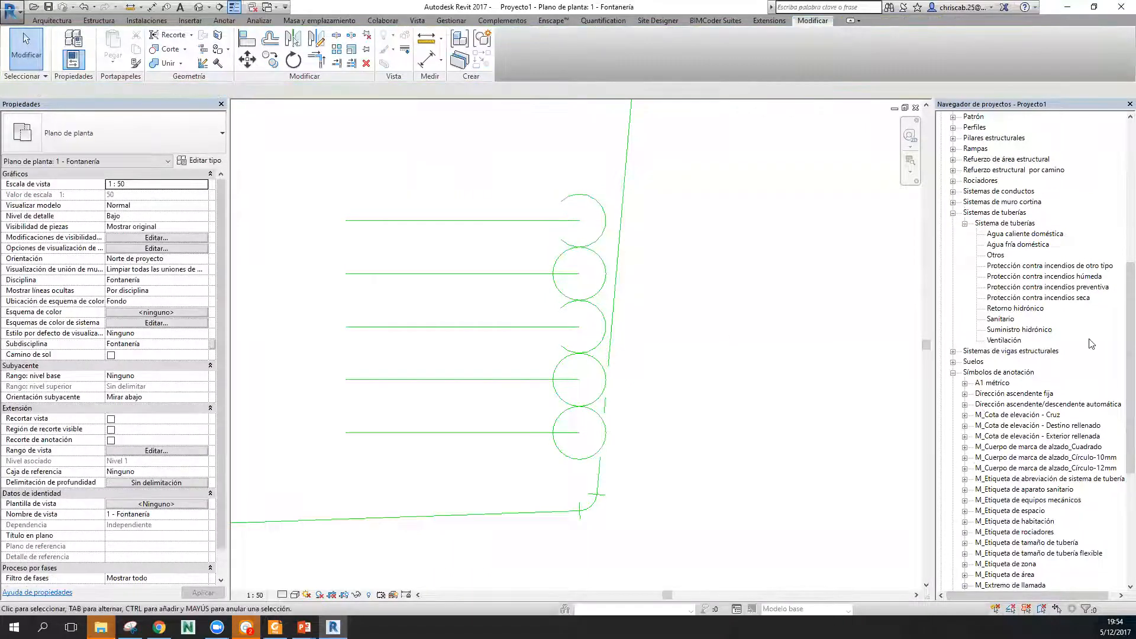
Change the two-line rise symbol of the Sanitario piping system type to Contorno - Relleno.
left_click(1008, 320)
right_click(1008, 320)
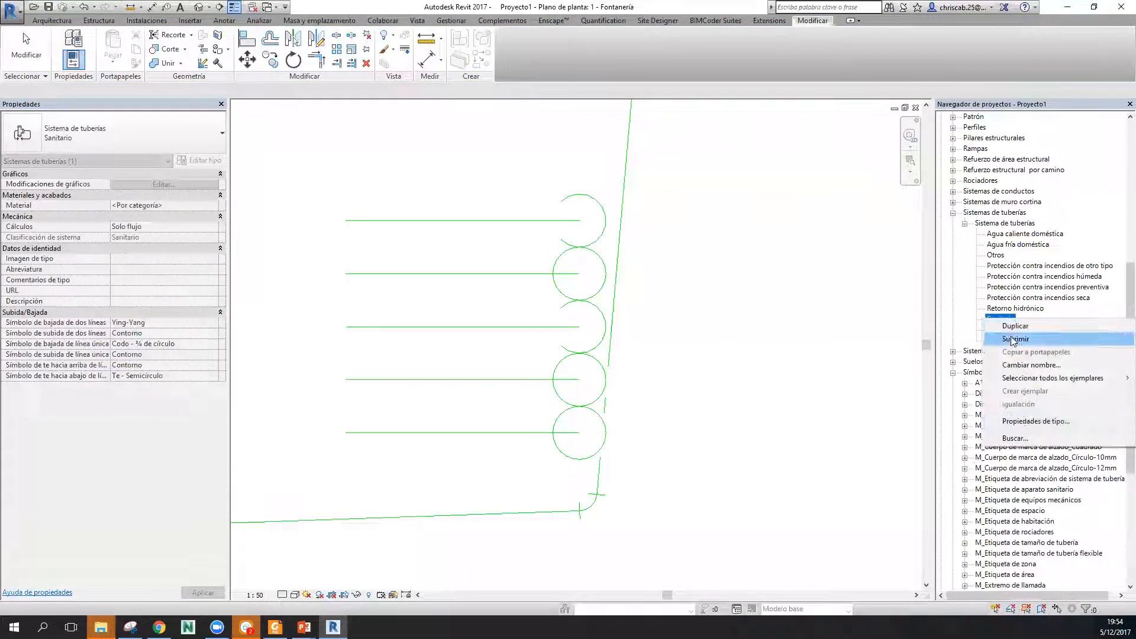
left_click(1007, 421)
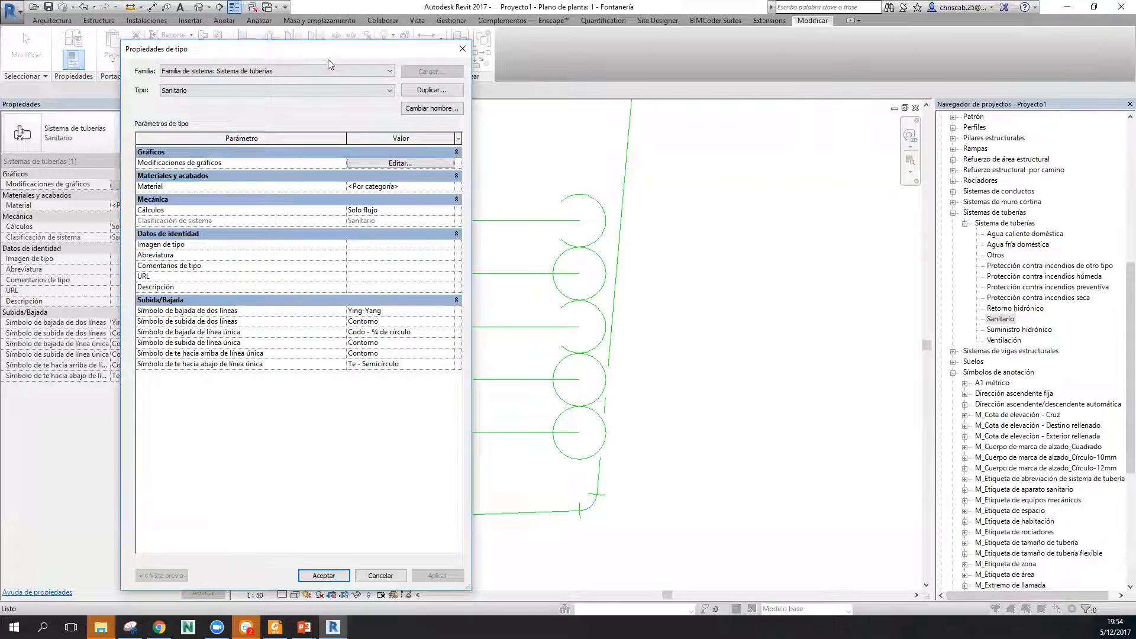
left_click_drag(324, 56, 324, 34)
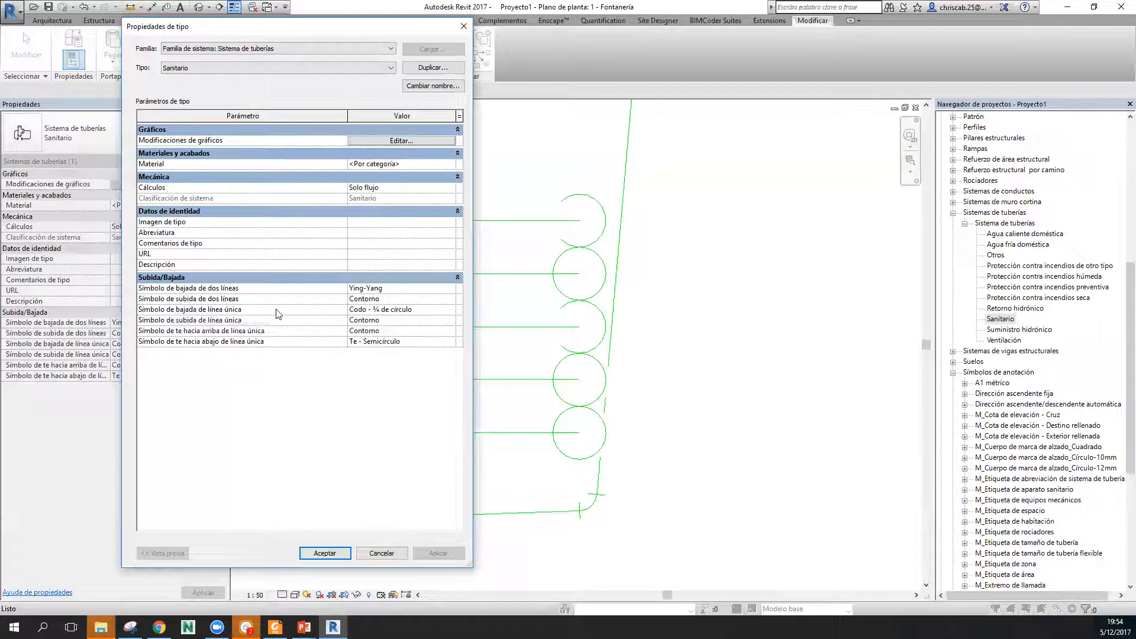
left_click(454, 300)
left_click(453, 300)
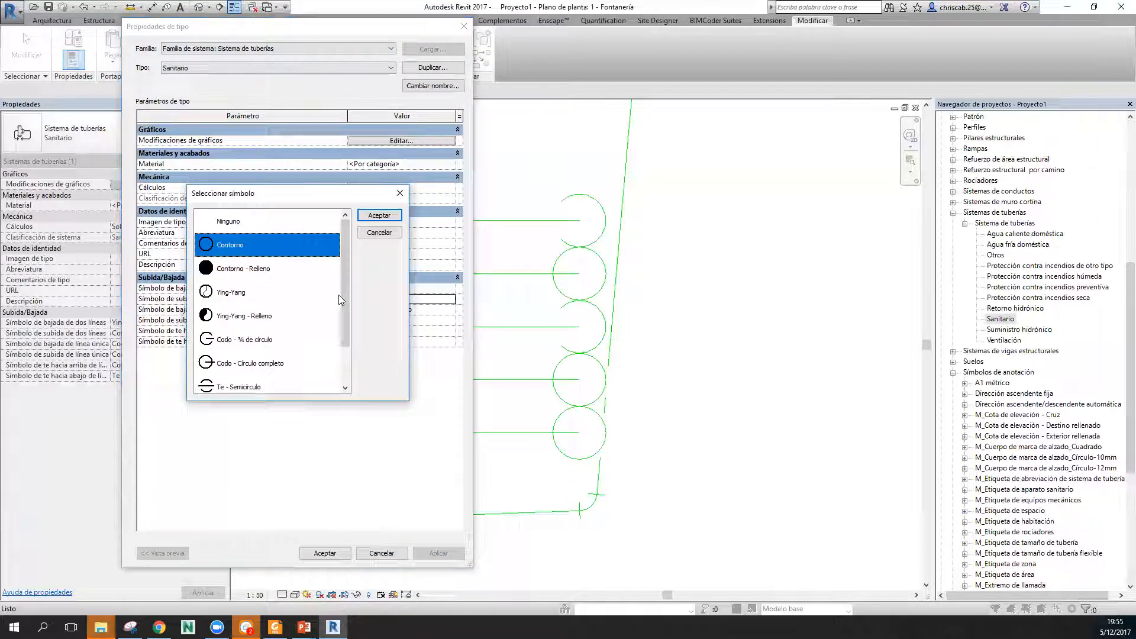
left_click(264, 272)
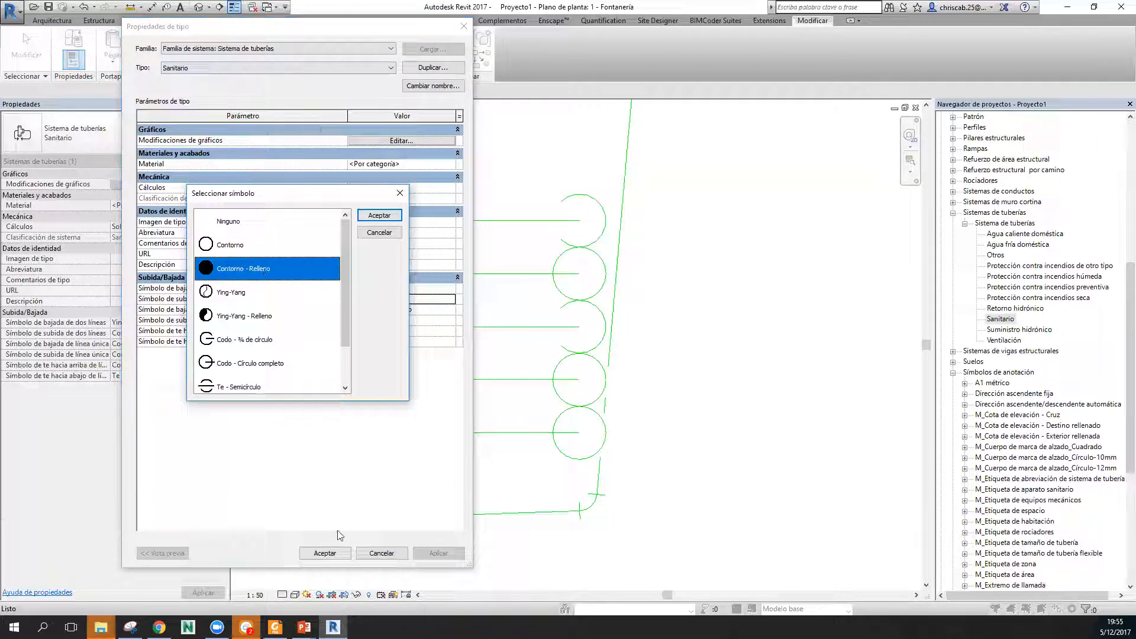
left_click(386, 220)
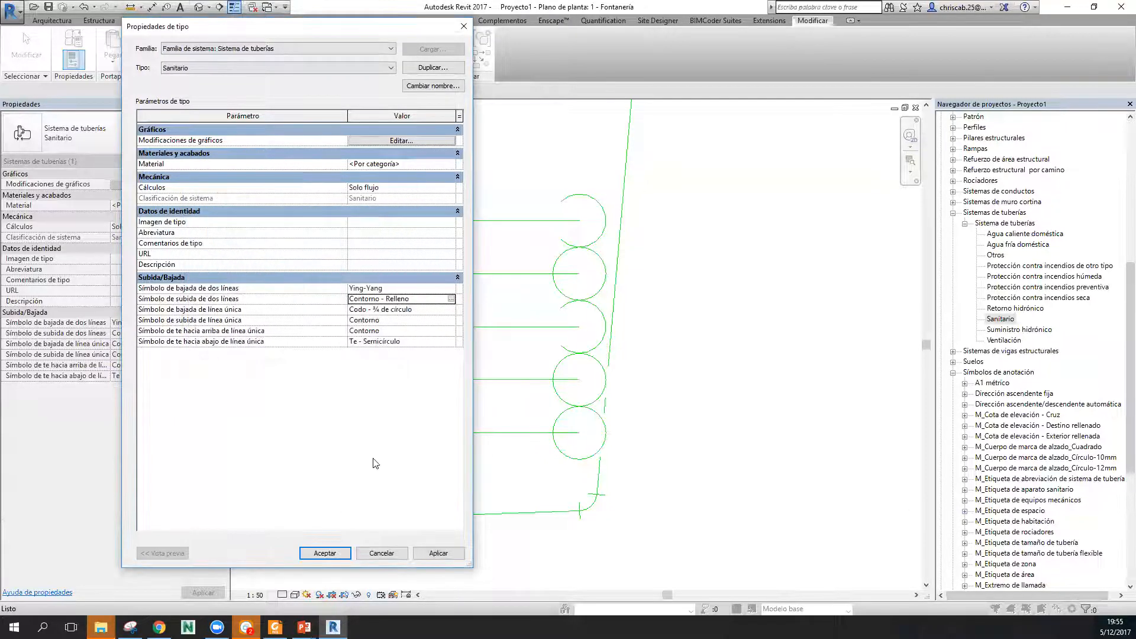
left_click(428, 557)
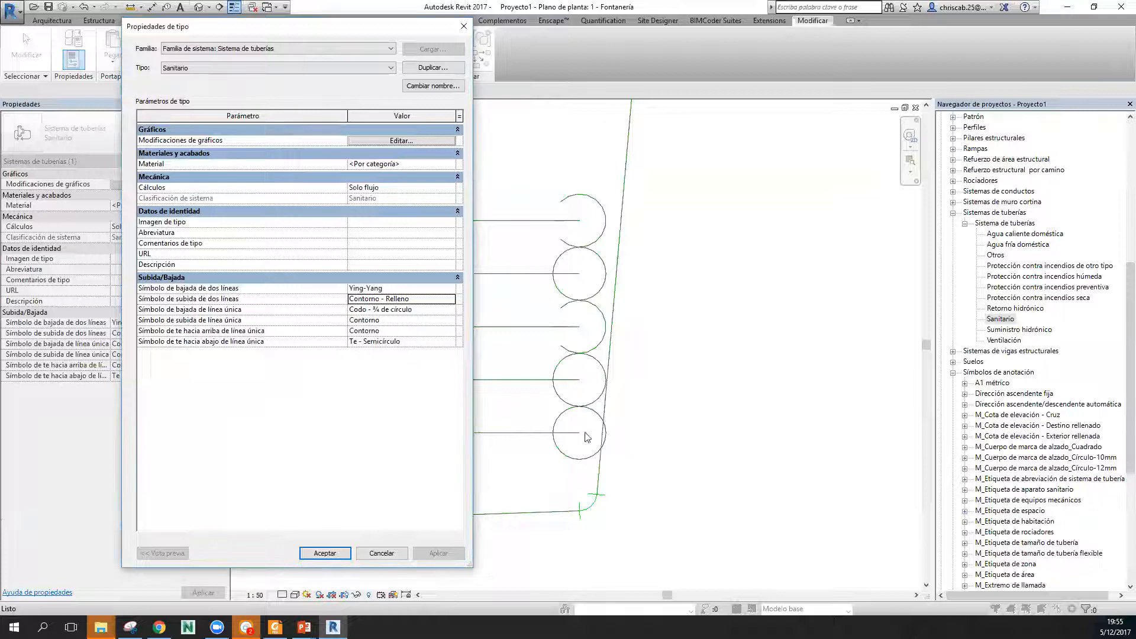
left_click(338, 553)
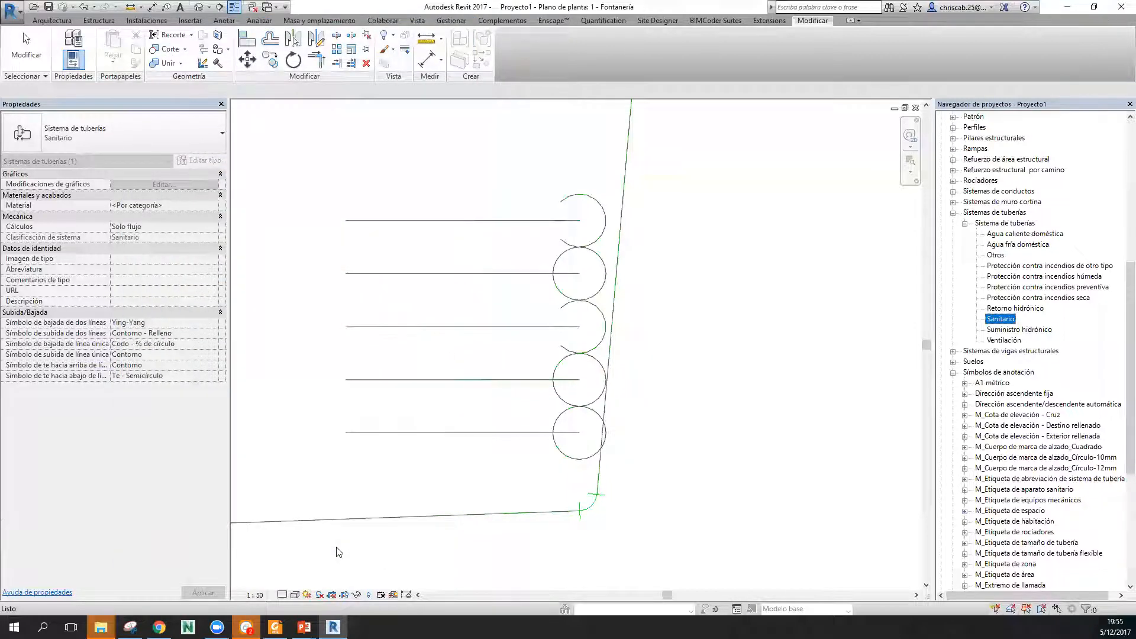
left_click(714, 398)
scroll(627, 403, "up", 1)
scroll(584, 310, "down", 1)
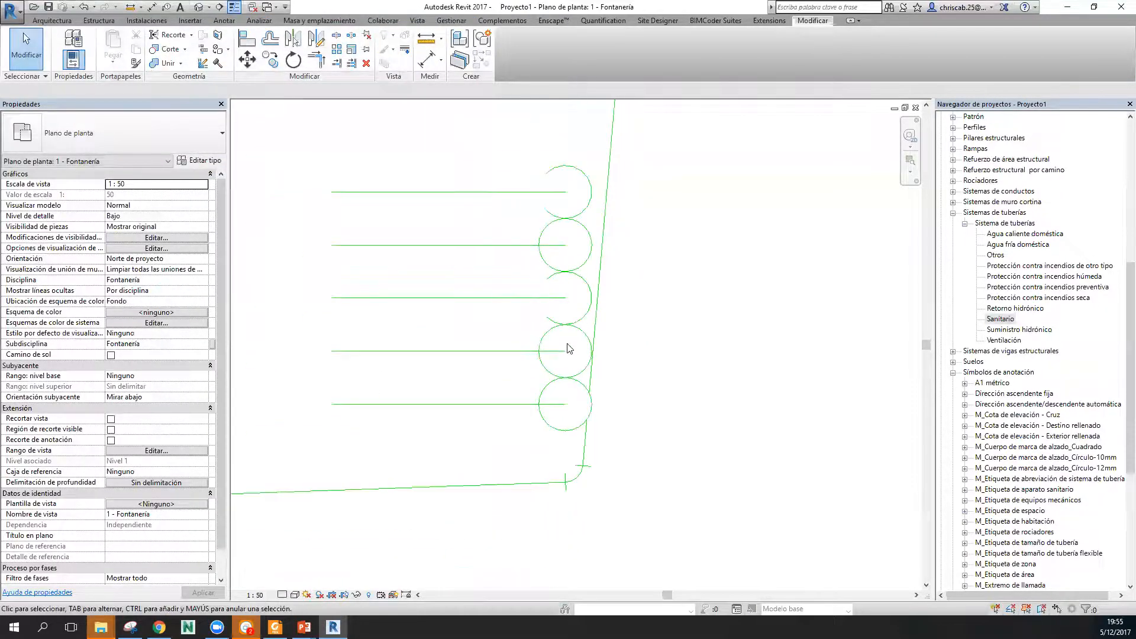
Change the single-line drop symbol of the Sanitario piping system type to Ying-Yang.
left_click(1001, 319)
right_click(1006, 320)
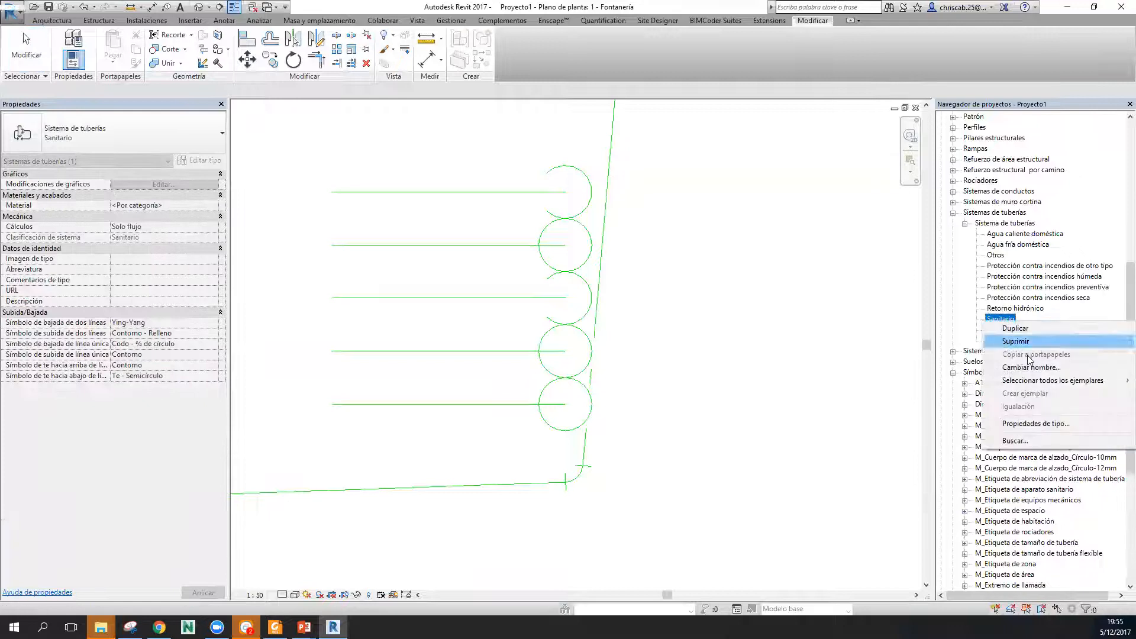
left_click(1036, 424)
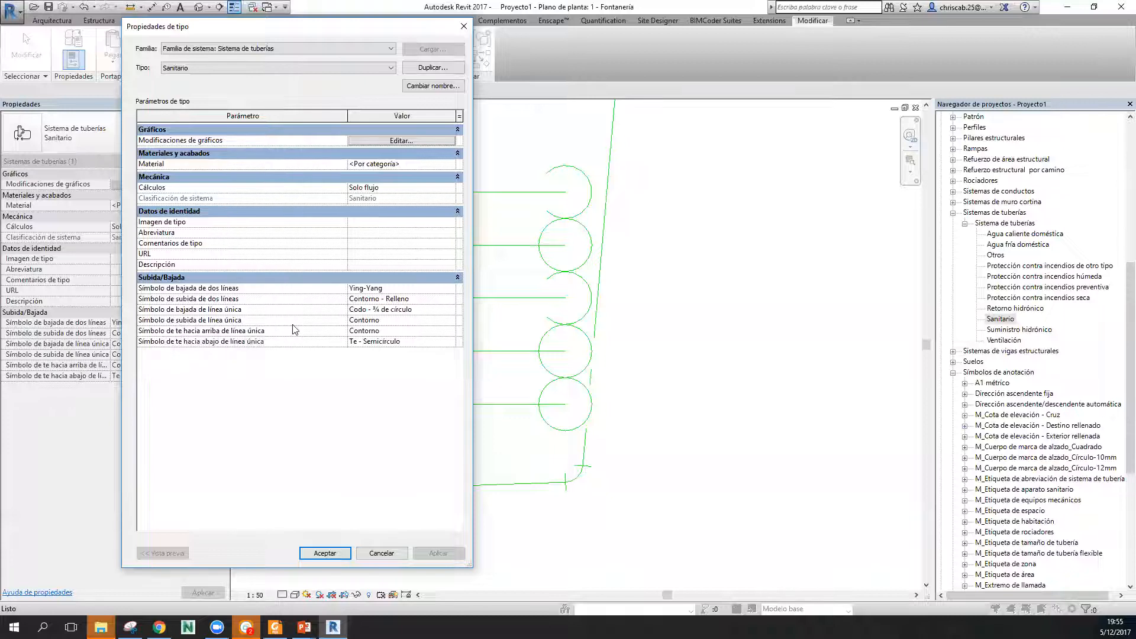
left_click(452, 310)
left_click(452, 309)
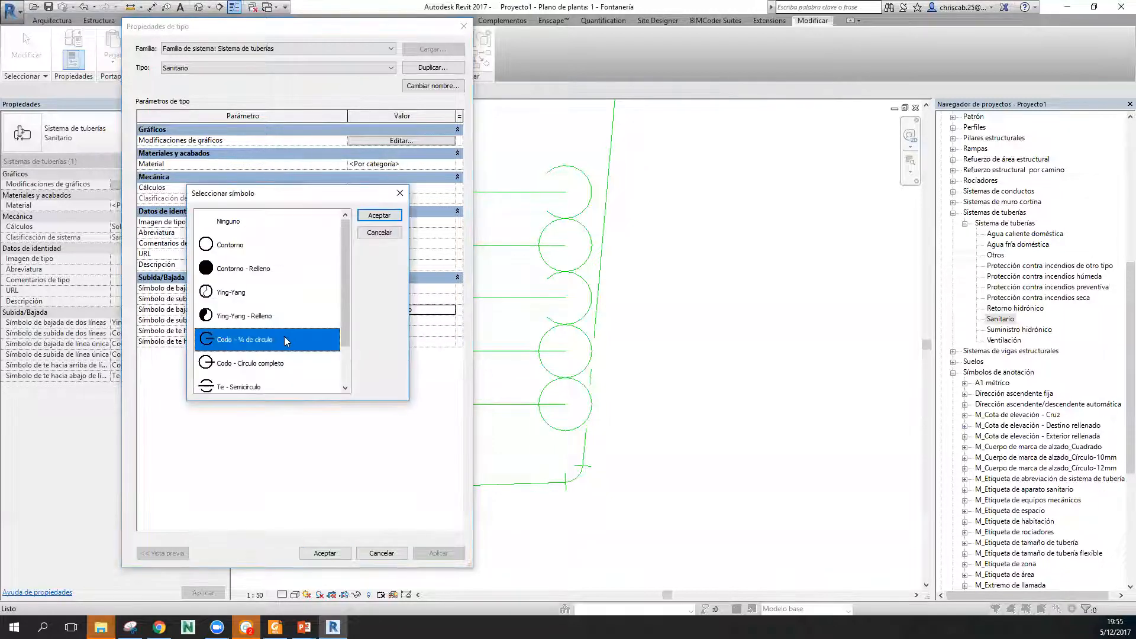
scroll(261, 374, "down", 1)
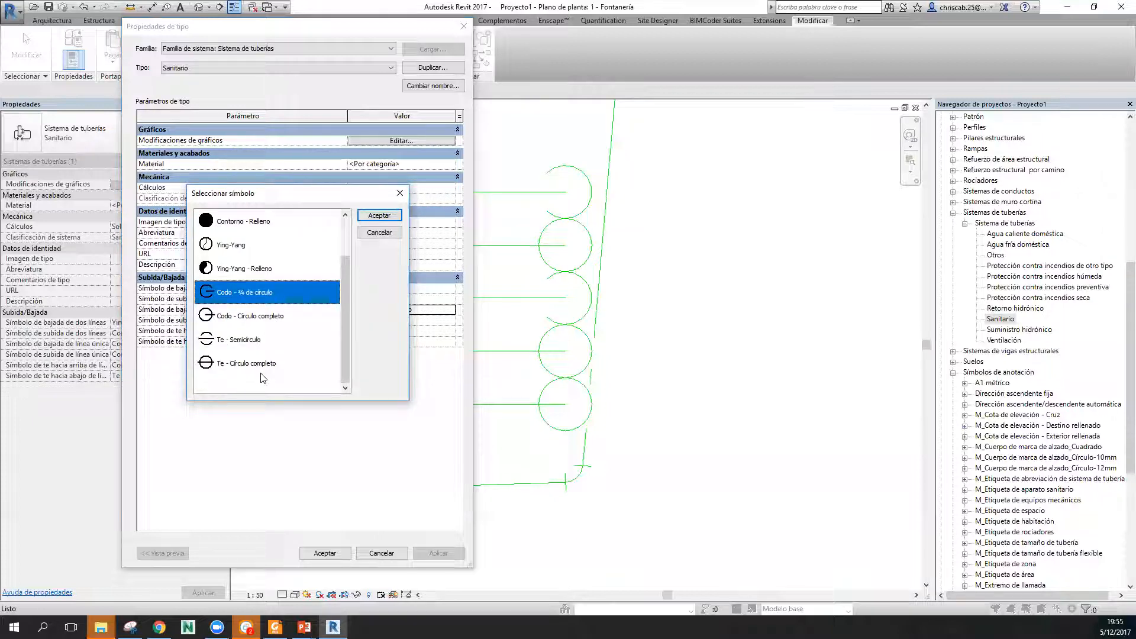
scroll(262, 379, "up", 1)
left_click(232, 300)
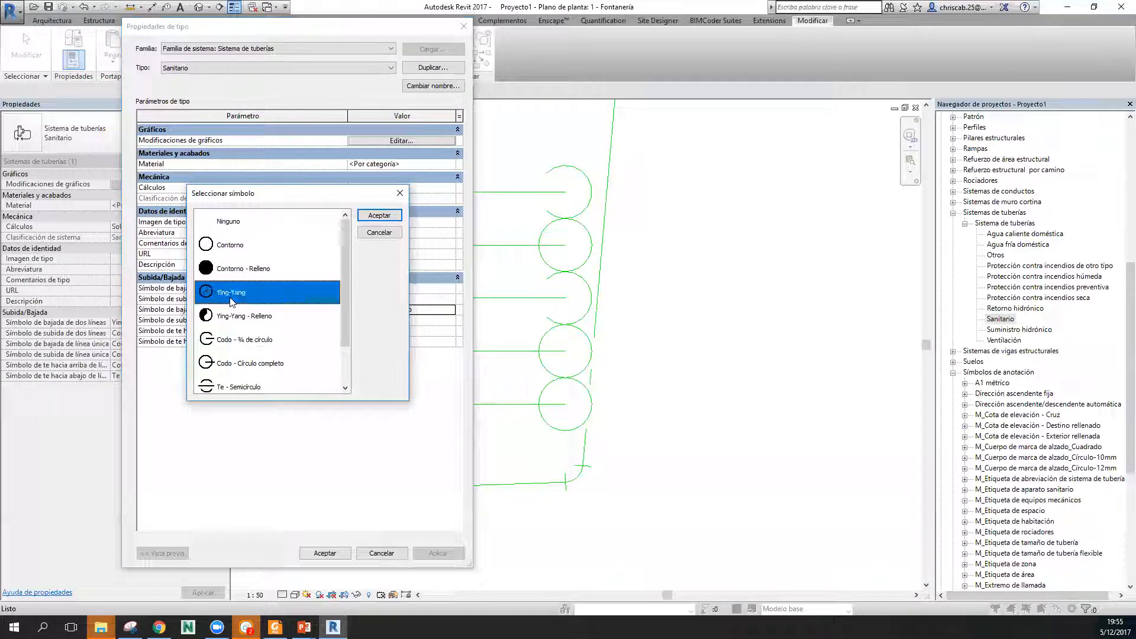
left_click(379, 216)
left_click(433, 557)
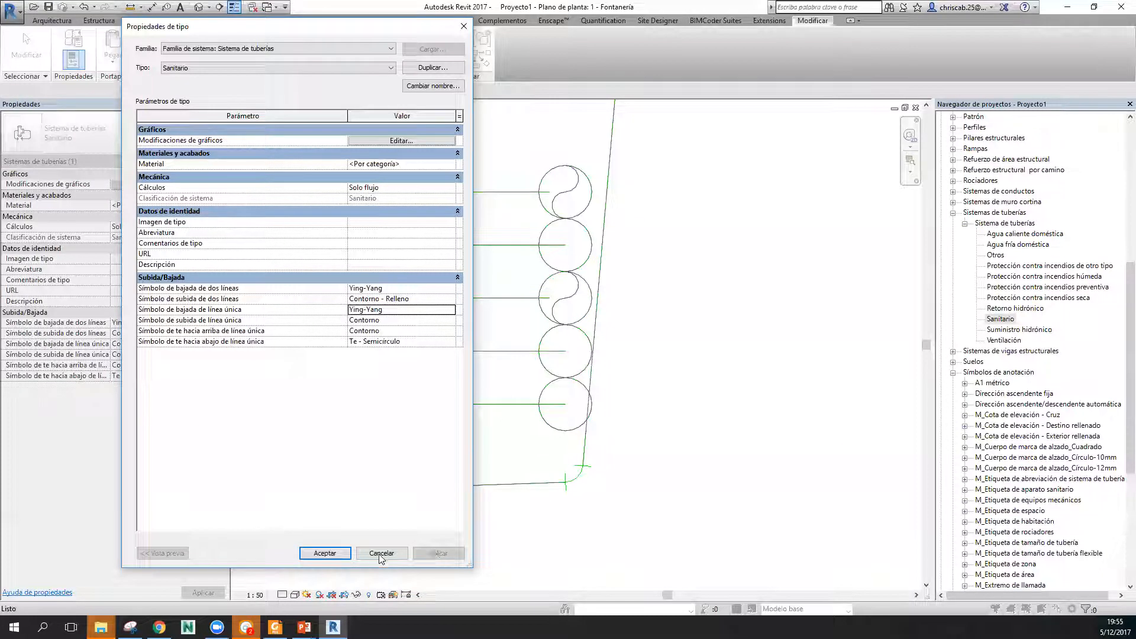
left_click(325, 553)
scroll(567, 270, "up", 1)
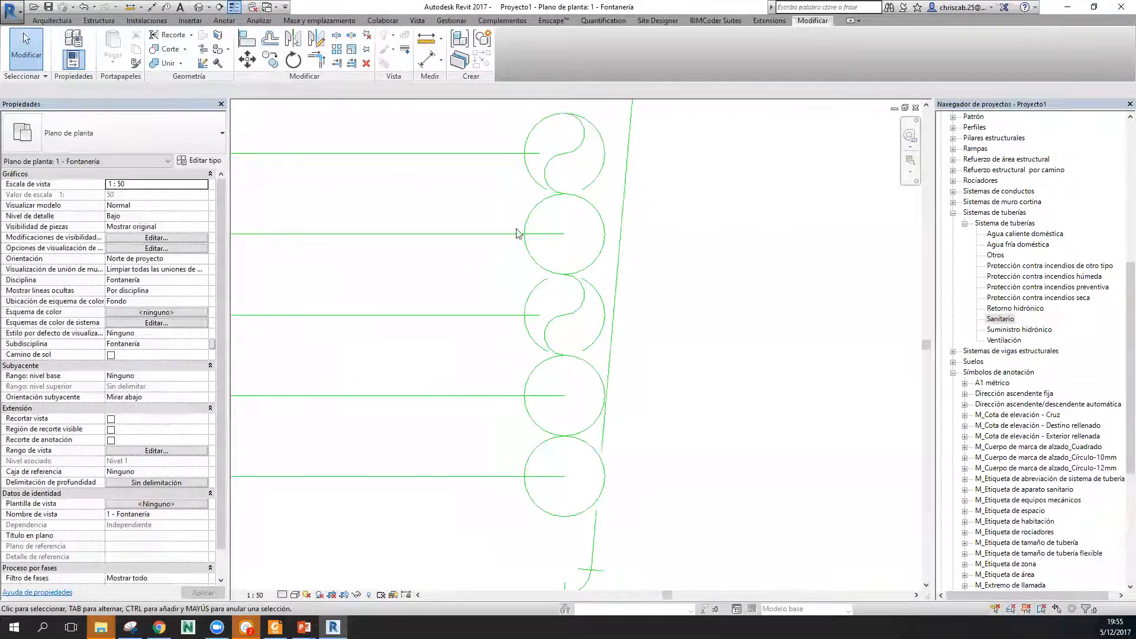
scroll(614, 366, "down", 1)
Set the pipe rise/drop annotation size to 1.5 mm in the mechanical settings.
key("m")
key("s")
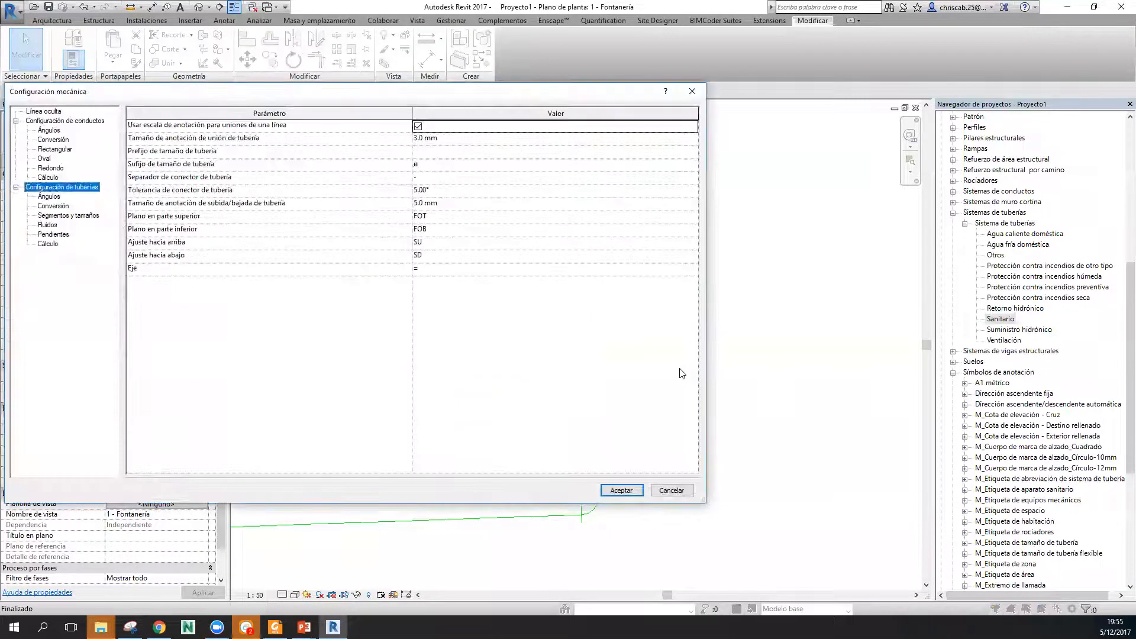
left_click(454, 203)
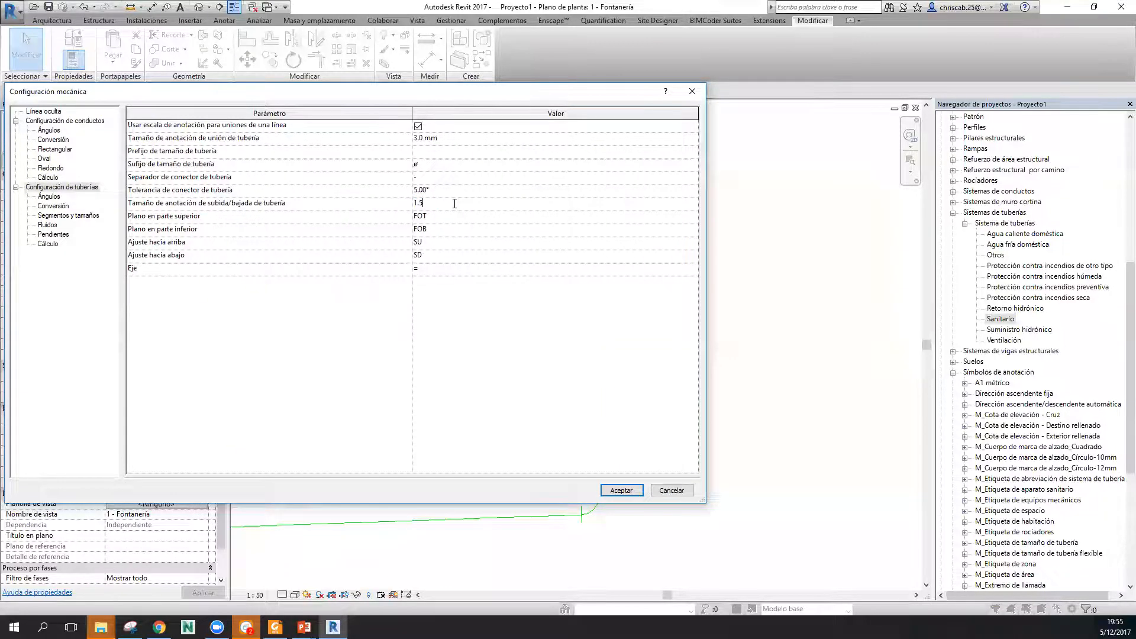
left_click(623, 491)
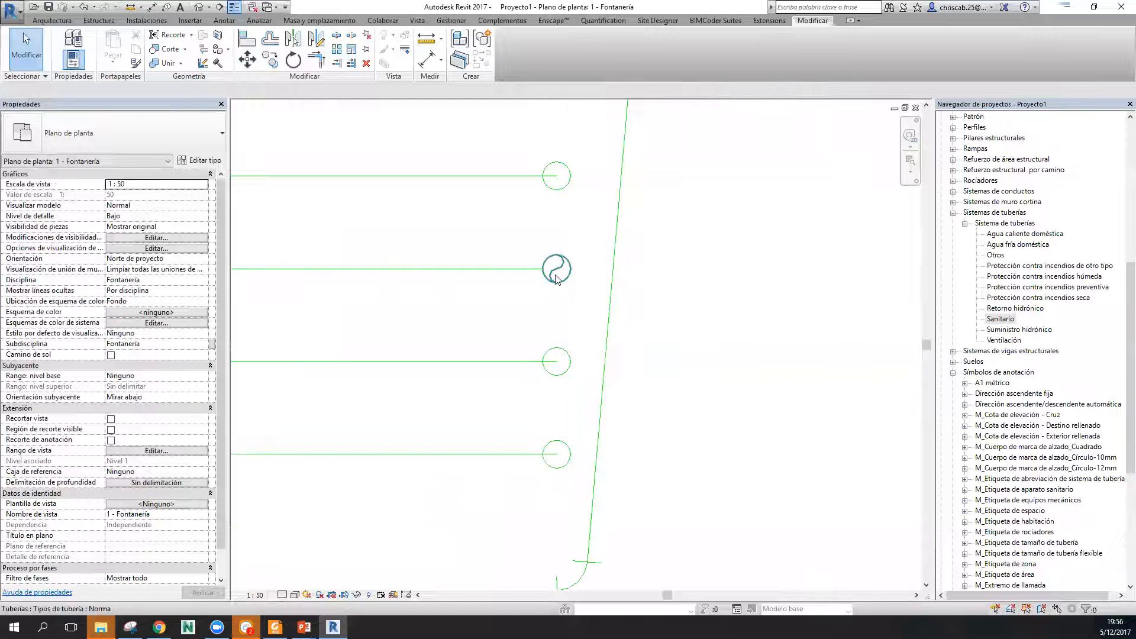
scroll(482, 273, "down", 3)
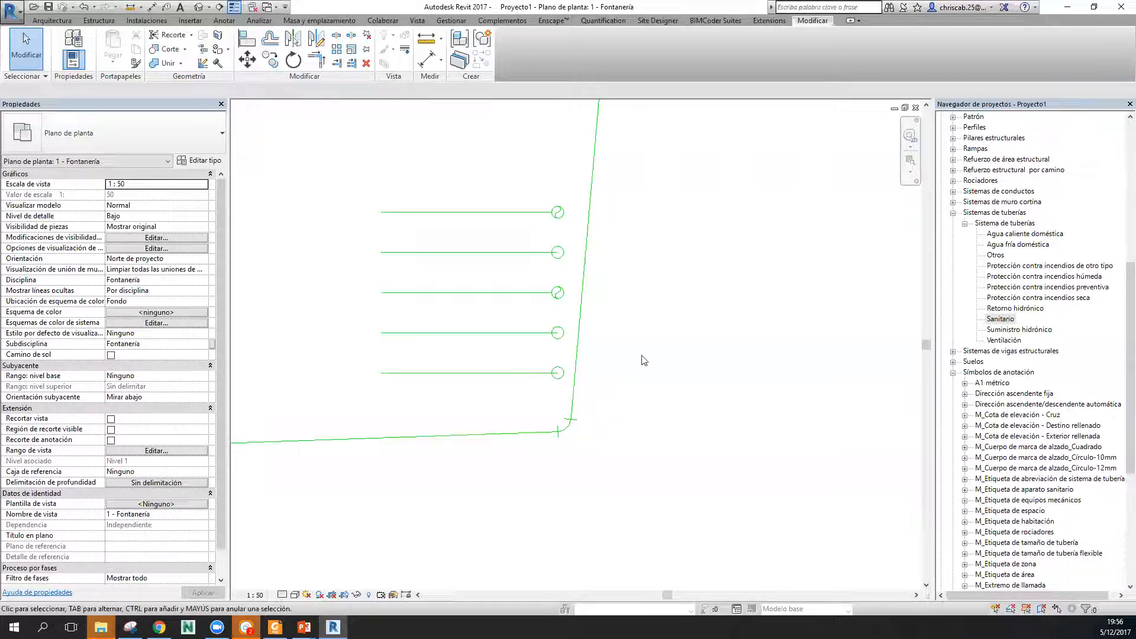
Draw a 150 mm Flex - Redondo flexible pipe in the empty area beside the parallel pipes and corner elbow.
left_click(145, 21)
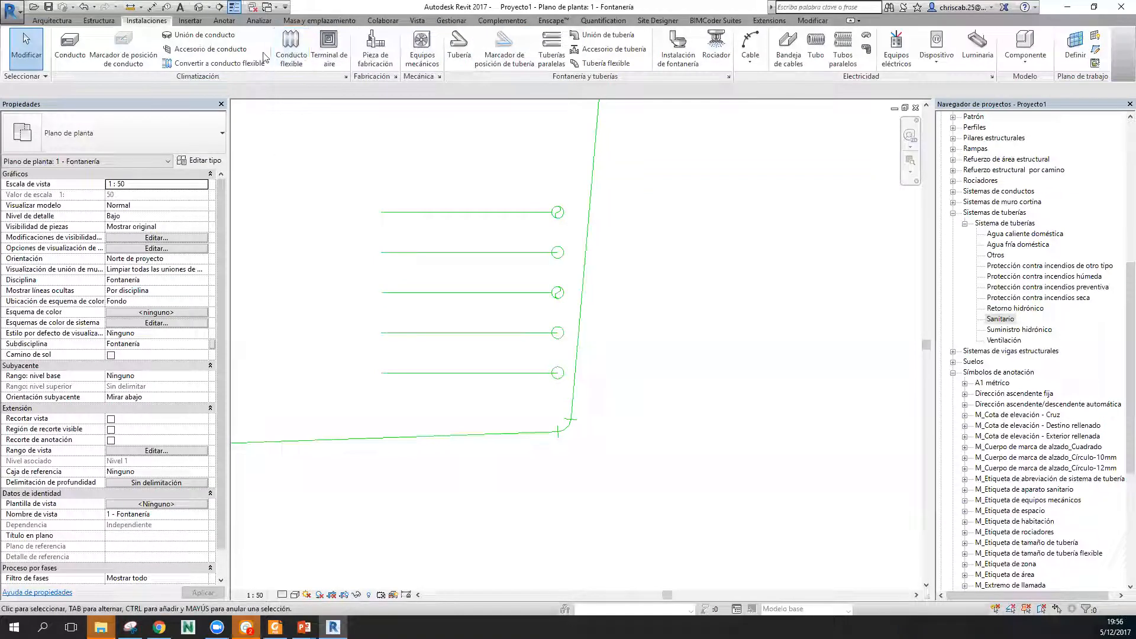
left_click(606, 63)
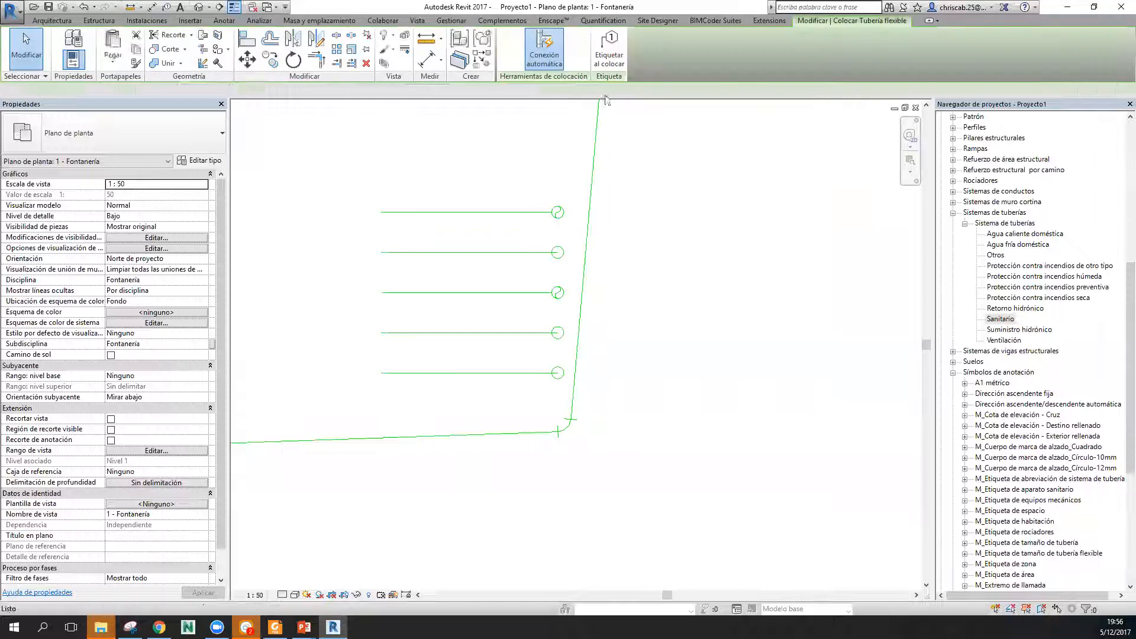
left_click(667, 432)
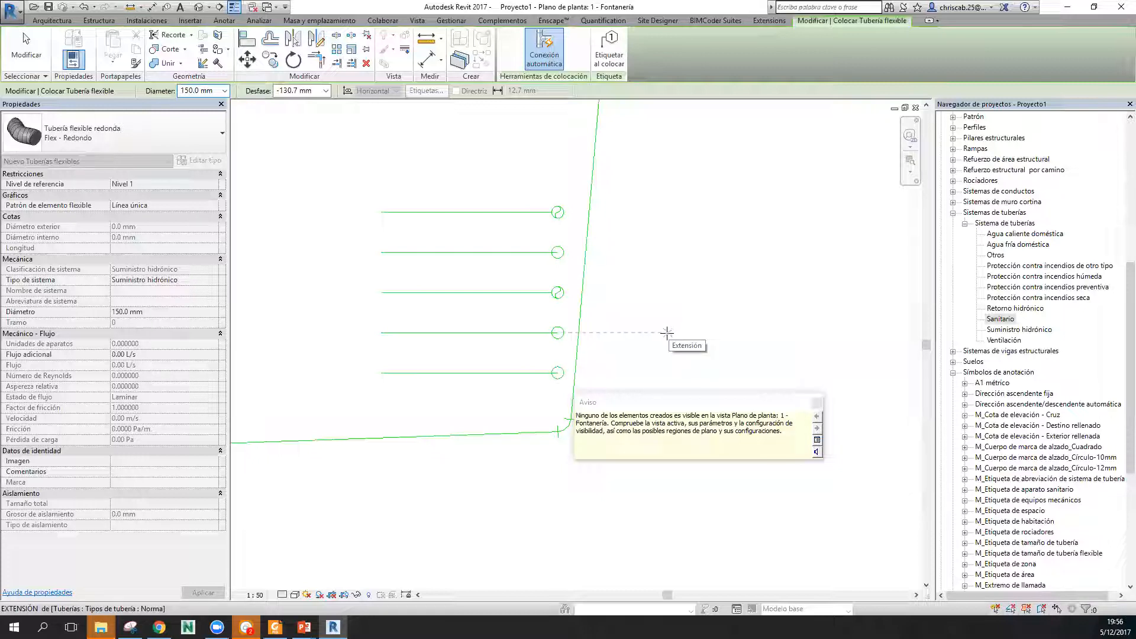
key("Escape")
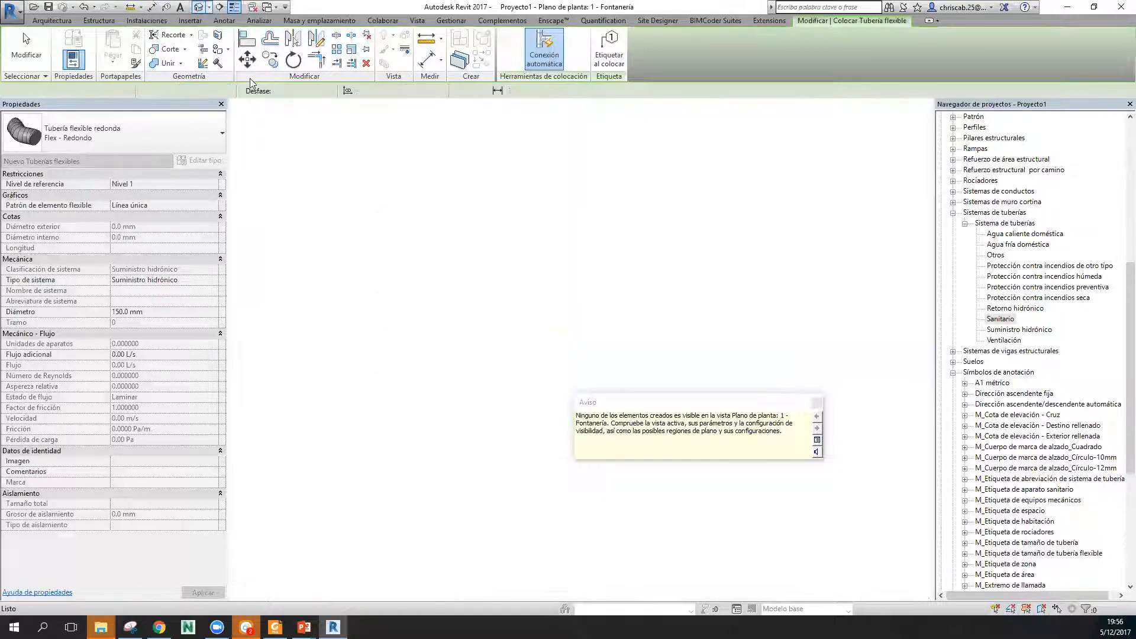
Draw a winding 150 mm Flex - Redondo flexible pipe in the 3D view around the angled pipe samples, at offset -130.7 mm.
scroll(599, 357, "down", 2)
middle_click_drag(563, 366, 450, 318)
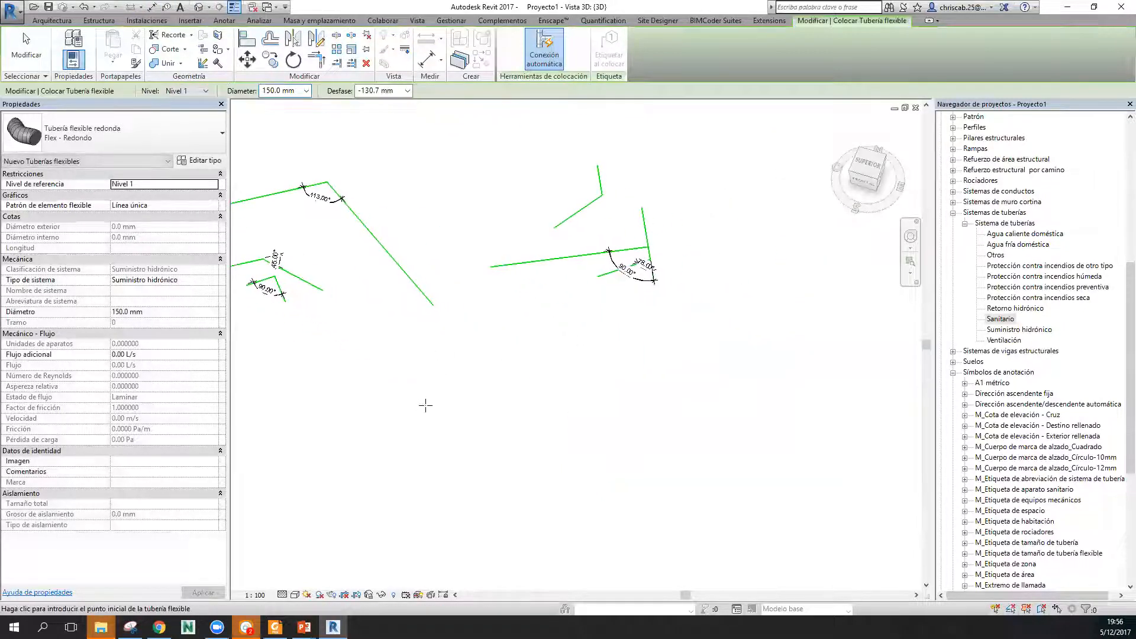
left_click(437, 402)
left_click(549, 337)
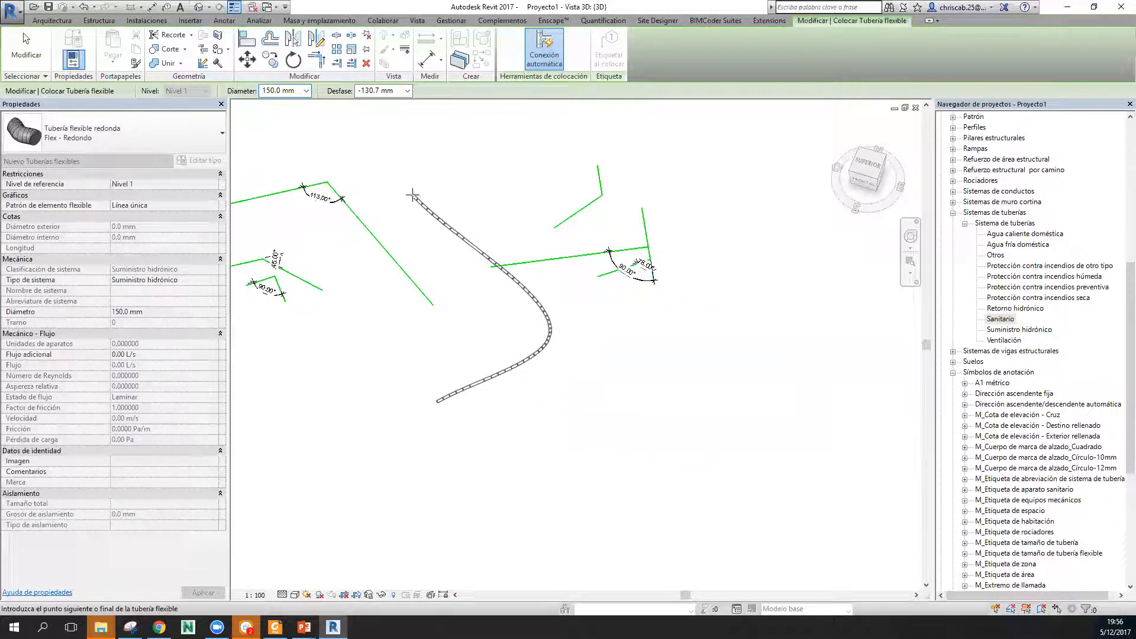
left_click(419, 180)
left_click(686, 131)
left_click(564, 472)
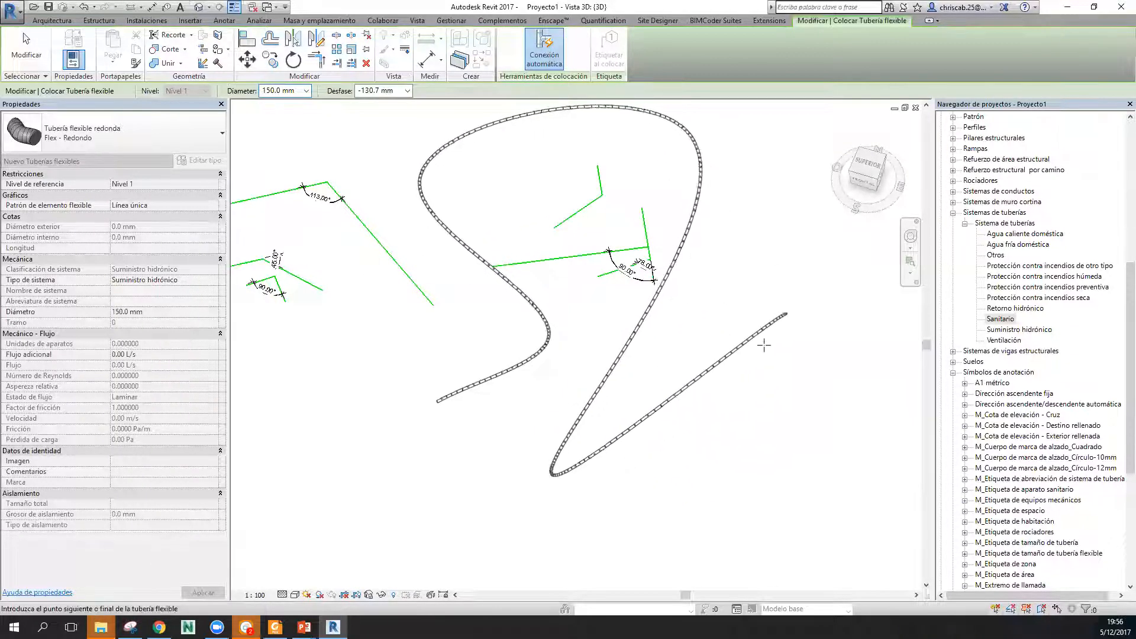
Set the offset to 2750 mm and continue the flexible pipe through further bends to its end point.
middle_click_drag(802, 454, 659, 337, "shift")
scroll(421, 403, "down", 1)
middle_click_drag(436, 398, 540, 425)
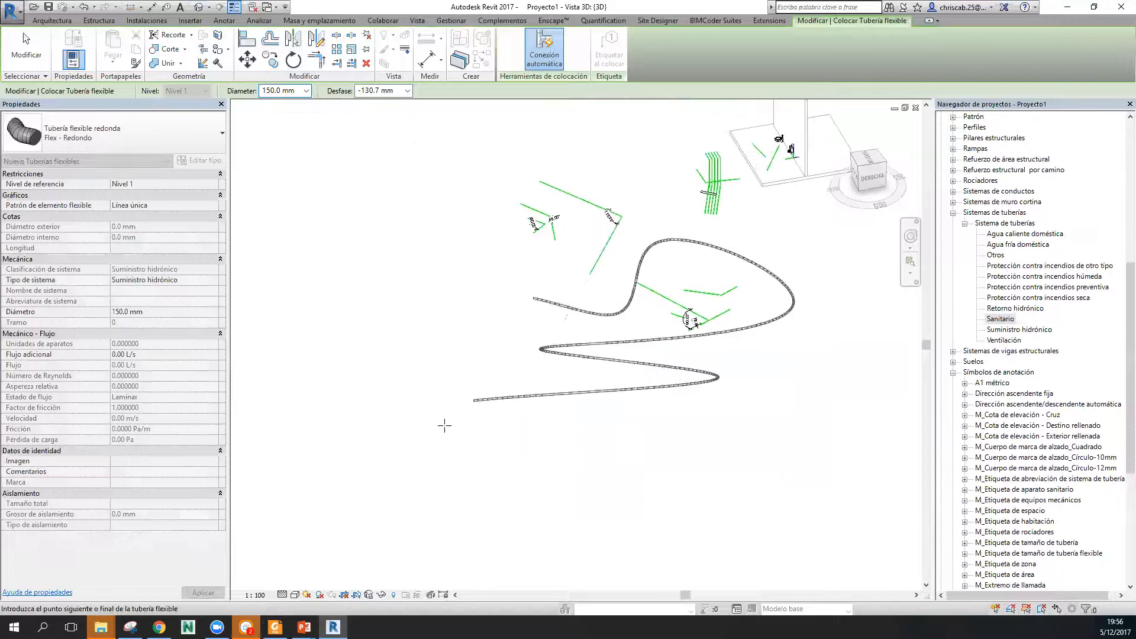
left_click(407, 90)
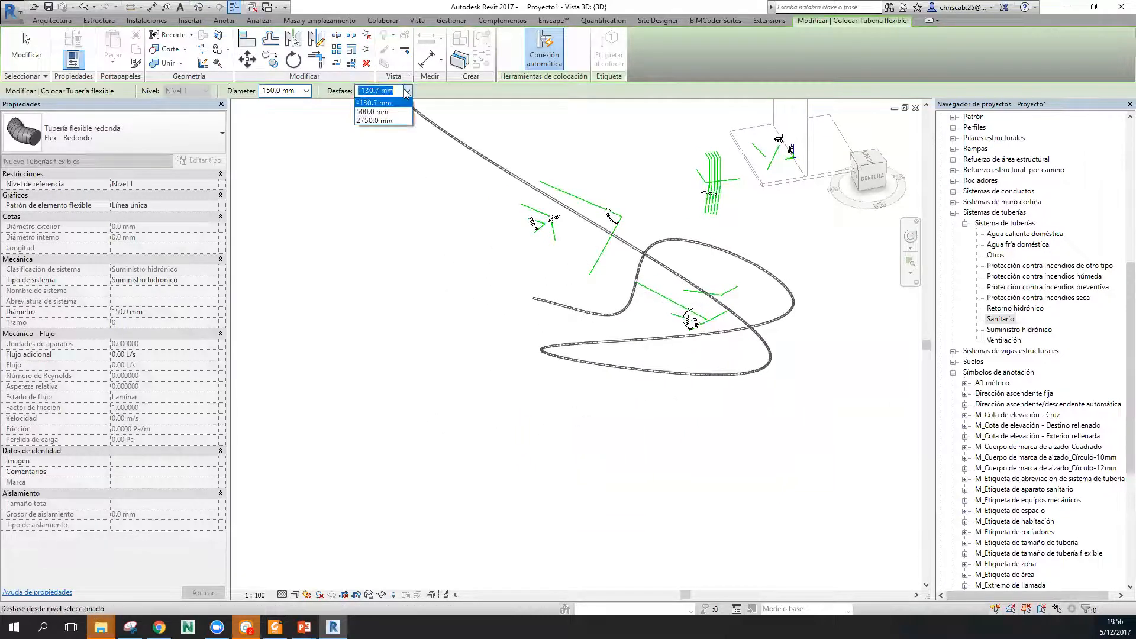
left_click(369, 121)
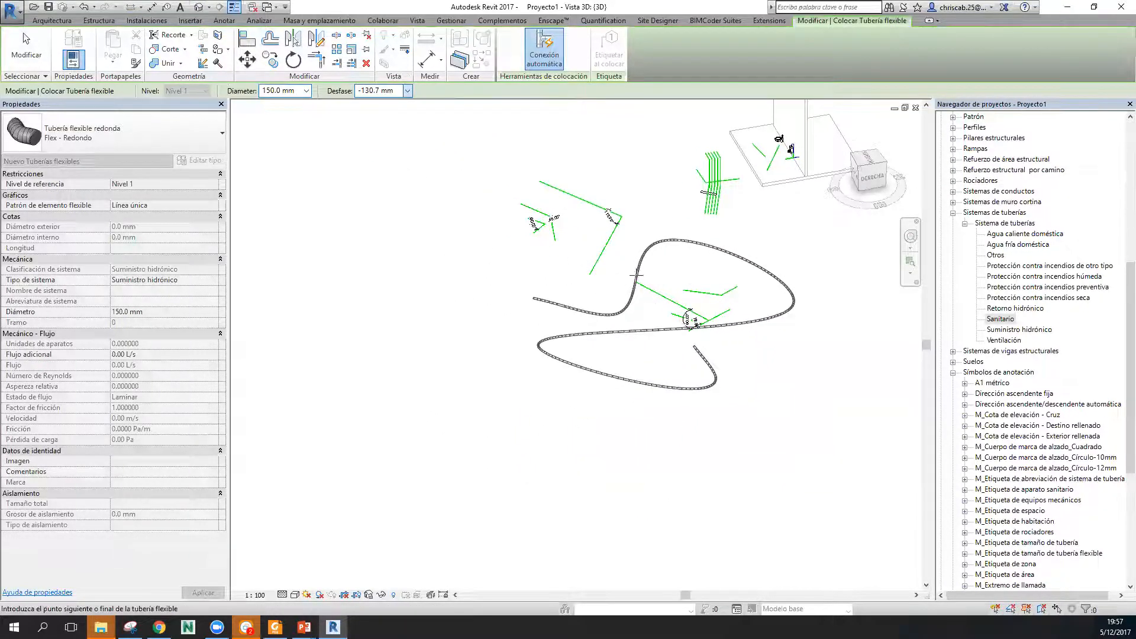
left_click(740, 351)
left_click(823, 437)
middle_click_drag(703, 448, 711, 458)
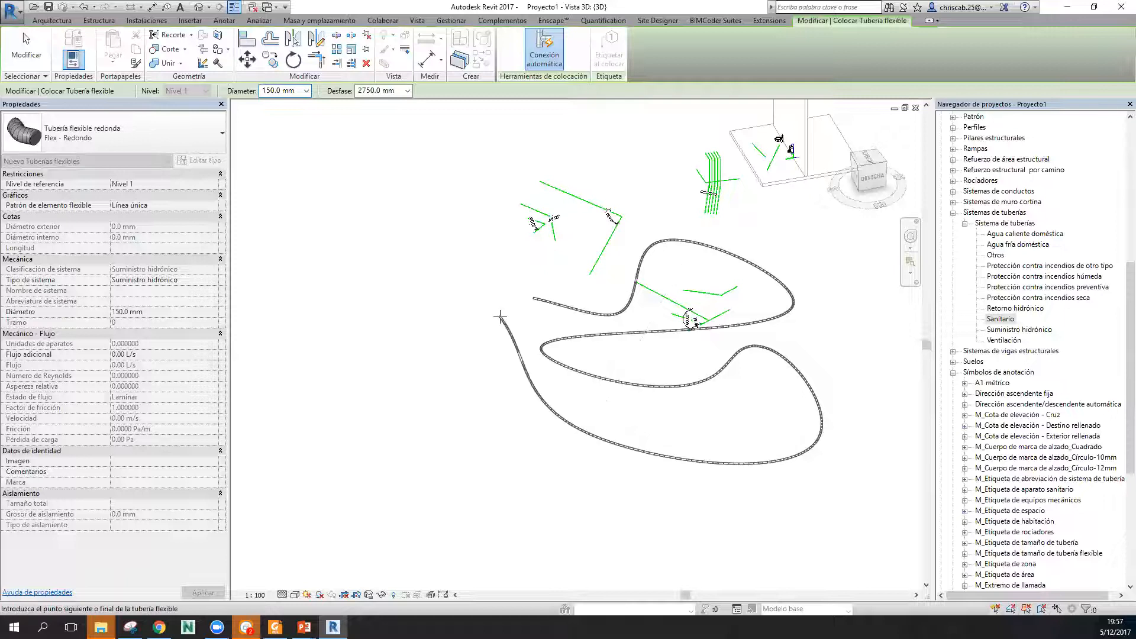
double_click(588, 433)
middle_click_drag(576, 455, 413, 396, "shift")
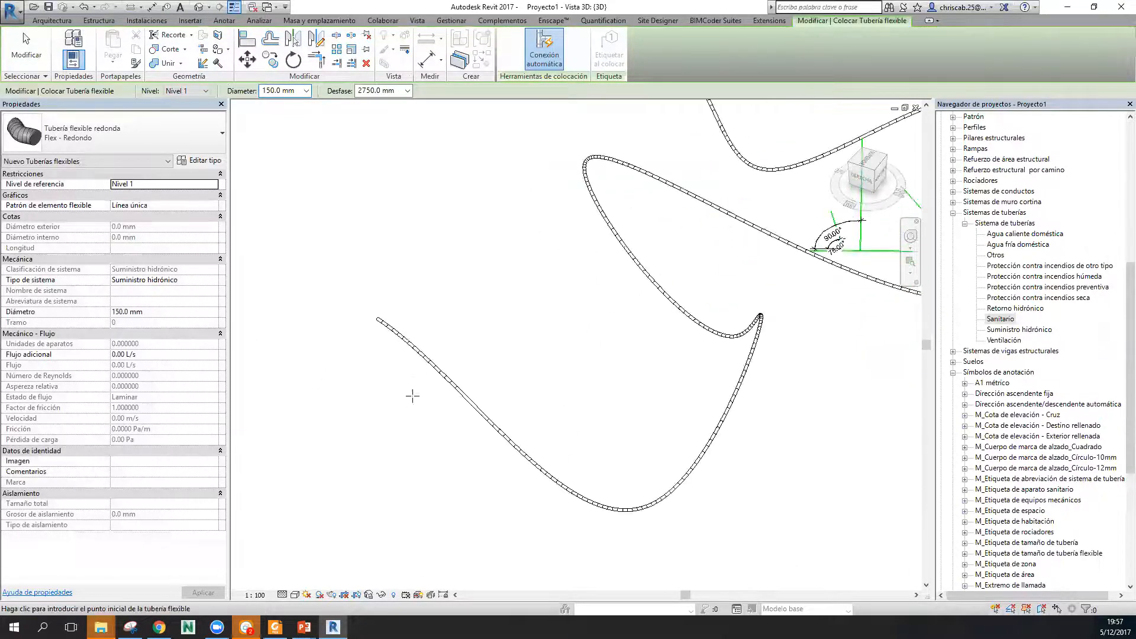
Set the diameter of the winding flexible pipe to 18 mm.
key("Escape")
left_click(379, 321)
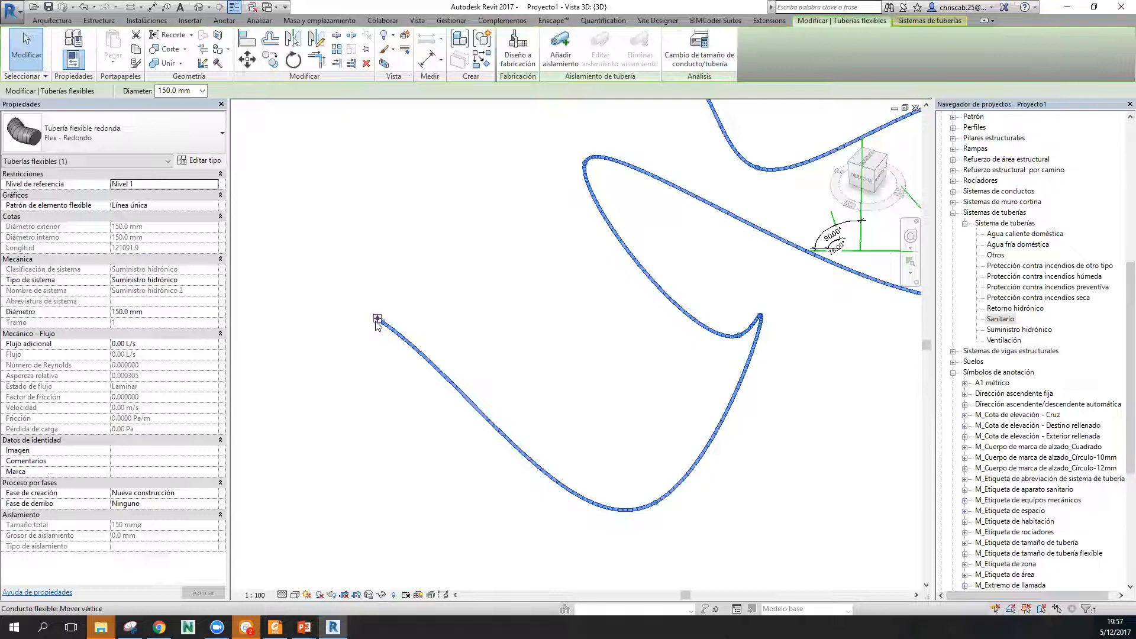
middle_click_drag(566, 260, 385, 568)
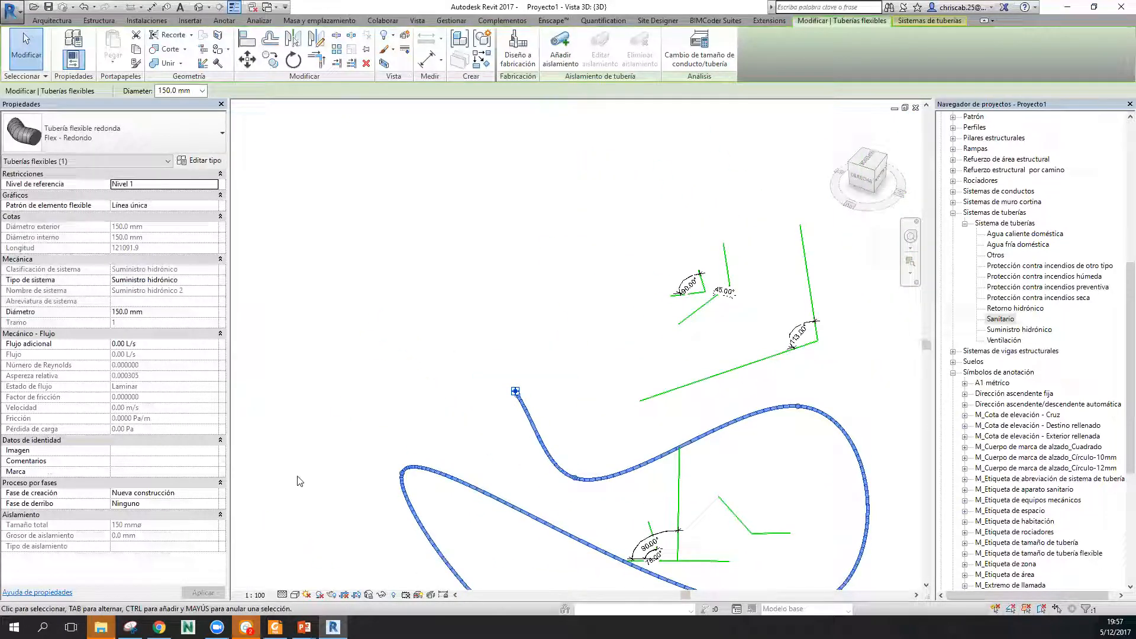
left_click(202, 91)
left_click(182, 132)
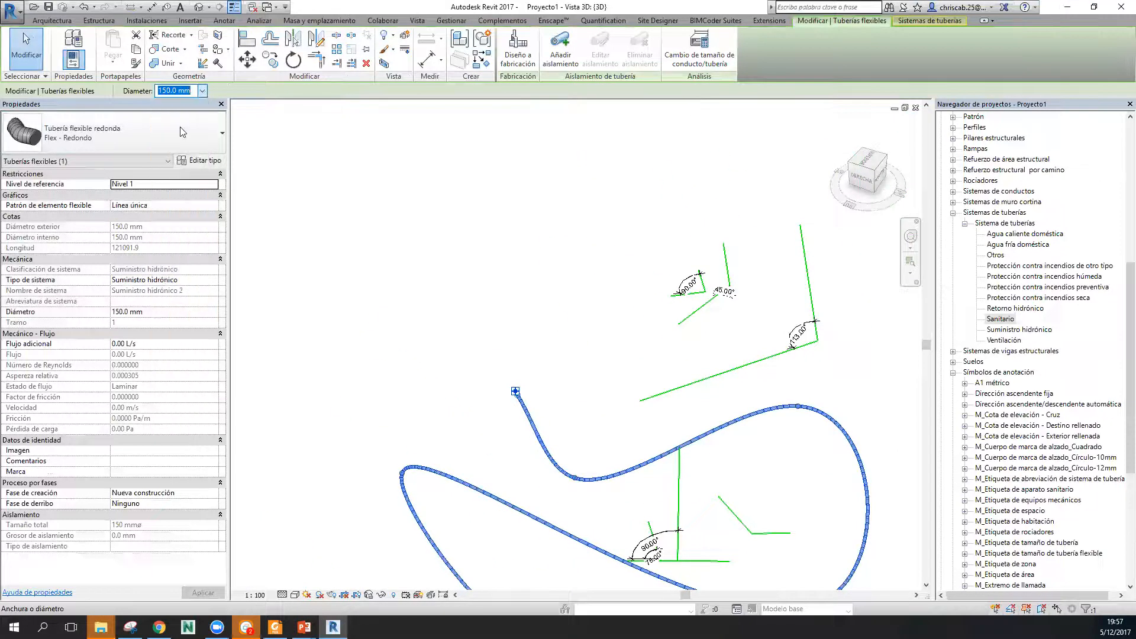
left_click(485, 467)
scroll(494, 361, "up", 6)
scroll(492, 355, "down", 6)
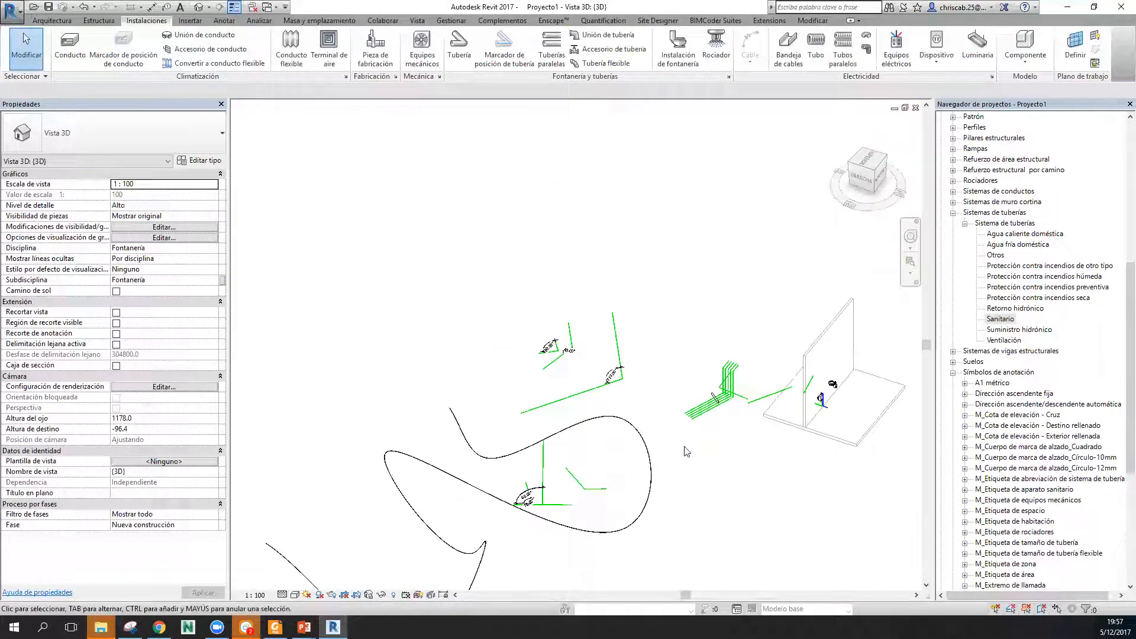
Reshape the 18 mm flexible pipe by moving several of its intermediate vertices inward to tighten its curves.
left_click(651, 470)
scroll(623, 472, "up", 1)
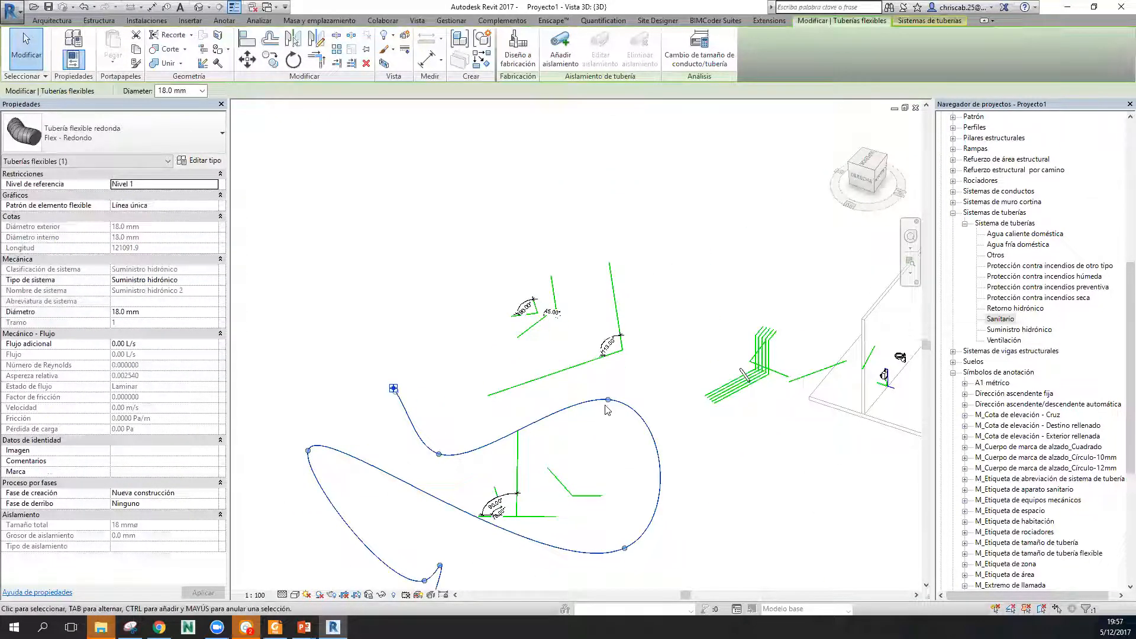
left_click_drag(608, 401, 579, 478)
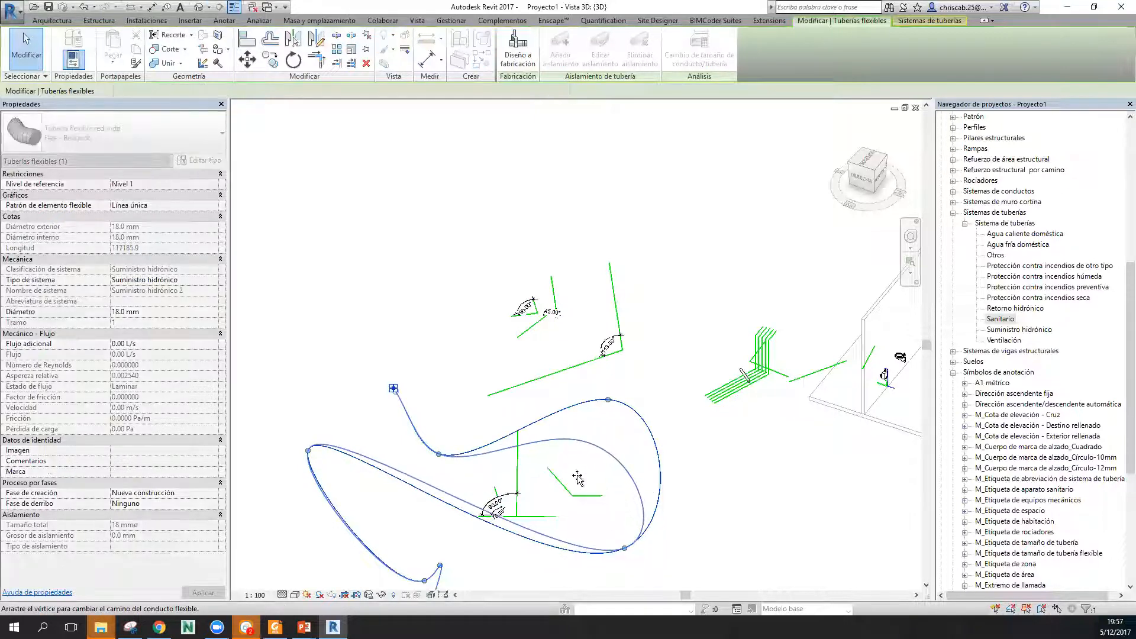
left_click_drag(625, 548, 551, 502)
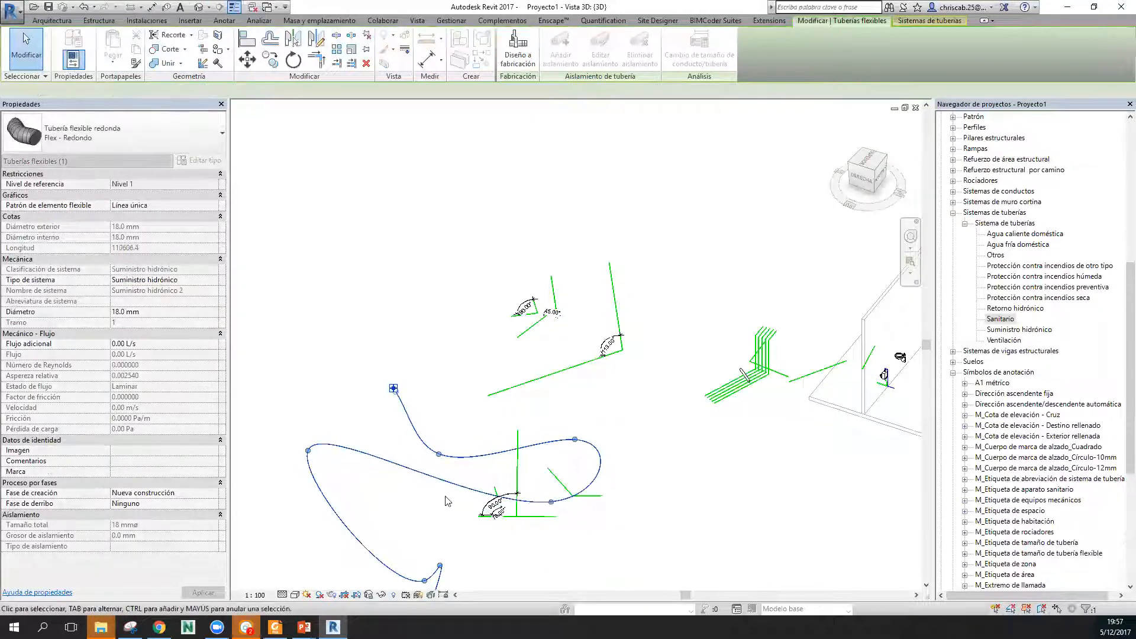
middle_click_drag(382, 506, 456, 424)
left_click_drag(382, 368, 475, 417)
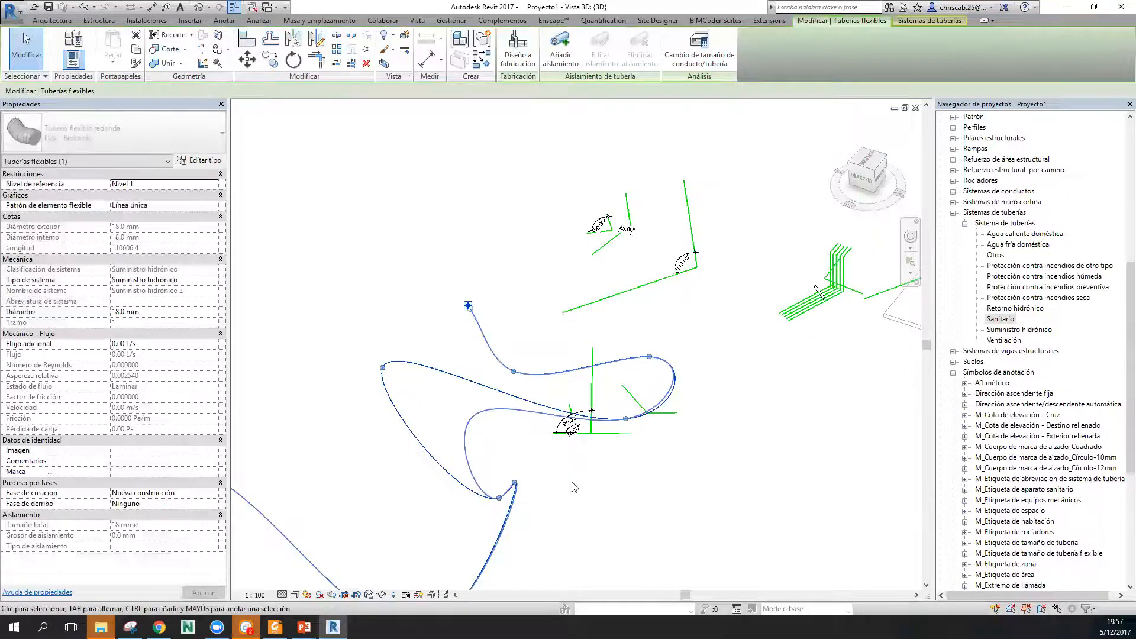
middle_click_drag(572, 486, 638, 402)
left_click_drag(501, 540, 483, 441)
middle_click_drag(533, 426, 811, 401, "shift")
scroll(715, 438, "down", 2)
key("Escape")
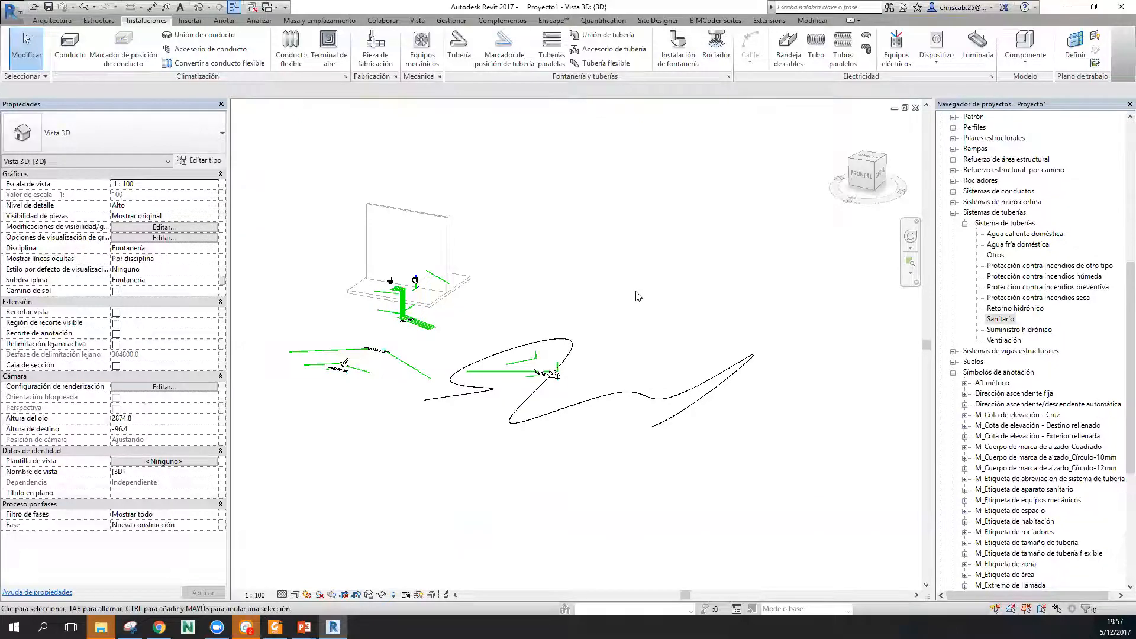
Draw a 32 mm Sanitario pipe about 6070 mm long at offset 1500 mm in the empty area below the flexible pipe.
scroll(638, 296, "up", 3)
left_click(460, 48)
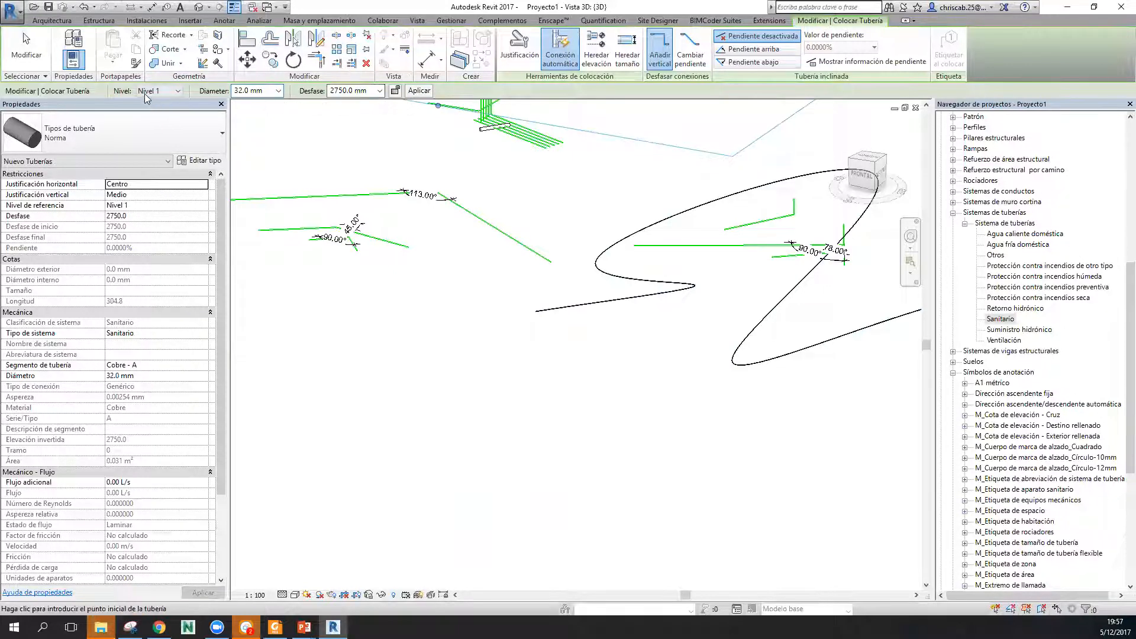
left_click(354, 90)
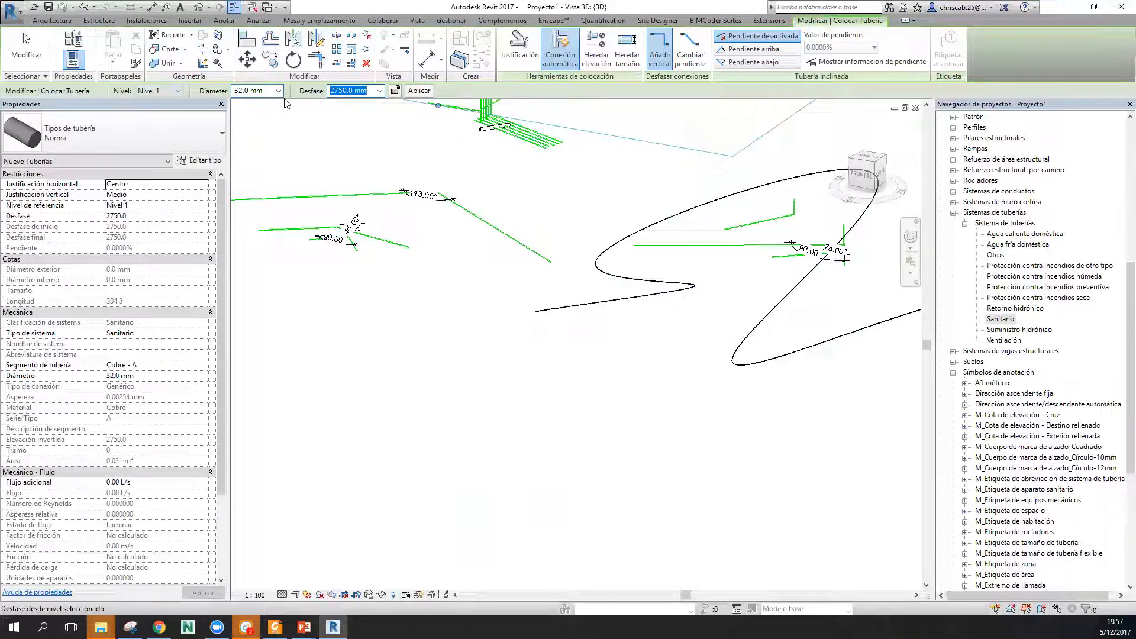
type("1500")
key("Return")
left_click(488, 402)
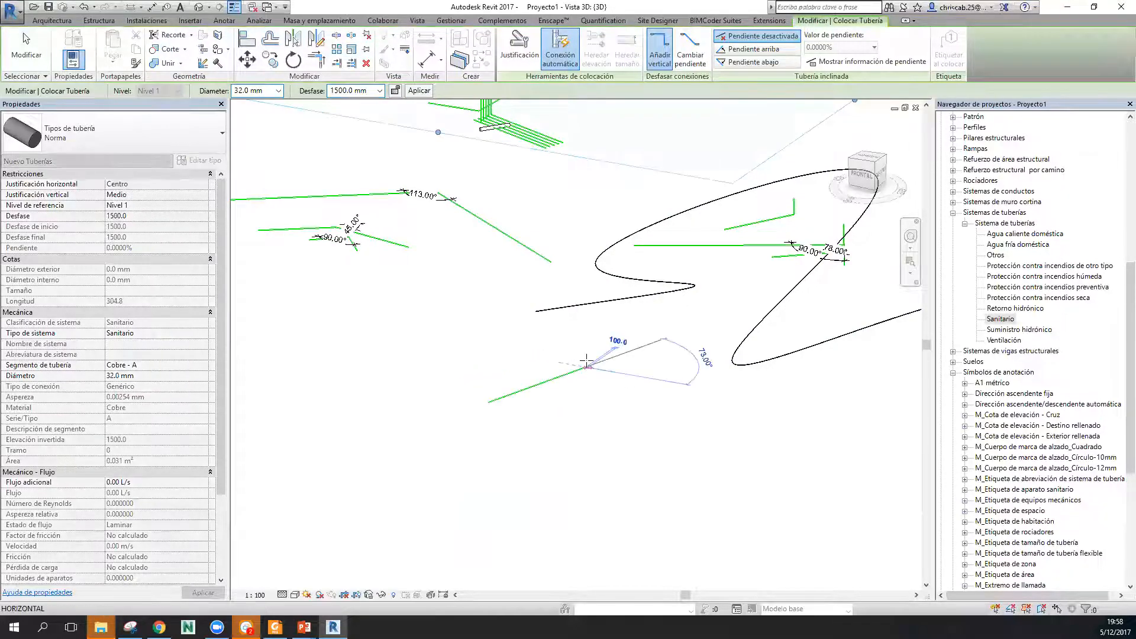
scroll(562, 342, "up", 2)
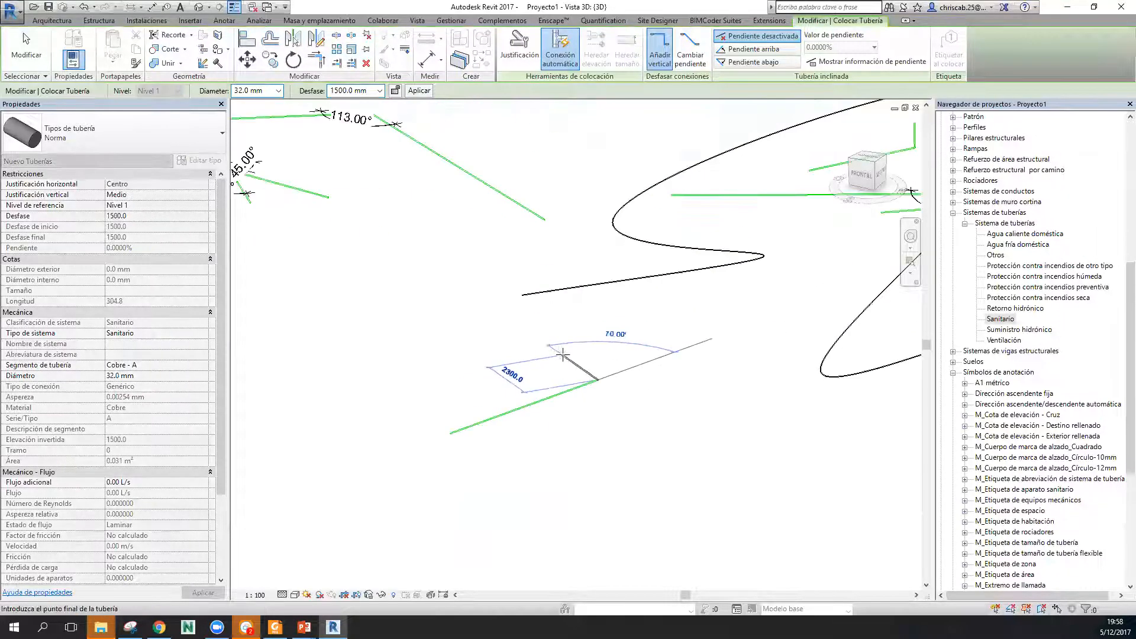
Raise the offset to 3000 mm and continue the pipe run with a vertical riser and another horizontal segment.
left_click(370, 91)
type("3")
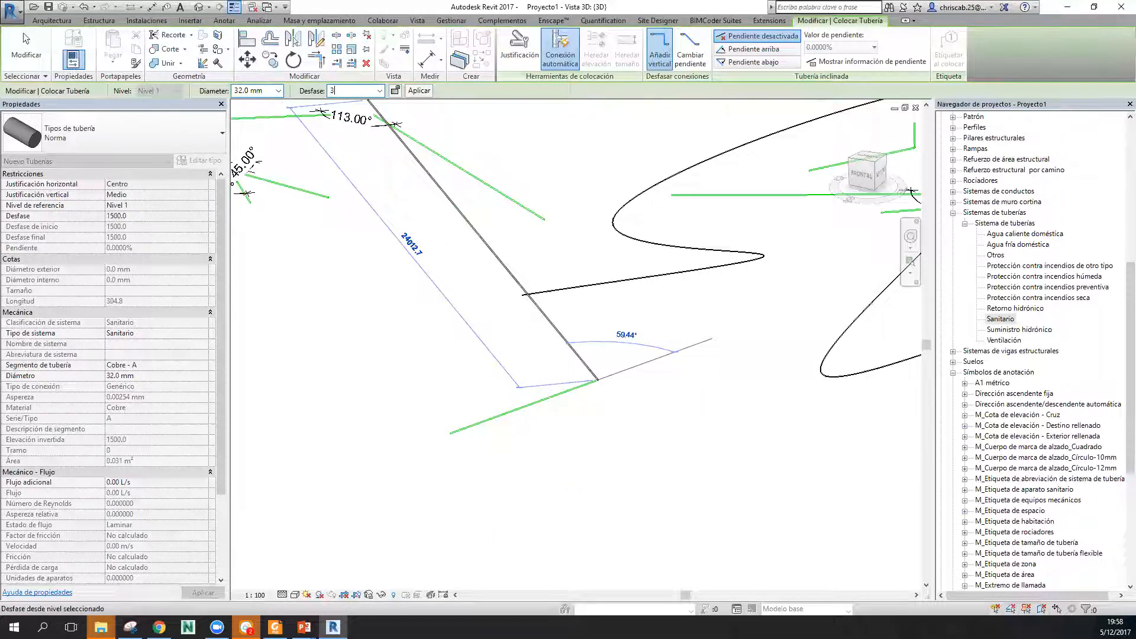
type("000")
key("Return")
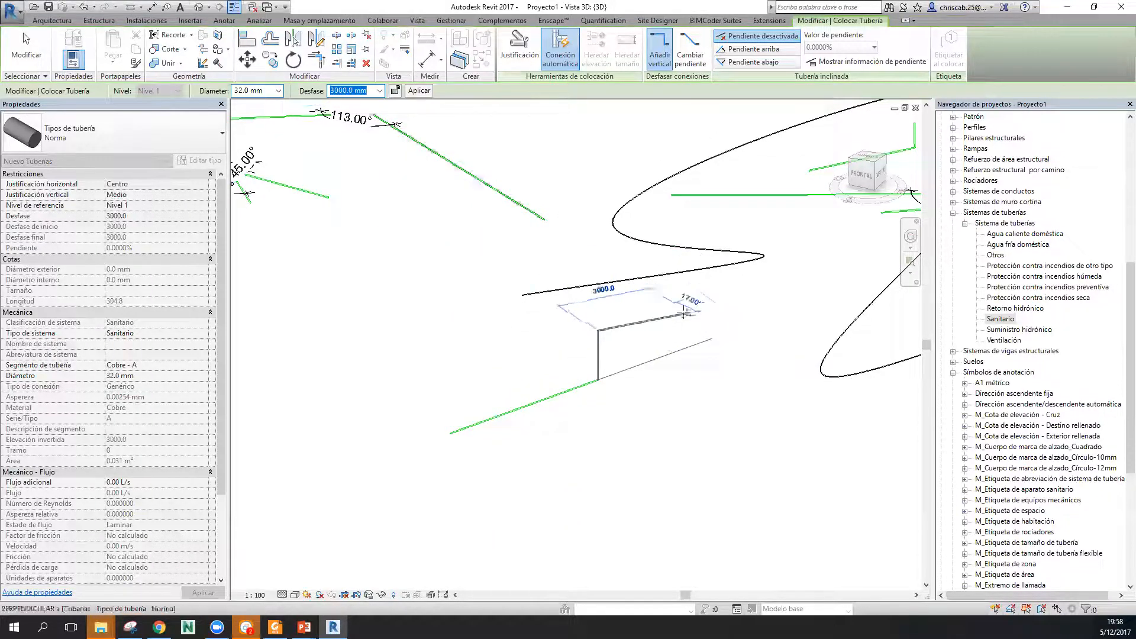
left_click(738, 386)
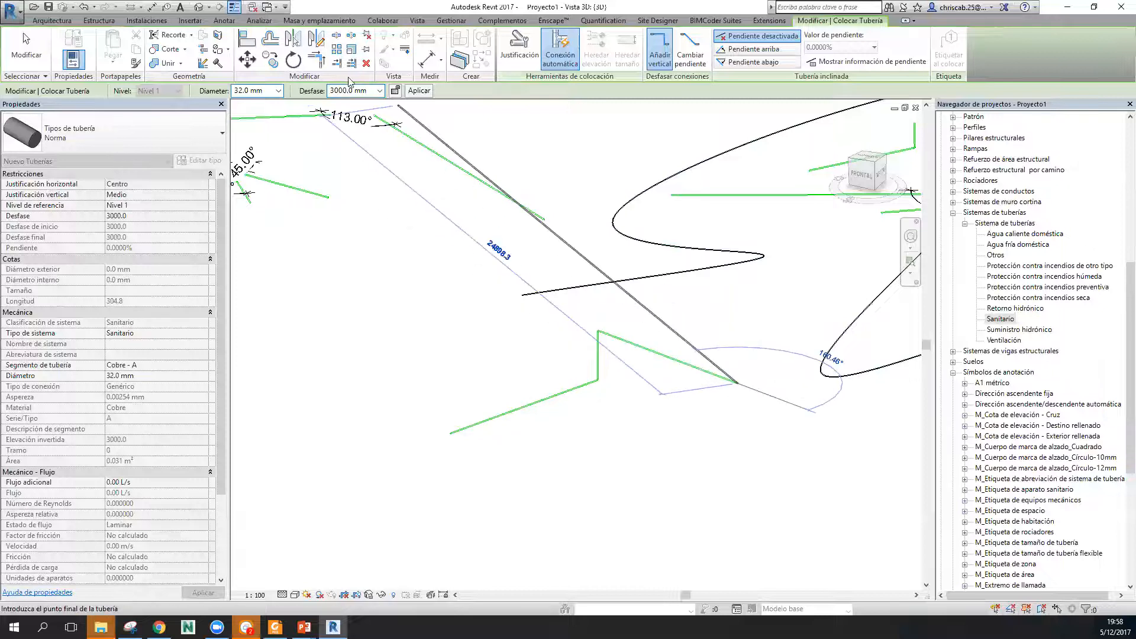
Lower the offset to -500 mm and finish the pipe run with a vertical drop and a horizontal segment about 4370 mm long.
type("-")
key("Return")
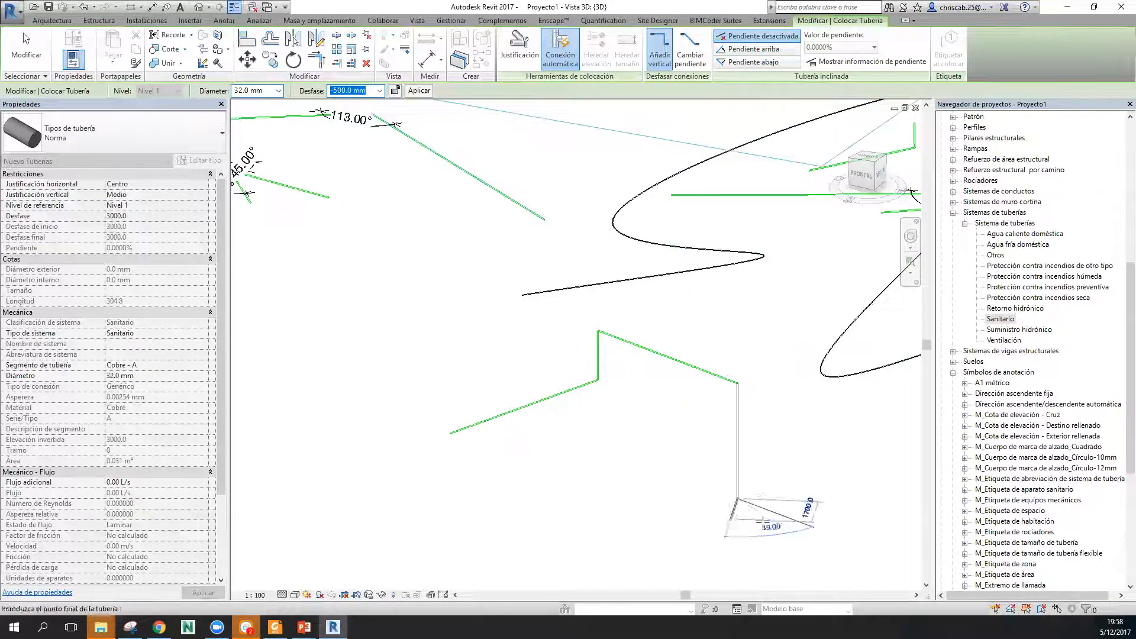
middle_click_drag(738, 509, 674, 472)
left_click(535, 437)
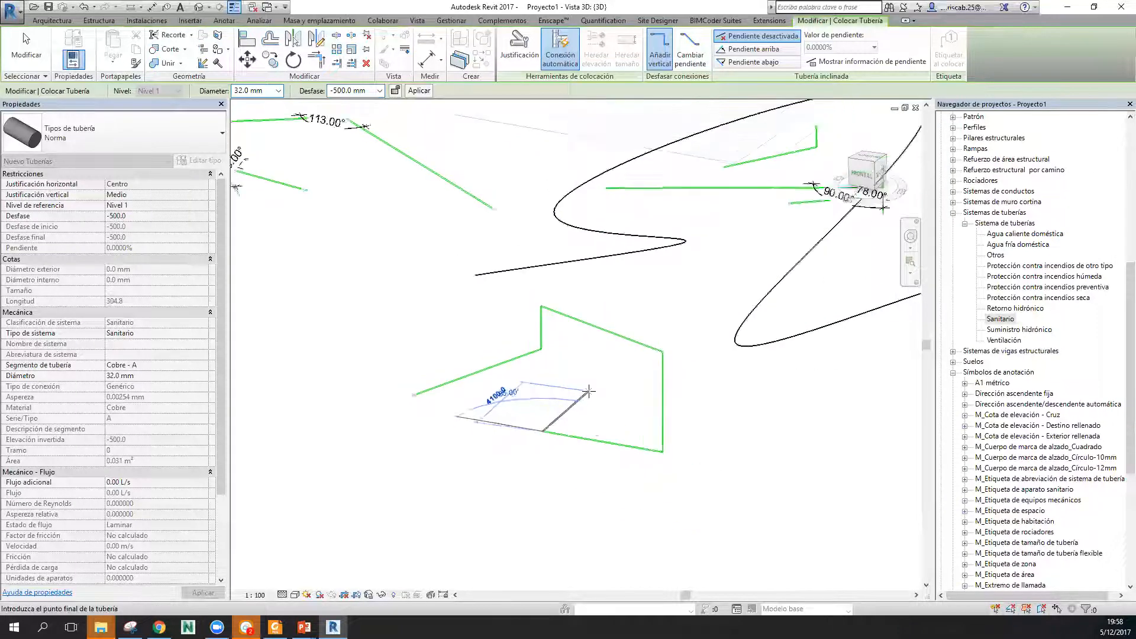
key("Escape")
key("Escape")
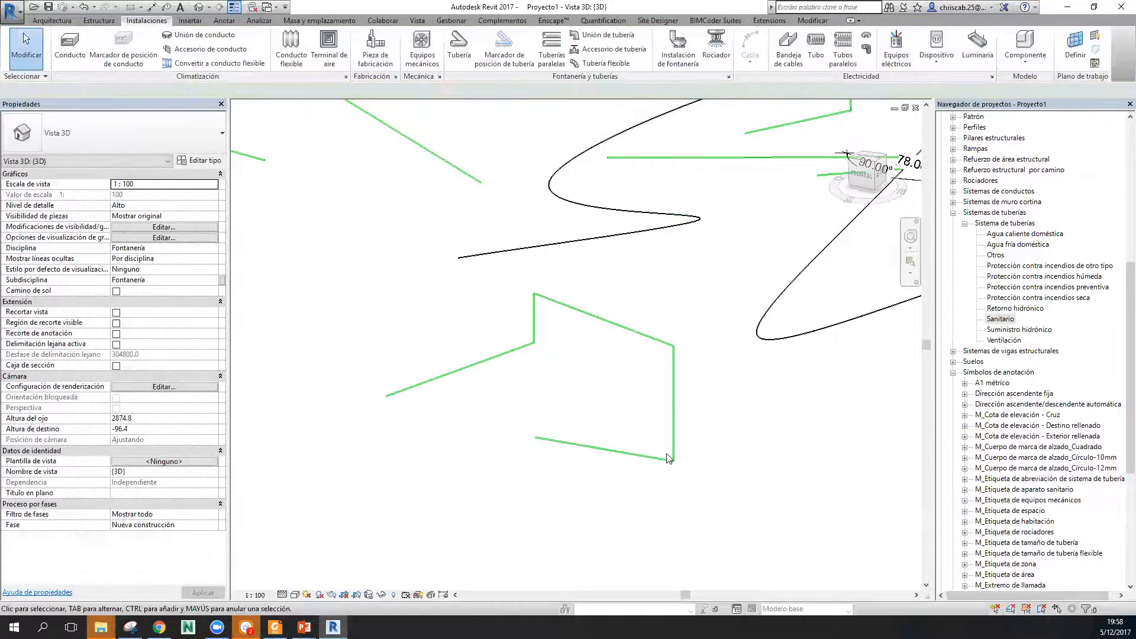
Check the offsets of the stepped run's lower, upper and final horizontal pipes from the right side and in an orbited 3D view.
middle_click_drag(679, 472, 594, 436, "shift")
left_click(878, 169)
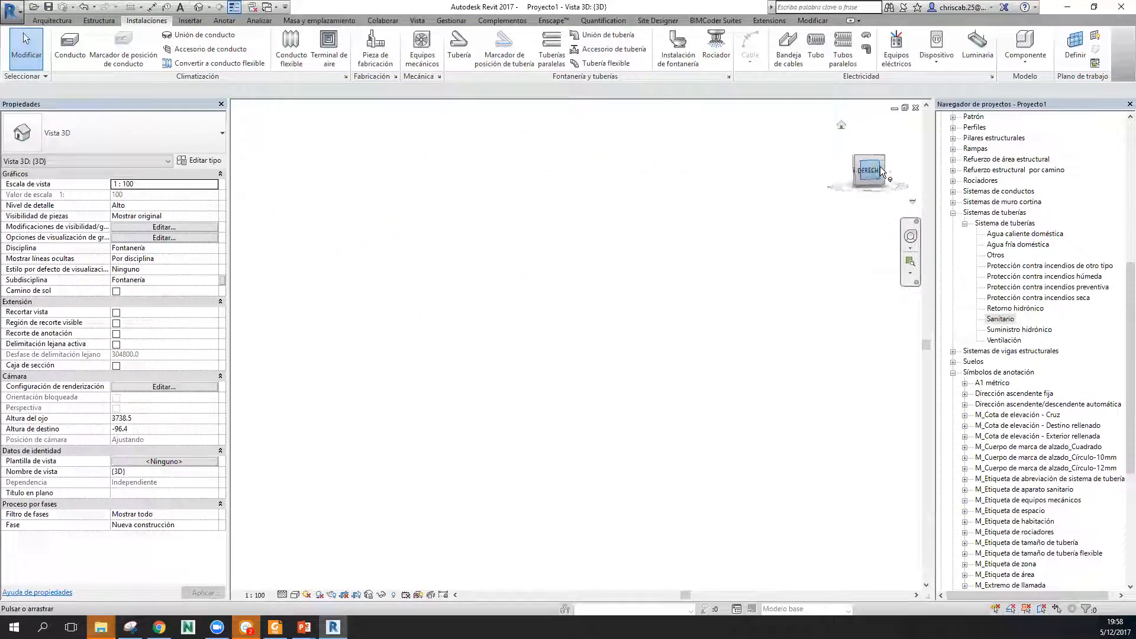
scroll(441, 391, "up", 5)
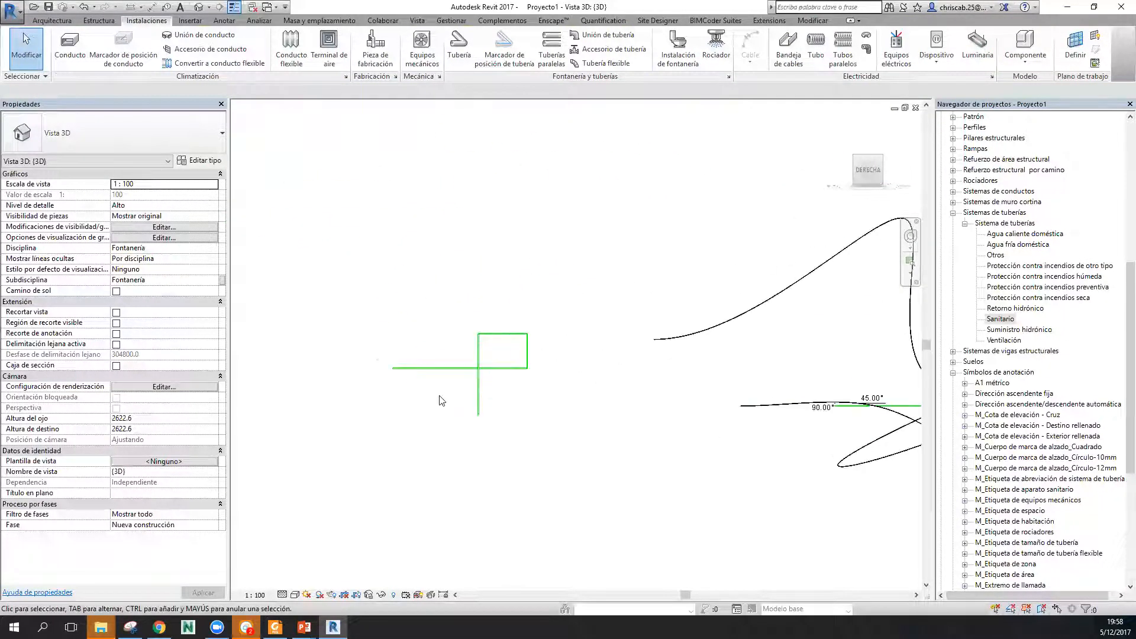
left_click(437, 361)
scroll(437, 359, "up", 1)
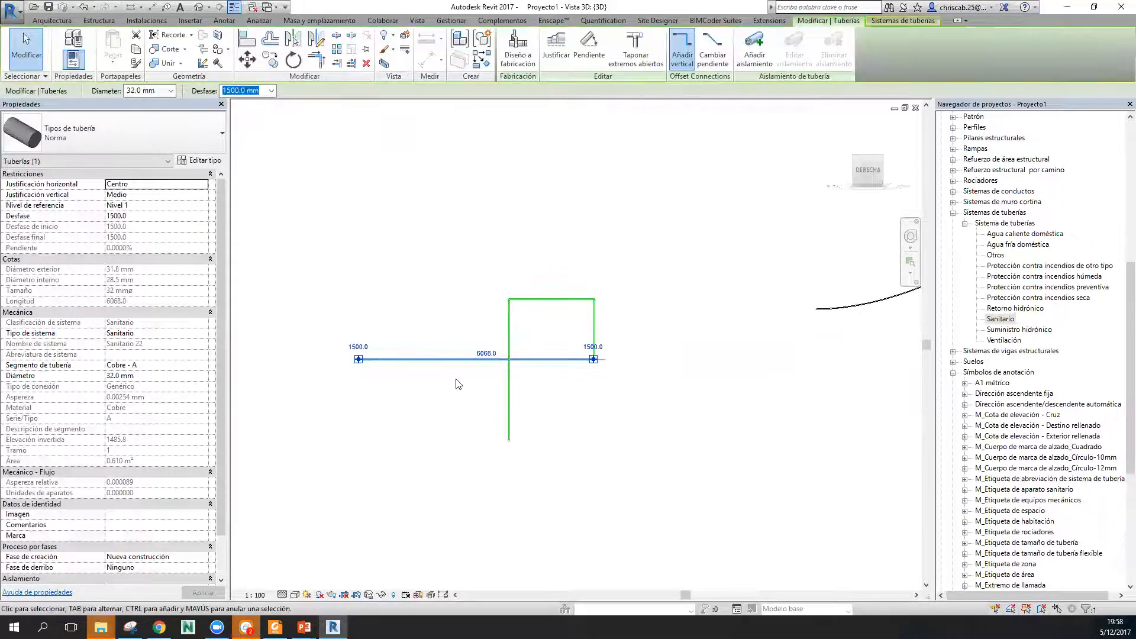
left_click(570, 300)
mouse_move(512, 435)
middle_mouse_down("shift")
mouse_move(535, 460)
mouse_move(521, 455)
middle_mouse_up("shift")
left_click(524, 444)
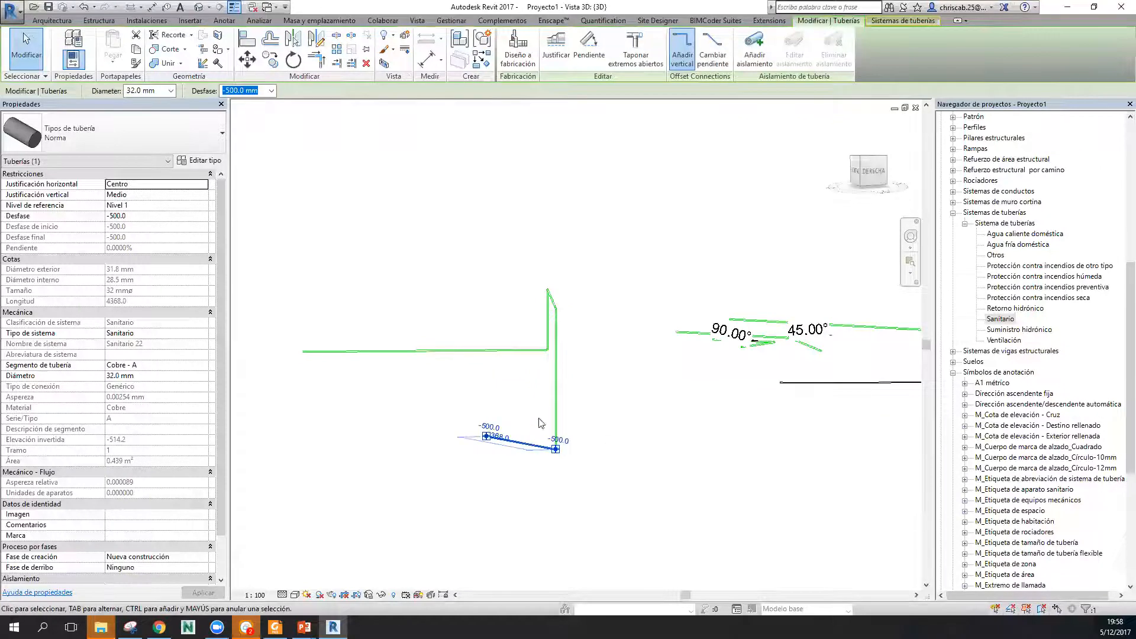
mouse_move(583, 504)
middle_mouse_down("shift")
mouse_move(639, 535)
mouse_move(634, 509)
mouse_move(609, 570)
mouse_move(592, 551)
middle_mouse_up("shift")
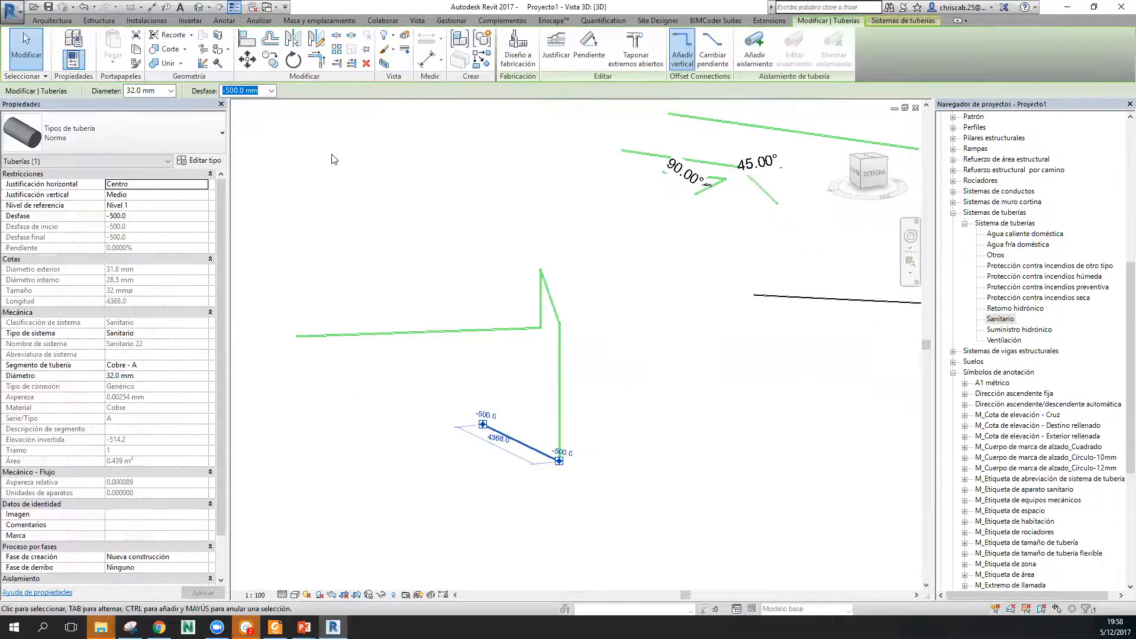
Examine the stepped pipe run and flexible pipe in the 3D view and select the elbow at the top of the long vertical drop.
left_click(747, 425)
scroll(758, 429, "down", 3)
middle_click_drag(823, 436, 458, 363)
scroll(555, 369, "down", 2)
middle_click_drag(556, 373, 643, 459)
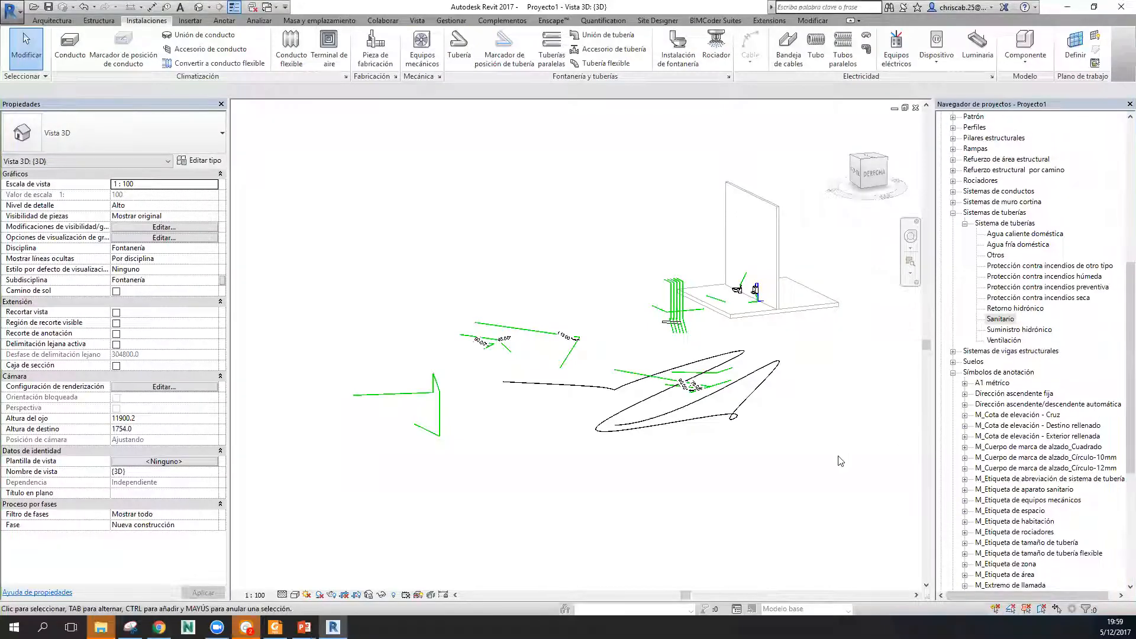
scroll(842, 460, "down", 3)
middle_click_drag(795, 476, 583, 413, "shift")
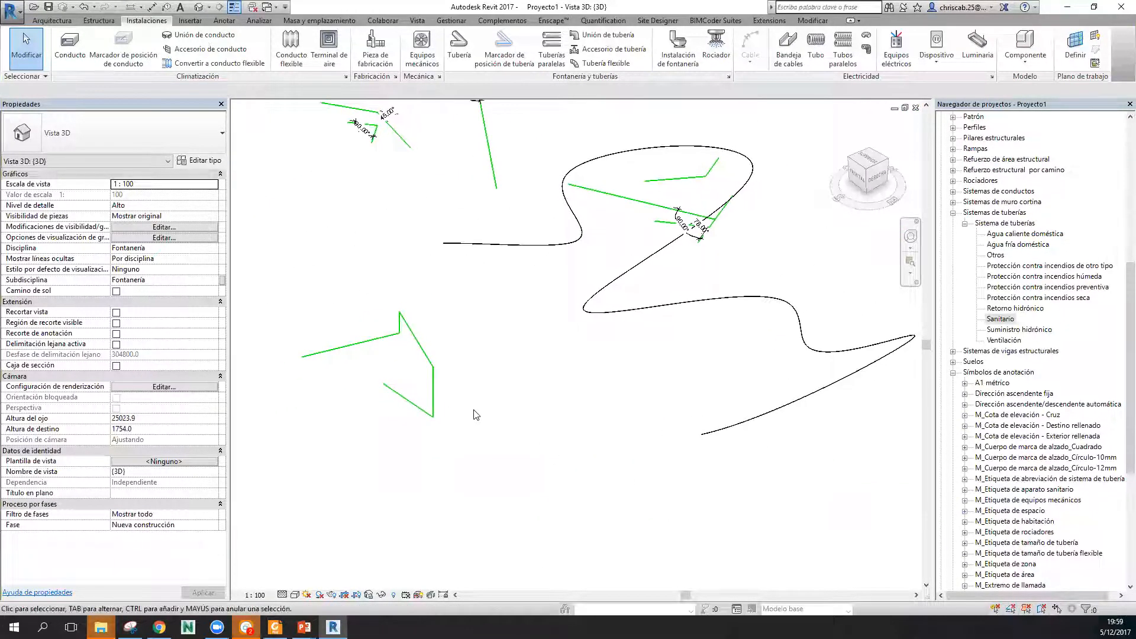
middle_click_drag(589, 350, 728, 374, "shift")
scroll(471, 356, "up", 5)
left_click(514, 384)
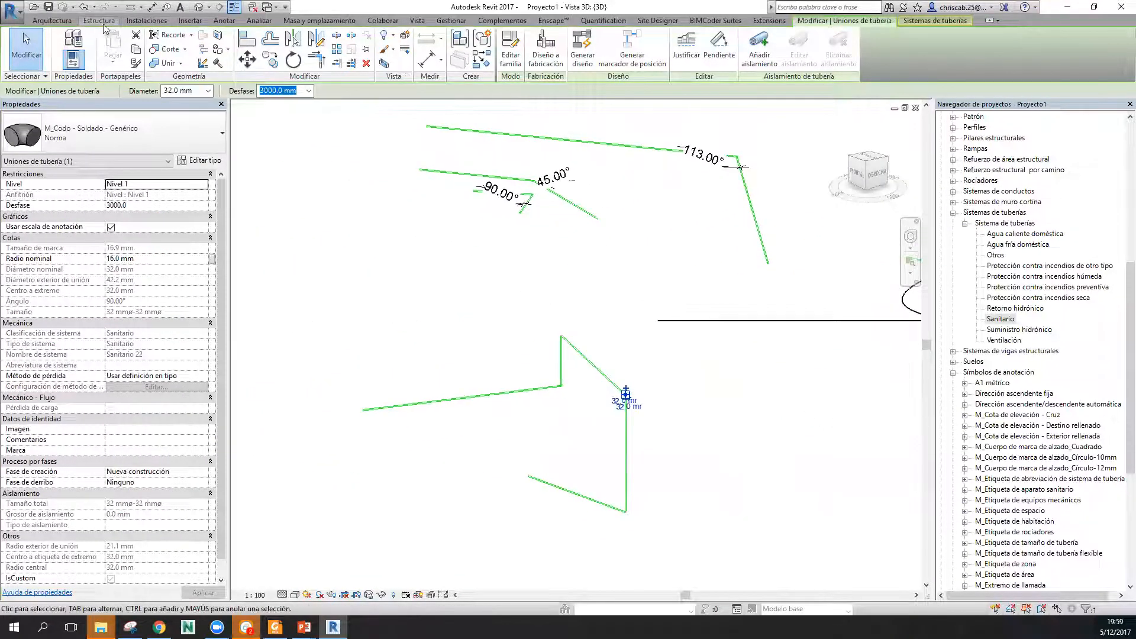
Dismiss the save reminder and draw a three-segment run of 32 mm pipe placeholders at a -500 mm offset beside the stepped run.
left_click(148, 21)
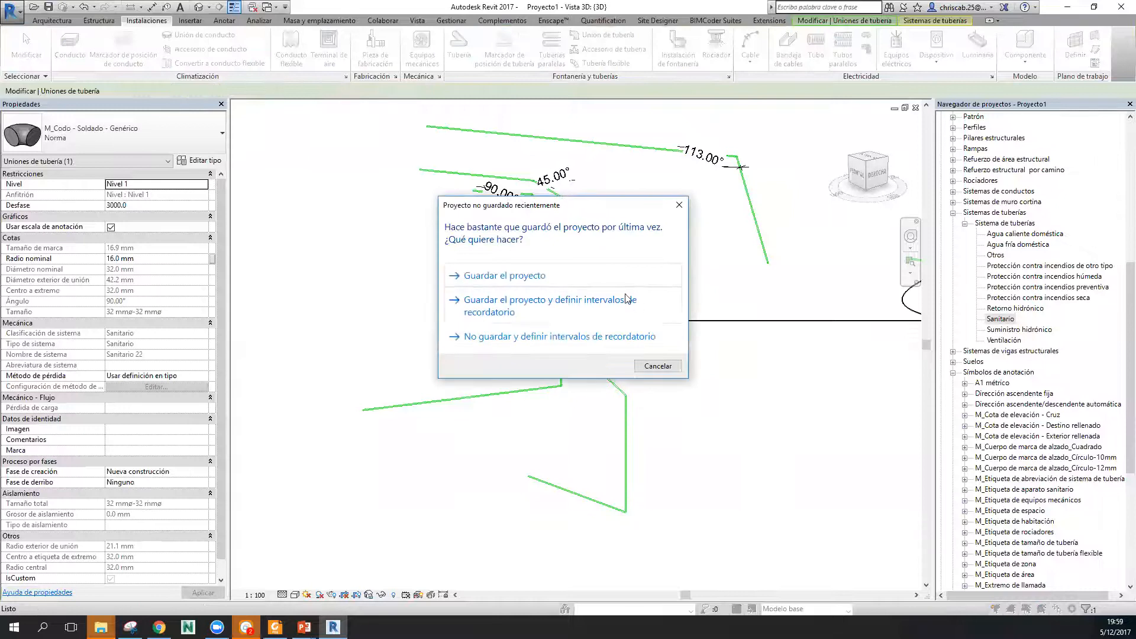
left_click(658, 366)
middle_click_drag(715, 419, 624, 376)
left_click(627, 372)
left_click(779, 471)
left_click(616, 459)
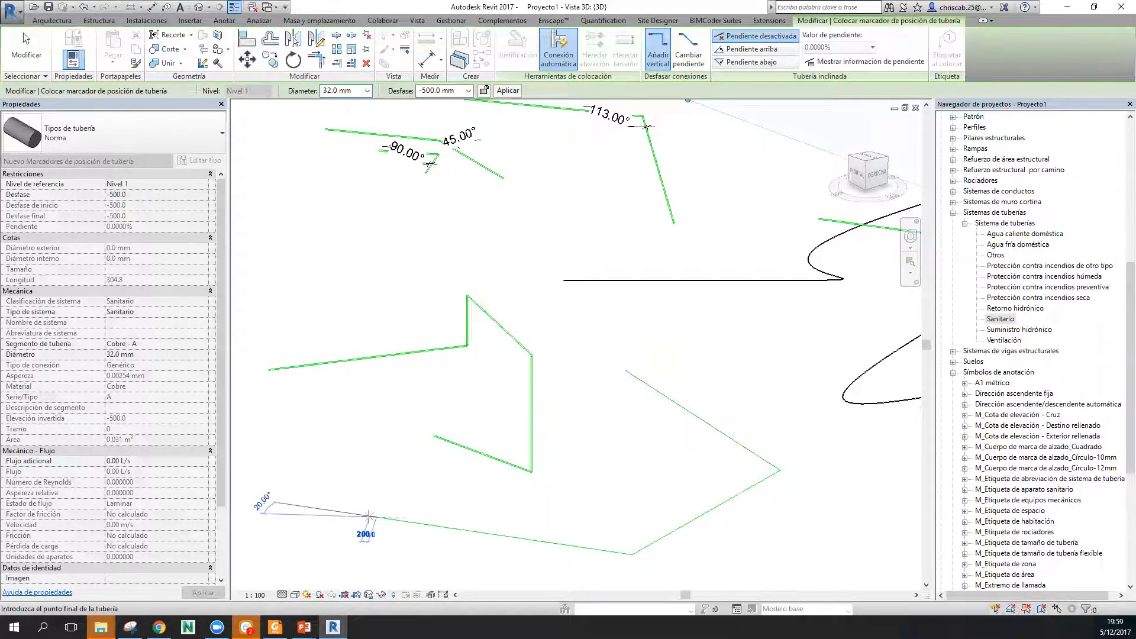
left_click(368, 517)
key("Escape")
key("Escape")
Convert the first placeholder segment of the new run and the segment adjoining it into pipes.
scroll(695, 513, "up", 3)
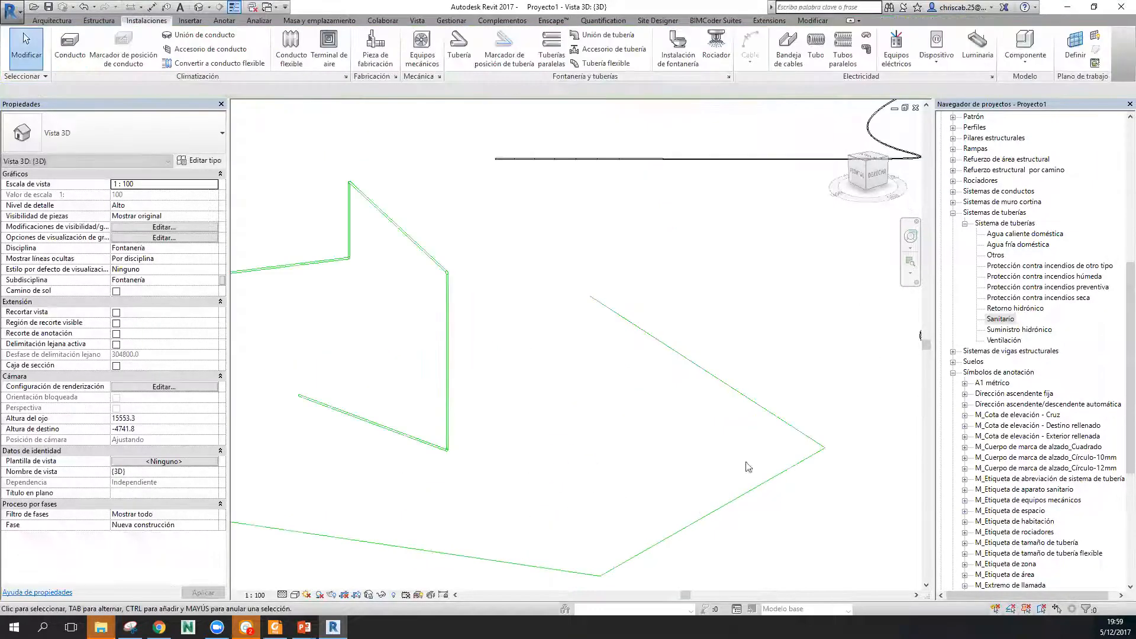
left_click(767, 413)
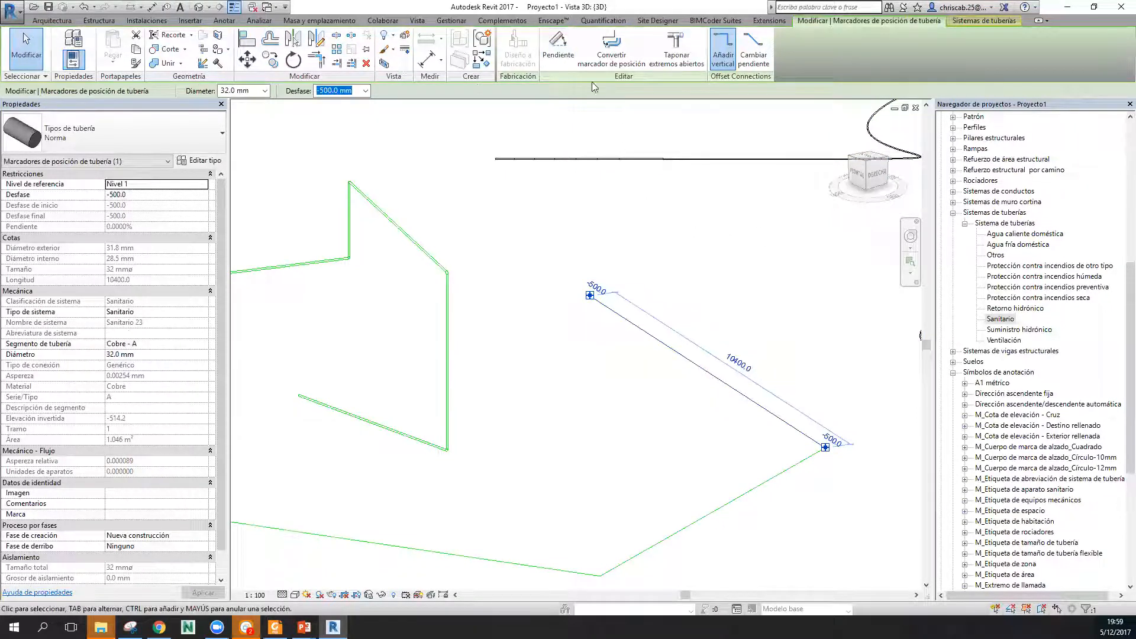
left_click(625, 52)
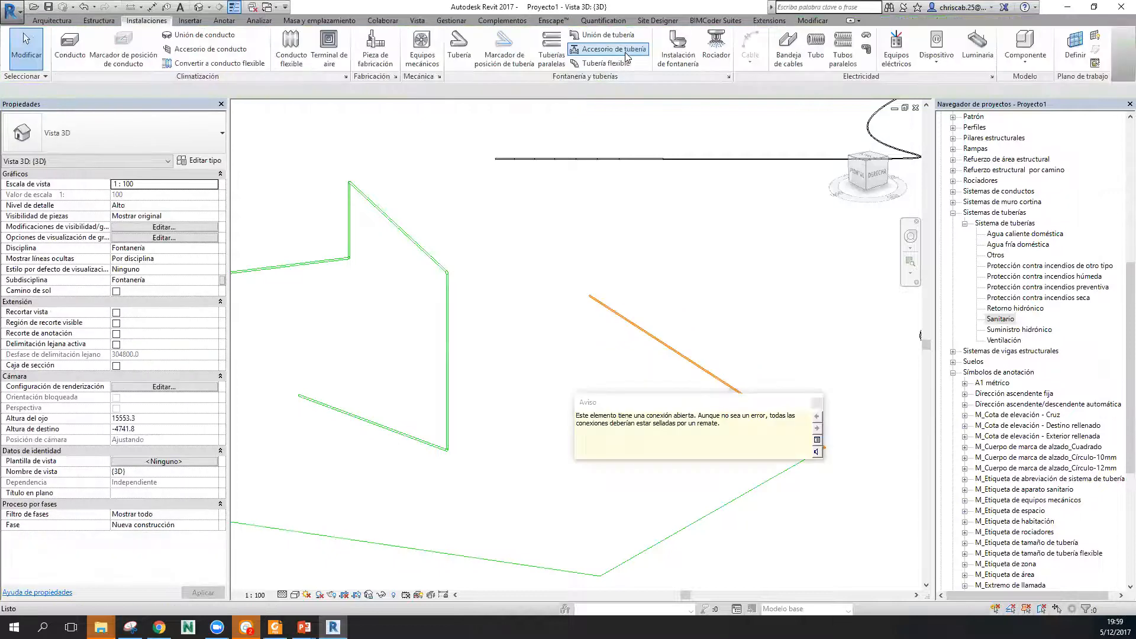
left_click(817, 402)
scroll(806, 478, "up", 2)
left_click(794, 461)
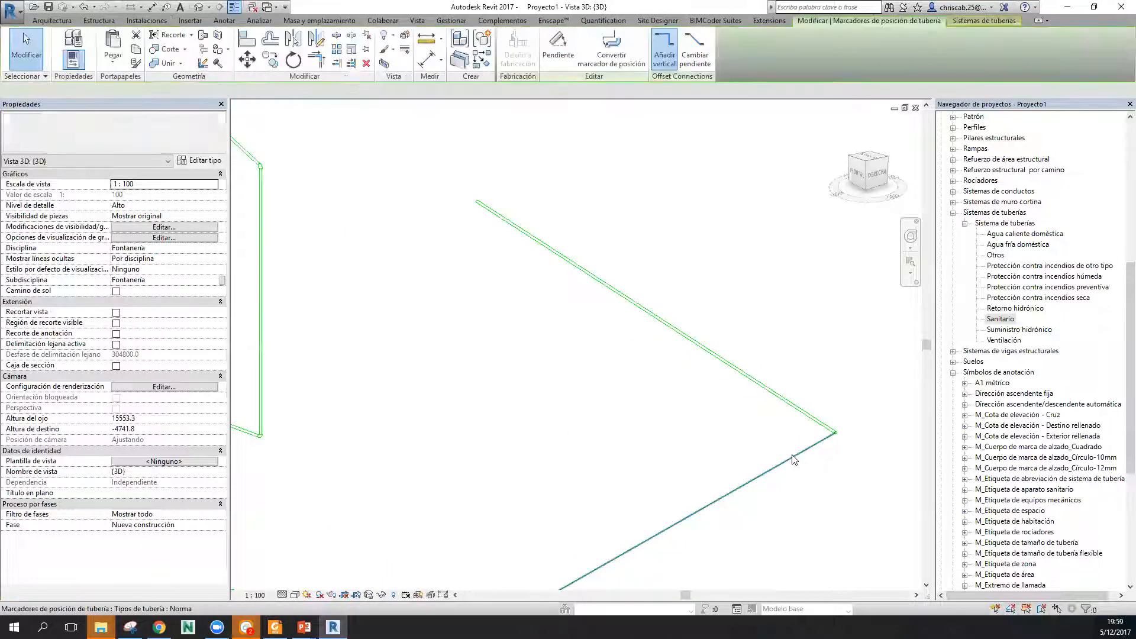
left_click(606, 60)
Examine the corner between the converted pipes and compare them with the remaining placeholder from orbited 3D angles.
scroll(826, 416, "up", 5)
scroll(791, 406, "down", 5)
middle_click_drag(655, 444, 852, 436, "shift")
middle_click_drag(849, 389, 753, 402, "shift")
scroll(747, 482, "up", 2)
left_click(749, 460)
left_click(705, 356)
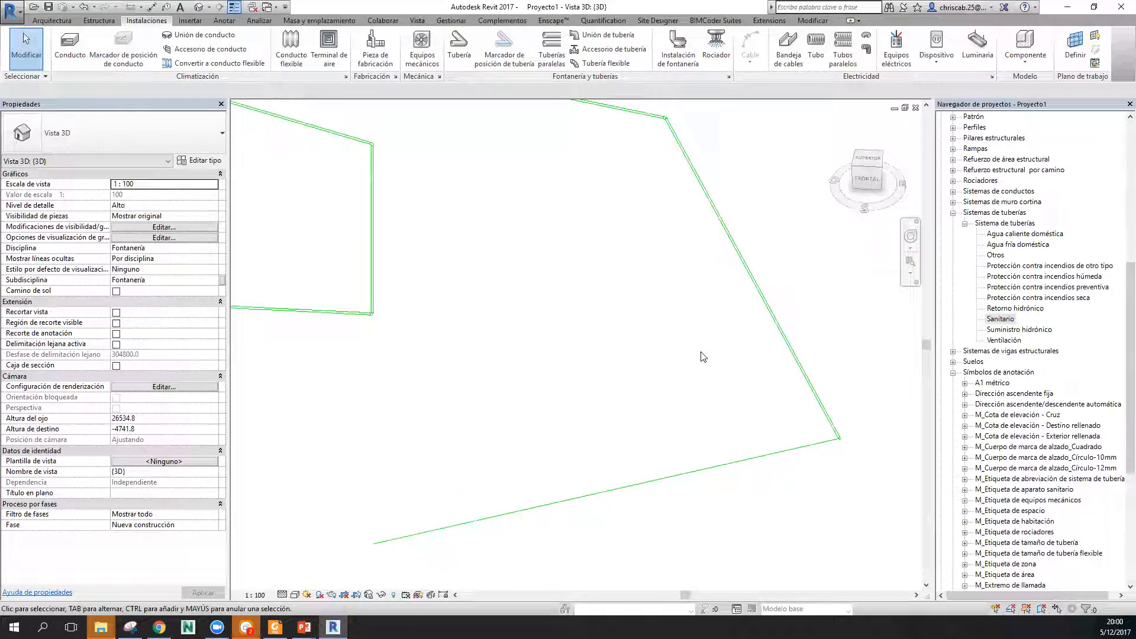
left_click(504, 44)
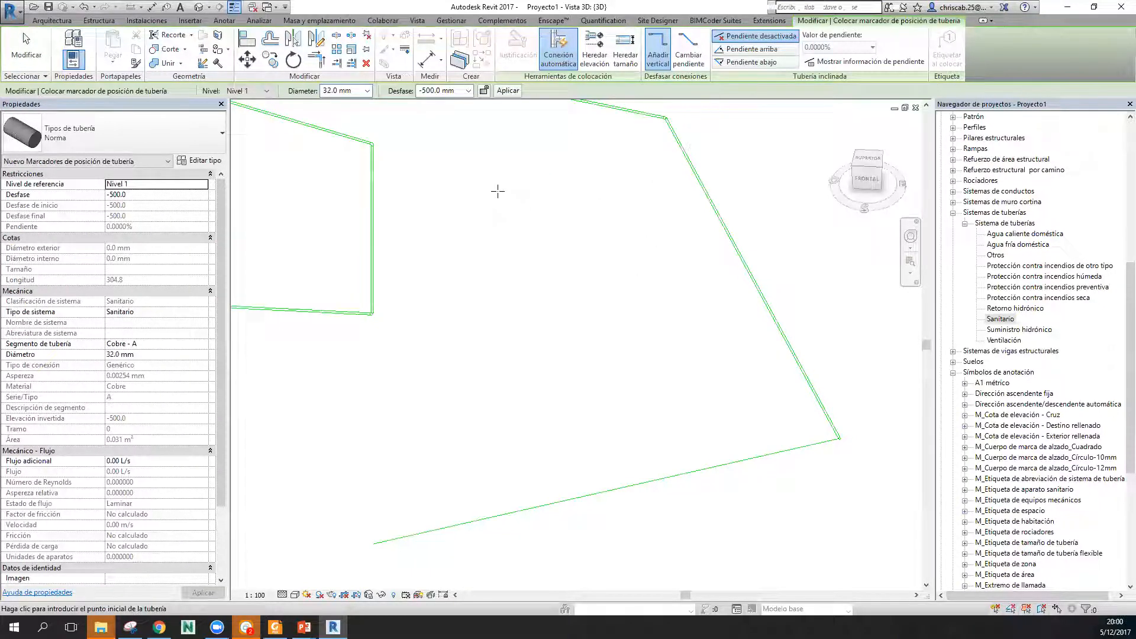
key("Escape")
key("Escape")
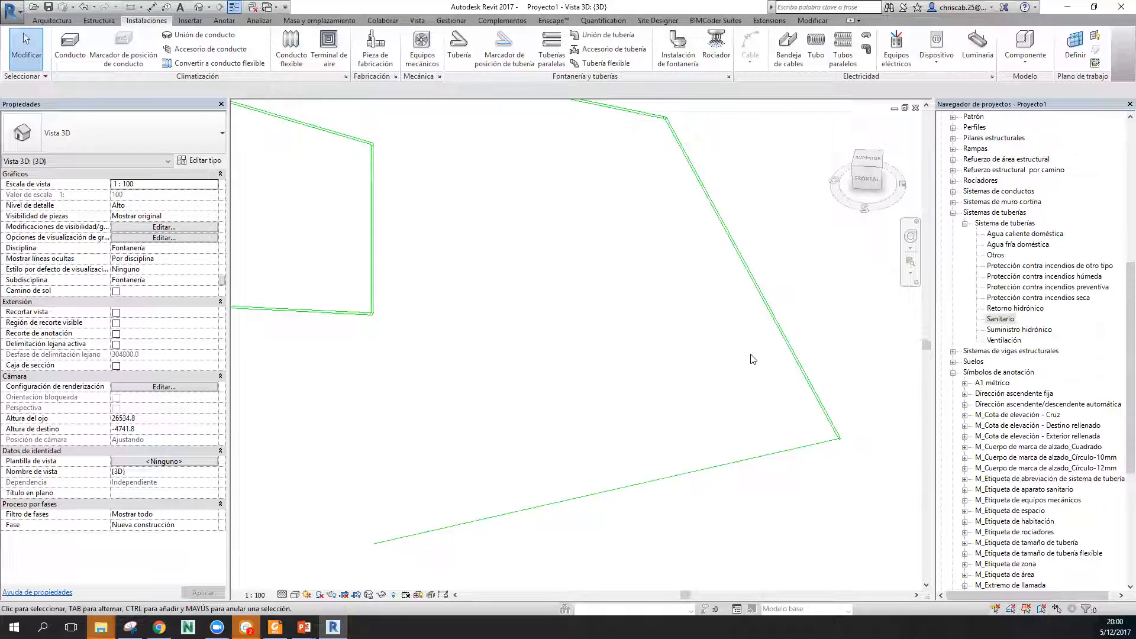
Check the remaining placeholder segment's properties and the piping system it belongs to.
scroll(753, 359, "down", 2)
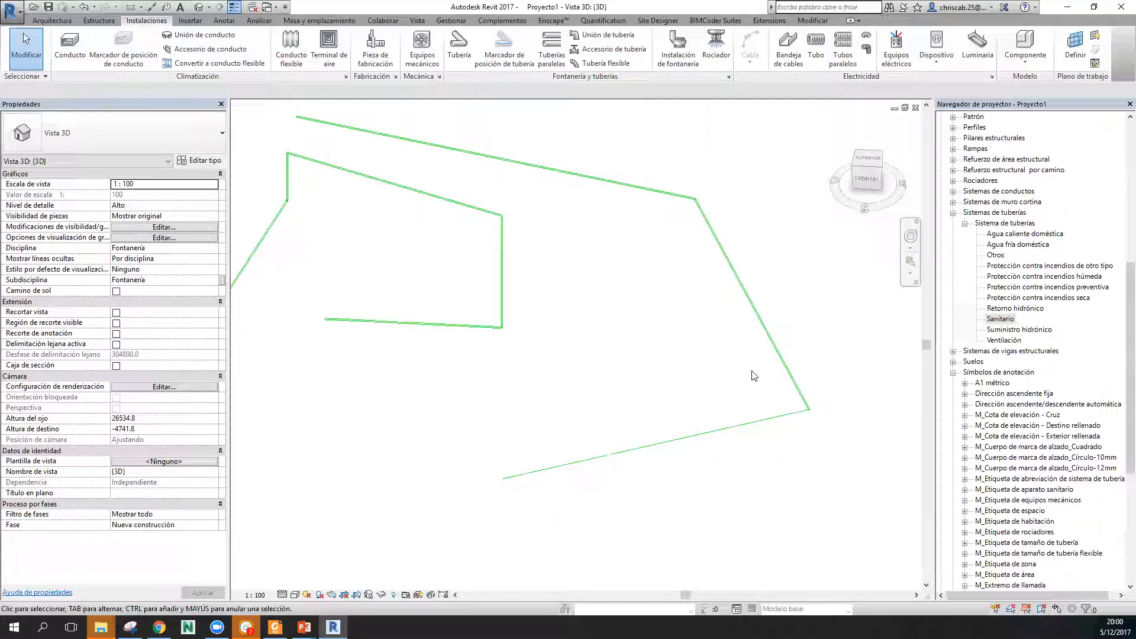
left_click(719, 432)
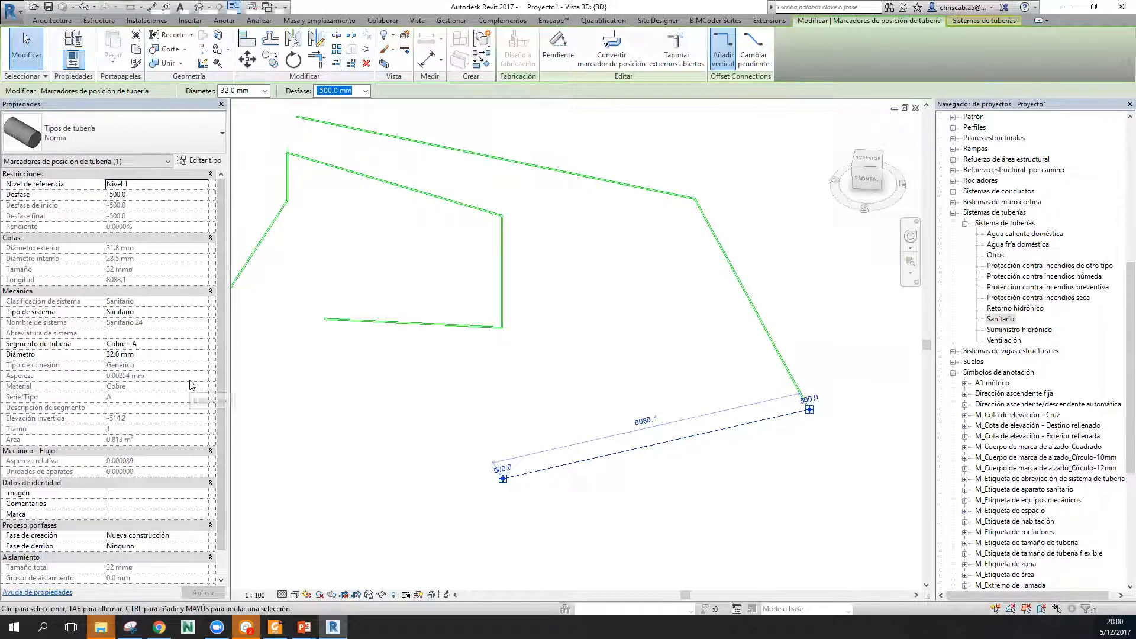
scroll(164, 370, "down", 2)
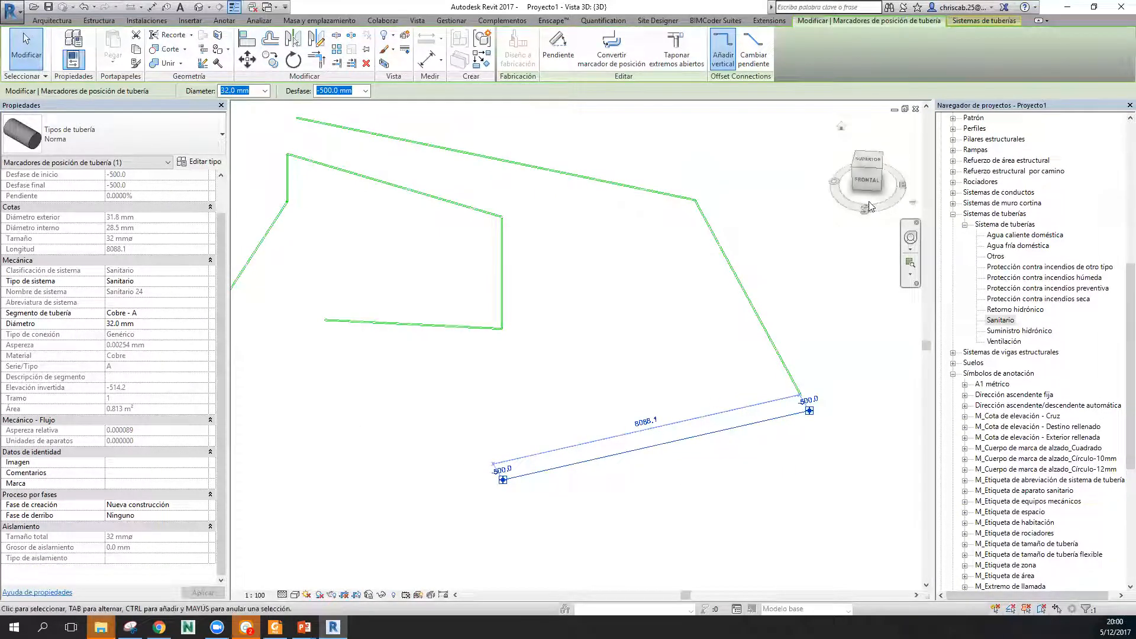
left_click(989, 22)
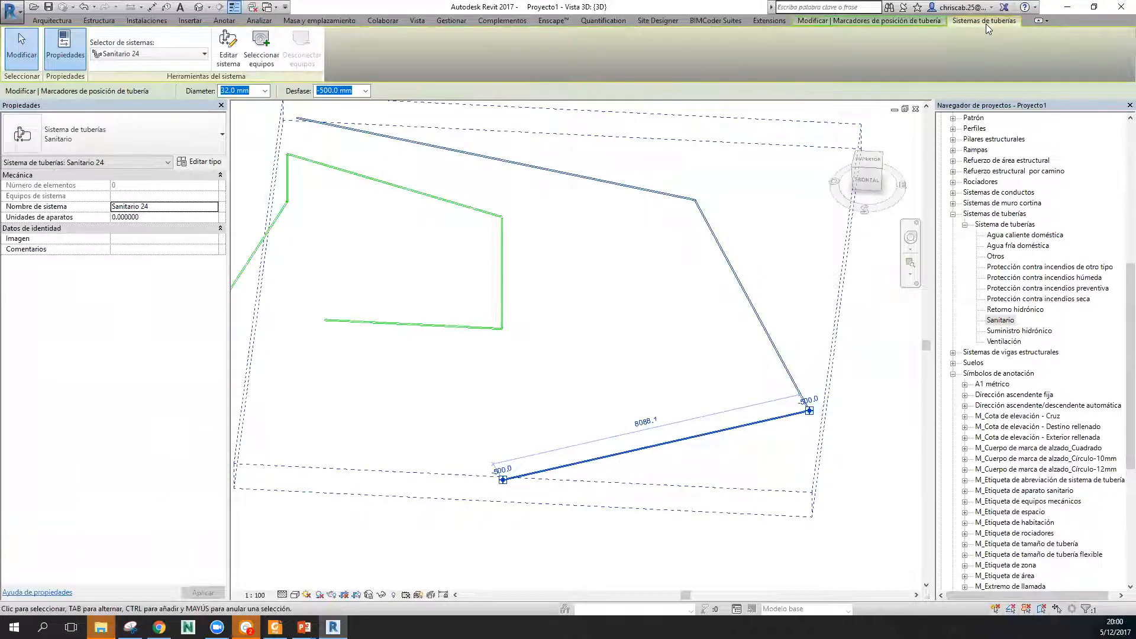
left_click(639, 385)
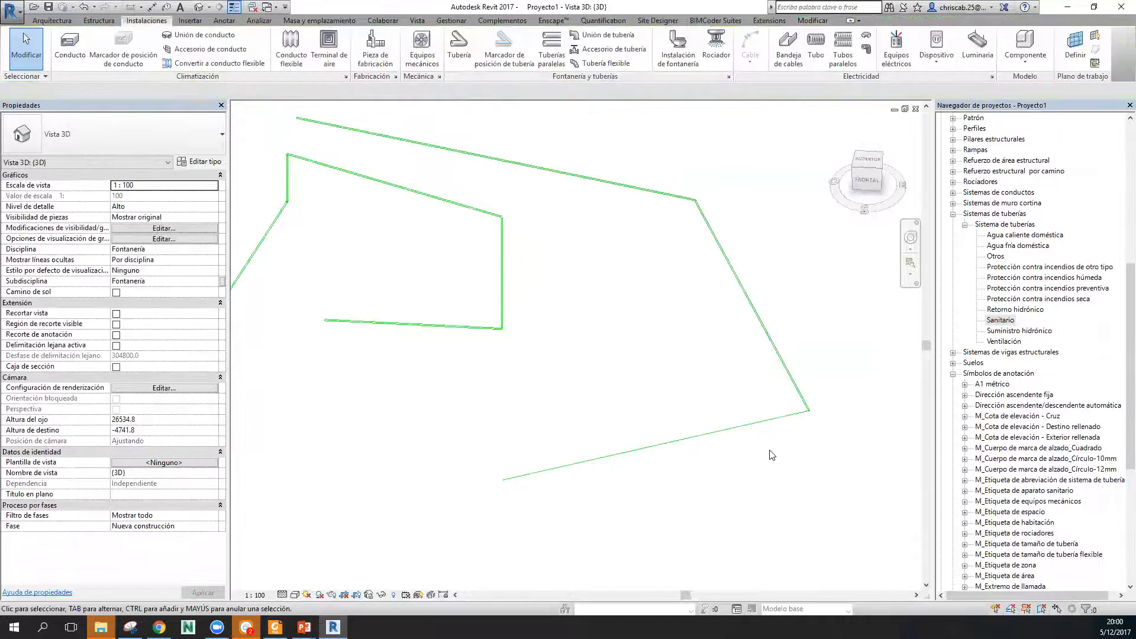
left_click(765, 422)
left_click(755, 397)
scroll(740, 392, "down", 3)
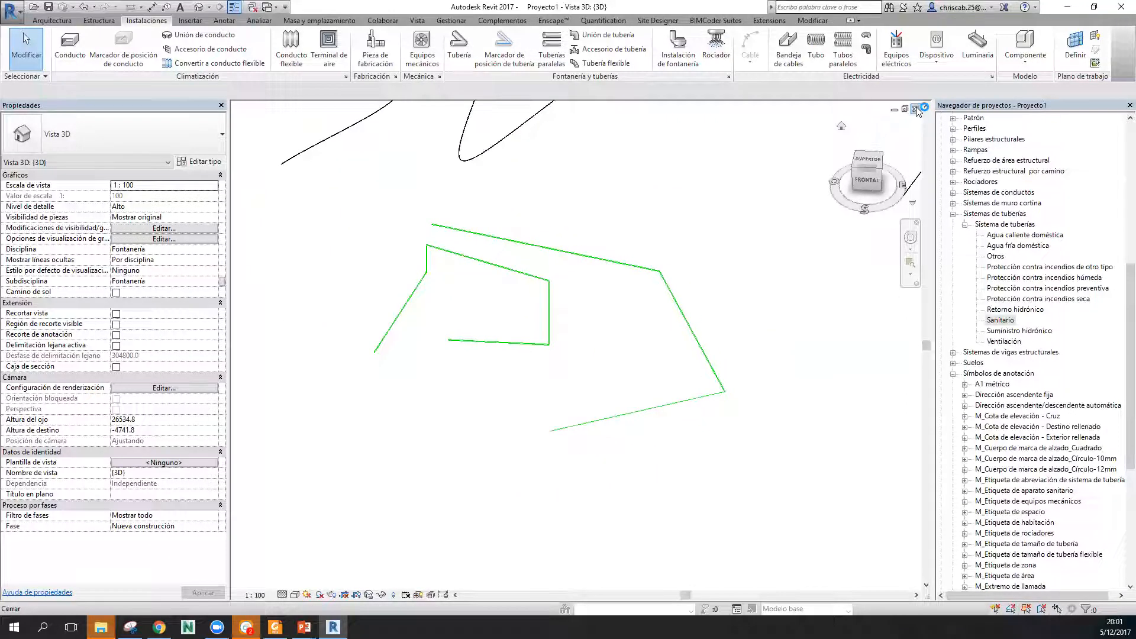
Create a new project from the Electrical-Default_MetricESP.rte template in the Spanish_INTL folder.
left_click(16, 13)
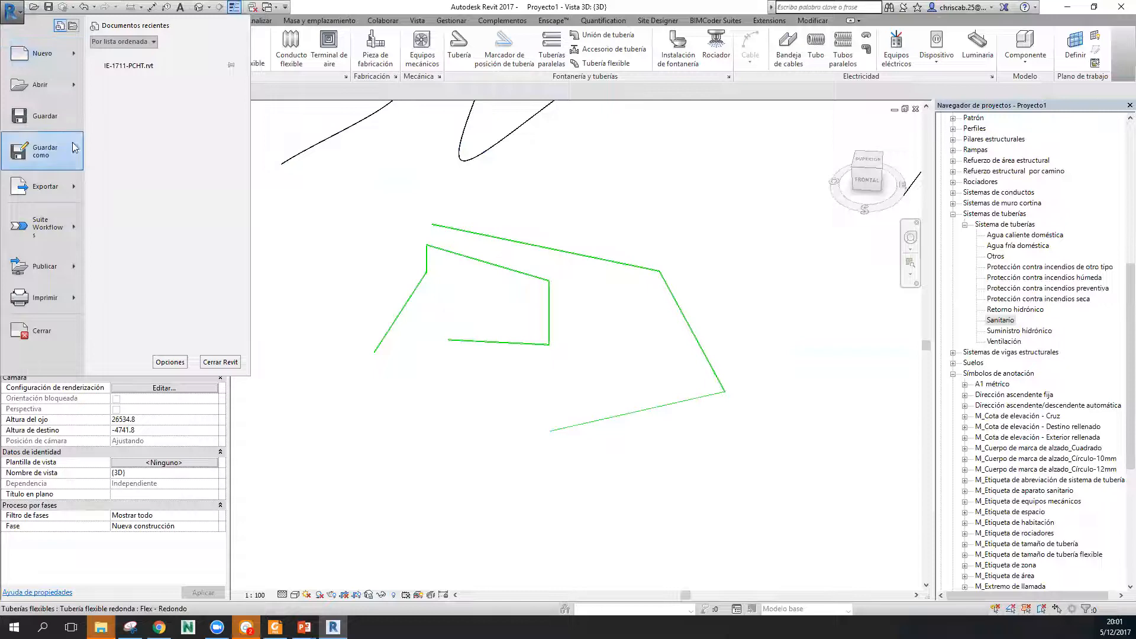
mouse_move(77, 65)
left_click(113, 76)
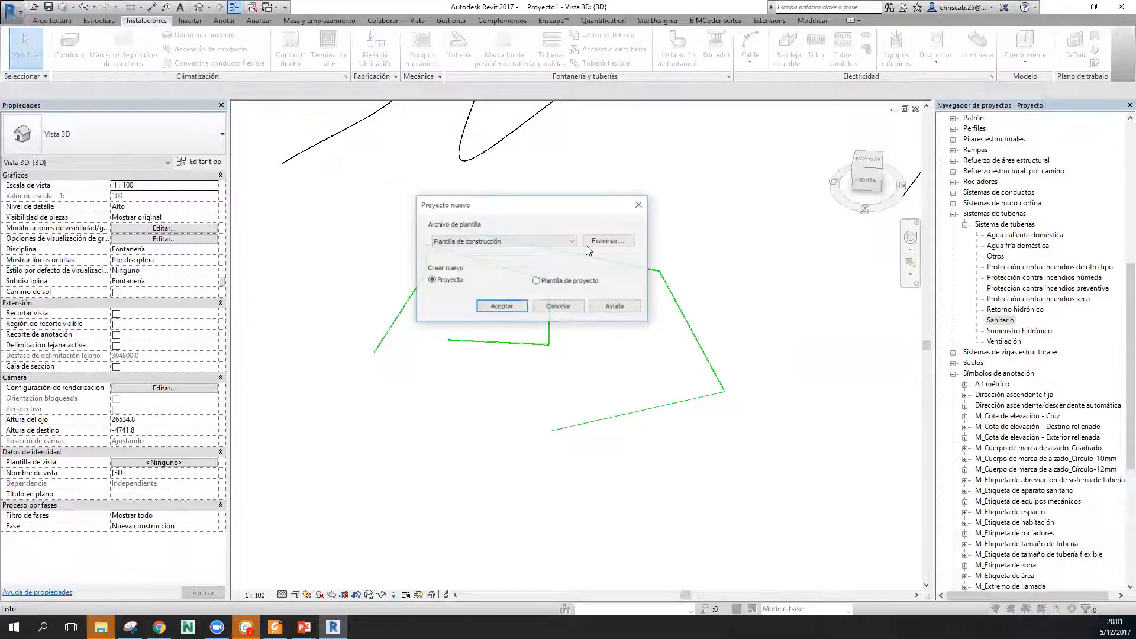
left_click(607, 241)
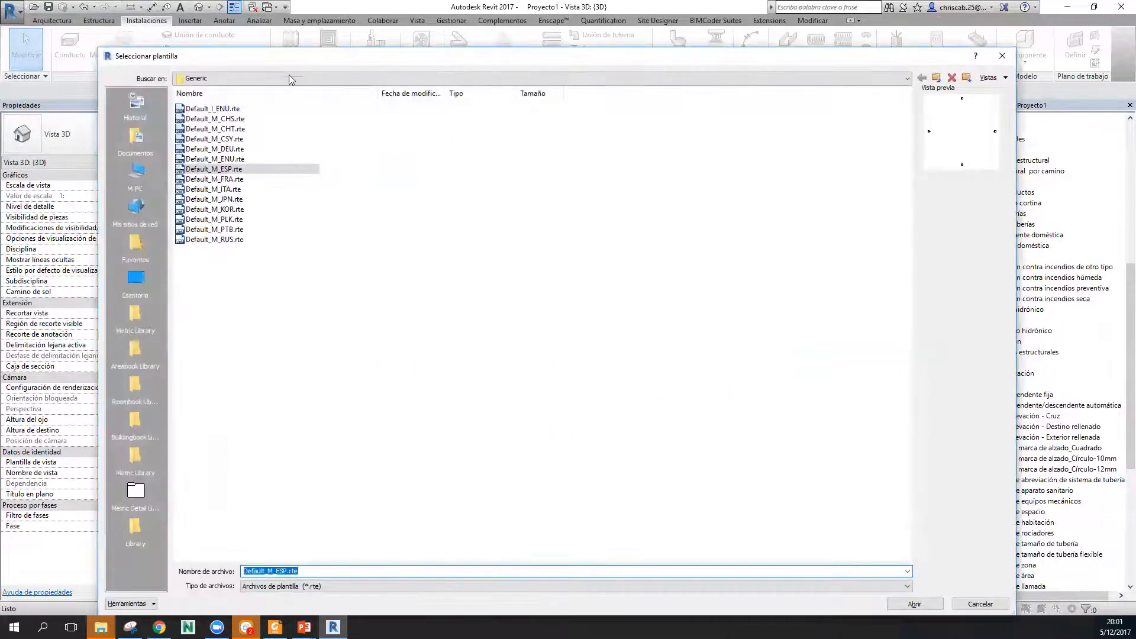
left_click(938, 80)
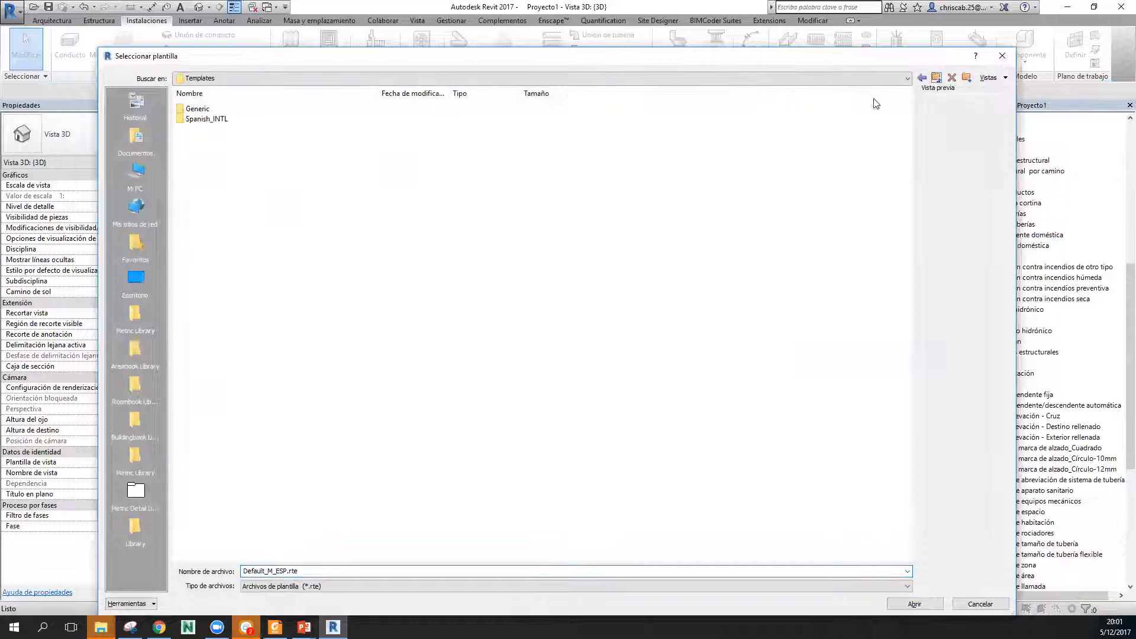
double_click(198, 119)
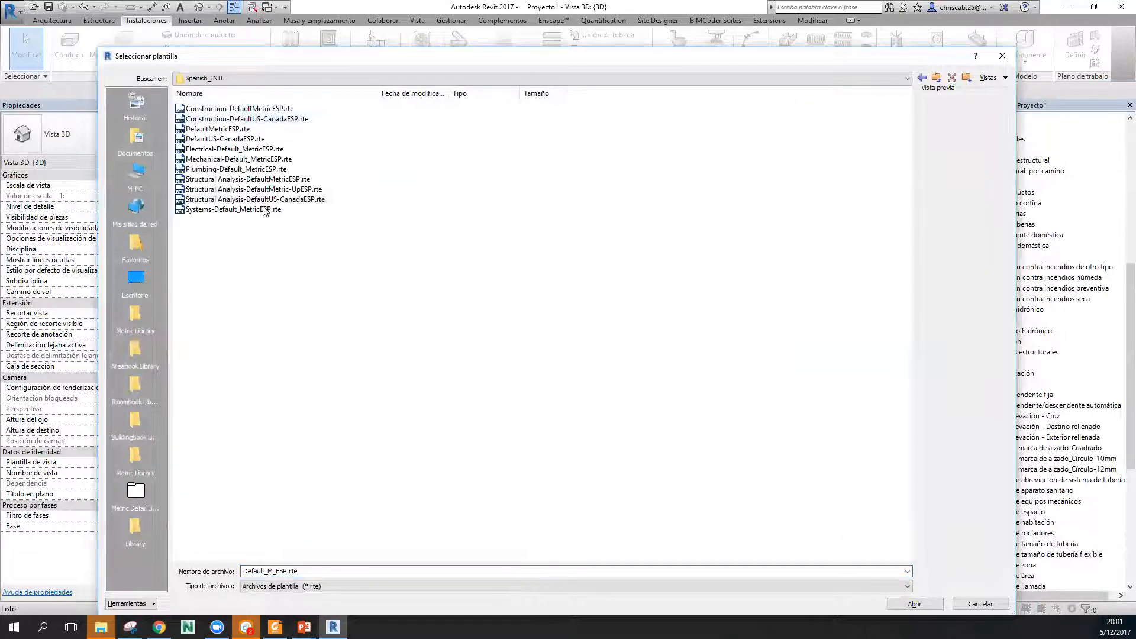
left_click(222, 152)
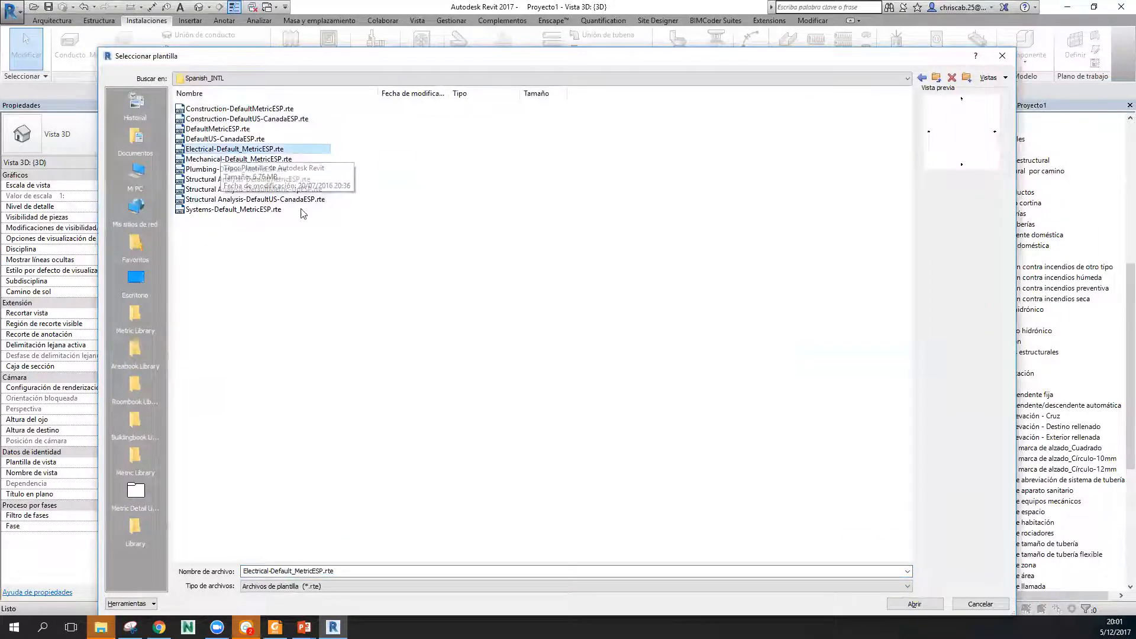
left_click(916, 605)
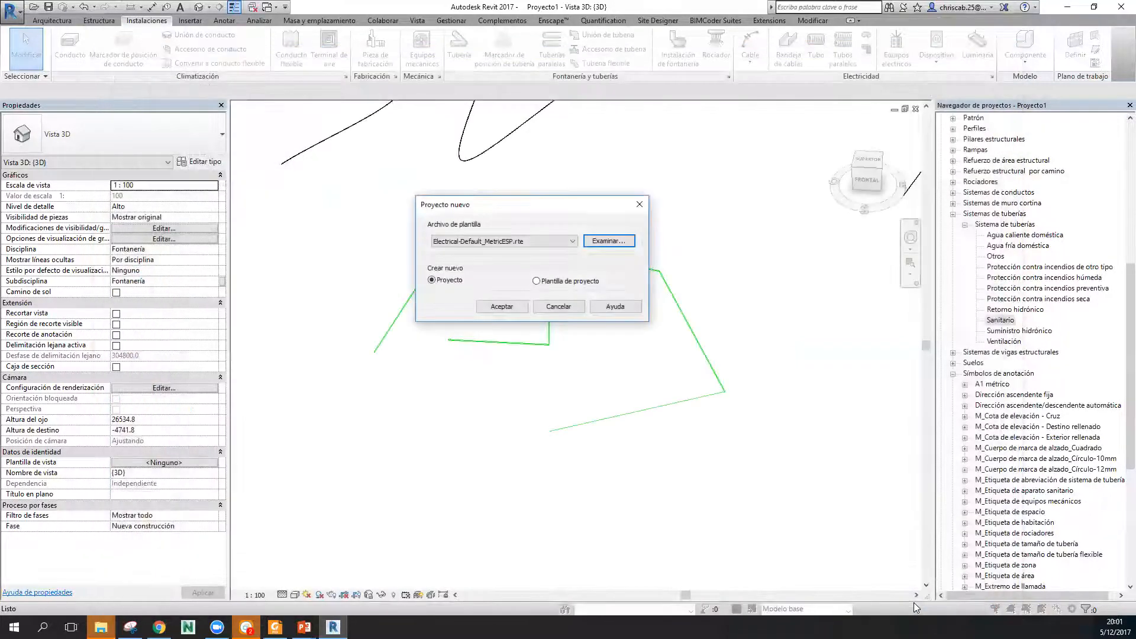
left_click(501, 306)
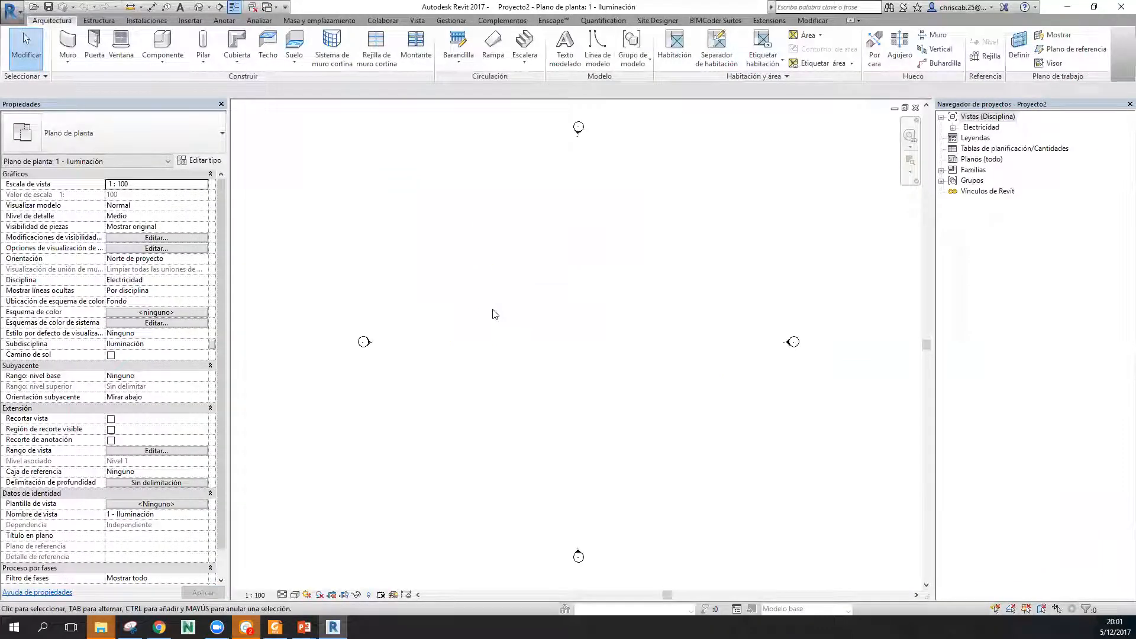
middle_click_drag(594, 282, 540, 283)
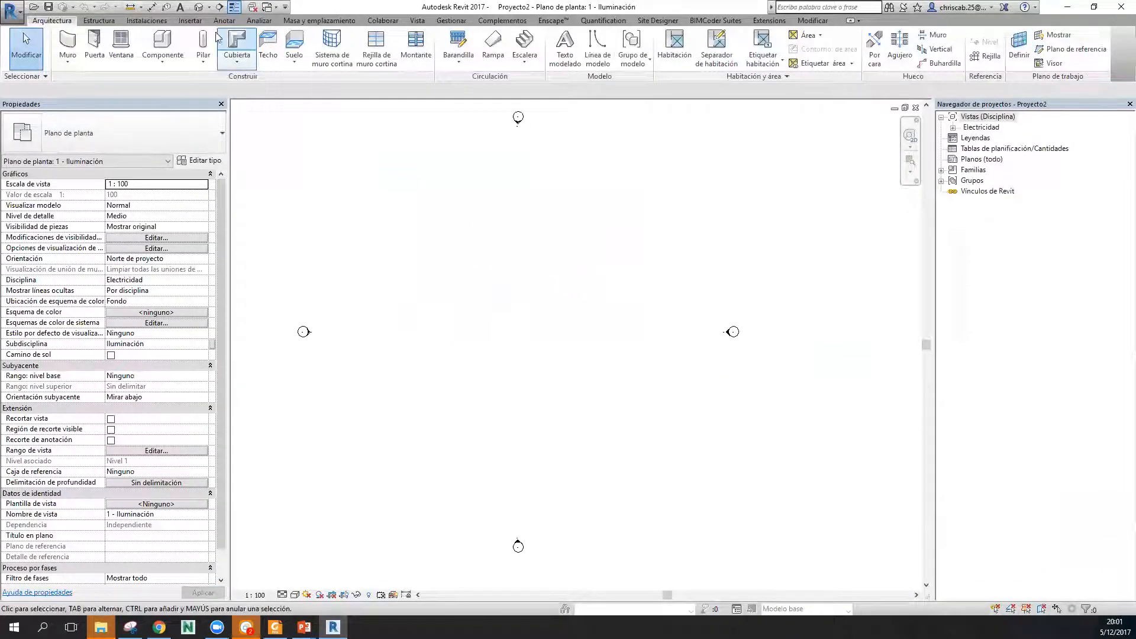
left_click(146, 21)
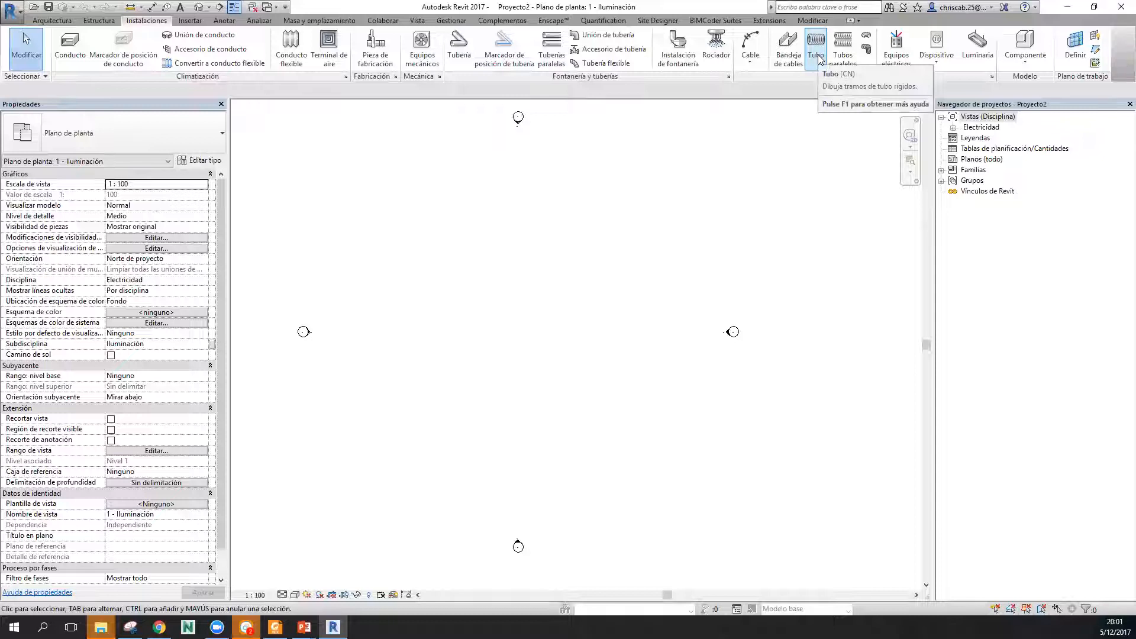
left_click(457, 55)
left_click(518, 371)
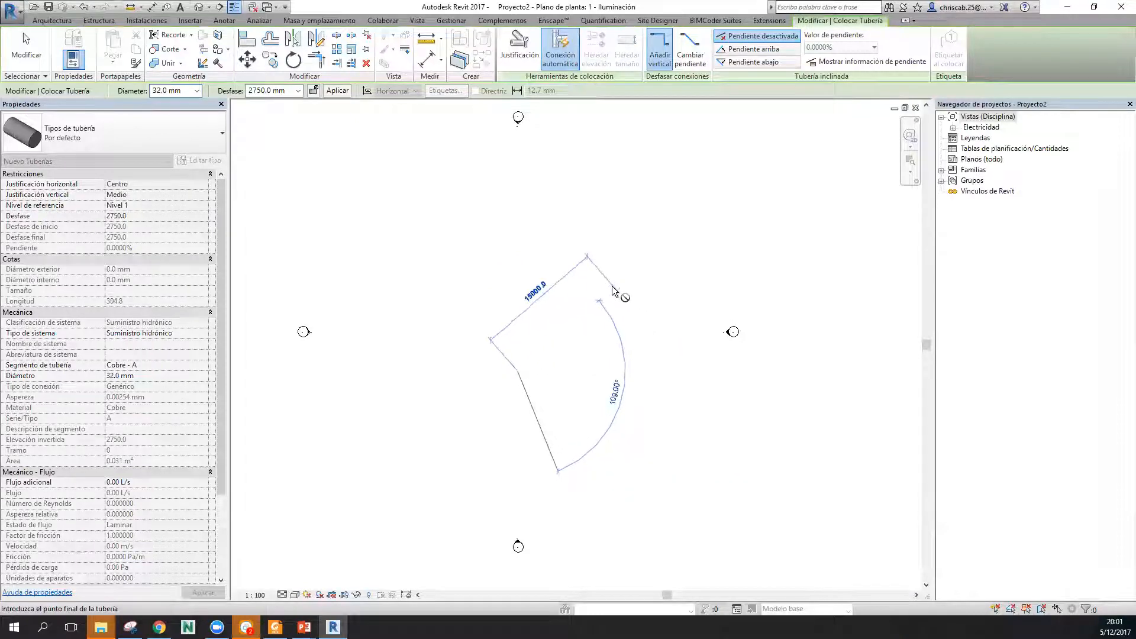
key("Escape")
key("Escape")
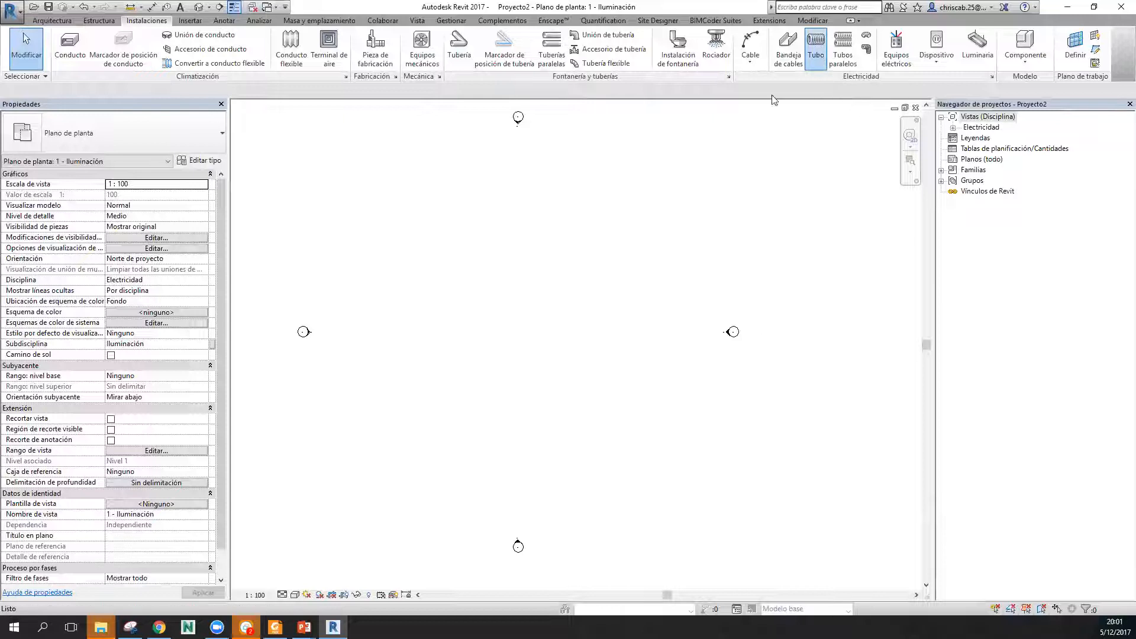
Draw an 18000 mm long, 53 mm diameter conduit at a 2750 mm offset in the lighting plan and open the default 3D view.
left_click(625, 274)
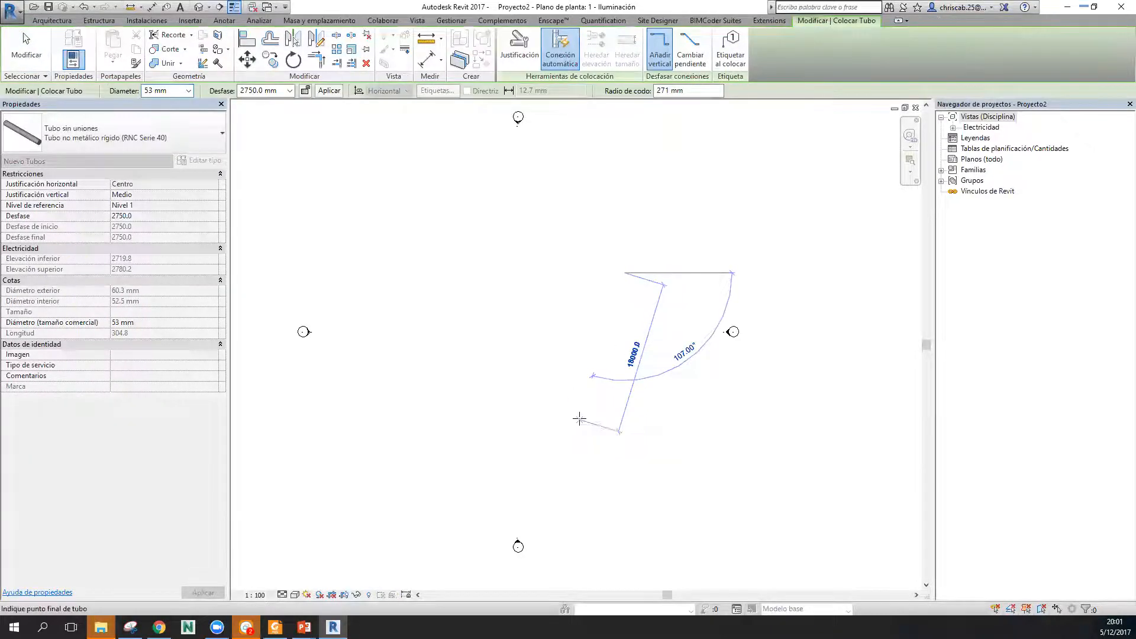
left_click(580, 419)
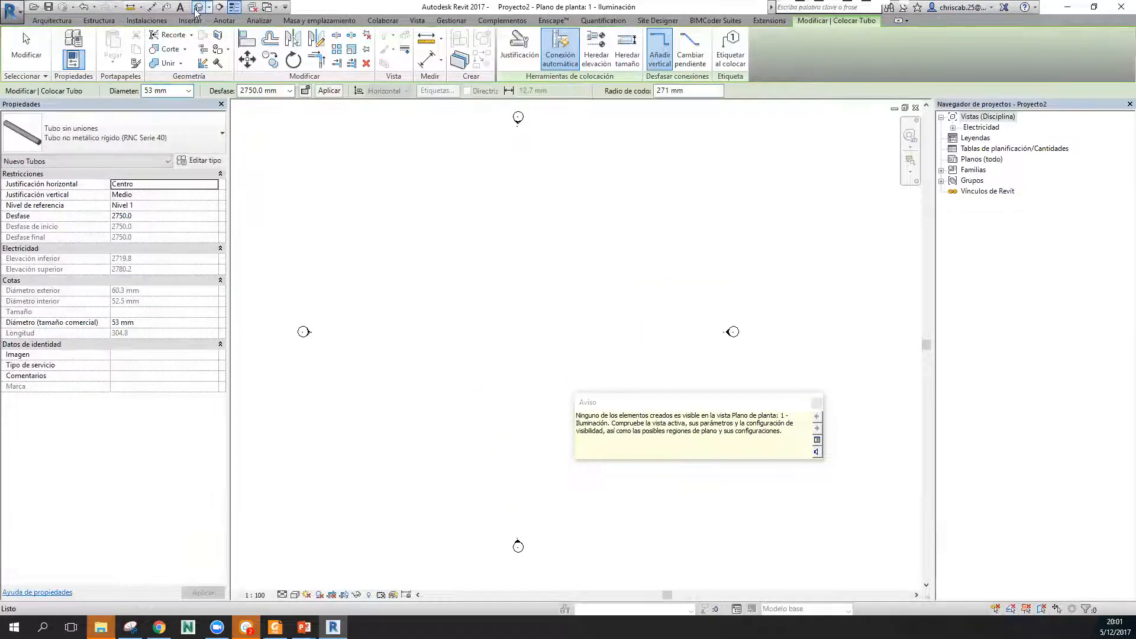
left_click(197, 8)
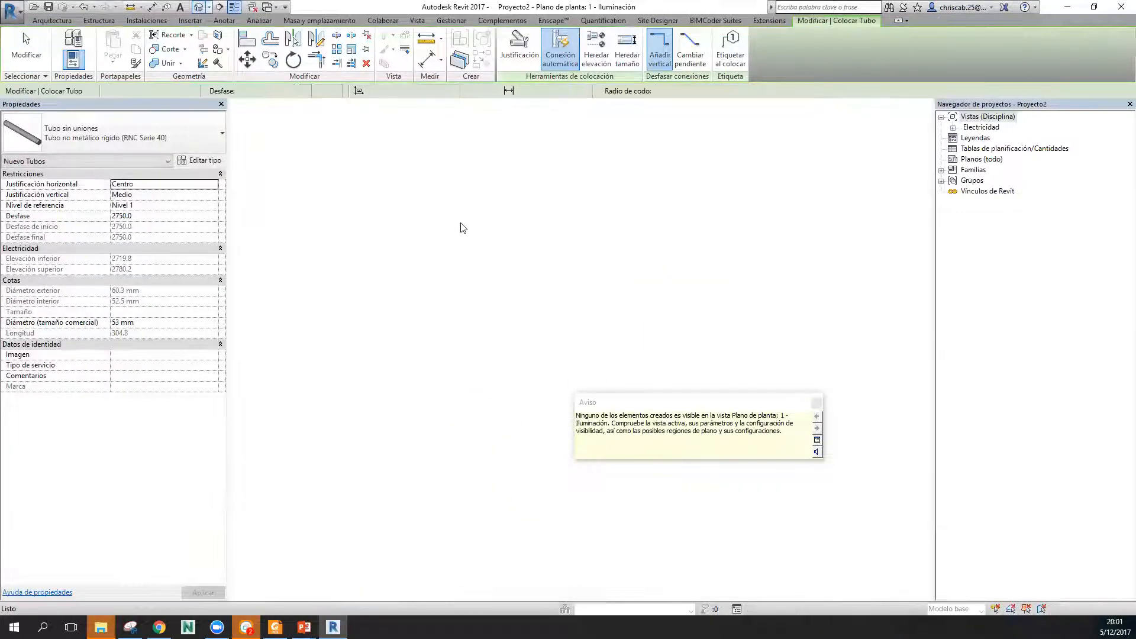
left_click(817, 404)
scroll(829, 409, "down", 4)
key("Escape")
key("Escape")
Set the 3D view's detail level to Alto and inspect the conduit by selecting it.
middle_click_drag(700, 427, 482, 567, "shift")
left_click(295, 594)
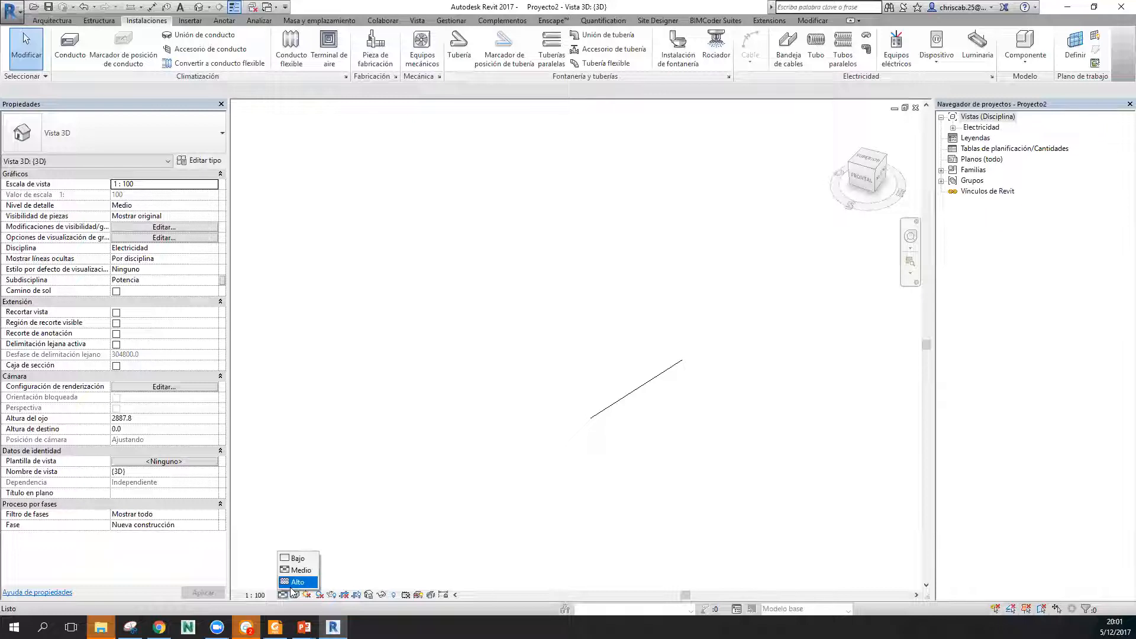
left_click(293, 585)
left_click(598, 386)
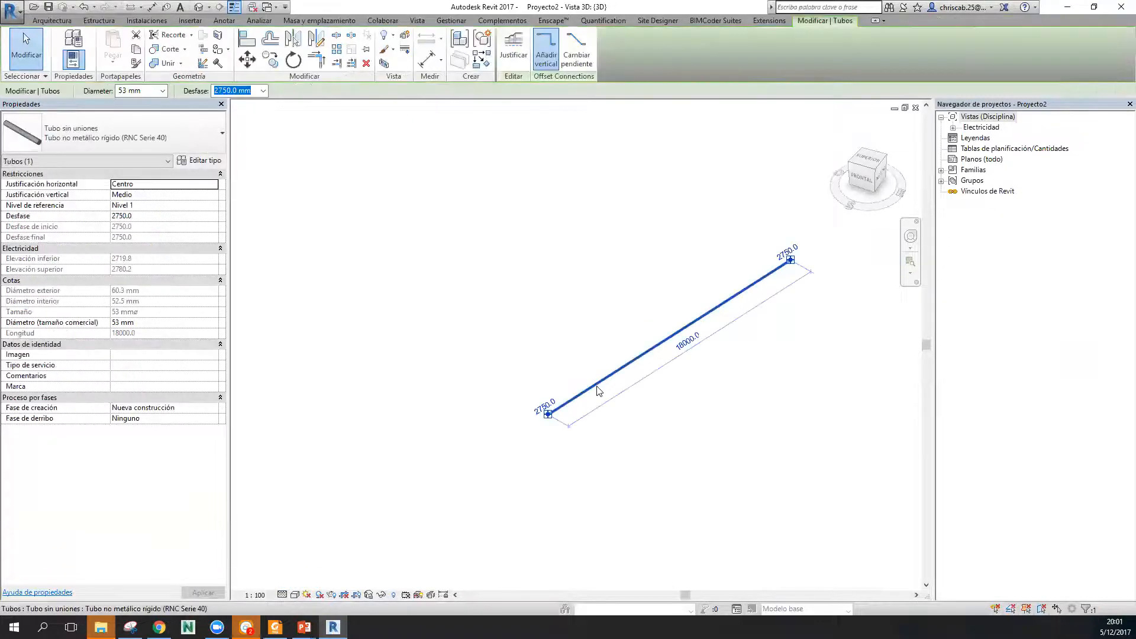
scroll(614, 345, "up", 2)
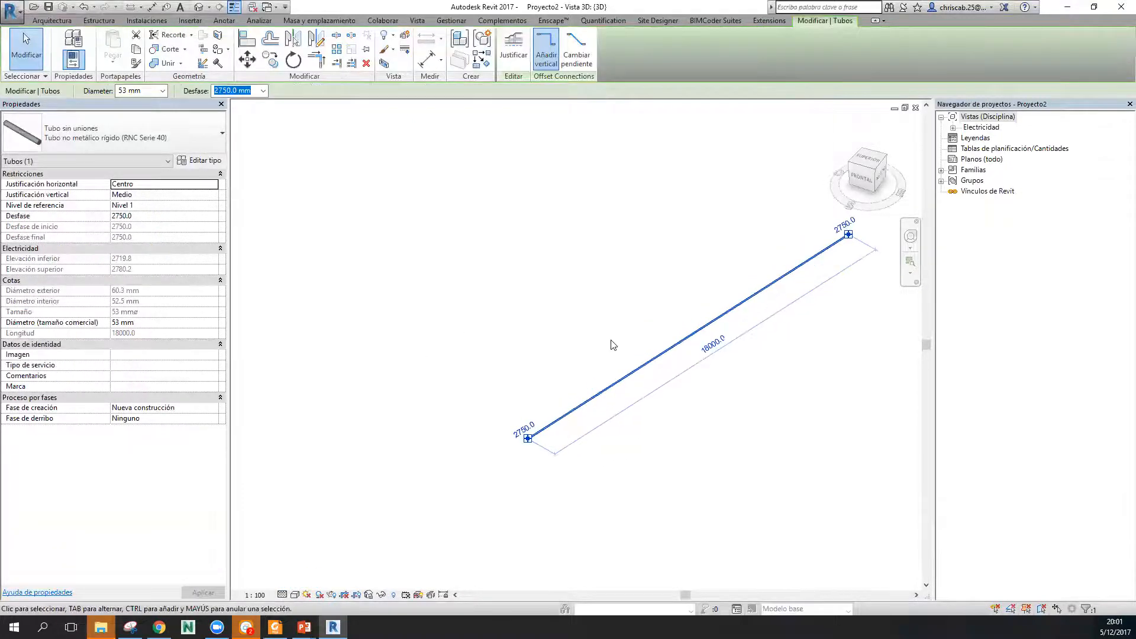
left_click(613, 345)
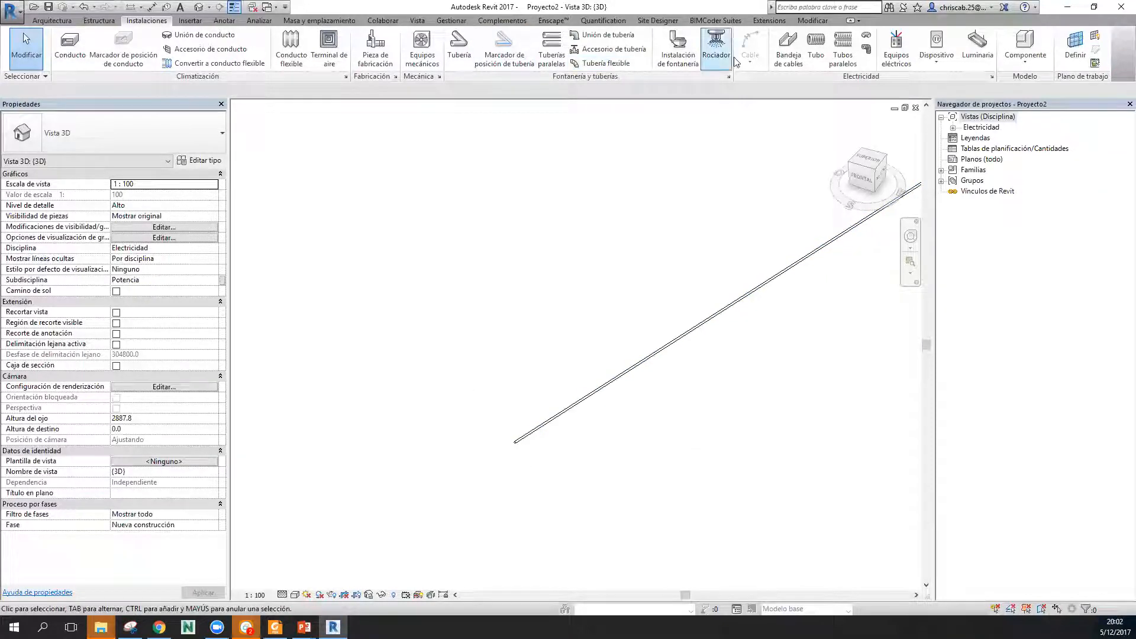
Draw a second 53 mm conduit run at a 2750 mm offset, ending short of the existing conduit's near end.
left_click(816, 47)
left_click(342, 288)
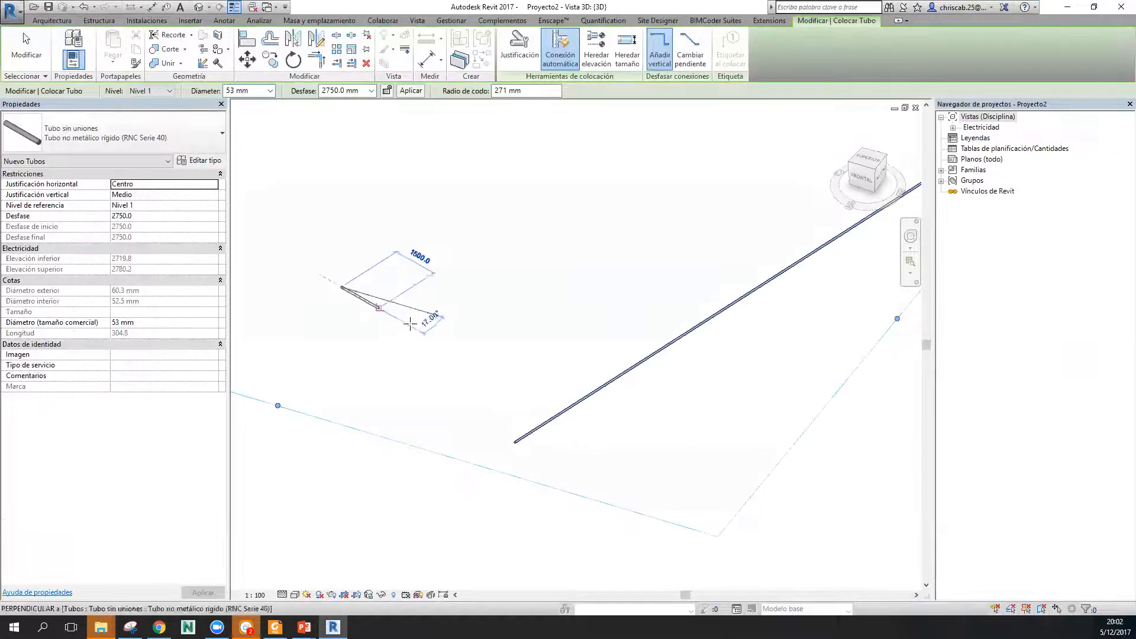
left_click(515, 385)
key("Escape")
key("Escape")
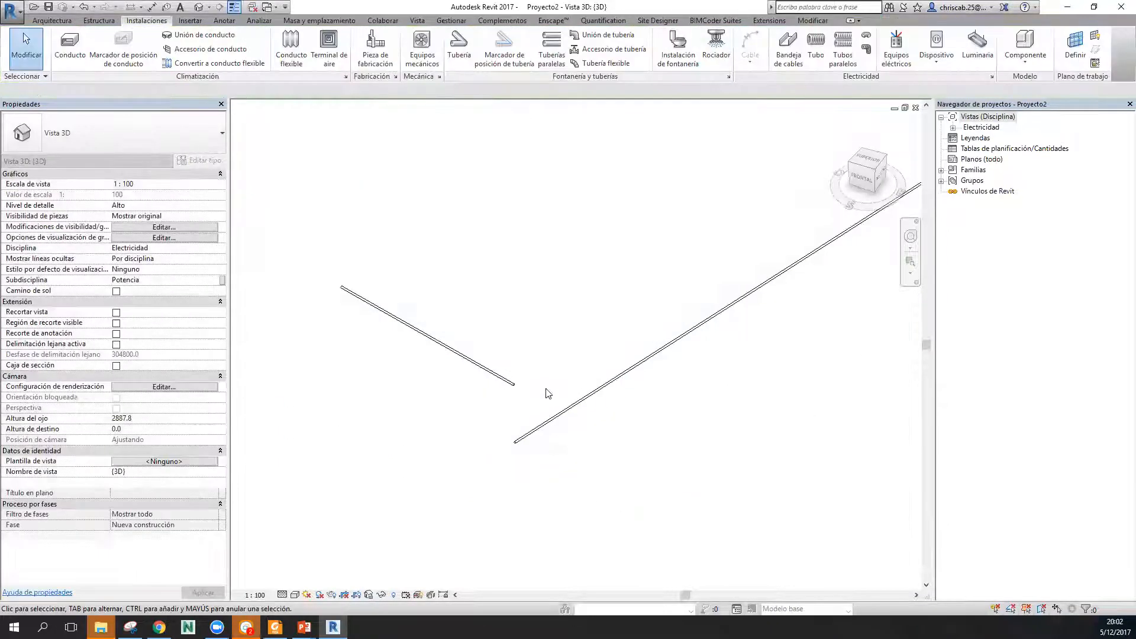
Join the two conduit runs into a corner with Trim/Extend so that an elbow is generated between them.
scroll(548, 393, "up", 2)
key("t")
key("r")
left_click(624, 391)
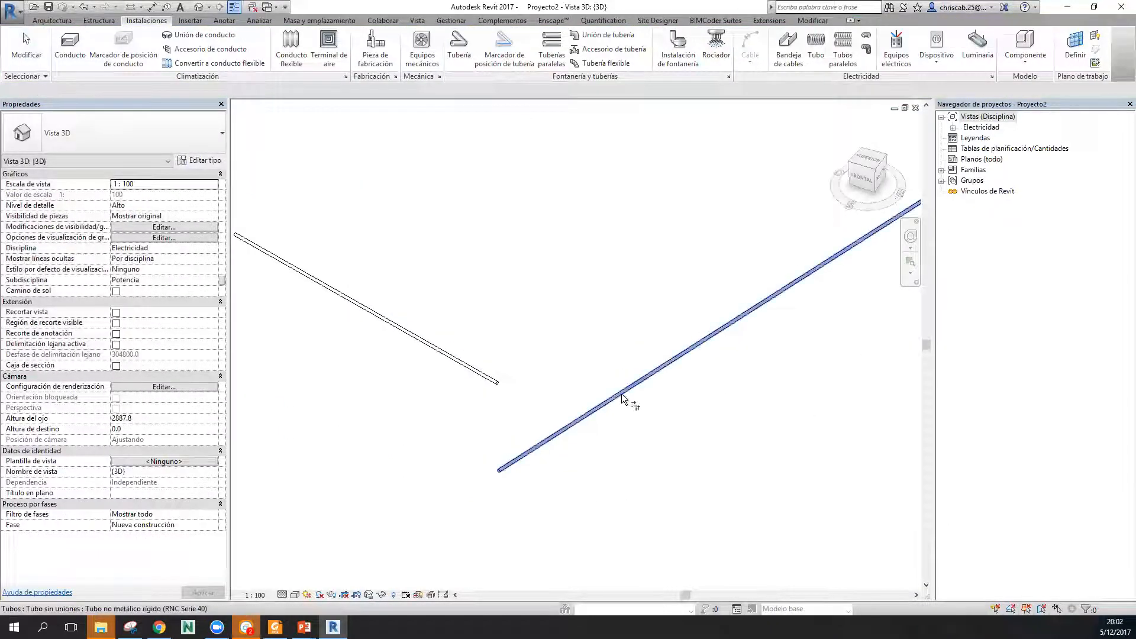
left_click(465, 377)
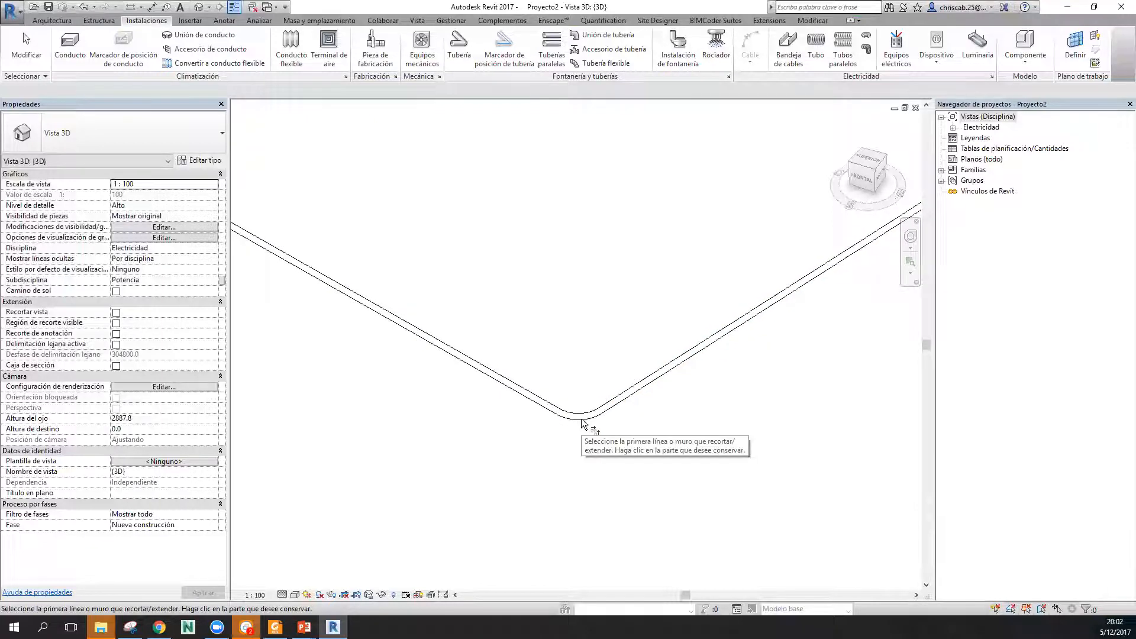
key("Escape")
key("Escape")
Open the conduit elbow's family for editing, examine its geometry and connectors, and close it without saving.
left_click(579, 415)
middle_click_drag(641, 462, 538, 395, "shift")
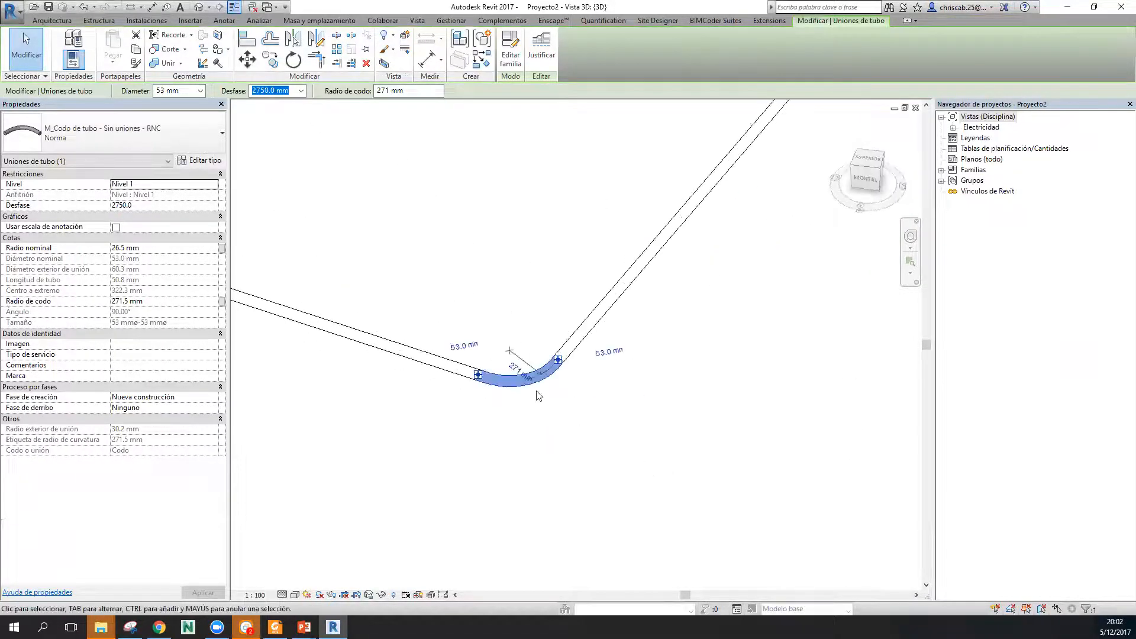
scroll(539, 395, "up", 2)
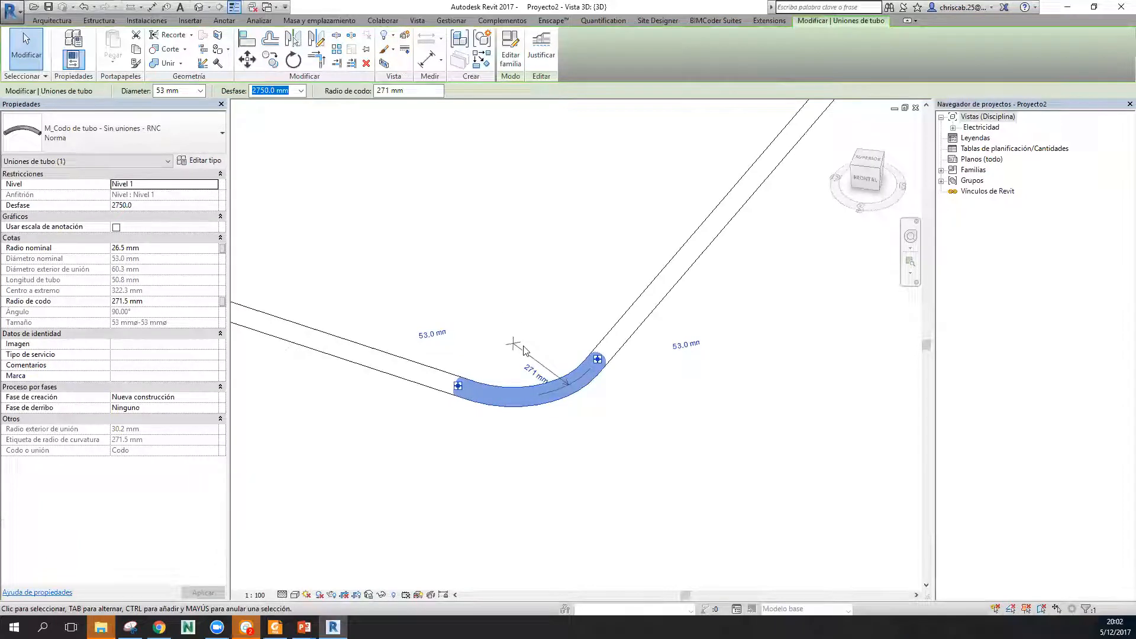
left_click(510, 46)
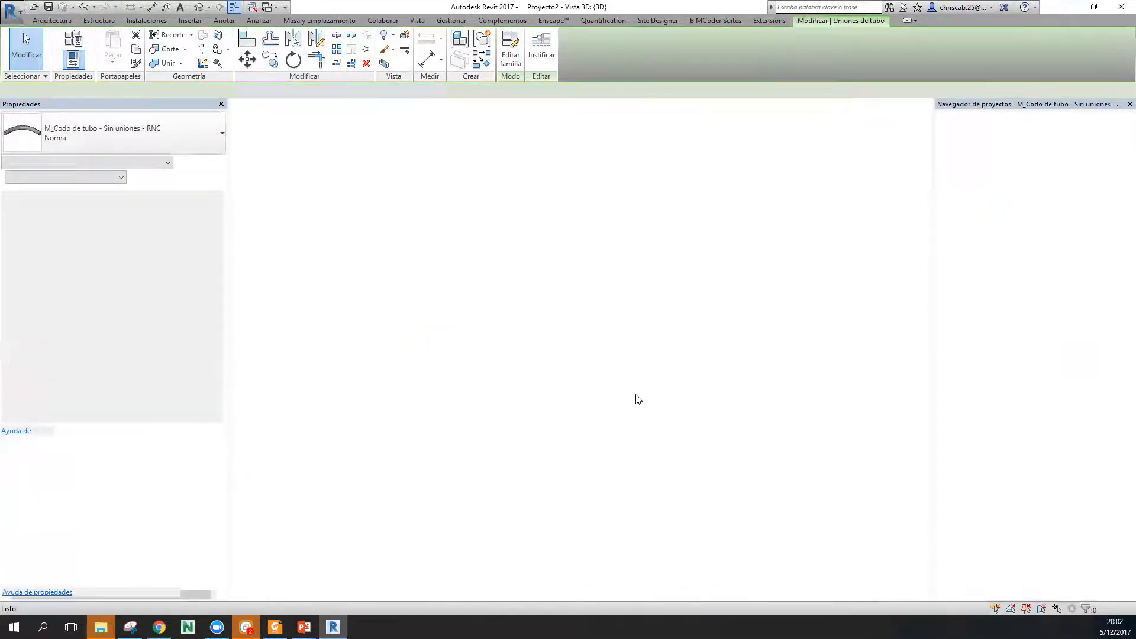
middle_click_drag(755, 481, 708, 332, "shift")
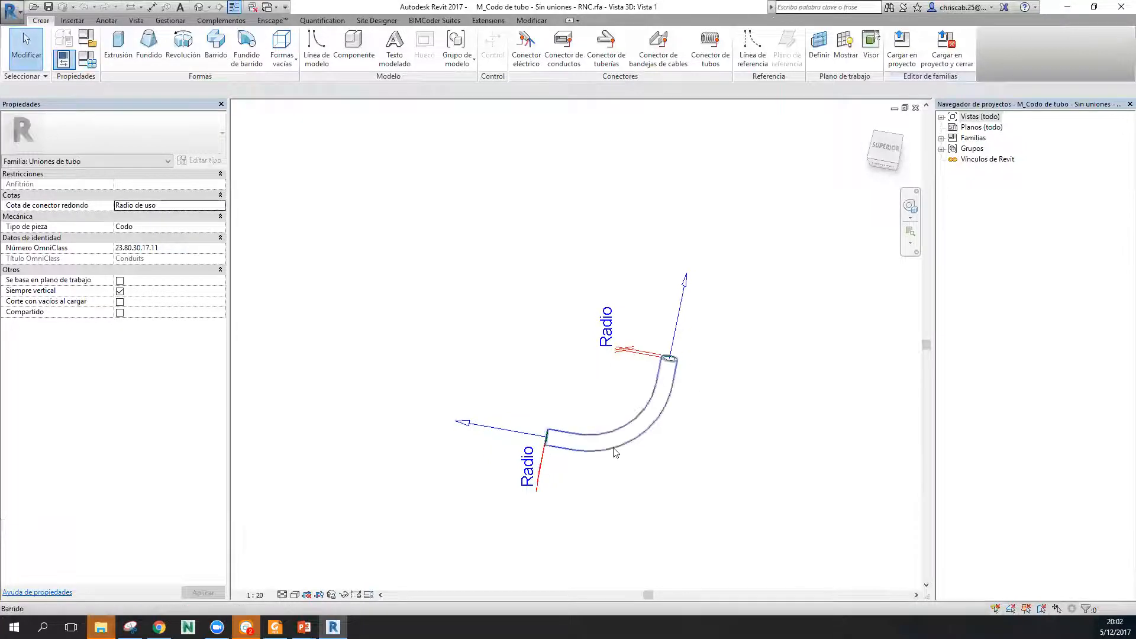
left_click(916, 109)
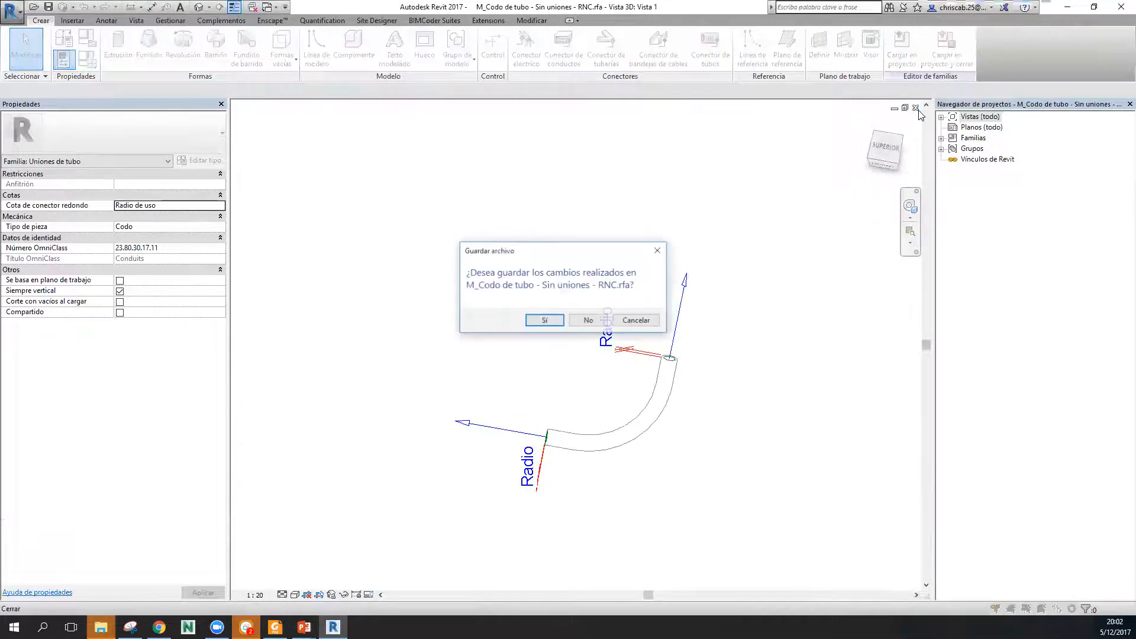
left_click(589, 320)
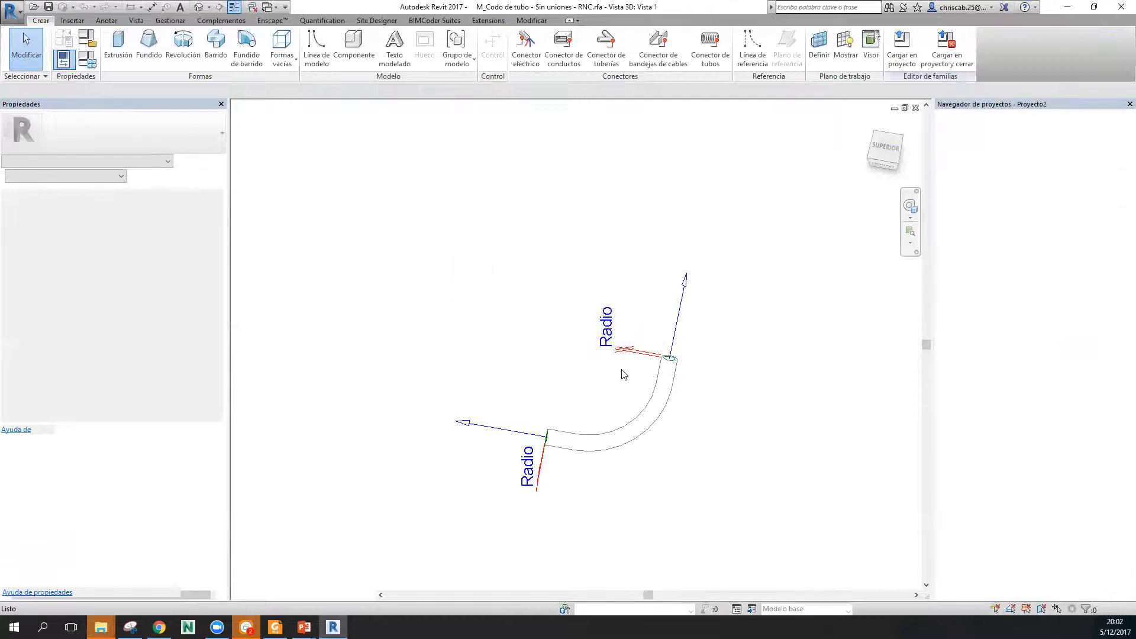
Review the conduit types with and without fittings that are available for the longer conduit run.
middle_click_drag(661, 472, 678, 436, "shift")
scroll(678, 436, "down", 2)
scroll(619, 459, "down", 3)
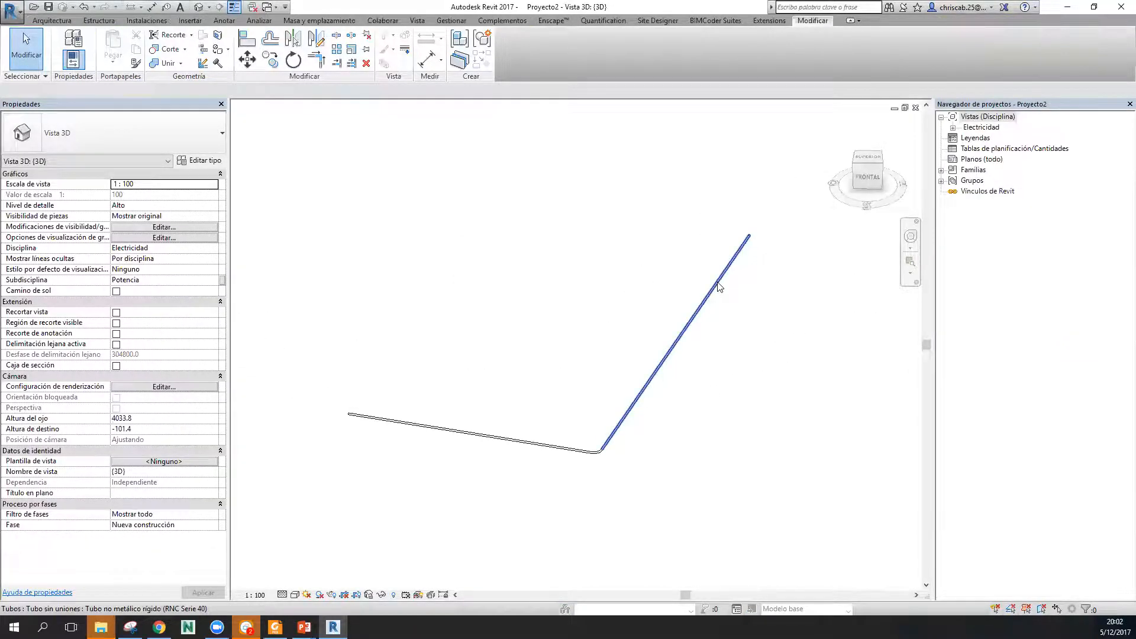
left_click(719, 287)
left_click(160, 138)
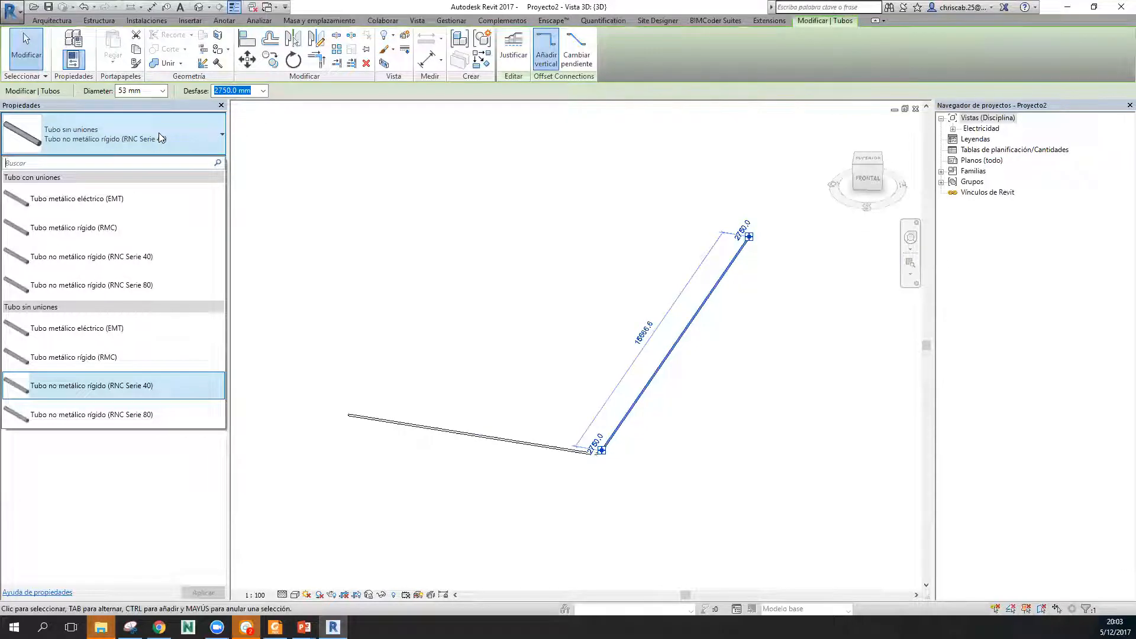
left_click(730, 480)
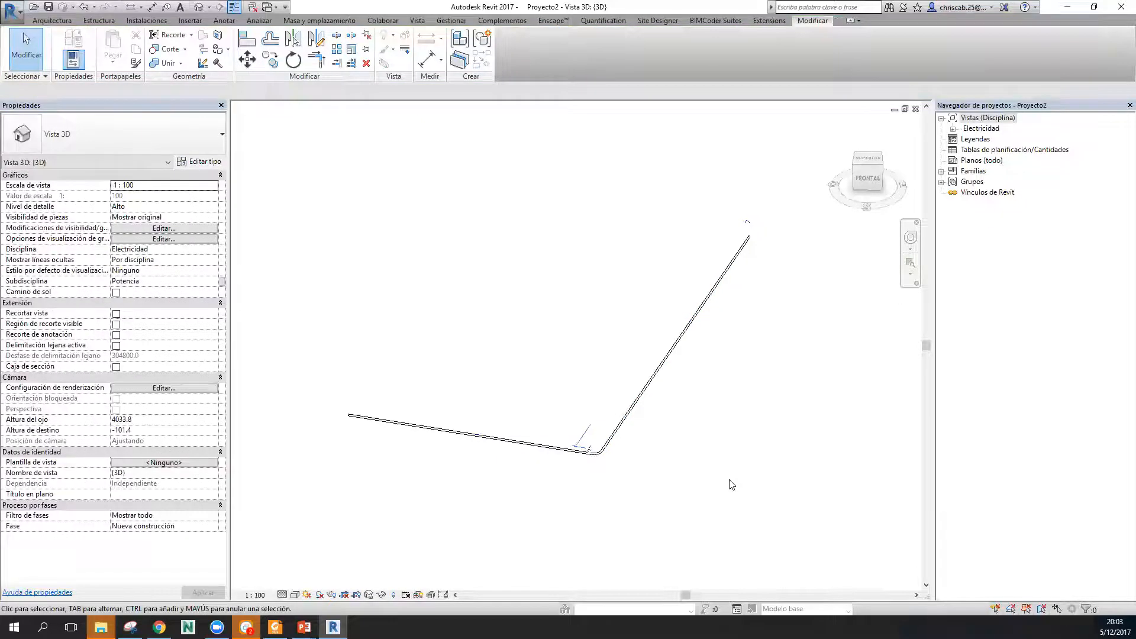
left_click(666, 365)
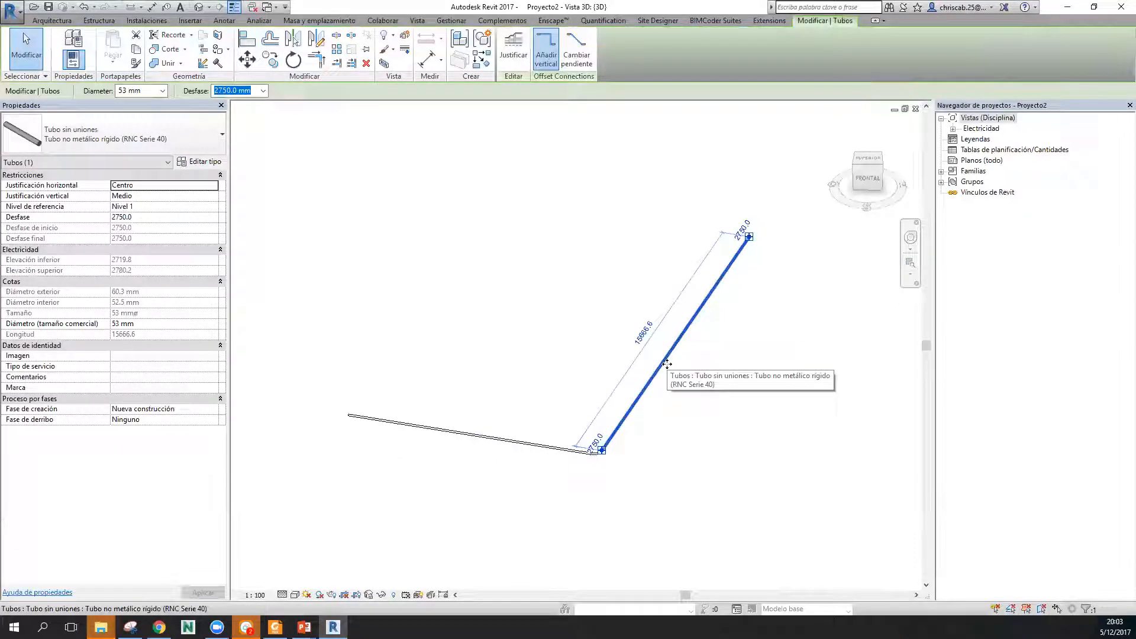
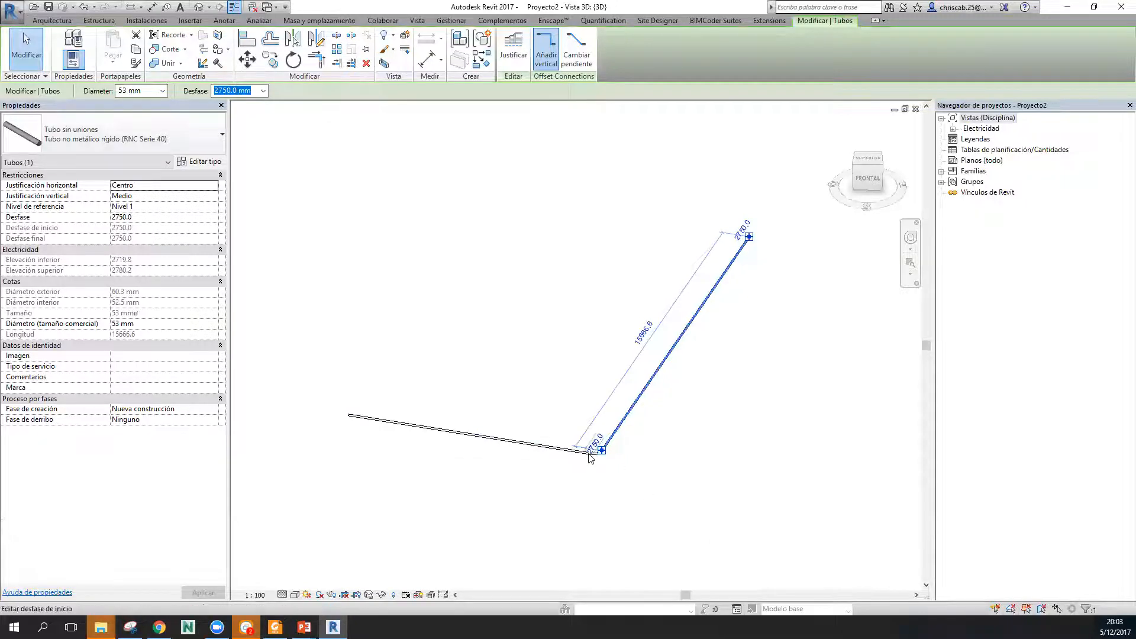
key("Escape")
Draw a first channel cable tray run, 300 mm wide and 100 mm high at a 2750 mm offset, behind the conduit.
scroll(597, 450, "up", 1)
middle_click_drag(597, 448, 622, 482, "shift")
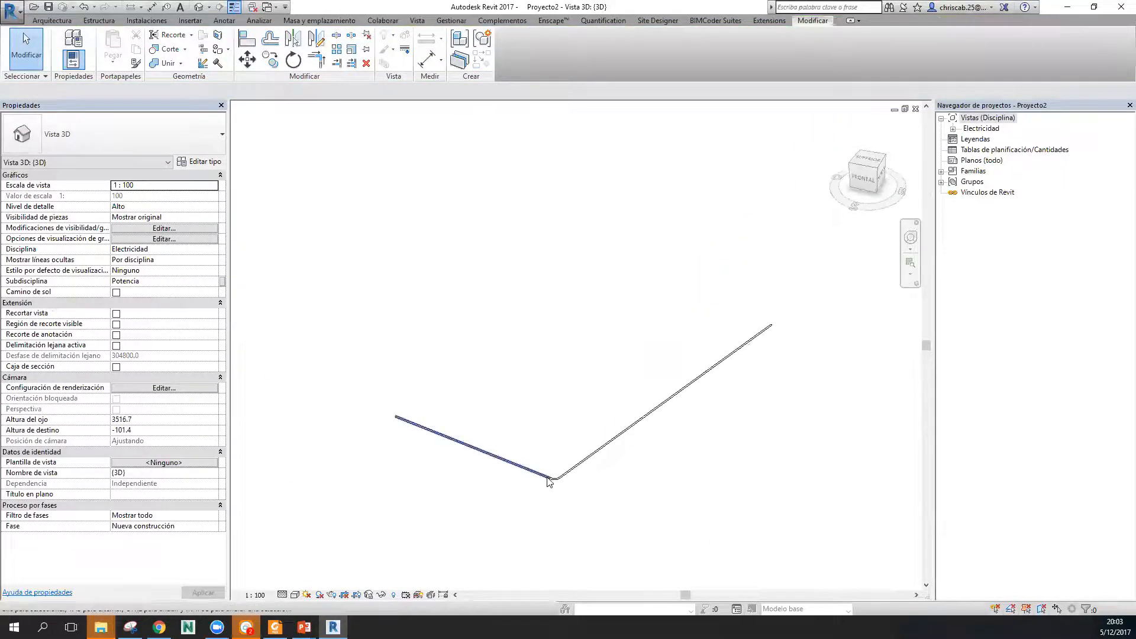
middle_click_drag(624, 402, 473, 281, "shift")
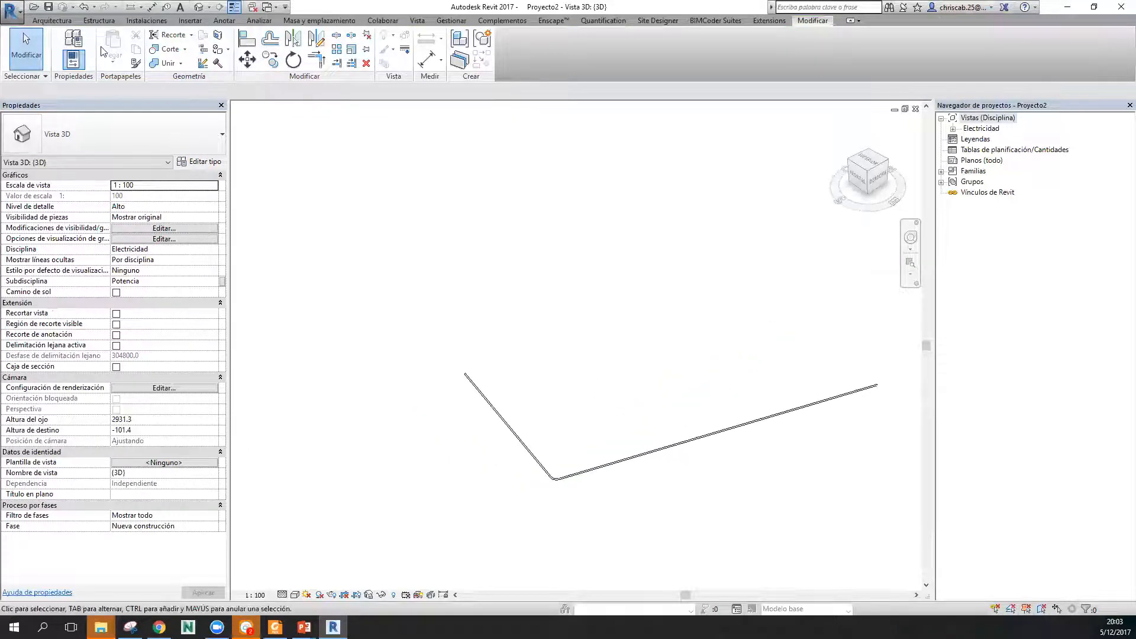
left_click(147, 21)
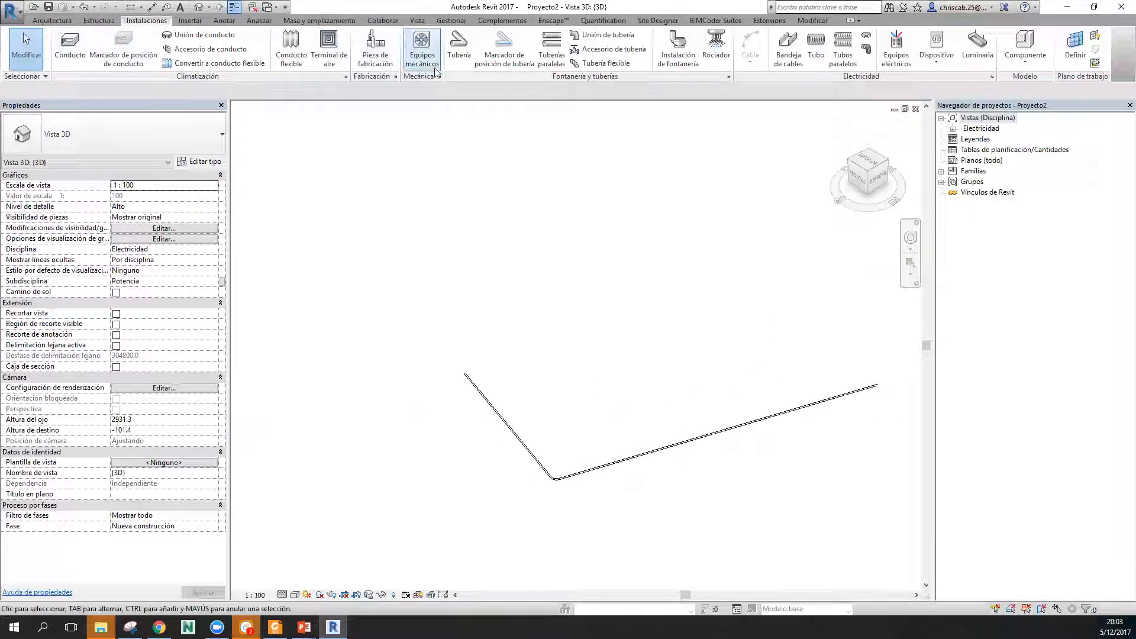
left_click(789, 52)
scroll(625, 358, "down", 2)
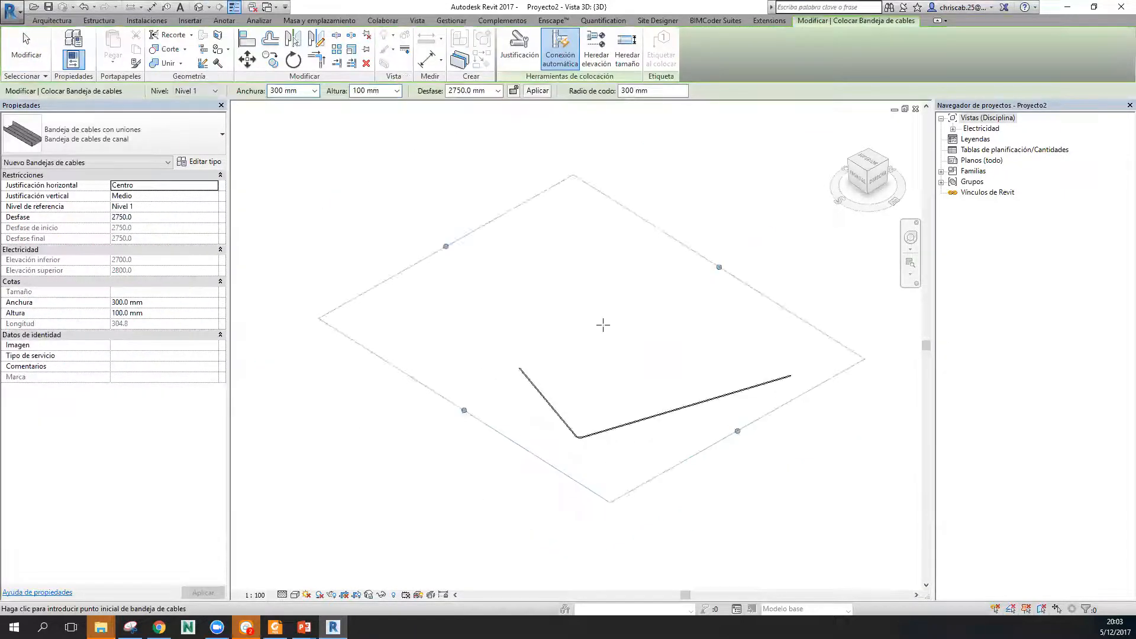
left_click(572, 324)
left_click(649, 306)
Drop the cable tray to a 1500 mm offset and continue it parallel to the first run for about 3900 mm.
scroll(649, 305, "up", 3)
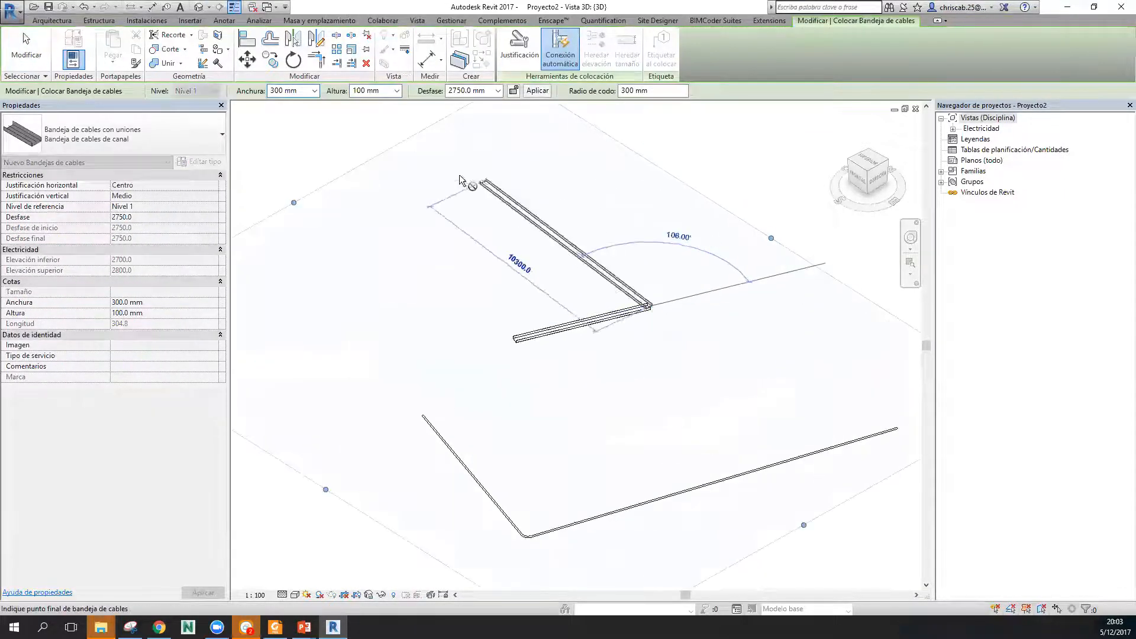
left_click(483, 92)
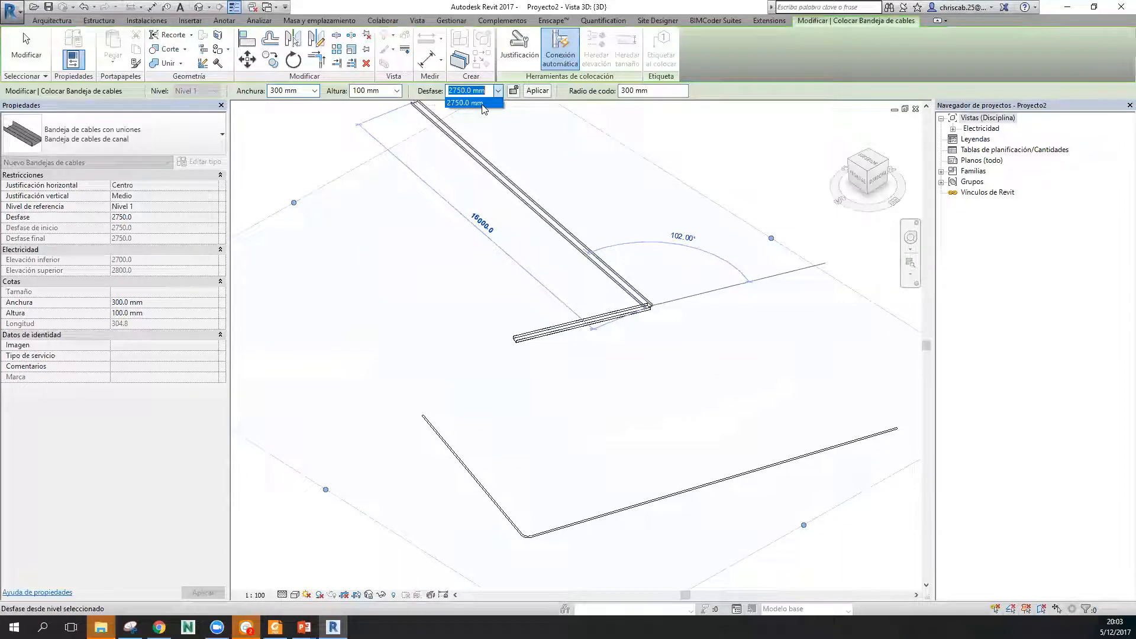
left_click_drag(490, 91, 469, 93)
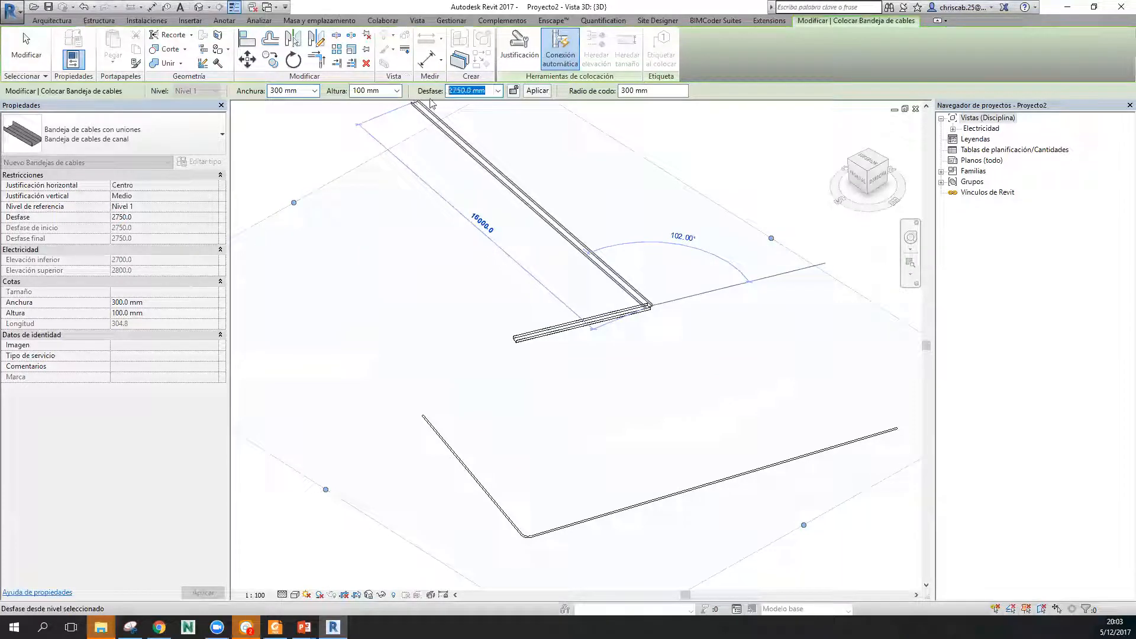
type("150")
key("Return")
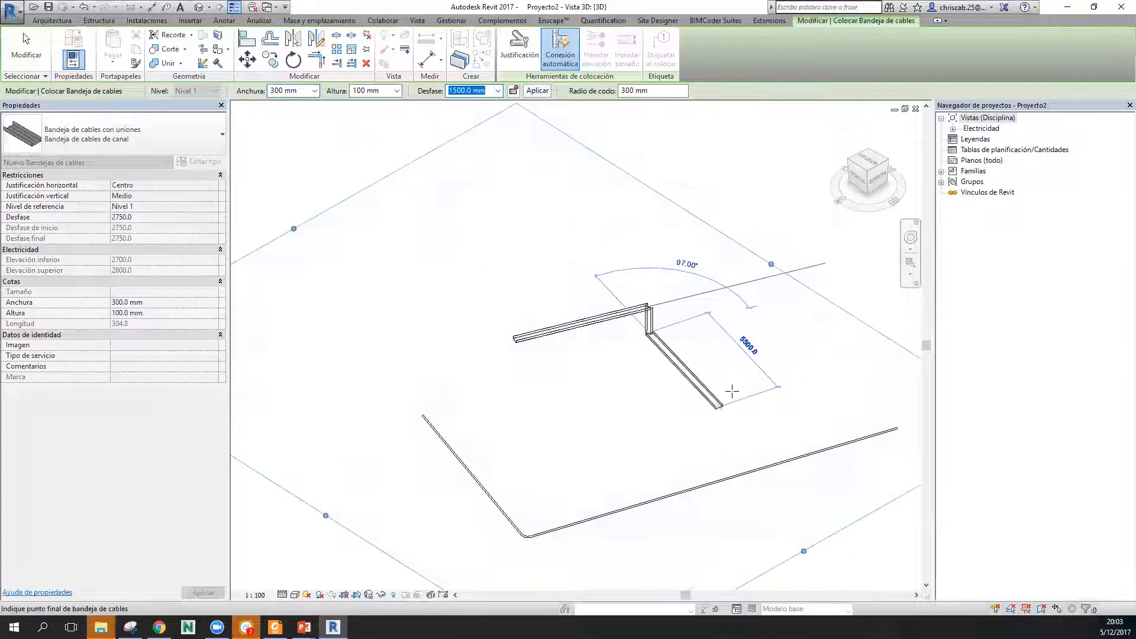
middle_click_drag(736, 361, 580, 448)
scroll(580, 416, "up", 2)
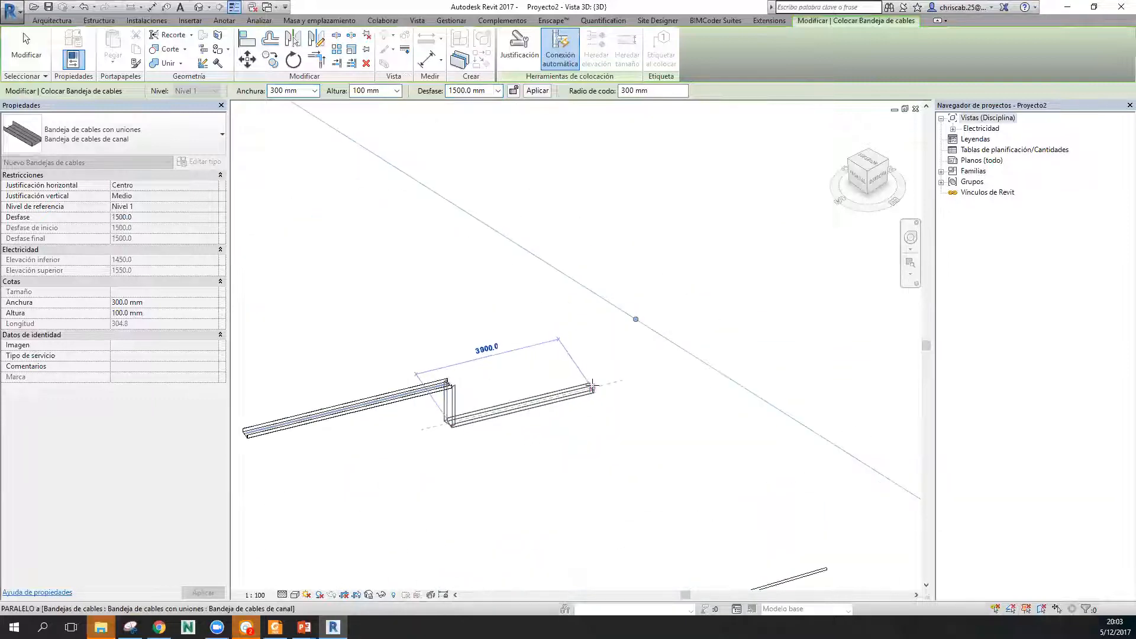
left_click(588, 388)
scroll(452, 399, "up", 3)
key("Escape")
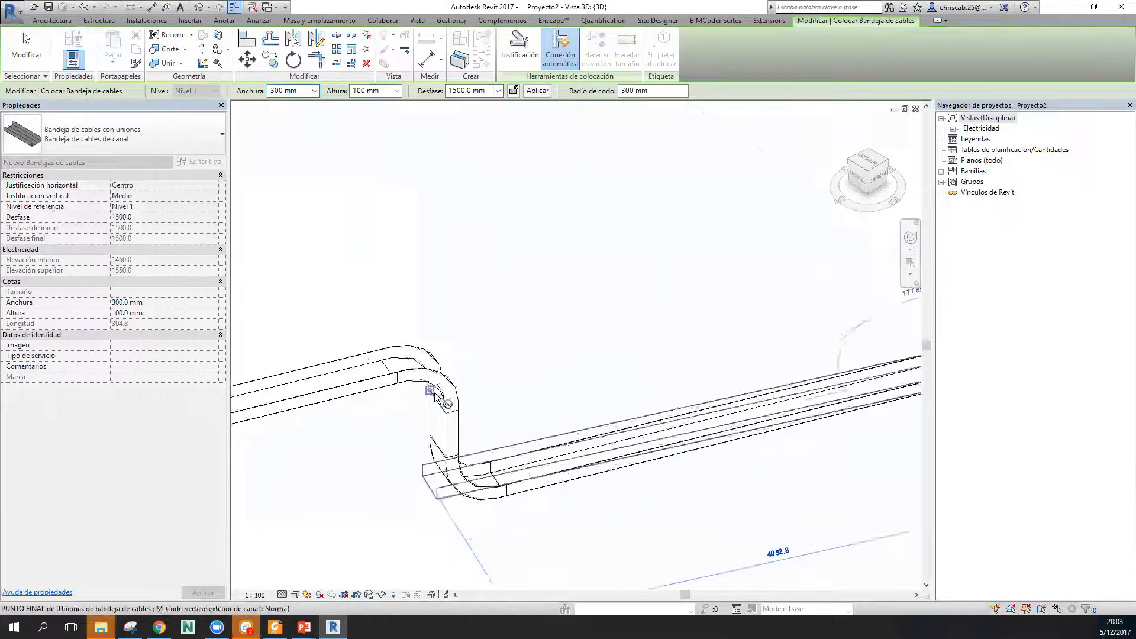
scroll(509, 432, "down", 4)
middle_click_drag(510, 431, 414, 371, "shift")
scroll(414, 371, "up", 3)
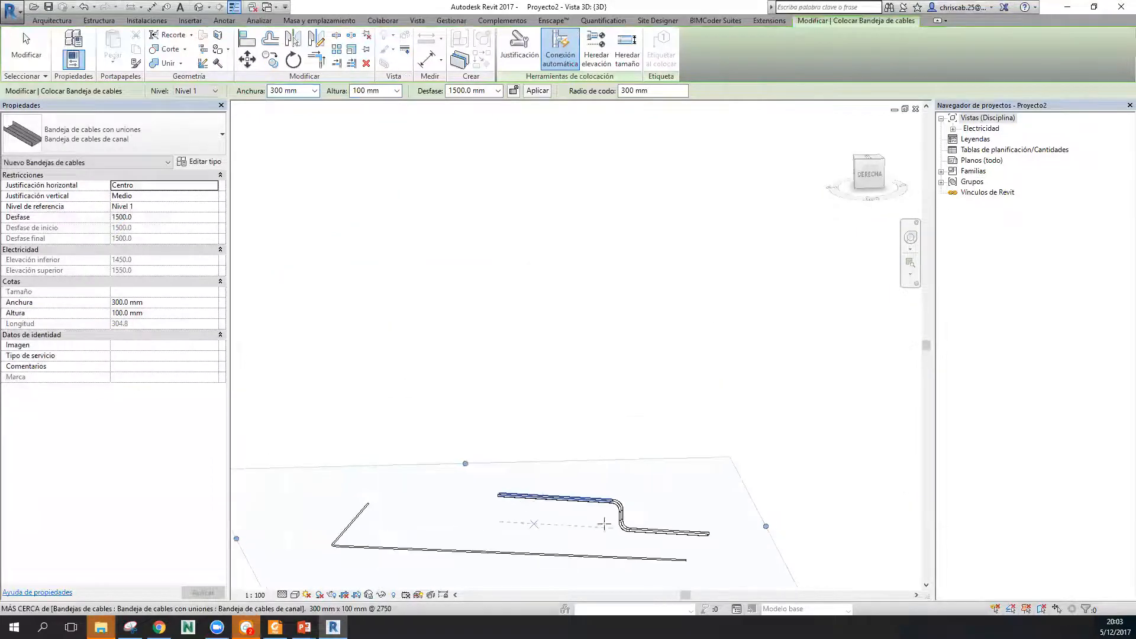
key("Escape")
Check the conduit elbow's properties and bend radius to compare it with the cable tray elbows.
middle_click_drag(413, 473, 375, 476, "shift")
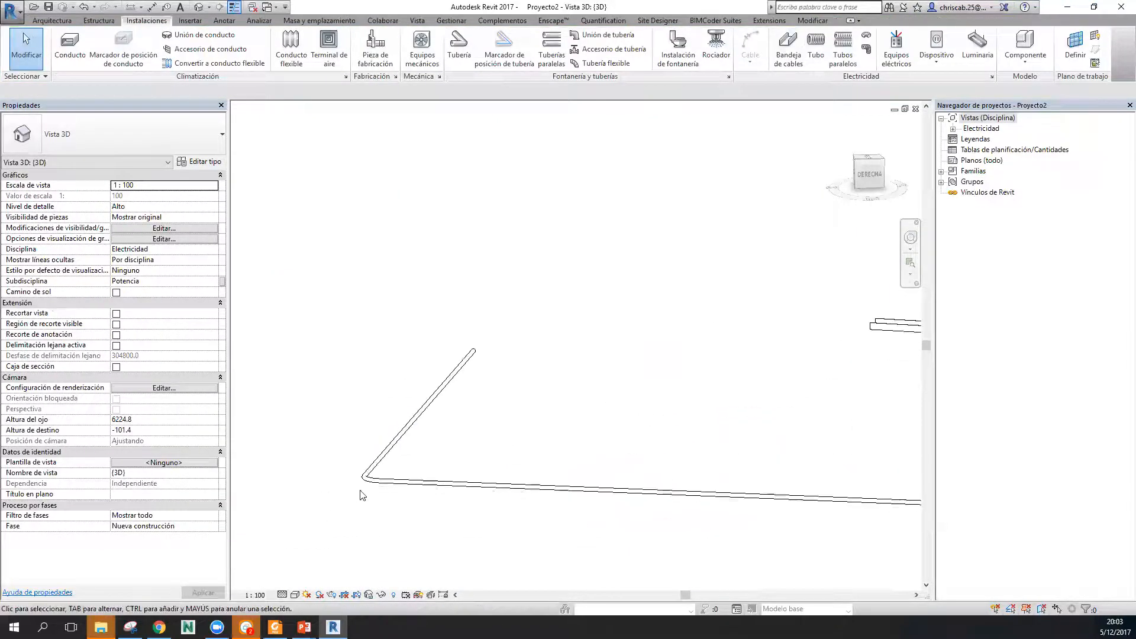
left_click(374, 476)
middle_click_drag(514, 446, 314, 561, "shift")
scroll(552, 417, "up", 4)
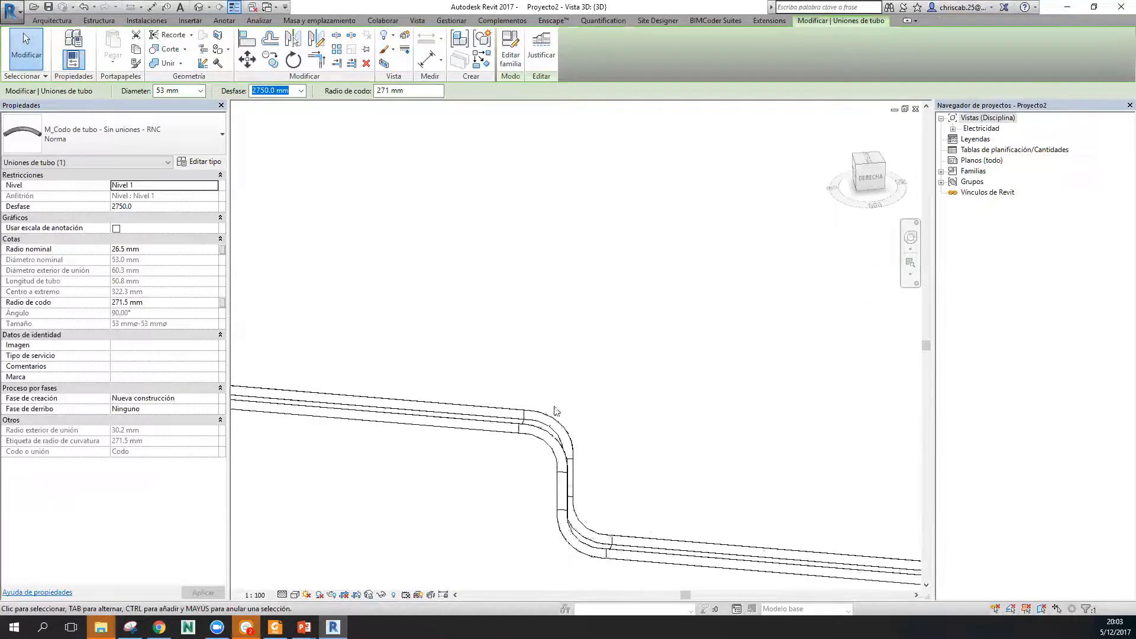
Set the bend radius of the cable tray's upper vertical elbow to 100 mm.
left_click(563, 451)
mouse_move(567, 474)
middle_mouse_down("shift")
mouse_move(618, 535)
mouse_move(568, 492)
middle_mouse_up("shift")
left_click(539, 453)
type("100")
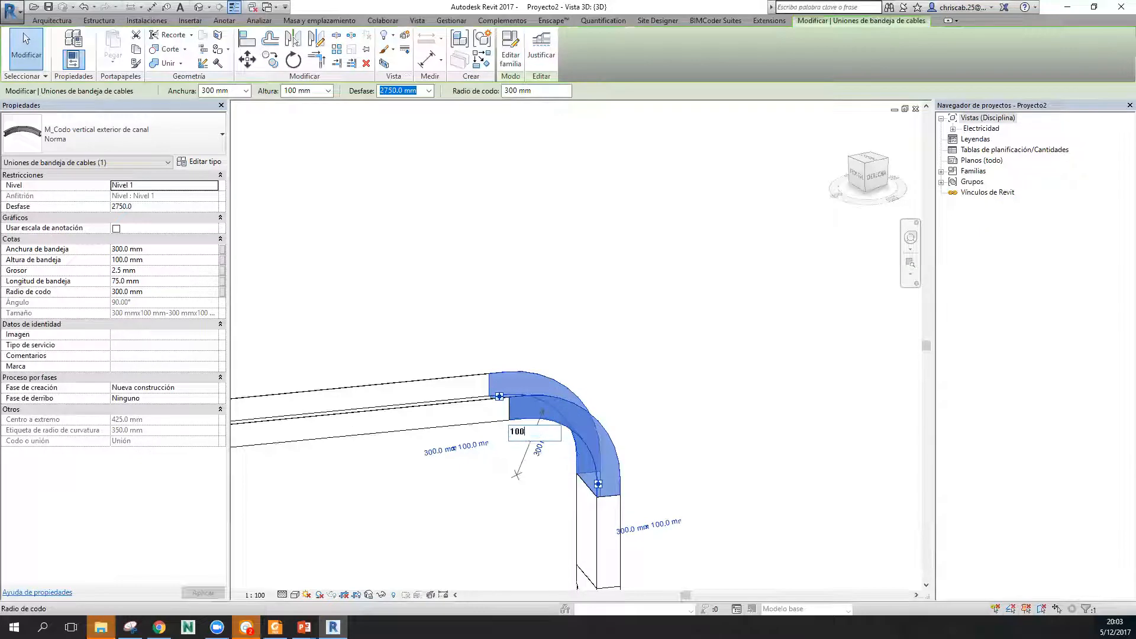
key("Return")
left_click(719, 408)
middle_click_drag(709, 476, 640, 352)
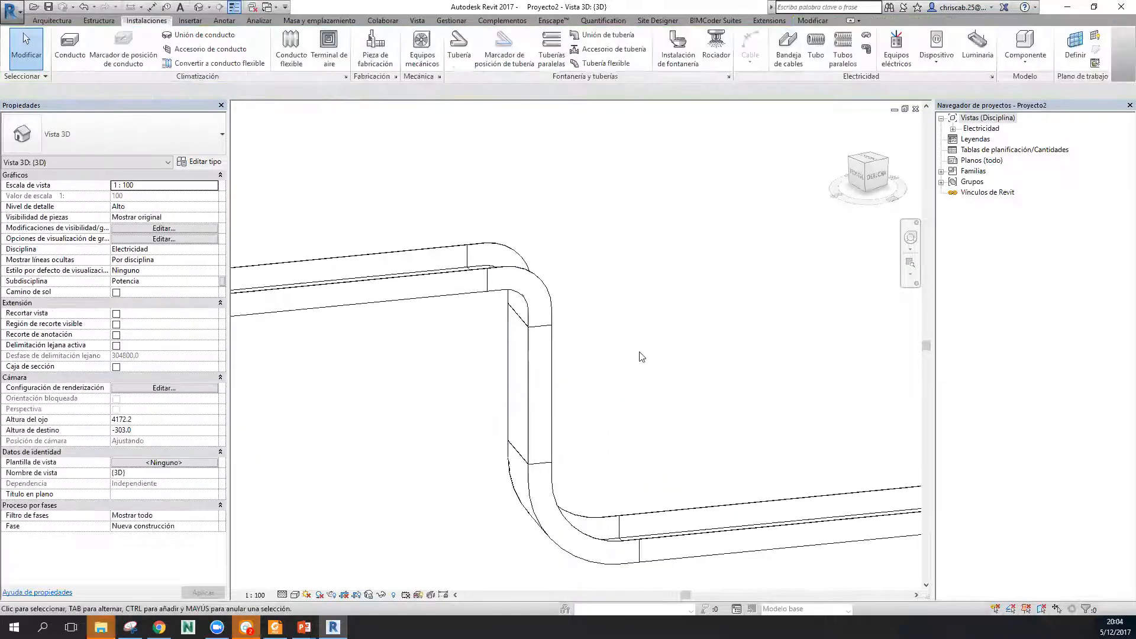
Try to set the bend radius of the cable tray's lower vertical elbow to 1003 mm.
left_click(558, 523)
left_click(572, 474)
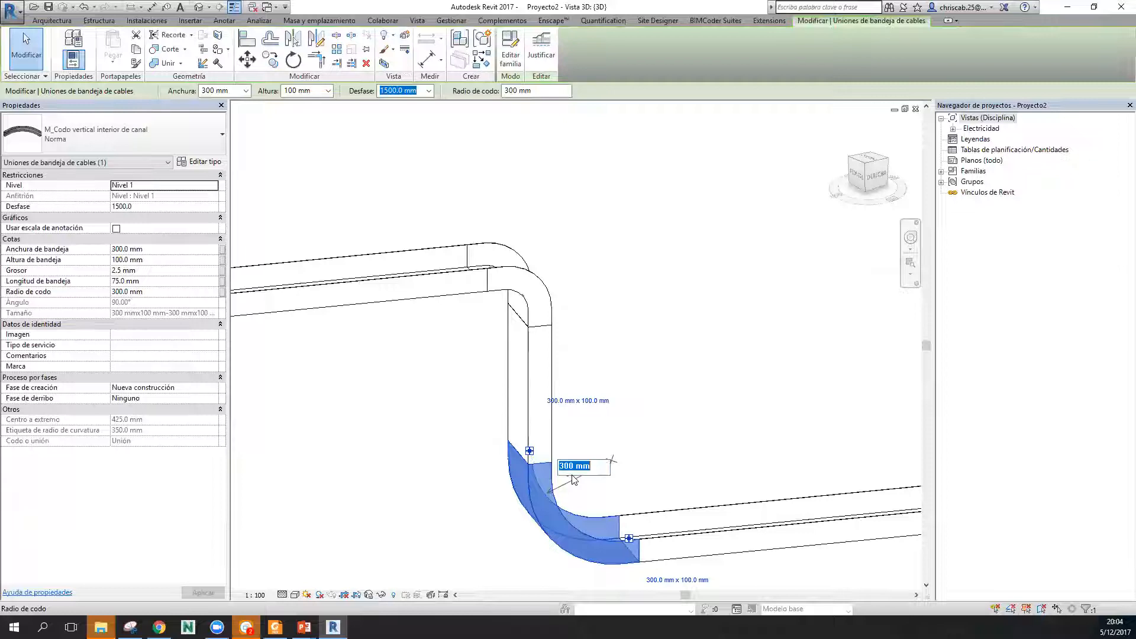
type("1003")
key("Return")
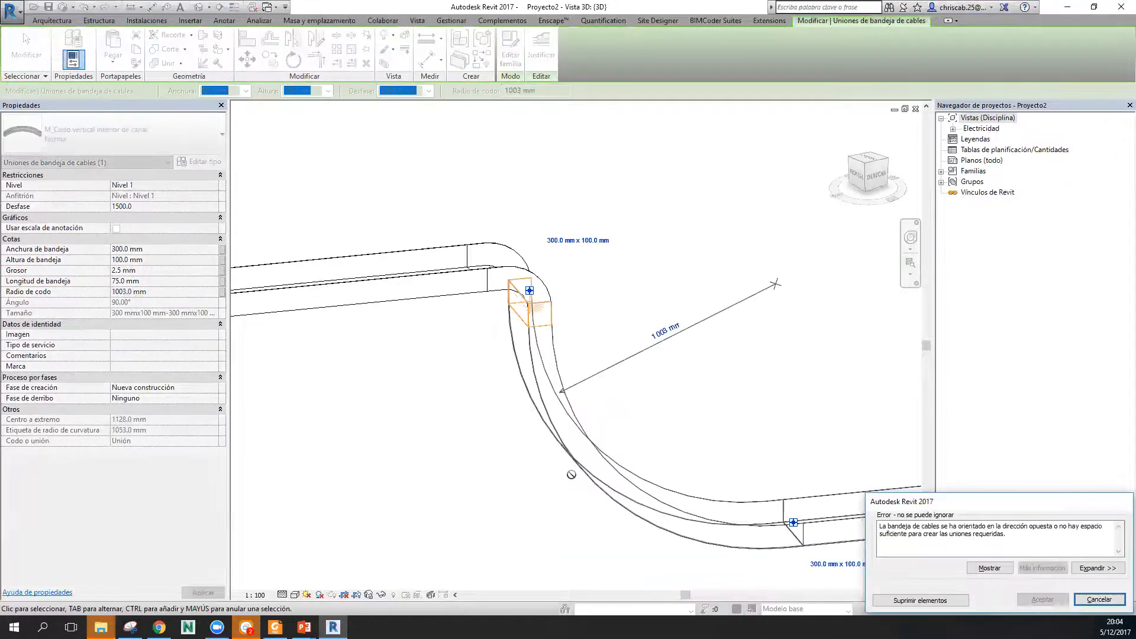
key("Escape")
Set the bend radius of the cable tray's lower vertical elbow to 50 mm.
left_click(558, 523)
left_click(571, 473)
type("50")
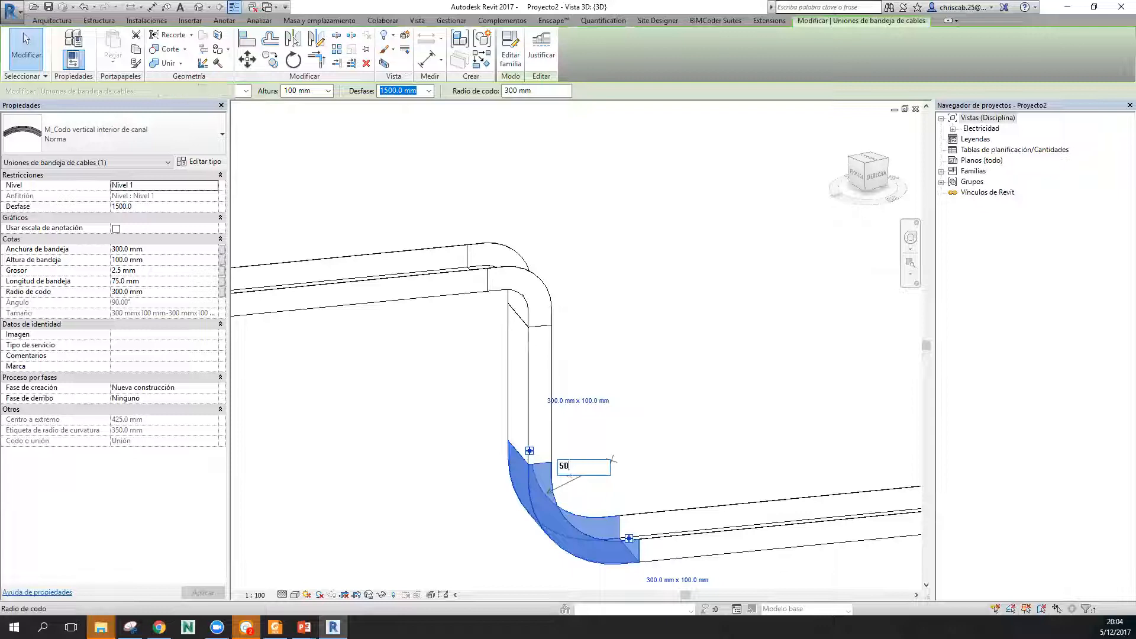
key("Return")
left_click(579, 394)
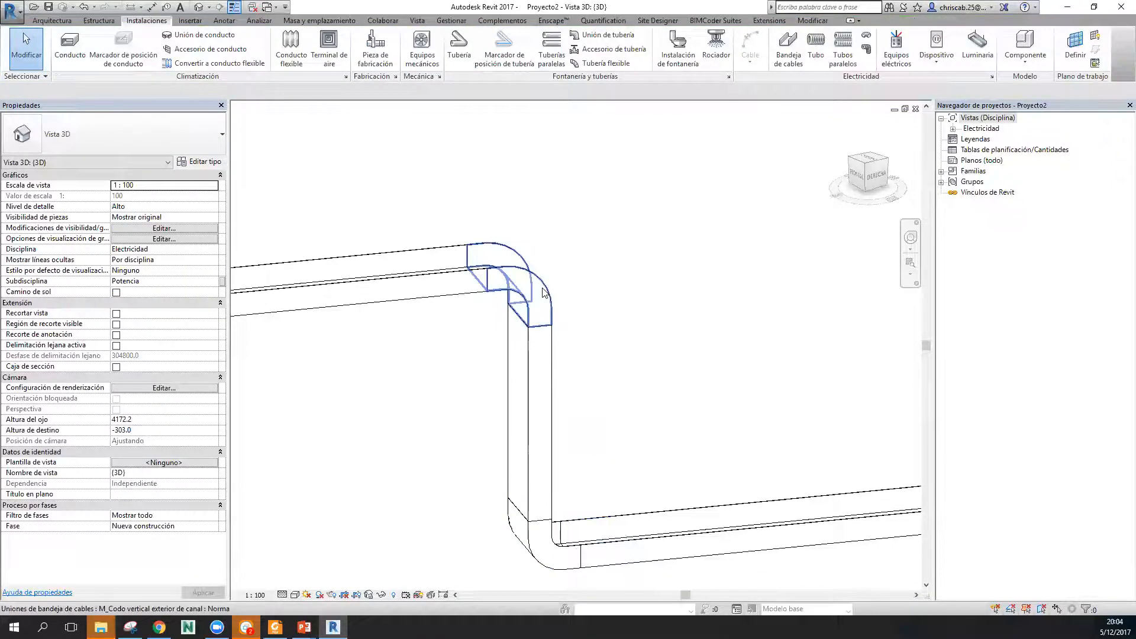
Set the bend radius of the cable tray's upper vertical elbow to 50 mm.
left_click(538, 305)
left_click(507, 299)
type("50")
key("Return")
left_click(759, 435)
scroll(758, 435, "down", 2)
middle_click_drag(759, 438, 666, 464, "shift")
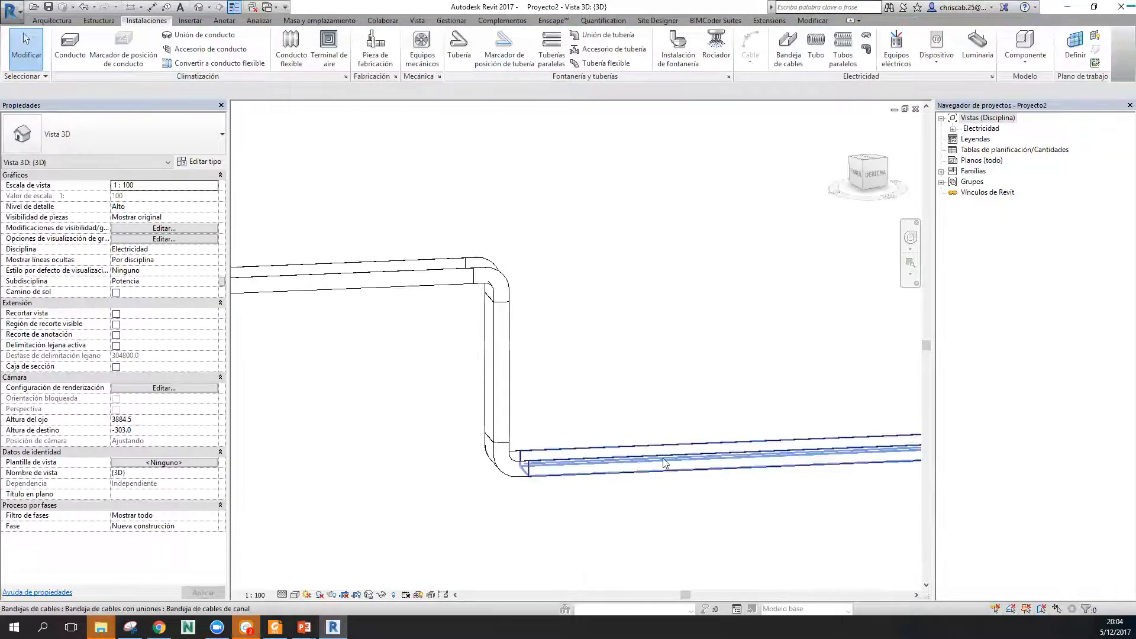
Try to set the offset of the lower cable tray run to 2800 mm.
left_click(668, 457)
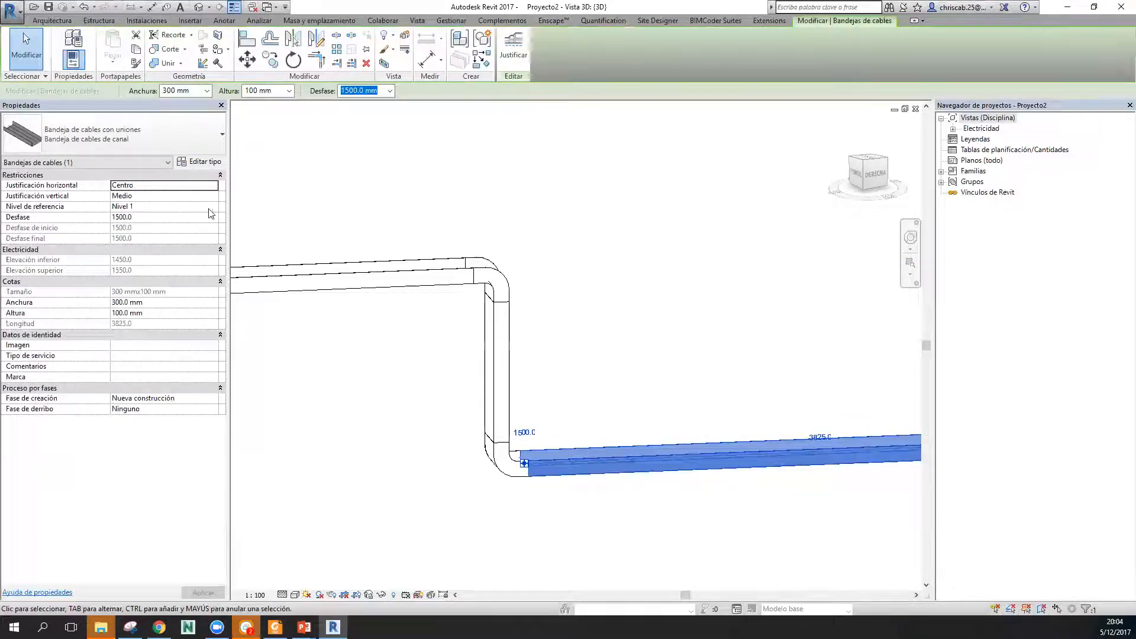
left_click(379, 88)
type("2")
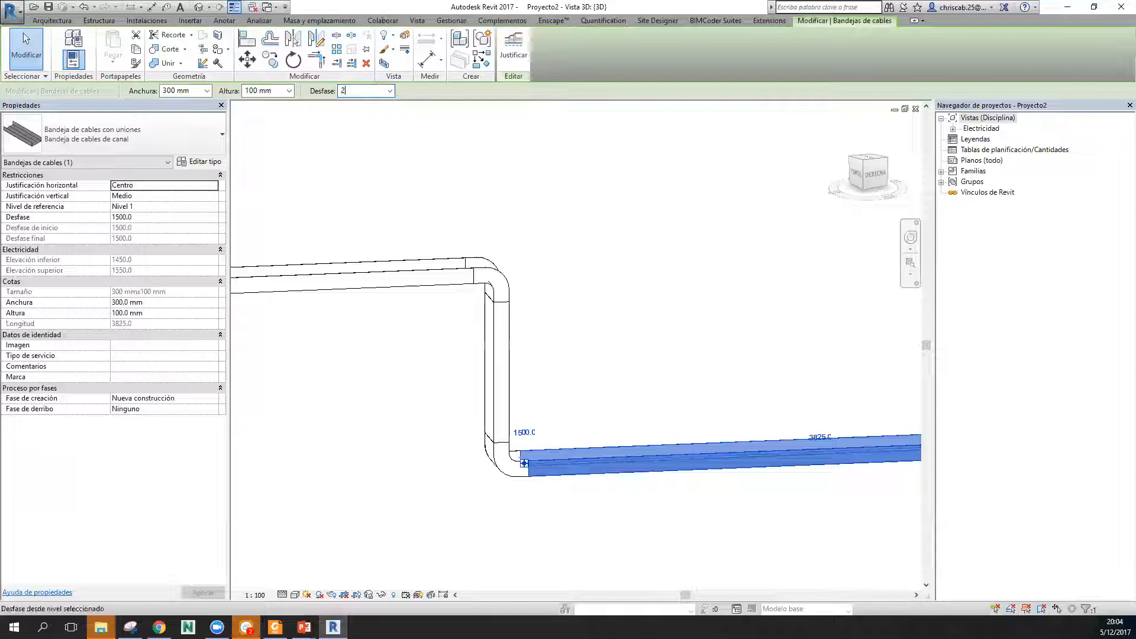
type("800")
key("Return")
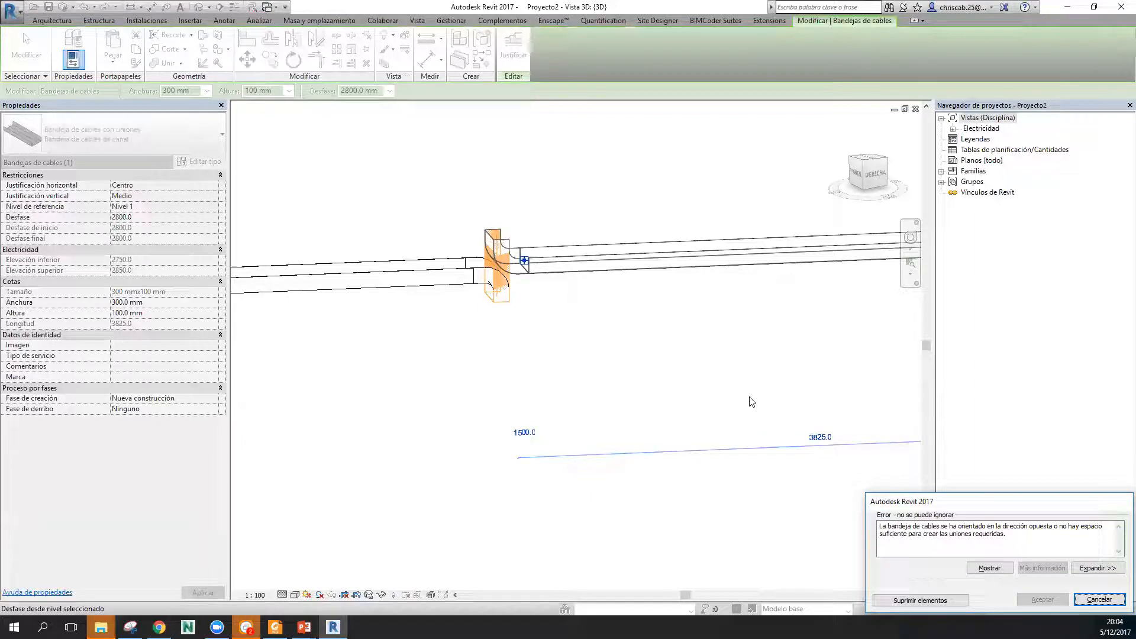
key("Escape")
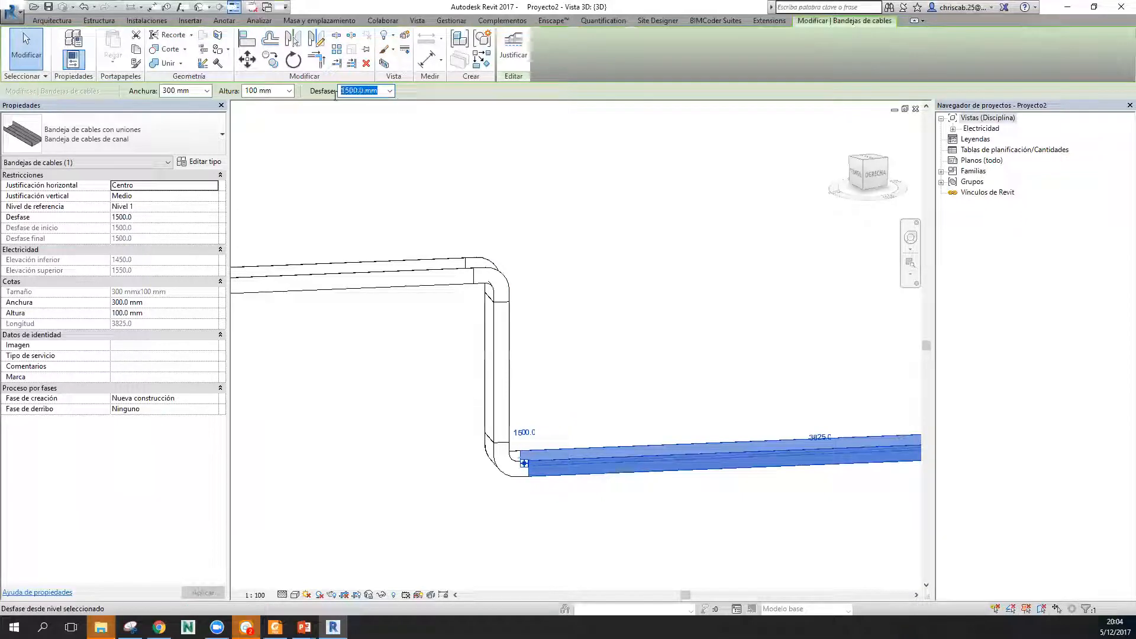
Set the offset of the lower cable tray run to 2100 mm.
type("1")
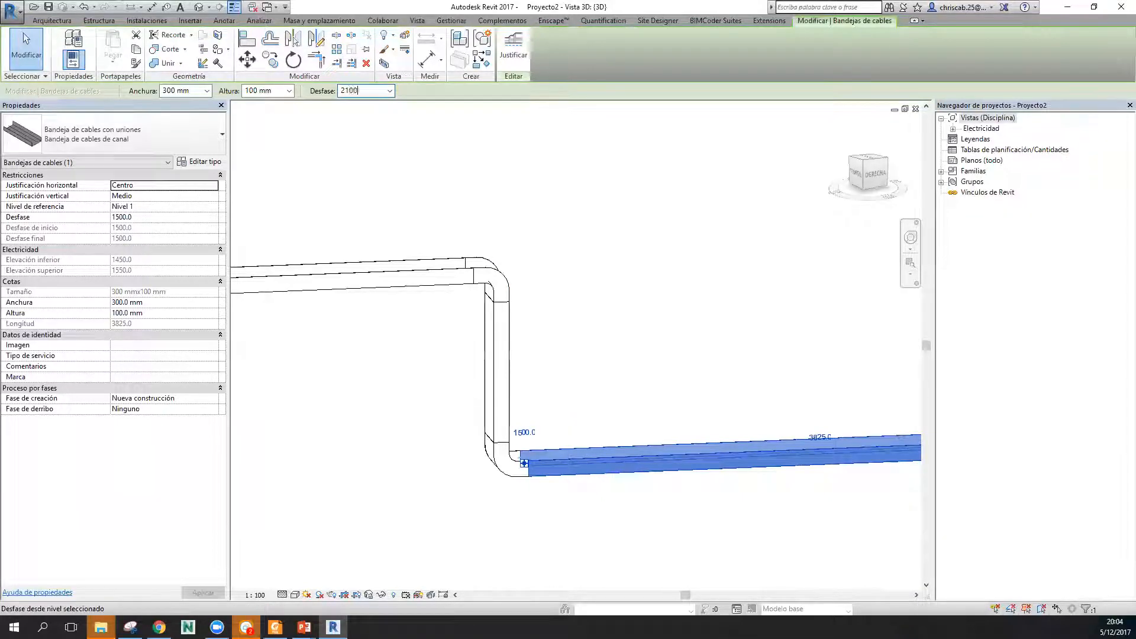
type("00")
key("Return")
middle_click_drag(457, 220, 468, 553, "shift")
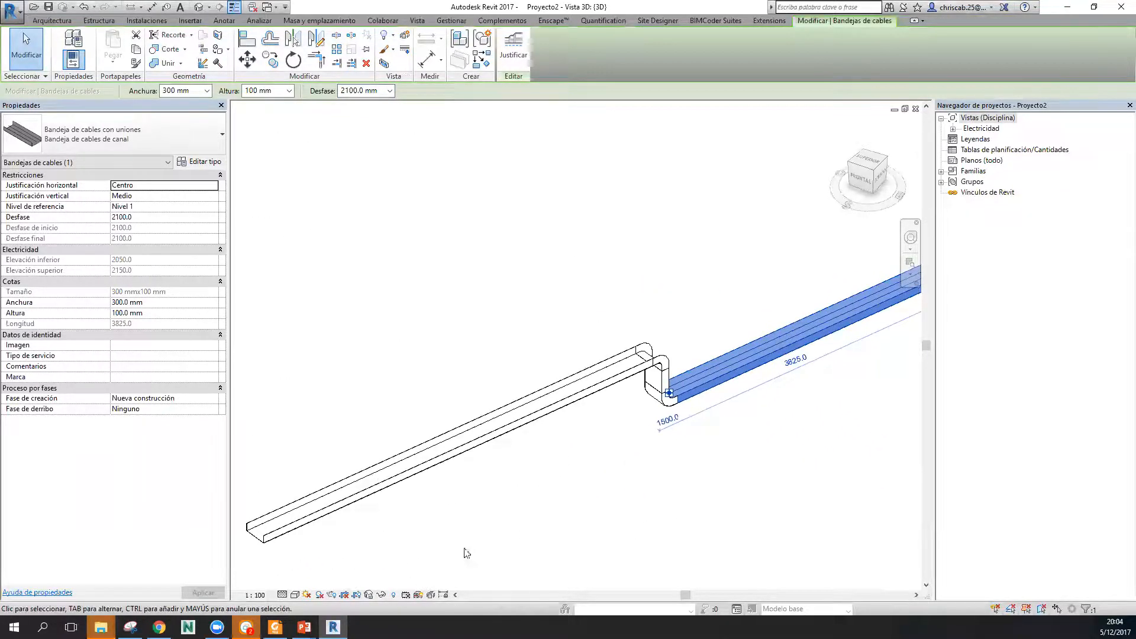
Change the upper cable tray run to the type Bandeja de cables de escalera.
key("Tab")
left_click(315, 522)
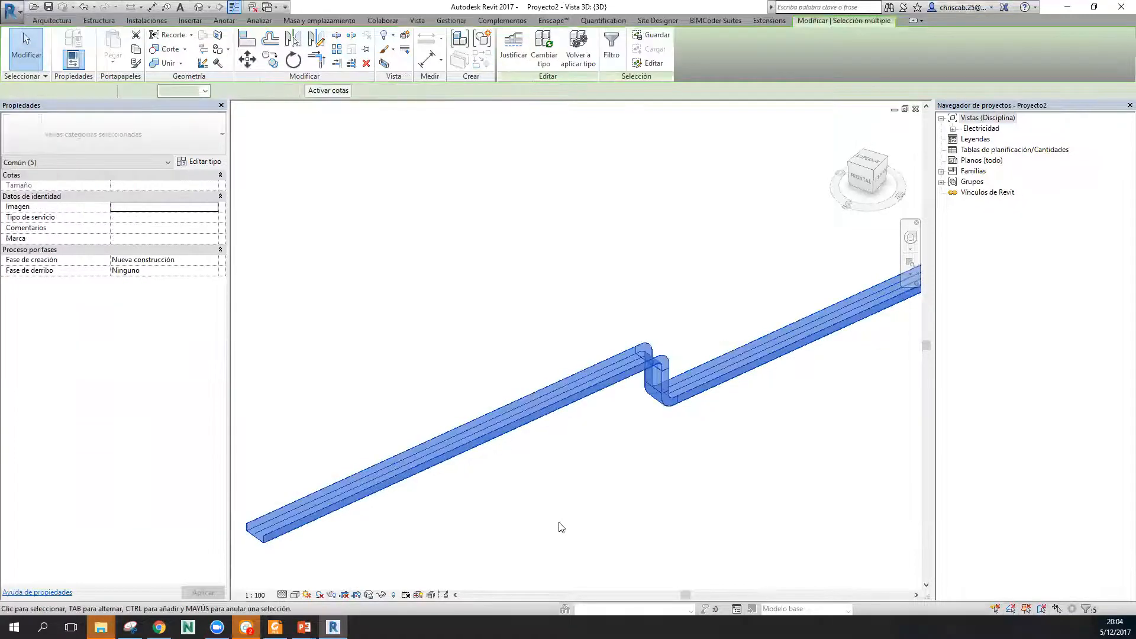
left_click(541, 355)
key("Tab")
left_click(559, 401)
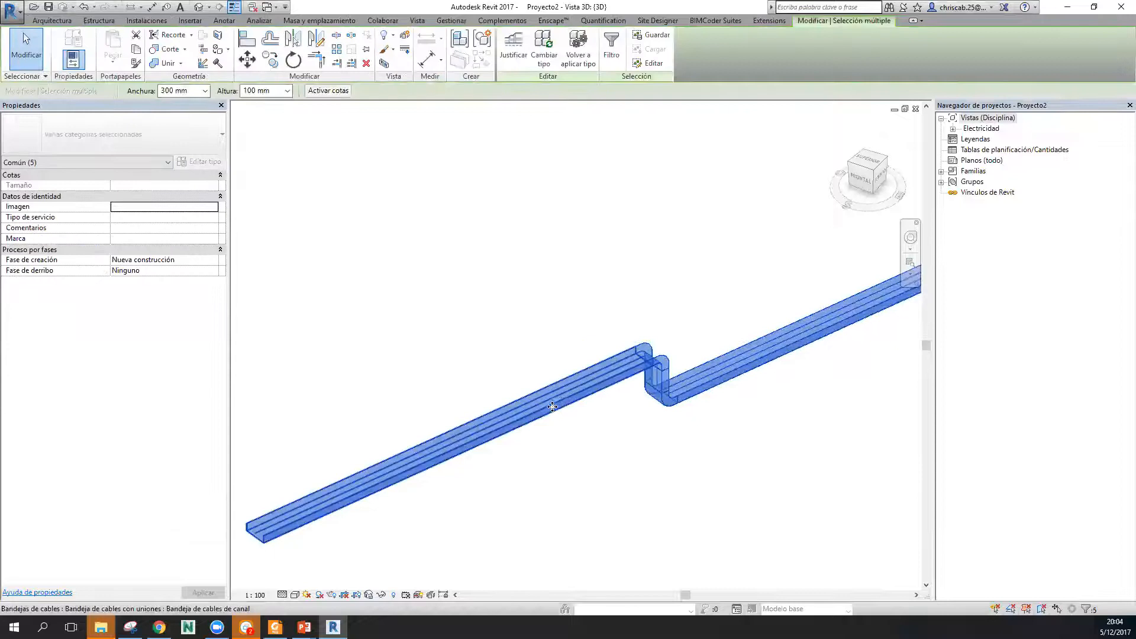
key("Escape")
left_click(553, 407)
left_click(121, 137)
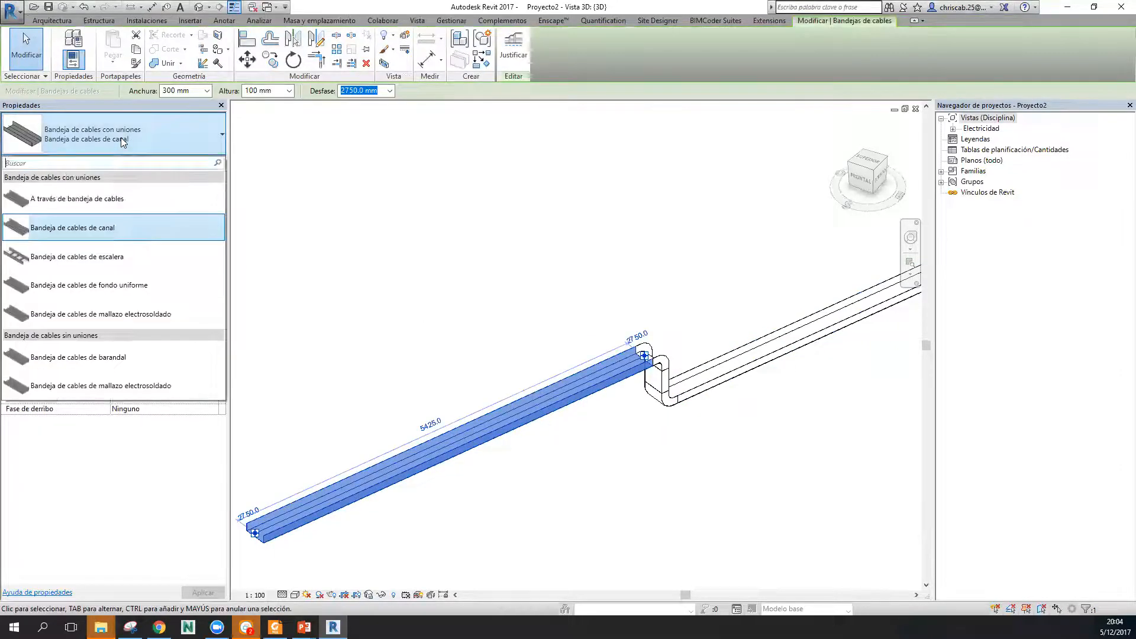
left_click(82, 268)
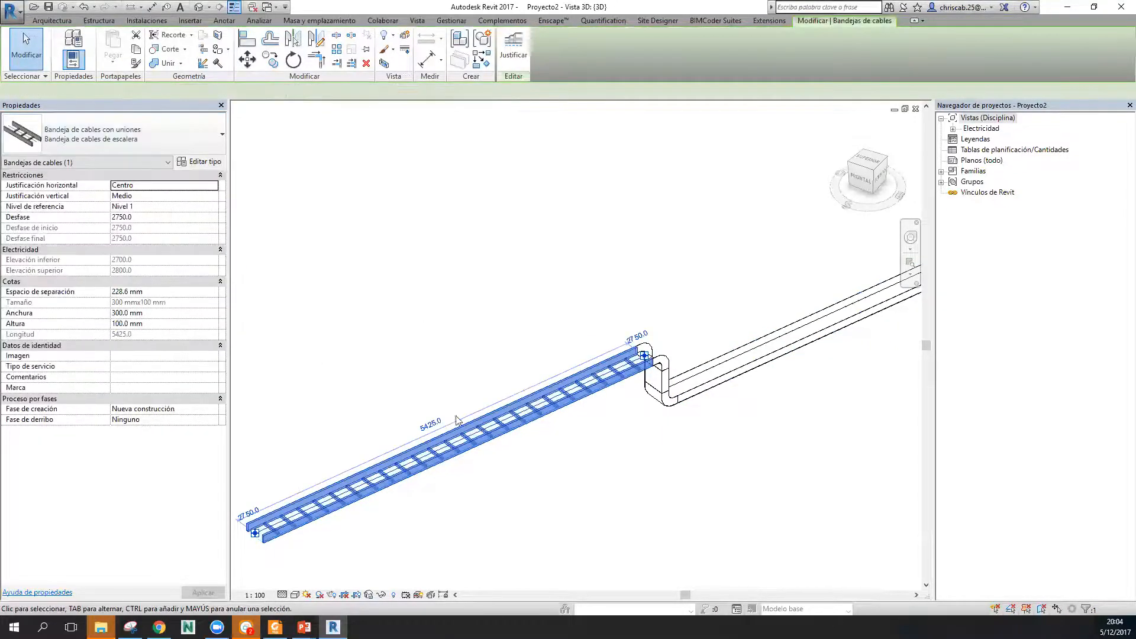
left_click(536, 525)
Change the lower cable tray run to the ladder type Bandeja de cables de escalera.
middle_click_drag(581, 526, 698, 459, "shift")
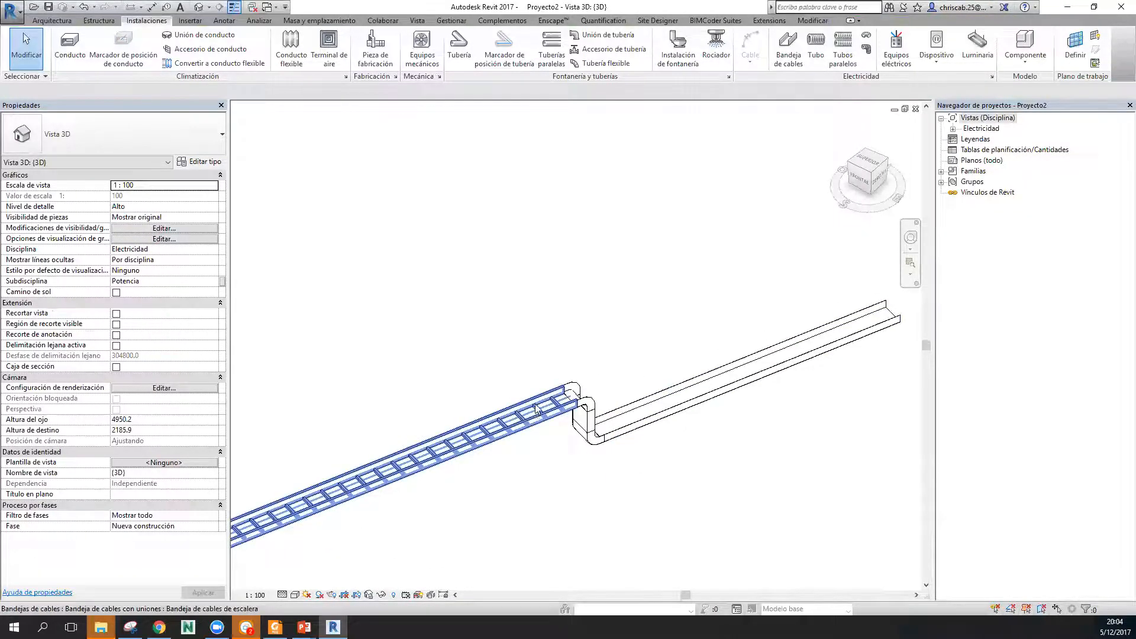
scroll(540, 403, "up", 1)
left_click(620, 444)
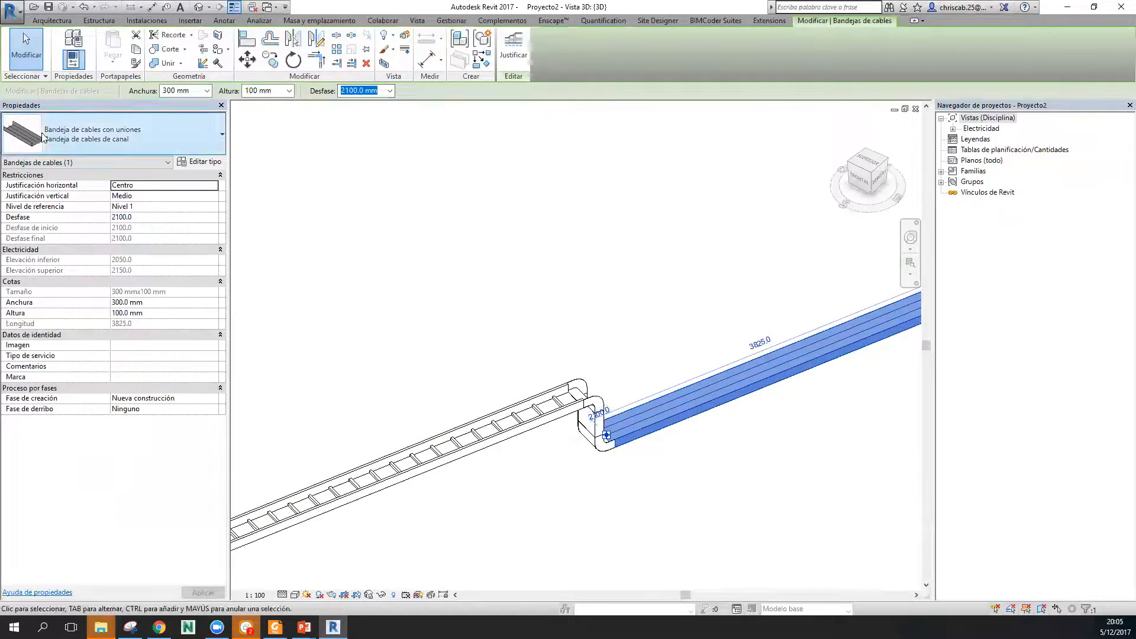
left_click(113, 133)
left_click(77, 257)
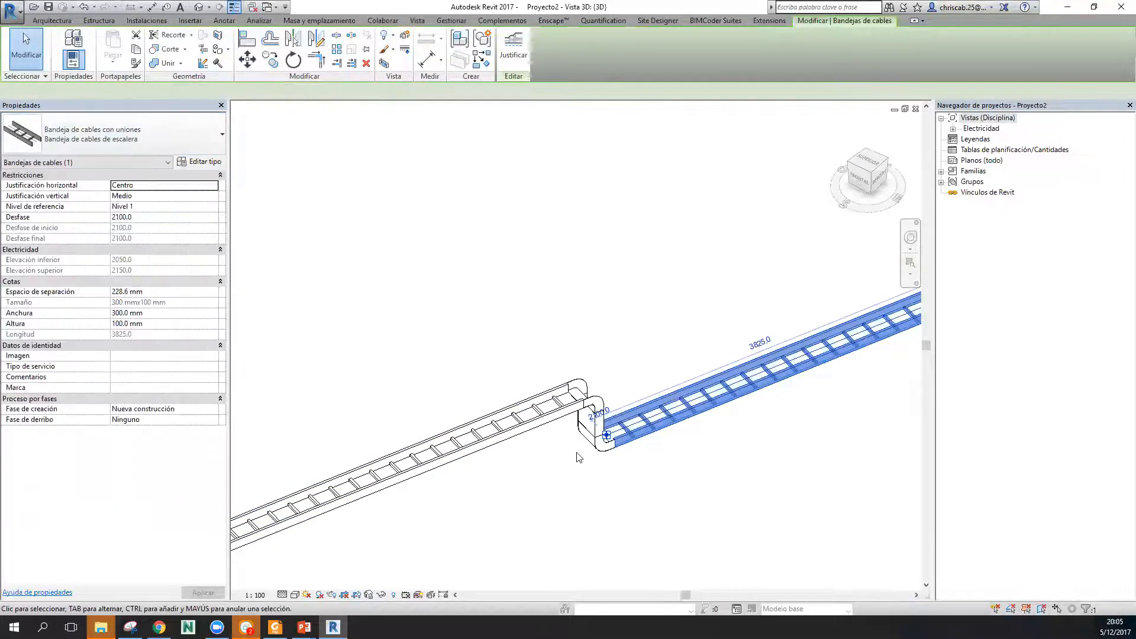
Change the upper vertical elbow to M_Codo vertical exterior de escalera, type Norma.
left_click(603, 366)
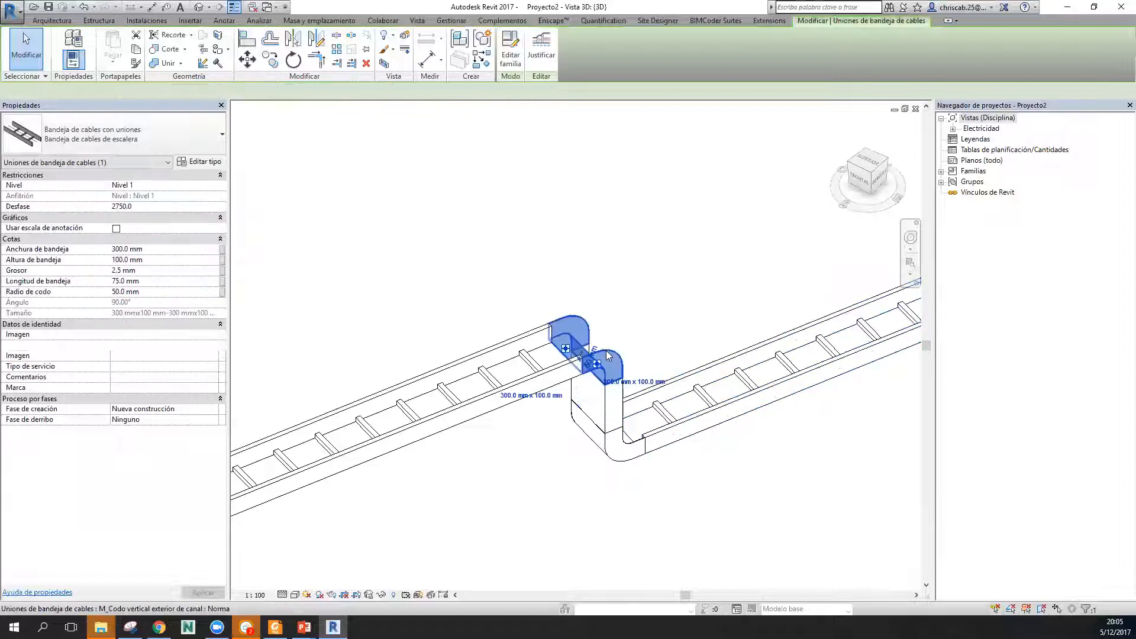
left_click(144, 147)
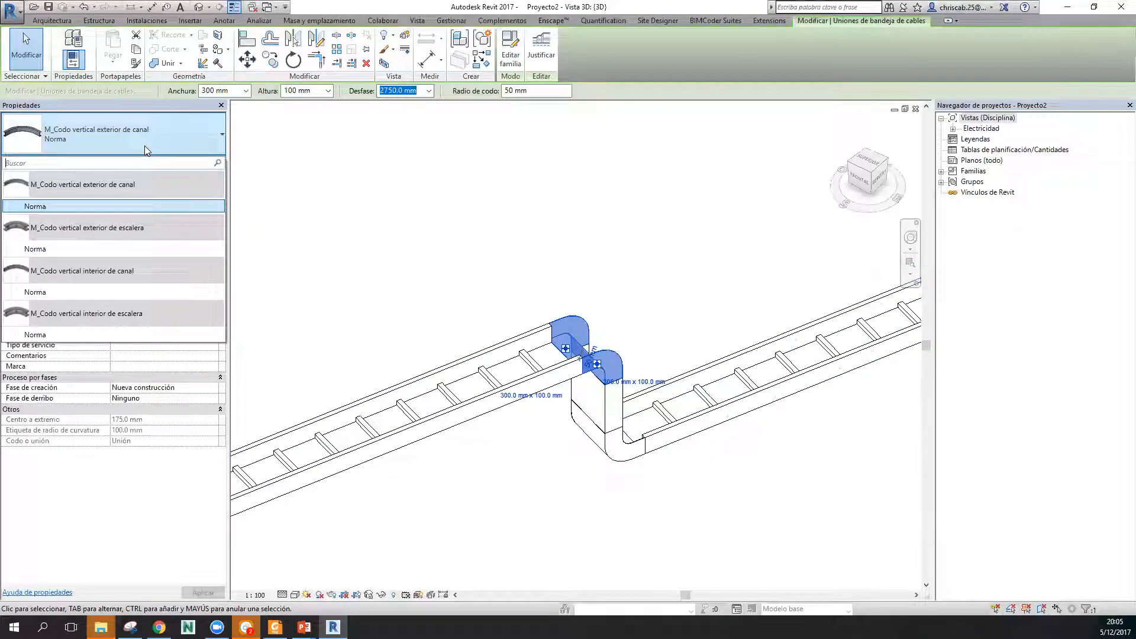
left_click(129, 248)
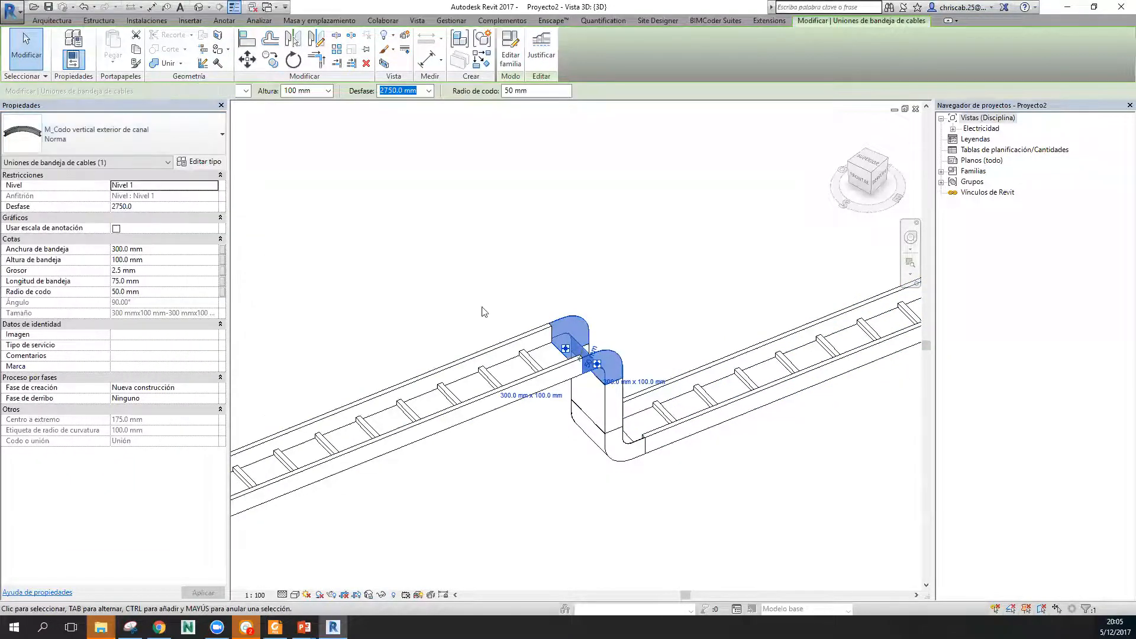
left_click(653, 331)
Examine the tray's vertical drop from the opposite side, checking the types of the lower elbow and the upper run.
middle_click_drag(653, 330, 488, 373, "shift")
middle_click_drag(487, 237, 491, 539)
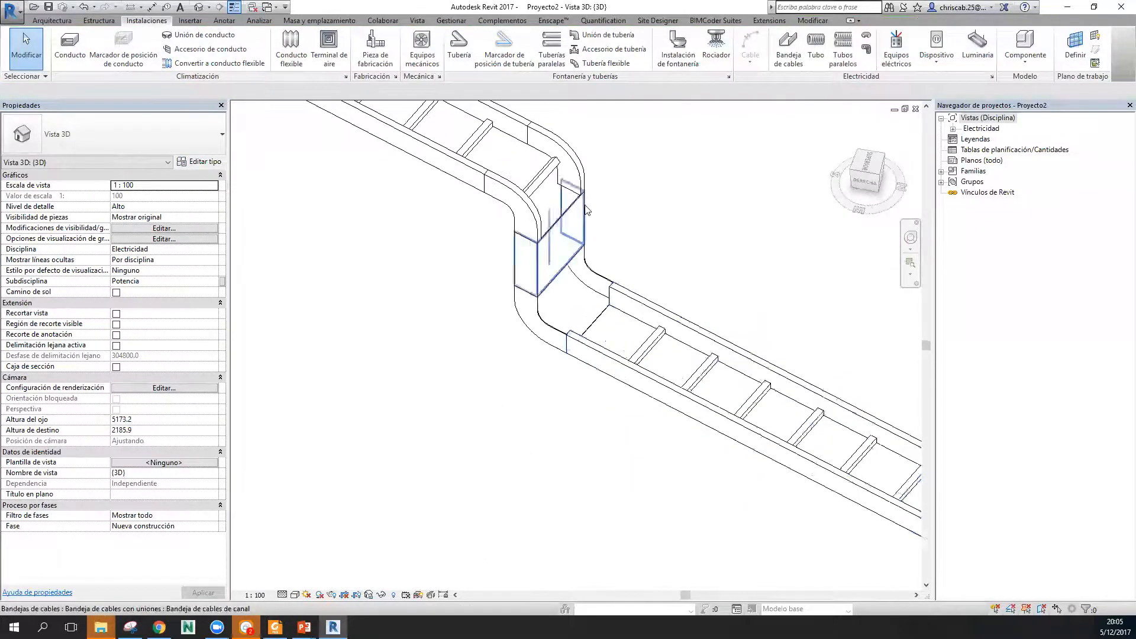
scroll(587, 212, "up", 1)
left_click(591, 285)
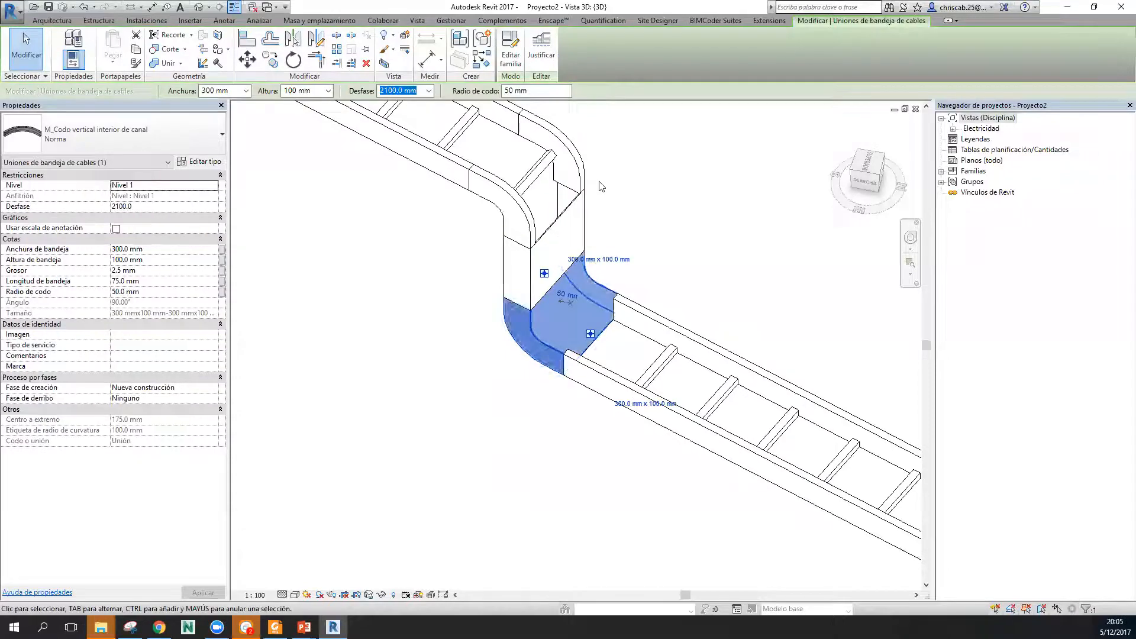
key("Escape")
middle_click_drag(487, 301, 516, 477)
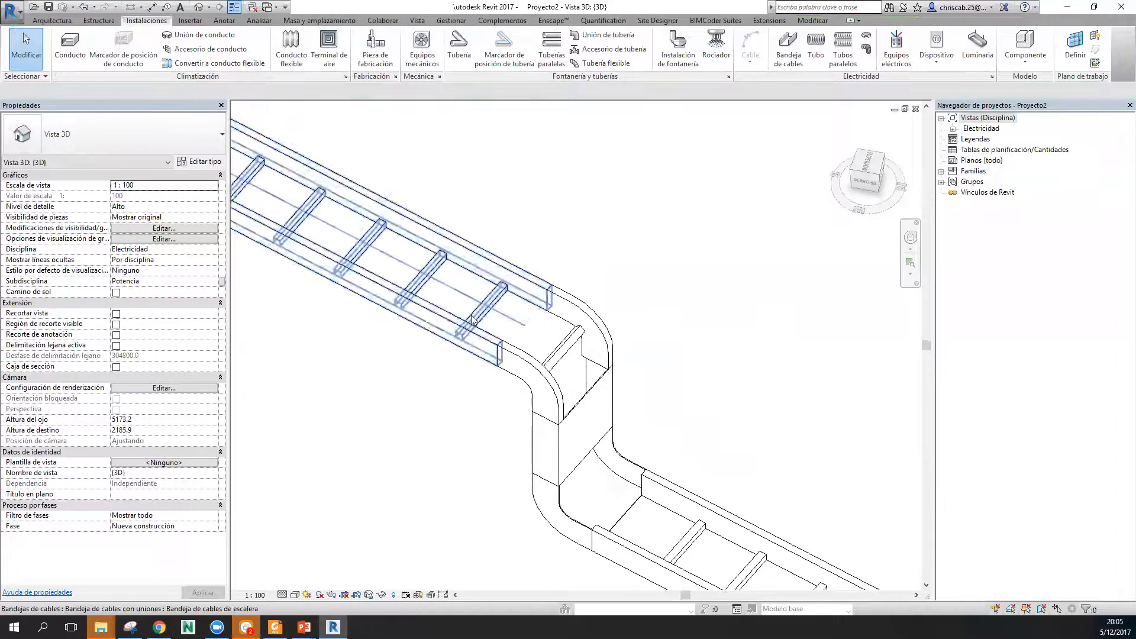
left_click(473, 323)
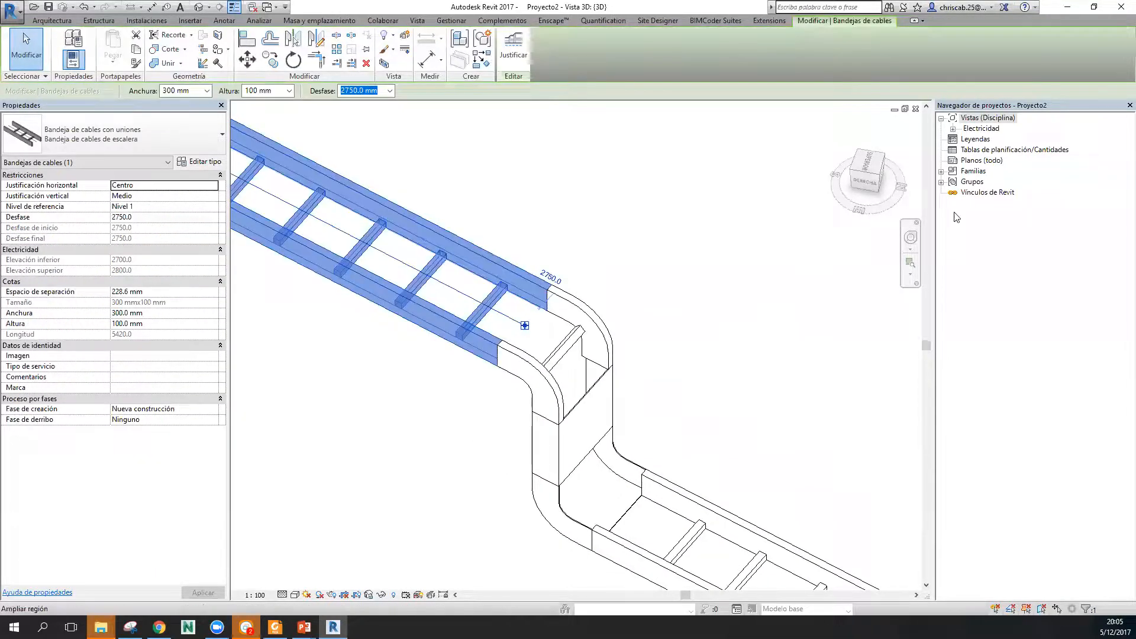
Examine the fittings assigned to the cable tray types in the project's families, including the type properties of Bandeja de cables de escalera.
left_click(942, 171)
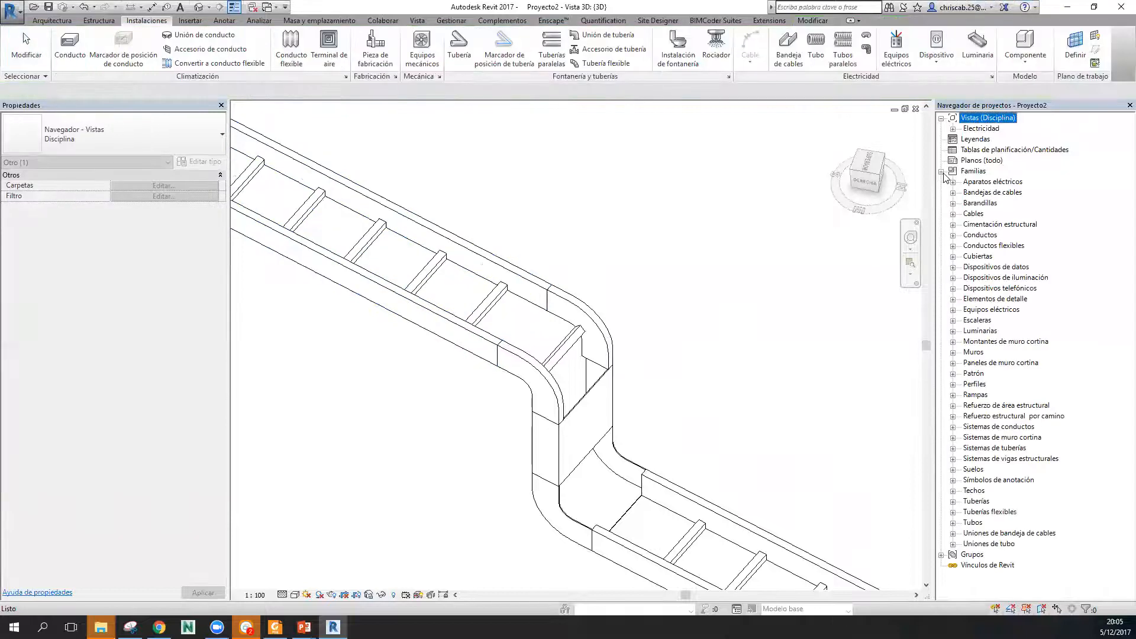
left_click(953, 193)
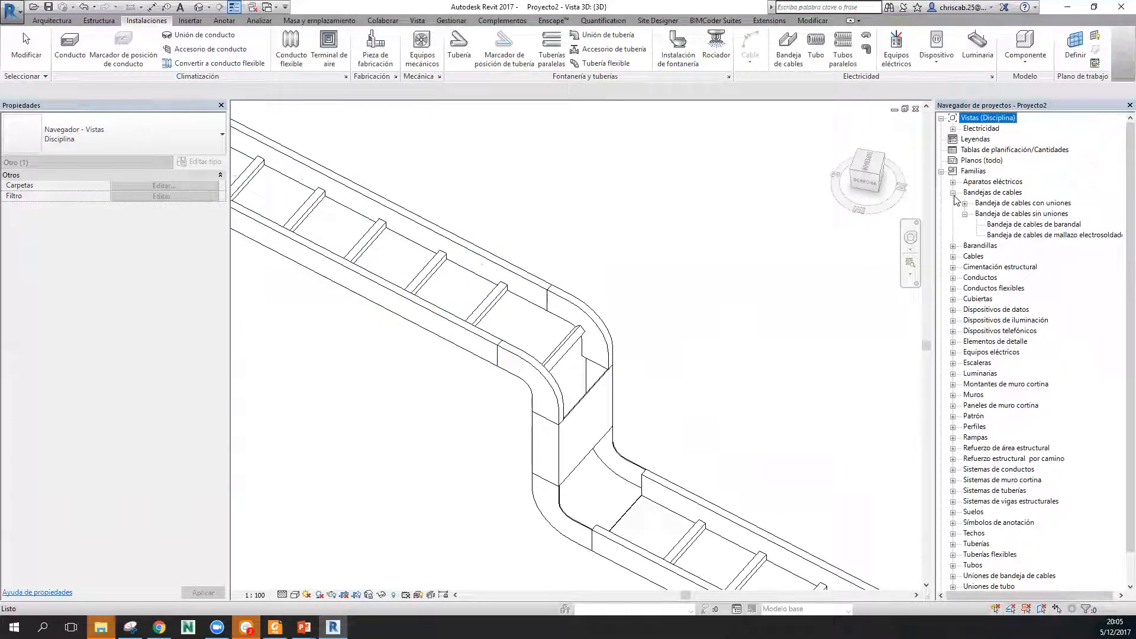
left_click(1051, 226)
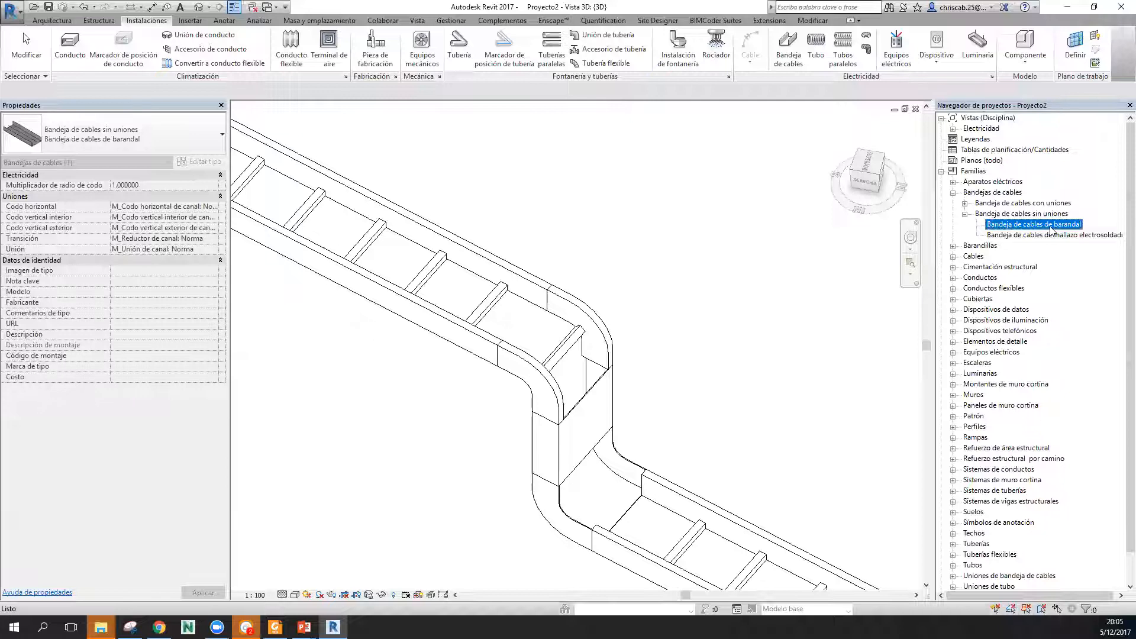
left_click(1055, 234)
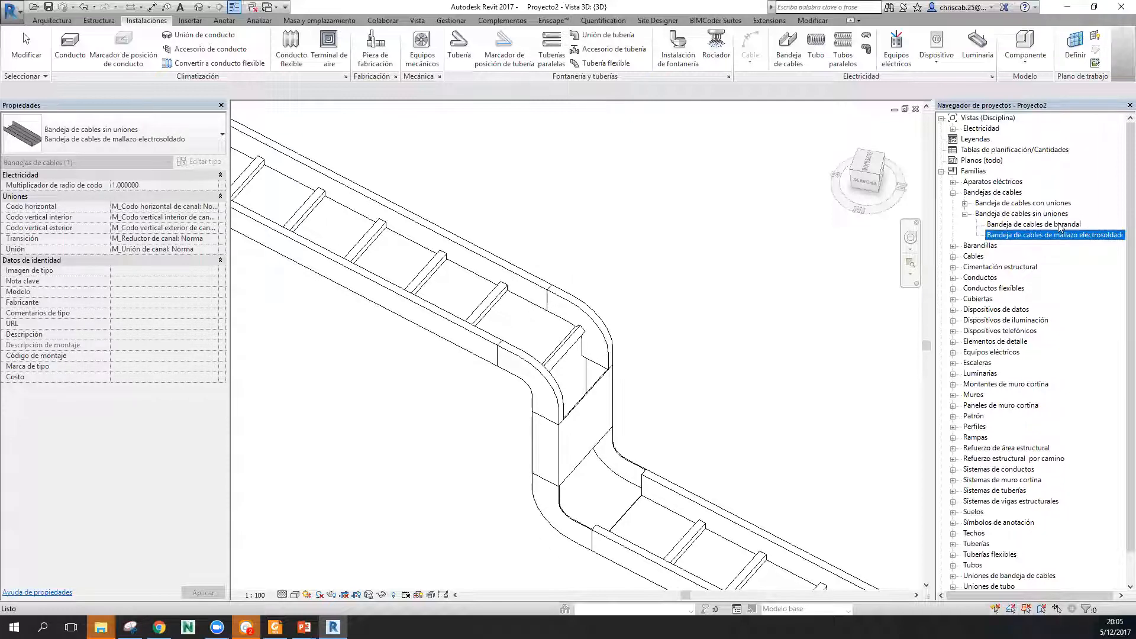
left_click(965, 203)
left_click(1033, 235)
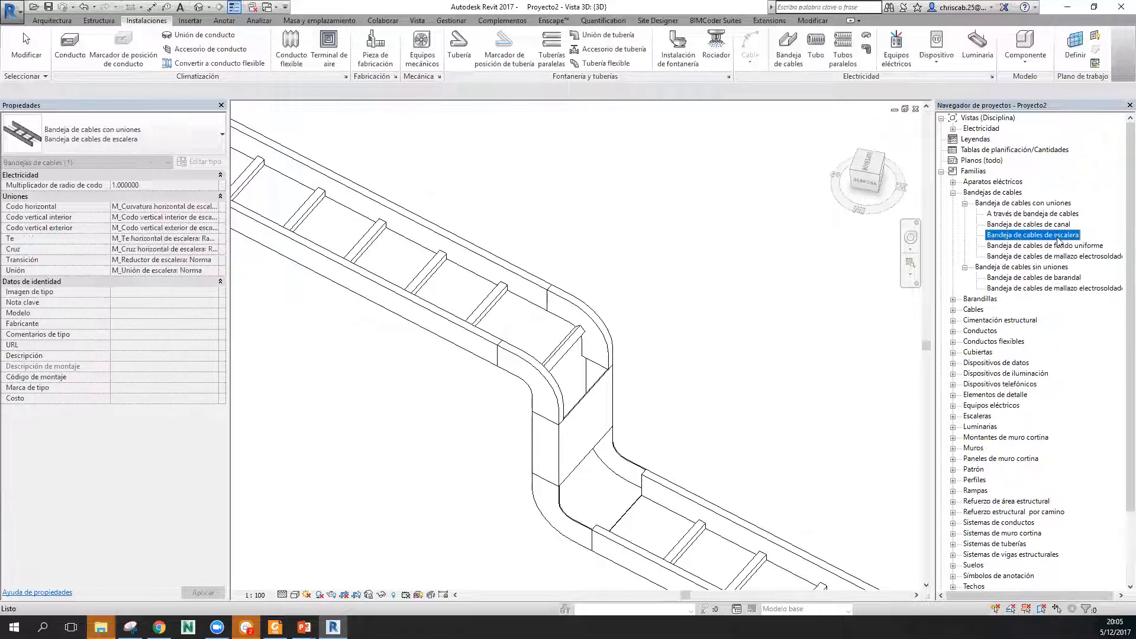
right_click(1033, 235)
left_click(1059, 340)
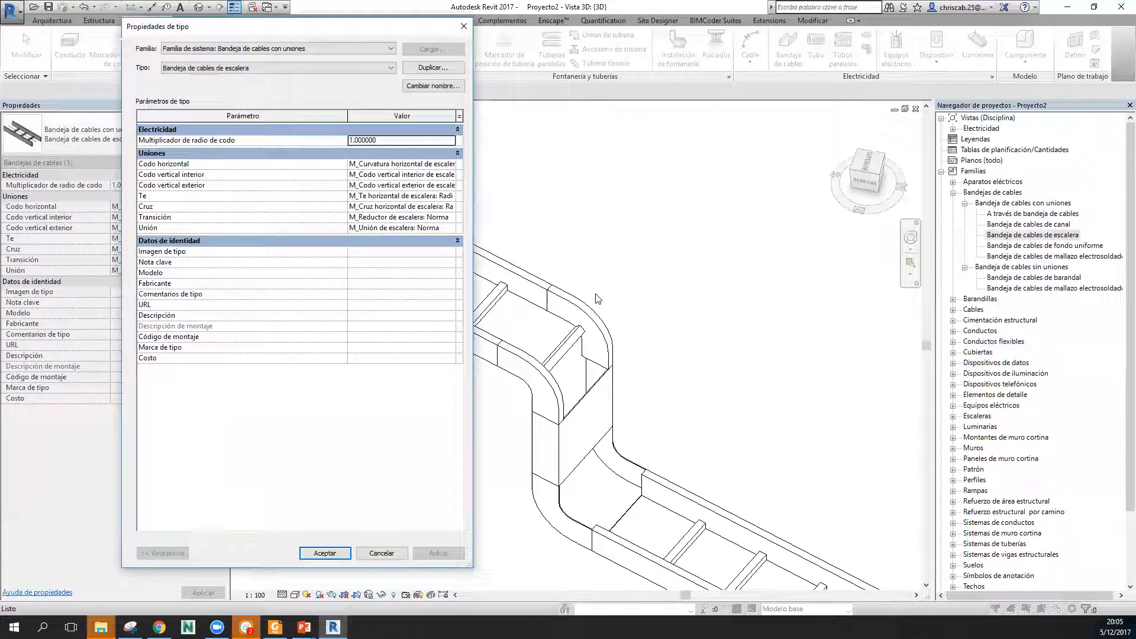
left_click_drag(472, 313, 360, 332)
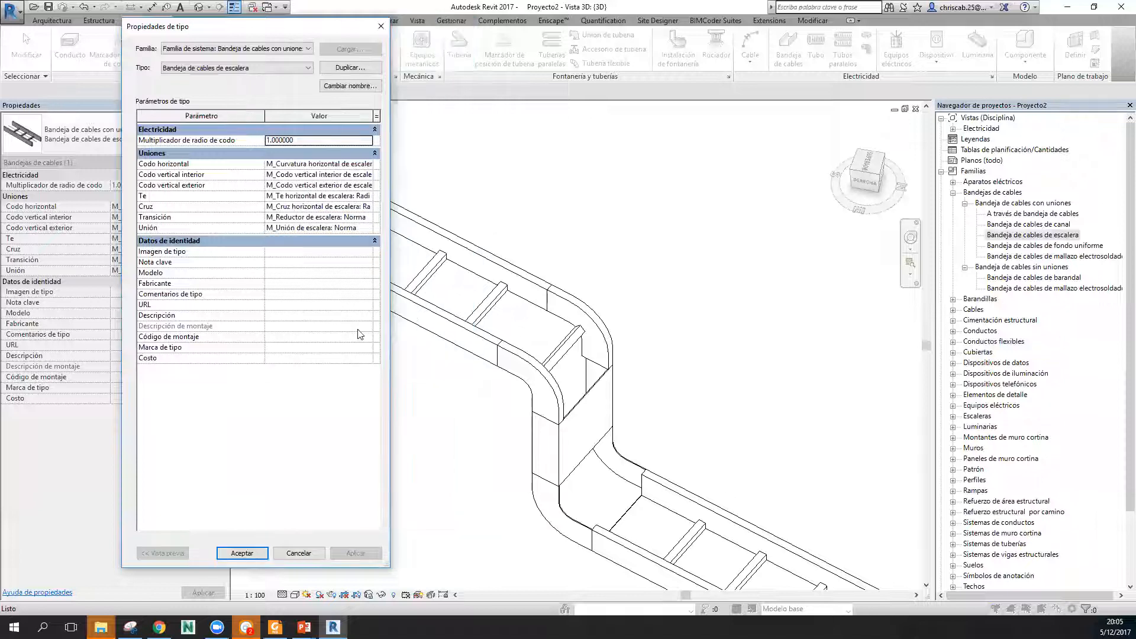
left_click(381, 26)
Draw a separate 300 x 100 mm channel cable tray at 1500 mm offset, running away from near the ladder tray's free end.
scroll(432, 231, "down", 2)
scroll(431, 232, "down", 4)
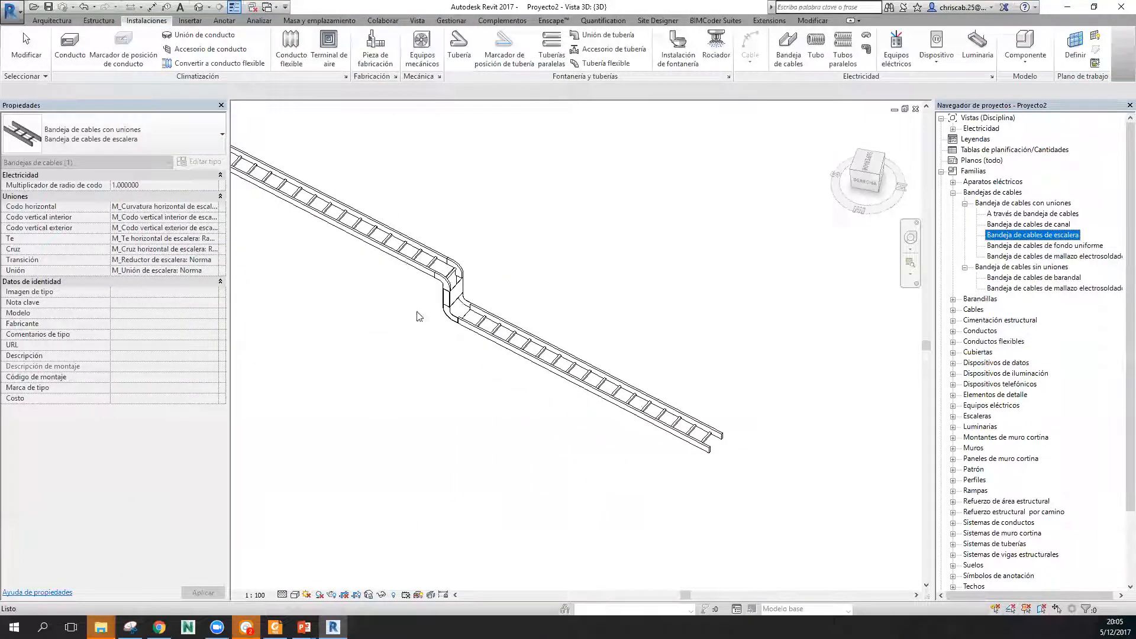
middle_click_drag(566, 436, 589, 500)
middle_click_drag(599, 349, 527, 321)
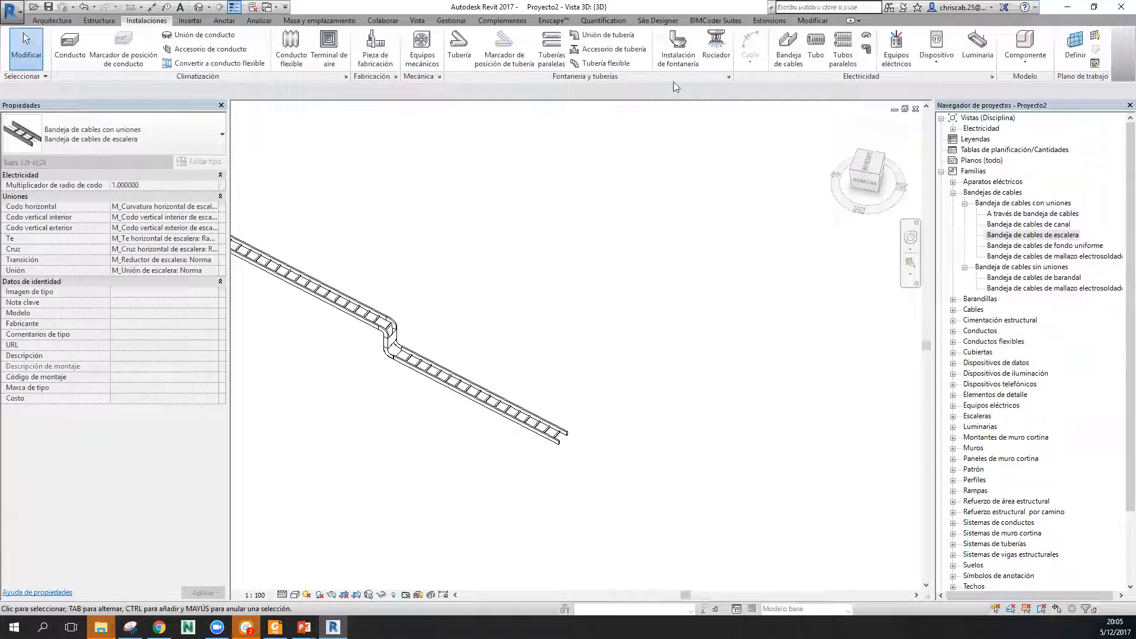
left_click(789, 51)
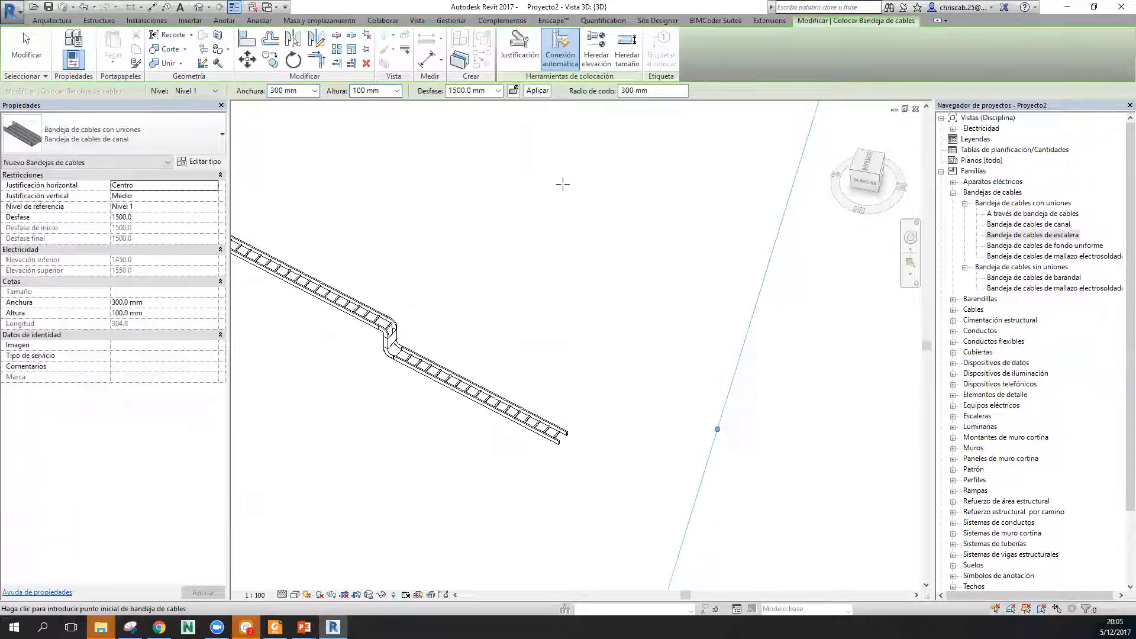
left_click(563, 184)
key("Escape")
scroll(495, 393, "up", 2)
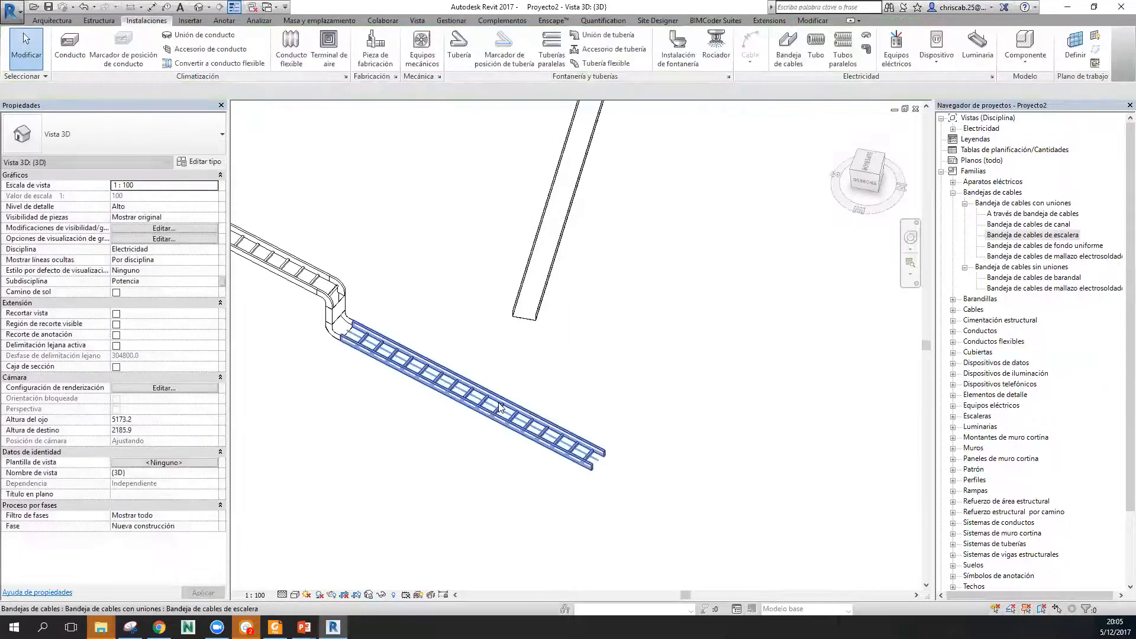
key("t")
key("r")
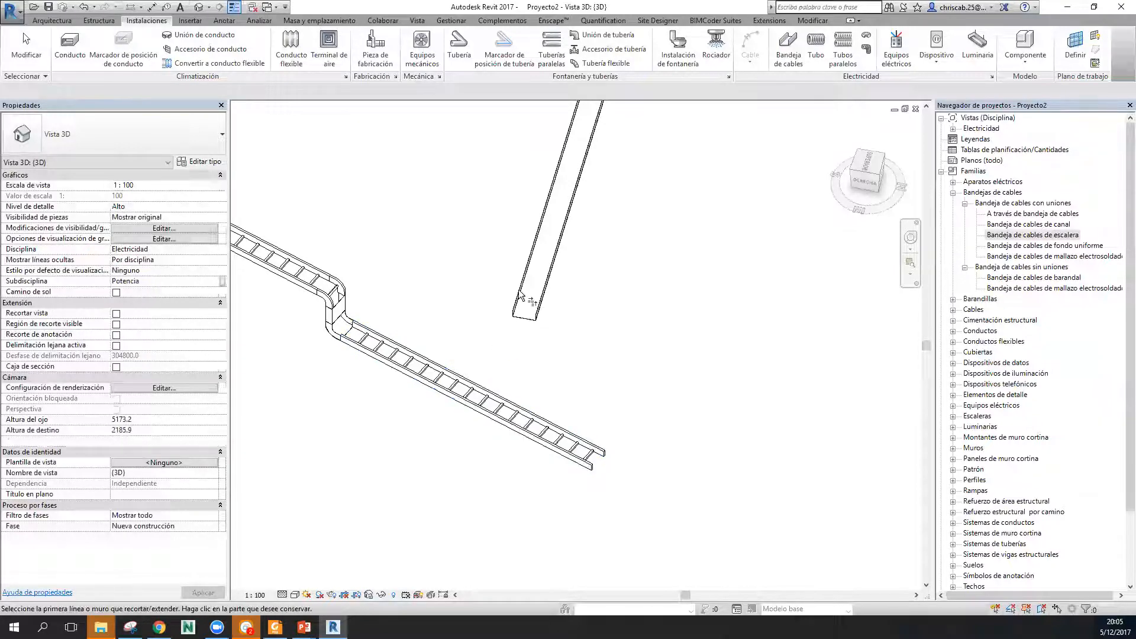
middle_click_drag(520, 308, 540, 273, "shift")
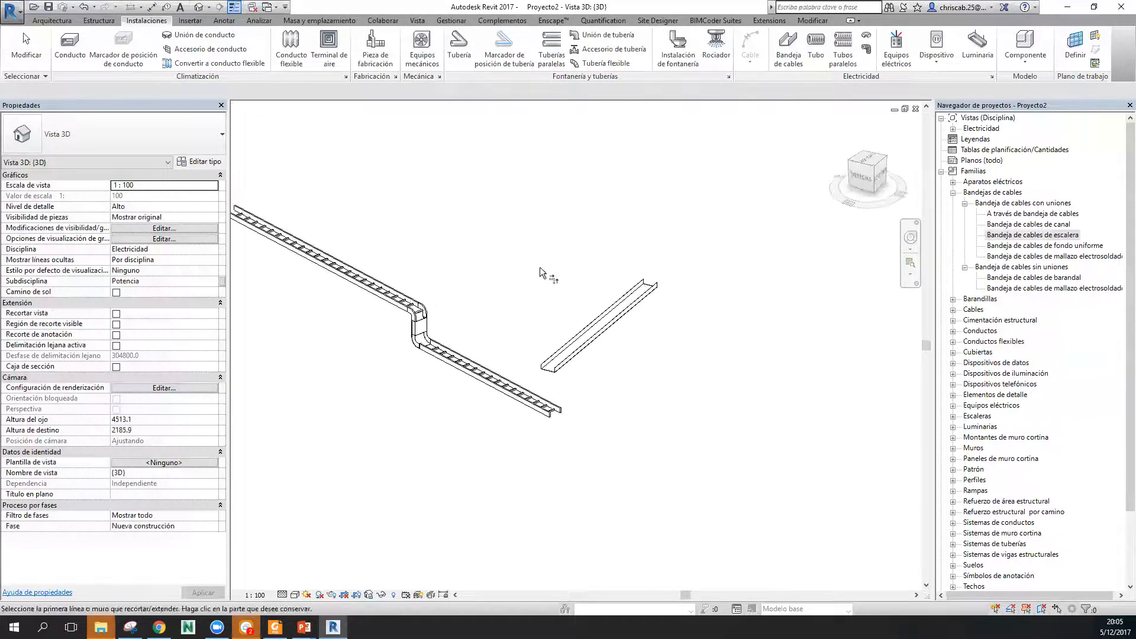
scroll(569, 287, "up", 5)
key("Escape")
scroll(515, 393, "down", 1)
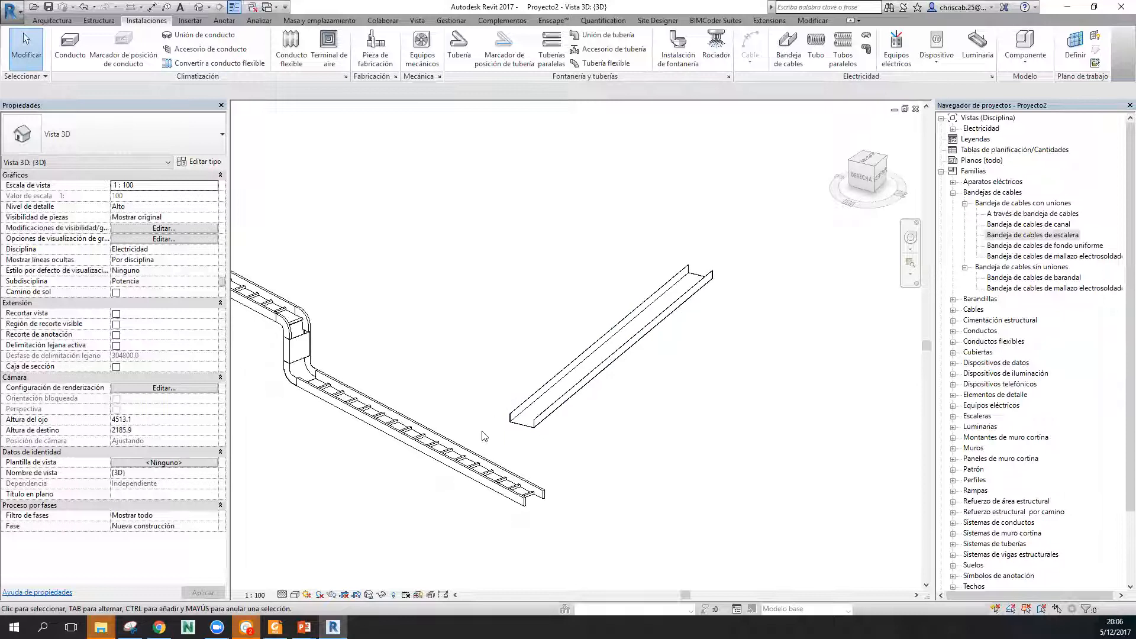
Check the lower ladder tray's offset and set the separate channel cable tray's offset to 2100 mm.
left_click(473, 449)
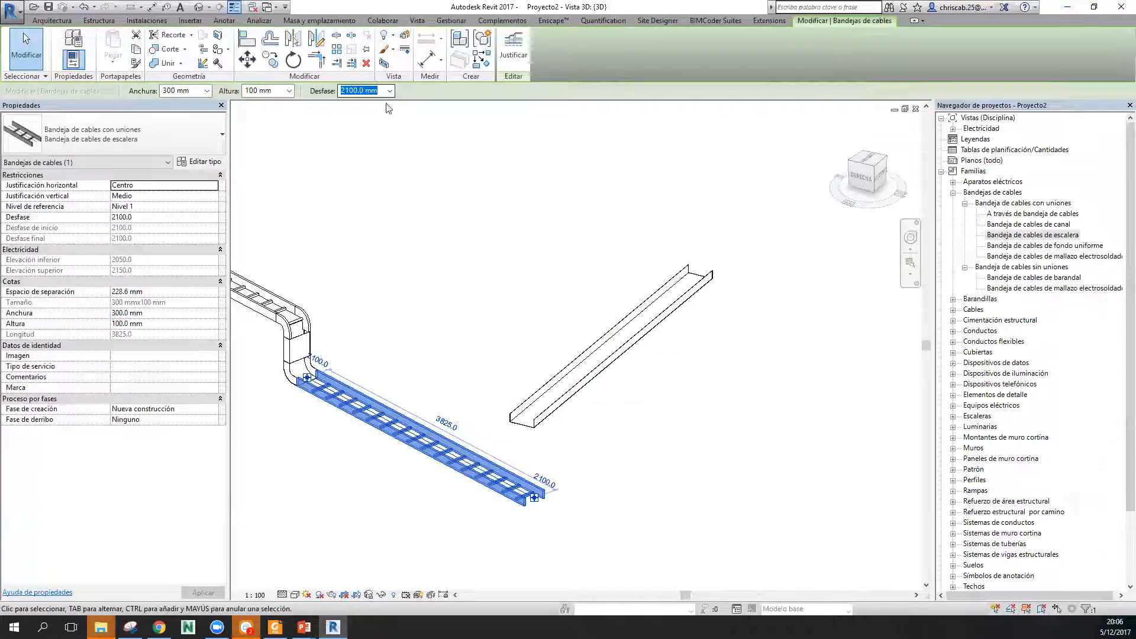
left_click(613, 361)
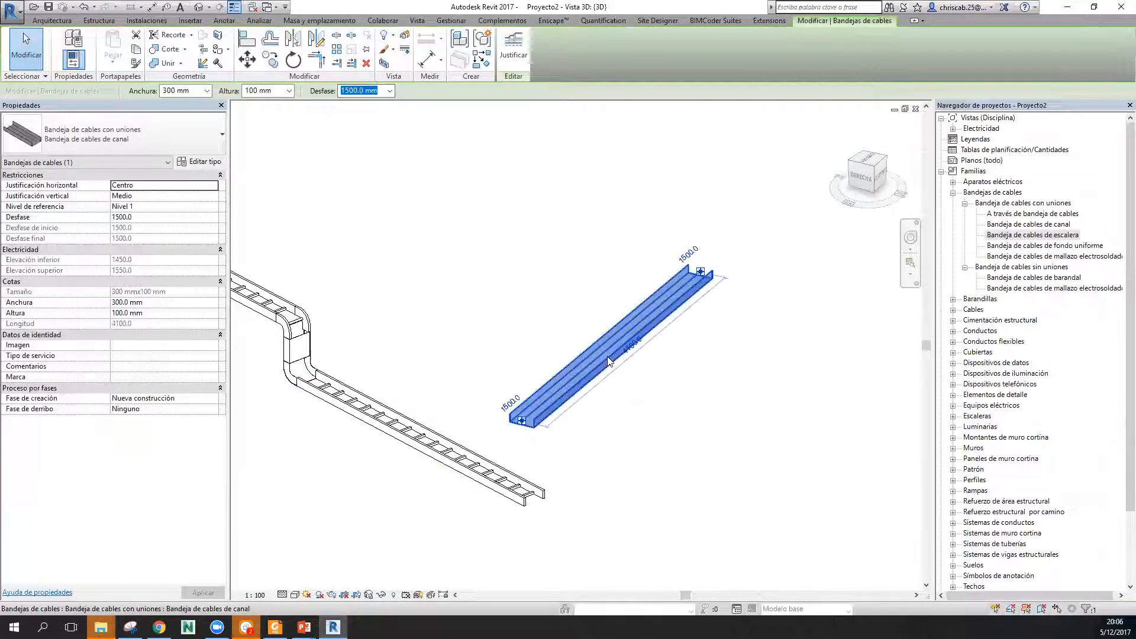
left_click(390, 91)
left_click(380, 90)
type("2100")
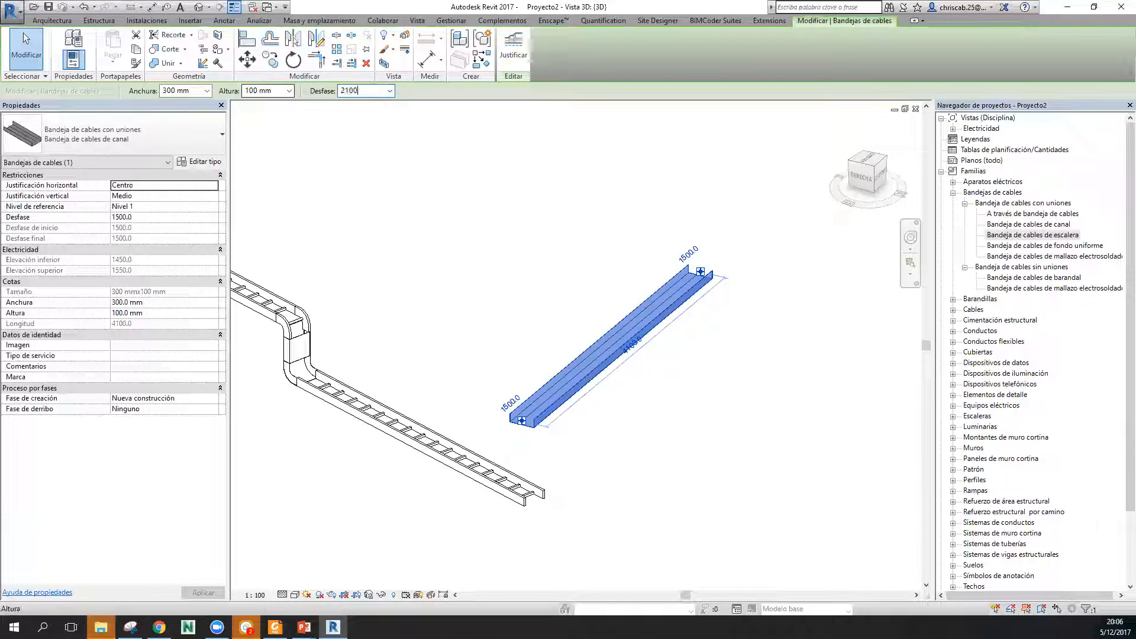
key("Return")
left_click(530, 264)
middle_click_drag(530, 264, 680, 451, "shift")
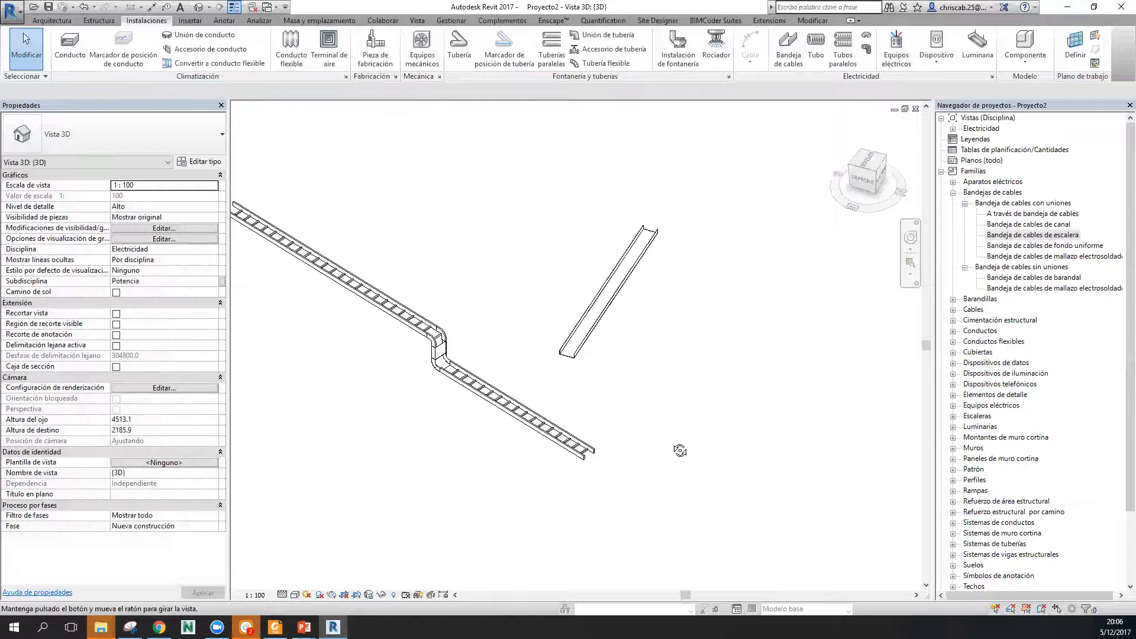
Try to join the lower ladder tray and the separate channel tray with Trim/Extend to Corner.
key("t")
key("r")
left_click(525, 413)
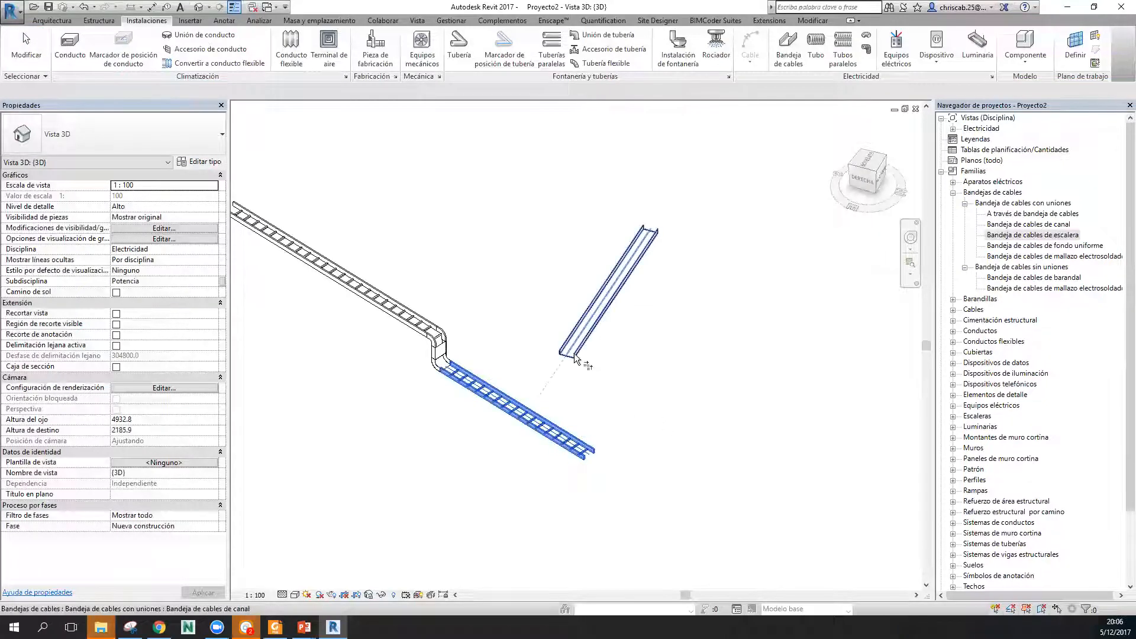
left_click(574, 356)
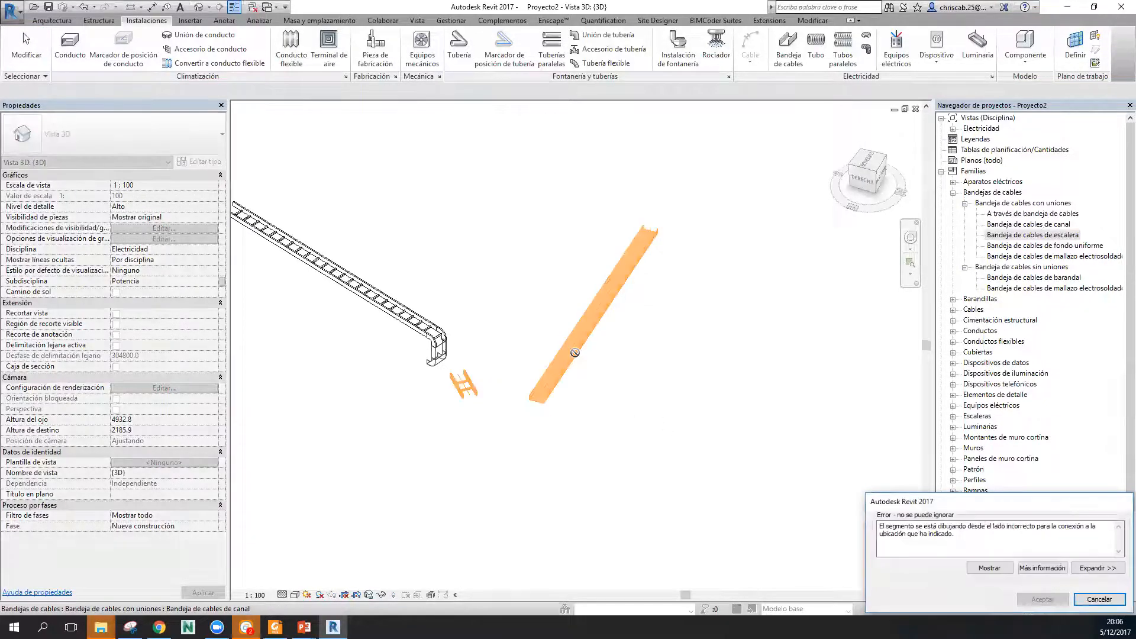
key("Escape")
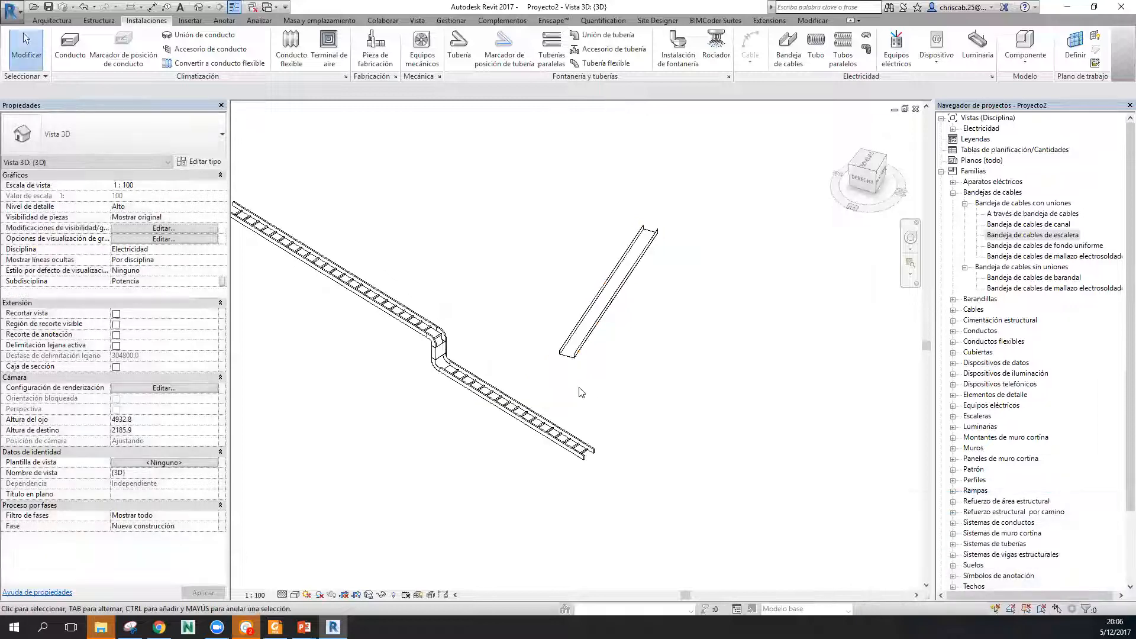
Draw a second 300 x 100 mm channel cable tray at 1500 mm offset, about 4300 mm long, ending near the lower ladder tray.
scroll(584, 381, "down", 3)
middle_click_drag(584, 381, 729, 577, "shift")
scroll(625, 367, "up", 2)
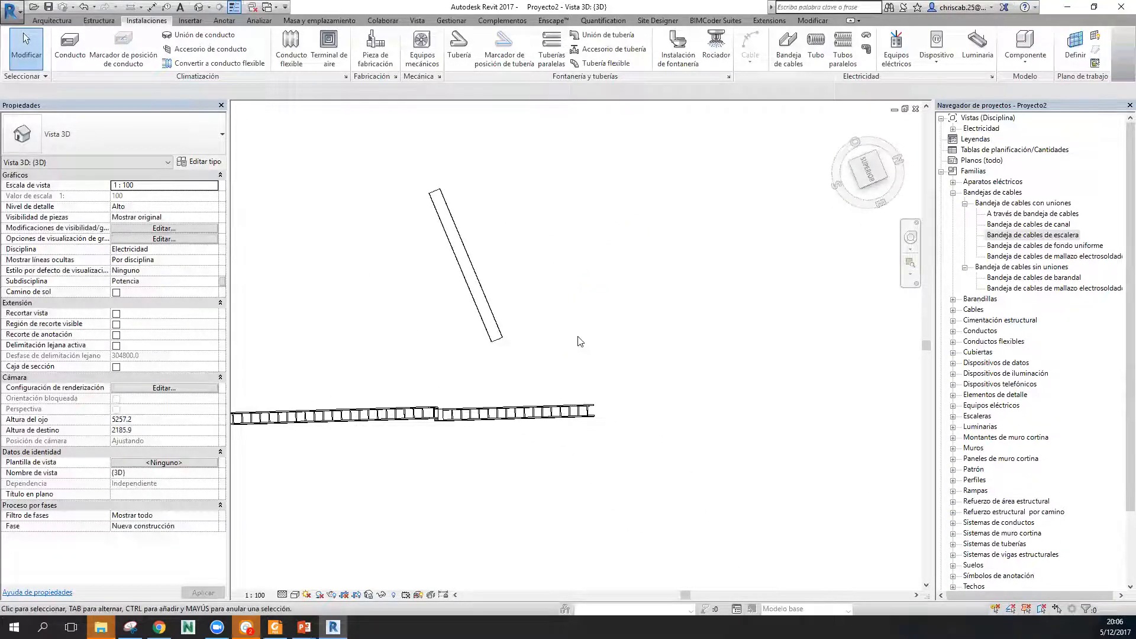
key("c")
key("t")
left_click(588, 220)
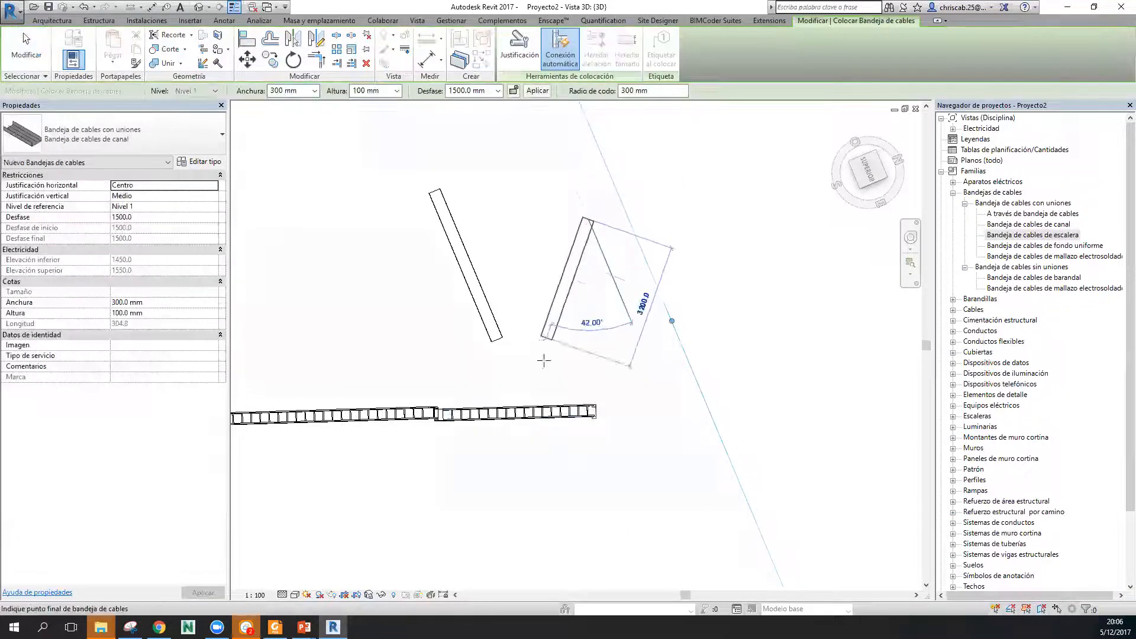
left_click(536, 378)
key("Escape")
key("Escape")
scroll(544, 407, "up", 2)
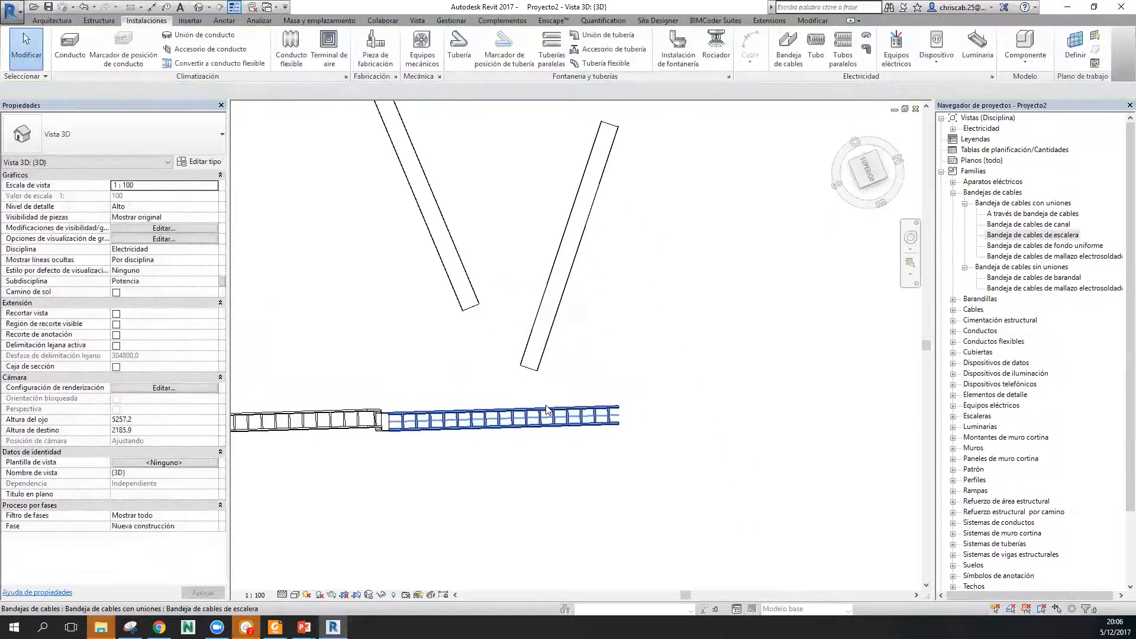
key("t")
key("r")
scroll(531, 372, "down", 1)
middle_click_drag(531, 398, 541, 359, "shift")
scroll(543, 353, "up", 1)
key("Escape")
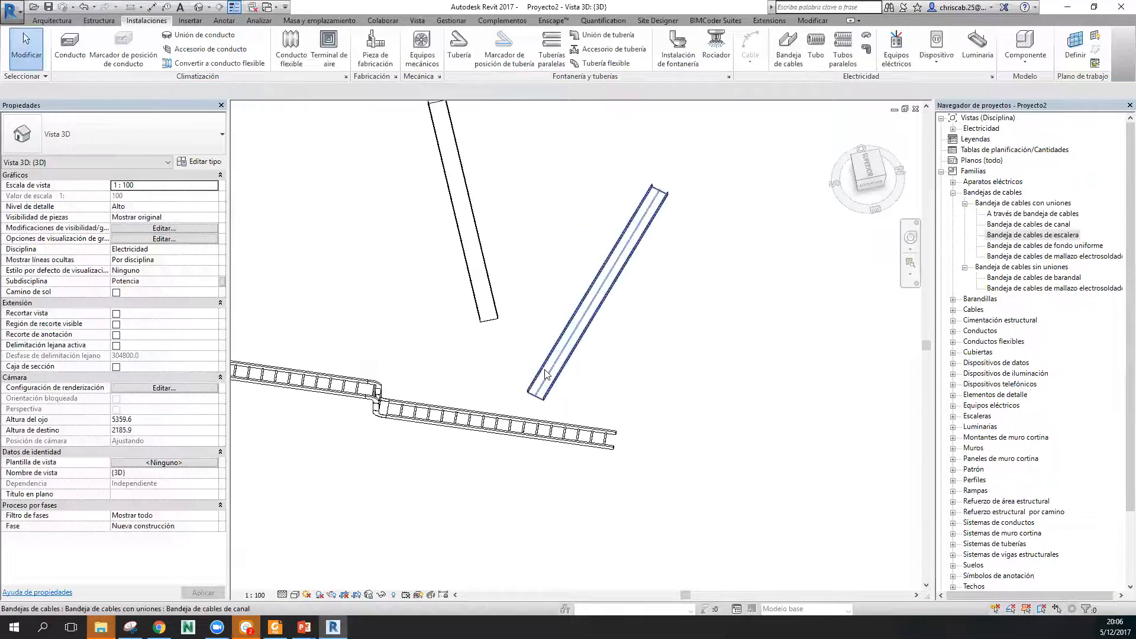
Extend the new channel tray's near end toward the ladder tray, making it about 4600 mm long.
left_click(548, 378)
scroll(532, 373, "up", 1)
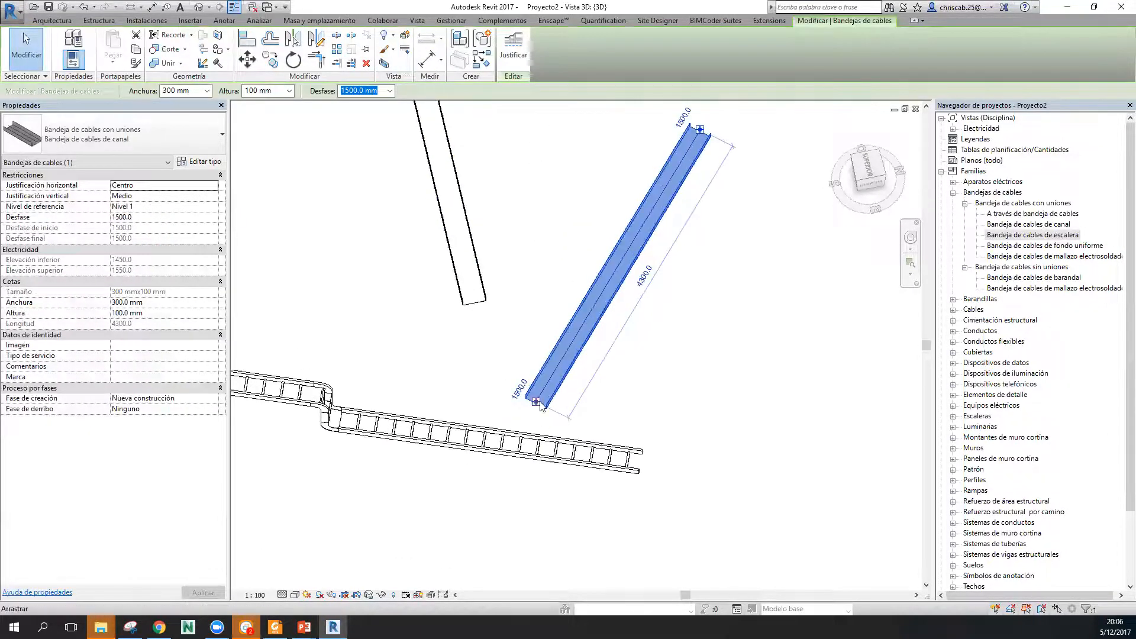
left_click_drag(536, 403, 522, 424)
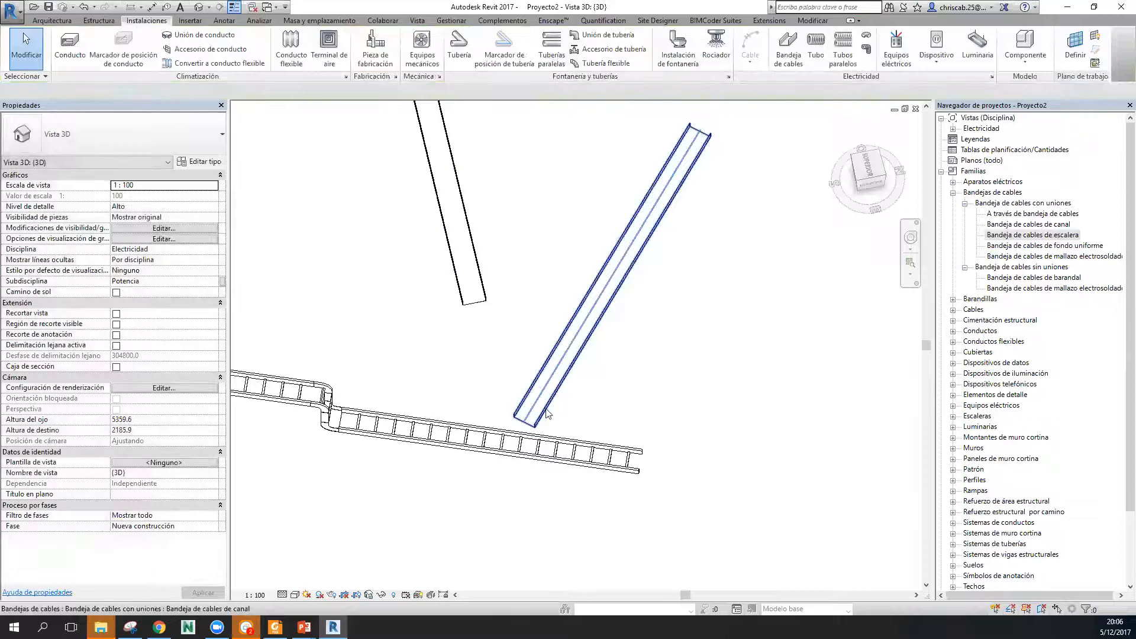
Set the new channel tray's offset to 2100 mm to match the lower ladder tray.
left_click(390, 91)
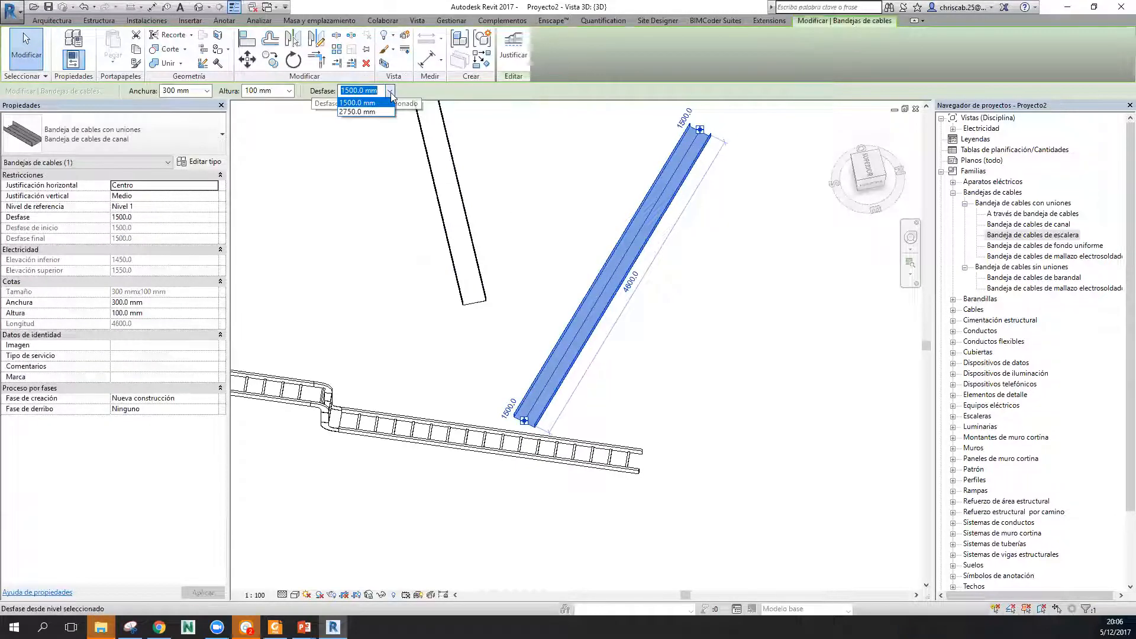
left_click(382, 90)
left_click_drag(384, 91, 312, 95)
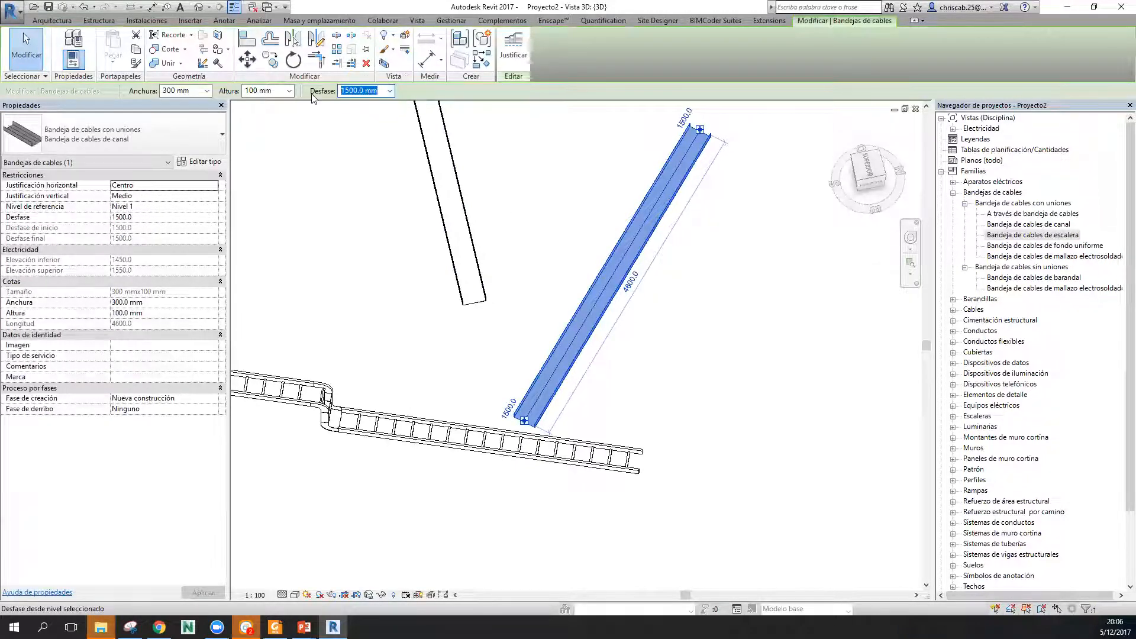
type("2100")
key("Return")
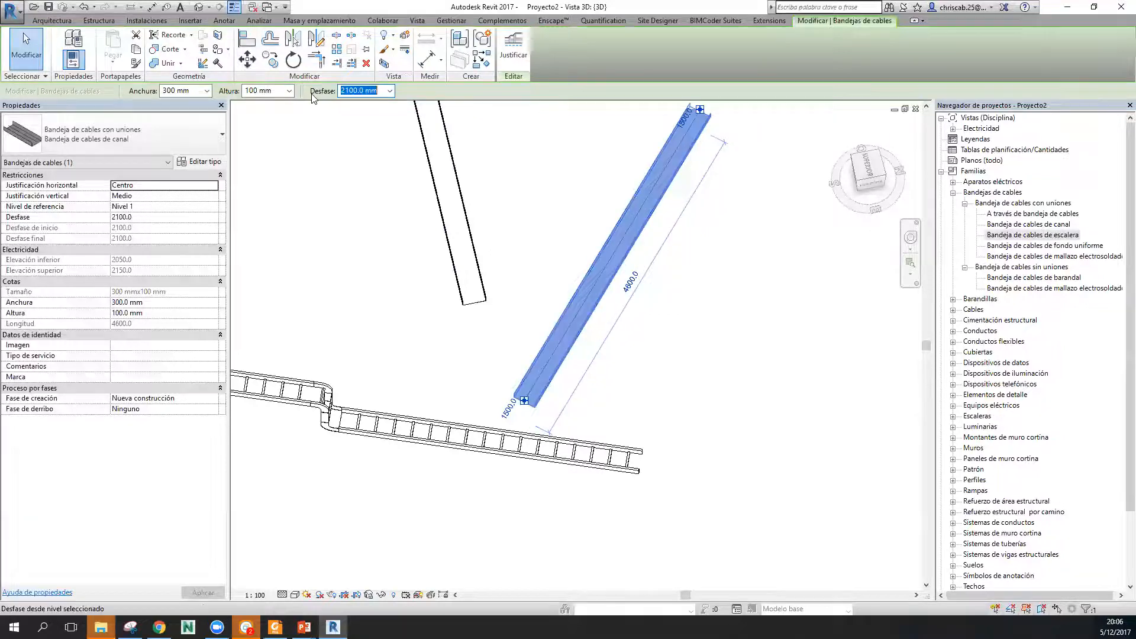
key("Escape")
Extend the new channel tray's near end onto the lower ladder tray to join them with a tee.
left_click(543, 396)
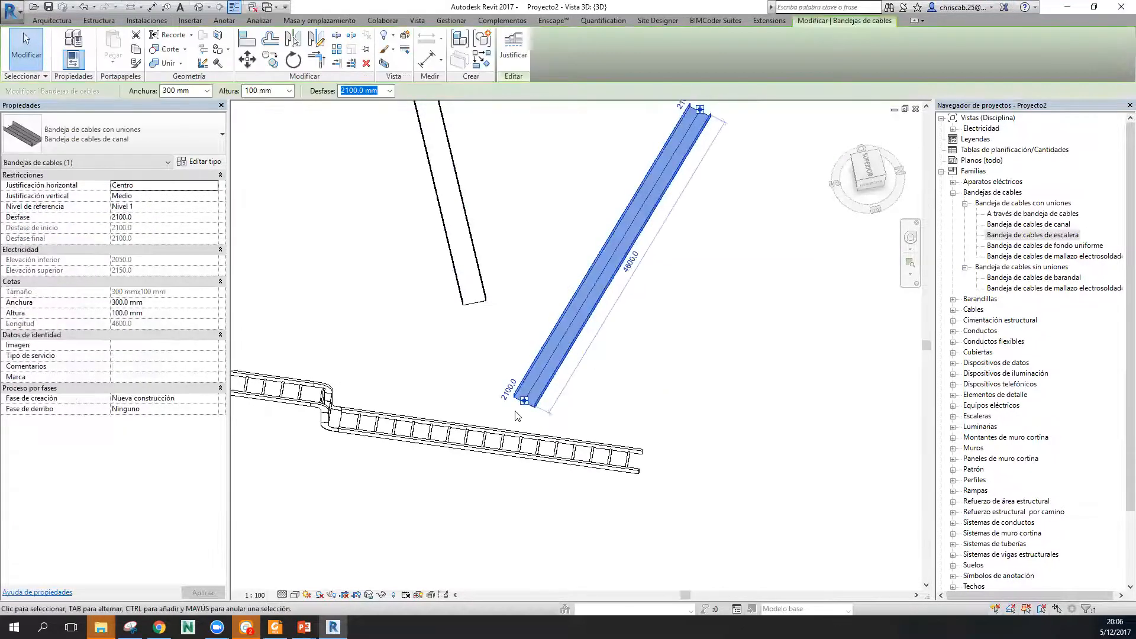
left_click_drag(526, 397, 495, 452)
key("Escape")
Examine the tee and bend joining the channel tray to the ladder tray from several angles, along with the whole model.
middle_click_drag(616, 393, 531, 313, "shift")
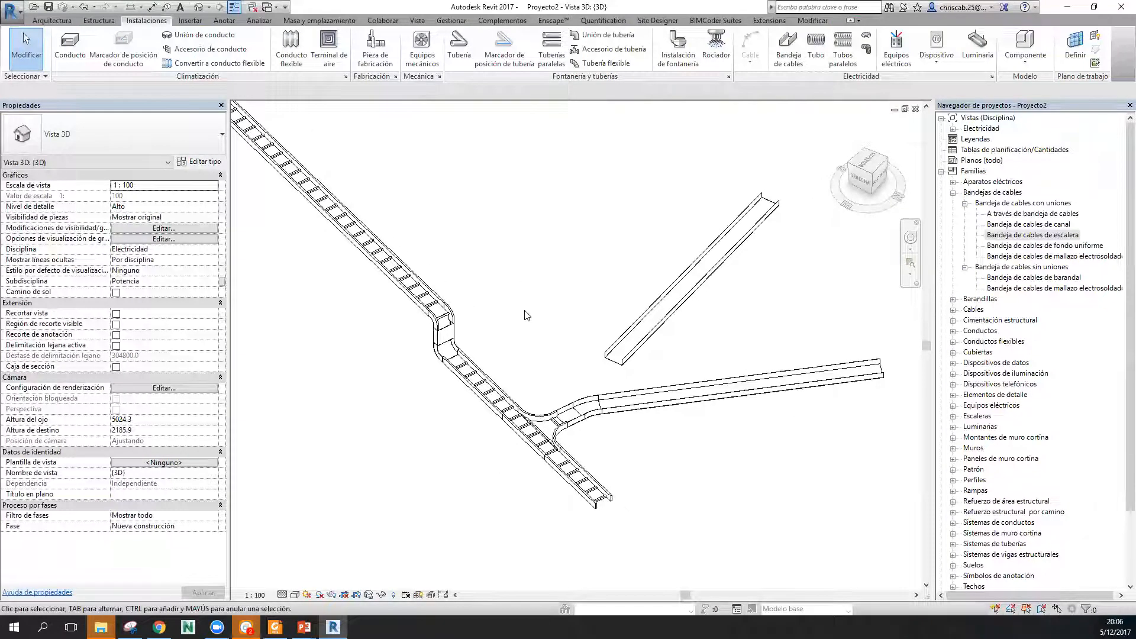
middle_click_drag(535, 435, 567, 491, "shift")
scroll(565, 444, "up", 3)
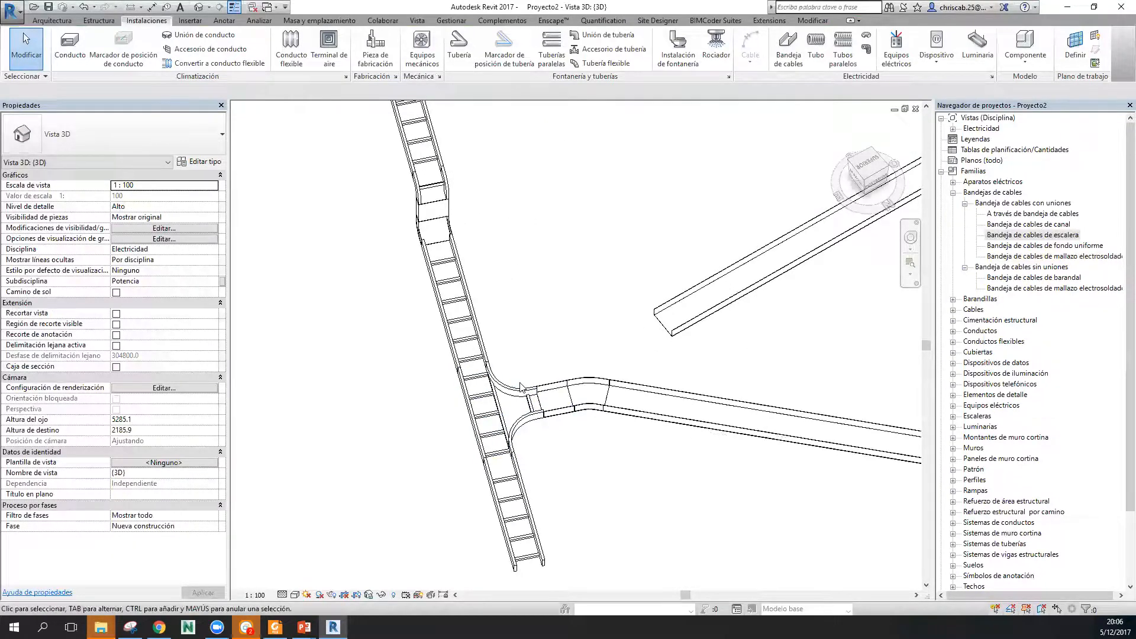
scroll(521, 390, "down", 3)
scroll(497, 408, "down", 2)
middle_click_drag(464, 419, 512, 343, "shift")
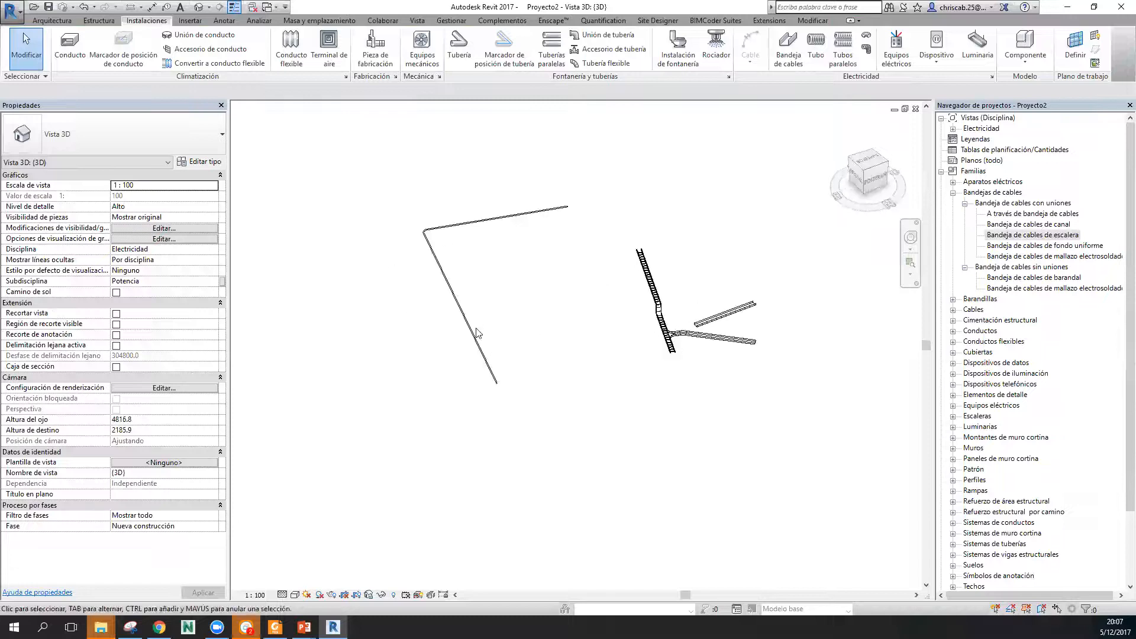
scroll(726, 347, "up", 2)
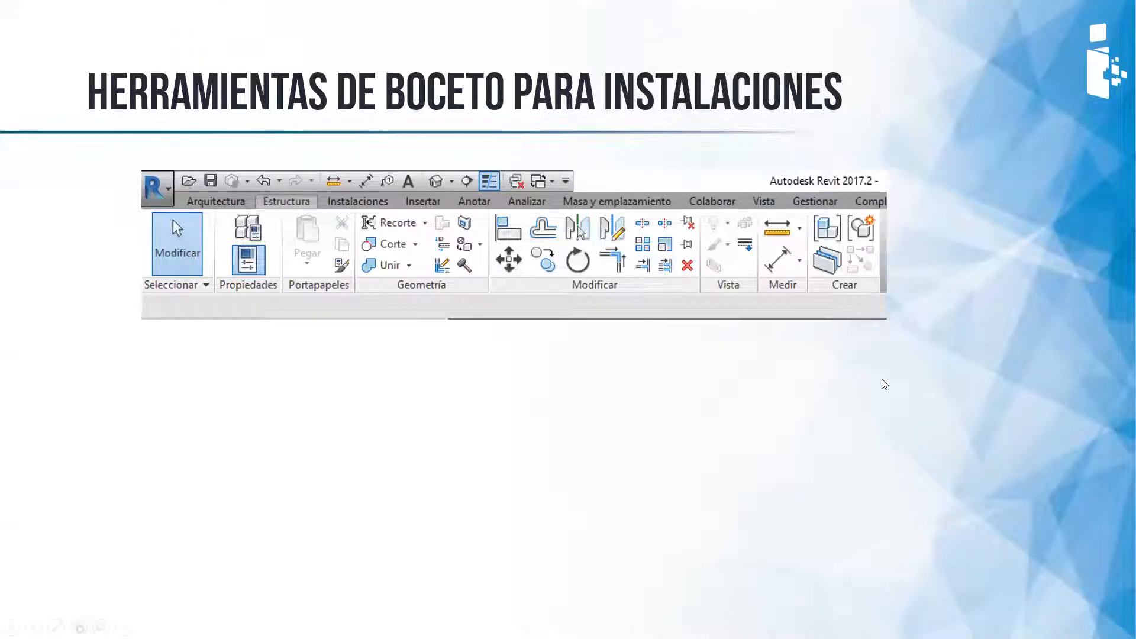
left_click(564, 331)
key("Left")
key("Left")
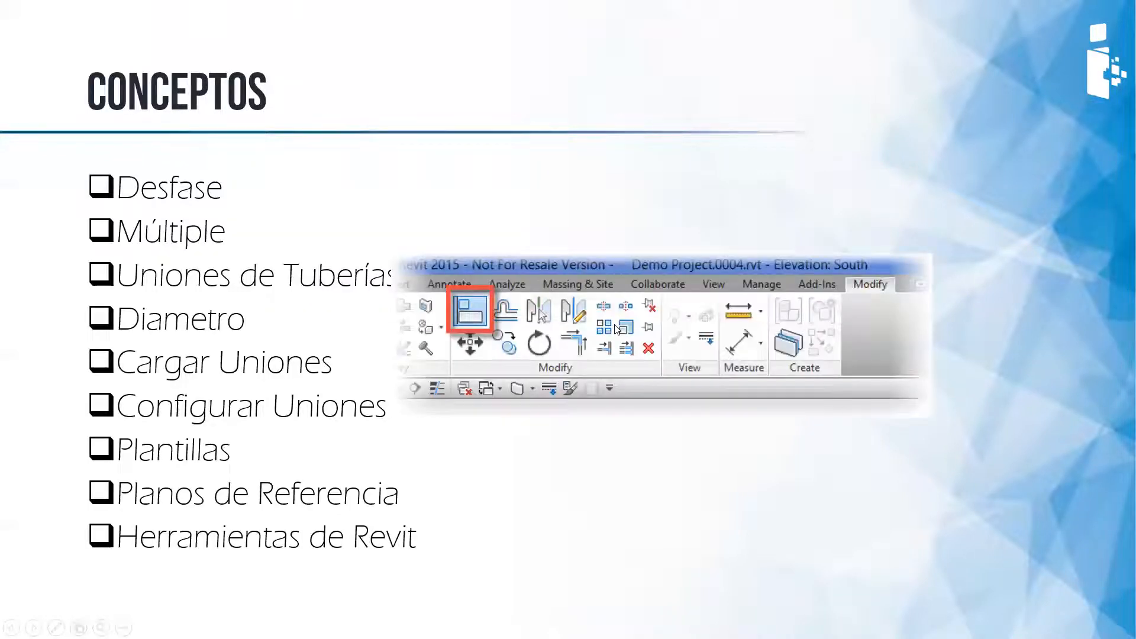
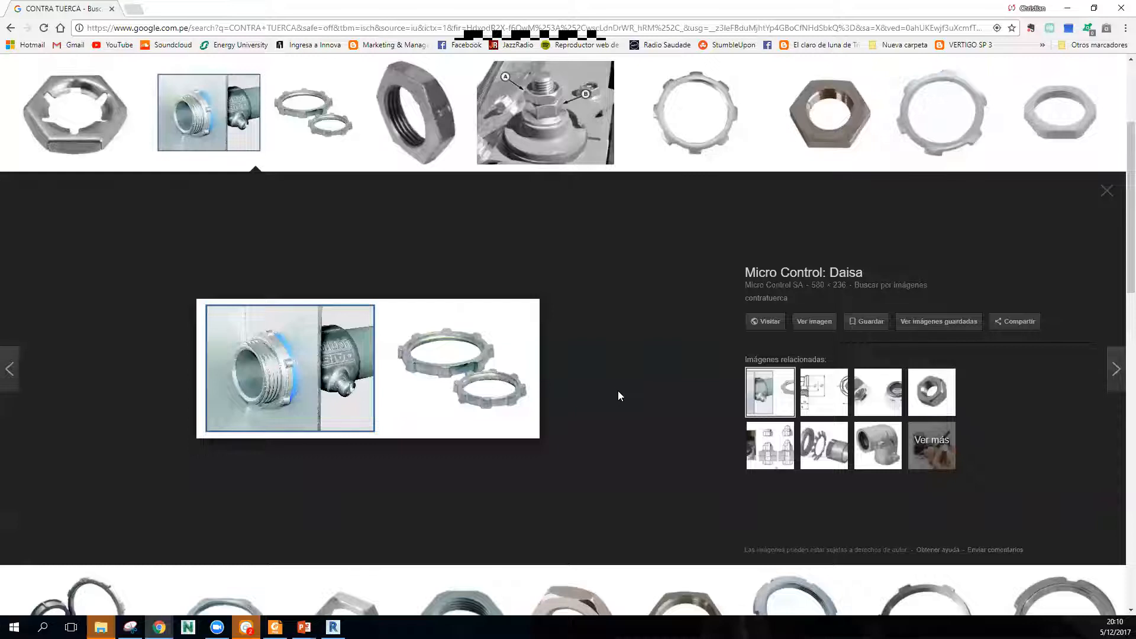
scroll(618, 390, "up", 2)
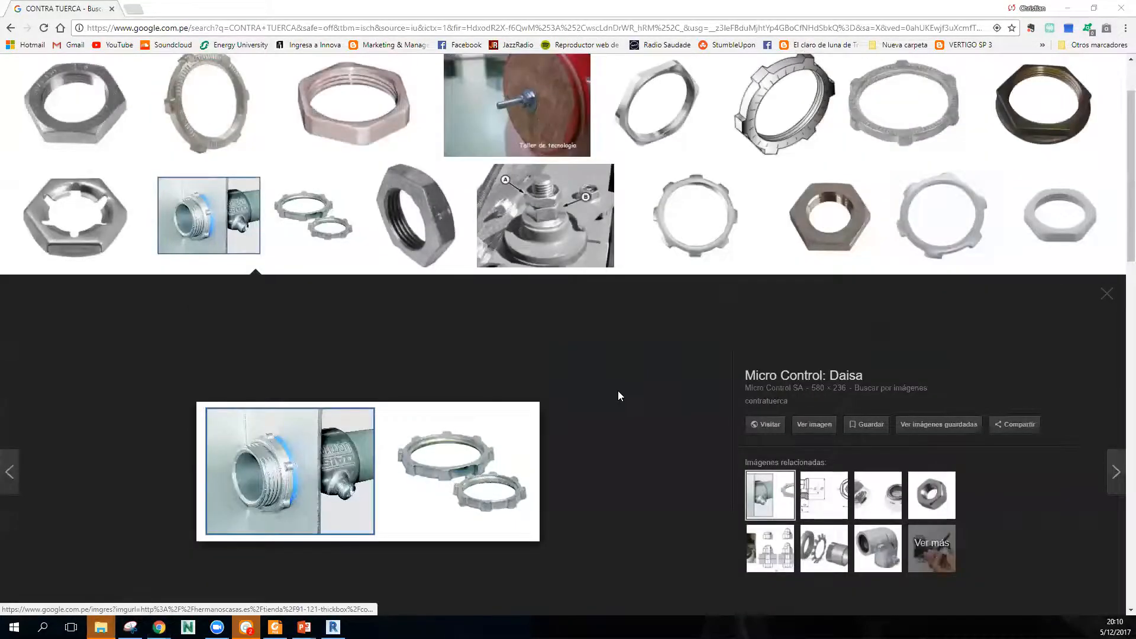
Switch back to Revit and review the cable tray types in the project's families, including the fittings of Bandeja de cables de escalera.
key("alt+Tab")
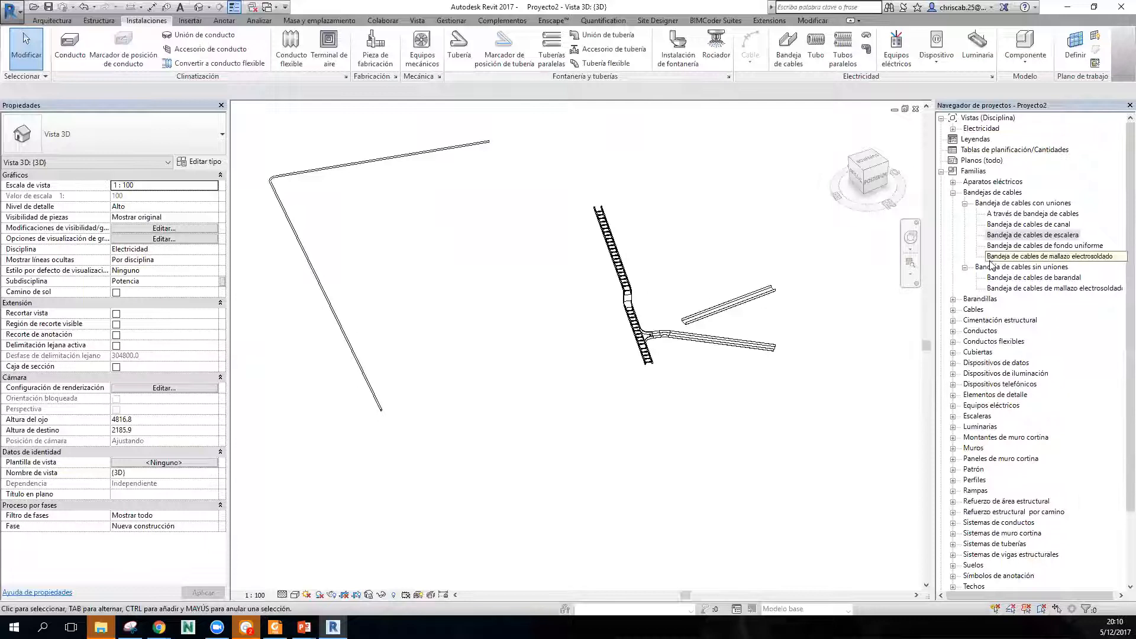
left_click(1018, 234)
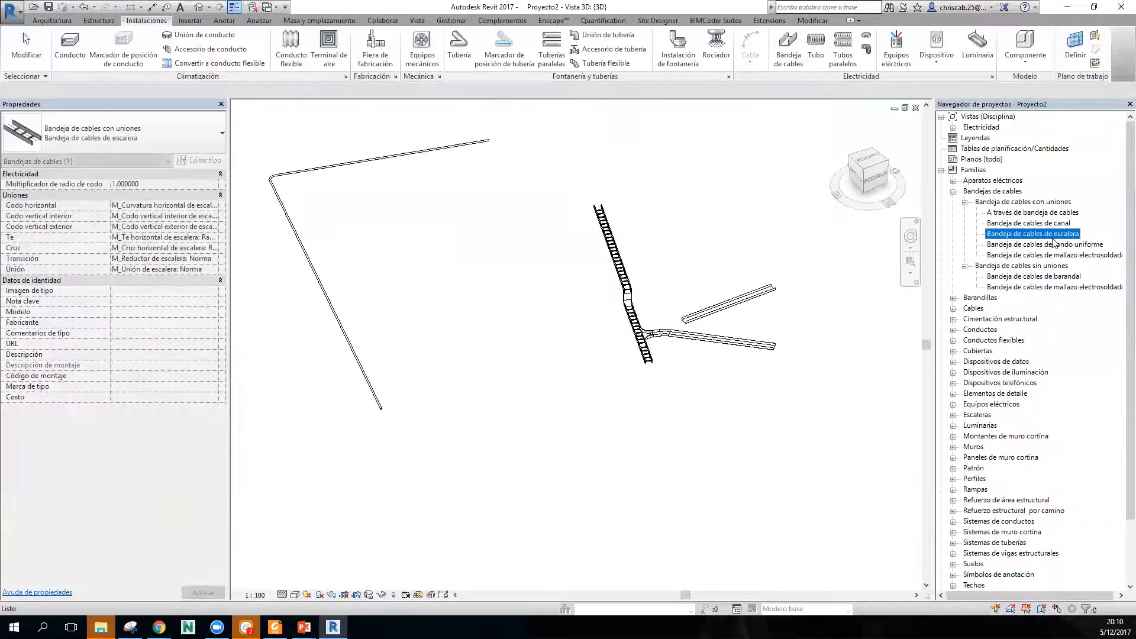
left_click(1064, 255, "shift")
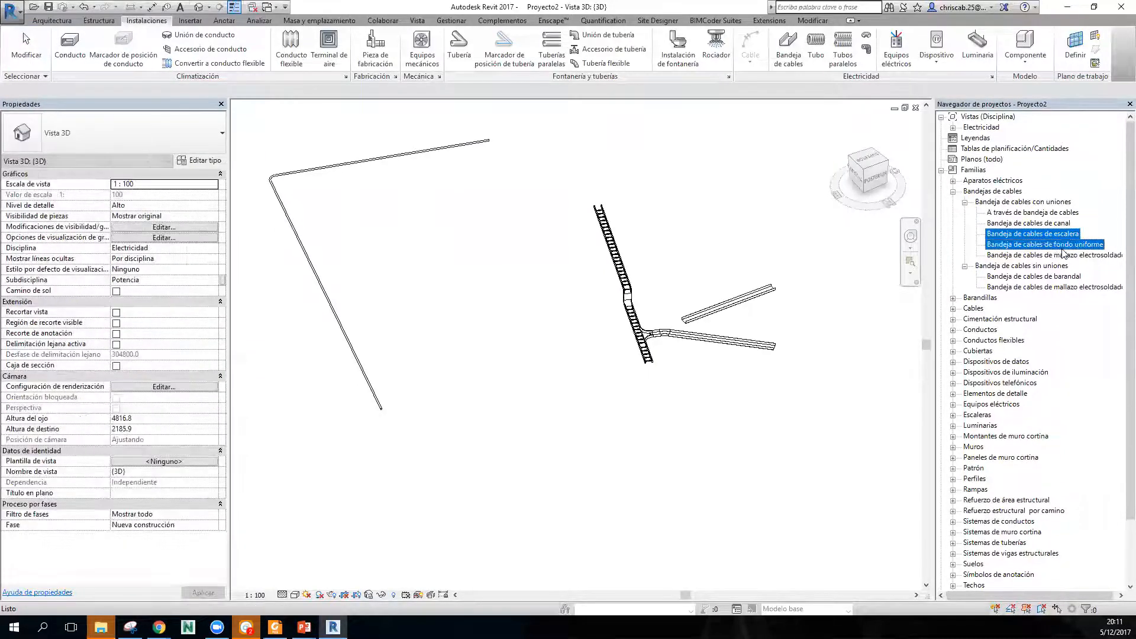
left_click(1006, 191)
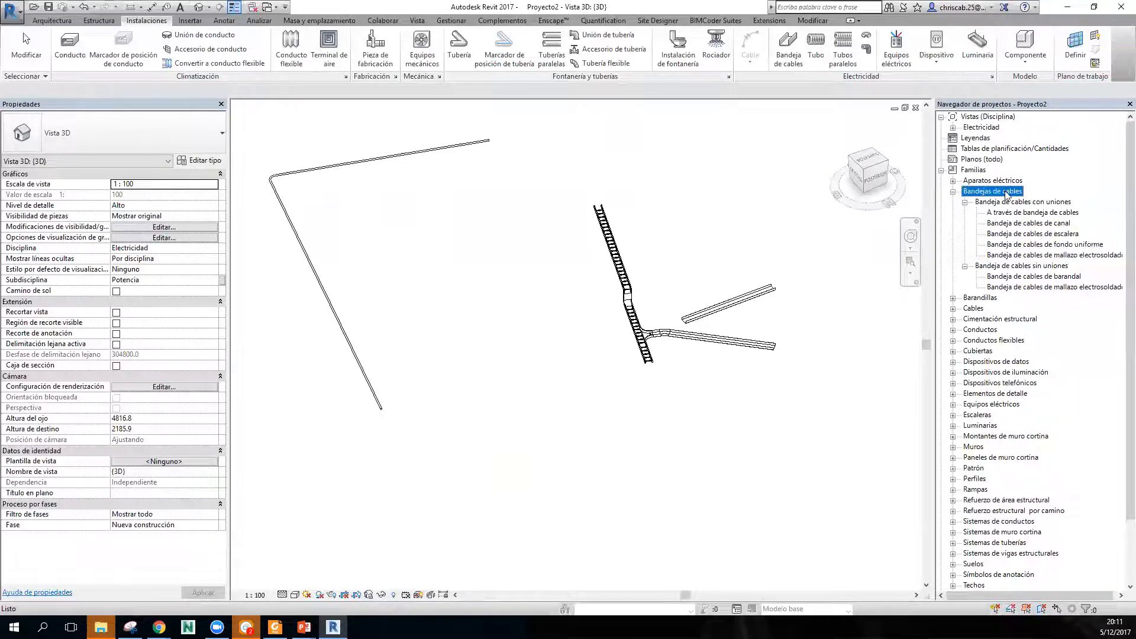
Locate the Por defecto pipe type among the Tuberías families and review the commands available for it.
scroll(989, 469, "down", 2)
left_click(953, 521)
left_click(1006, 532)
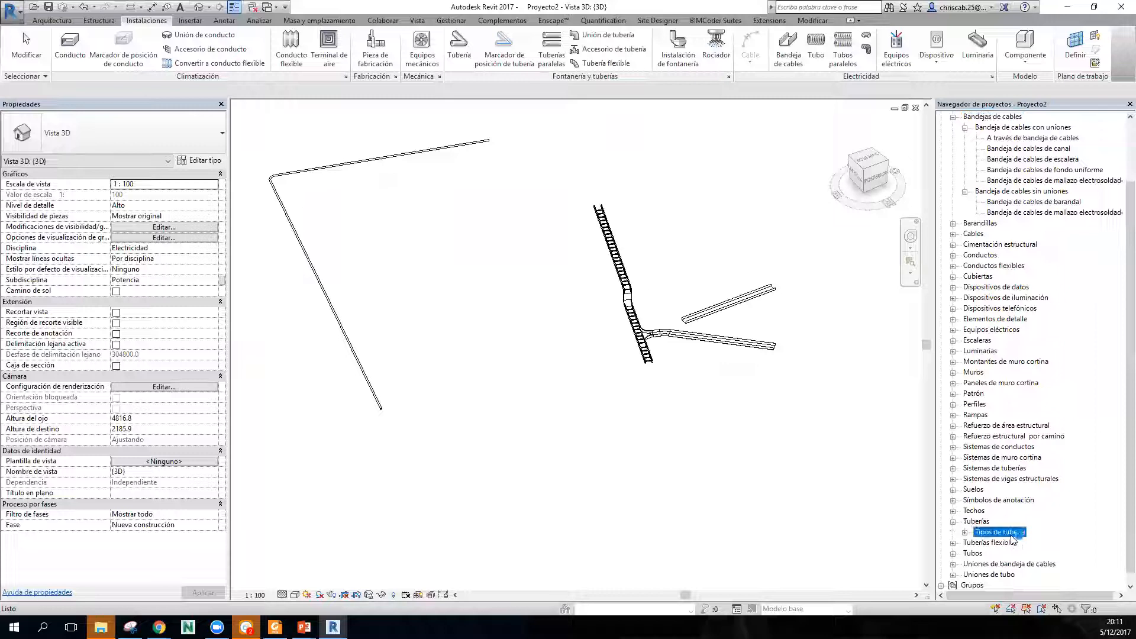
double_click(1013, 533)
left_click(1009, 542)
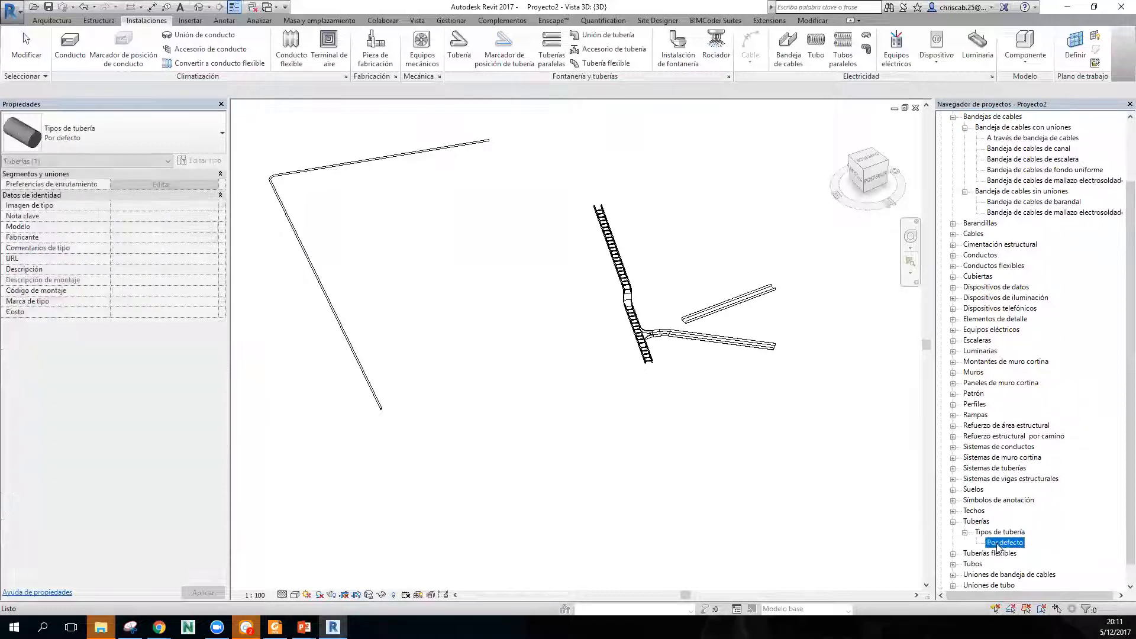
right_click(1009, 543)
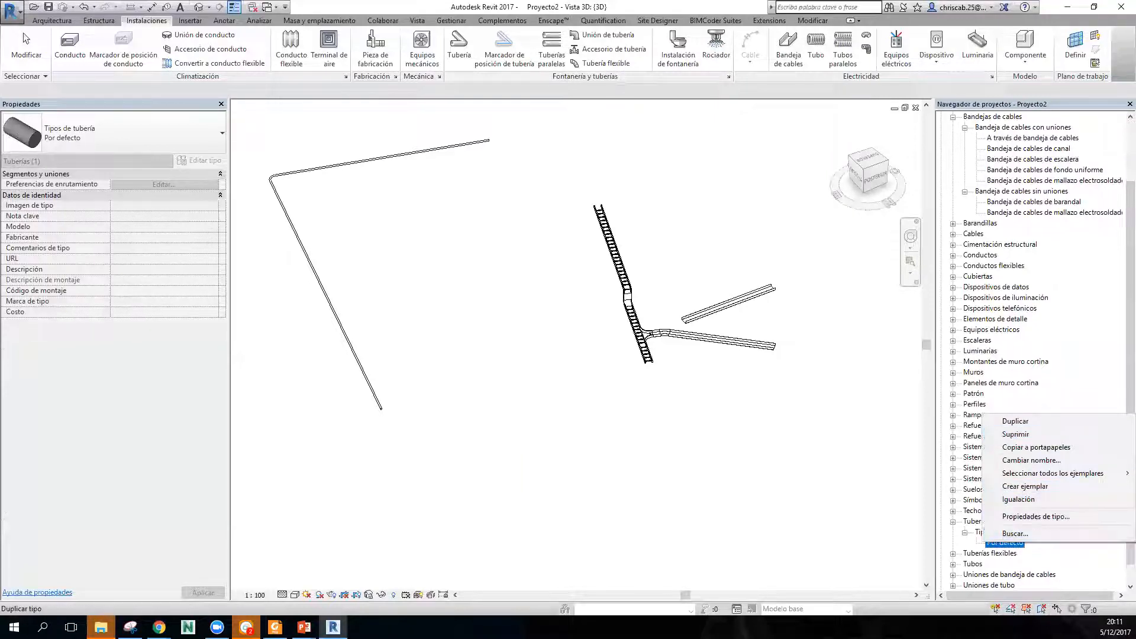
left_click(836, 438)
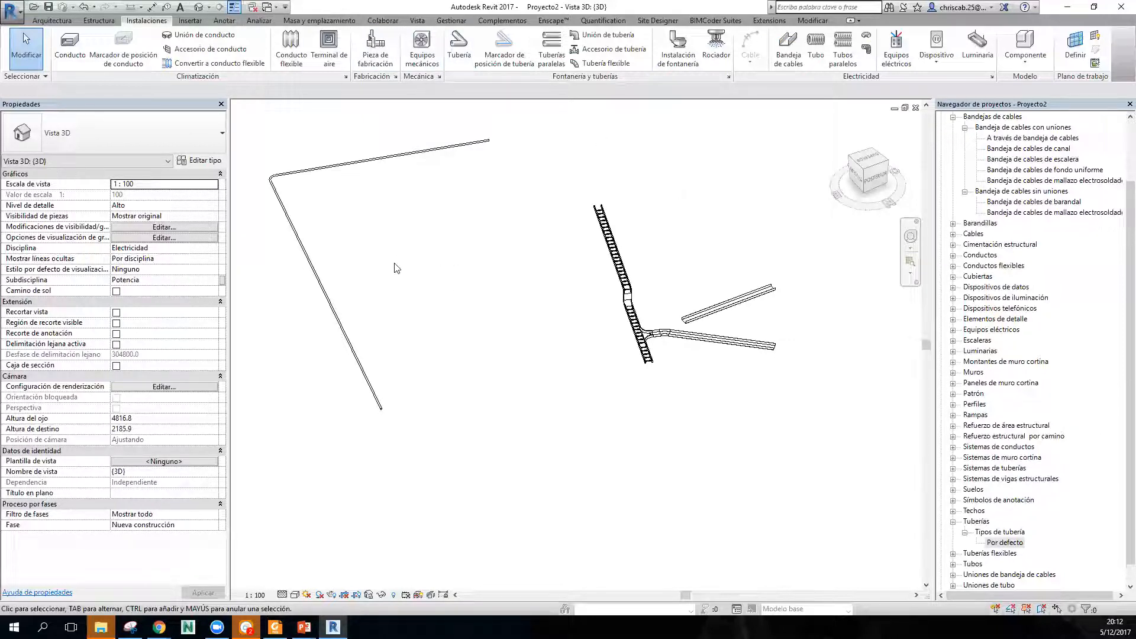
Review the quick access customization options and the list of views open in Proyecto1 and Proyecto2.
left_click(285, 12)
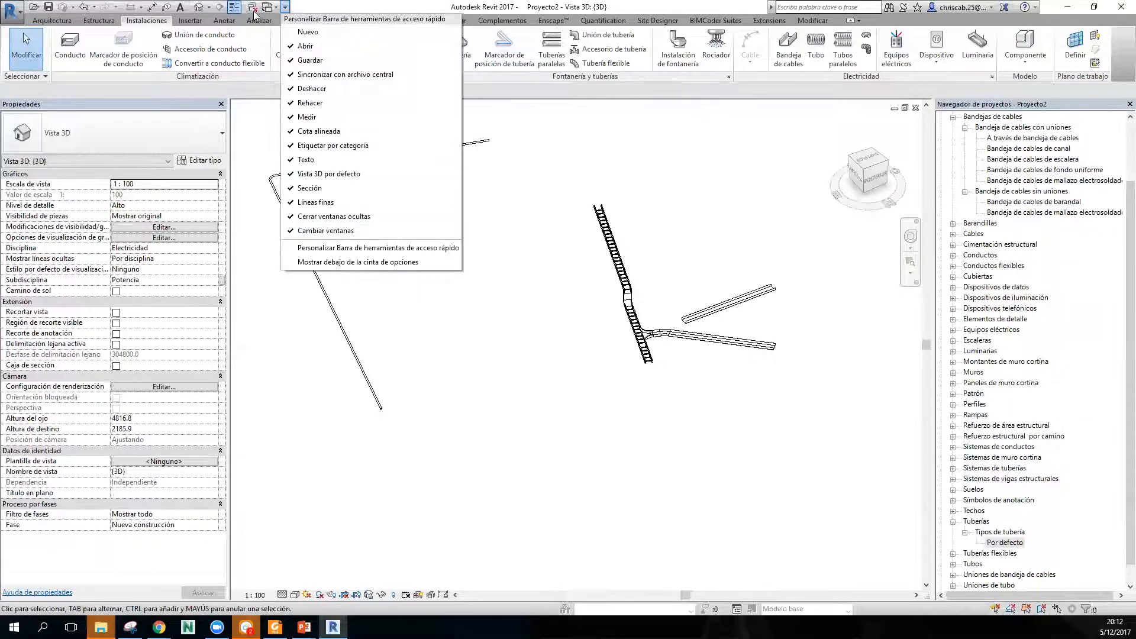
left_click(282, 8)
left_click(276, 7)
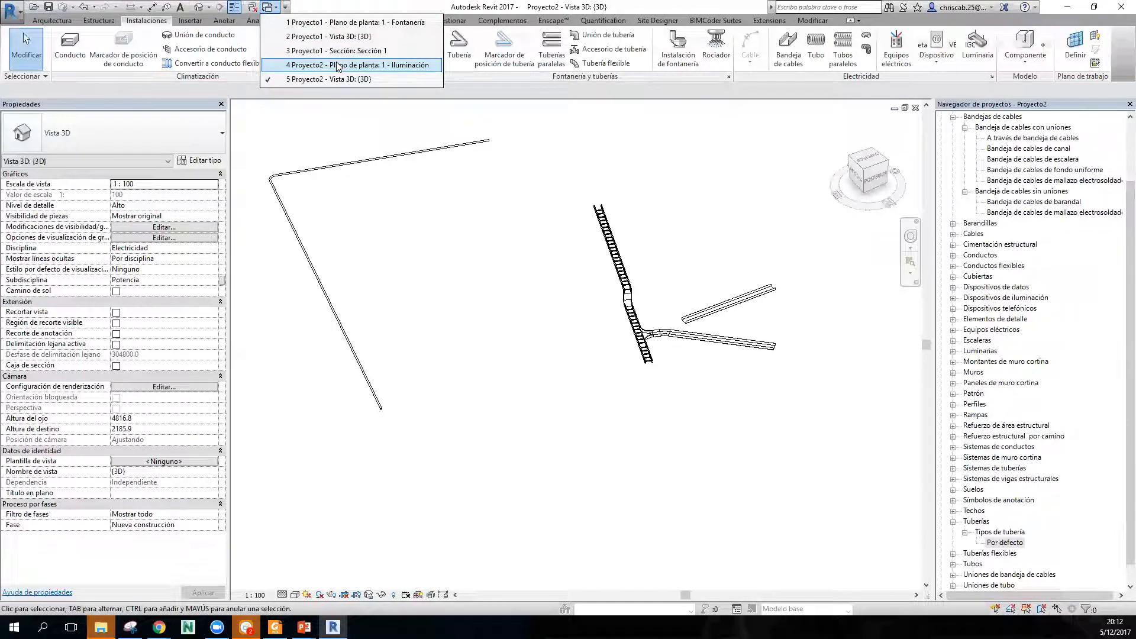
left_click(433, 255)
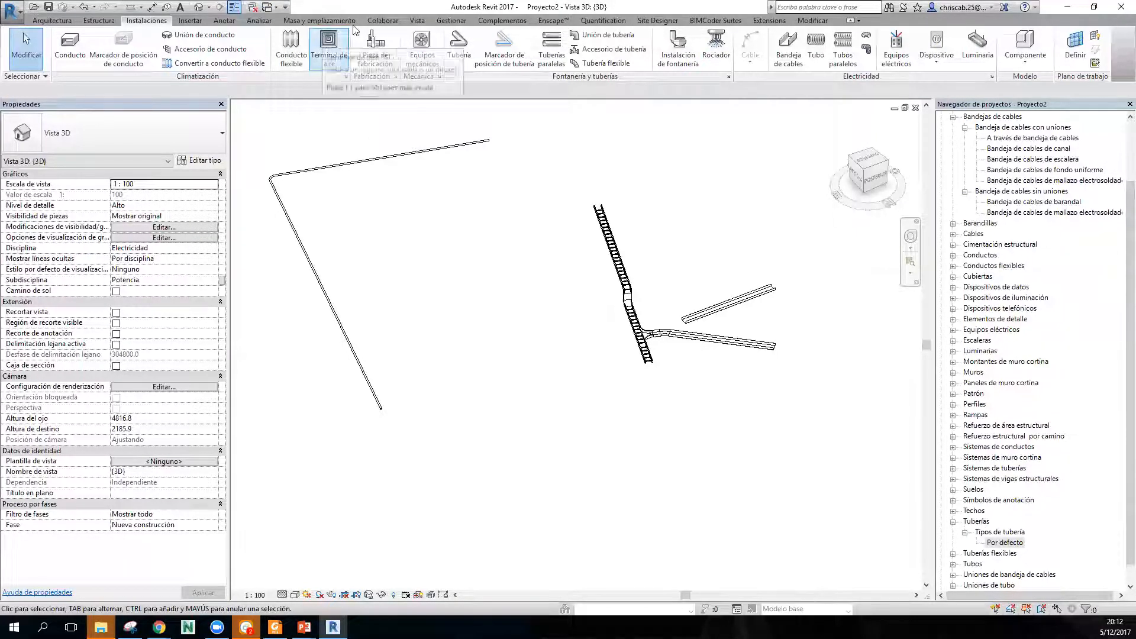
Open Transfer Project Standards with Proyecto1 as the source and review the settings and size elements available for copying.
left_click(447, 22)
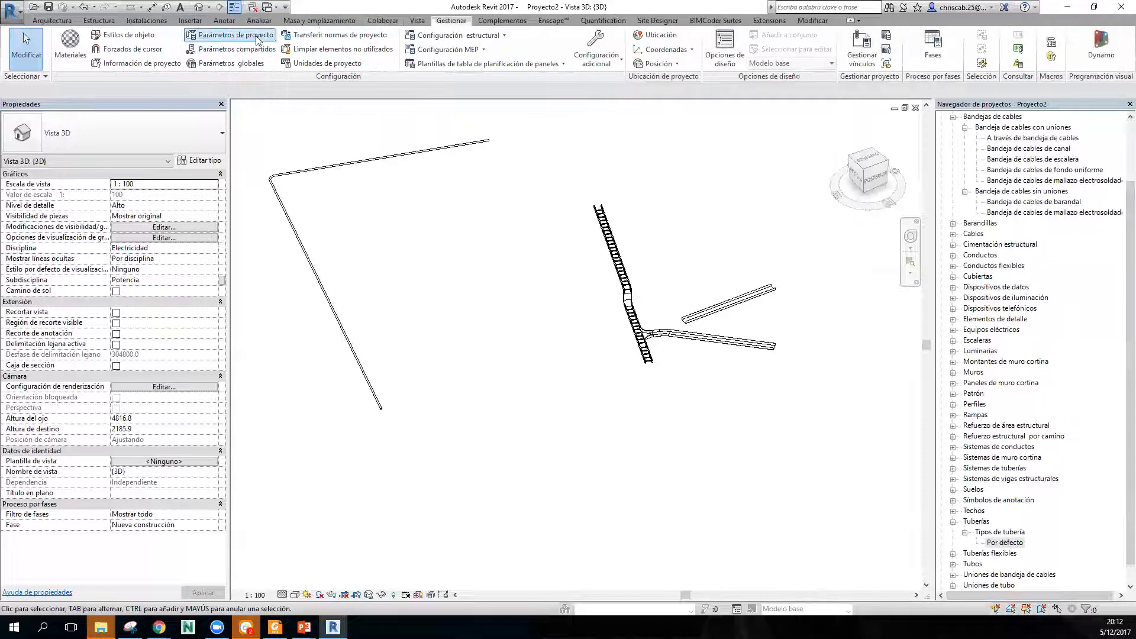
left_click(339, 36)
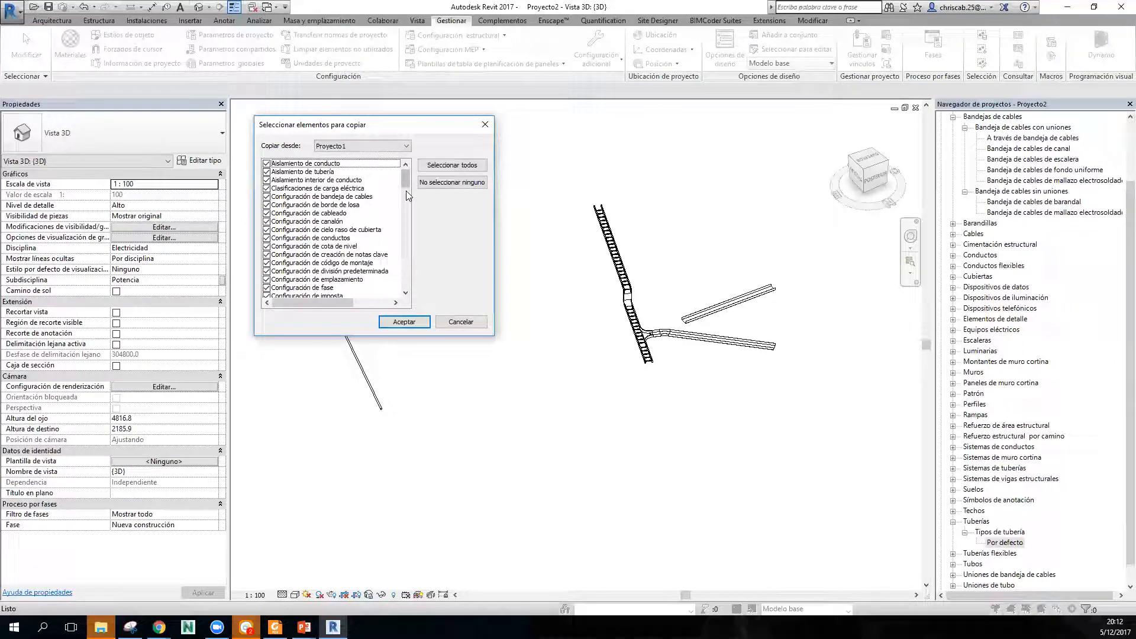
left_click(394, 145)
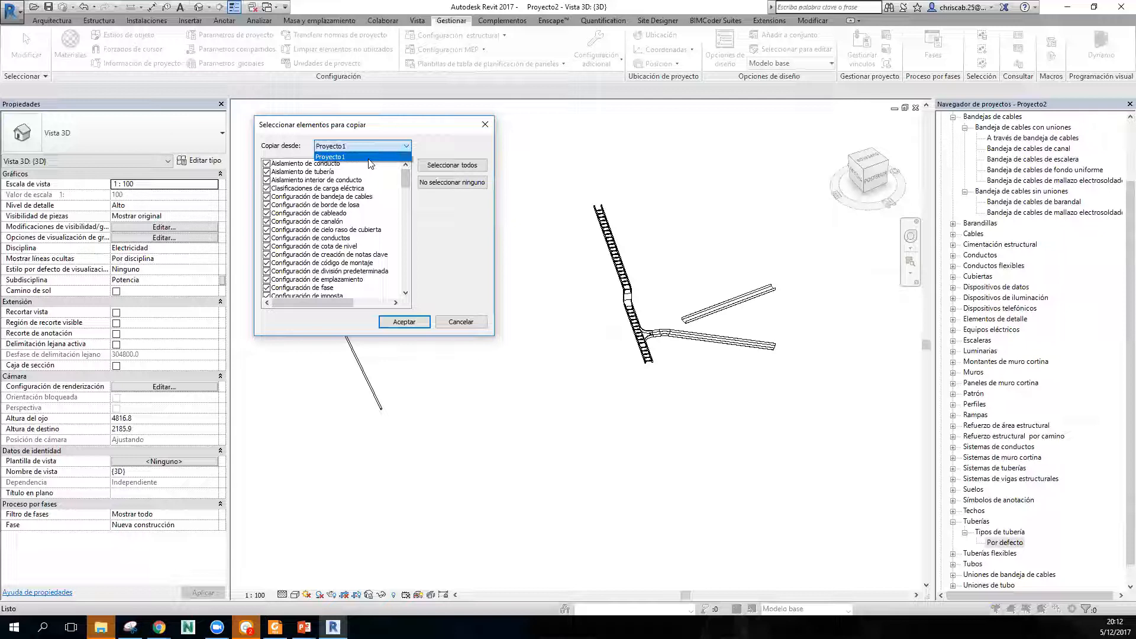
left_click(368, 157)
left_click_drag(406, 187, 396, 212)
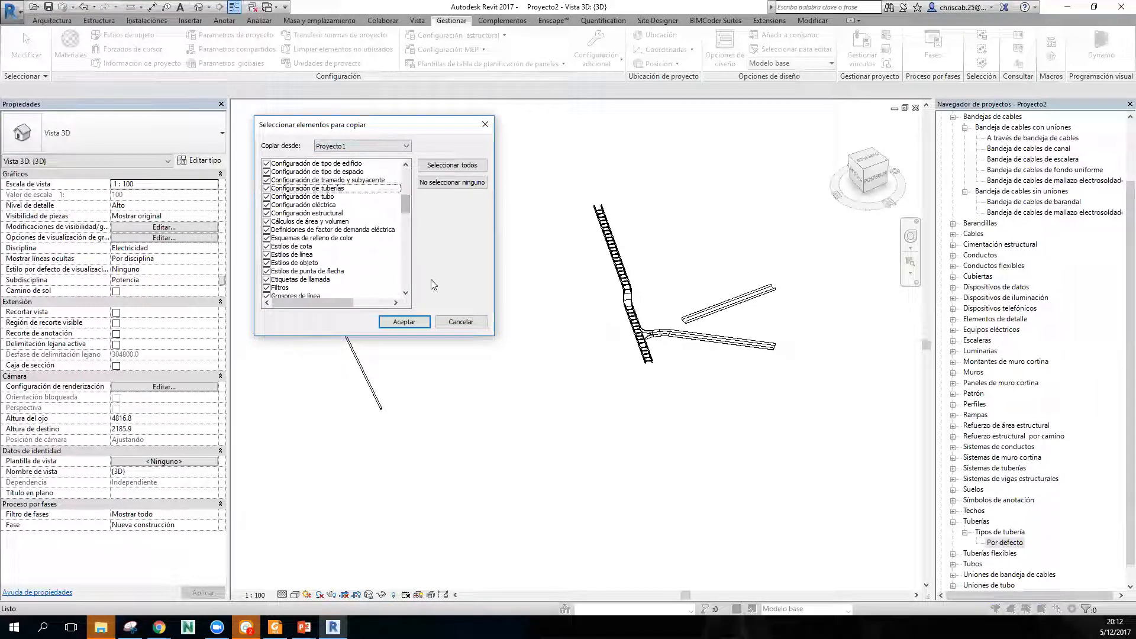
left_click_drag(403, 205, 405, 236)
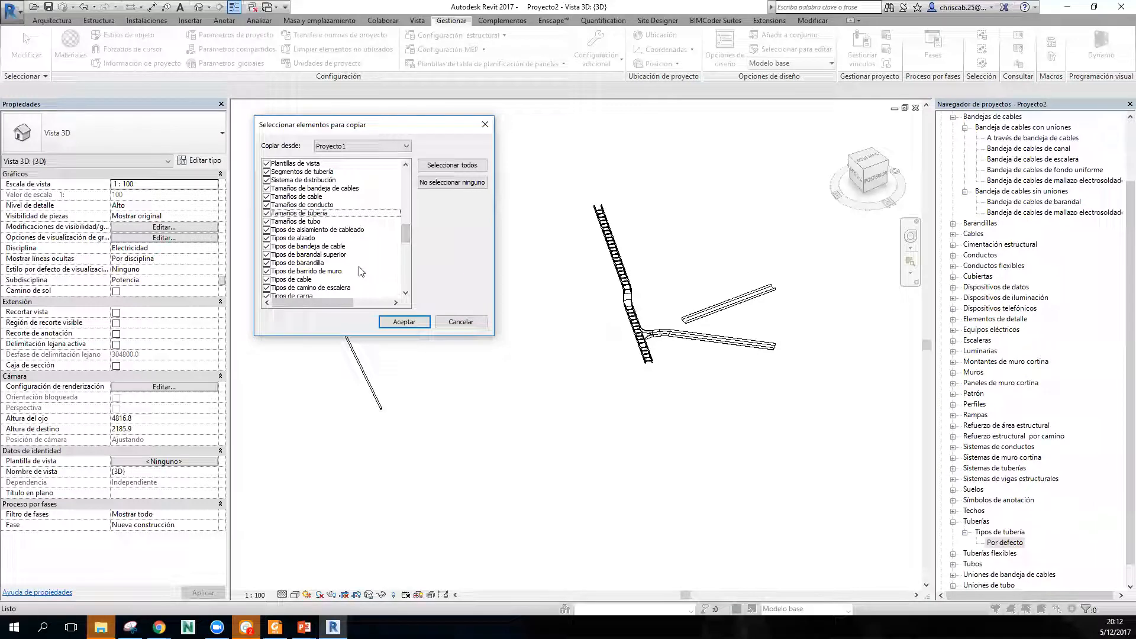
Examine the transferable type elements, including Tipos de cable, Tipos de tubería flexible and Tipos de tubo, and cancel without copying.
scroll(407, 245, "down", 3)
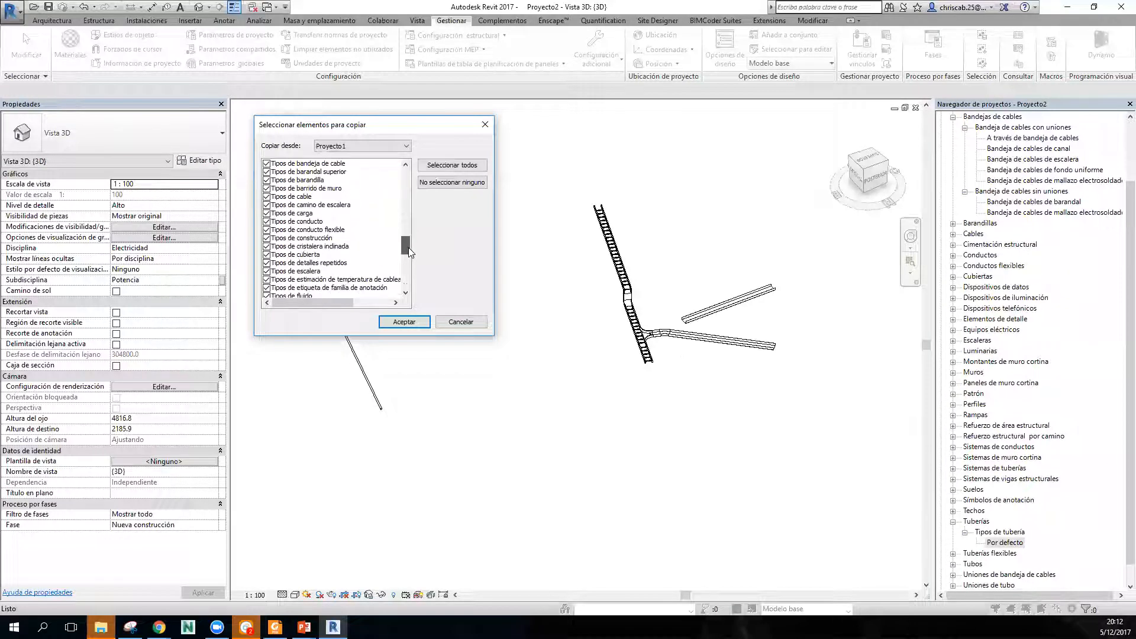
left_click(309, 197)
left_click_drag(408, 249, 419, 284)
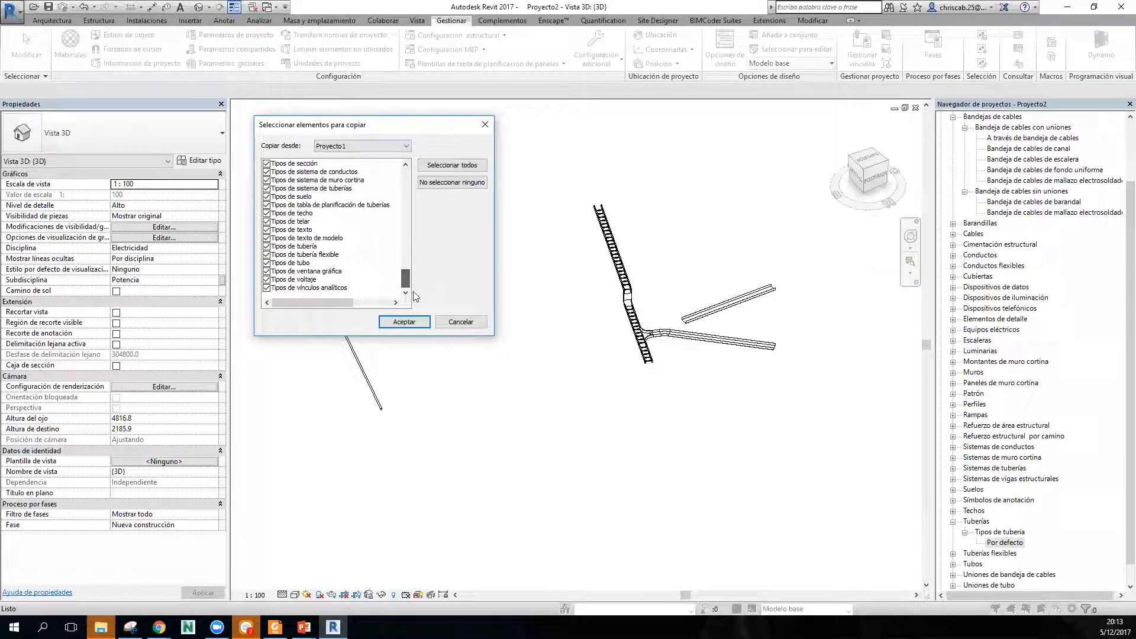
left_click(306, 255)
left_click(306, 261)
left_click(470, 325)
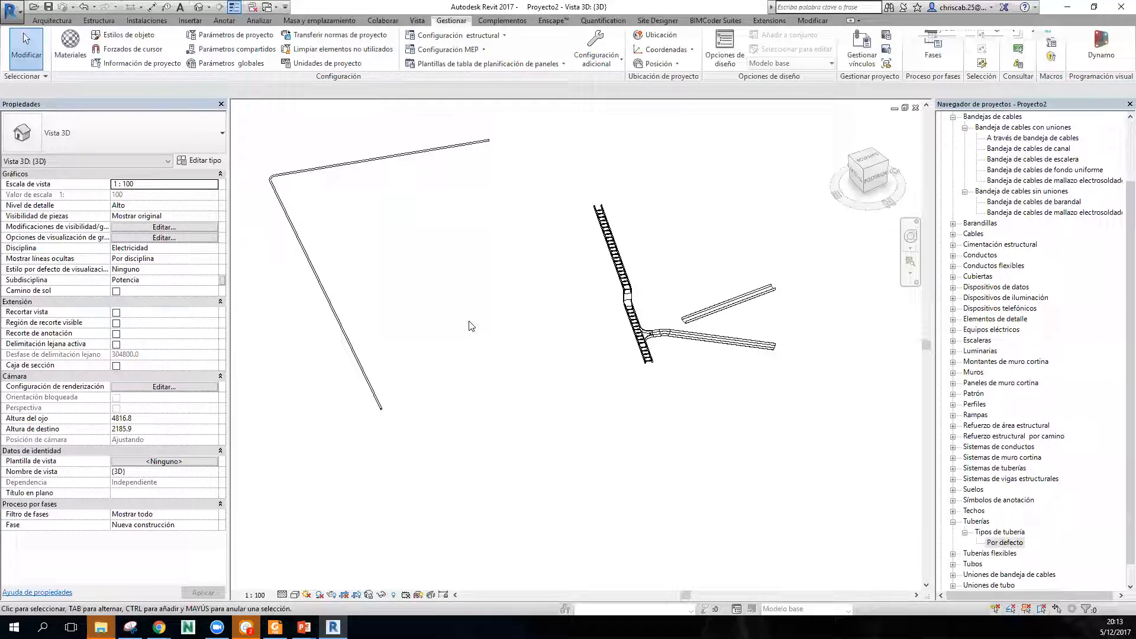
left_click(340, 35)
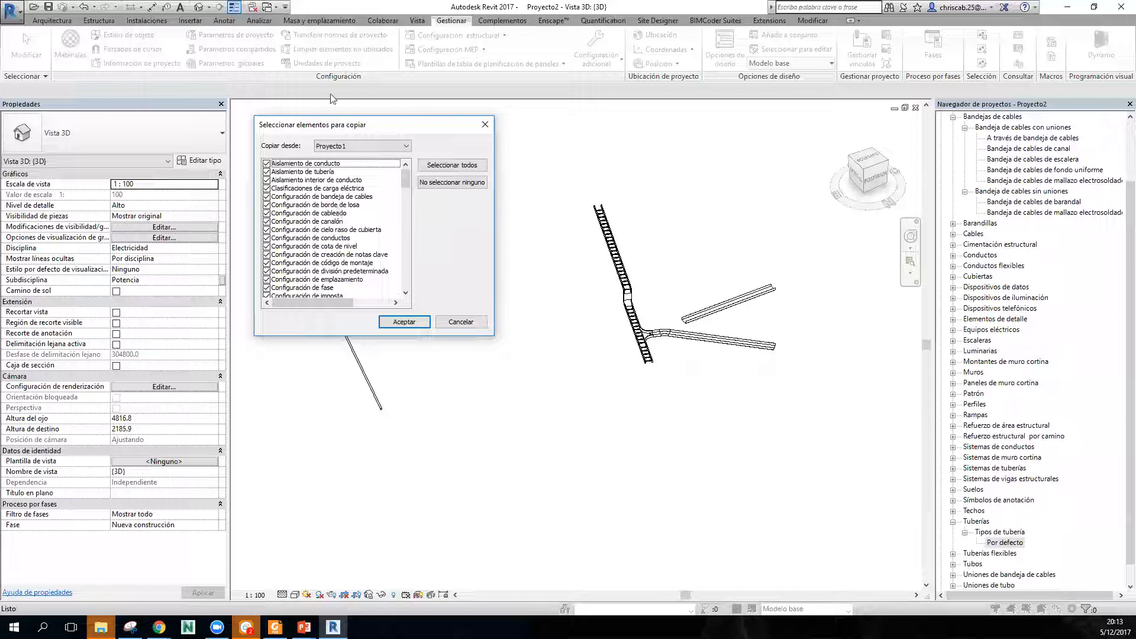
left_click(485, 124)
Review the options for saving the project as an .rte template in the Spanish_INTL folder and cancel the save.
middle_click_drag(830, 404, 766, 479)
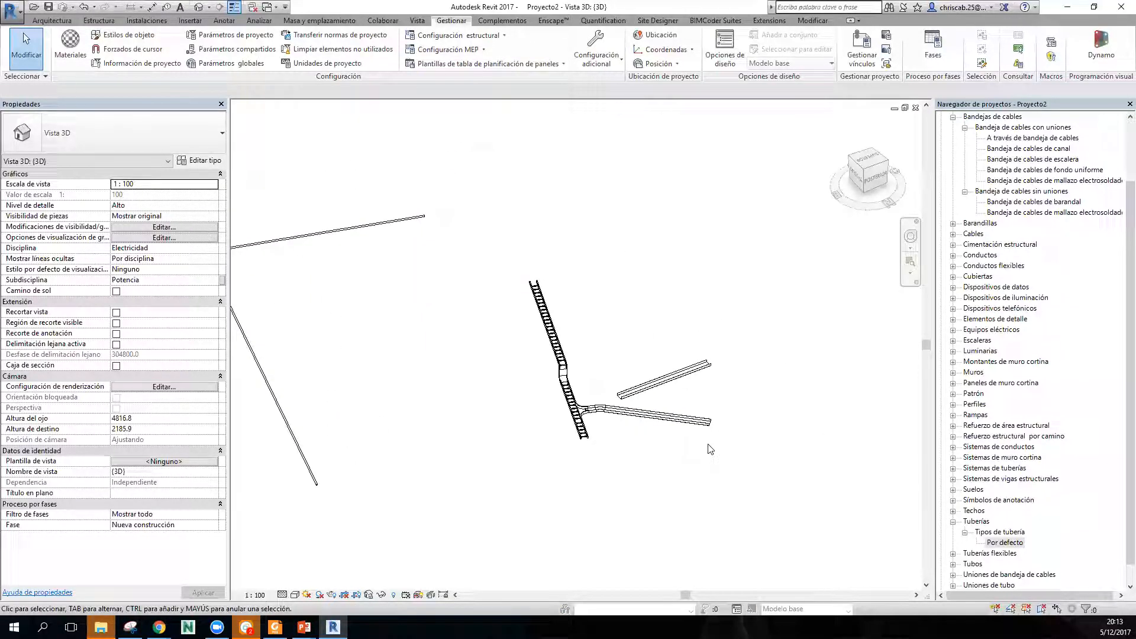
left_click(20, 14)
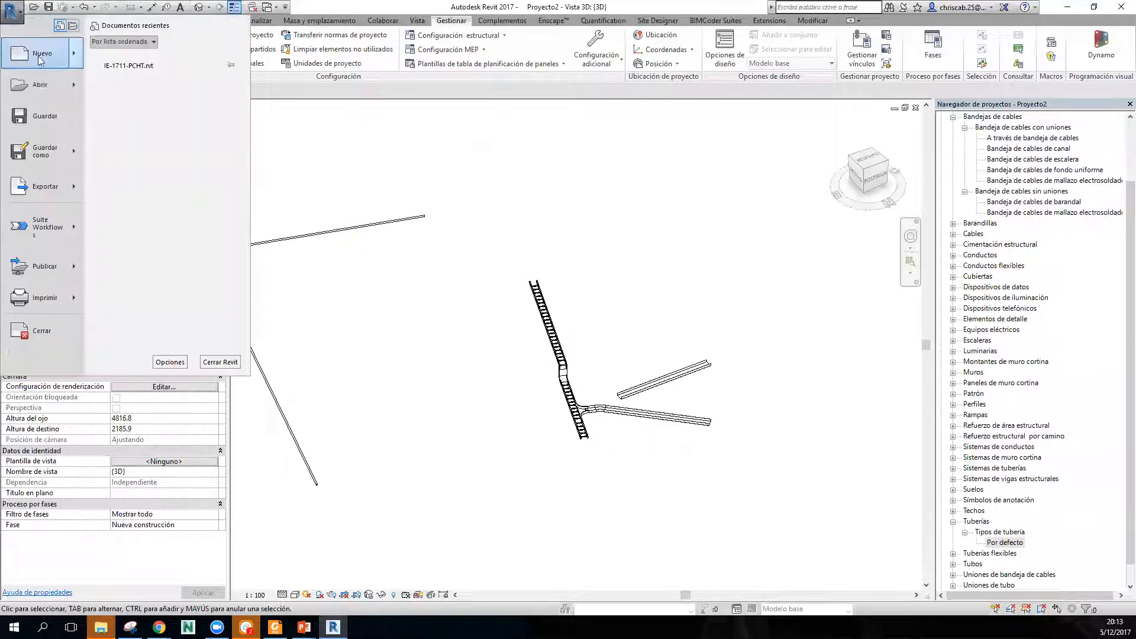
mouse_move(59, 139)
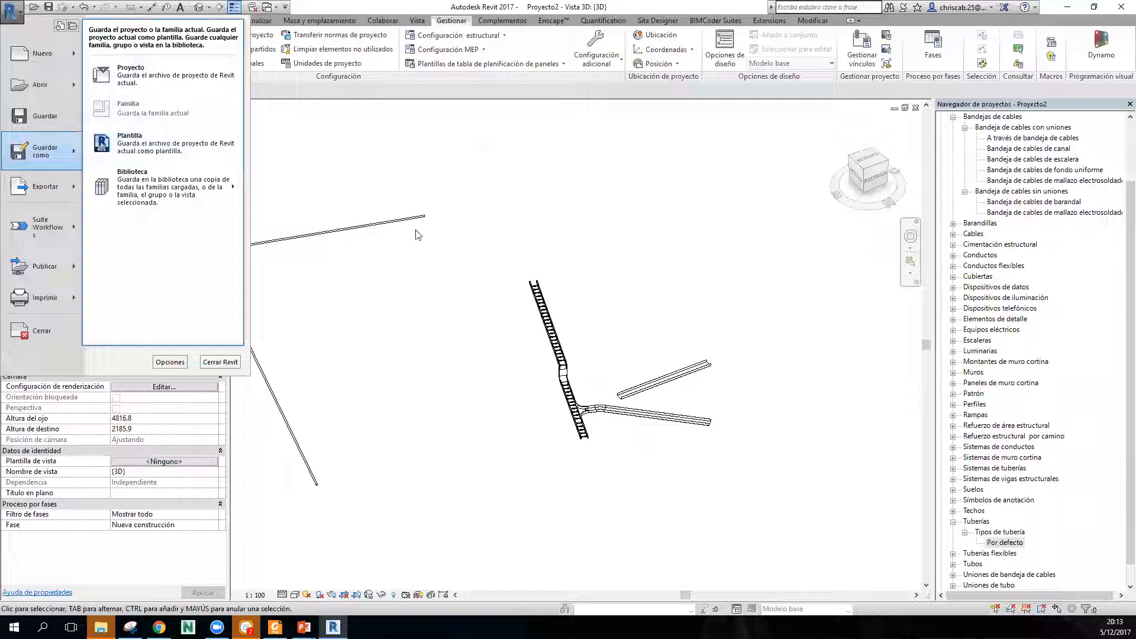
left_click(172, 148)
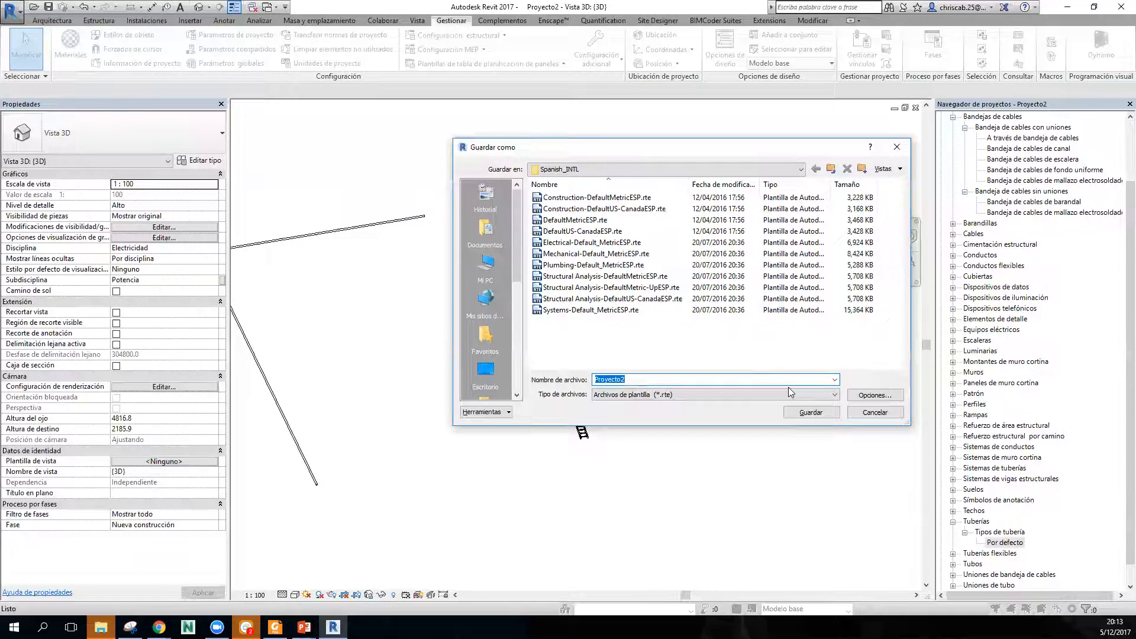
key("Escape")
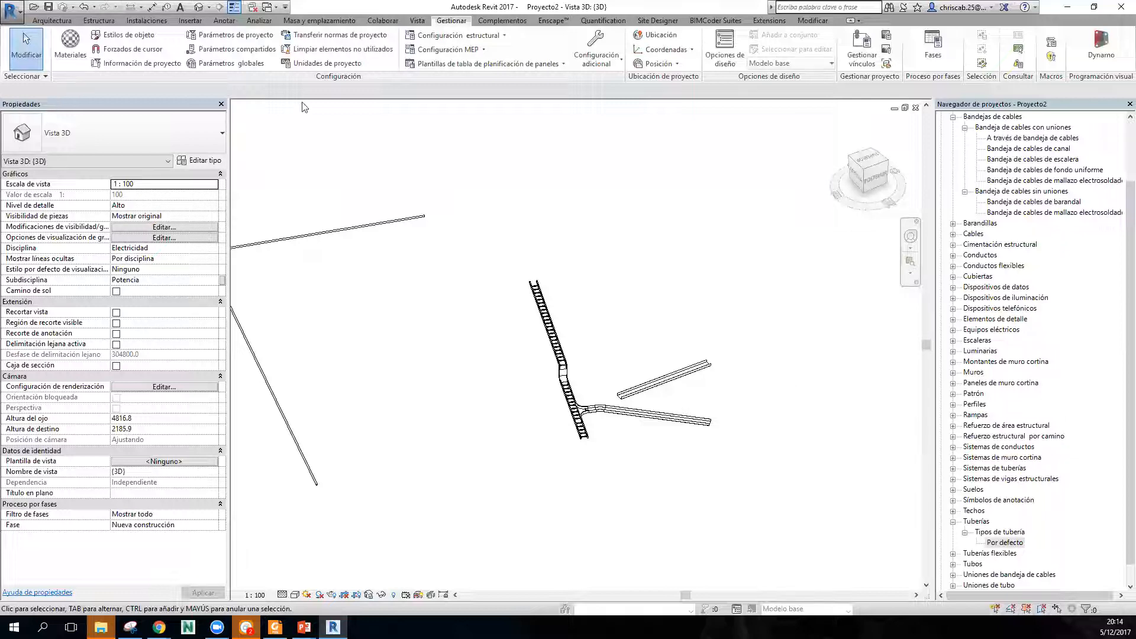
Review the unused elements available for purging and toggle Tubo metálico eléctrico (EMT) off and on under Tubo con uniones.
left_click(330, 53)
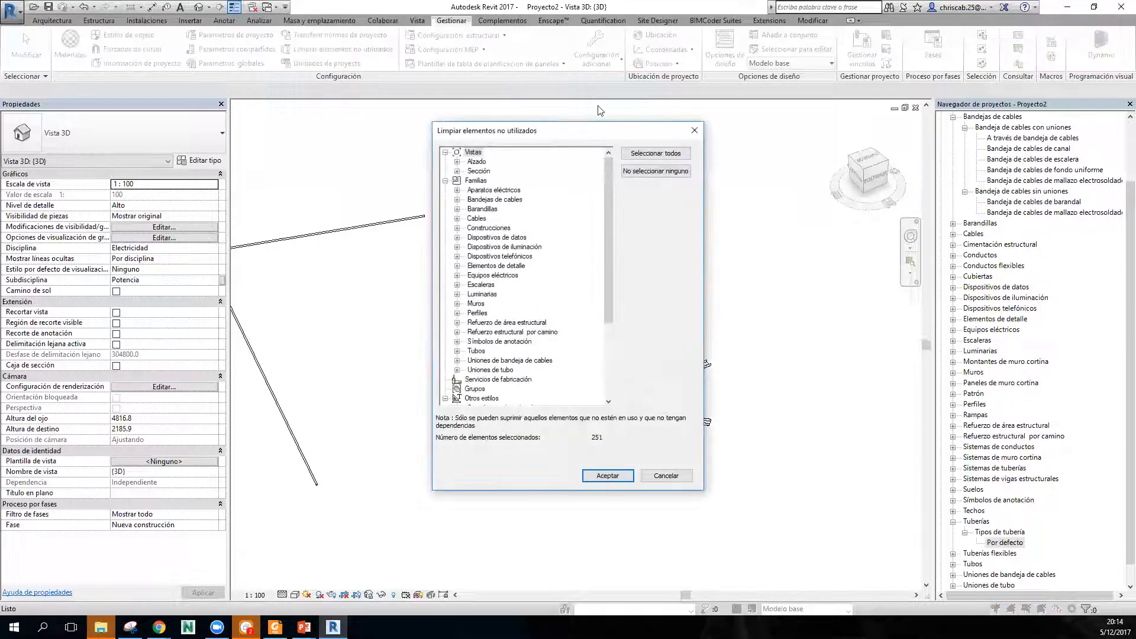
left_click_drag(605, 312, 606, 387)
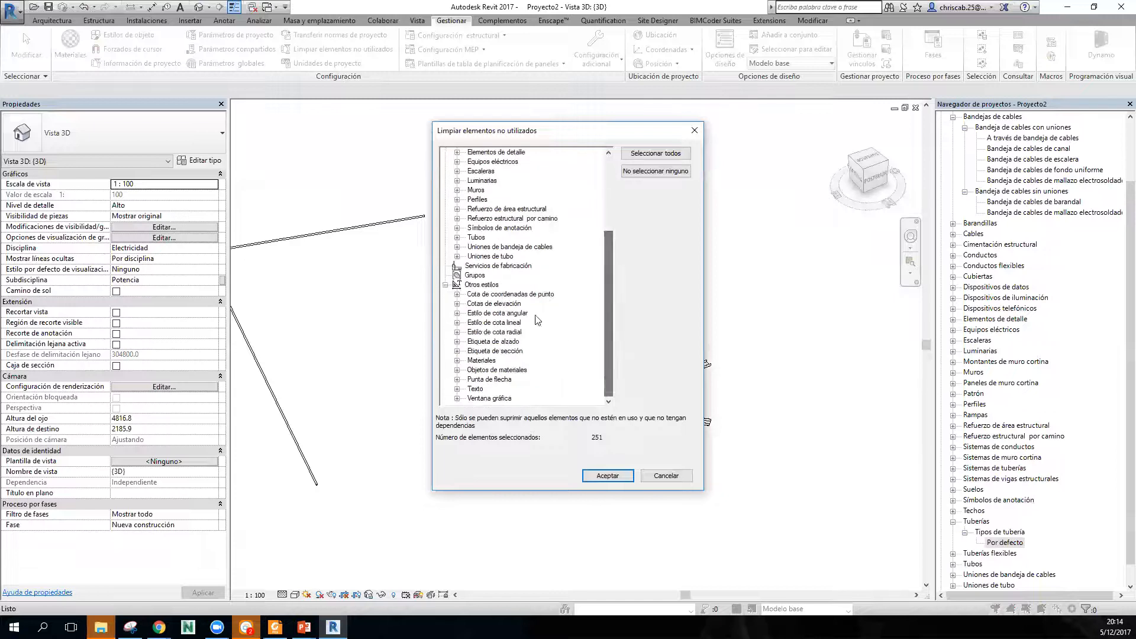
left_click(457, 238)
left_click(519, 257)
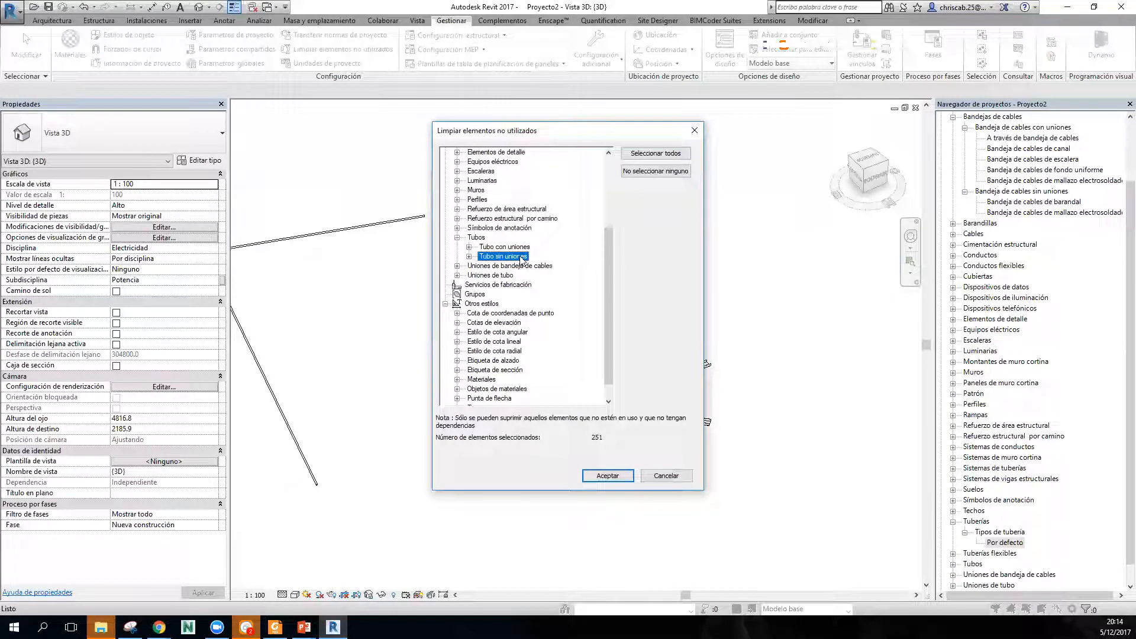
left_click(469, 246)
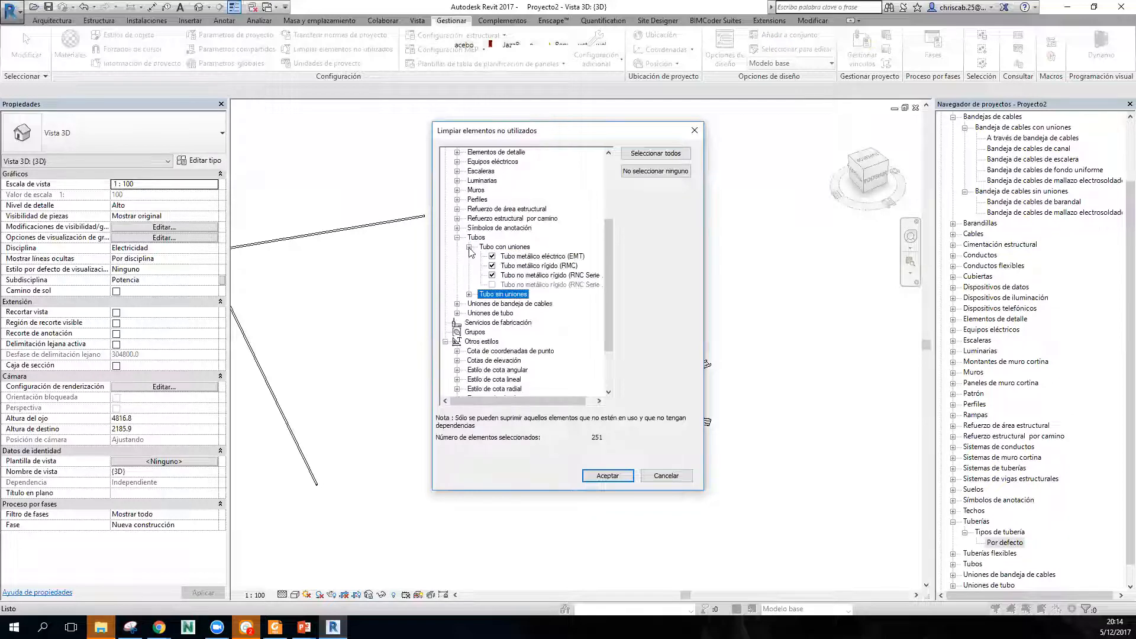
left_click(492, 257)
left_click(500, 266)
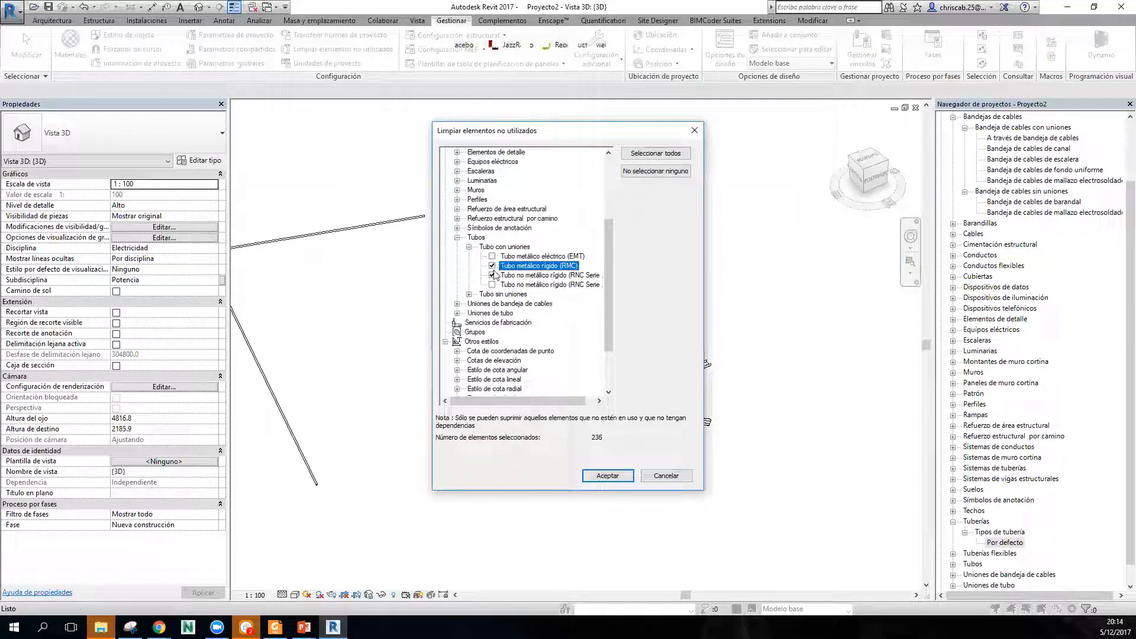
left_click(492, 256)
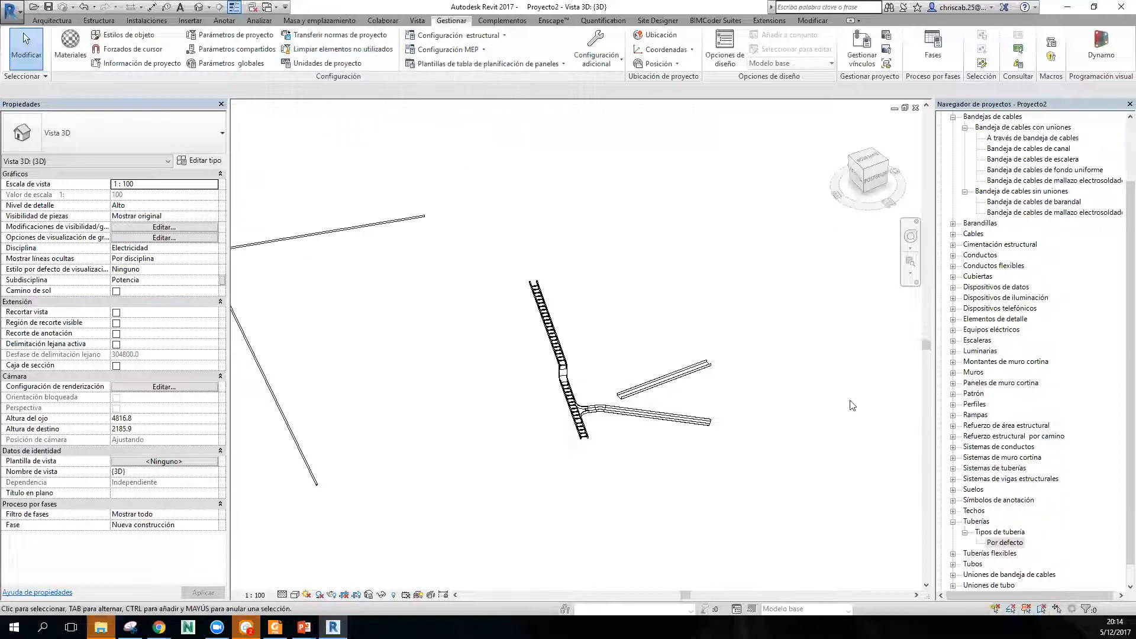
Locate the Flex - Redondo type among the Conductos flexibles families and view its properties.
left_click(993, 267)
double_click(992, 267)
double_click(1017, 287)
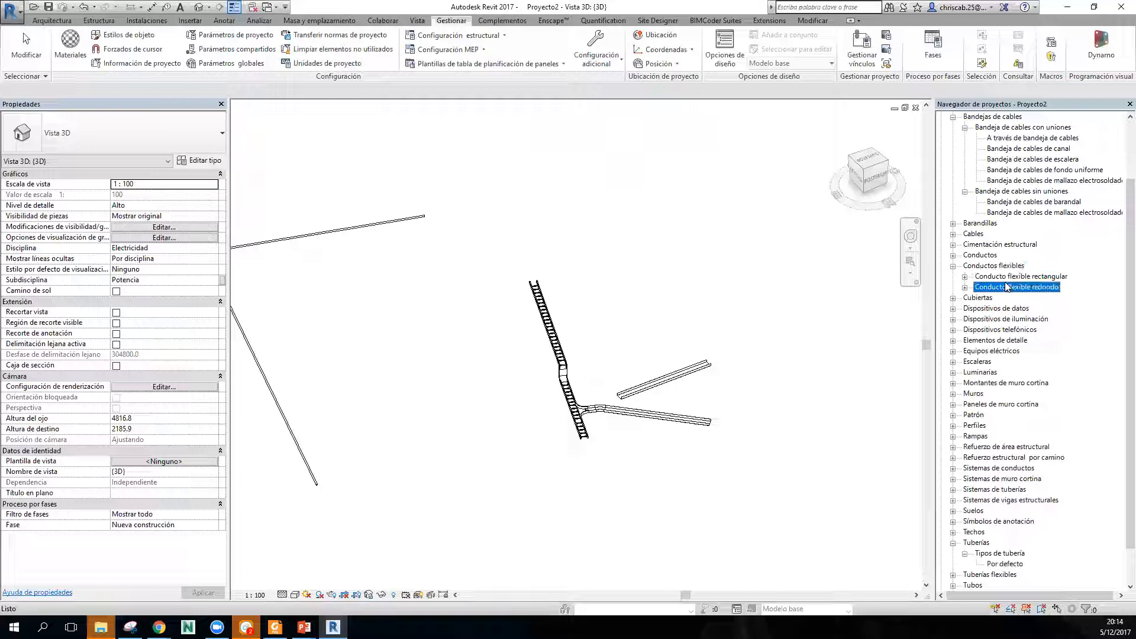
left_click(1012, 298)
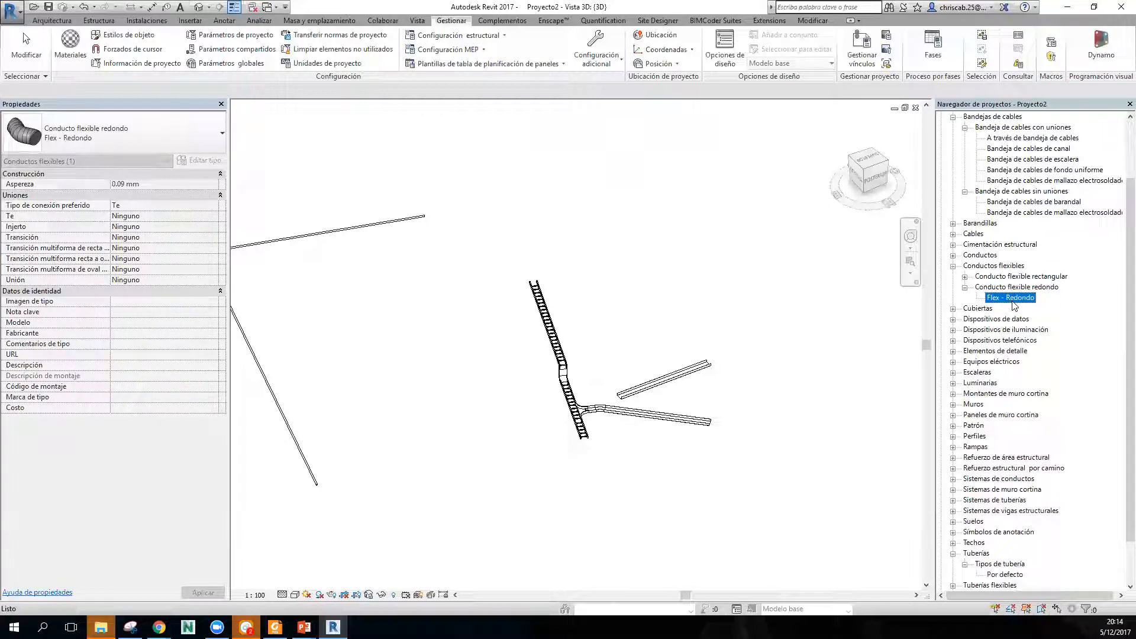